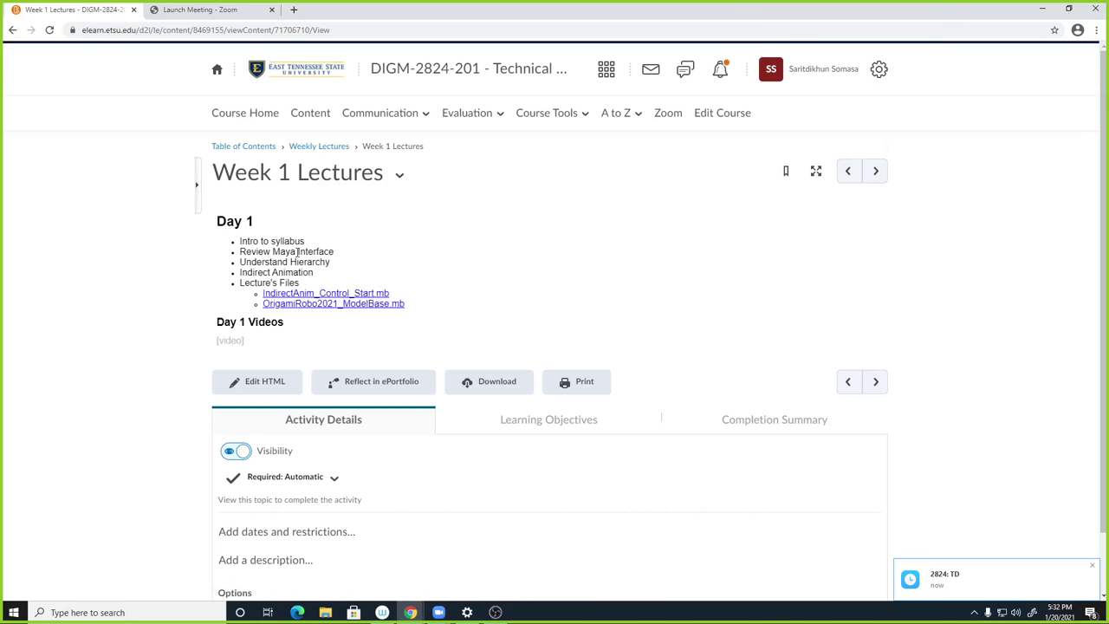
Highlight topics in the Week 1 Day 1 lecture outline, including Understand Hierarchy, and leave the course page.
mouse_move(240, 245)
left_mouse_down()
mouse_move(351, 253)
mouse_move(239, 265)
left_mouse_up()
left_click(336, 265)
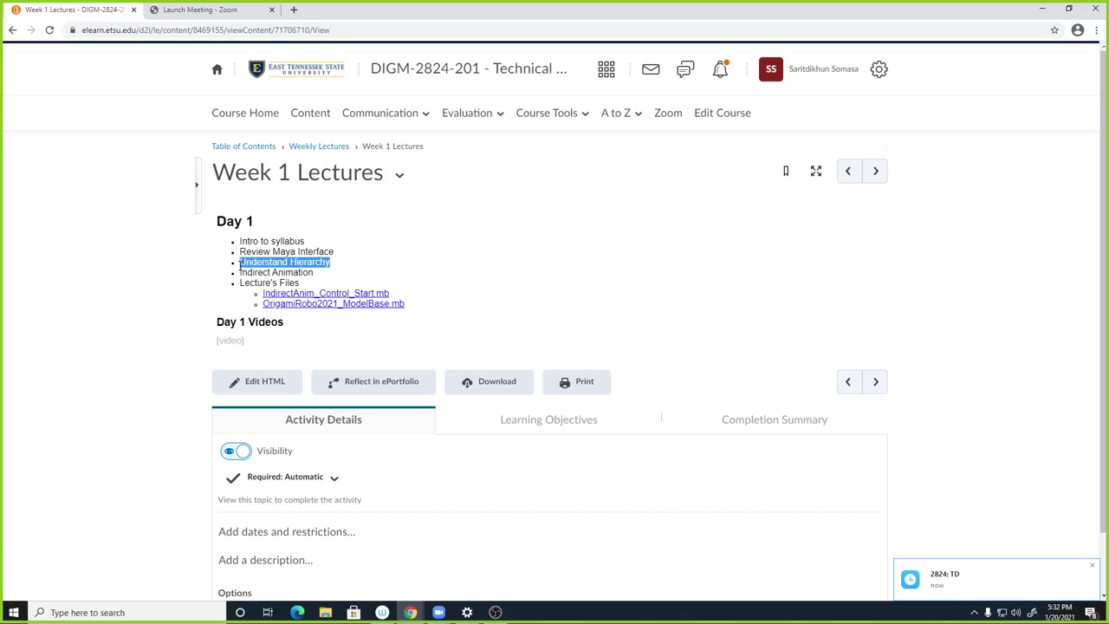
left_click(1094, 8)
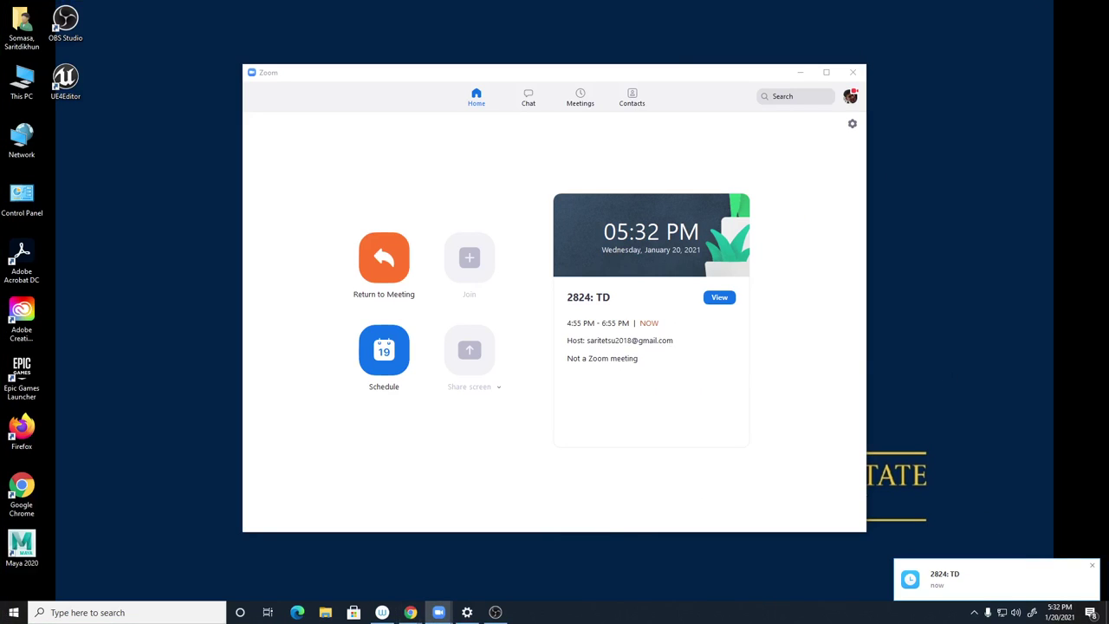
Return to the ongoing Zoom meeting and switch the camera to the second Logitech Webcam C925e.
left_click(383, 257)
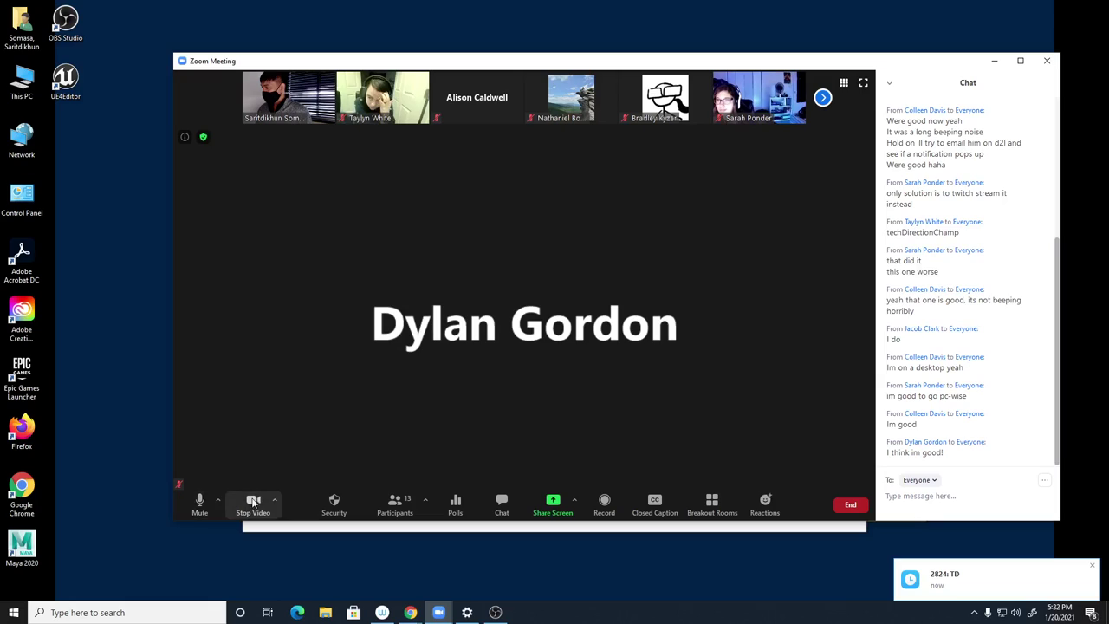
left_click(274, 500)
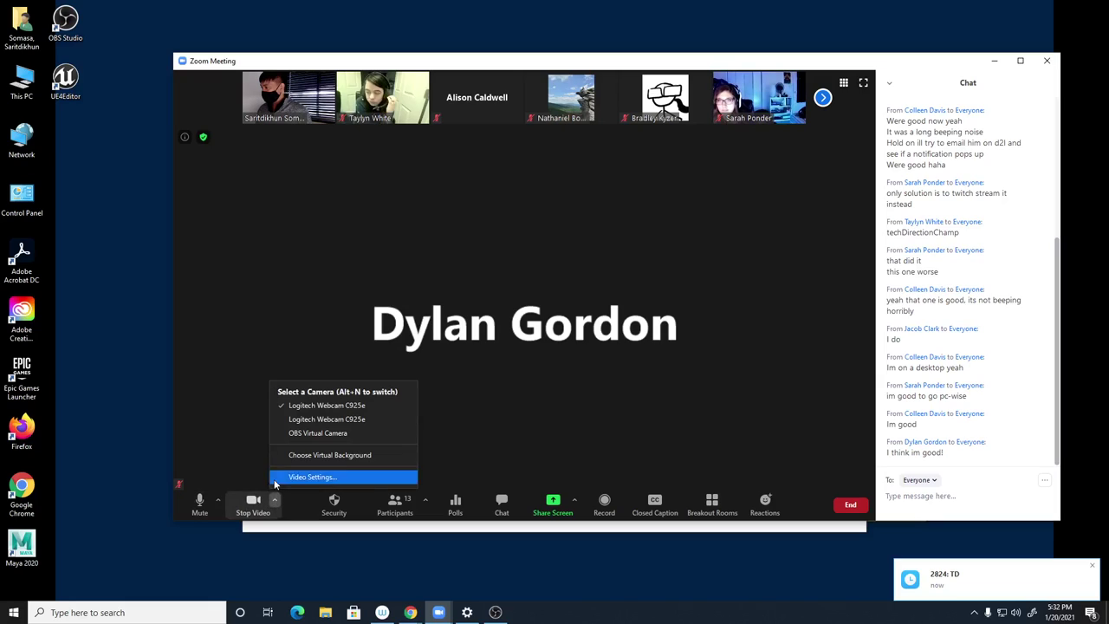
left_click(295, 424)
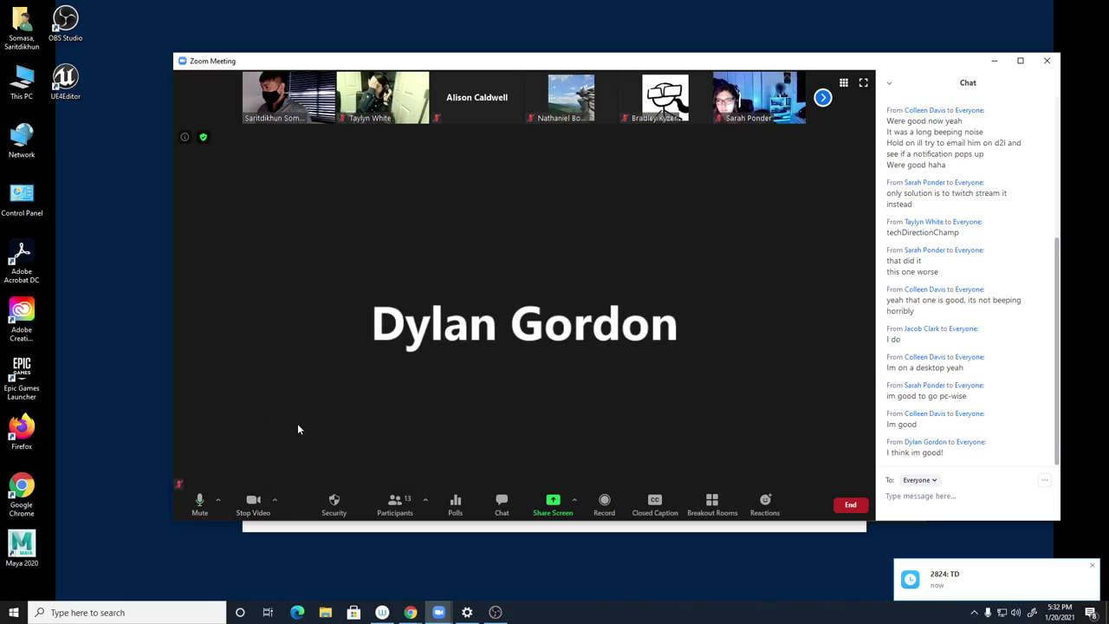
Share Screen 1 in the meeting and minimize the Zoom home window to reveal the desktop.
left_click(546, 512)
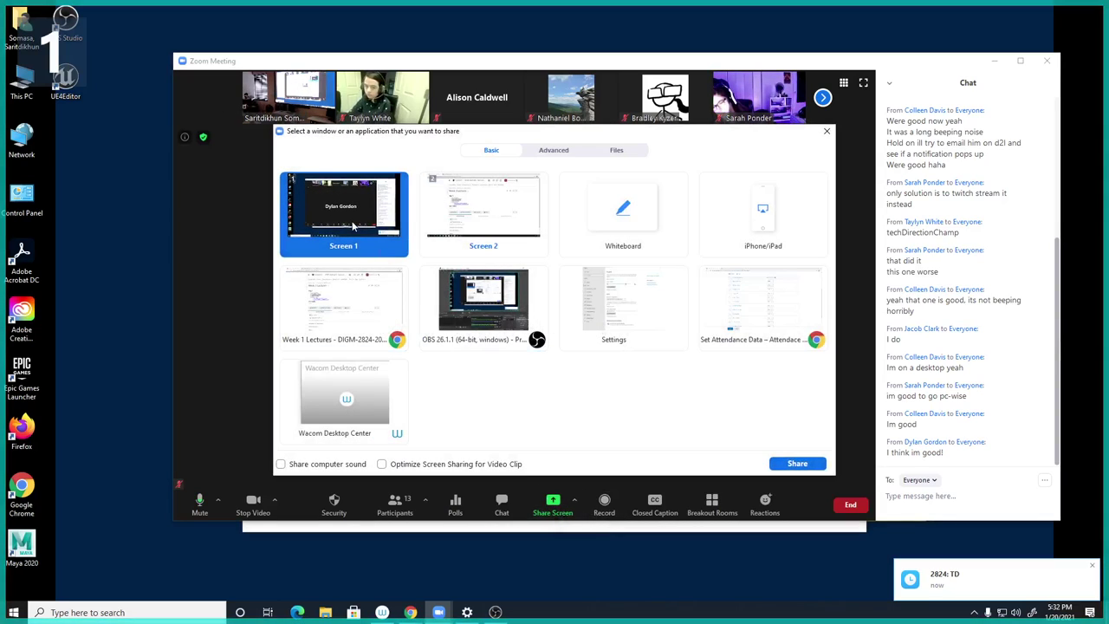
double_click(353, 226)
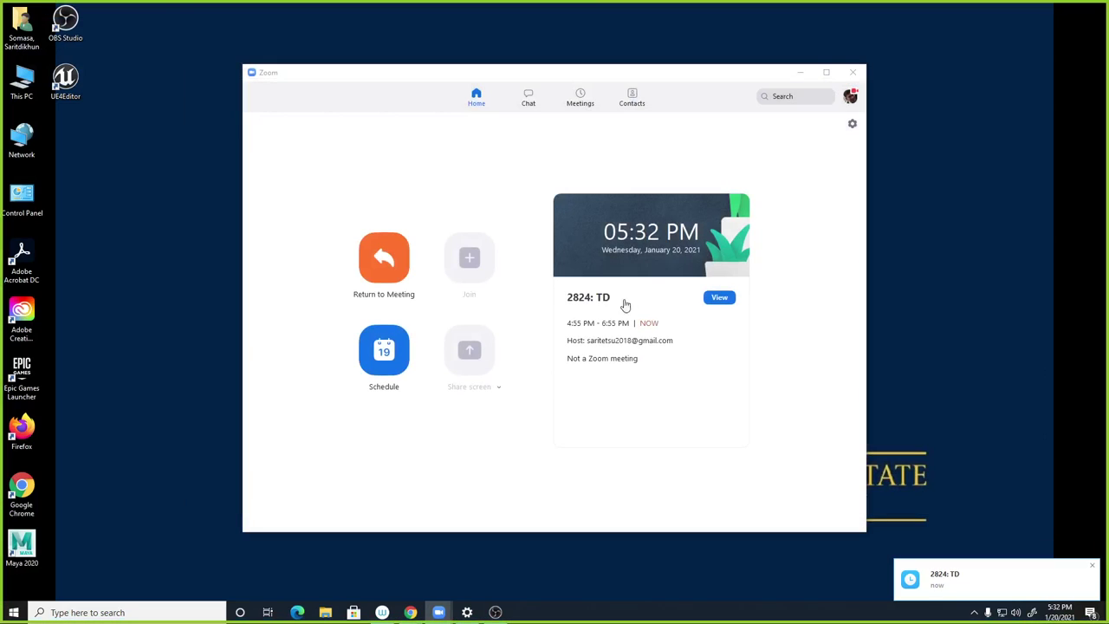
left_click(799, 72)
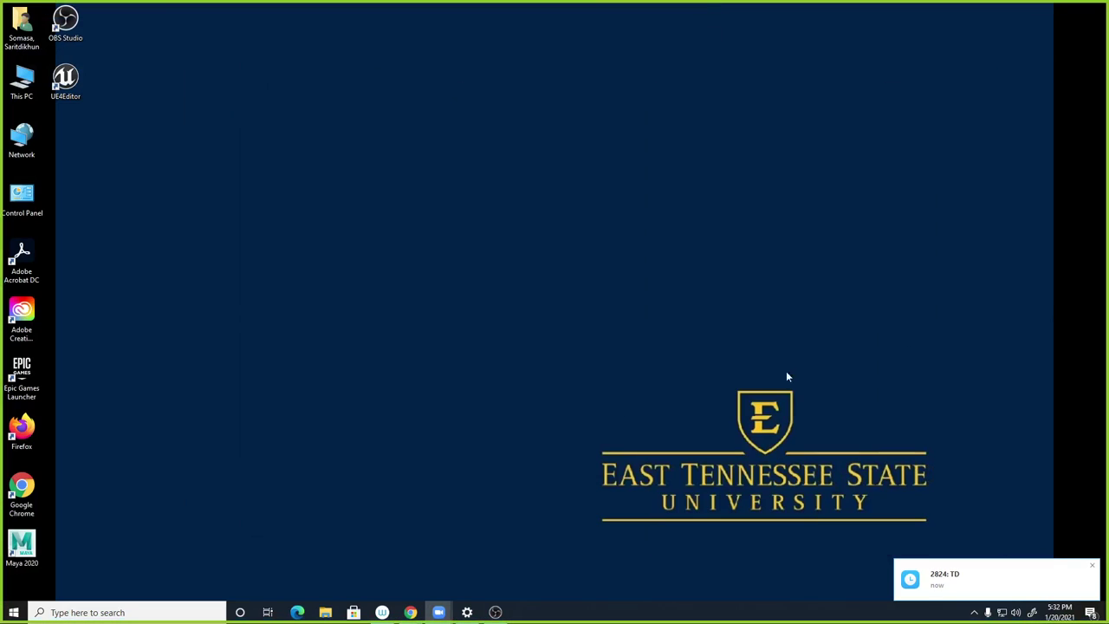
left_click(22, 545)
left_click(56, 613)
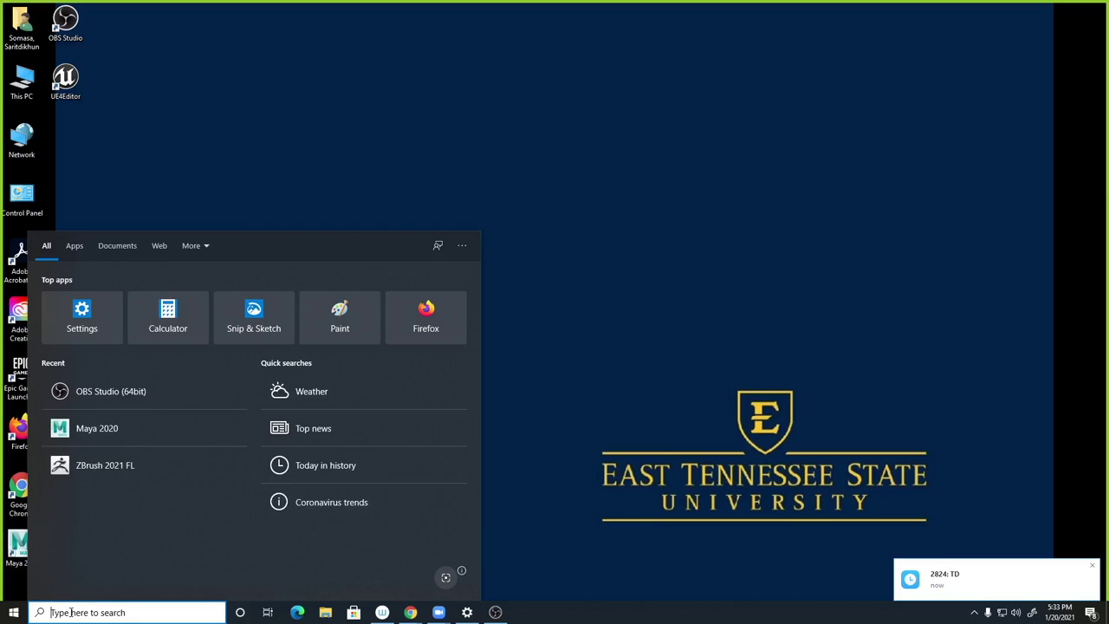
key("Escape")
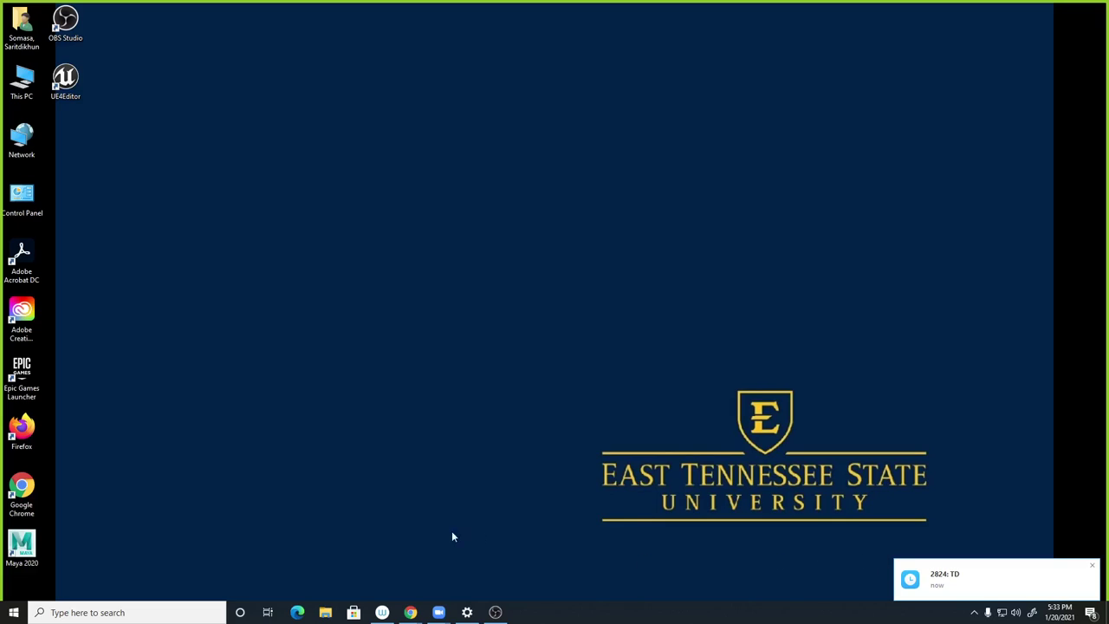
mouse_move(438, 609)
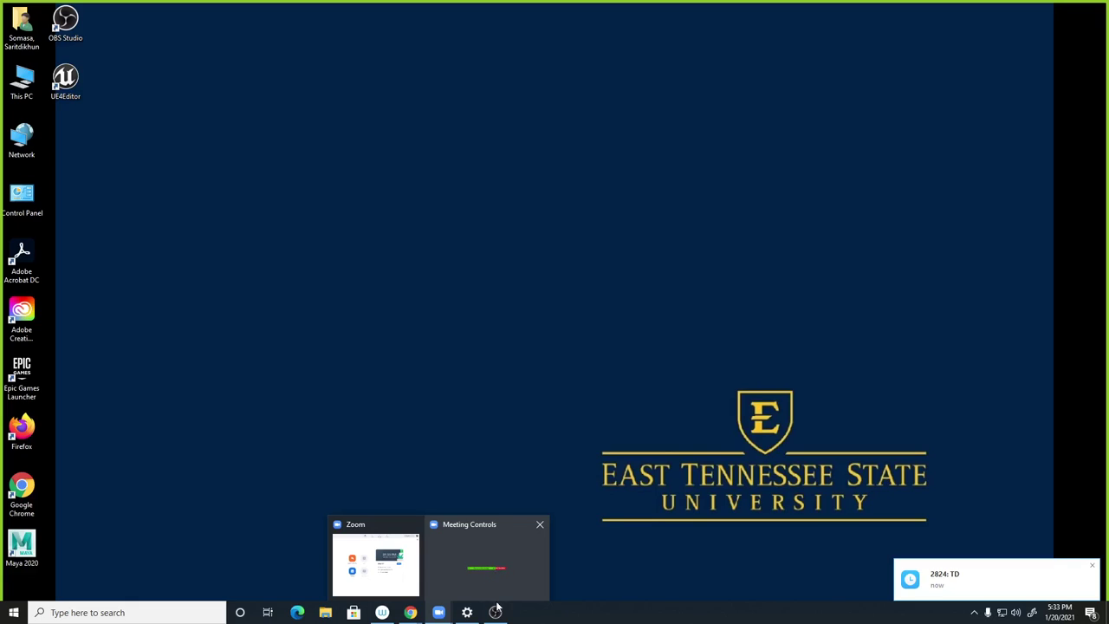
mouse_move(496, 608)
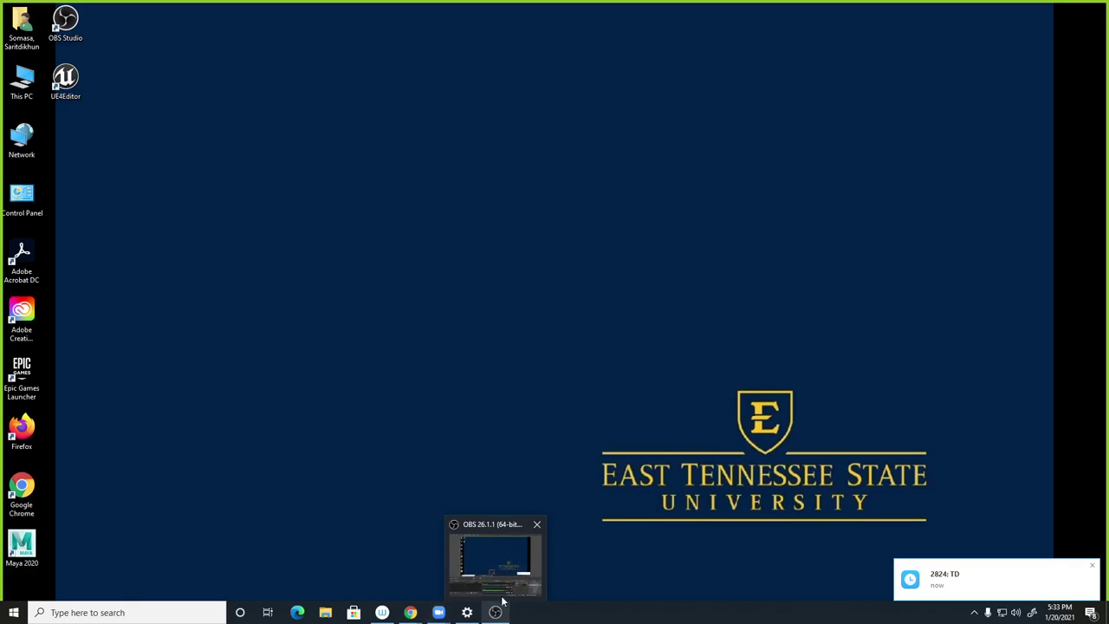
Search Windows for maya and launch Maya 2020.
left_click(115, 613)
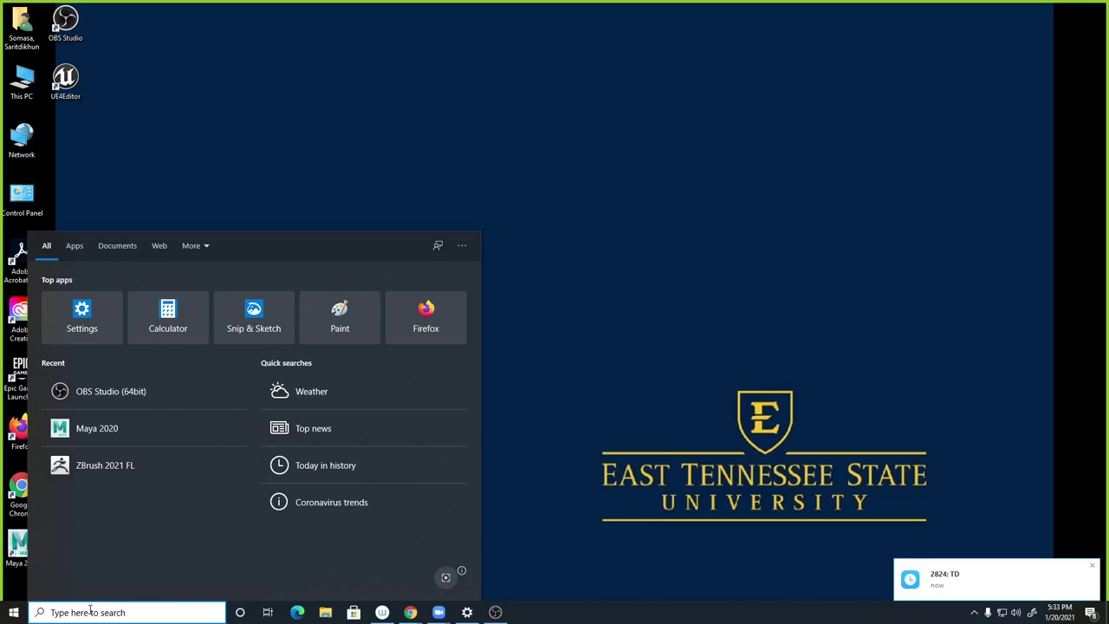
type("maya")
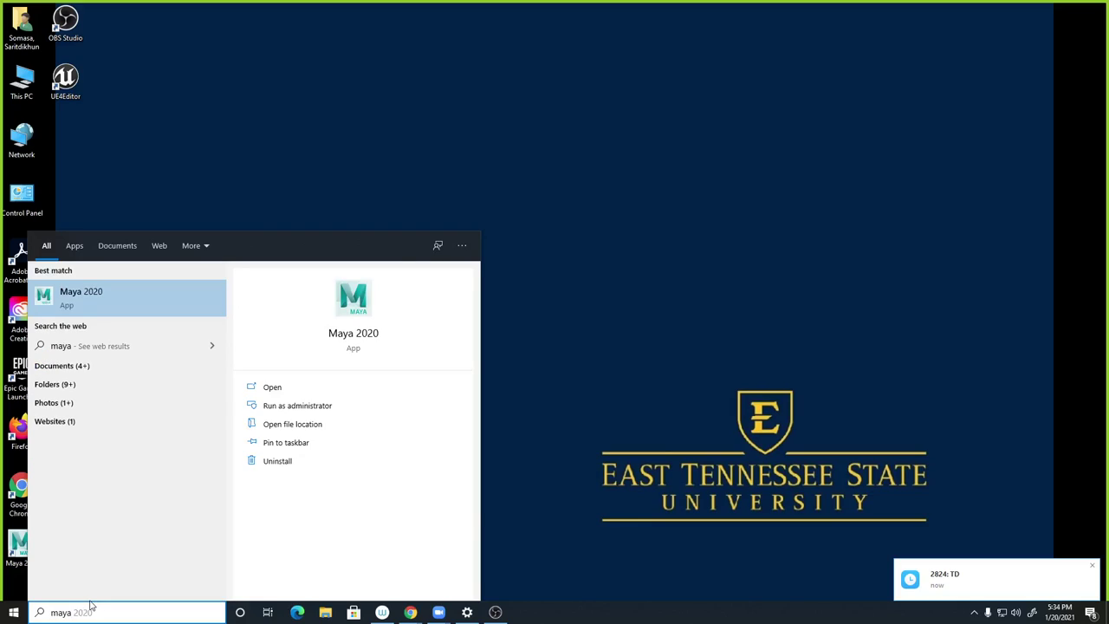
key("Return")
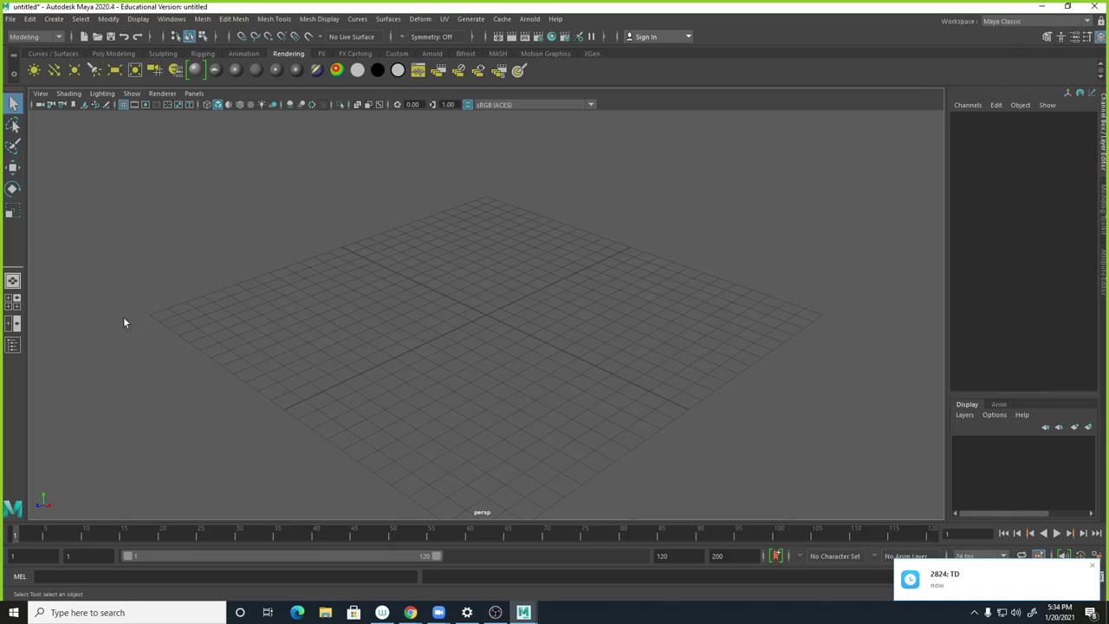
Switch the workspace to the four-view layout and show the Outliner beside the viewports.
left_click(13, 322)
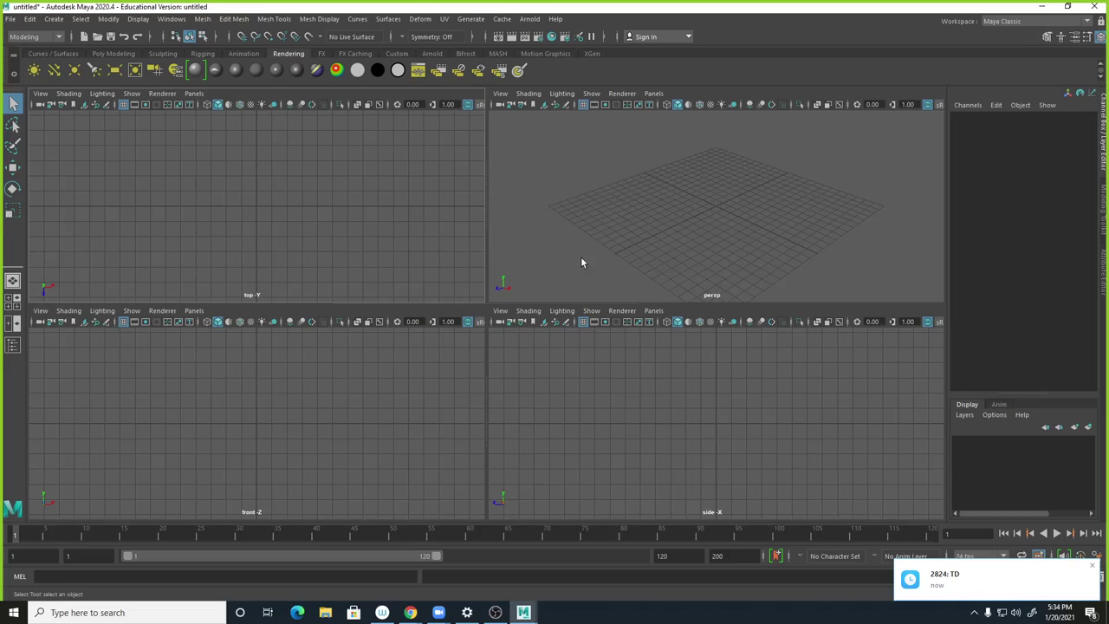
left_click(13, 346)
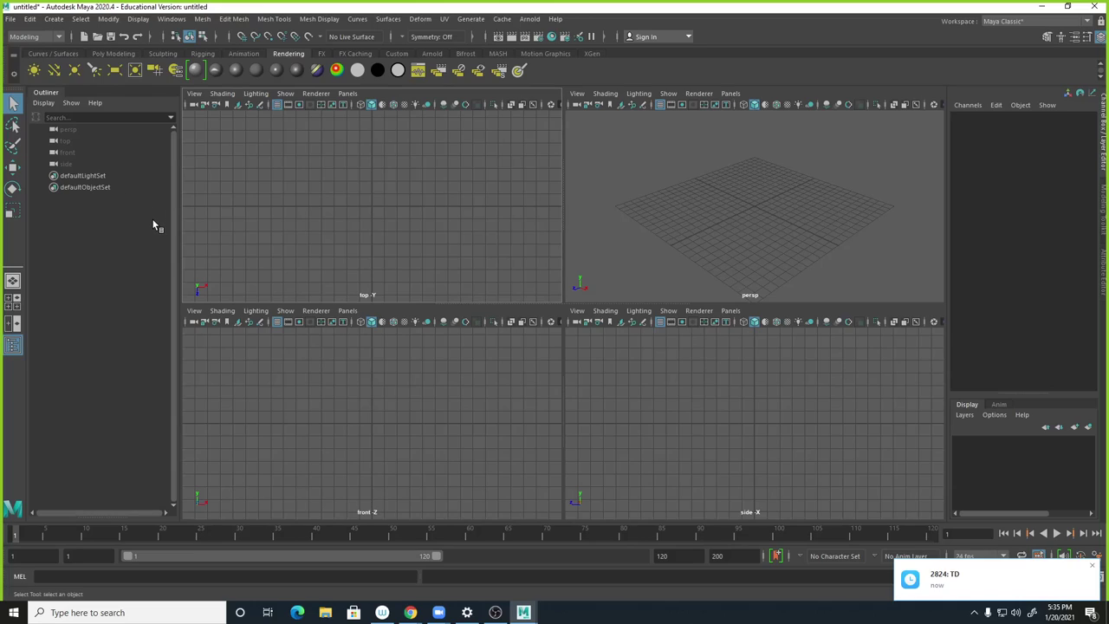
Create a new project in the Project Window and name it DIGM2824SP21WK01.
left_click(12, 20)
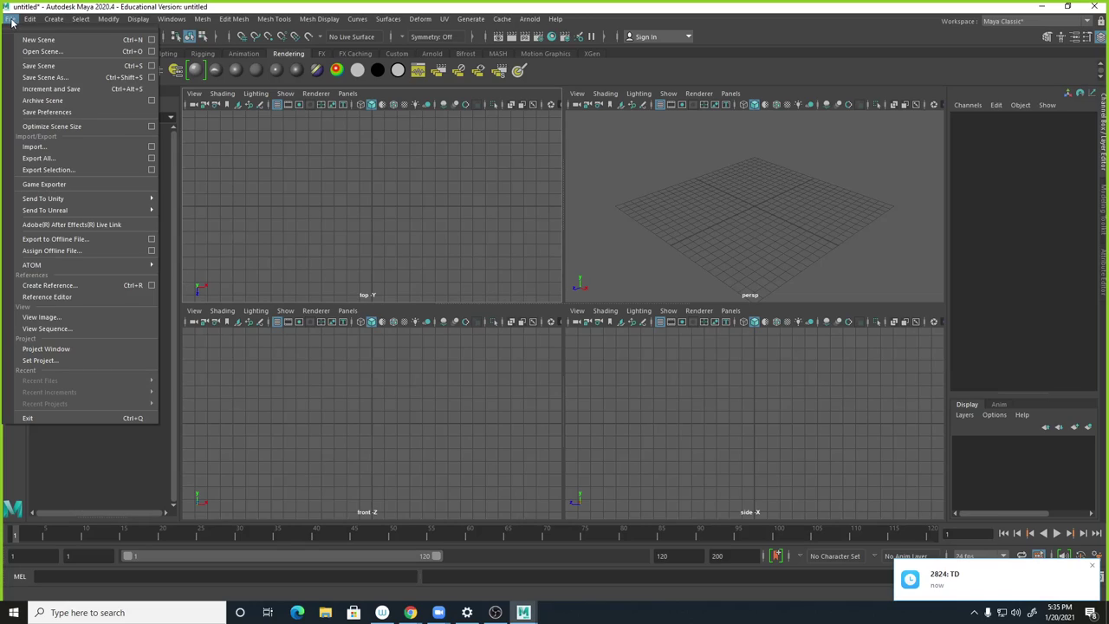
left_click(39, 349)
left_click_drag(559, 211, 581, 153)
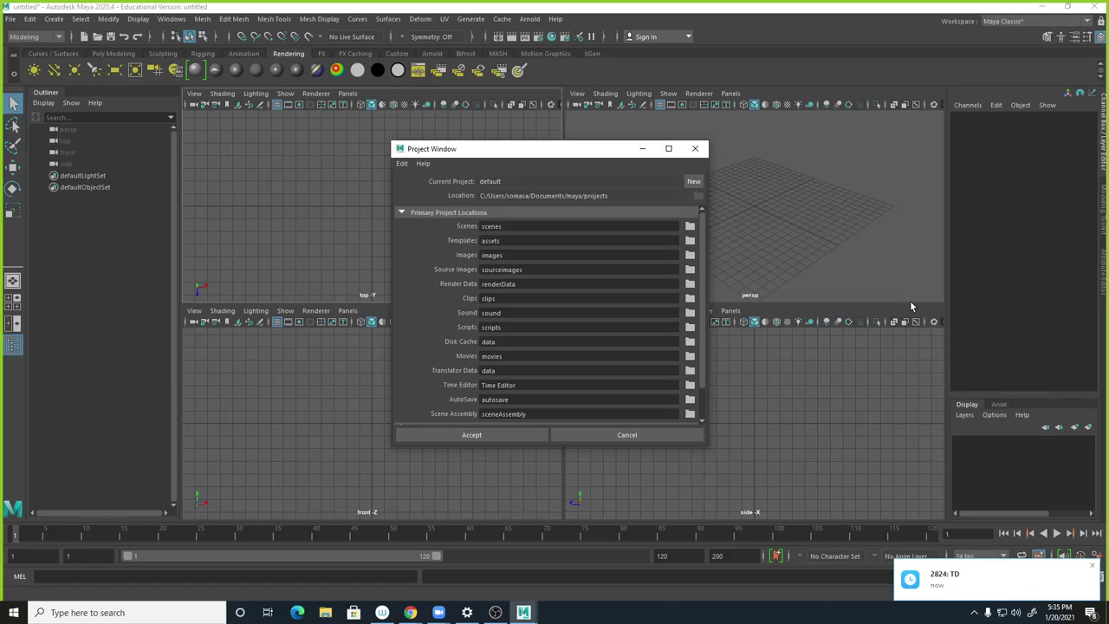
left_click(11, 19)
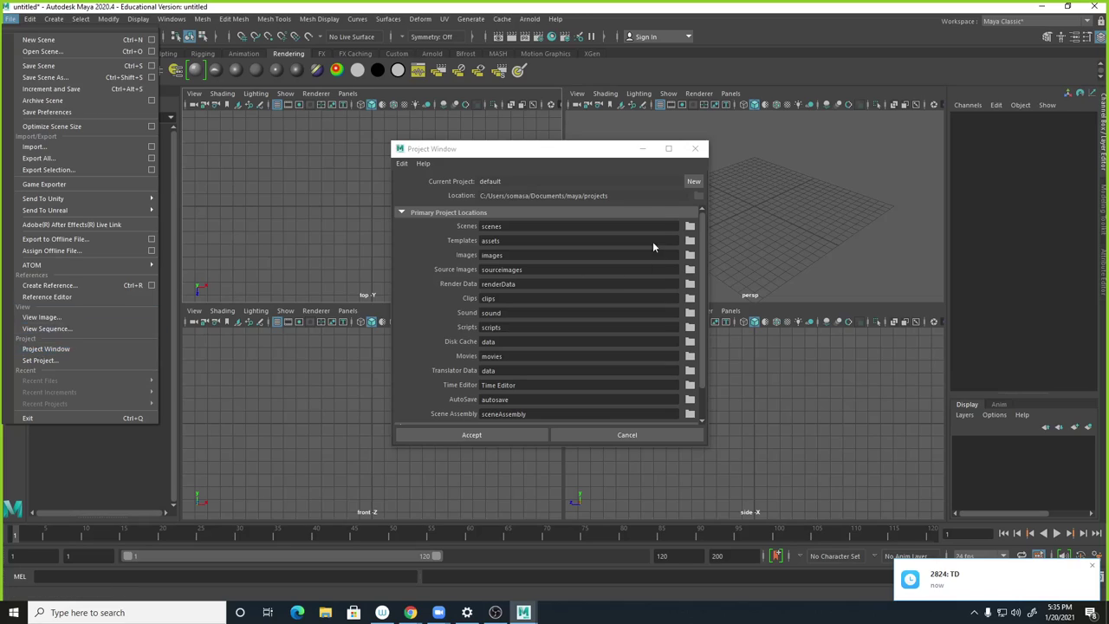
left_click(693, 180)
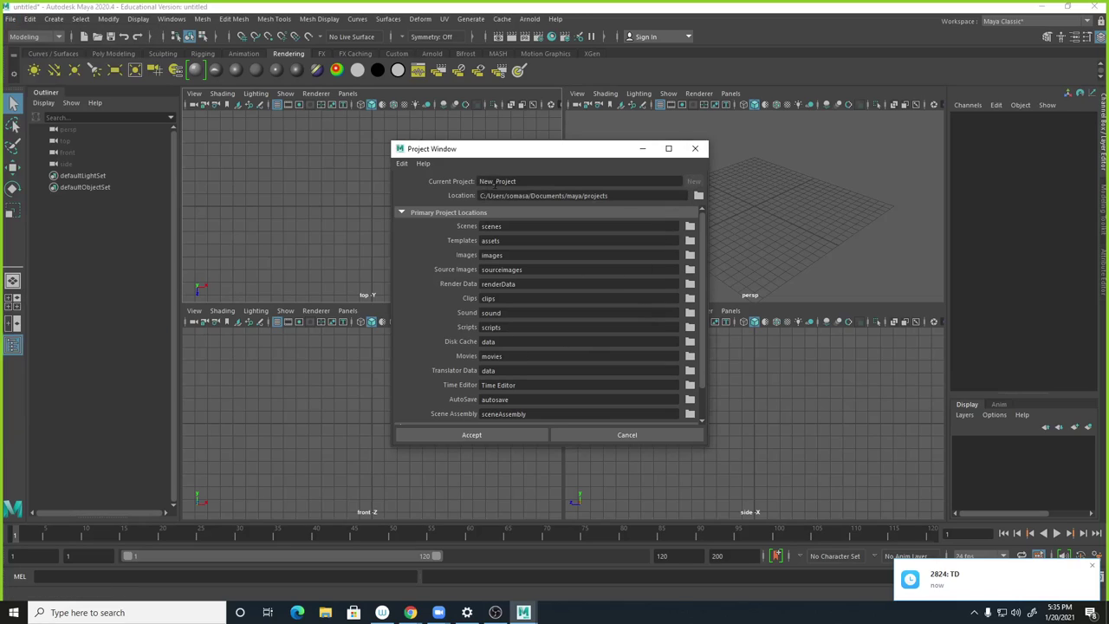
left_click_drag(492, 182, 433, 189)
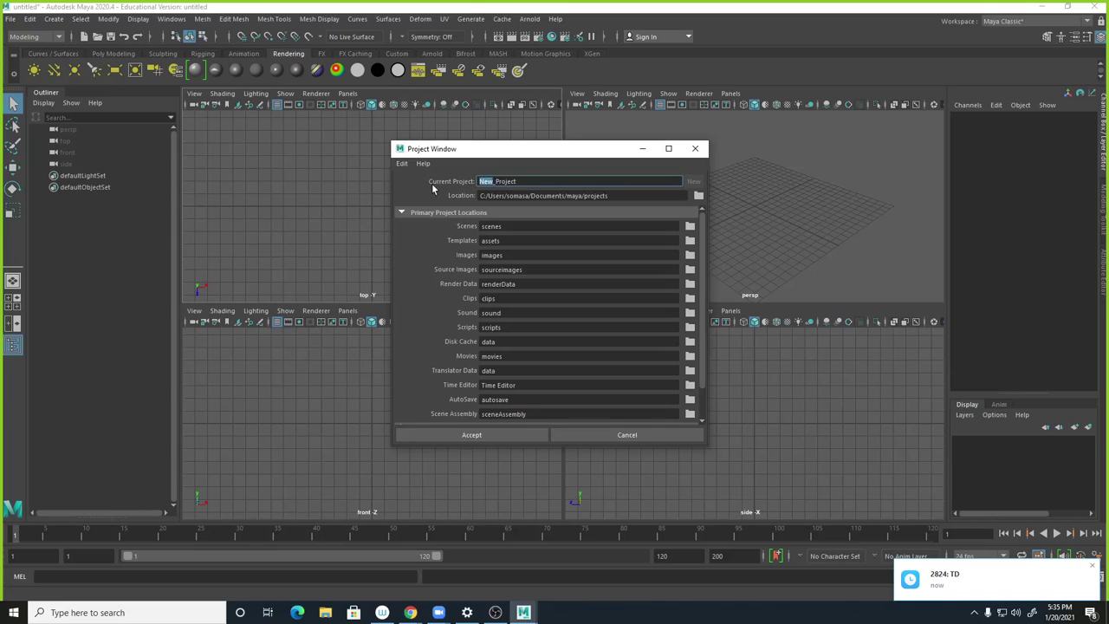
type("DIGM2824SP21WK01")
Start choosing the new project's location and browse to the list of the computer's drives.
left_click(699, 197)
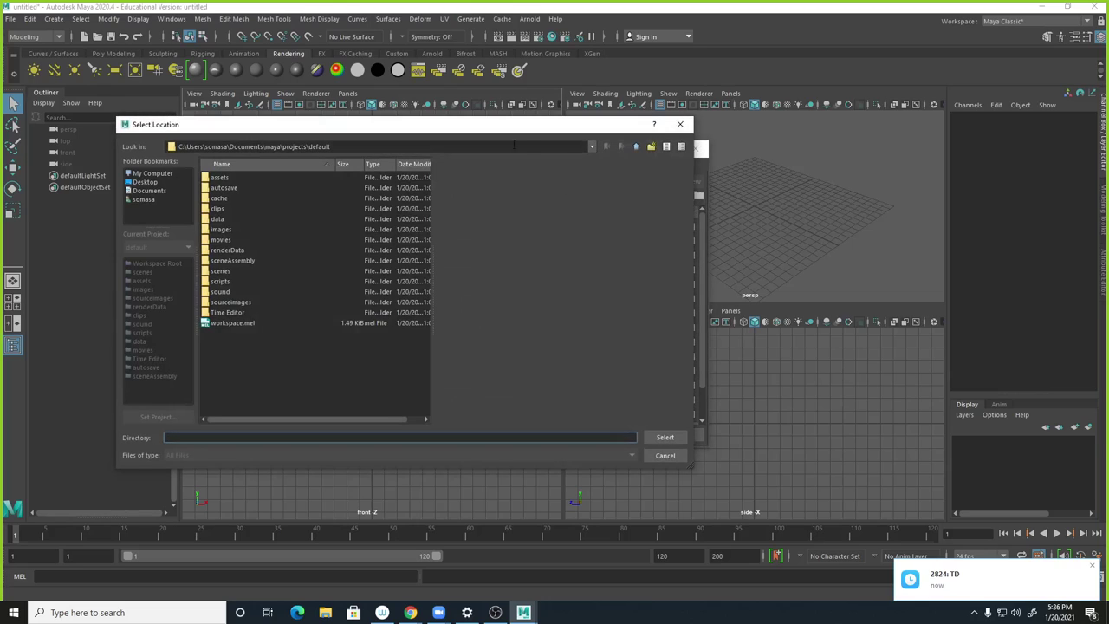
left_click_drag(479, 128, 737, 99)
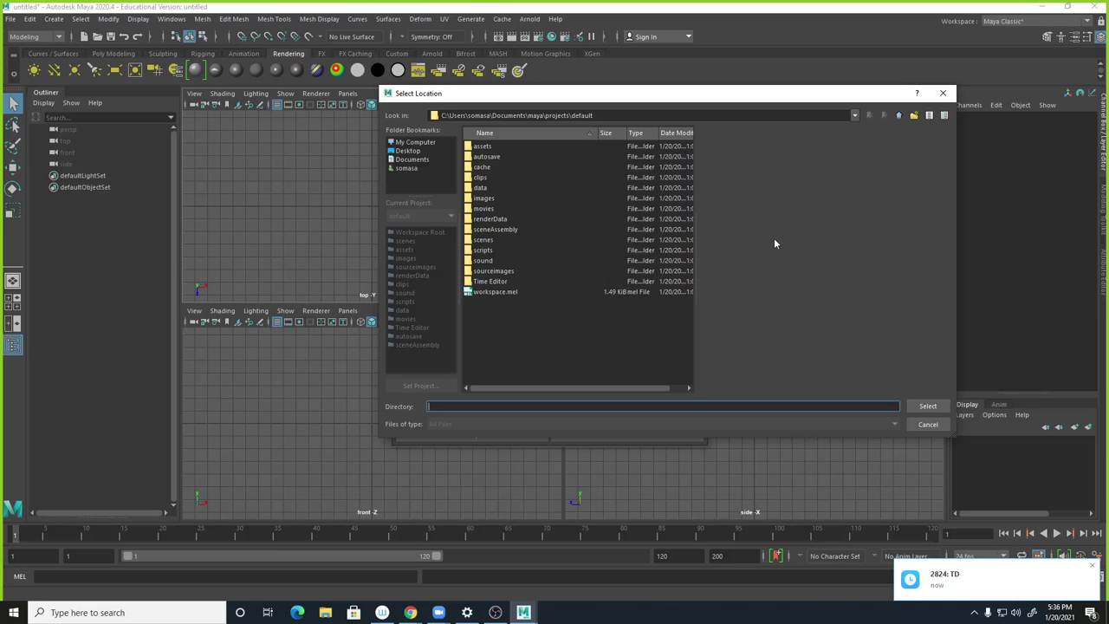
left_click(418, 161)
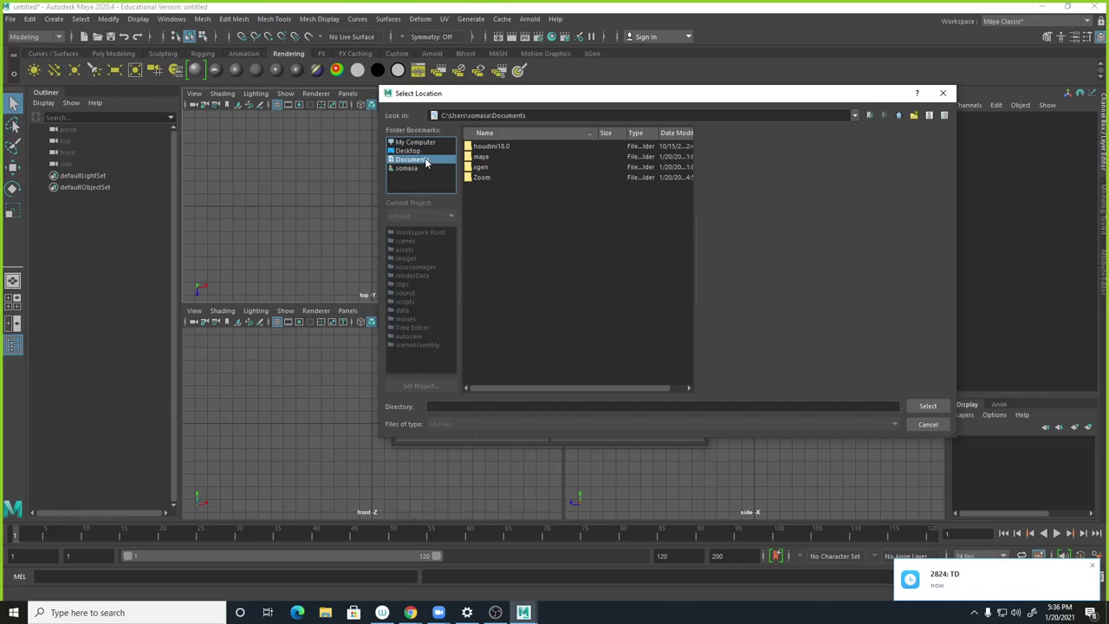
left_click(423, 143)
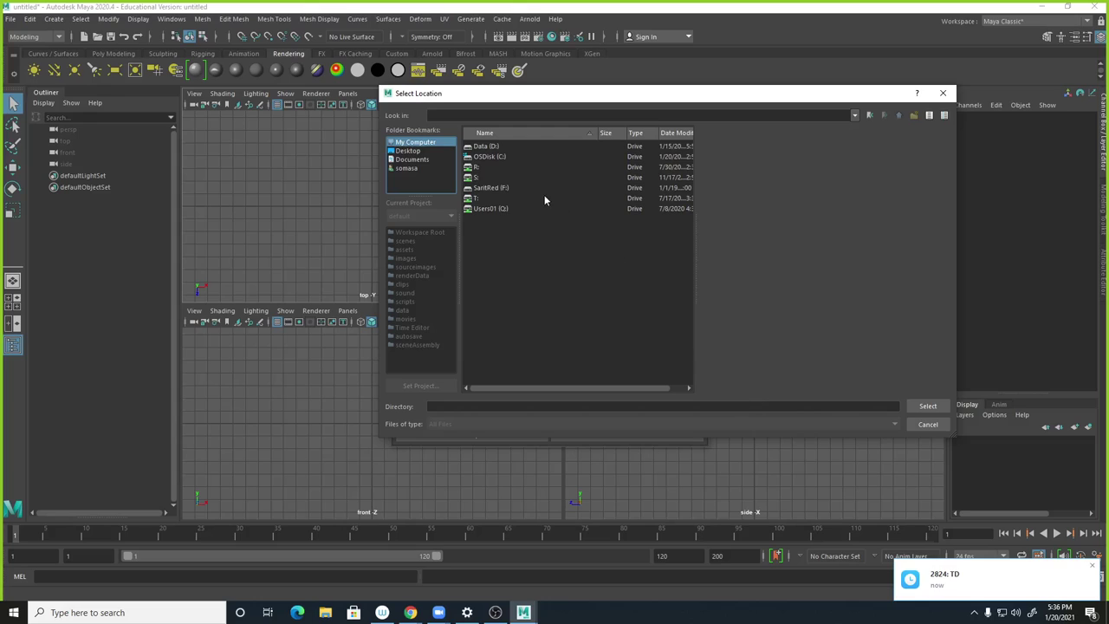
Examine the computer's drives and the contents of Data (D:) in File Explorer, and return to Maya's Select Location dialog.
left_click(325, 612)
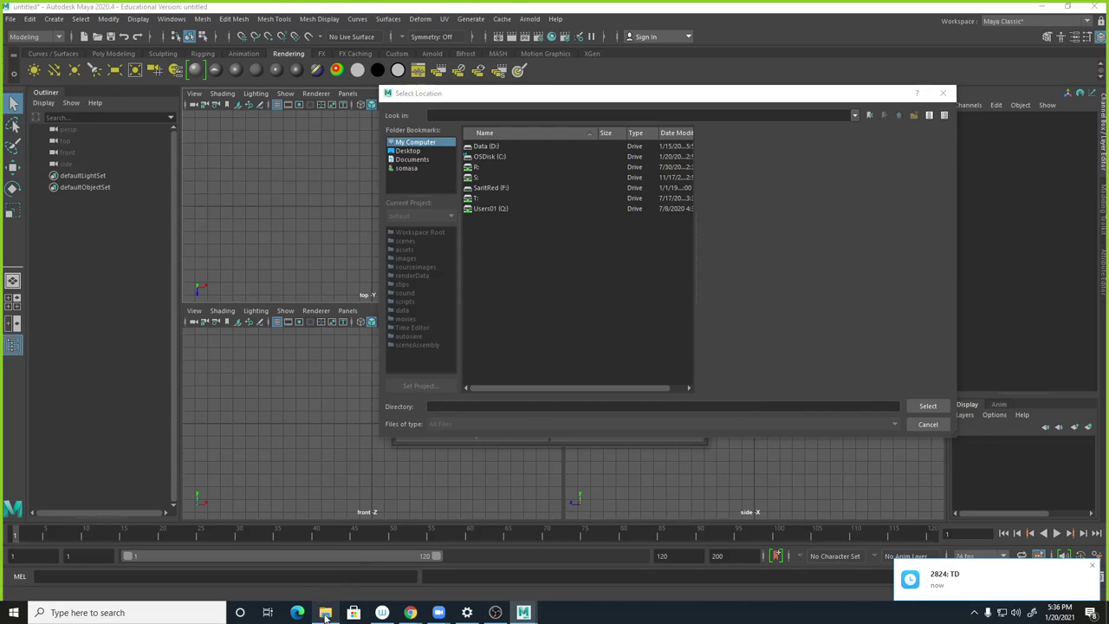
left_click(280, 321)
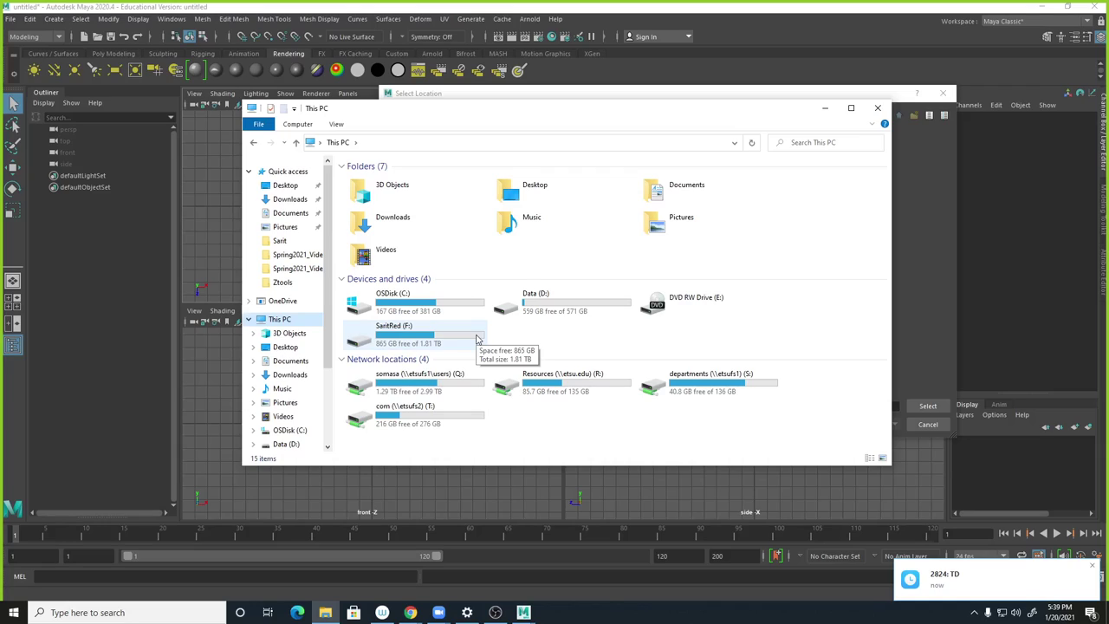
double_click(558, 310)
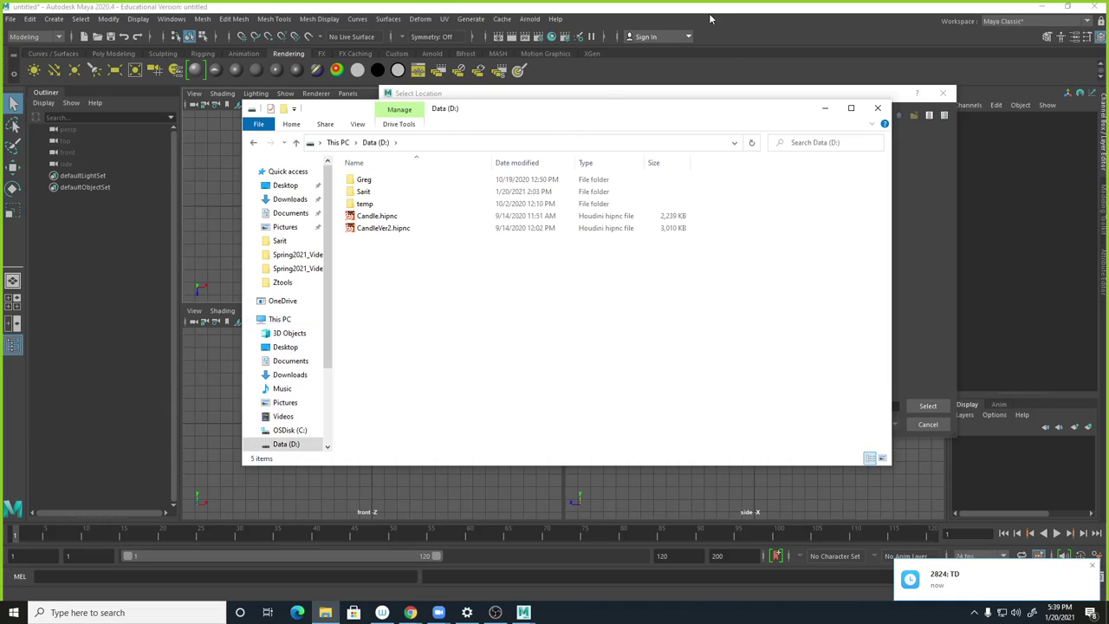
left_click(737, 91)
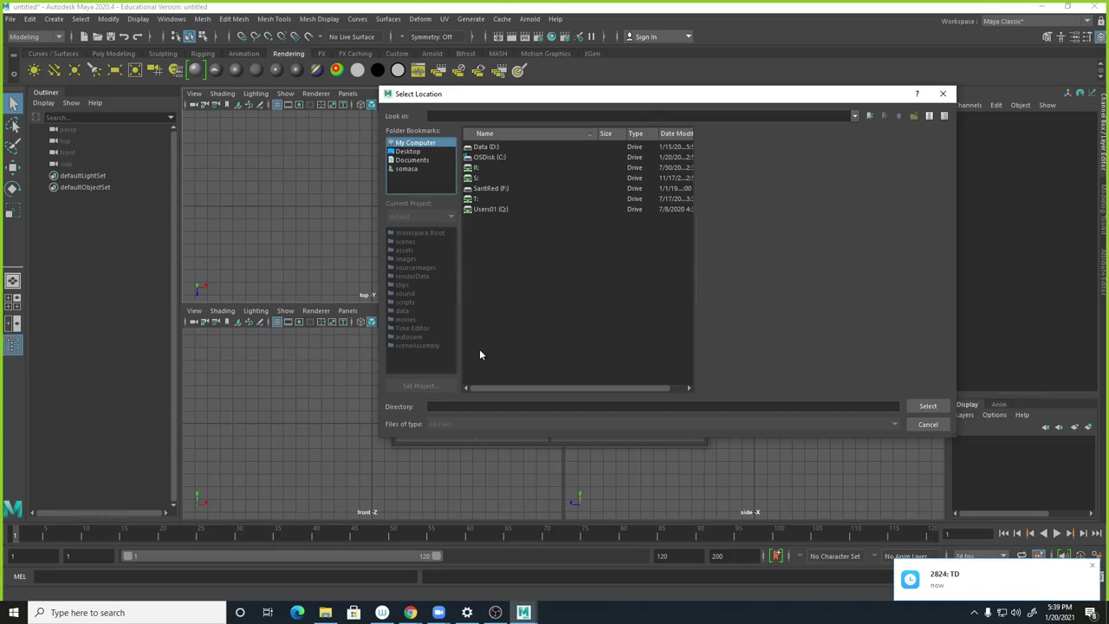
Create a folder named DIGM2824SP2021_TD inside the instructor's folder on the Data (D:) drive and open it.
double_click(487, 147)
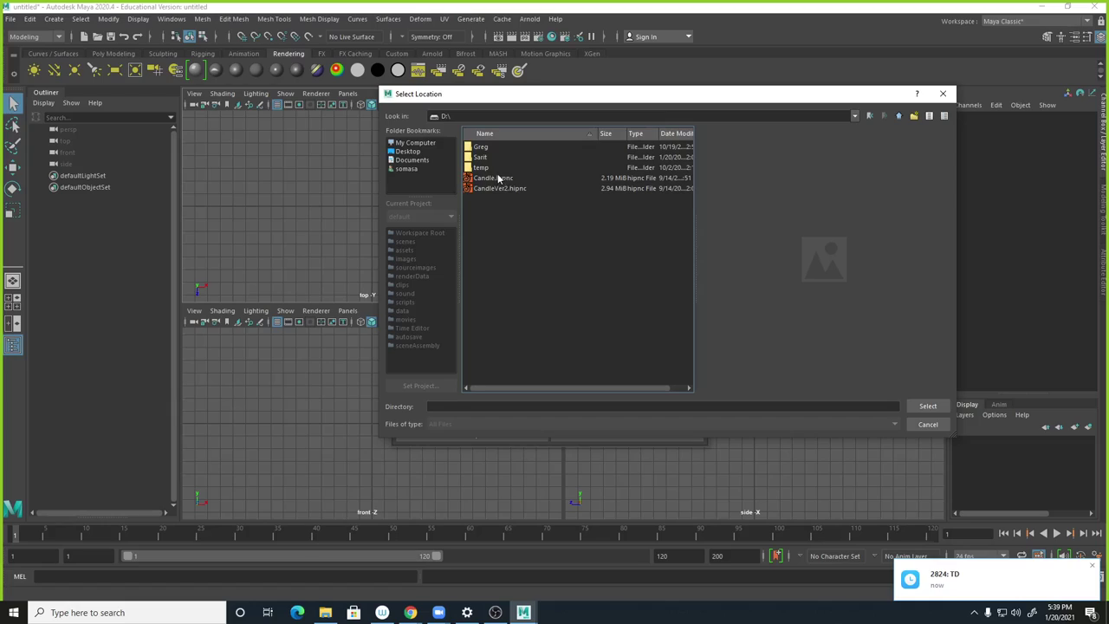
double_click(490, 158)
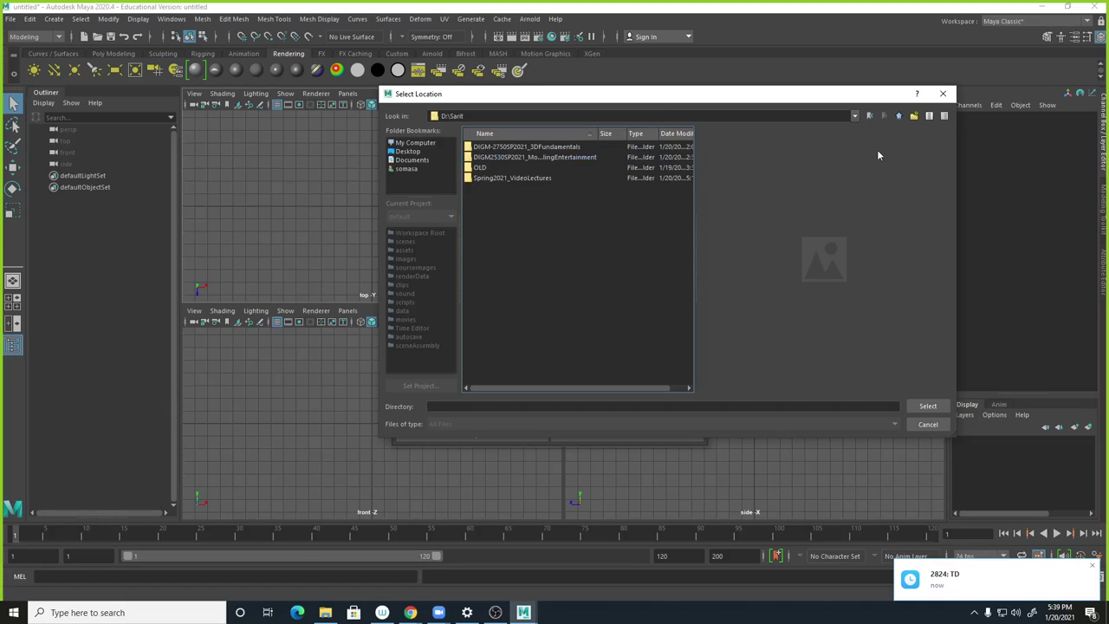
left_click(912, 116)
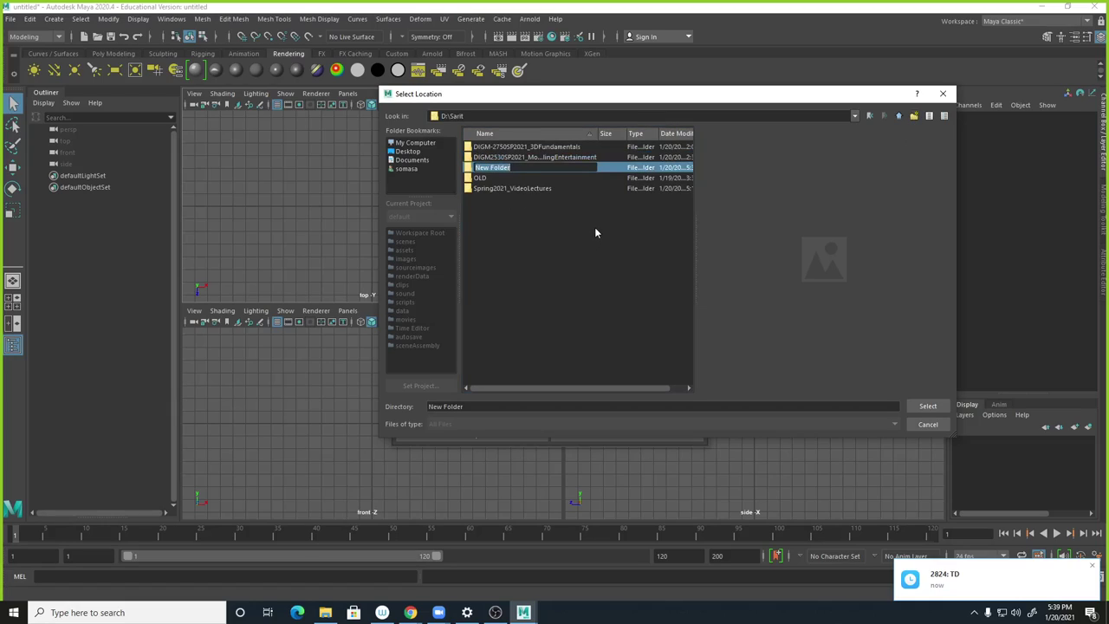
type("DIGM2824SP2021_TD")
key("BackSpace")
key("Return")
key("Return")
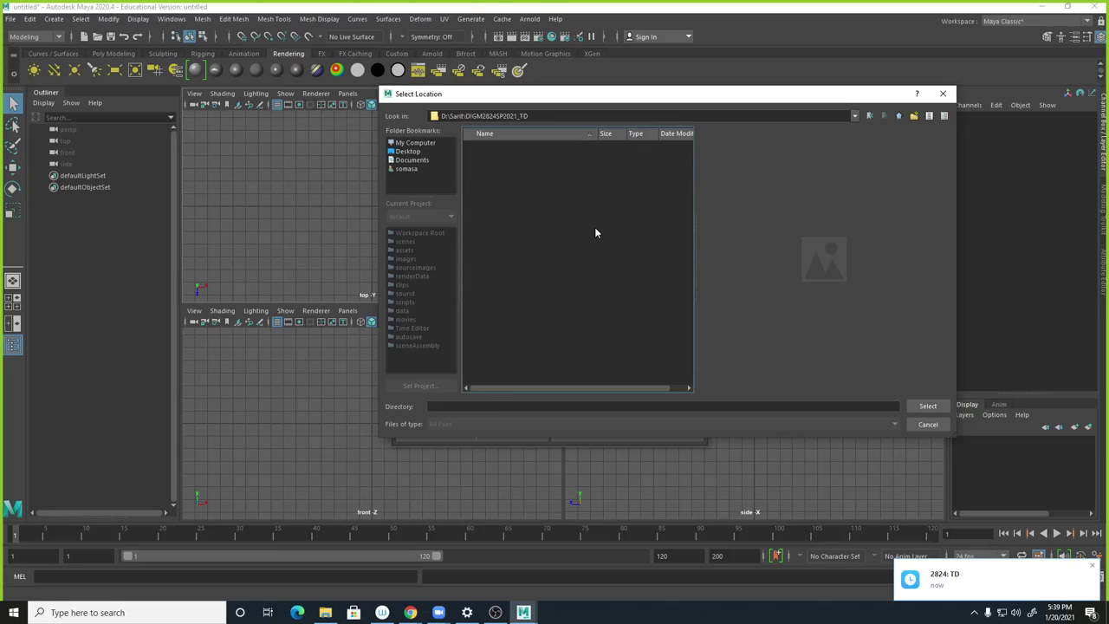
Create a folder named DIGM2824SP2021_Lectures inside DIGM2824SP2021_TD, open it and choose it as the new project's location.
left_click(914, 116)
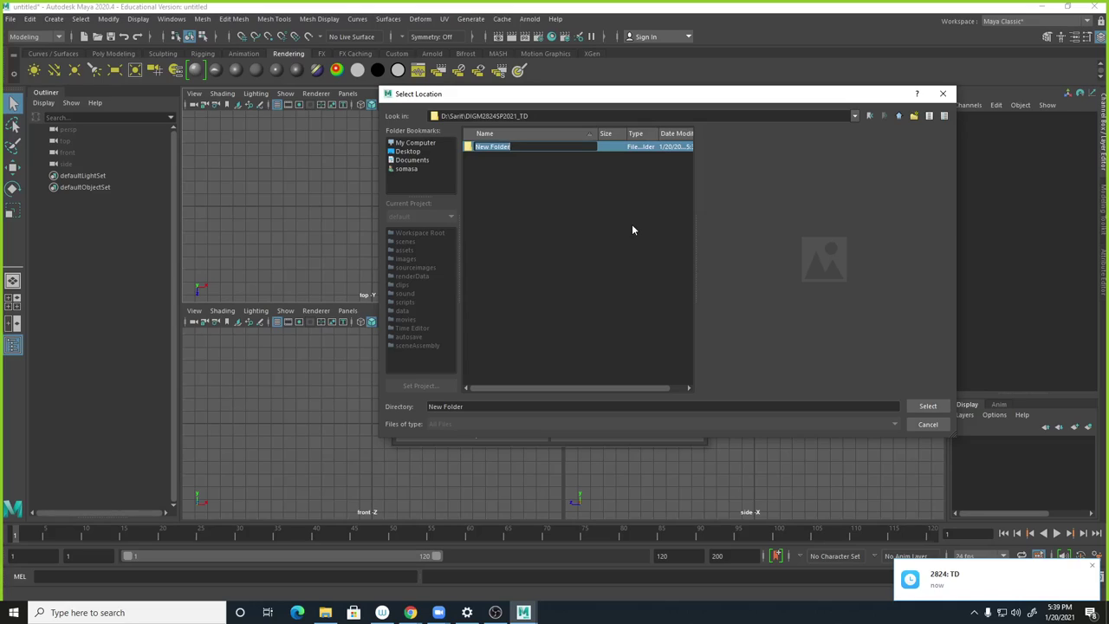
type("DIGM2824SP2021_Lecture")
key("Return")
type("s")
double_click(516, 148)
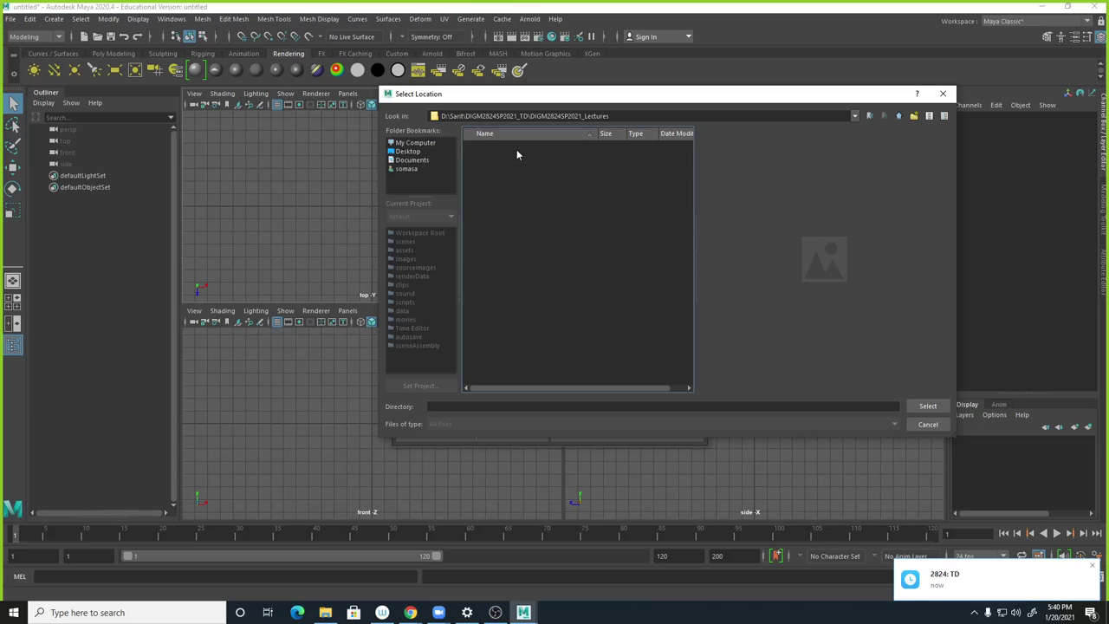
left_click(925, 405)
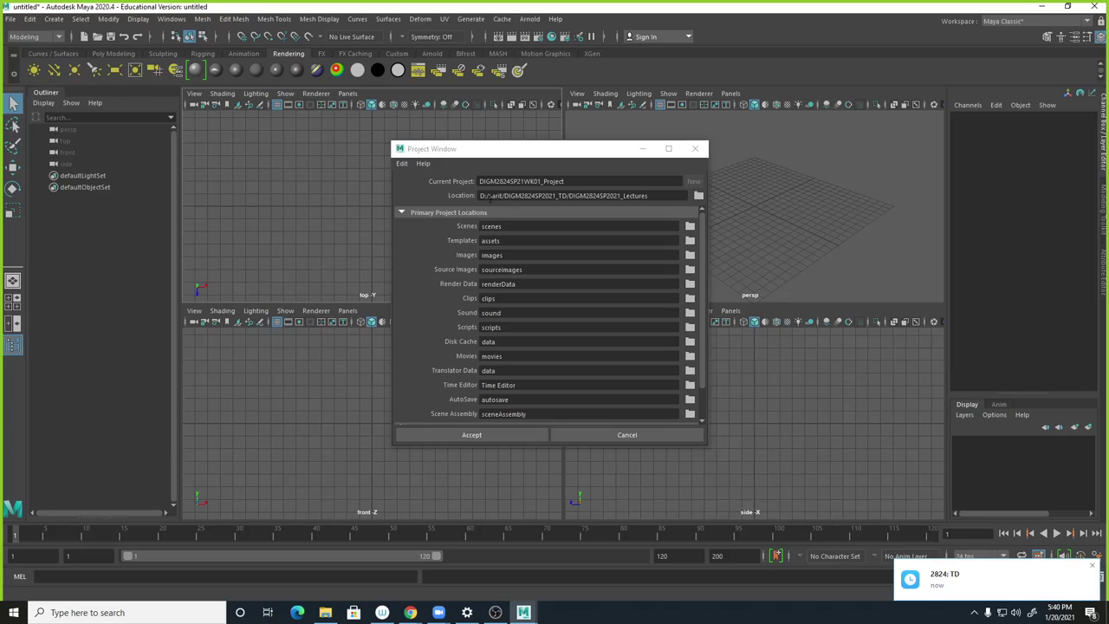
Review each part of the location path for DIGM2824SP21WK01_Project, and accept the project with its default folder names.
left_click(507, 195)
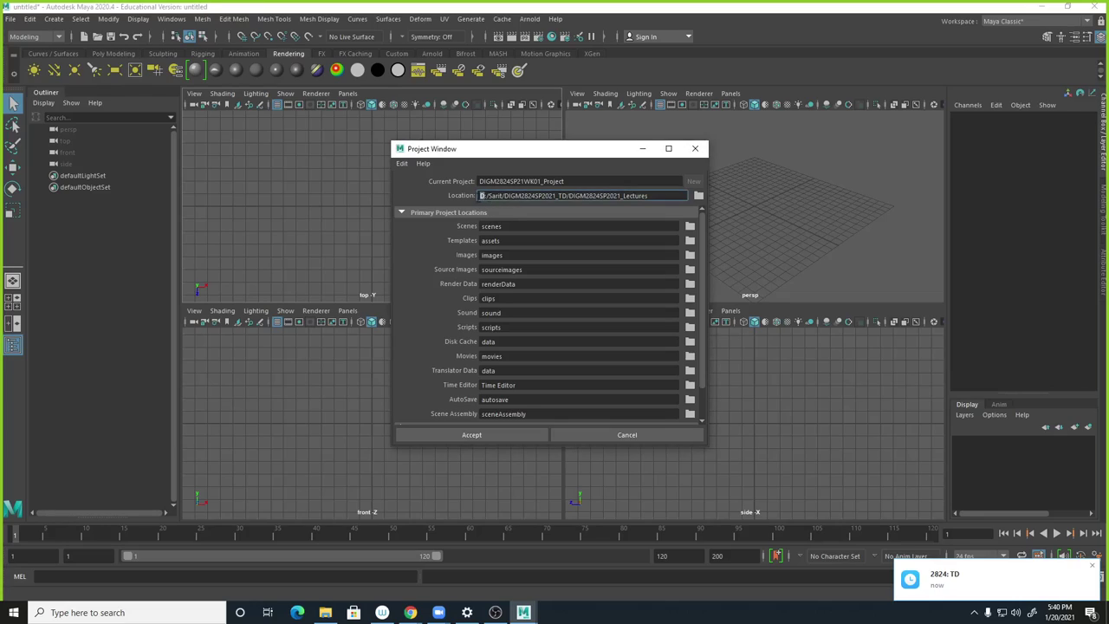
left_click_drag(508, 196, 580, 196)
left_click(504, 196)
left_click_drag(503, 196, 488, 196)
left_click_drag(570, 196, 504, 196)
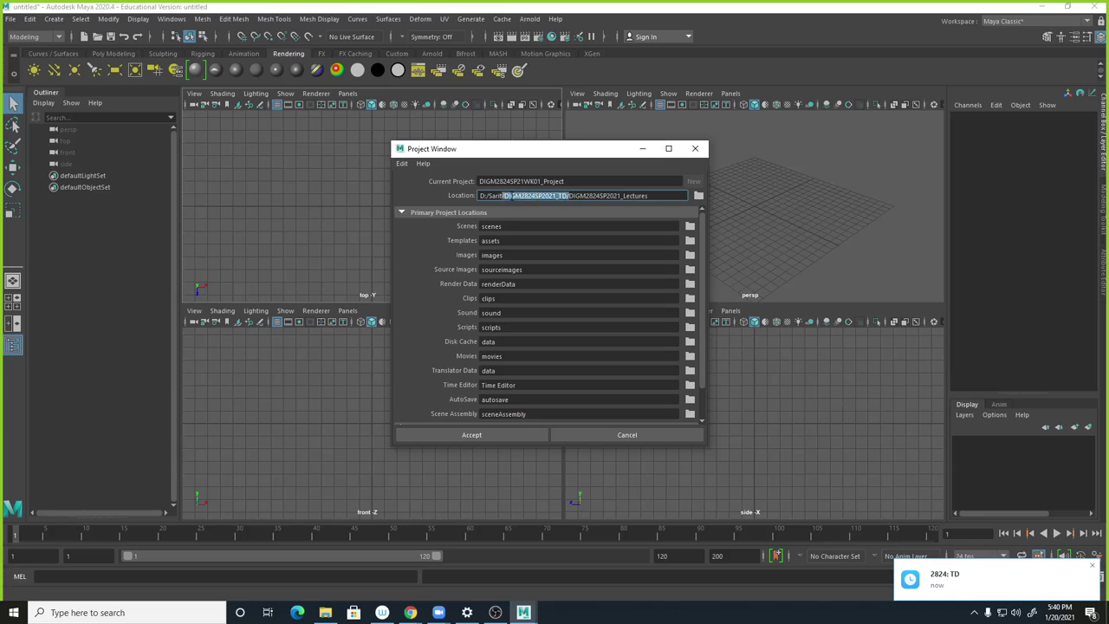
triple_click(650, 195)
left_click(579, 181)
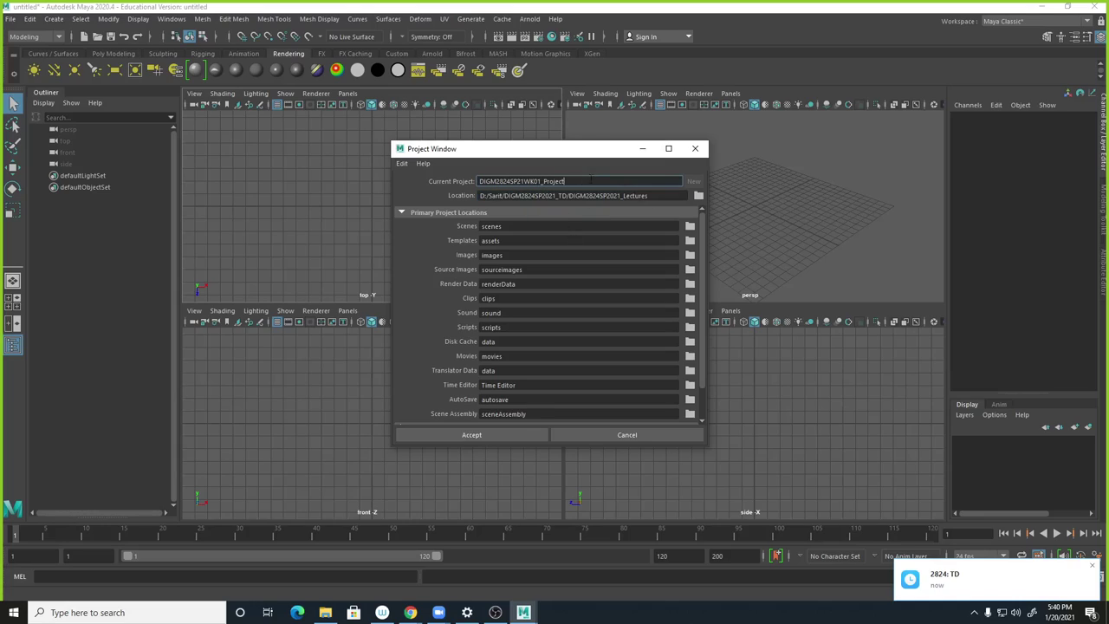
left_click(498, 434)
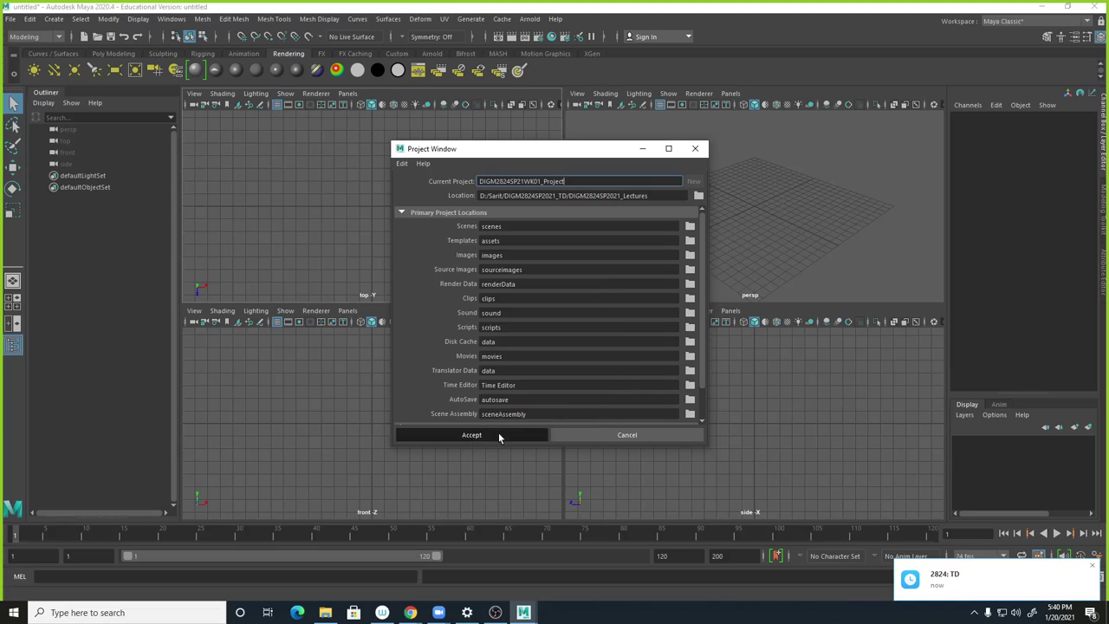
Switch to File Explorer and browse through DIGM2824SP2021_TD and DIGM2824SP2021_Lectures into the DIGM2824SP21WK01_Project folder.
left_click(329, 613)
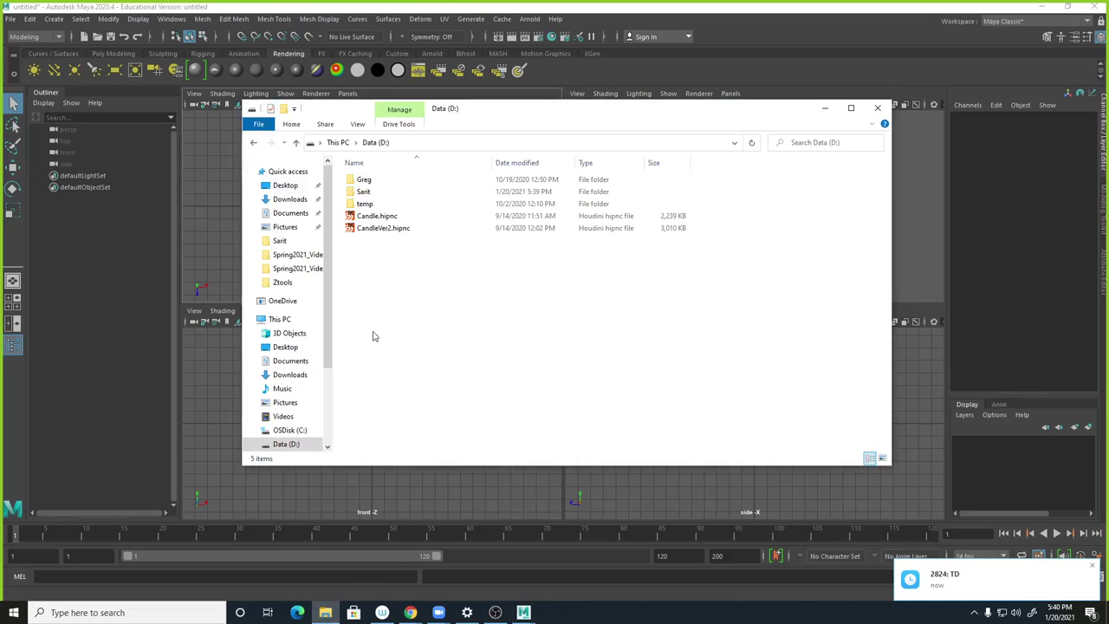
double_click(365, 193)
left_click(404, 207)
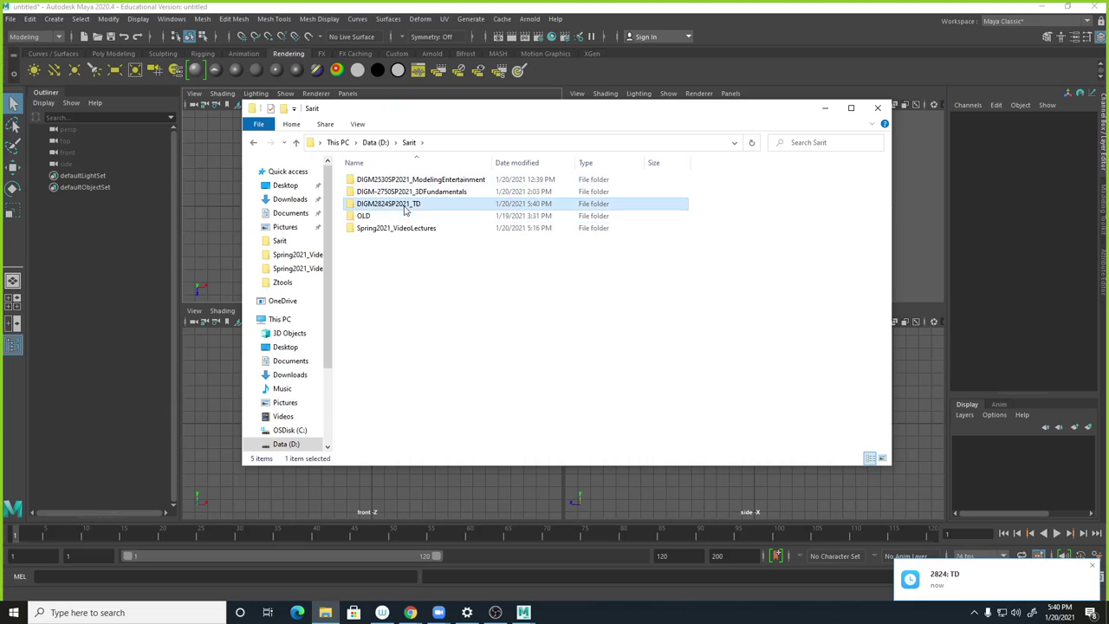
double_click(403, 208)
double_click(406, 192)
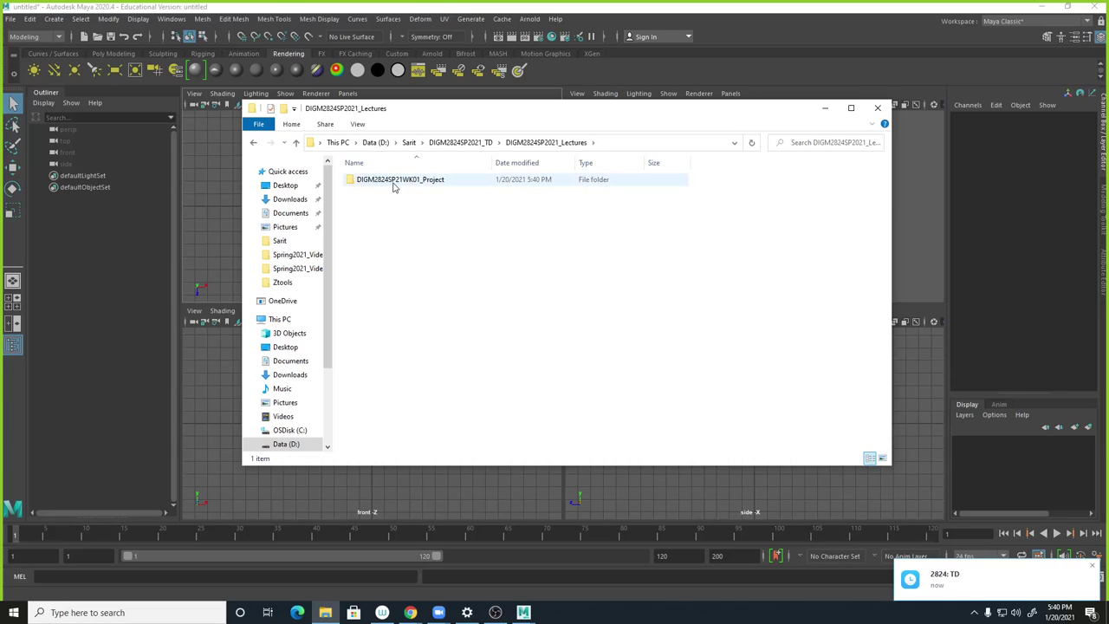
double_click(393, 183)
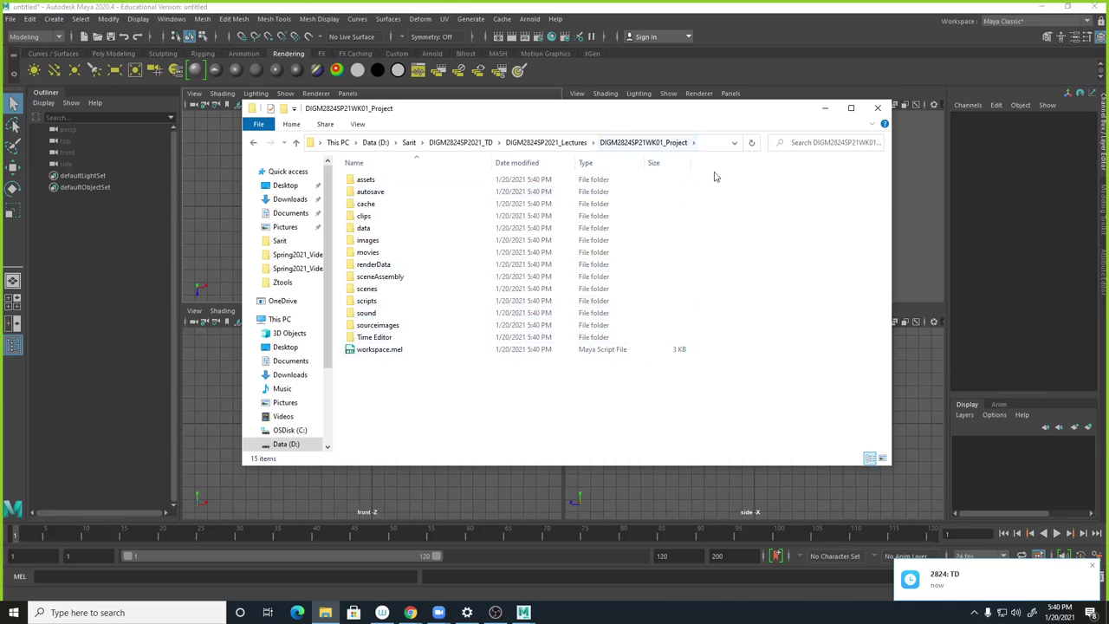
Examine the lectures folder, the project's subfolders and the contents of its scenes folder, and return to Maya.
left_click(544, 142)
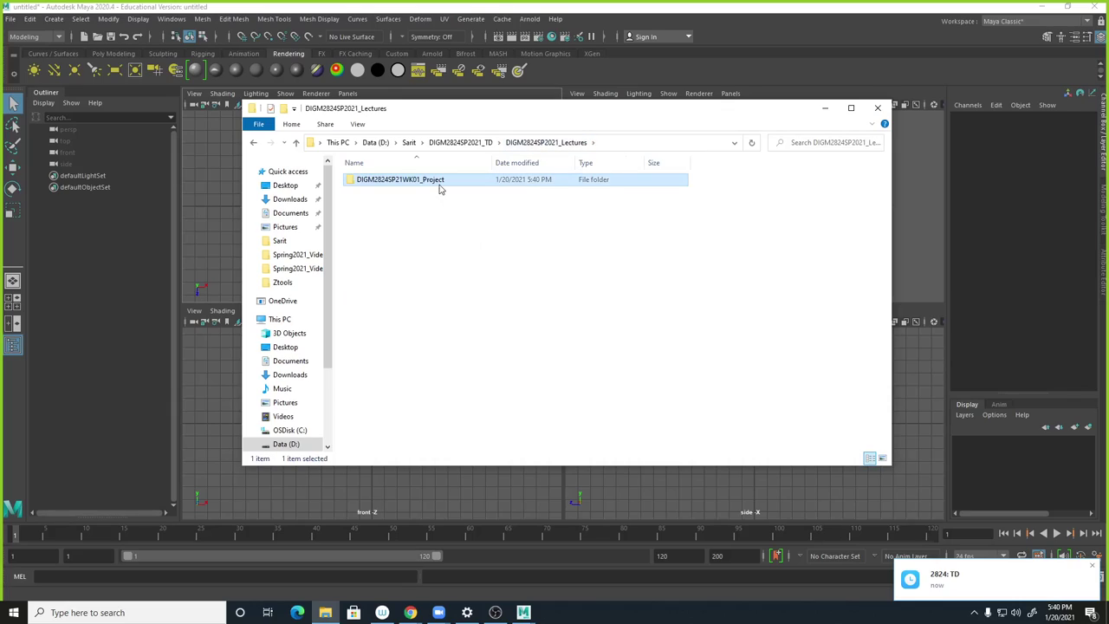
left_click(523, 144)
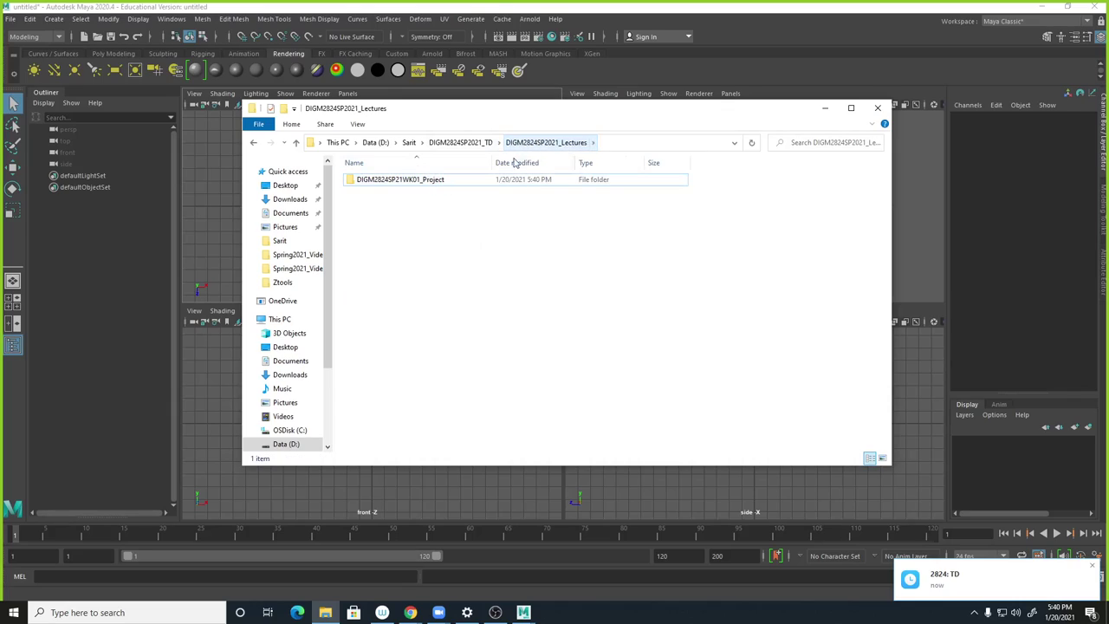
double_click(448, 182)
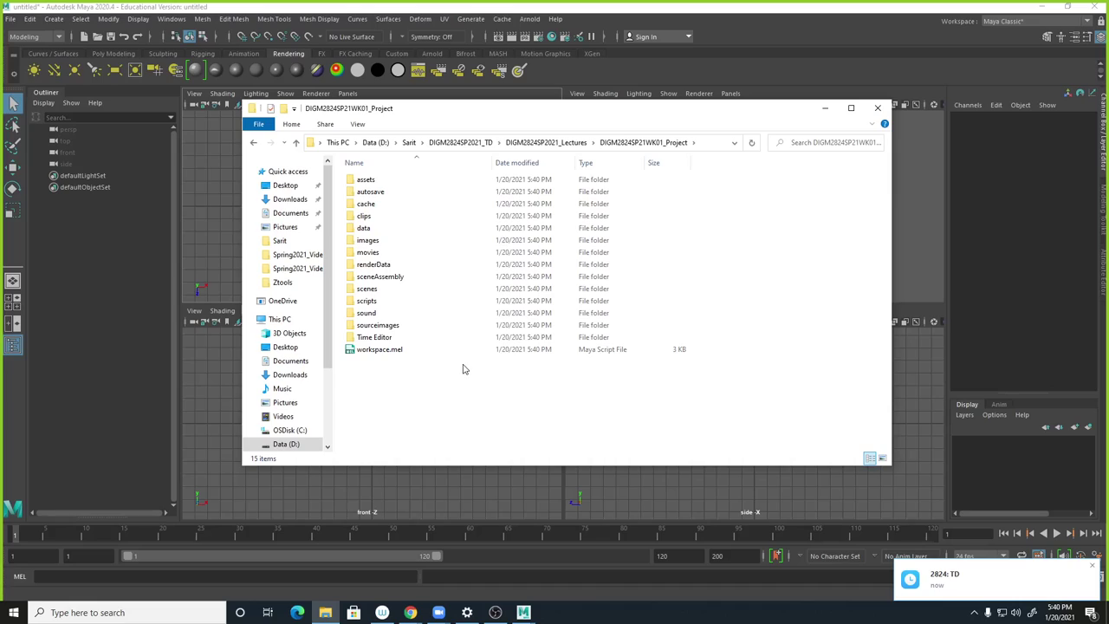
double_click(363, 289)
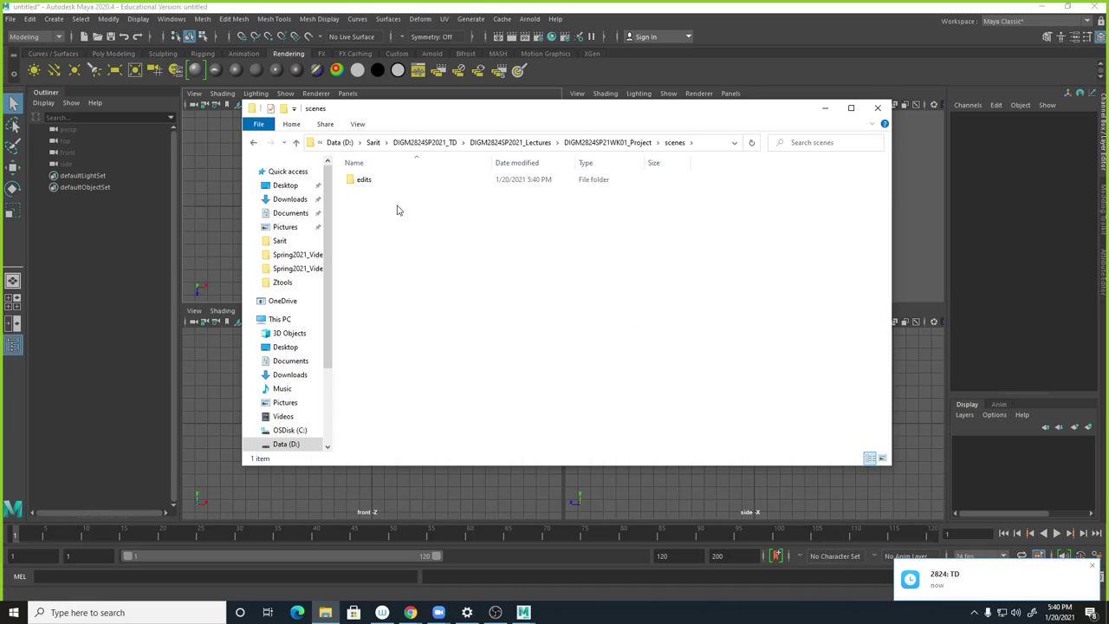
left_click(253, 144)
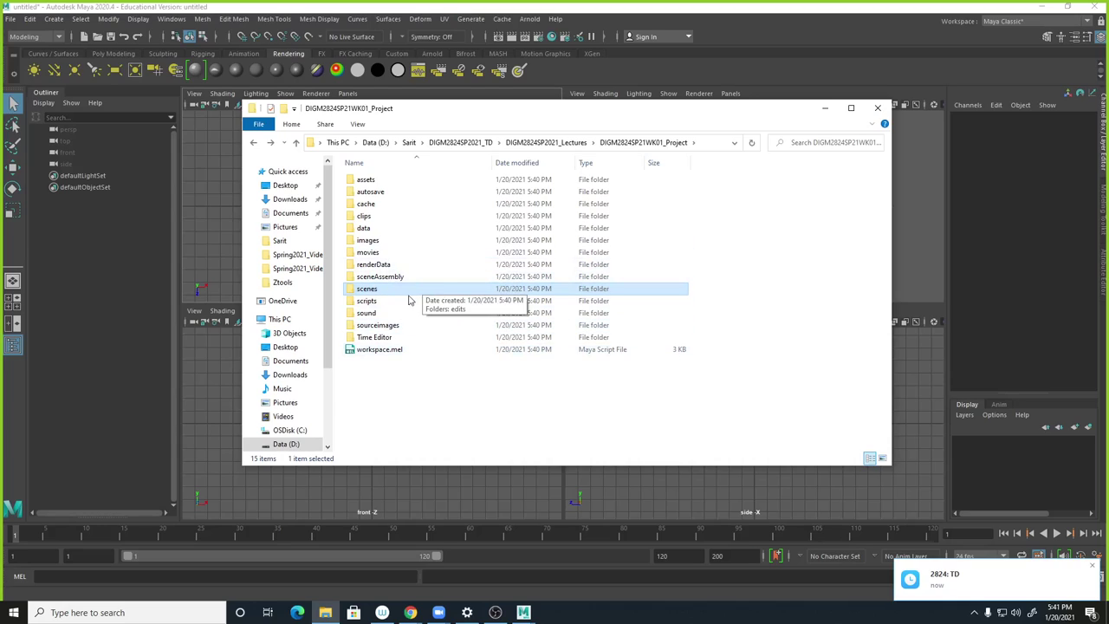
left_click(877, 107)
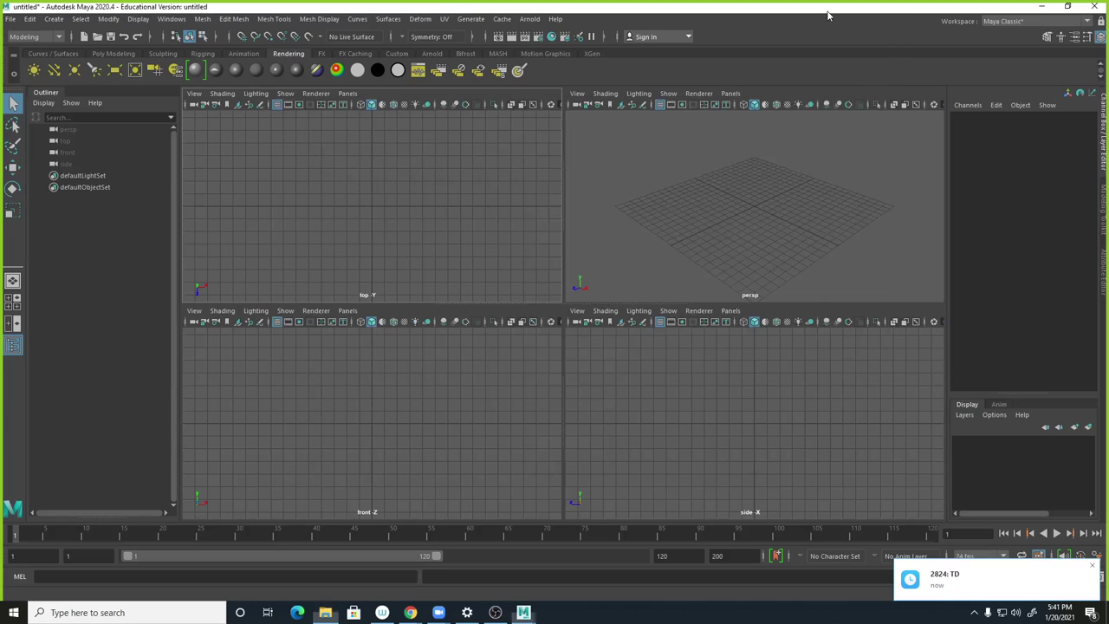
left_click(9, 20)
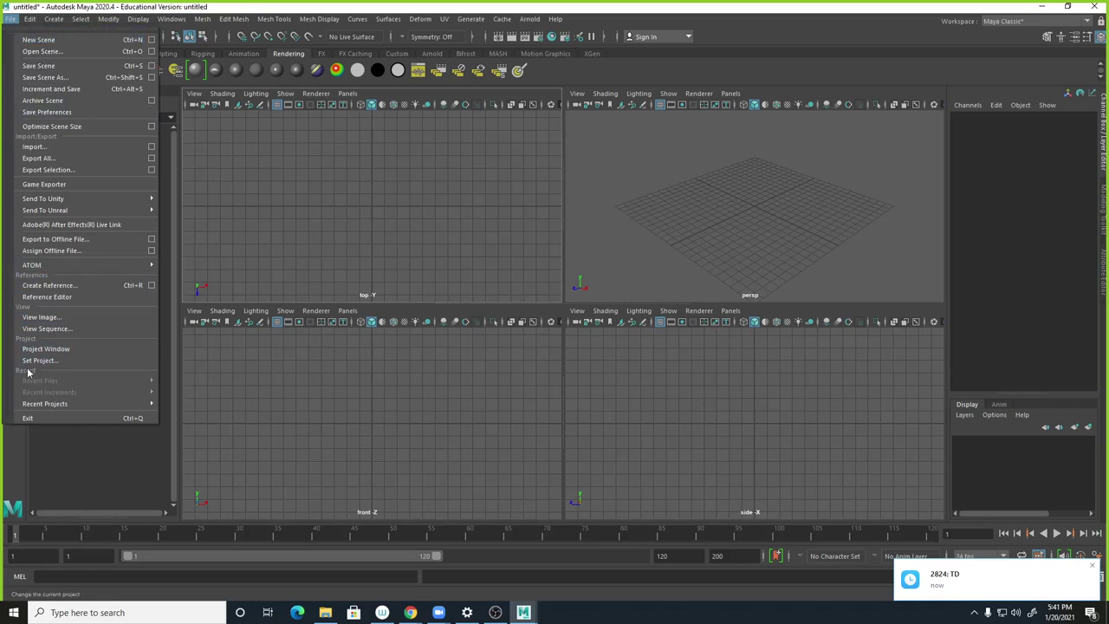
mouse_move(27, 406)
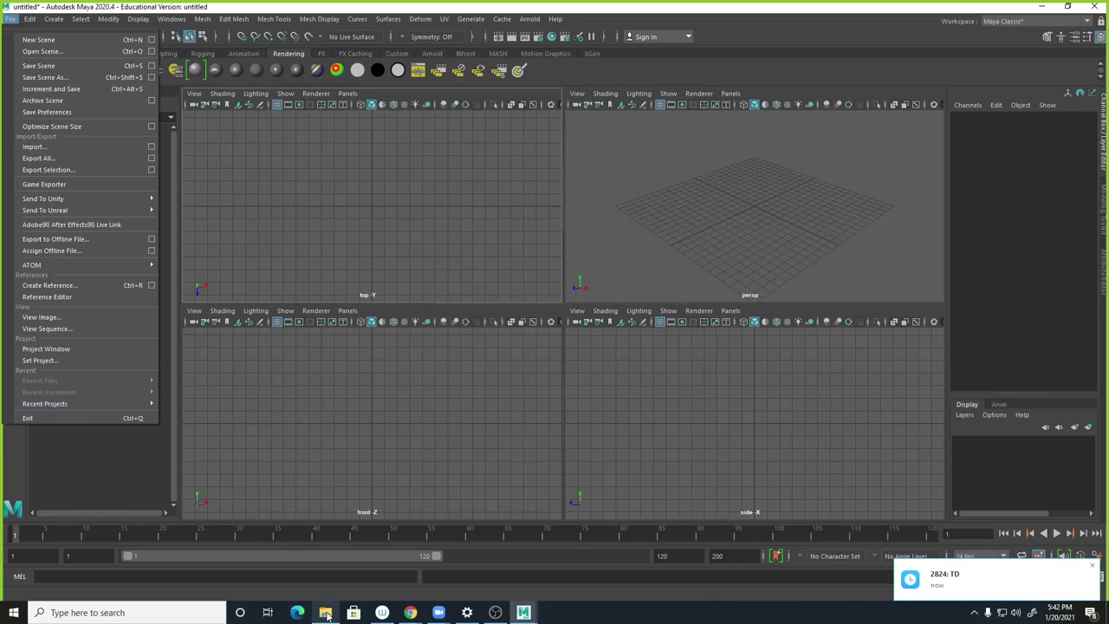
left_click(325, 613)
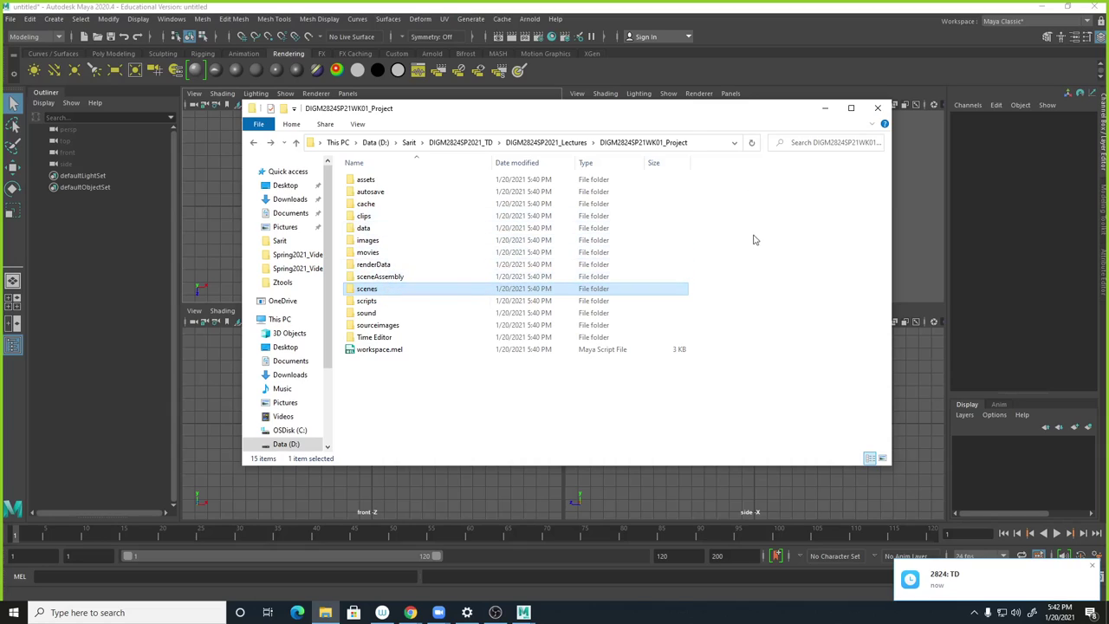
left_click(776, 34)
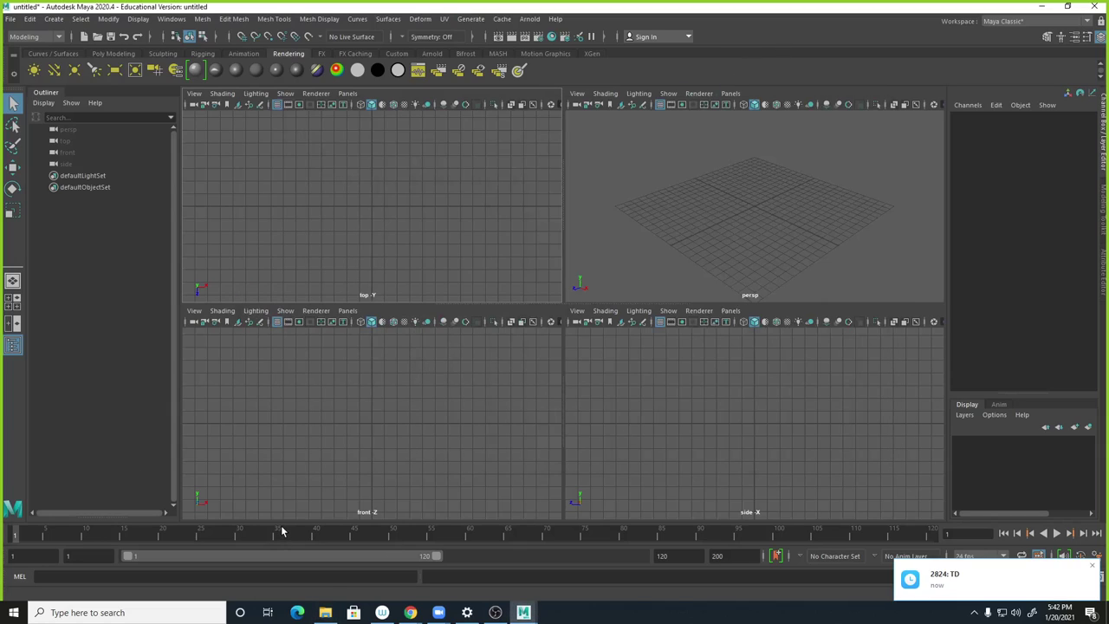
Save the scene as a Maya Binary file named 01_Hierachy in the project's scenes folder.
left_click(10, 19)
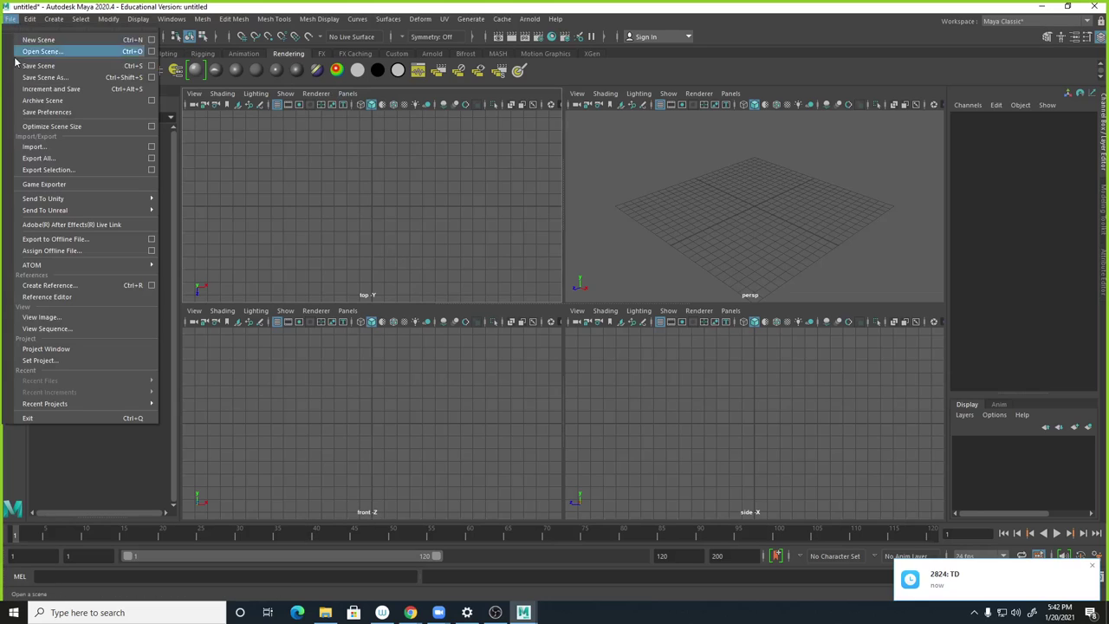
left_click(28, 78)
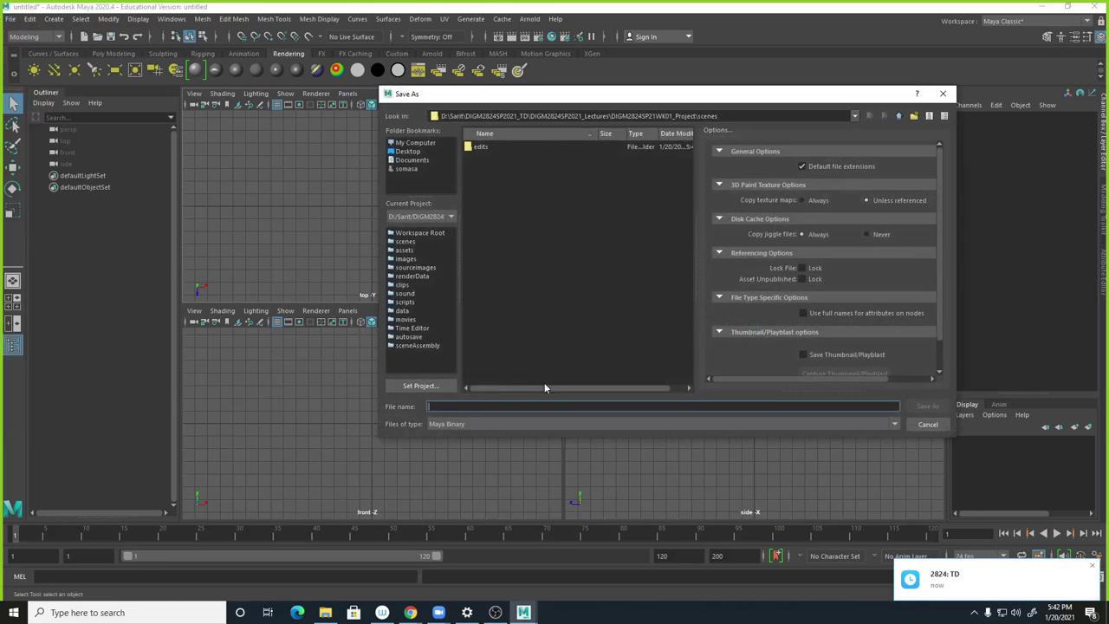
key("alt+Tab")
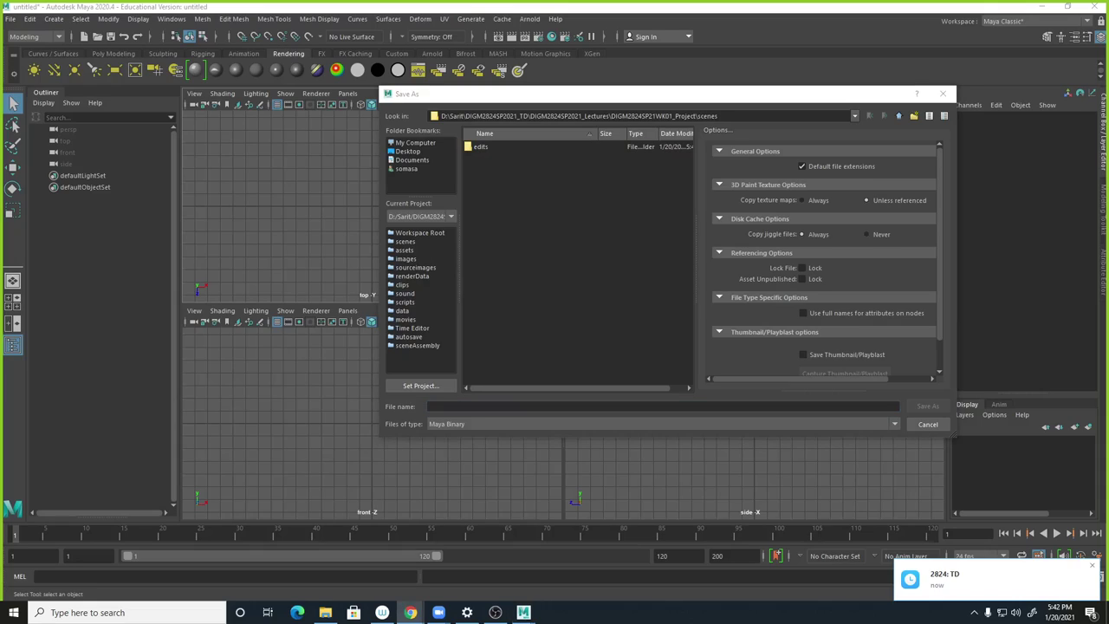
left_click(452, 405)
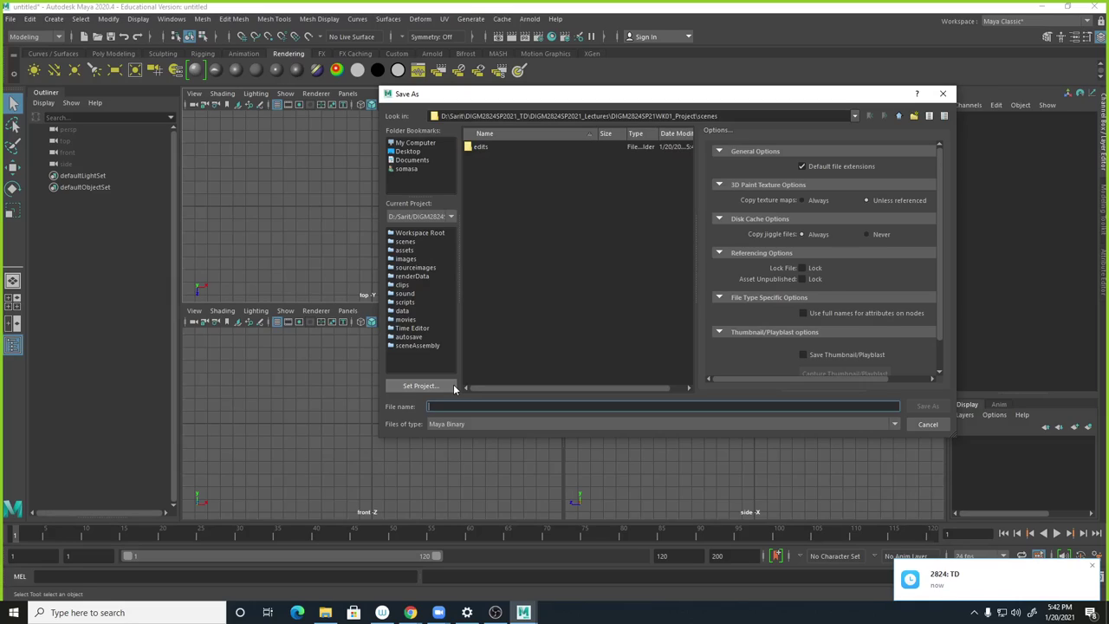
type("01")
type("_Hierachy")
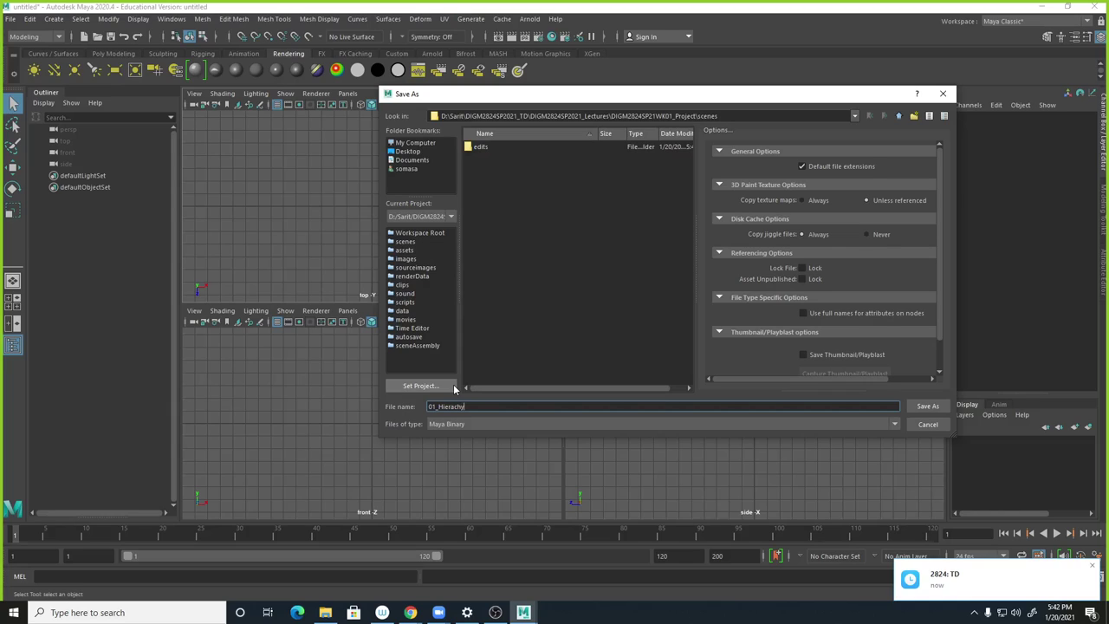
key("Return")
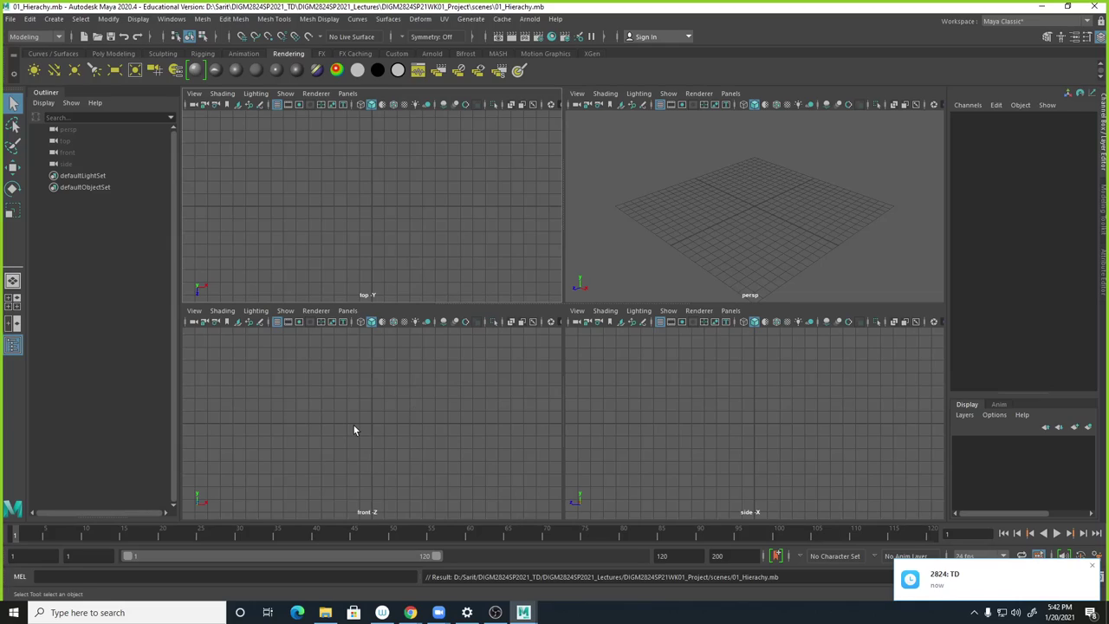
Switch to File Explorer, open the project's scenes folder and show the properties of 01_Hierachy.mb beside the file list.
left_click(325, 612)
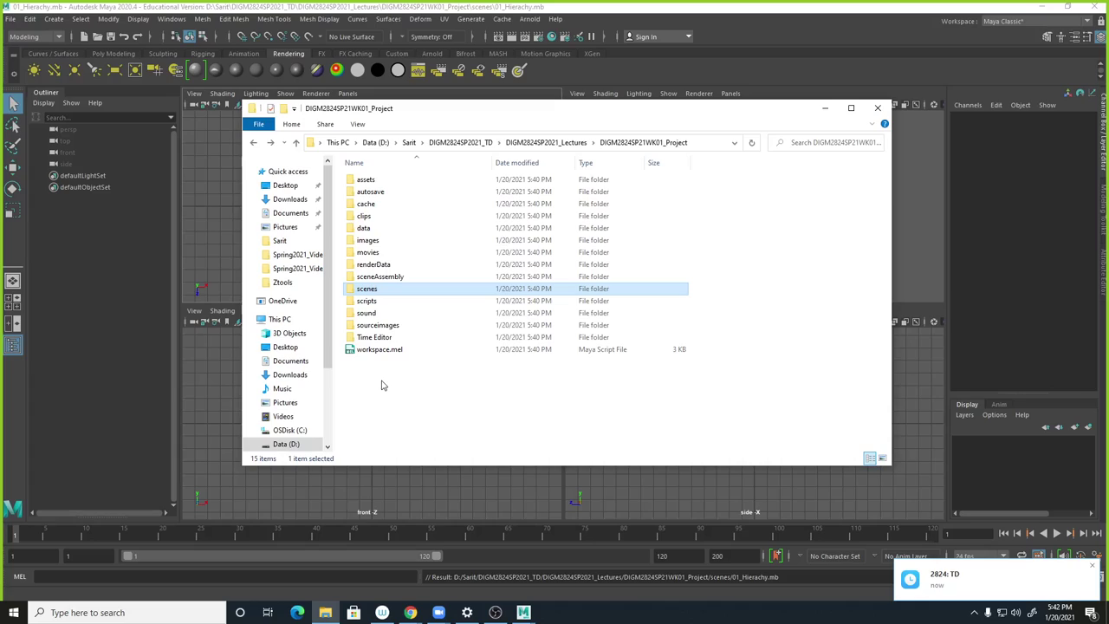
double_click(365, 292)
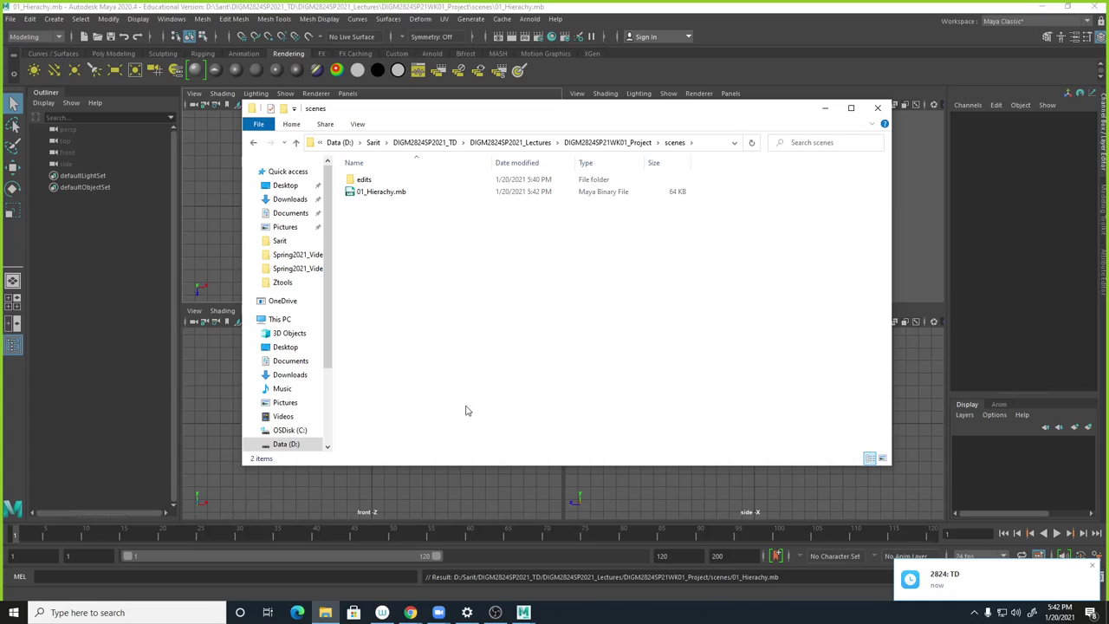
left_click(388, 194)
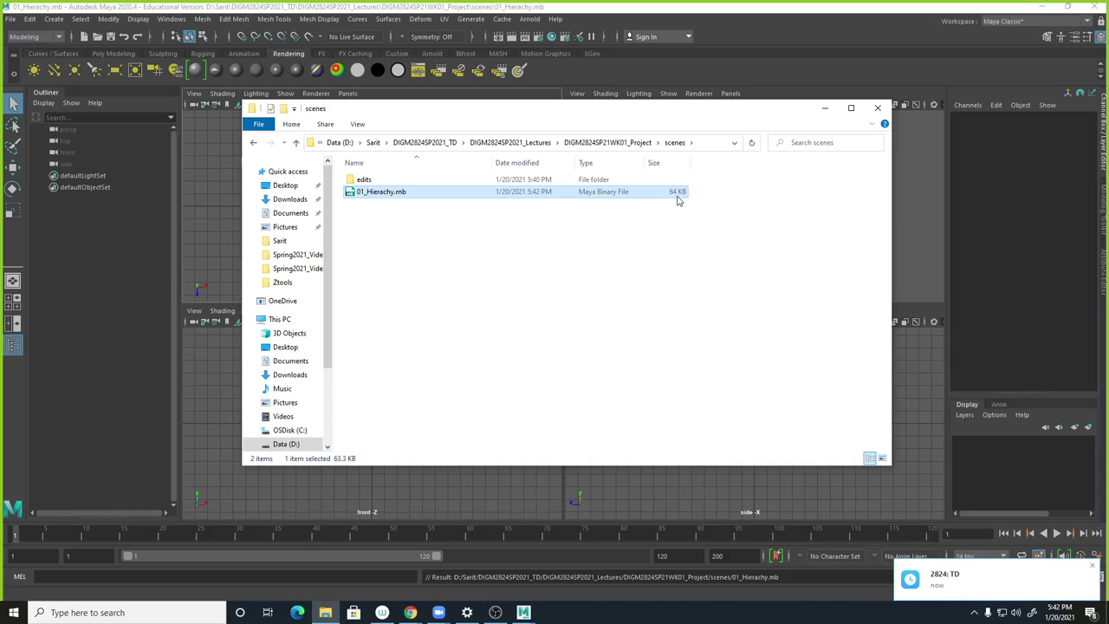
right_click(386, 192)
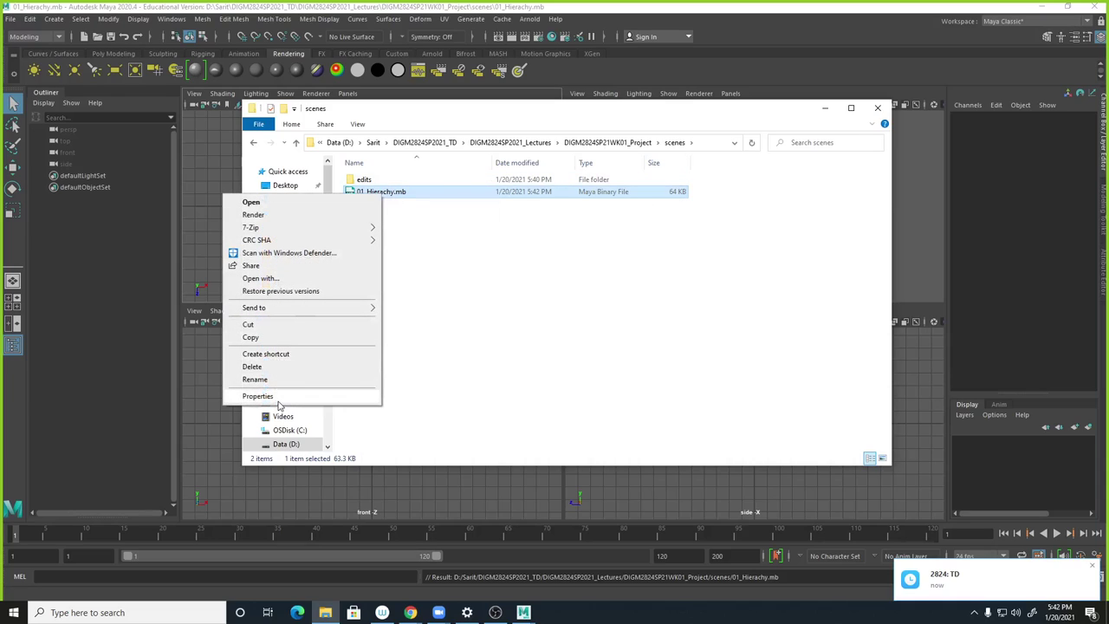
left_click(275, 397)
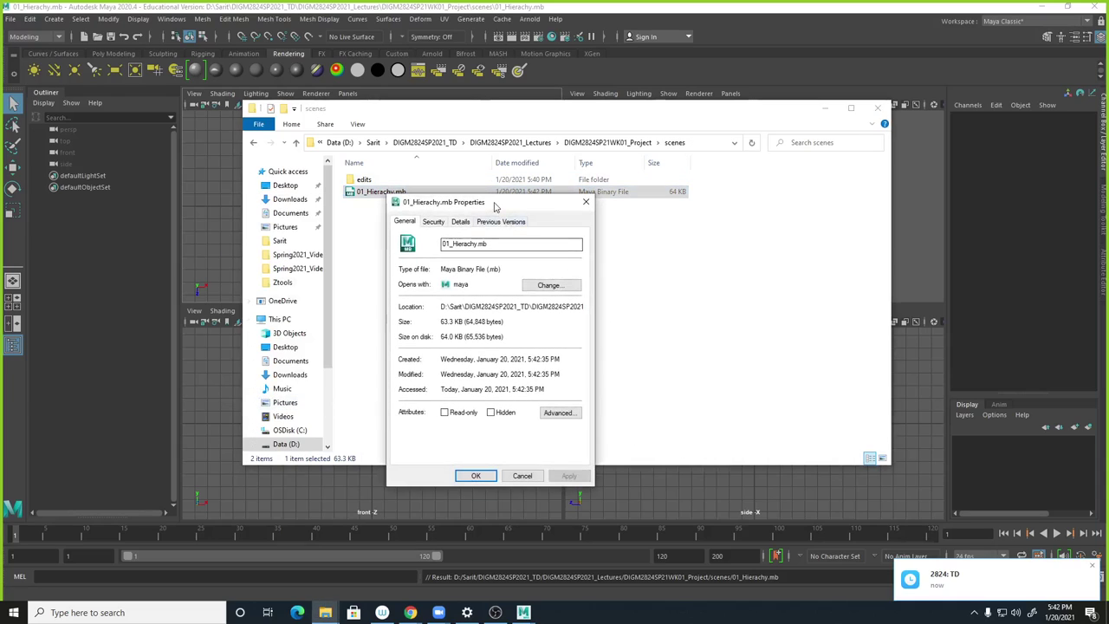
left_click_drag(494, 204, 761, 109)
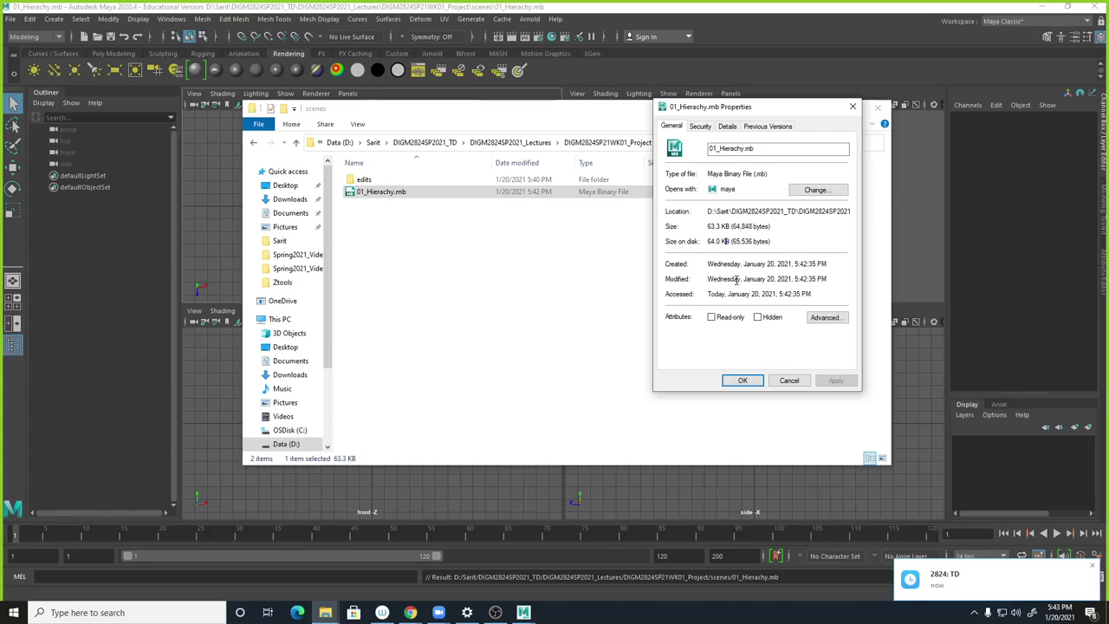
Compare the size and size on disk of 01_Hierachy.mb, and dismiss its properties without changes.
double_click(719, 241)
left_click(710, 228)
double_click(711, 226)
left_click(751, 226)
left_click_drag(725, 226, 720, 227)
double_click(716, 227)
left_click(721, 242)
left_click_drag(710, 241, 723, 242)
left_click(723, 242)
double_click(718, 241)
left_click(721, 242)
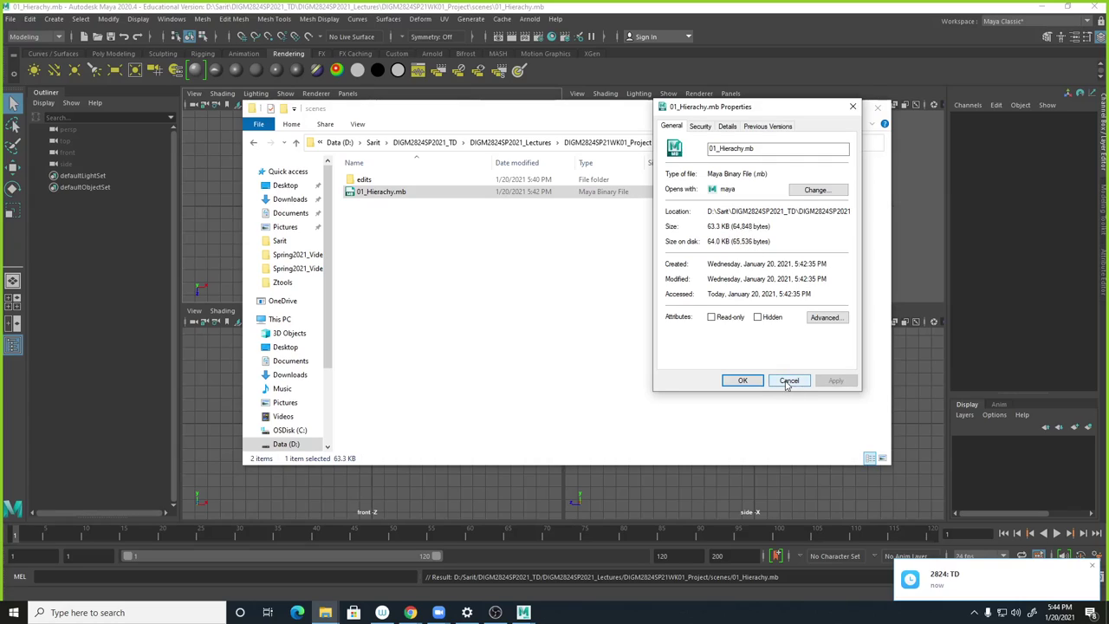
left_click(789, 381)
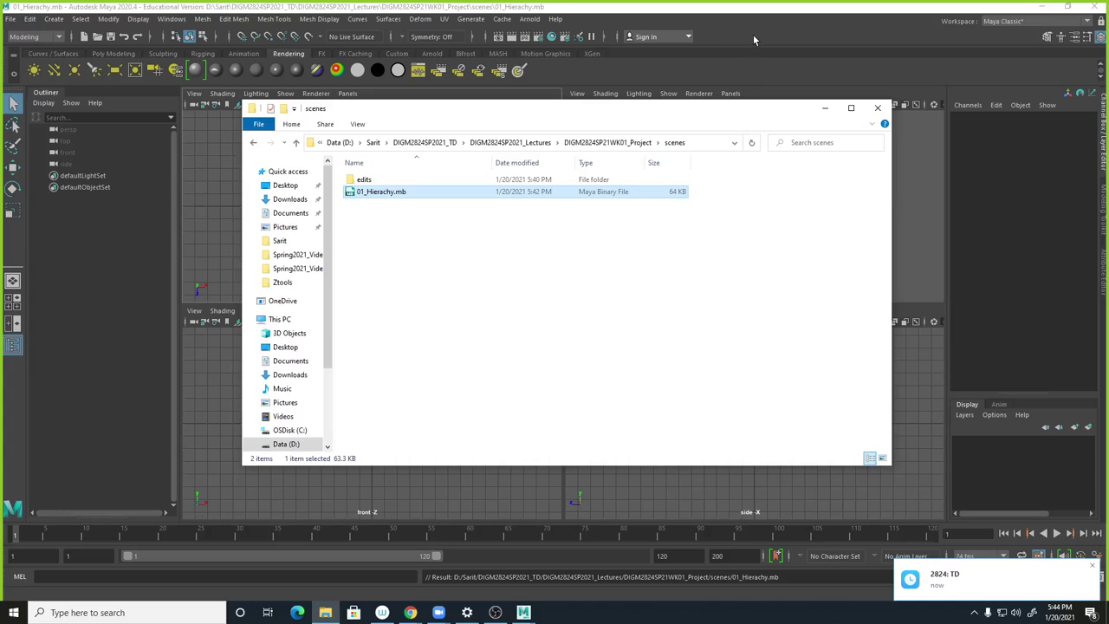
Switch to File Explorer, go up to the DIGM2824SP2021_Lectures folder and copy the DIGM2824SP21WK01_Project folder.
key("alt+Tab")
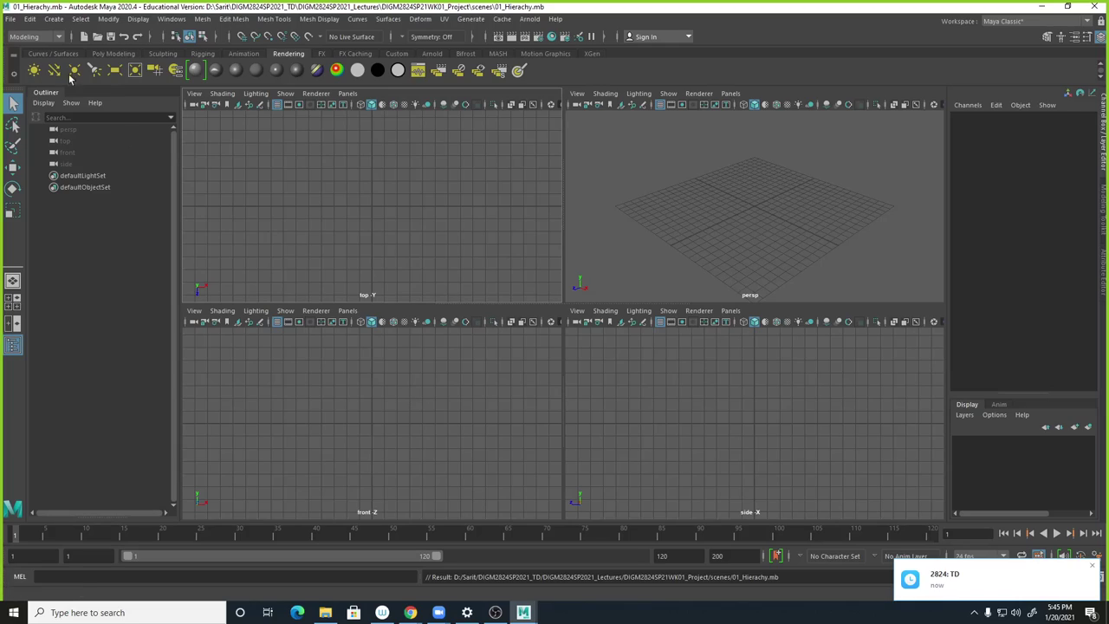
left_click(12, 21)
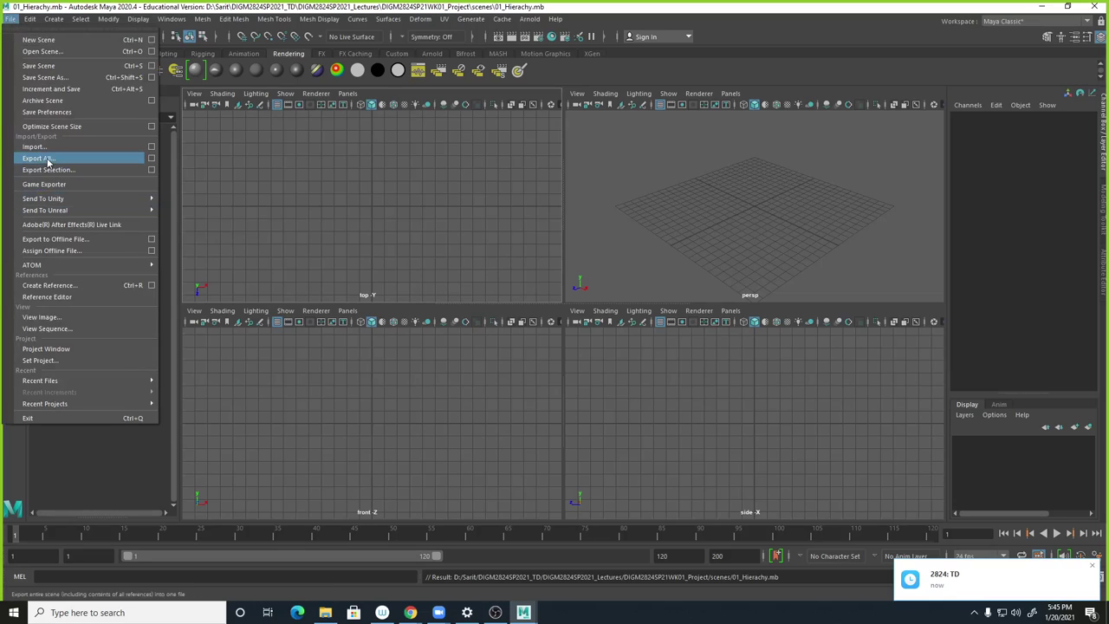
left_click(325, 612)
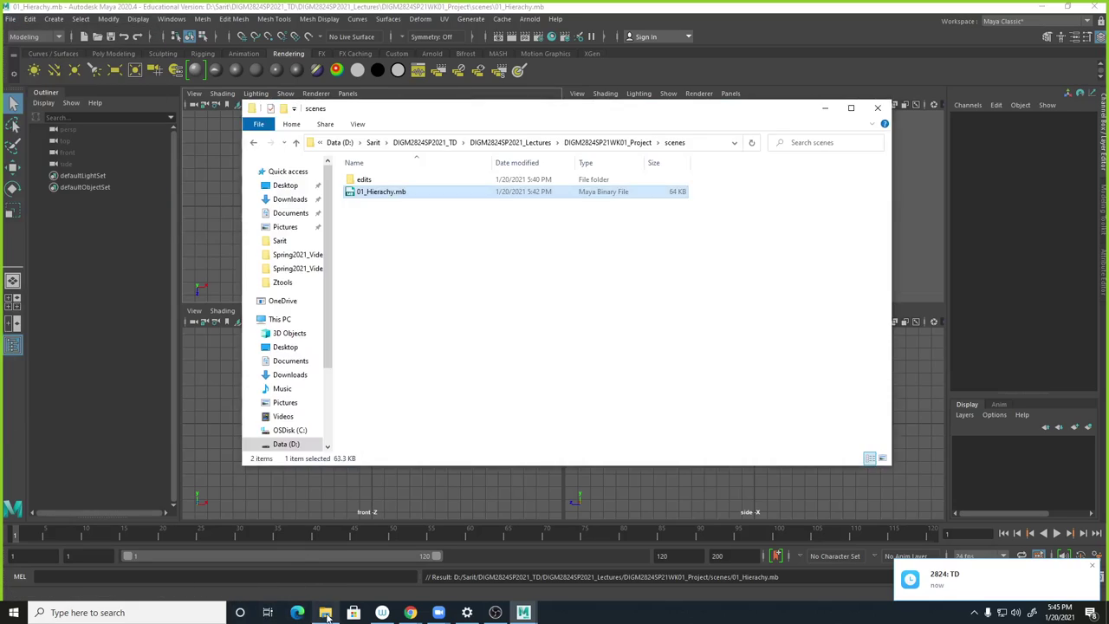
left_click(510, 142)
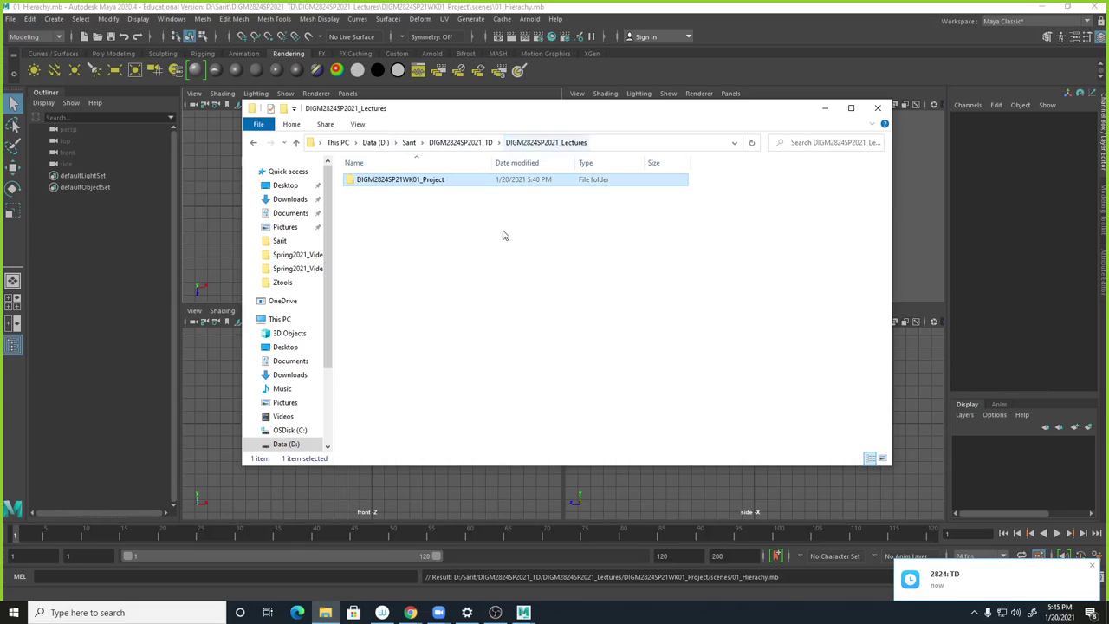
right_click(415, 181)
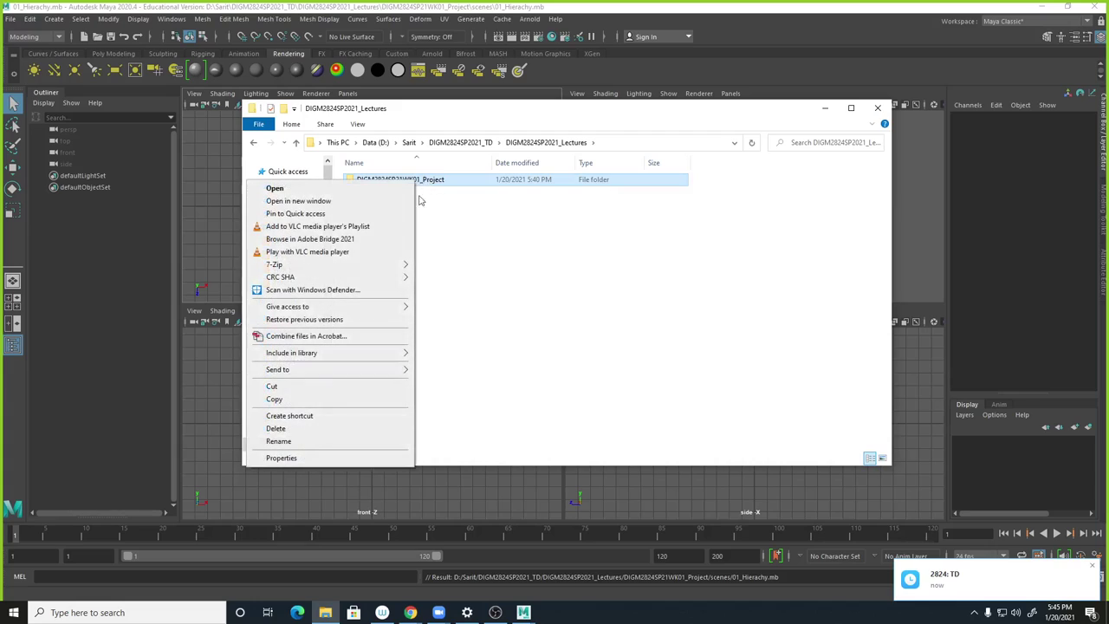
left_click(299, 399)
Paste the copied project folder into DIGM2530SP2021_WK01, inside the ModelingEntertainment course's DIGM2530SP2021_Lectures folder on the F drive.
scroll(324, 418, "down", 3)
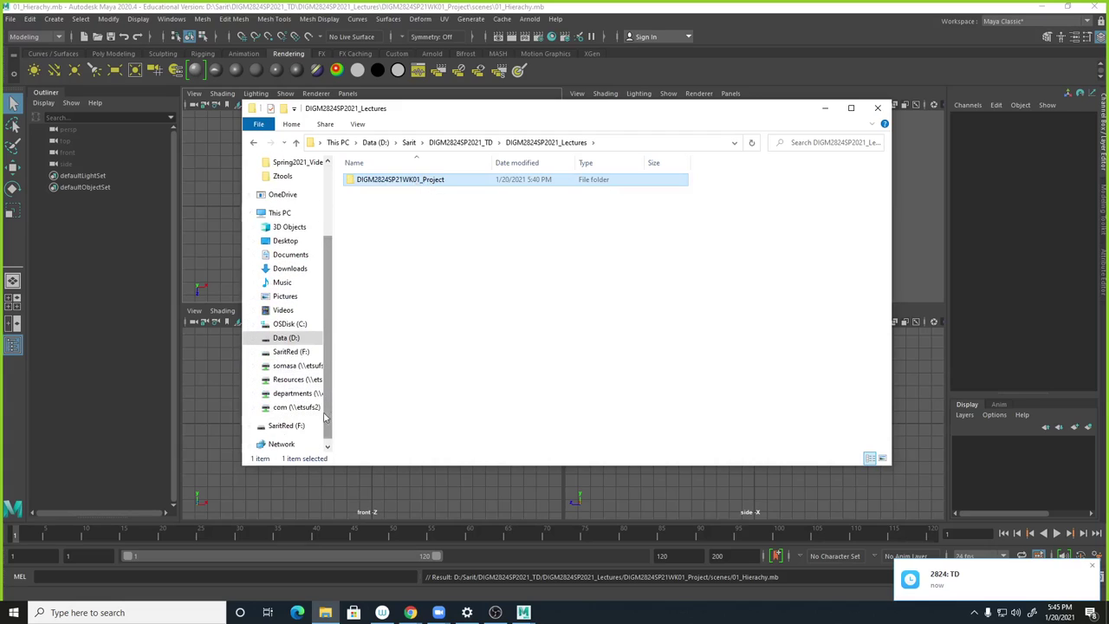
left_click(288, 352)
double_click(412, 278)
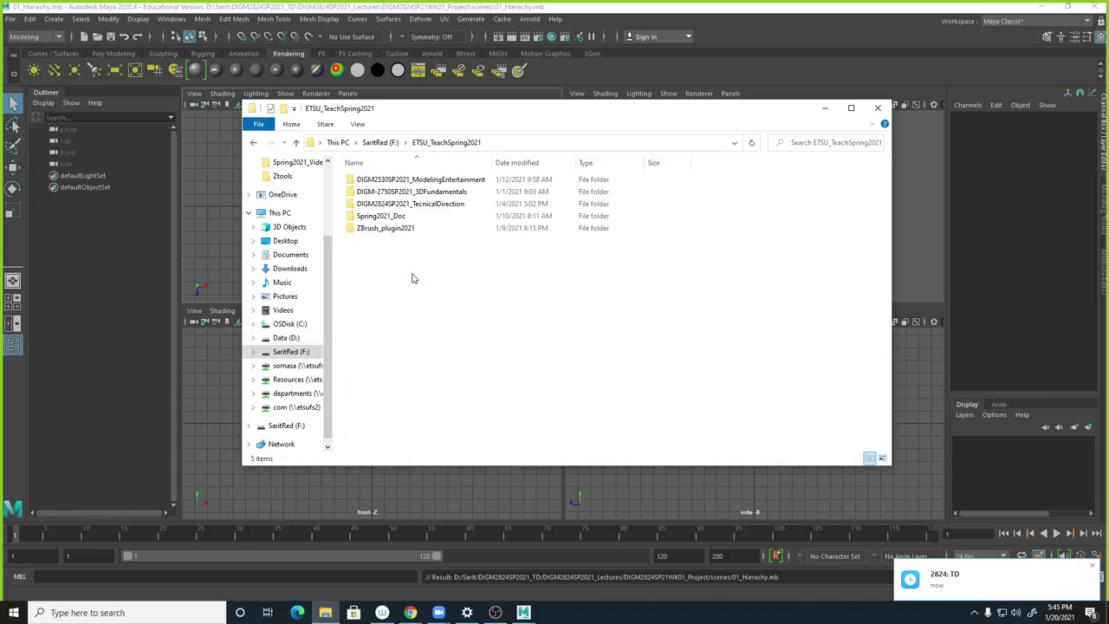
double_click(438, 180)
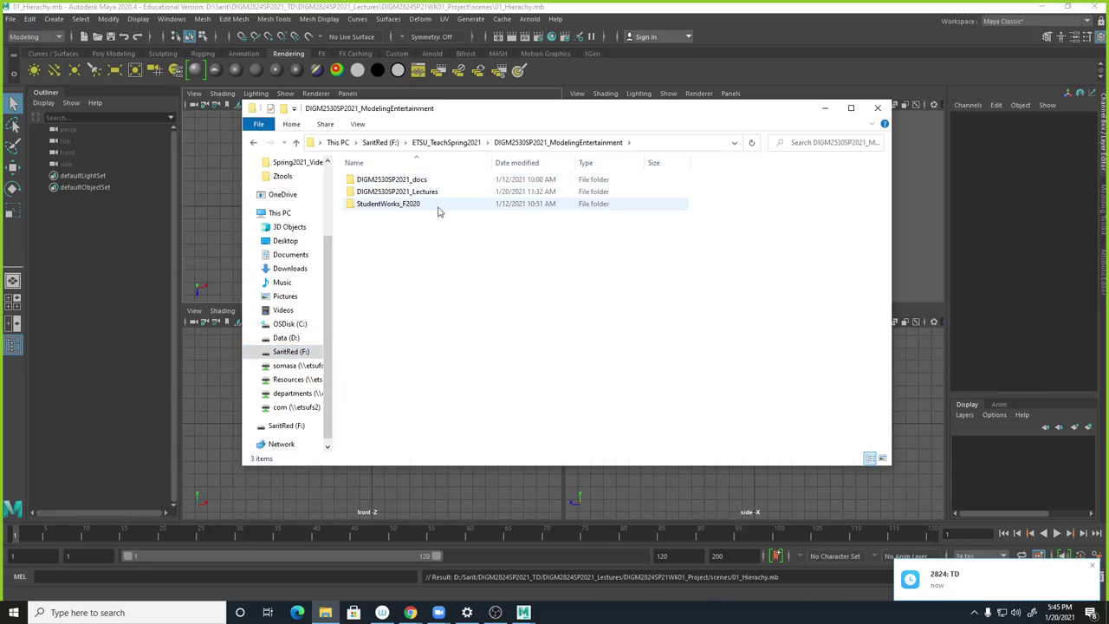
double_click(433, 193)
double_click(421, 182)
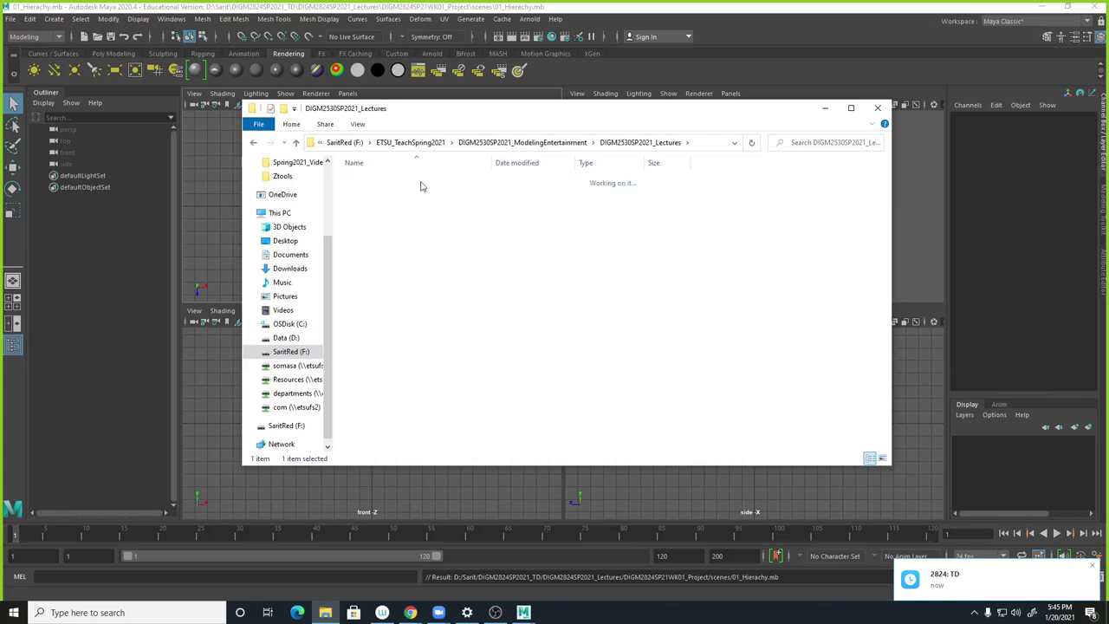
right_click(396, 302)
left_click(373, 376)
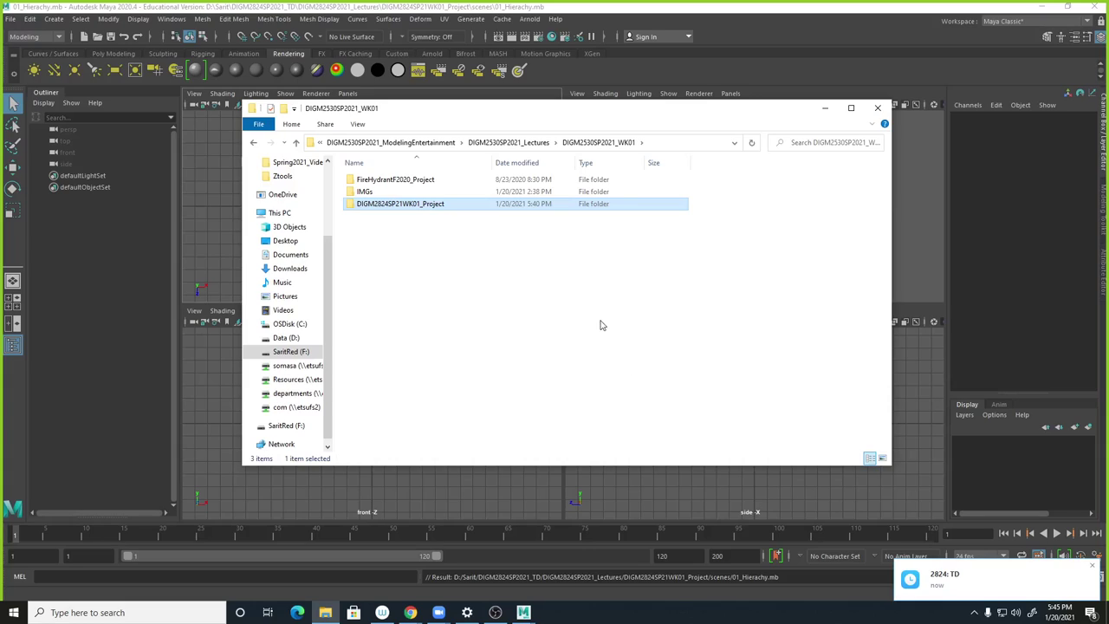
Switch back to Maya and reopen the recent scene 01_Hierachy.mb from the D drive project.
left_click(790, 80)
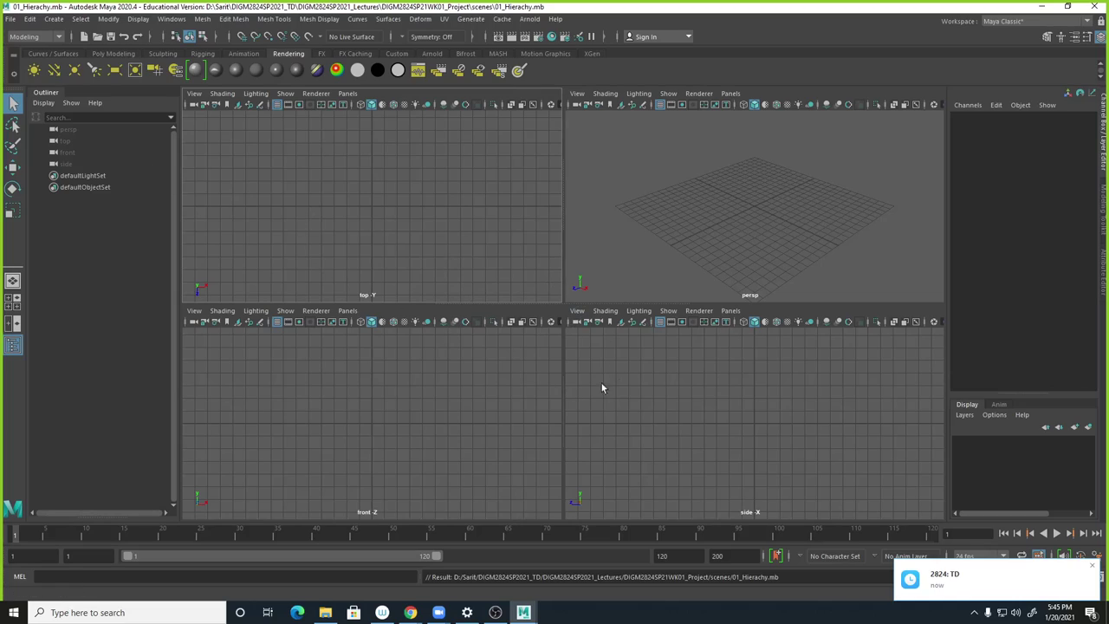
left_click(11, 19)
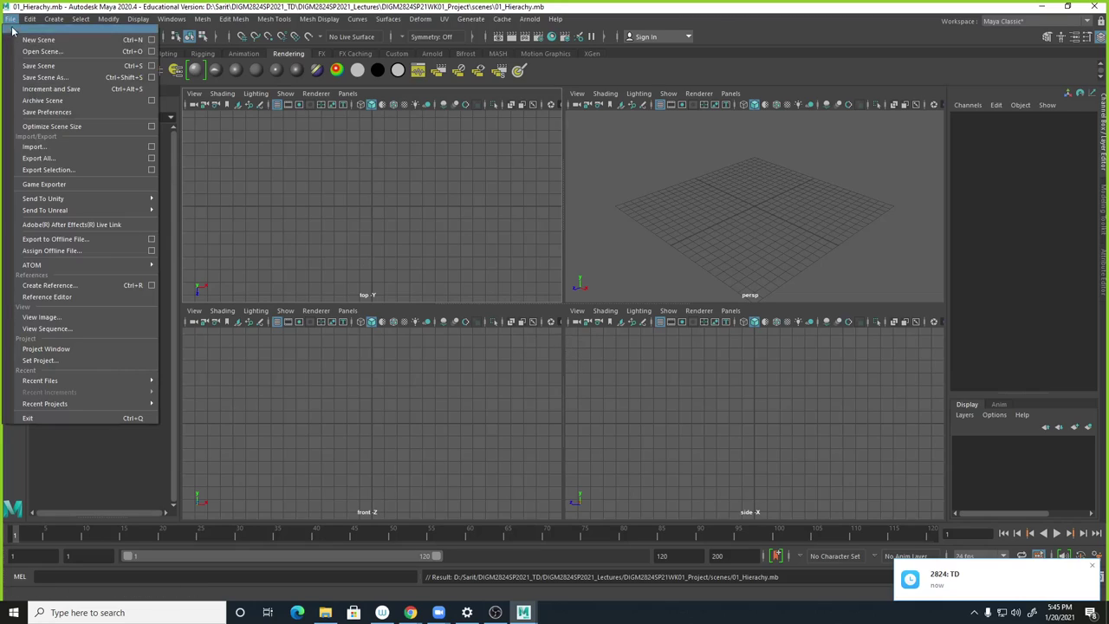
mouse_move(31, 381)
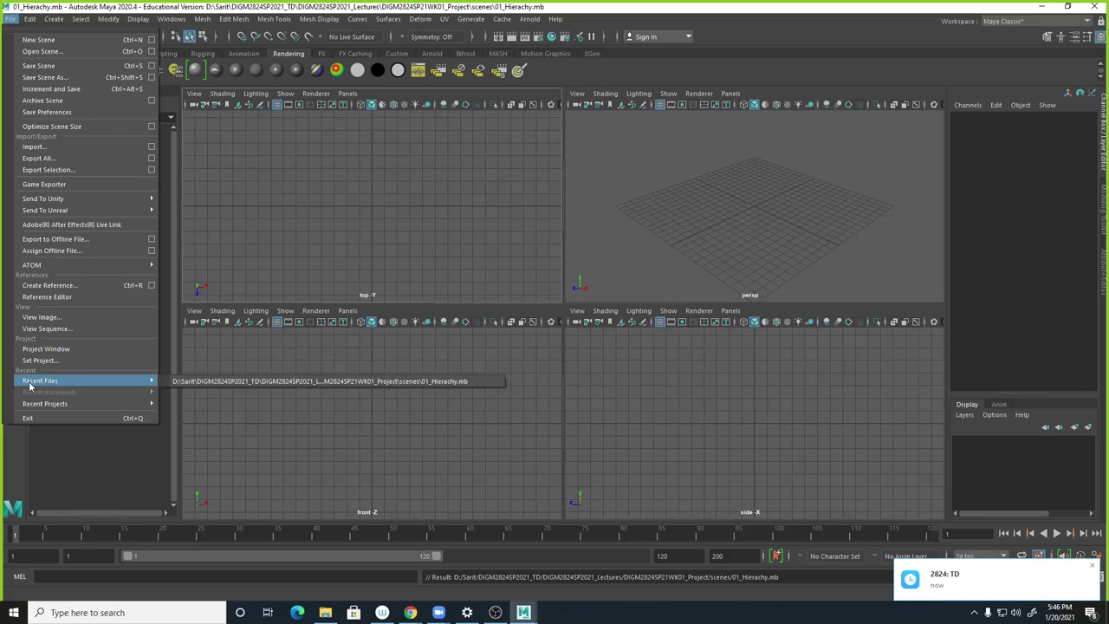
left_click(243, 381)
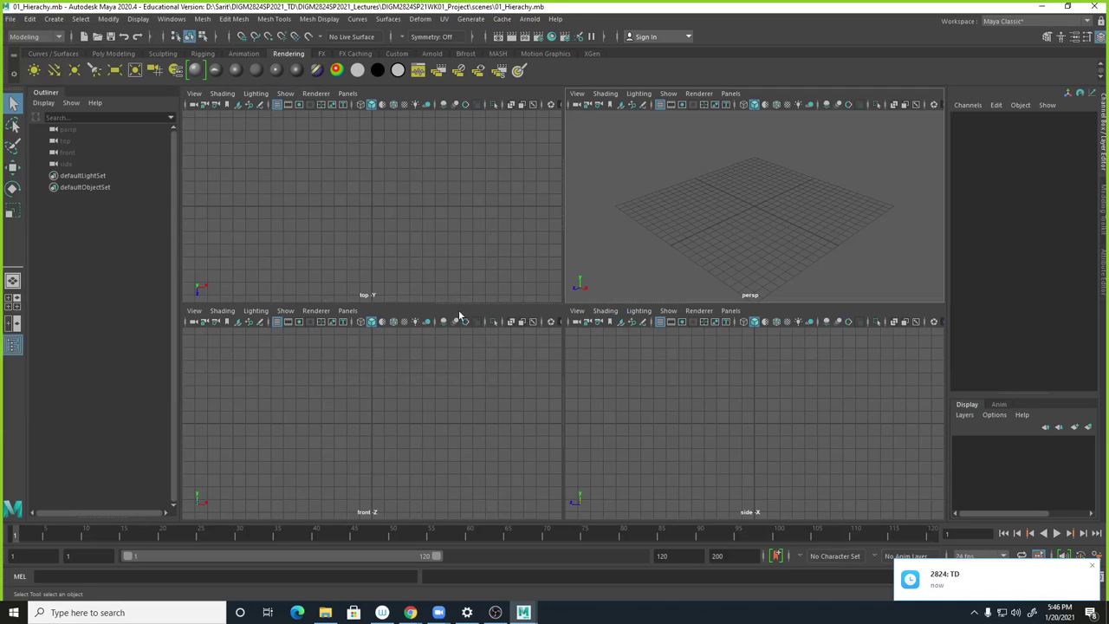
Create a polygon sphere and, in an enlarged top view, move it along Z to -4, snapped to the grid.
left_click(113, 54)
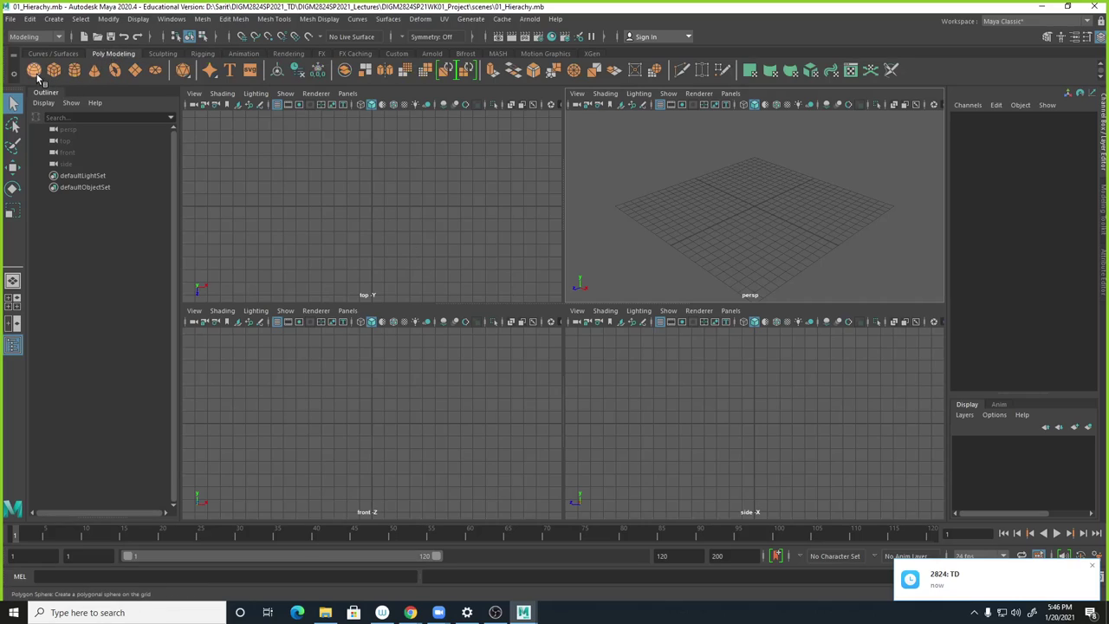
left_click(34, 71)
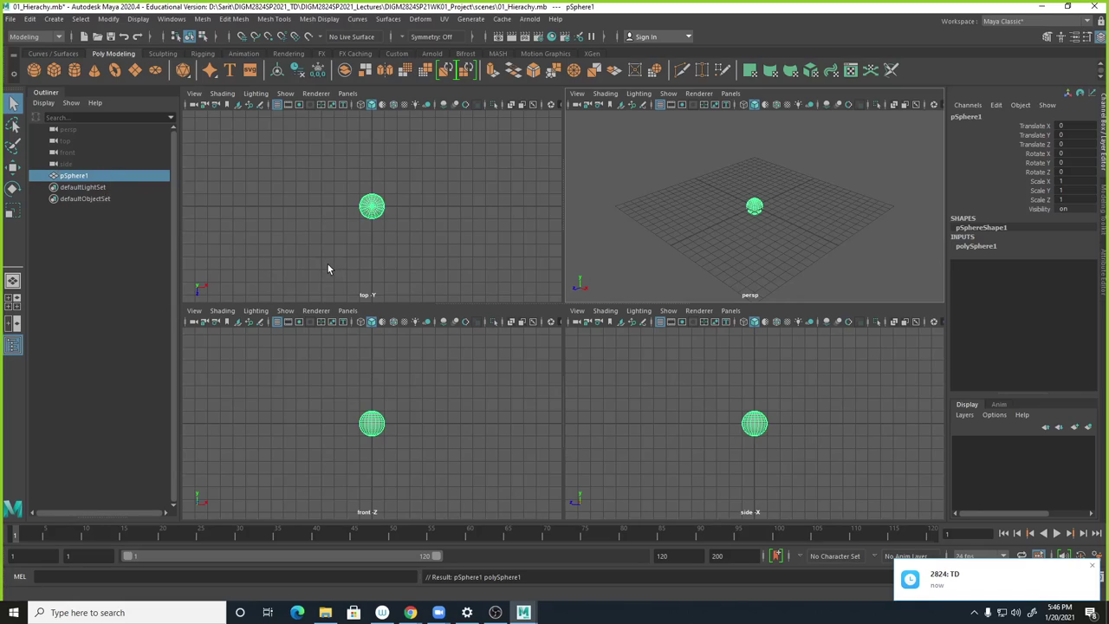
left_click_drag(769, 232, 724, 258, "alt")
middle_click(385, 227)
key("w")
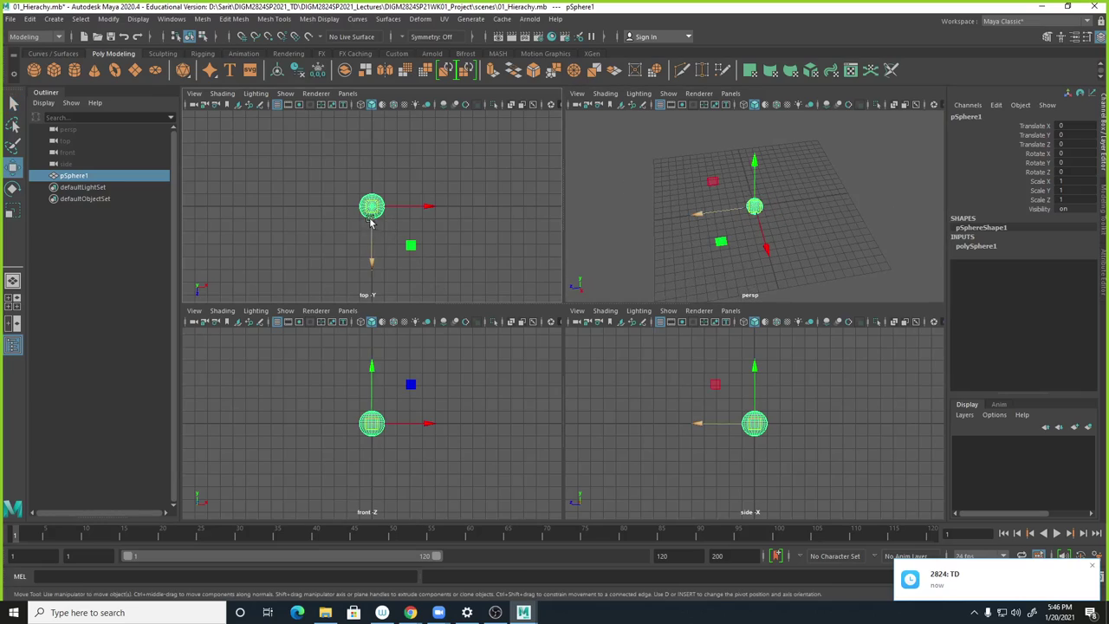
middle_click_drag(408, 235, 426, 277, "alt")
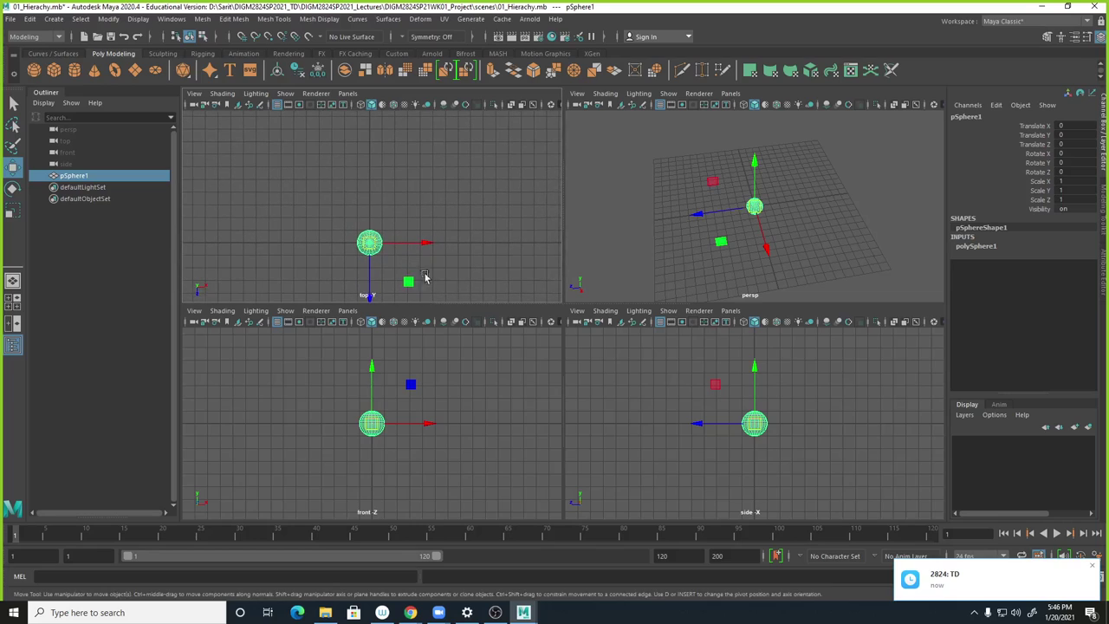
key("space")
middle_click_drag(667, 333, 672, 315, "alt")
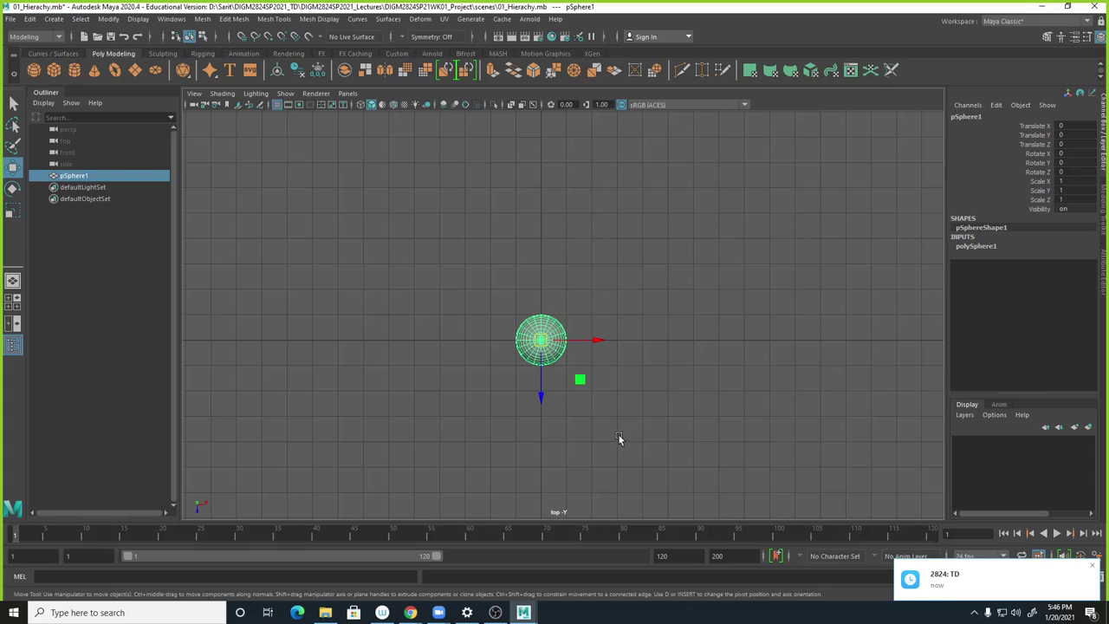
left_click_drag(541, 397, 532, 246)
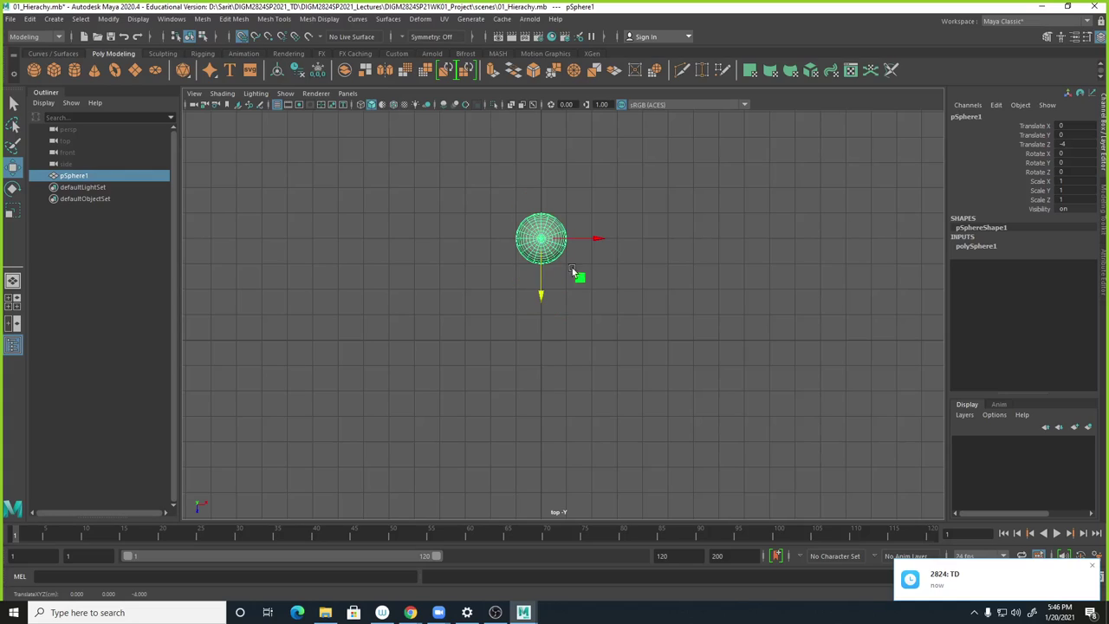
Create a polygon cube and move it to Translate X -2 and Translate Z -1, snapped to the grid.
left_click(618, 263)
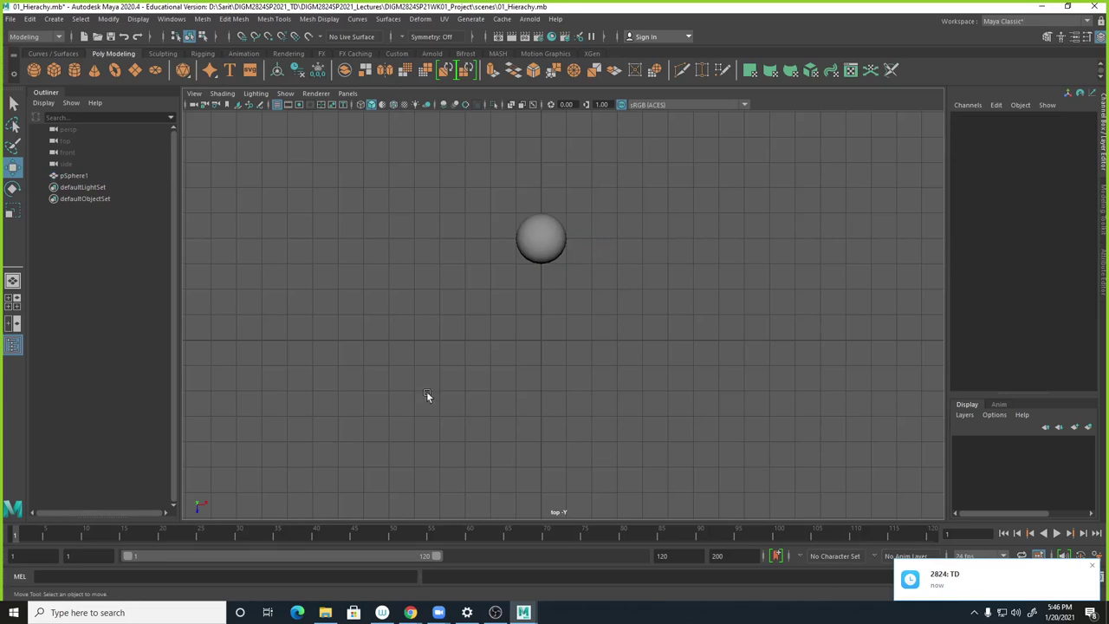
left_click(54, 70)
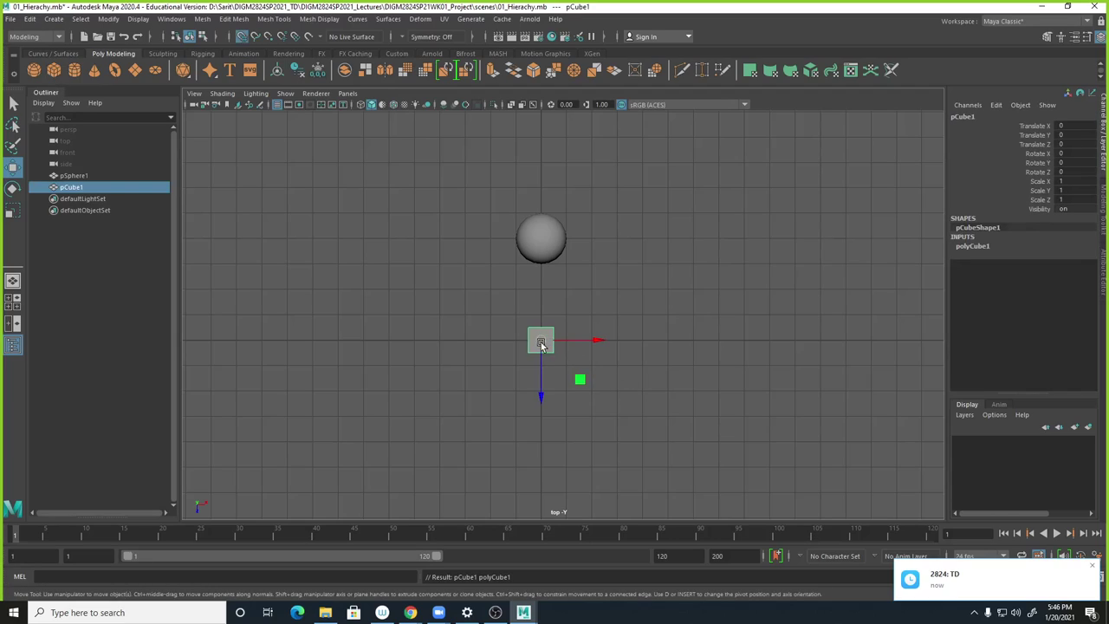
left_click_drag(540, 343, 490, 314)
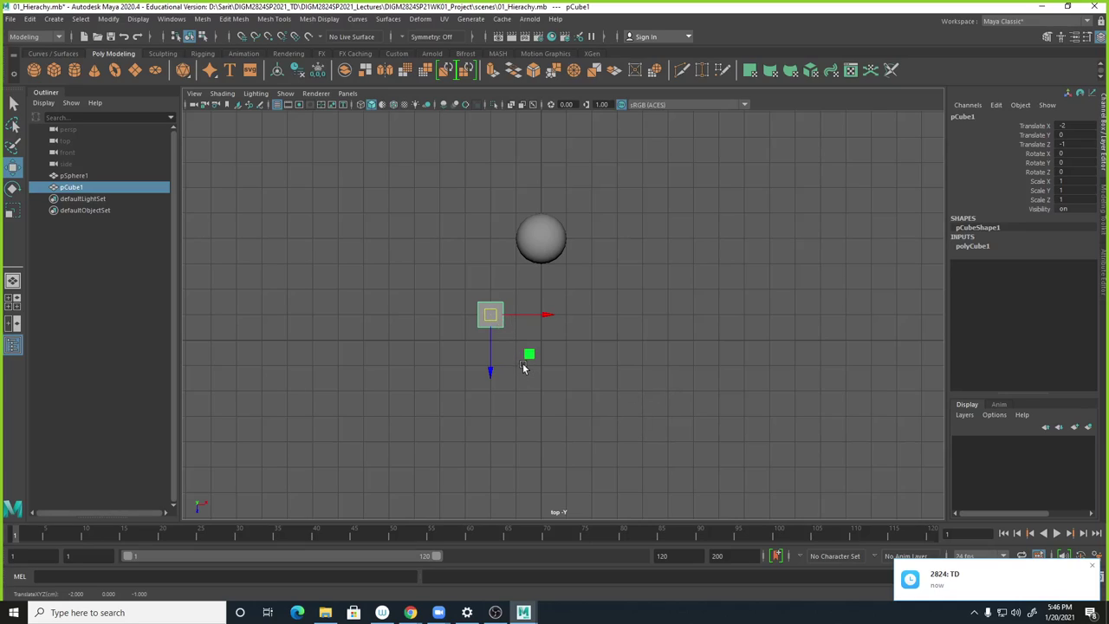
key("ctrl+d")
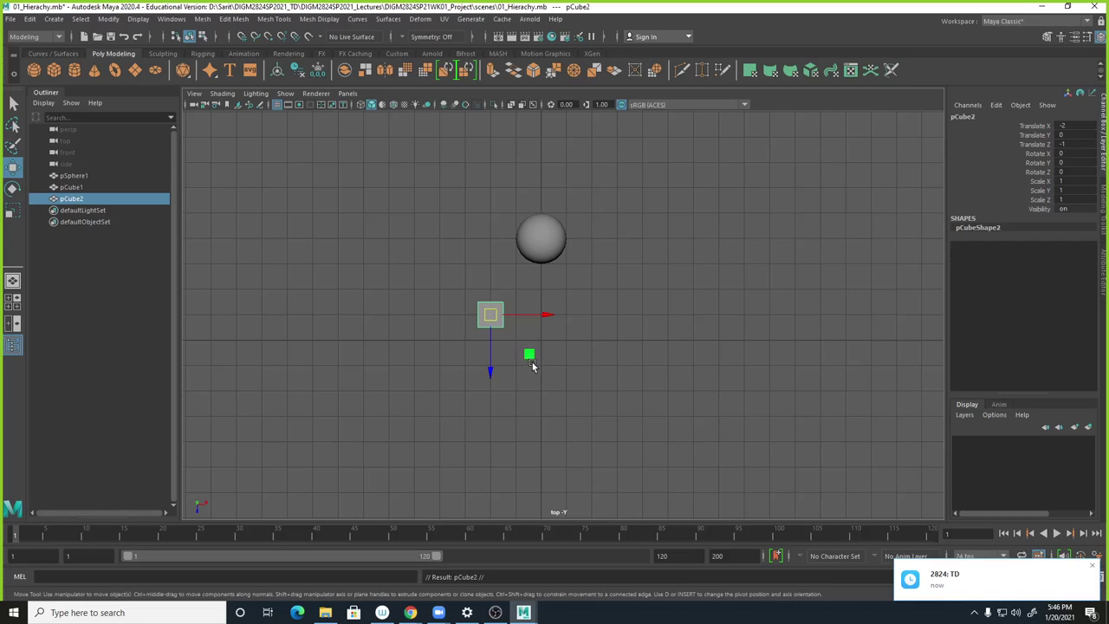
mouse_move(540, 317)
left_mouse_down()
mouse_move(555, 317)
mouse_move(543, 317)
left_mouse_up()
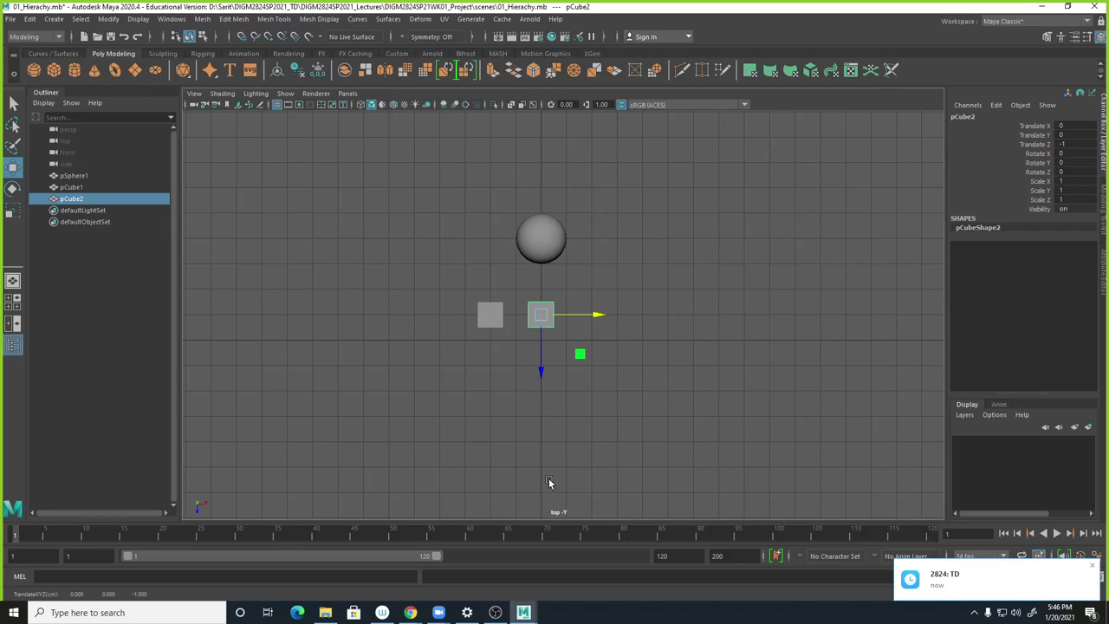
key("shift+d")
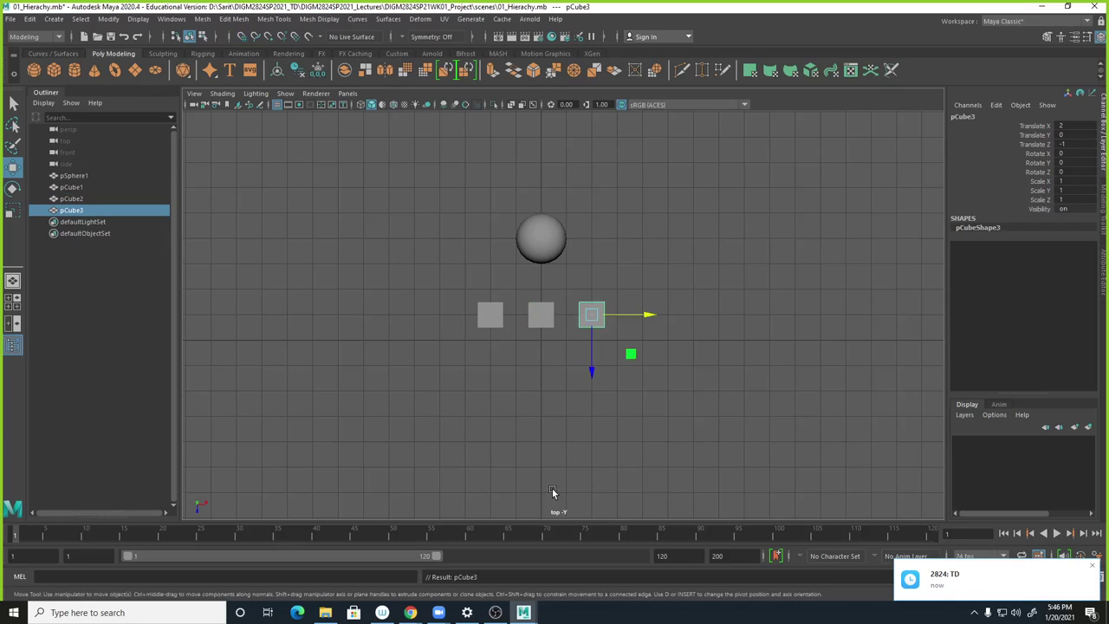
key("Delete")
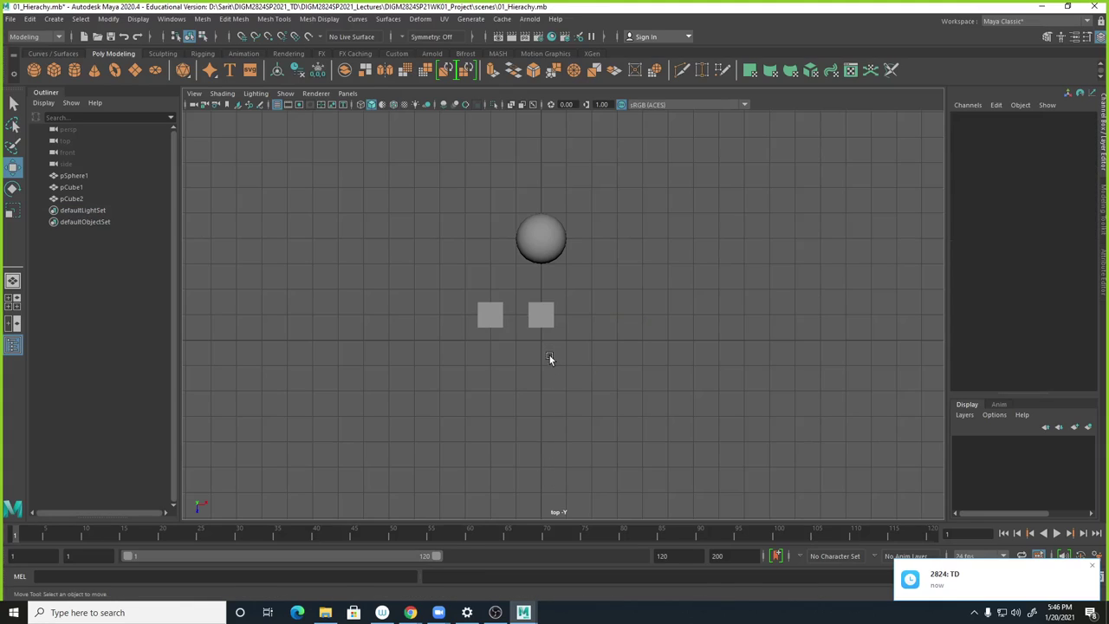
left_click(543, 322)
key("Delete")
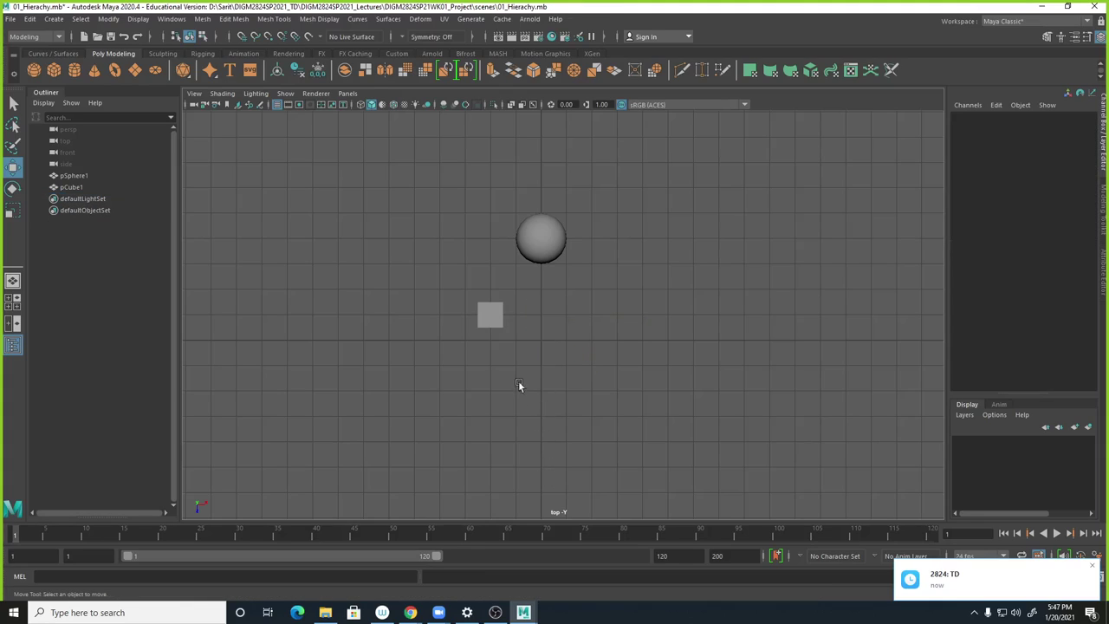
Duplicate the cube to Translate X 0, and duplicate that copy with its transform to Translate X 2.
left_click(492, 314)
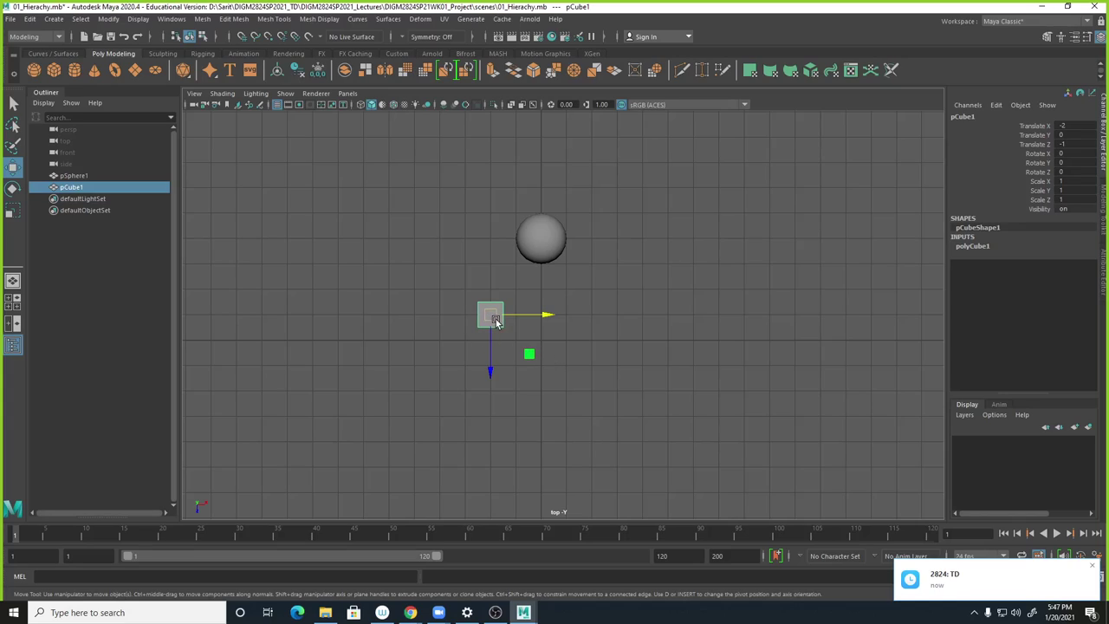
key("ctrl+d")
key("x")
left_click_drag(547, 317, 598, 317)
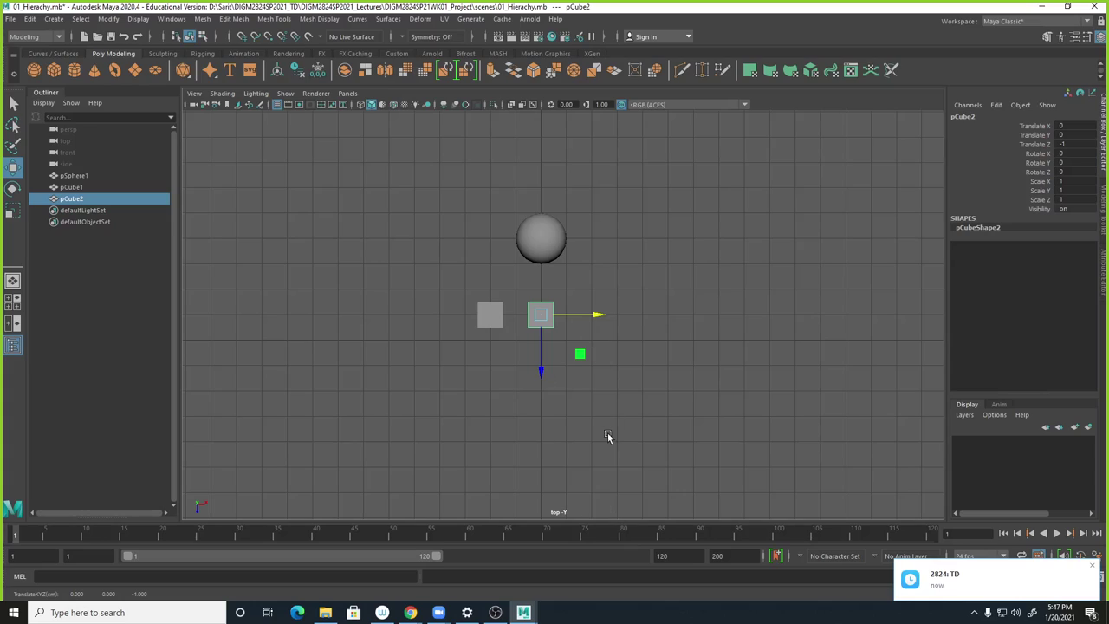
left_click(37, 21)
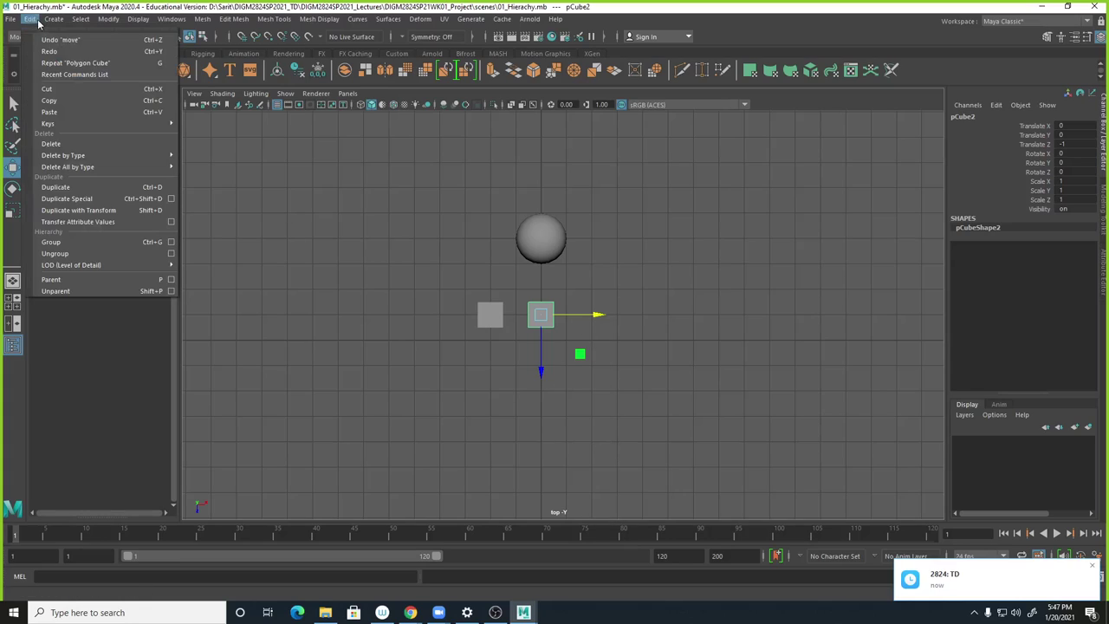
left_click(52, 212)
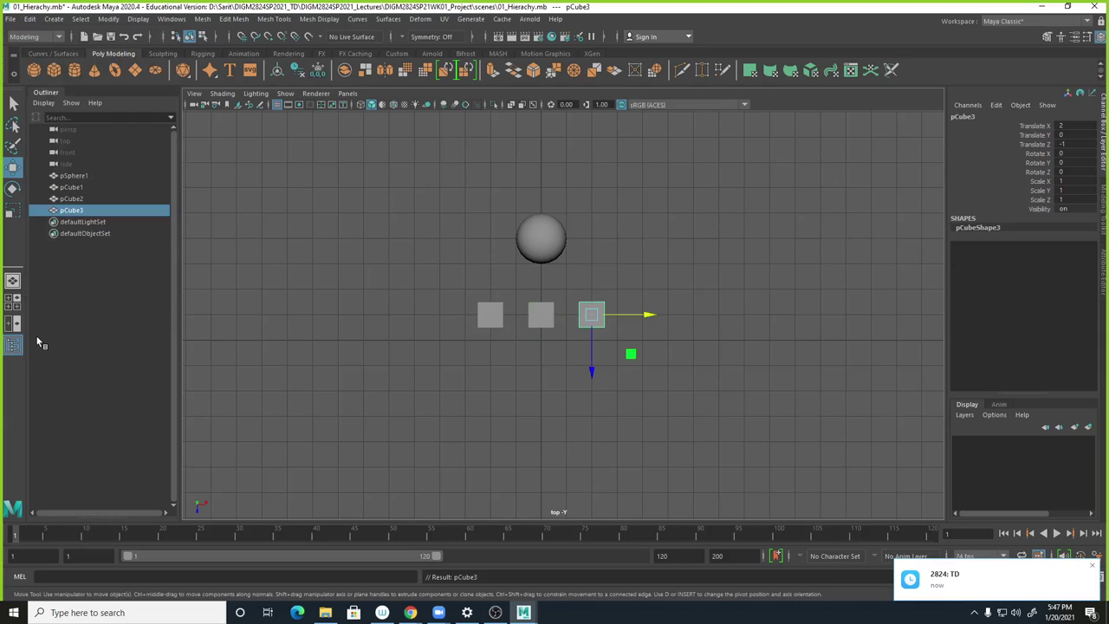
Deselect the last cube and enable Wireframe on Shaded in the top view.
left_click(856, 377)
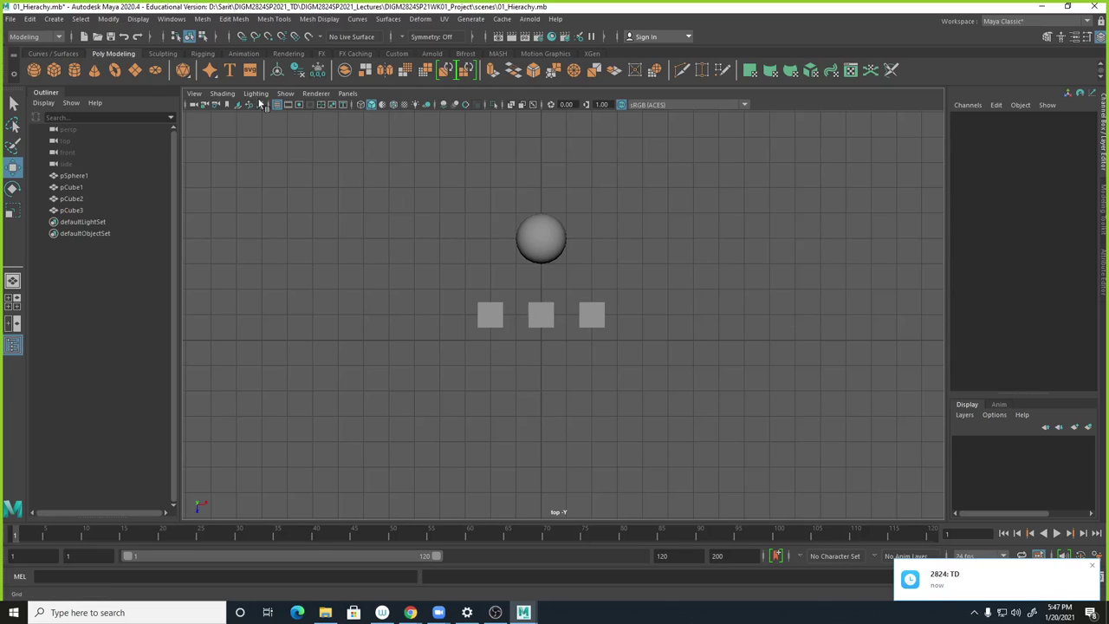
left_click(223, 94)
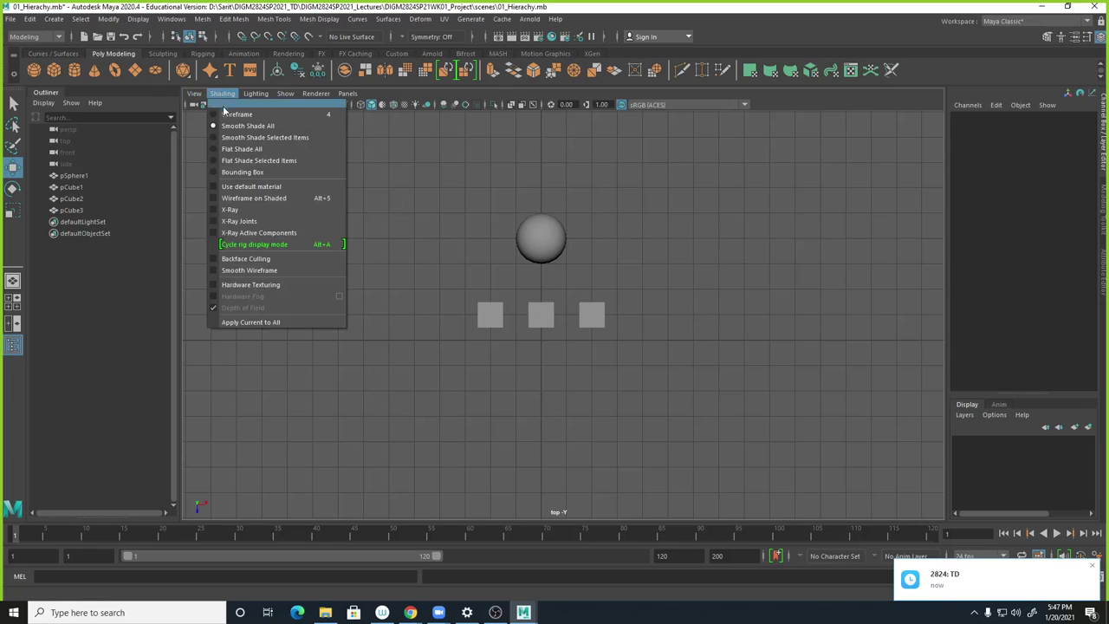
left_click(232, 201)
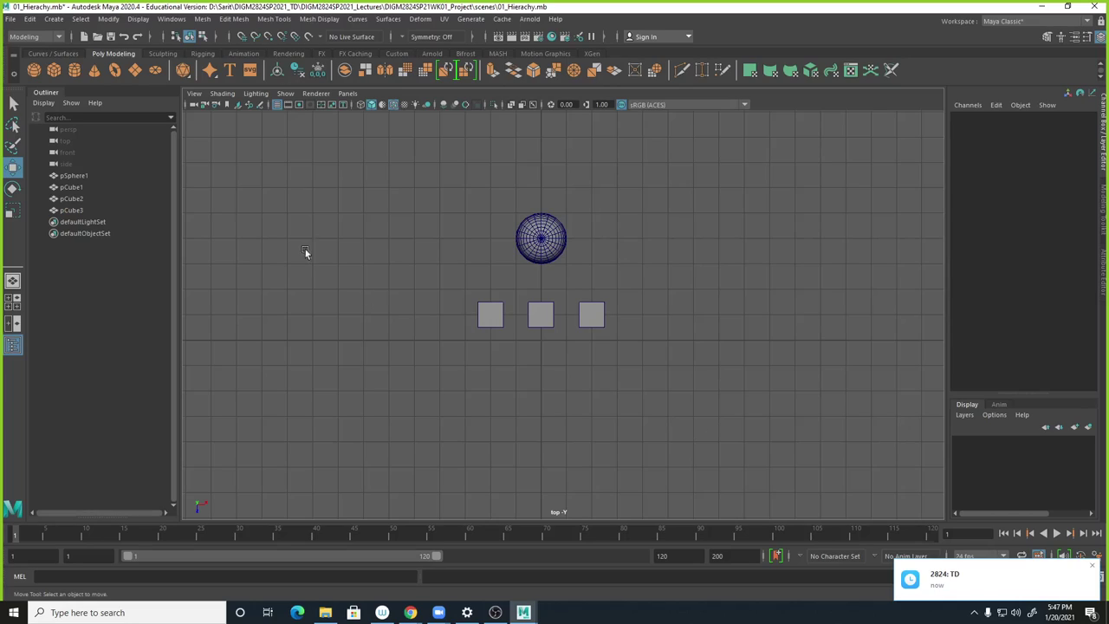
Create a polygon torus, move it to Translate X -3 and Translate Z 2 on the grid, and scale it uniformly to about 0.467.
left_click(116, 71)
left_click(539, 345)
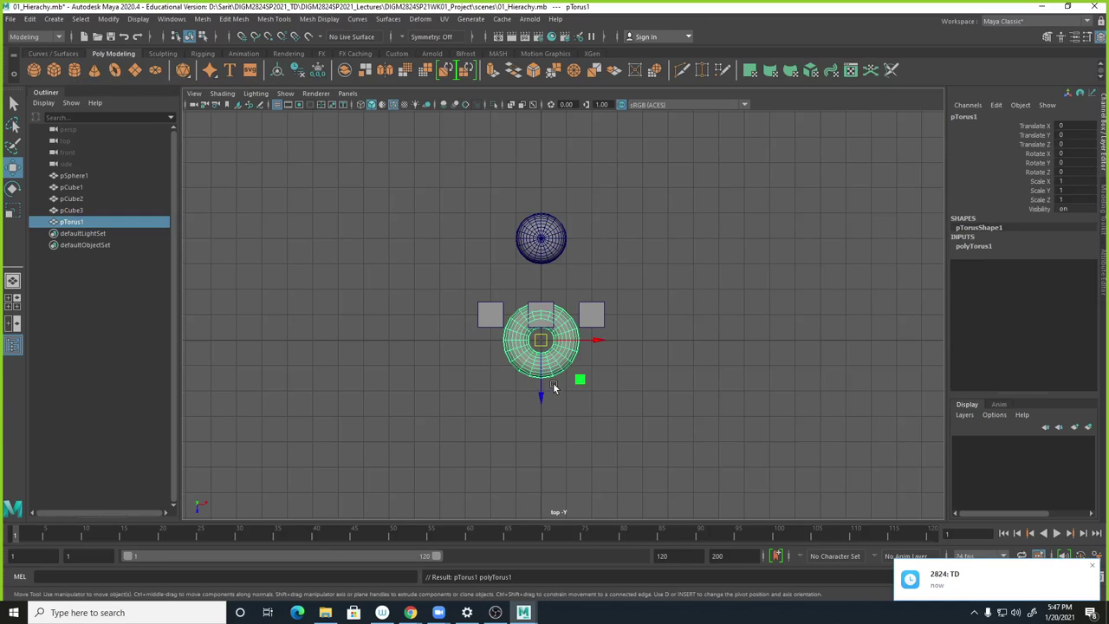
left_click_drag(539, 345, 516, 396)
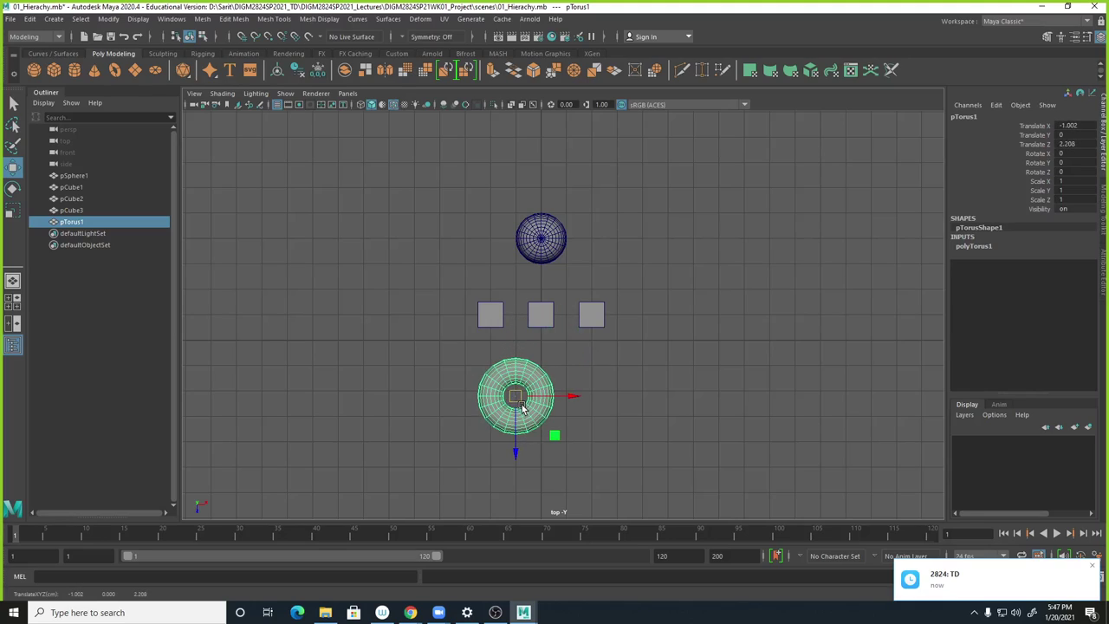
left_click_drag(513, 396, 470, 396)
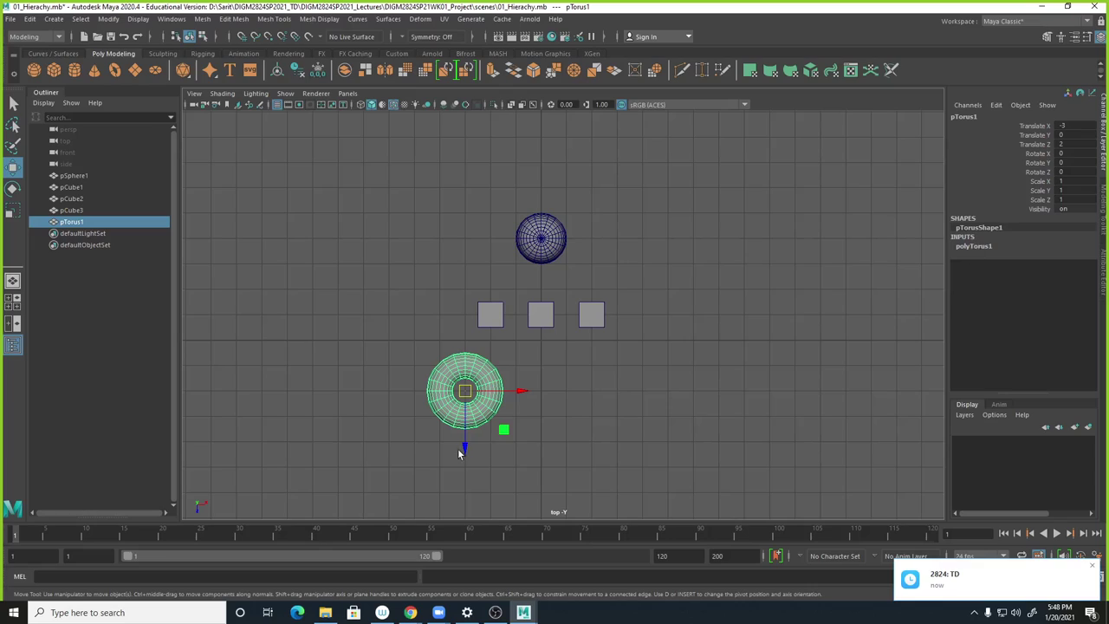
key("r")
left_click_drag(466, 393, 435, 386)
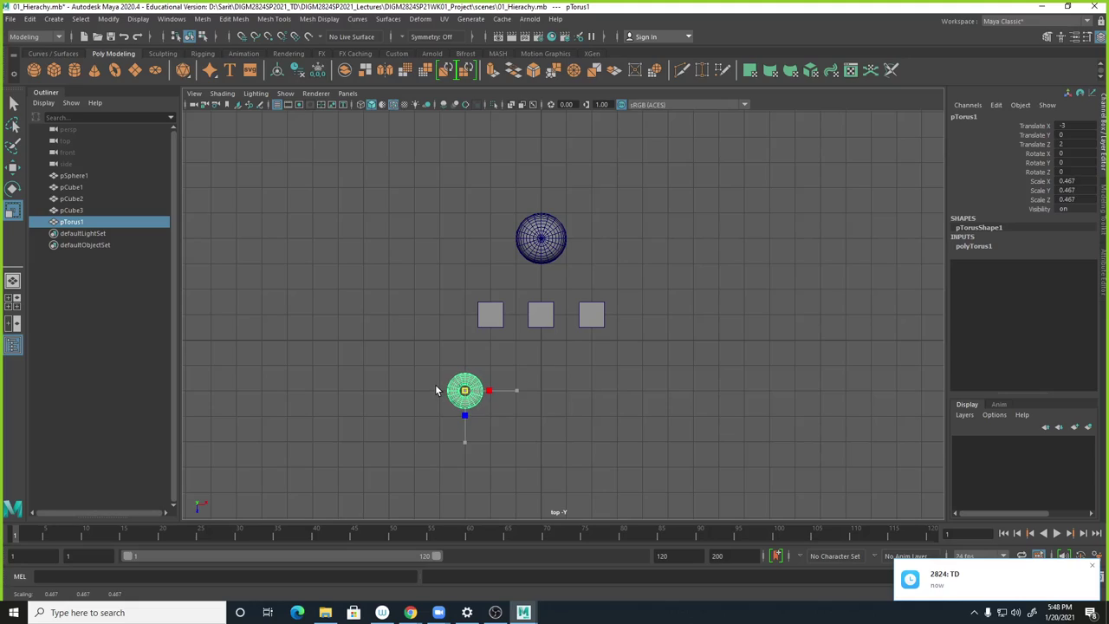
Spread the outer cubes by moving pCube1 to Translate X -3 and pCube3 to Translate X 3, snapped to the grid.
left_click(498, 322)
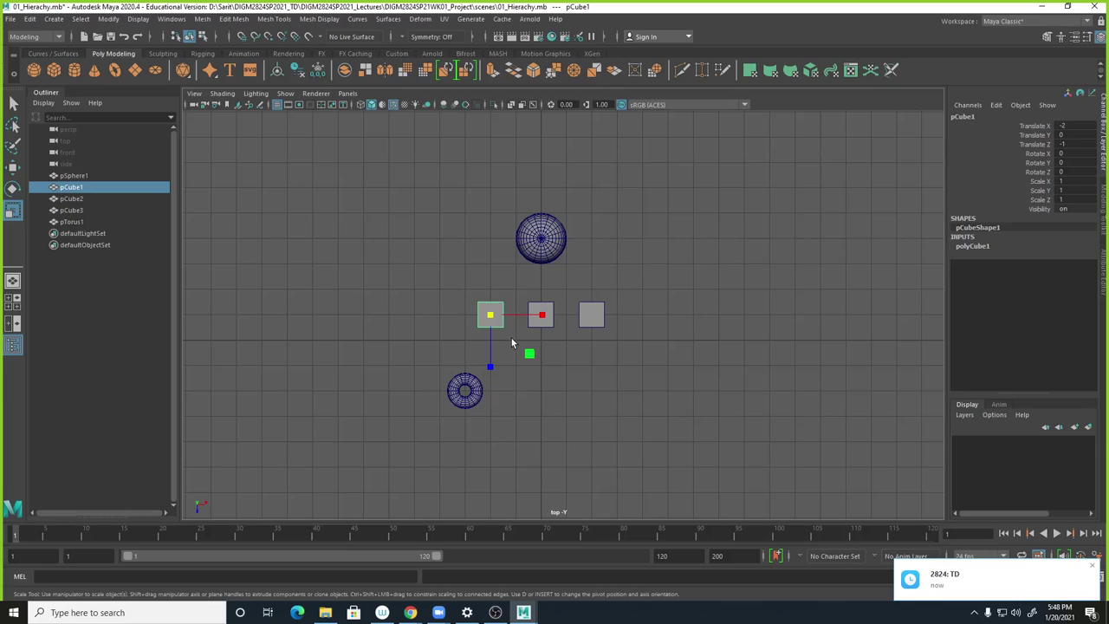
key("w")
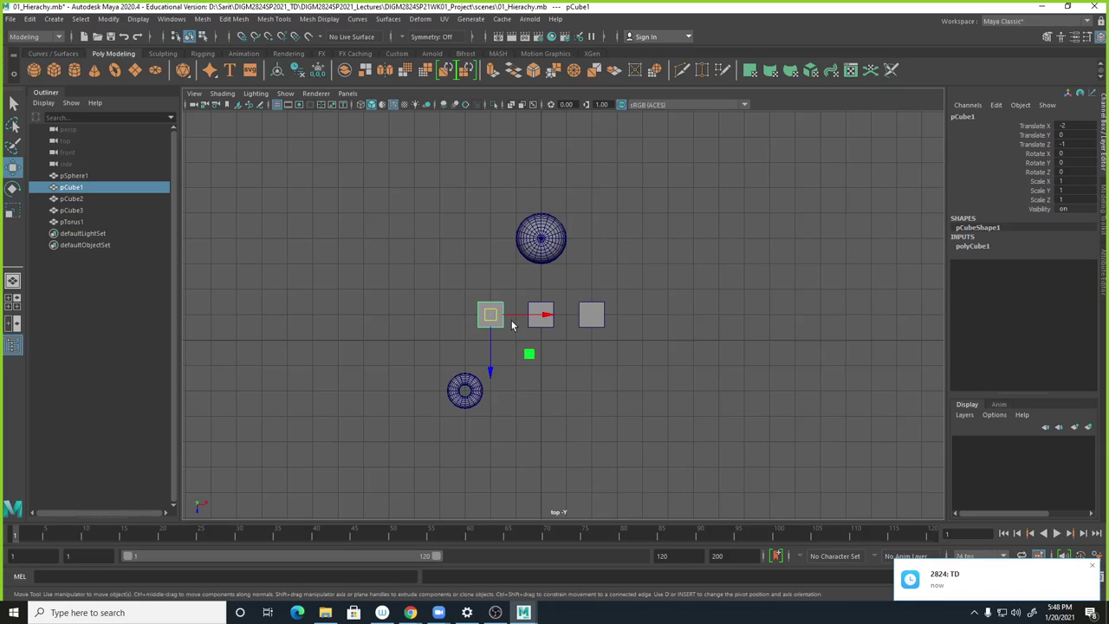
left_click_drag(518, 314, 466, 317)
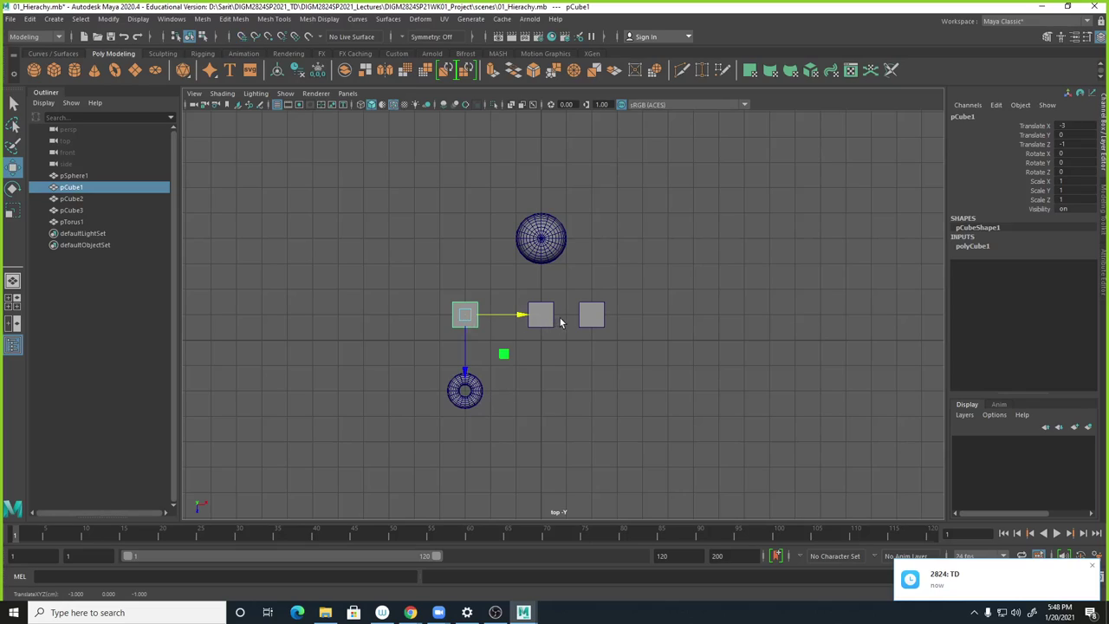
left_click(592, 316)
mouse_move(616, 317)
left_mouse_down()
mouse_move(641, 317)
mouse_move(617, 317)
left_mouse_up()
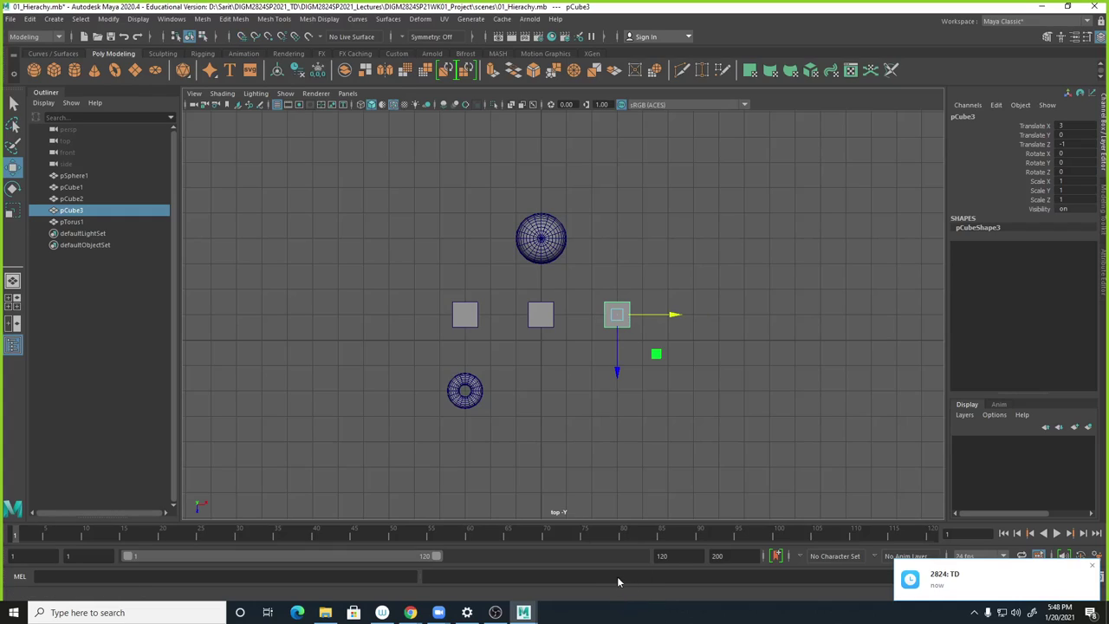
Add two duplicates of the torus at Translate X 2 and Translate X 4, and save the scene.
left_click(476, 400)
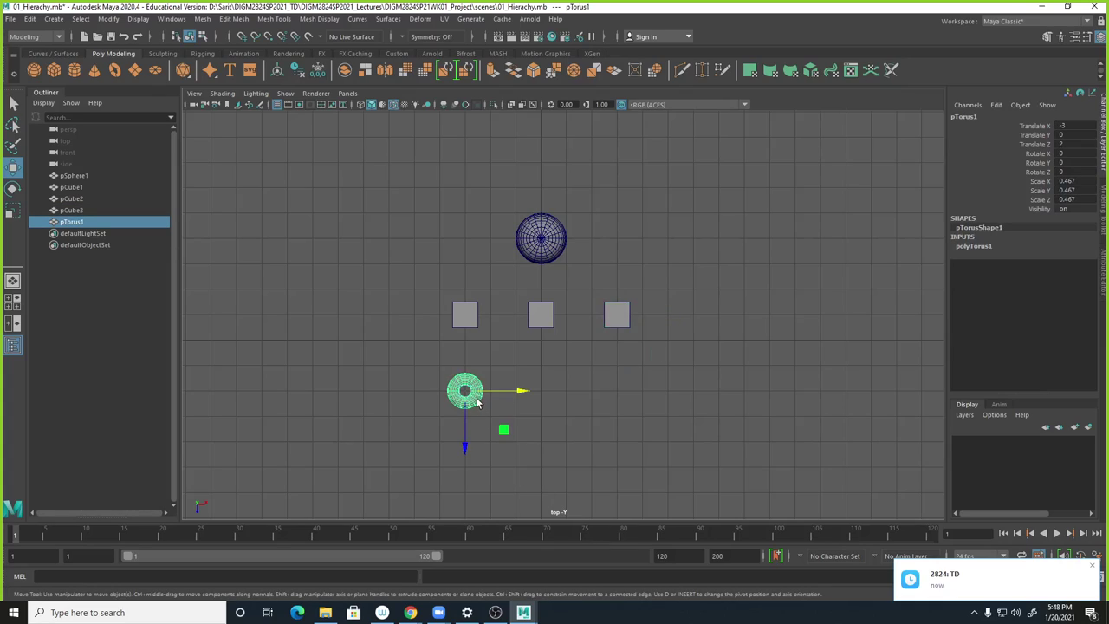
key("ctrl+d")
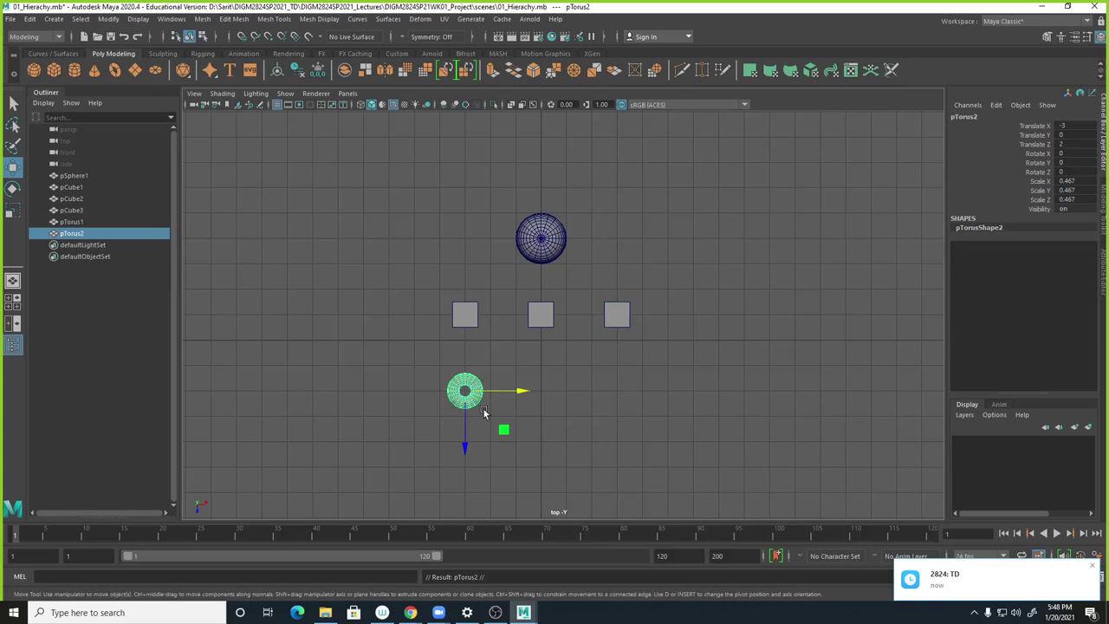
left_click_drag(513, 391, 604, 391)
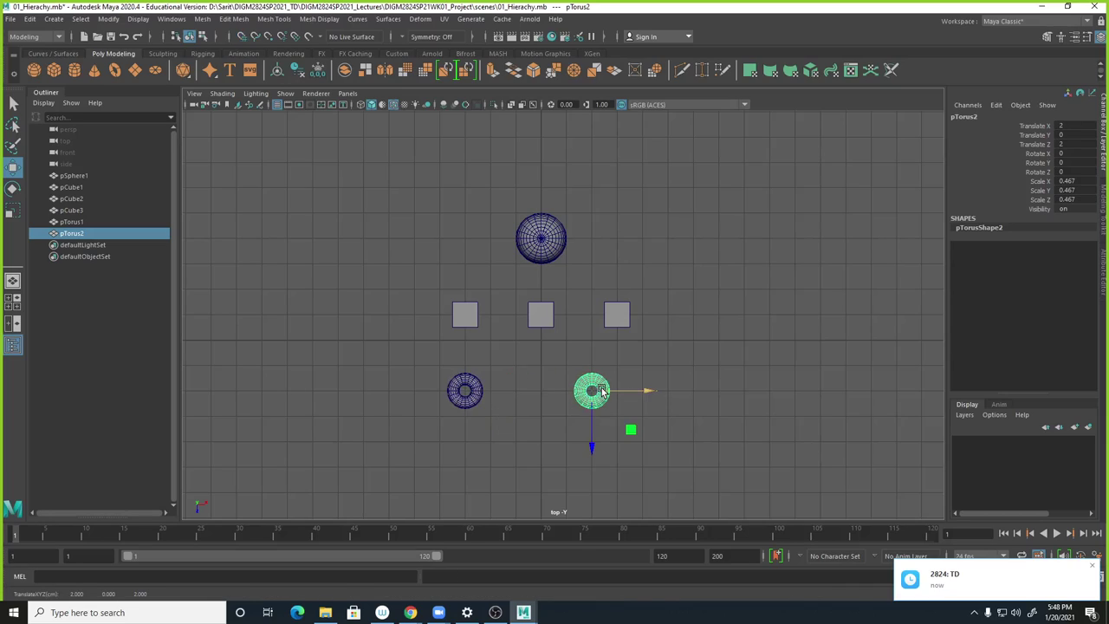
key("ctrl+d")
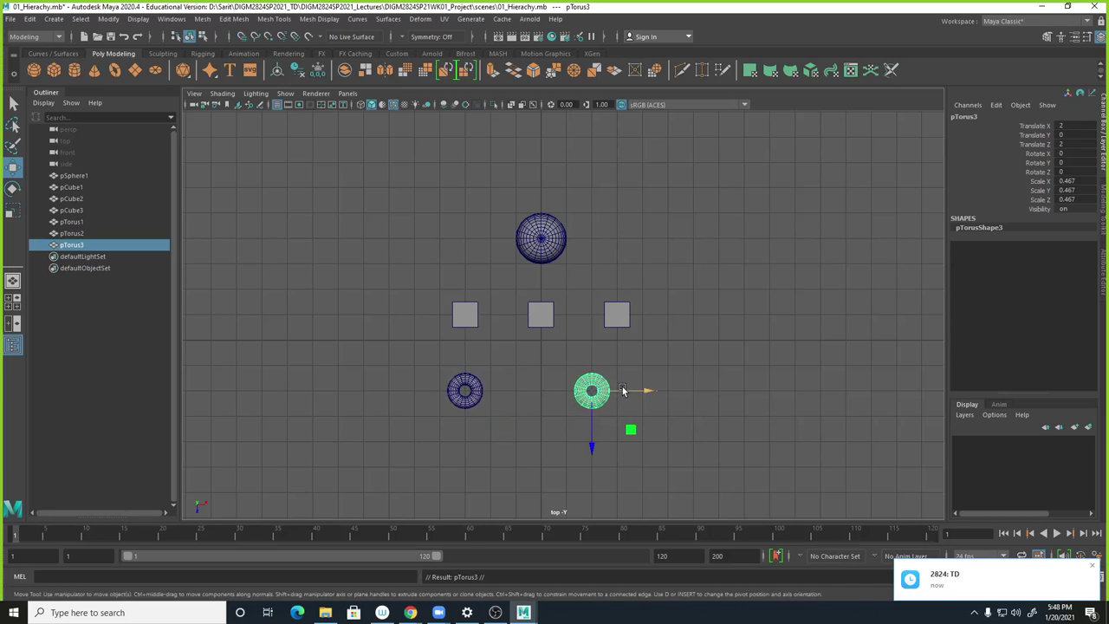
left_click_drag(631, 389, 643, 391)
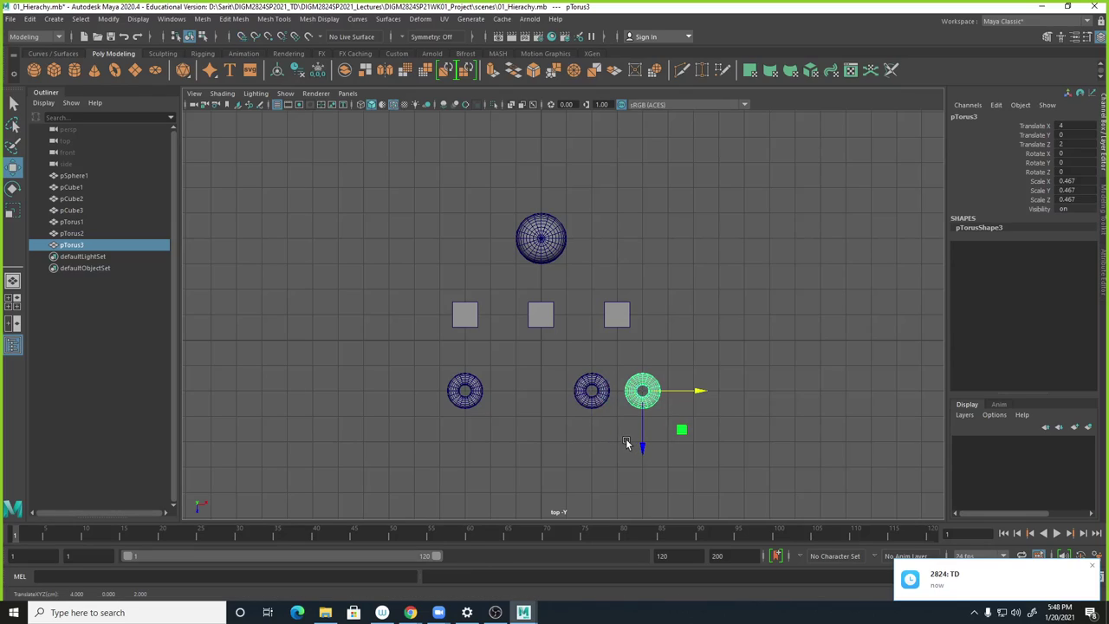
left_click(632, 474)
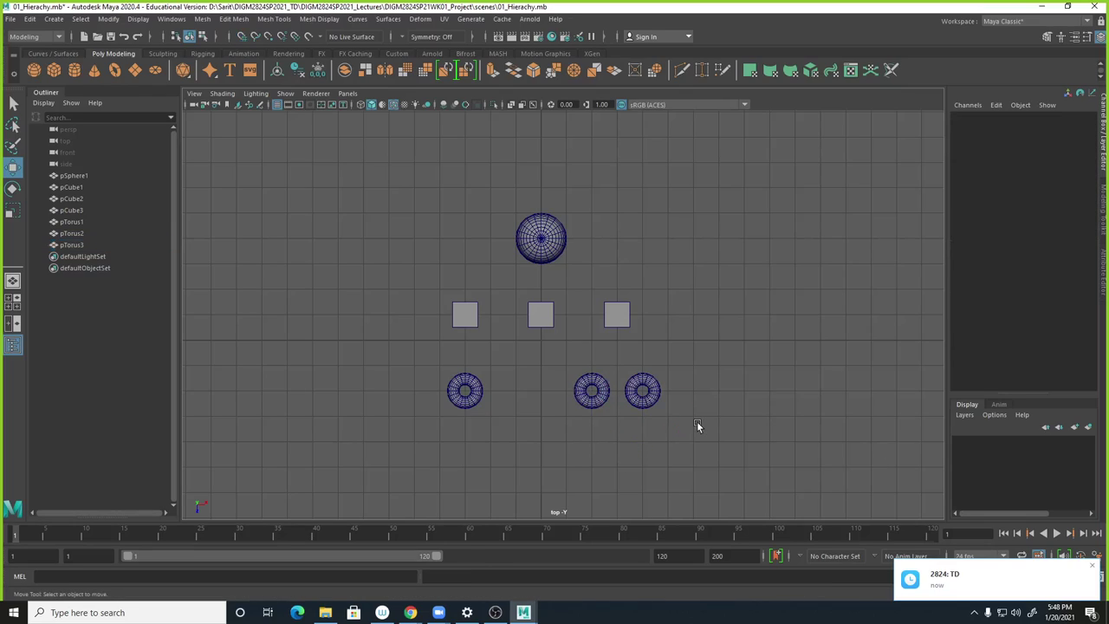
key("ctrl+s")
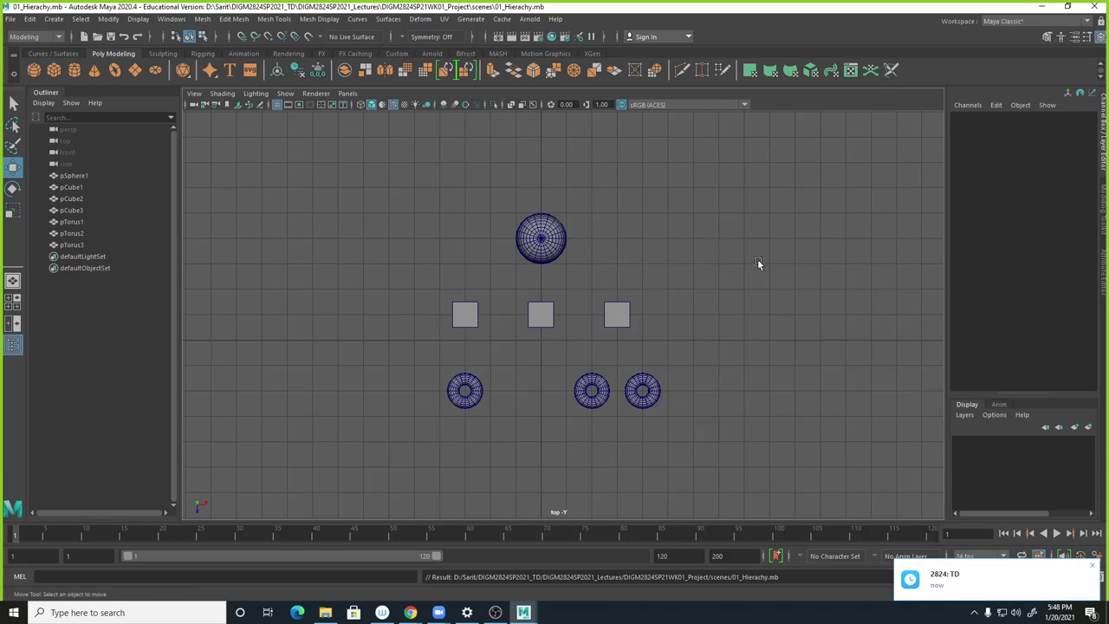
Select the sphere and compare its shape and polySphere1 attributes in the Attribute Editor with its Channel Box entries.
left_click(555, 251)
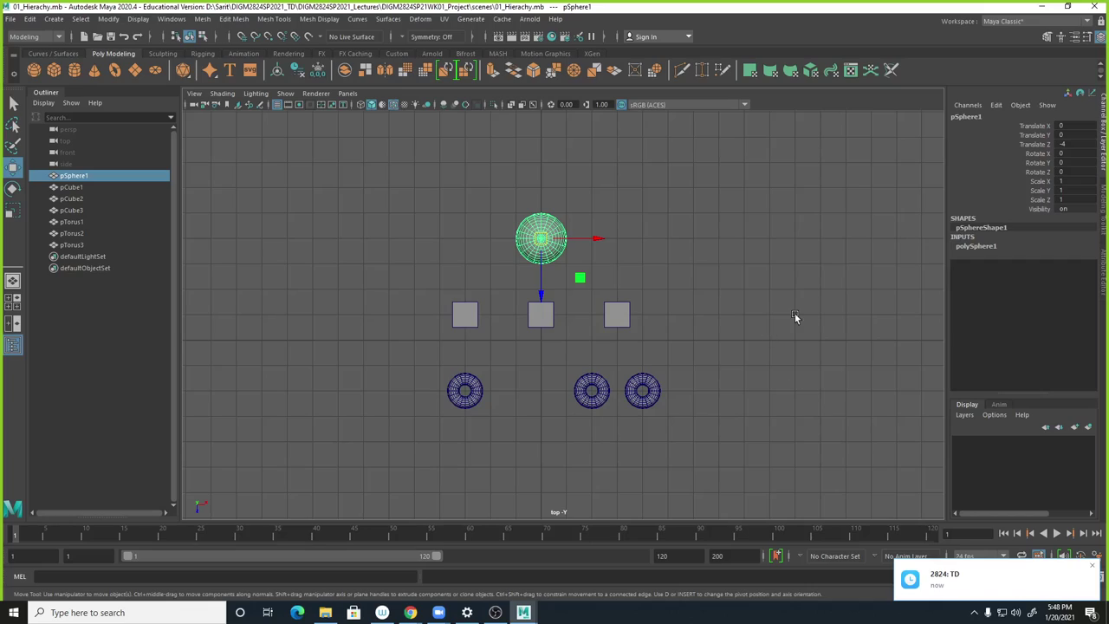
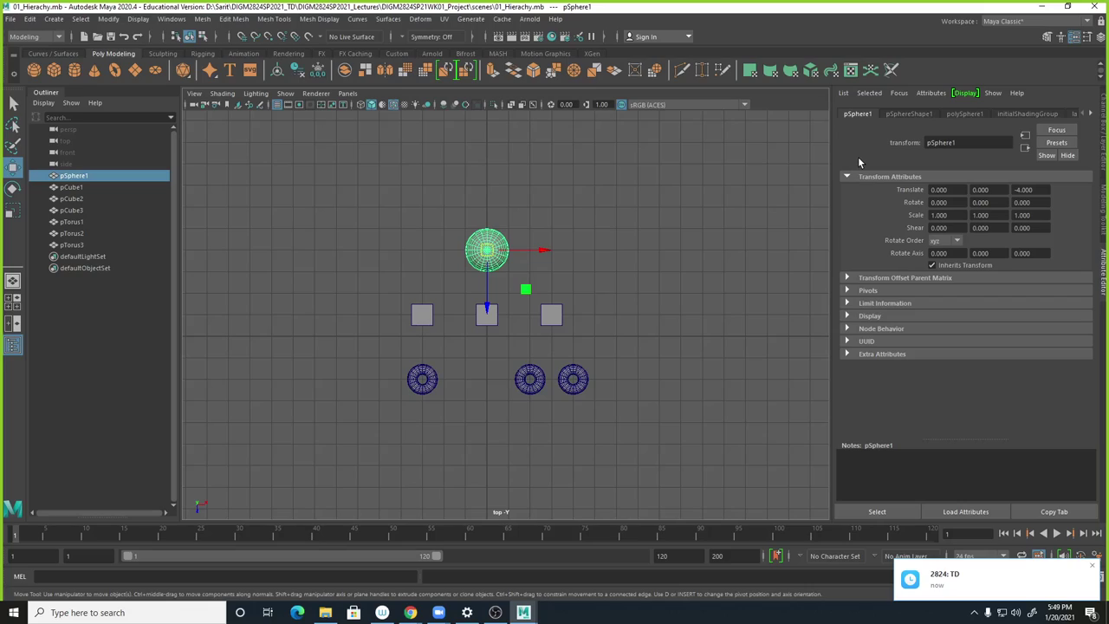
left_click(901, 117)
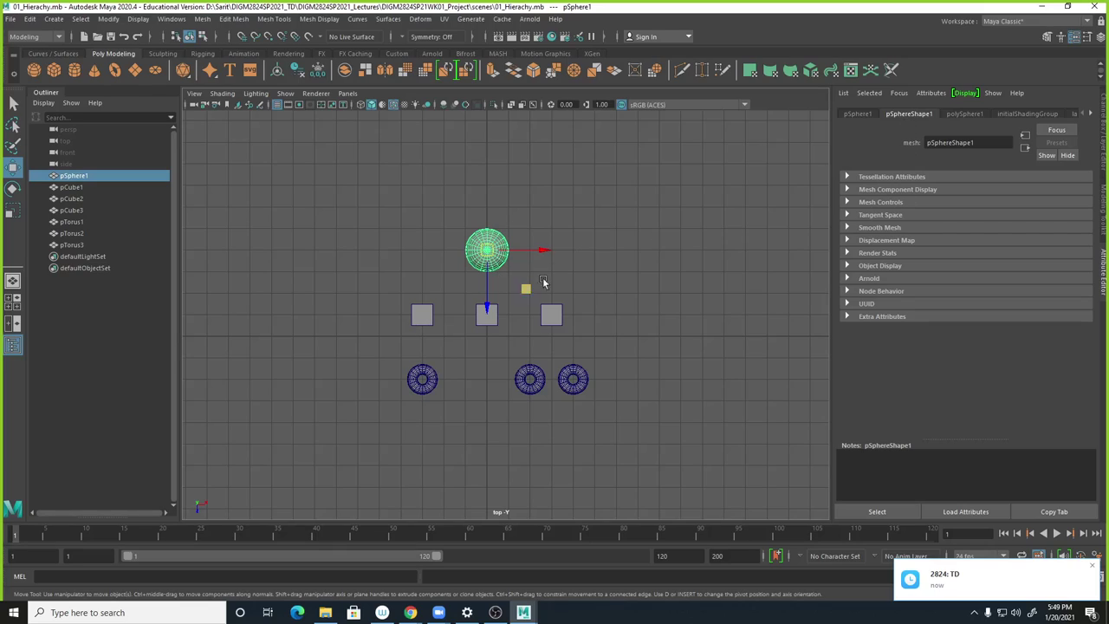
left_click(961, 114)
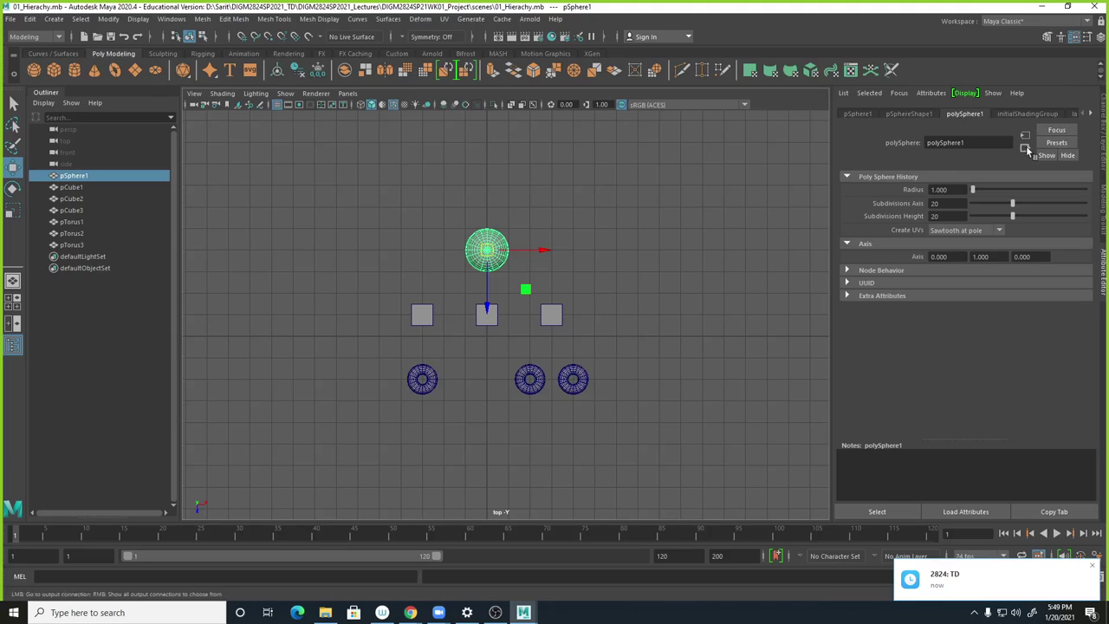
left_click(1102, 117)
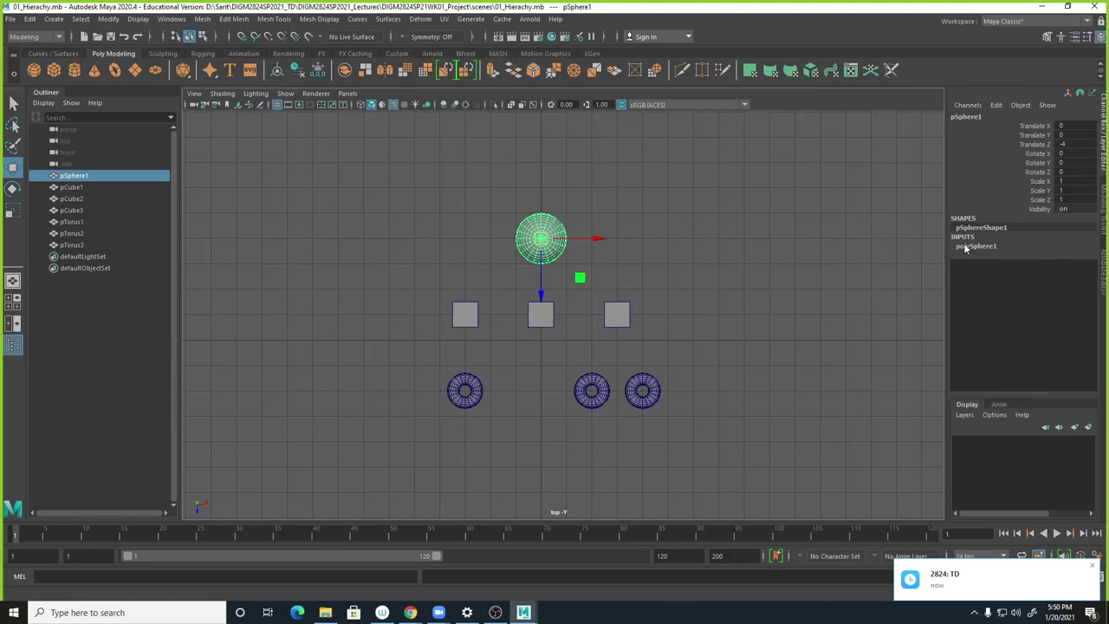
left_click(1074, 37)
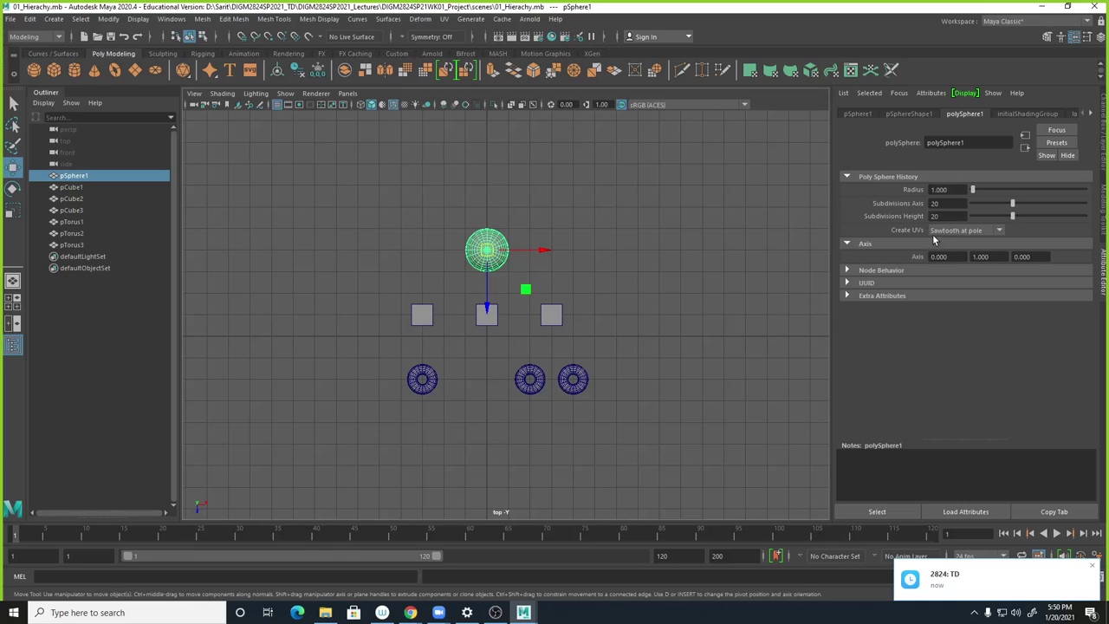
Examine the sphere's initialShadingGroup, transform, shape and polySphere1 nodes in the Attribute Editor.
left_click(1011, 115)
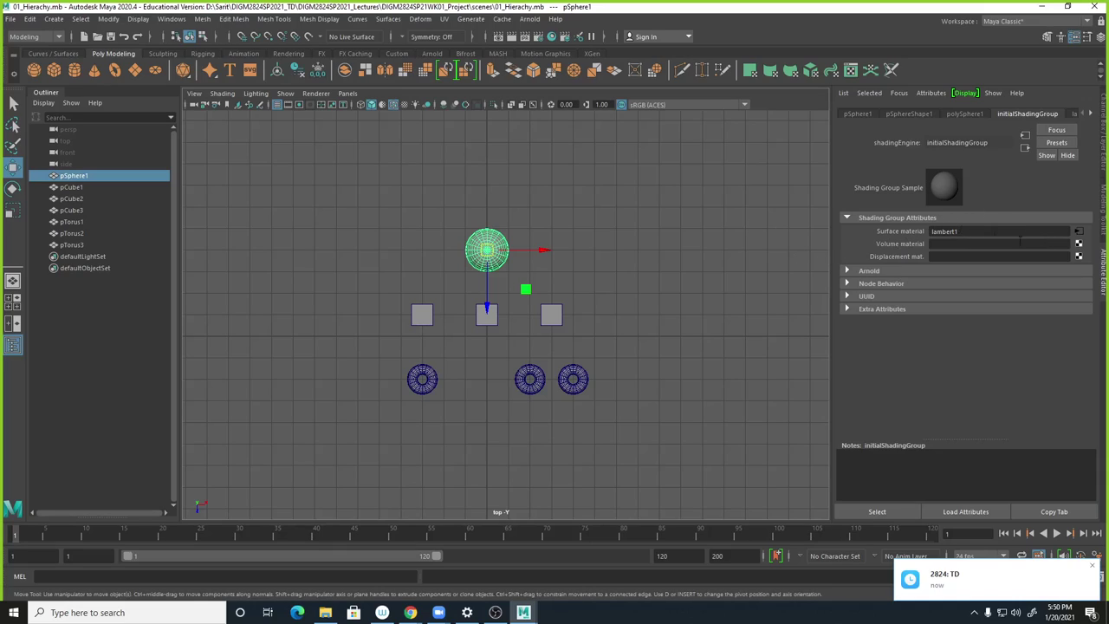
left_click(861, 114)
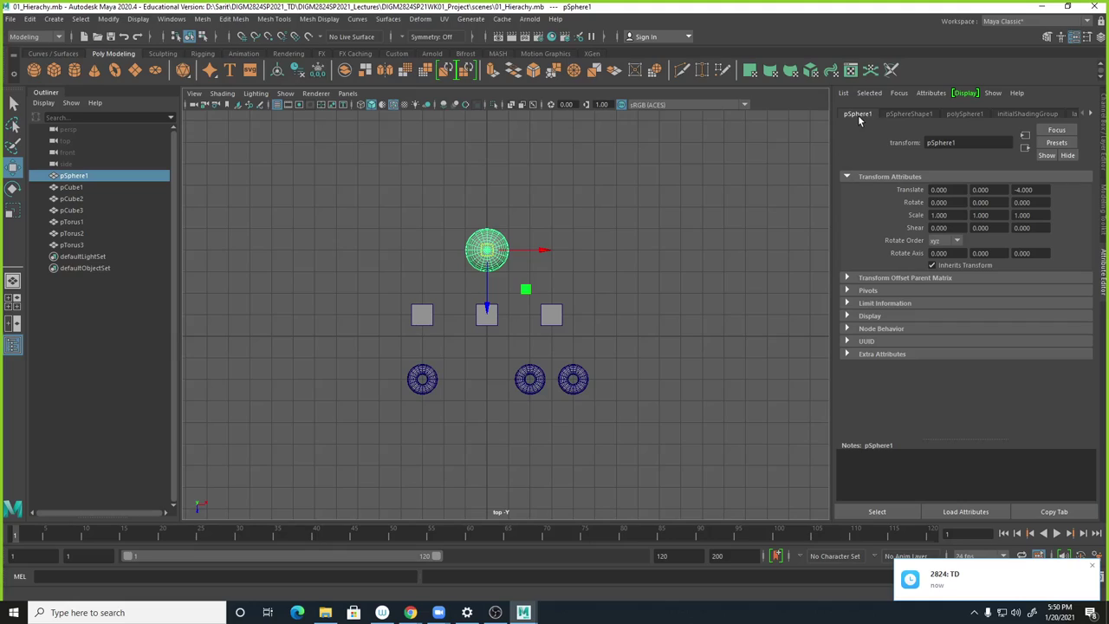
left_click(894, 112)
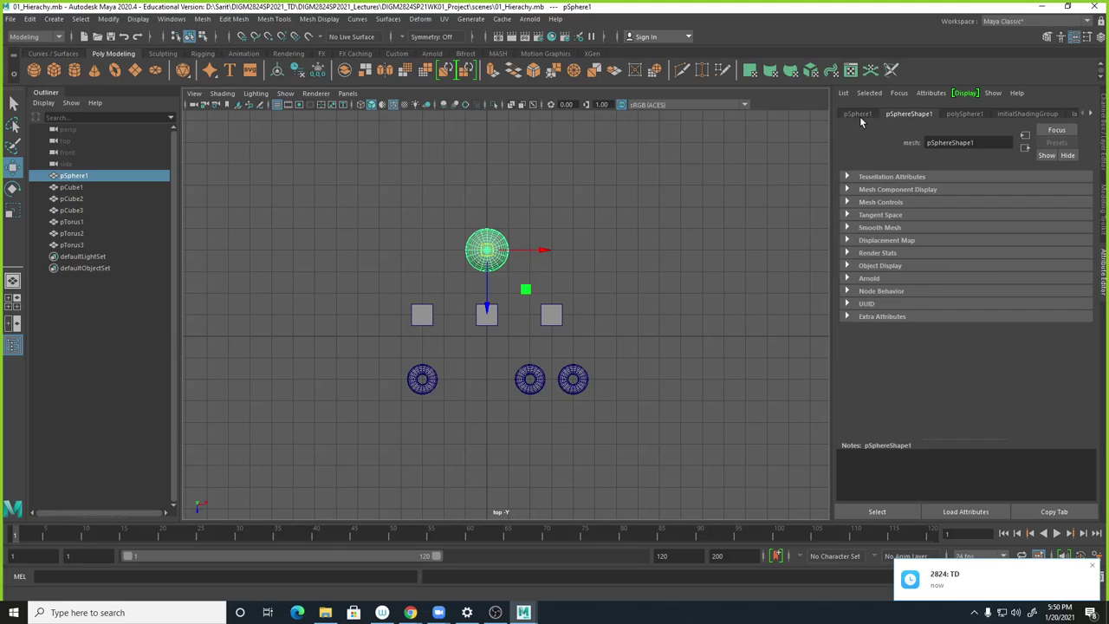
left_click(963, 115)
left_click(857, 114)
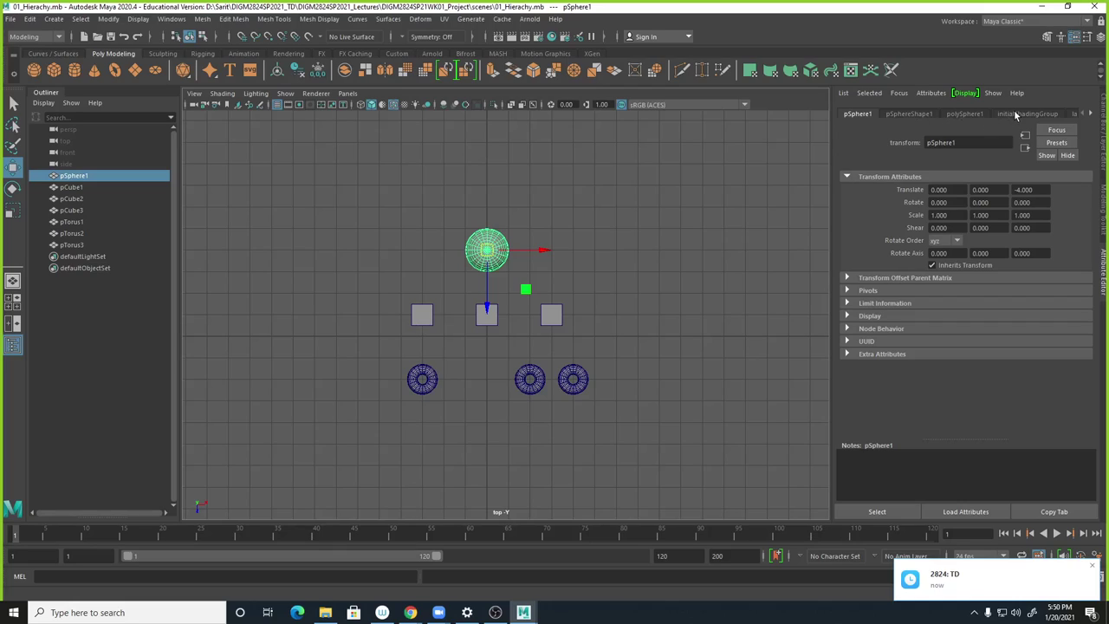
Examine the sphere's lambert1 material attributes and how they connect to initialShadingGroup.
left_click(1072, 114)
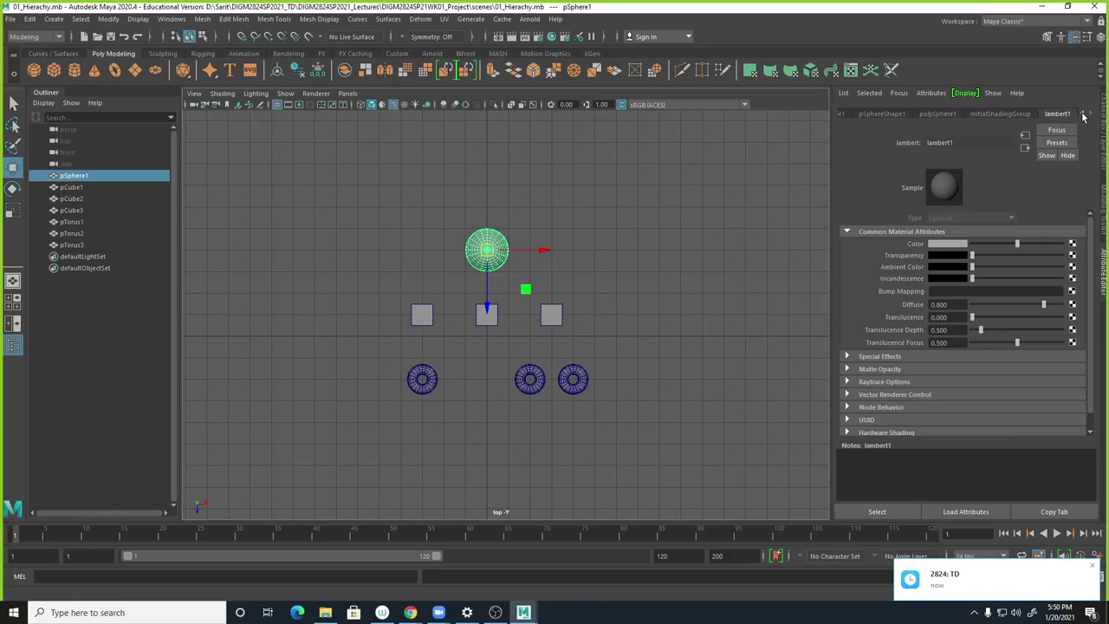
left_click(1088, 115)
left_click(1089, 115)
left_click(1082, 115)
left_click(1090, 115)
left_click(1082, 115)
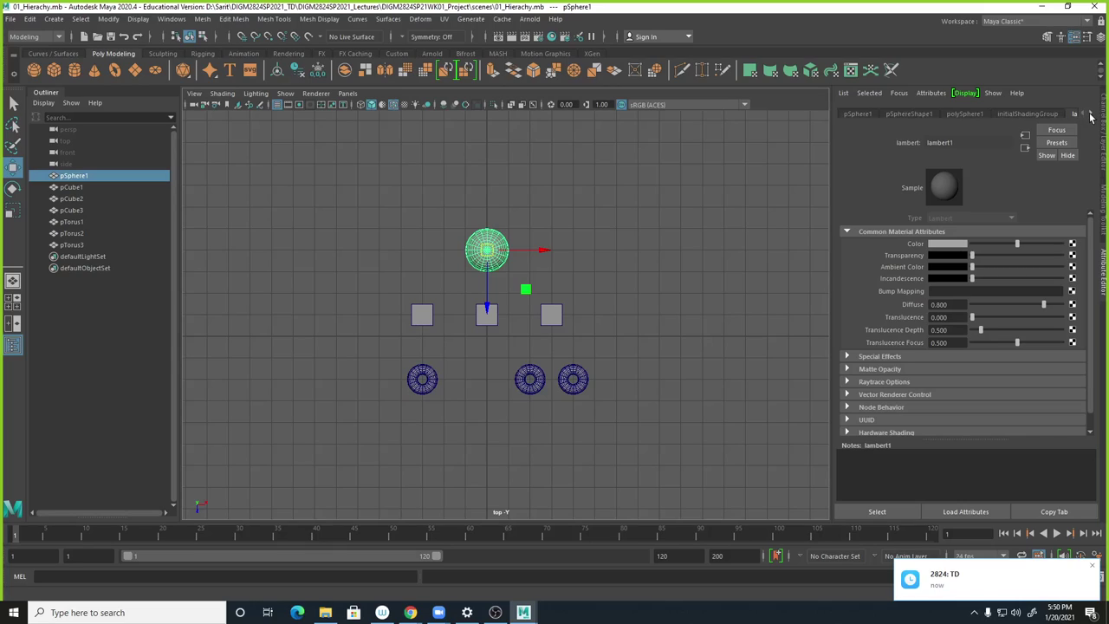
left_click(1089, 115)
left_click(1083, 115)
left_click(1018, 115)
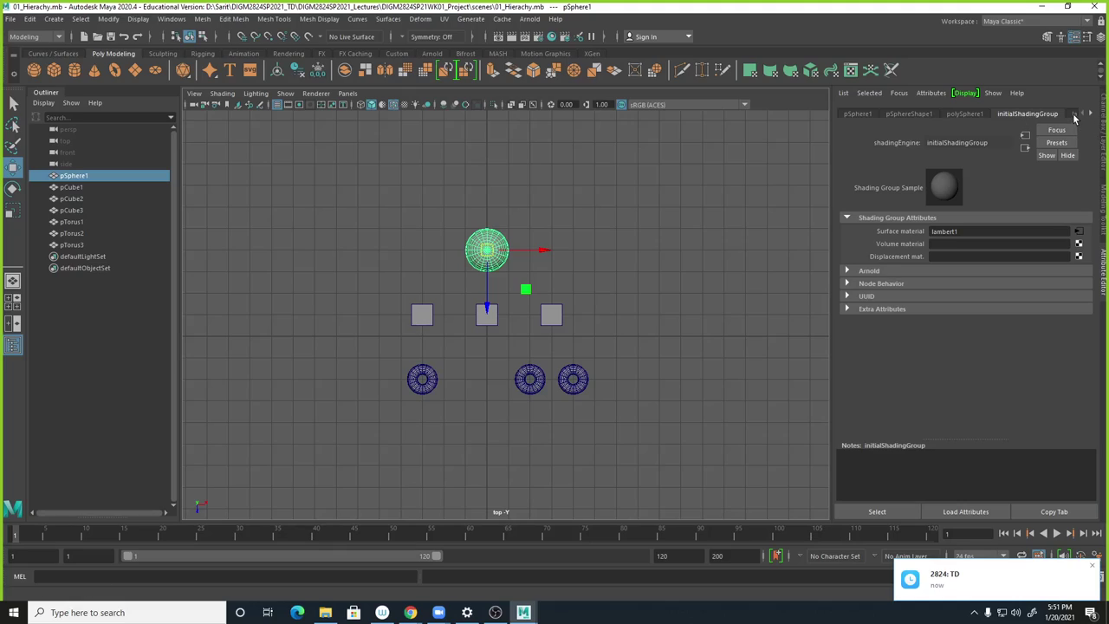
left_click(1026, 149)
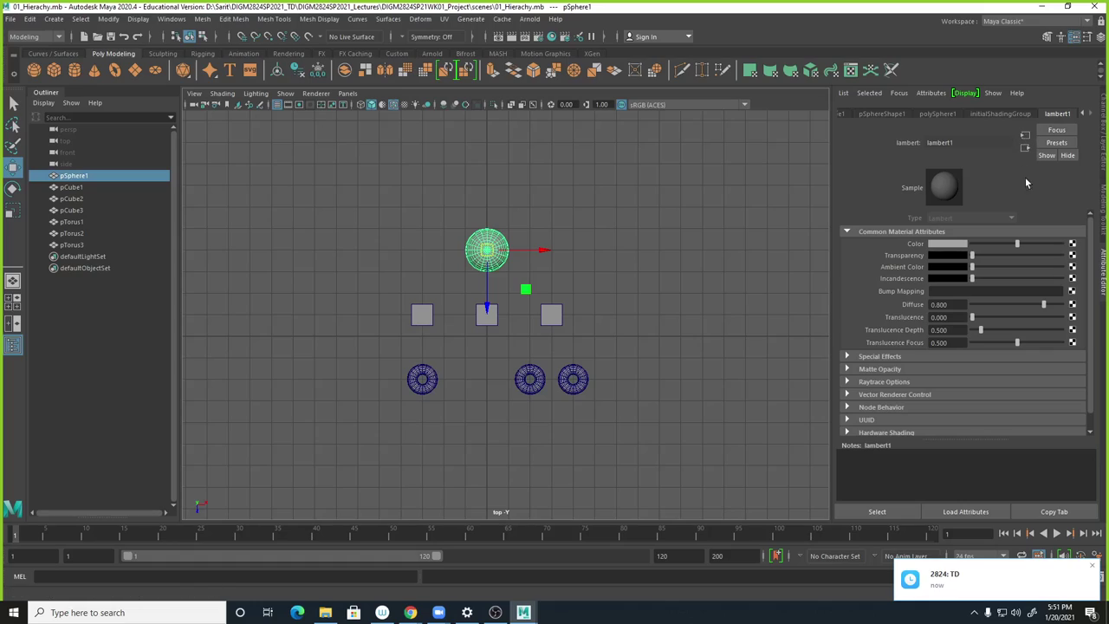
Review the sphere's transform, pSphereShape1 and polySphere1 nodes once more.
left_click(839, 113)
left_click(903, 113)
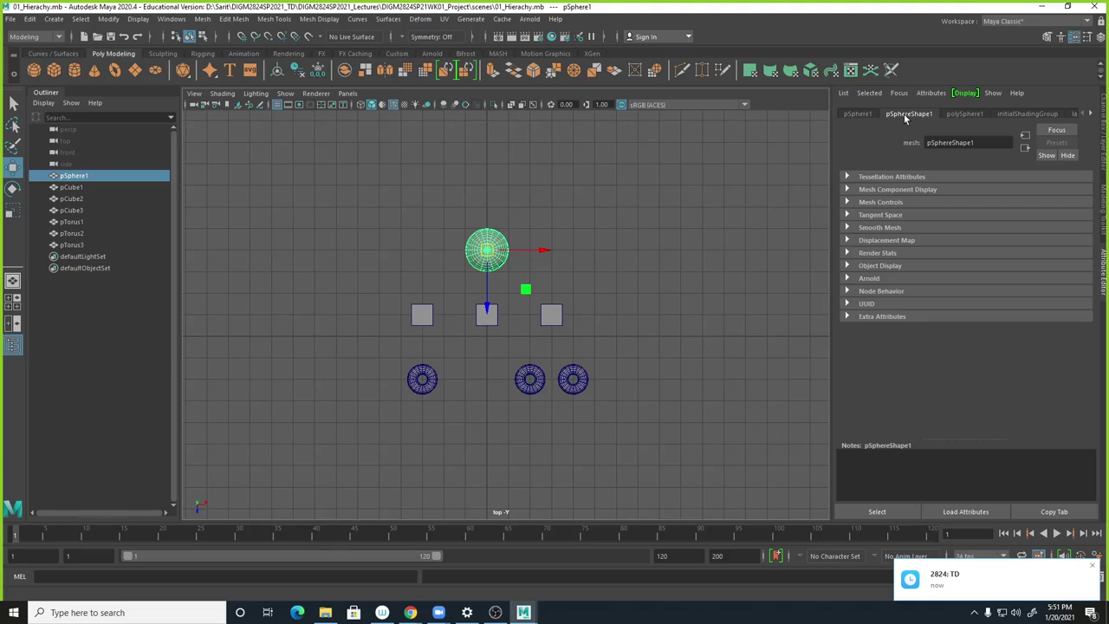
left_click(951, 114)
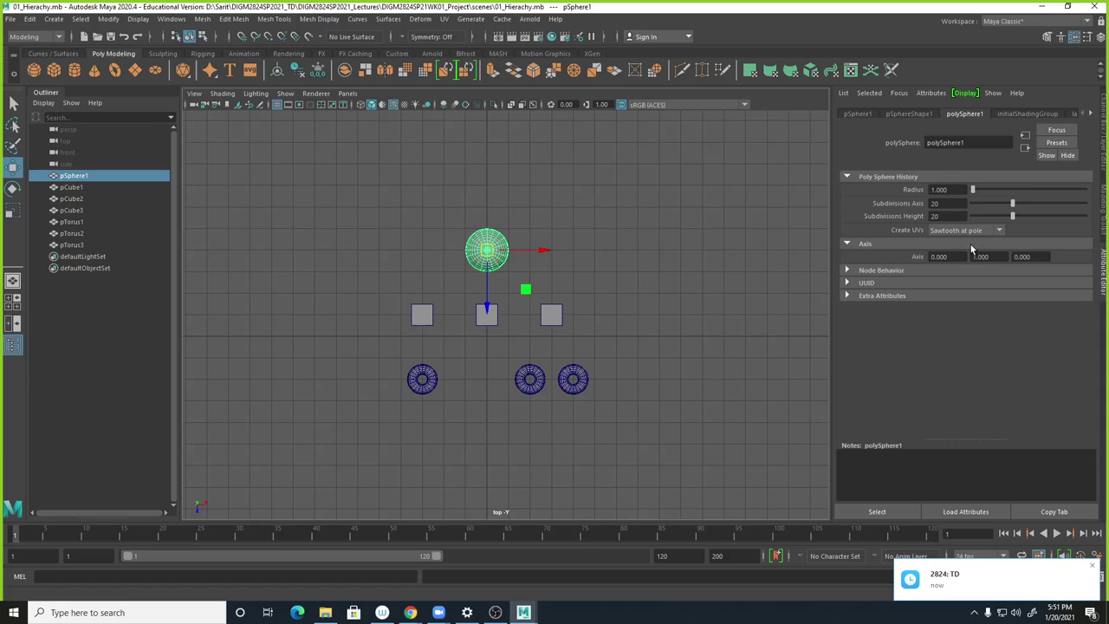
Deselect the sphere, frame the objects closer in the top view, and select the sphere and each of the three cubes in turn.
left_click(641, 240)
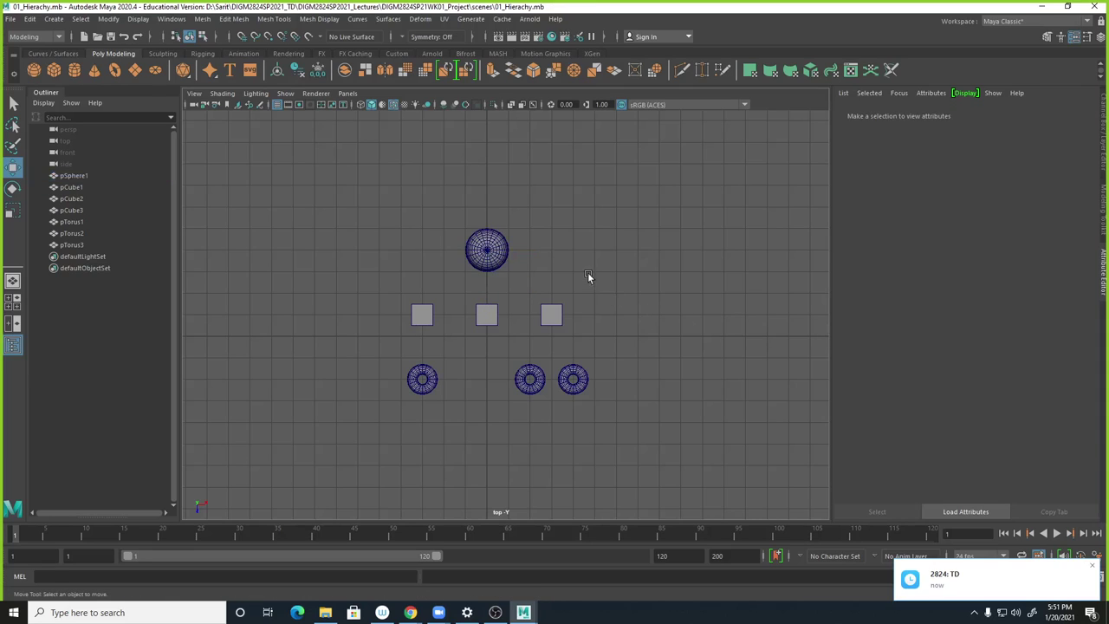
right_click_drag(588, 275, 684, 277, "alt")
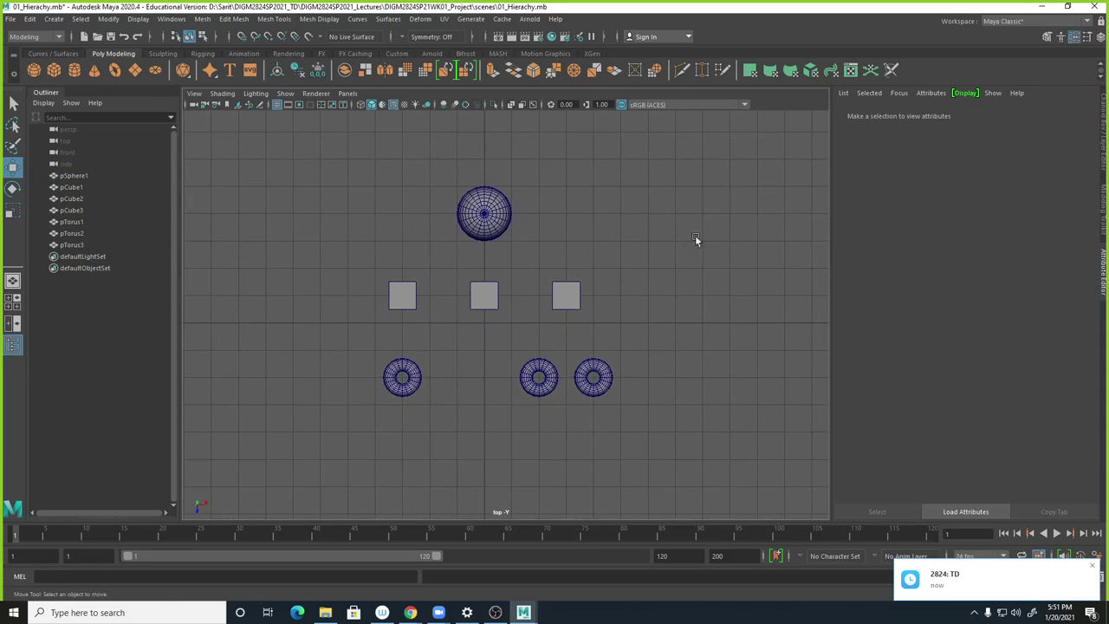
left_click(503, 215)
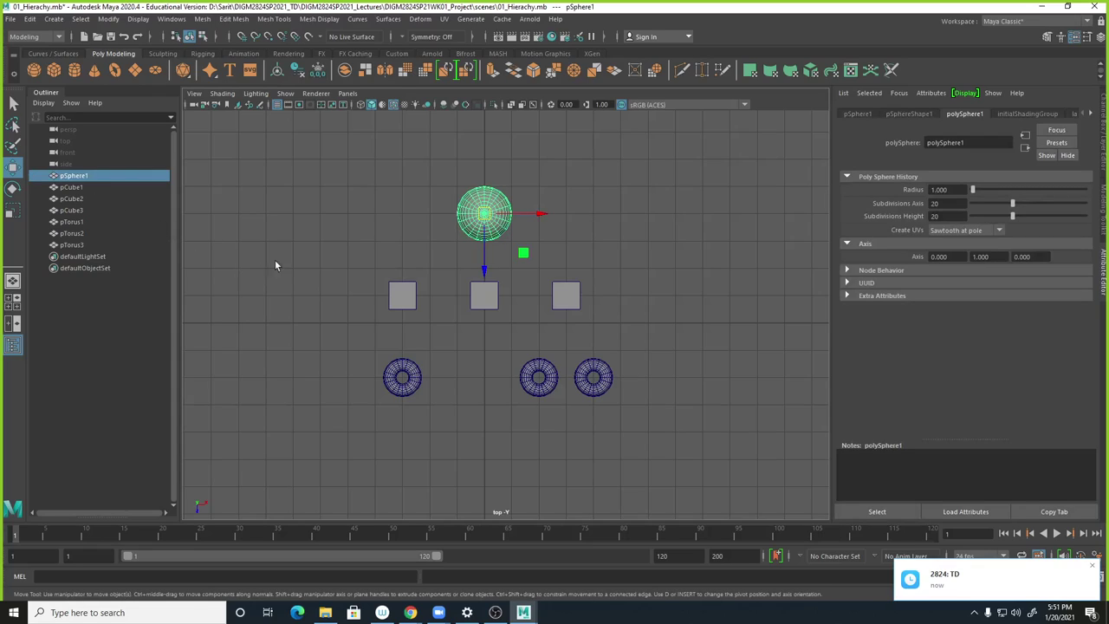
left_click(395, 295)
left_click(484, 294)
left_click(566, 297)
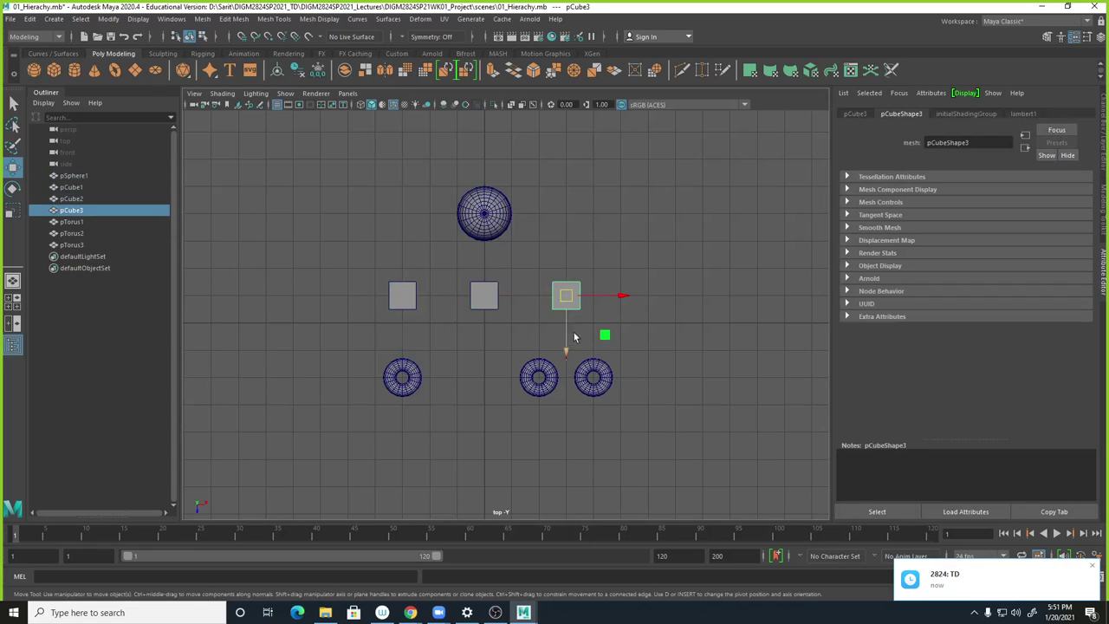
left_click(582, 355)
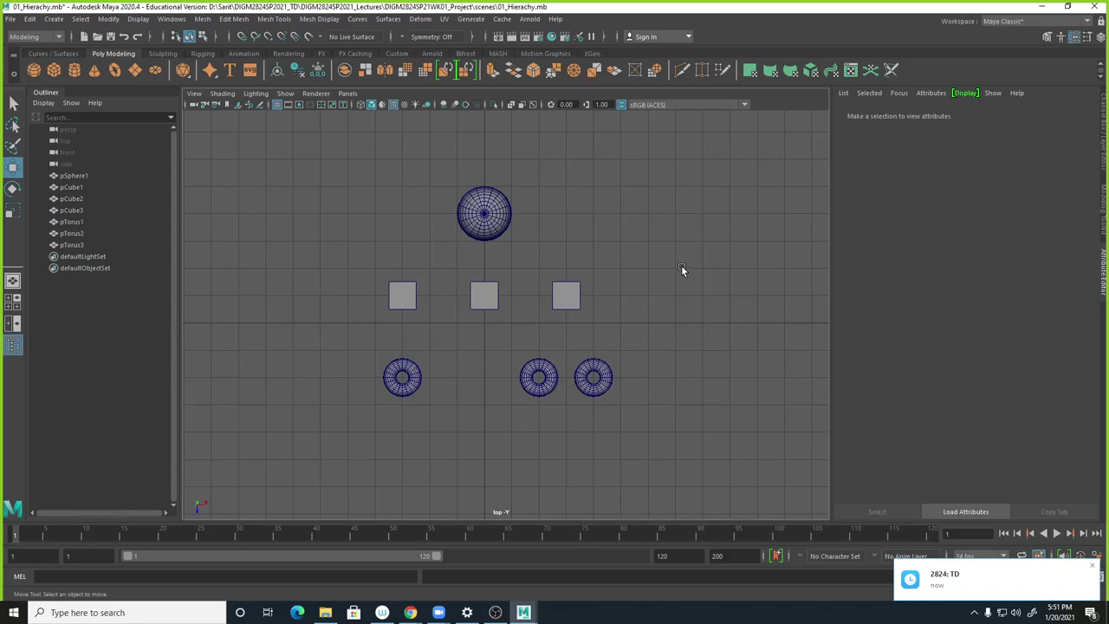
left_click(500, 229)
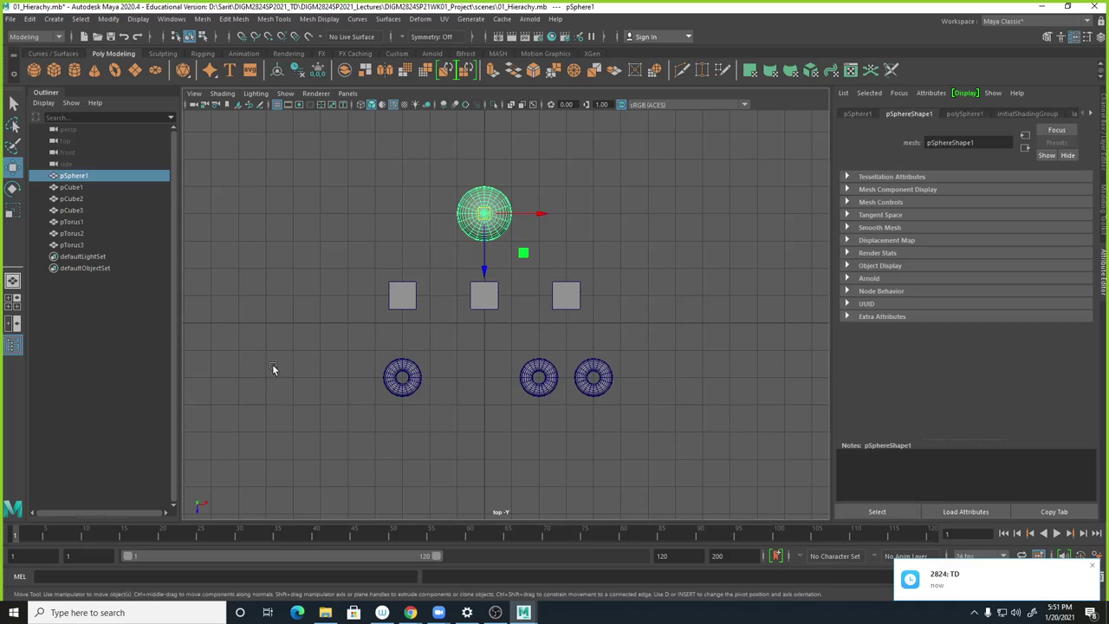
left_click(30, 19)
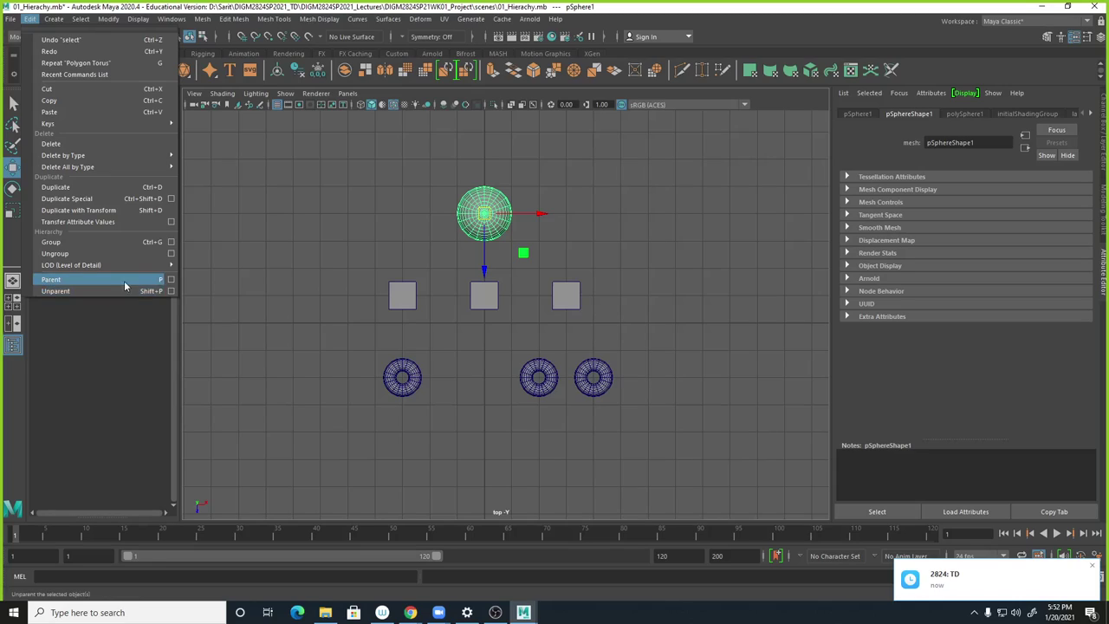
left_click(403, 218)
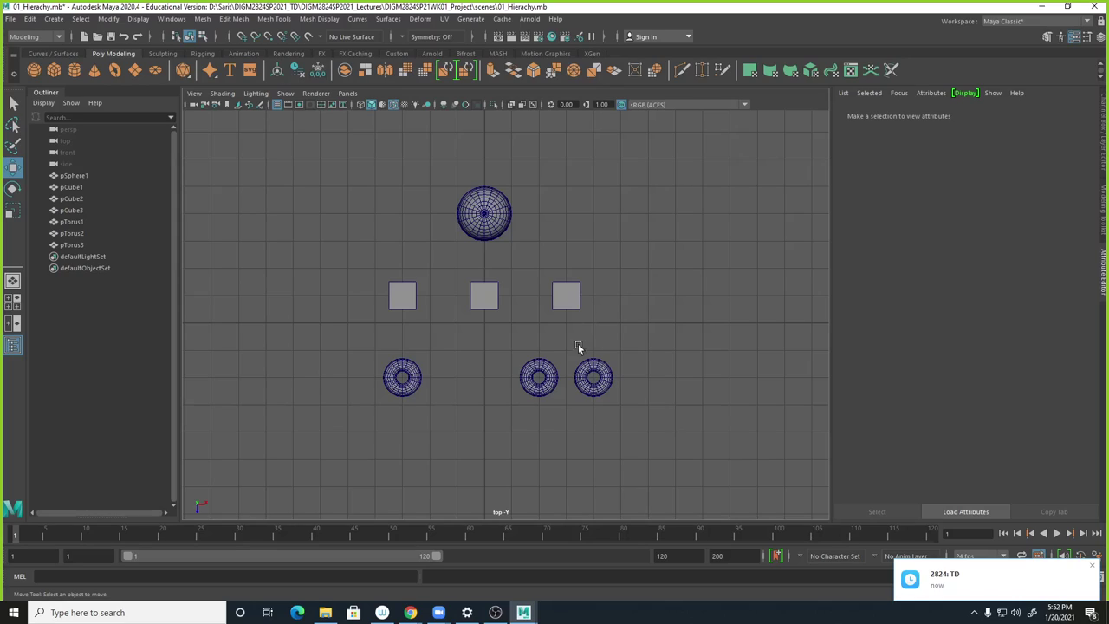
Parent the three cubes to the sphere, selecting the cubes first and the sphere last.
left_click_drag(409, 305, 625, 335)
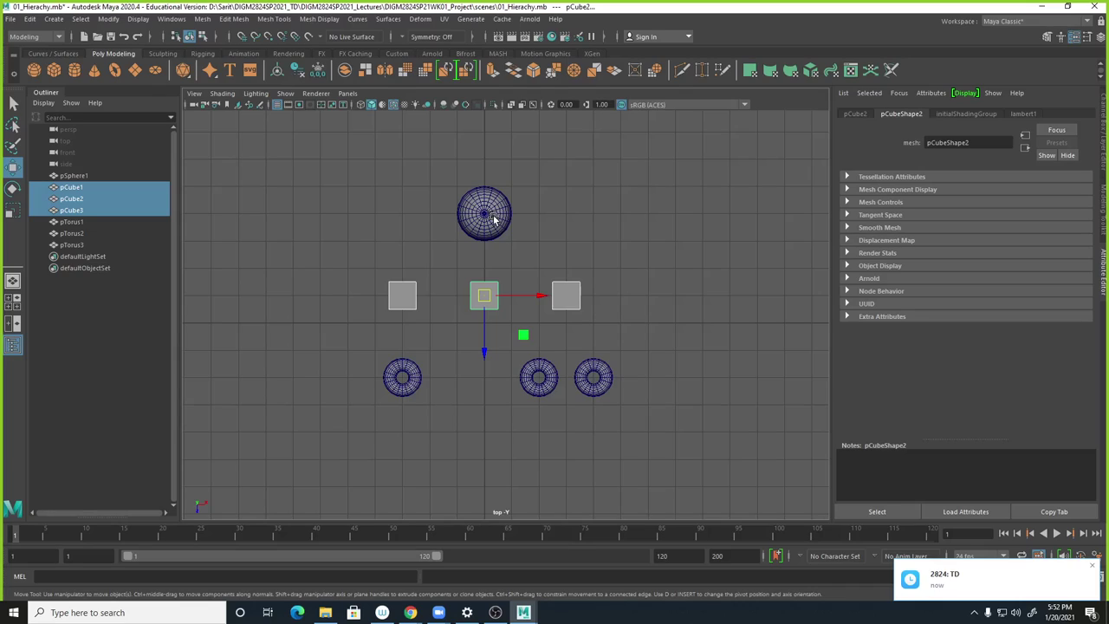
left_click_drag(356, 264, 623, 338)
left_click(500, 223, "shift")
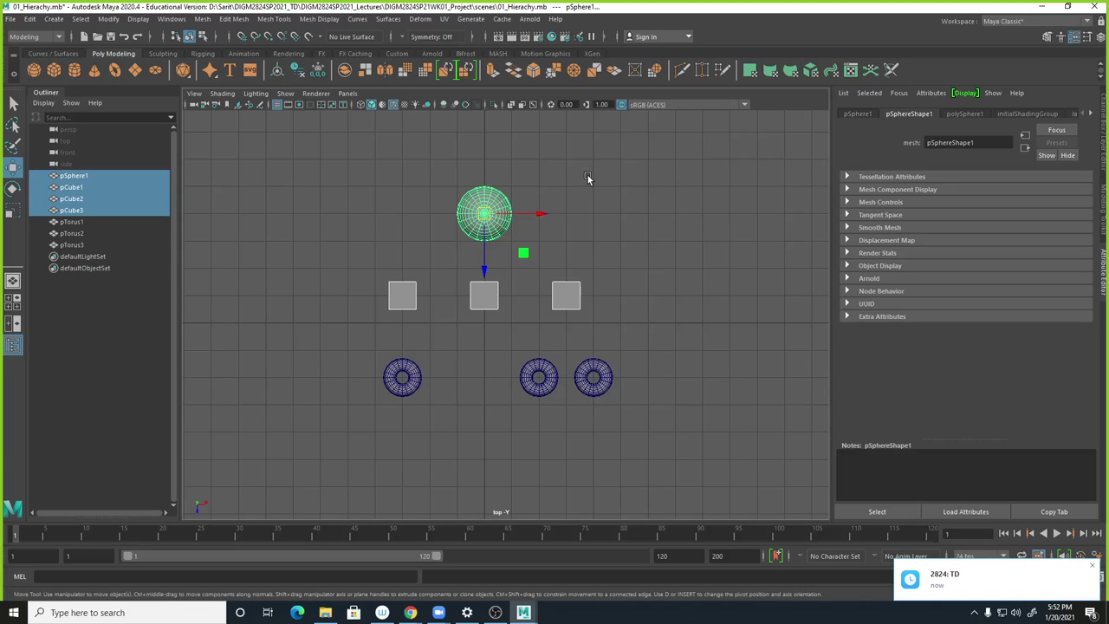
left_click(29, 18)
left_click(51, 278)
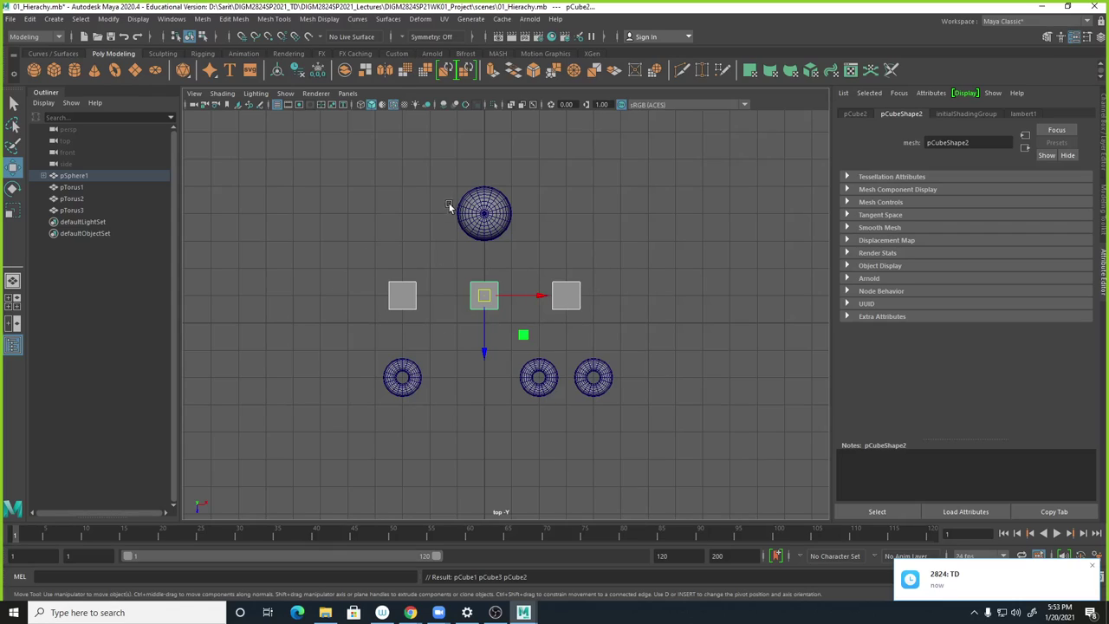
Expand pSphere1 in the Outliner and inspect the parent-child structure by selecting the sphere and each child cube individually.
left_click(43, 177)
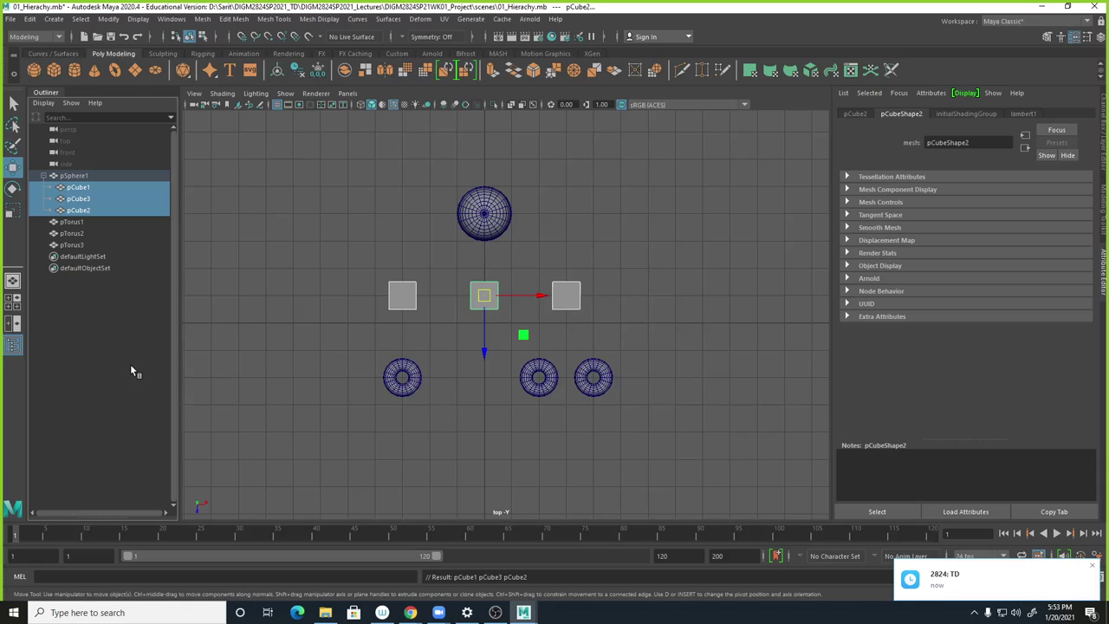
left_click(118, 187)
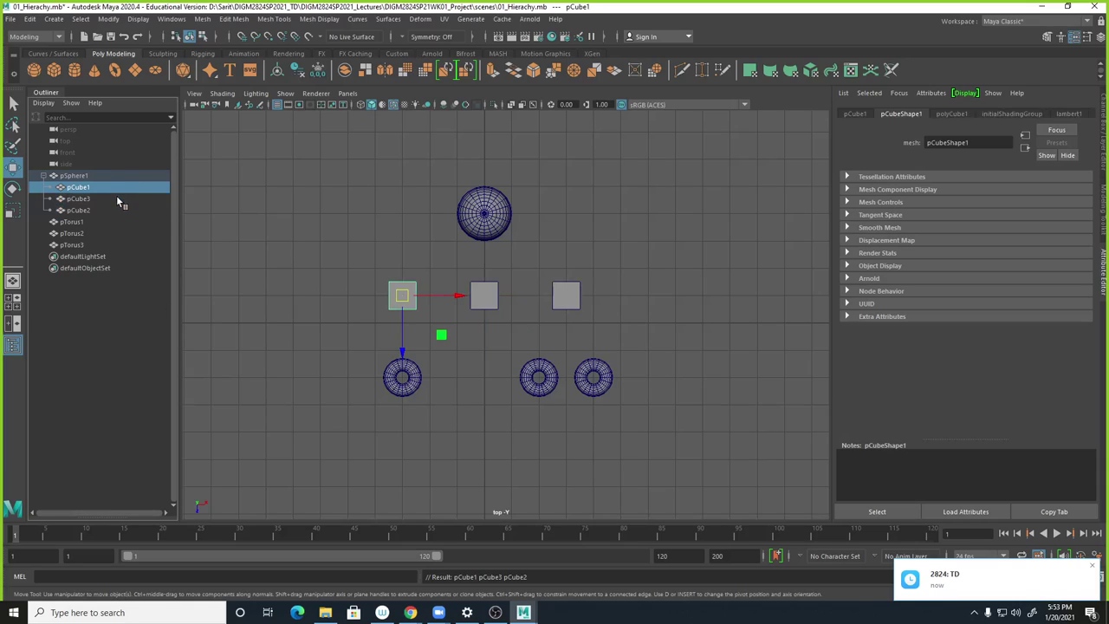
left_click(116, 198)
left_click(114, 210)
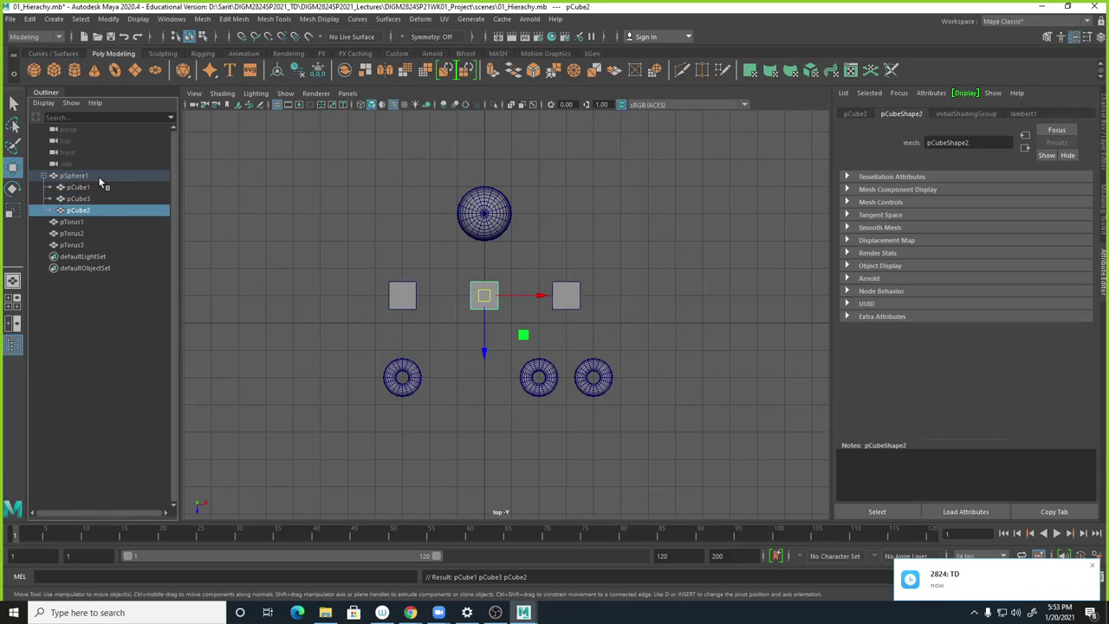
left_click(98, 176)
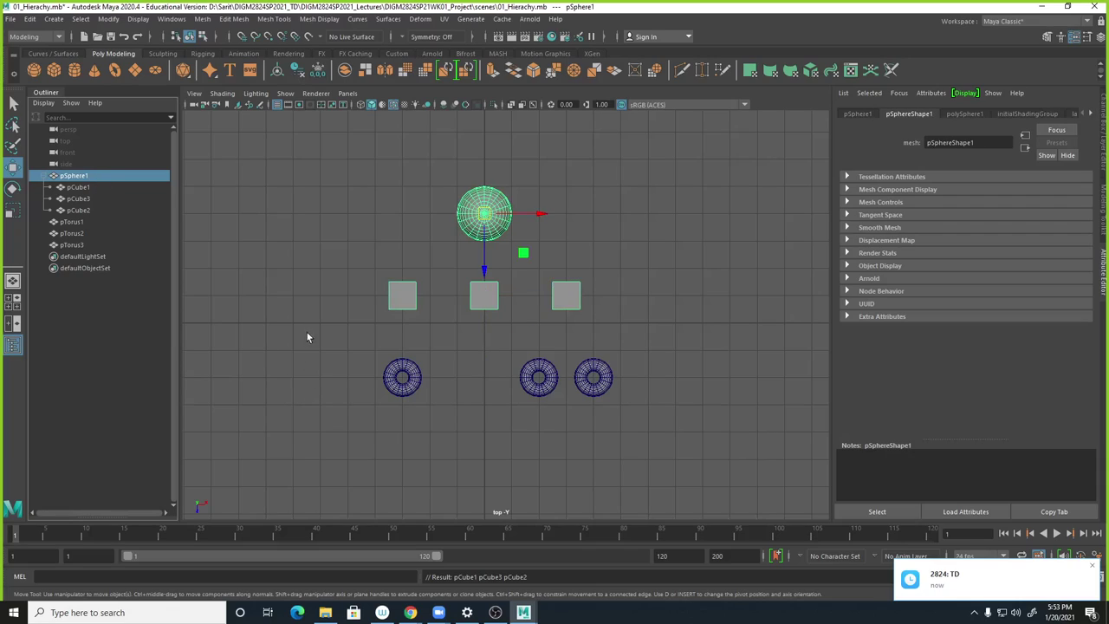
left_click(83, 188)
left_click(81, 199)
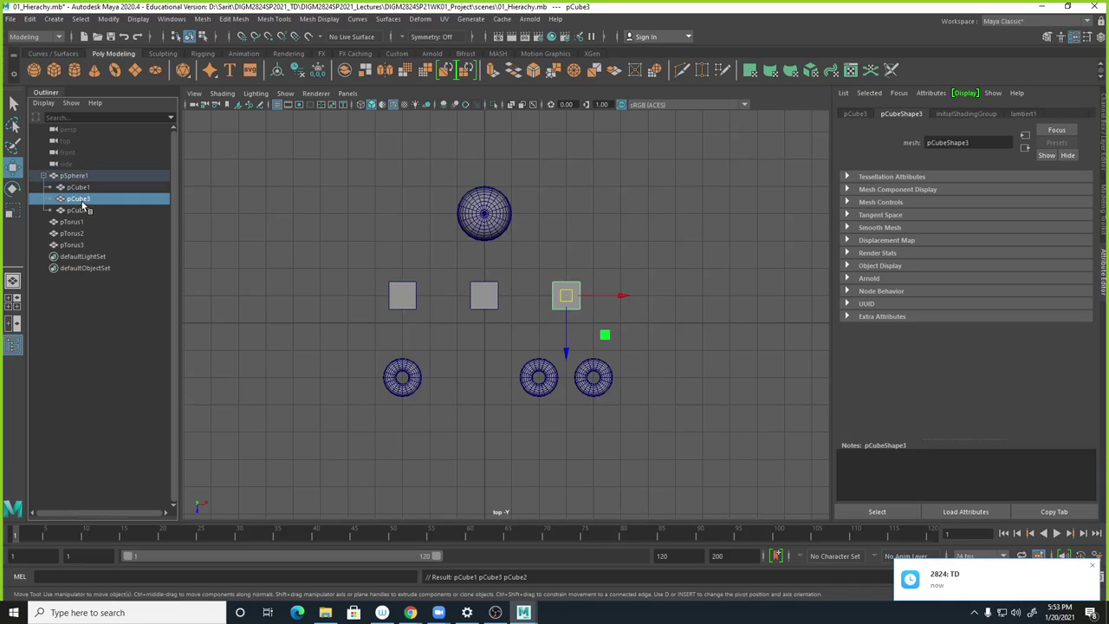
left_click(80, 210)
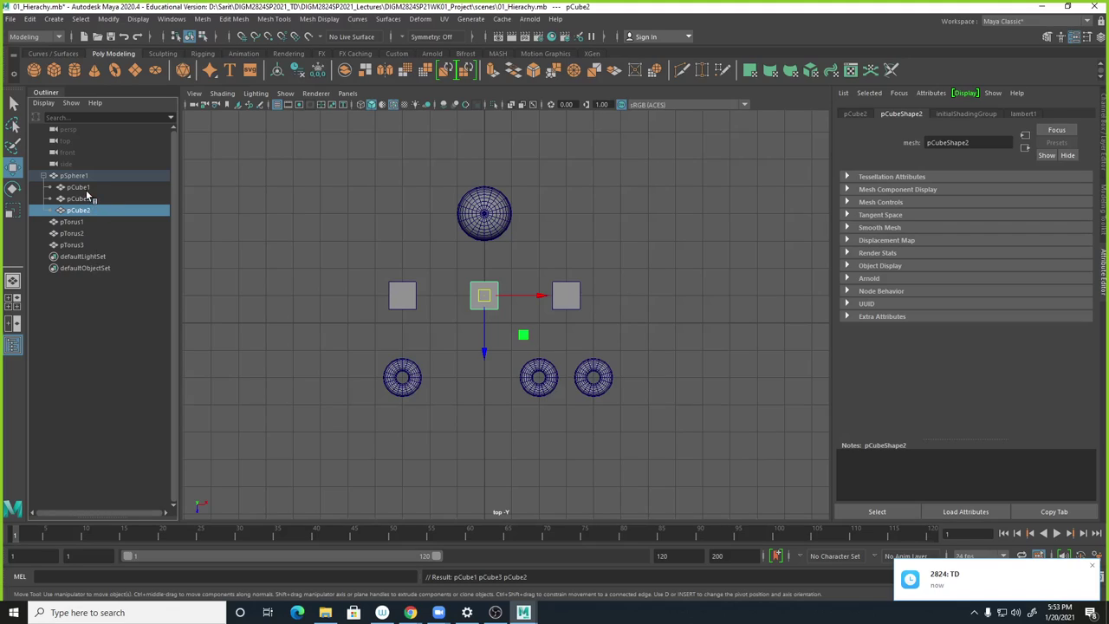
left_click(82, 187)
left_click(81, 199)
left_click(81, 210)
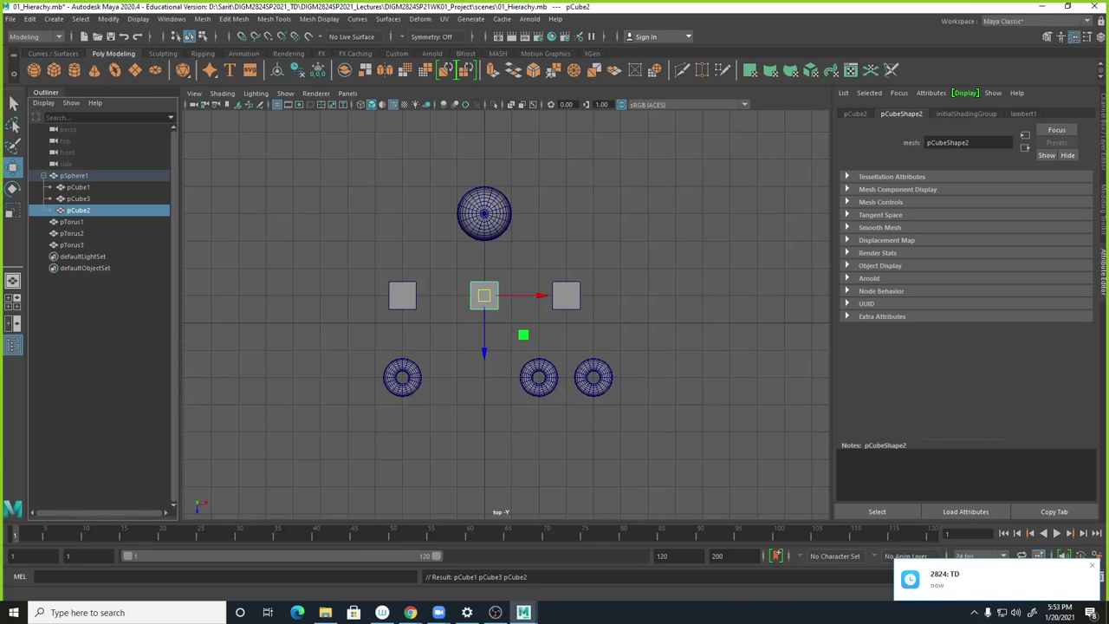
Move the parent sphere a short distance to test how its child cubes respond, and undo the move.
left_click(462, 487)
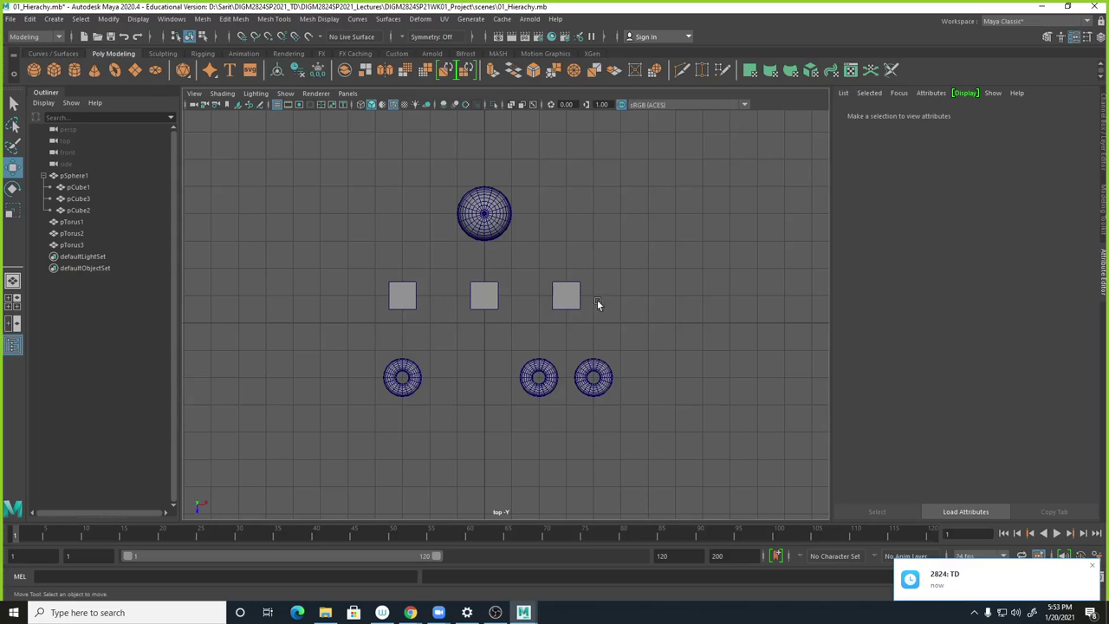
left_click(496, 211)
left_click_drag(474, 223, 498, 197)
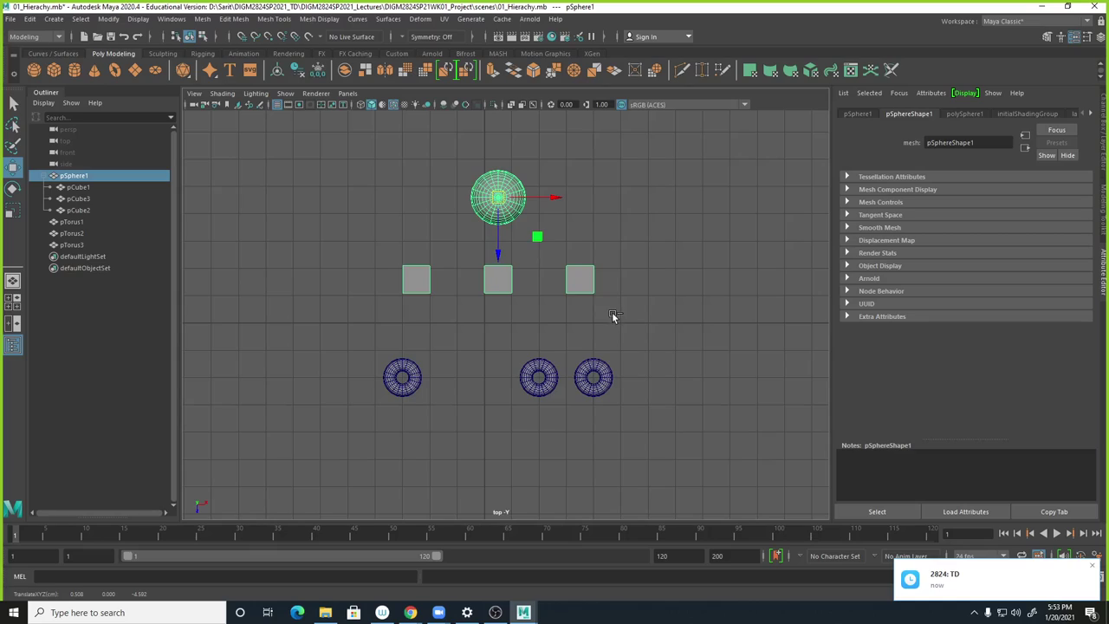
key("ctrl+z")
Rotate pCube1 on its own to test whether a child affects its parent, and undo the rotation.
left_click_drag(375, 272, 395, 299)
key("e")
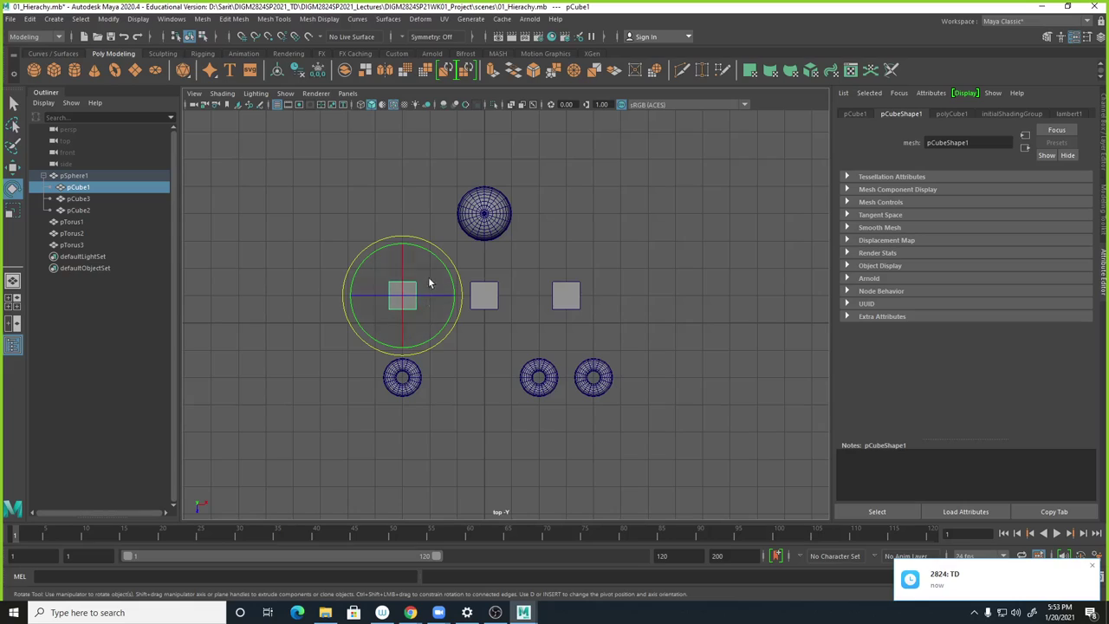
left_click_drag(445, 256, 438, 337)
key("ctrl+z")
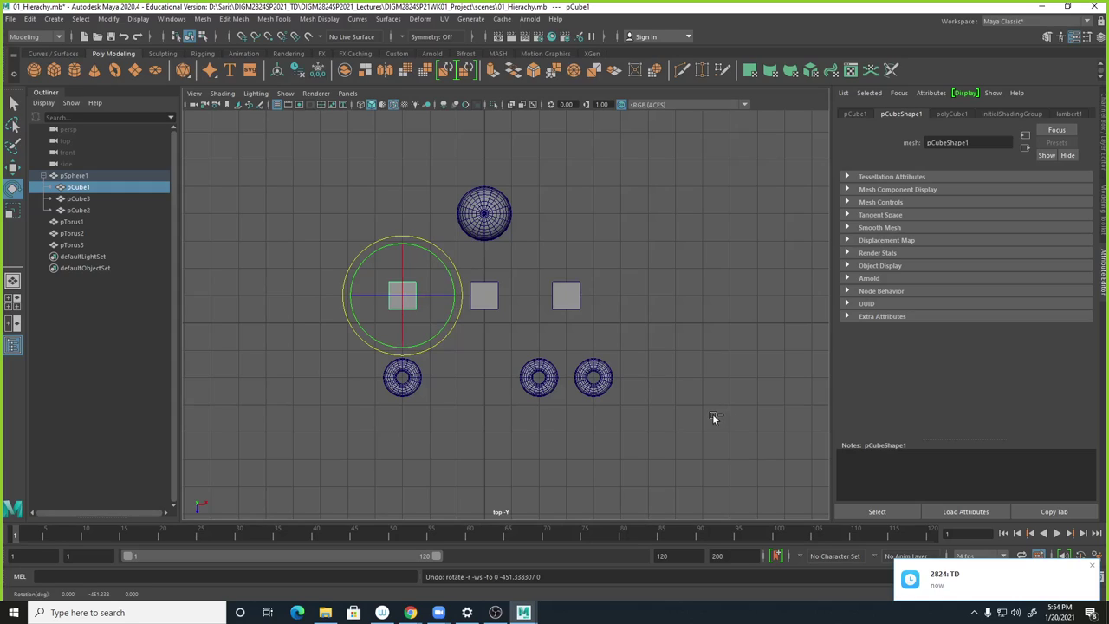
Rotate the parent sphere about -42 degrees around Y to test its effect on the cubes, and undo the rotation.
left_click(540, 223)
left_click(492, 232)
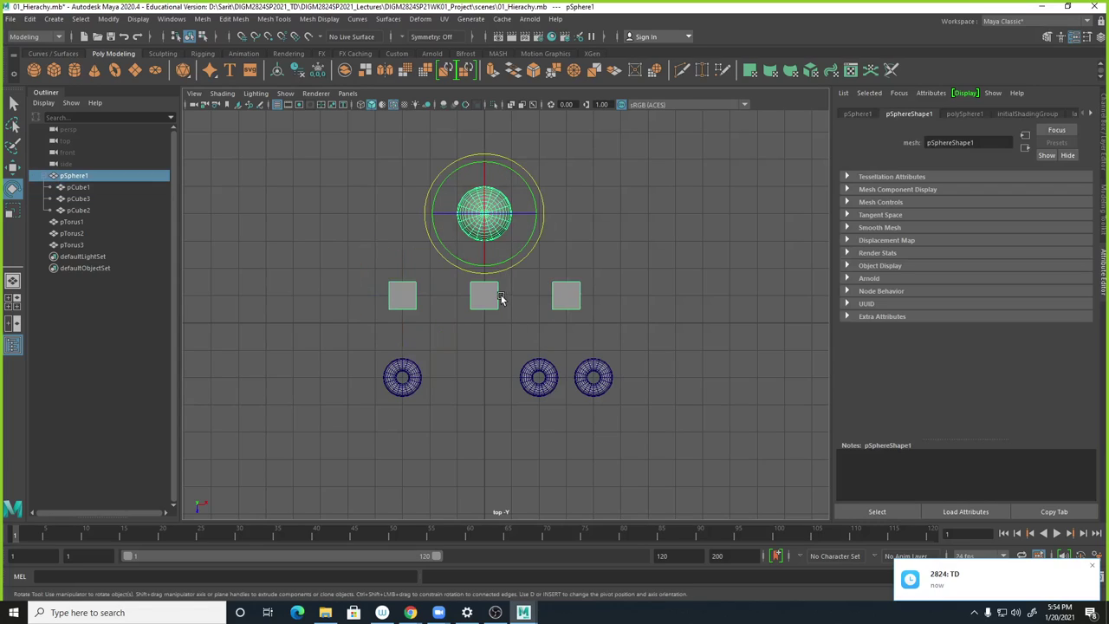
left_click_drag(525, 187, 525, 220)
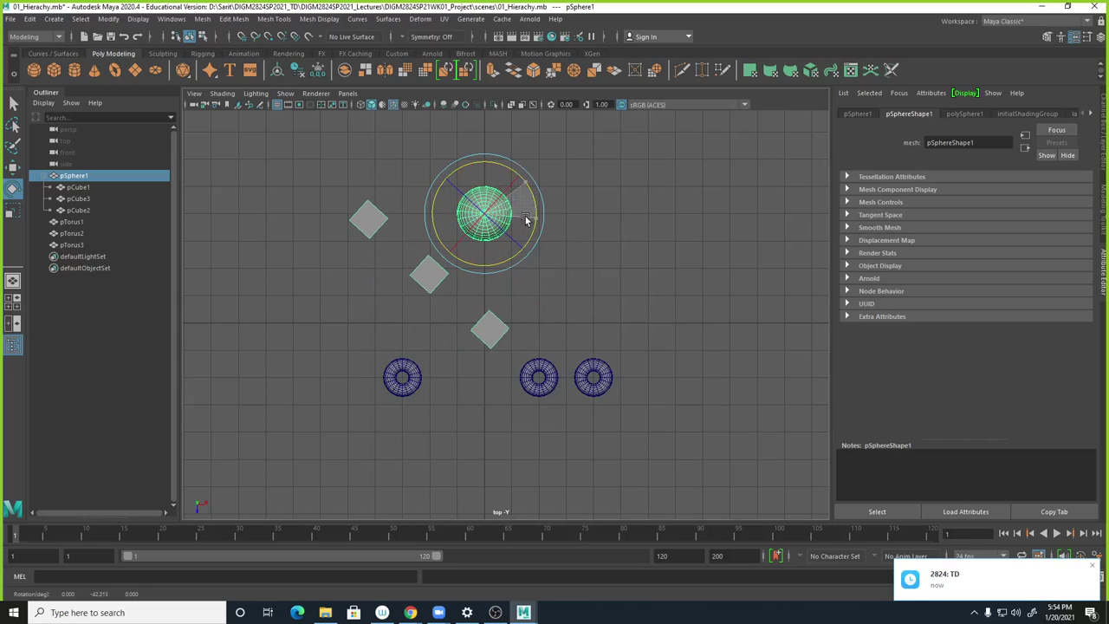
key("ctrl+z")
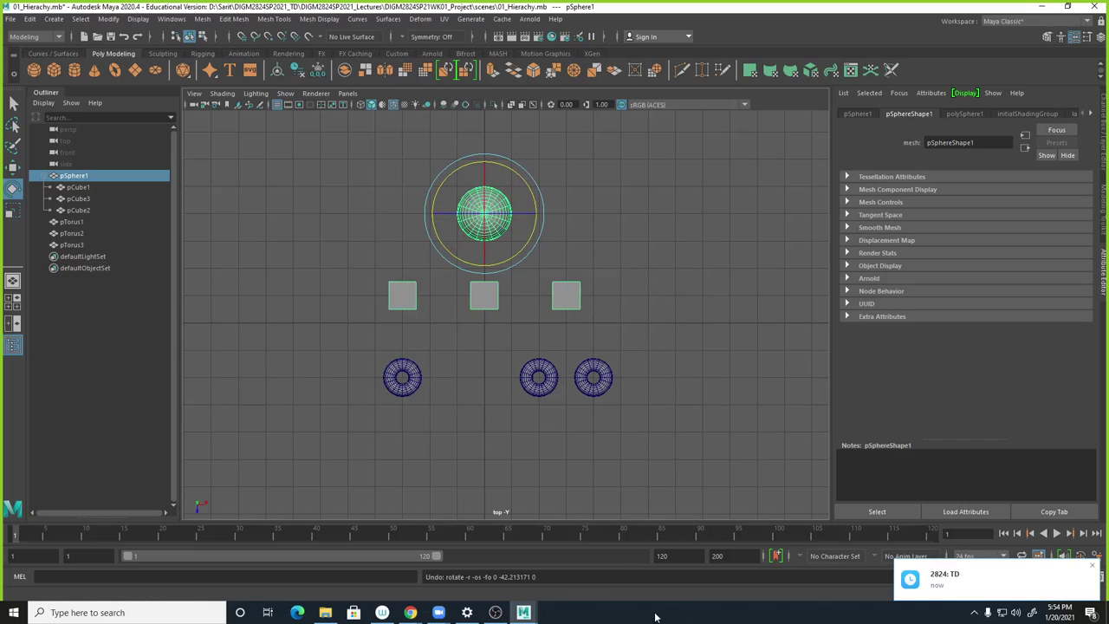
Parent pTorus1 to pCube1, the cube directly above it in the top view.
left_click(407, 389)
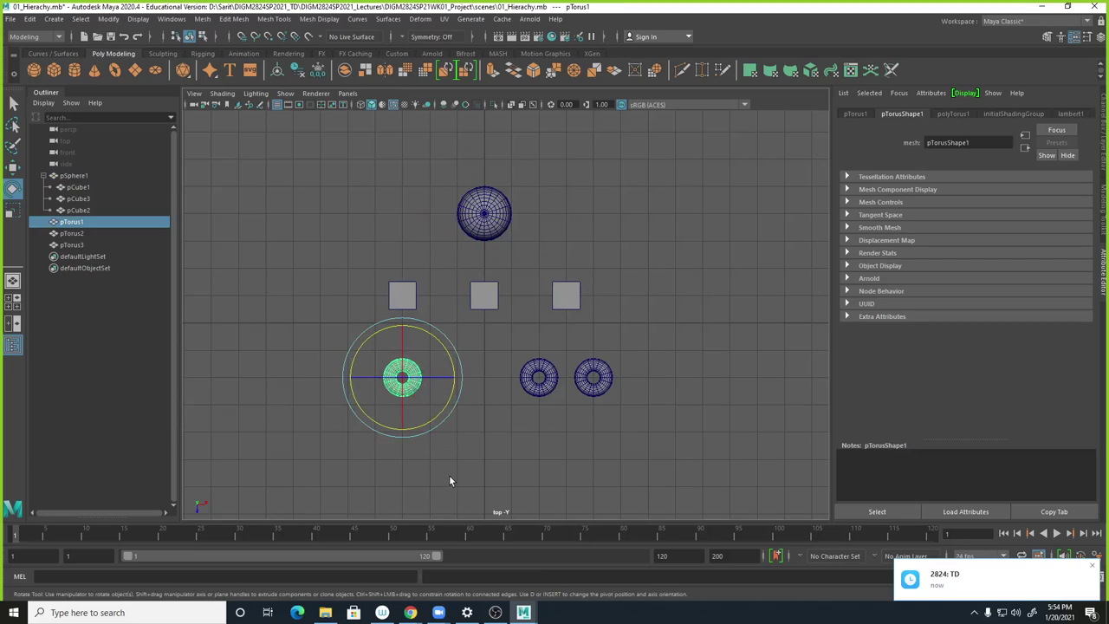
left_click(405, 300, "shift")
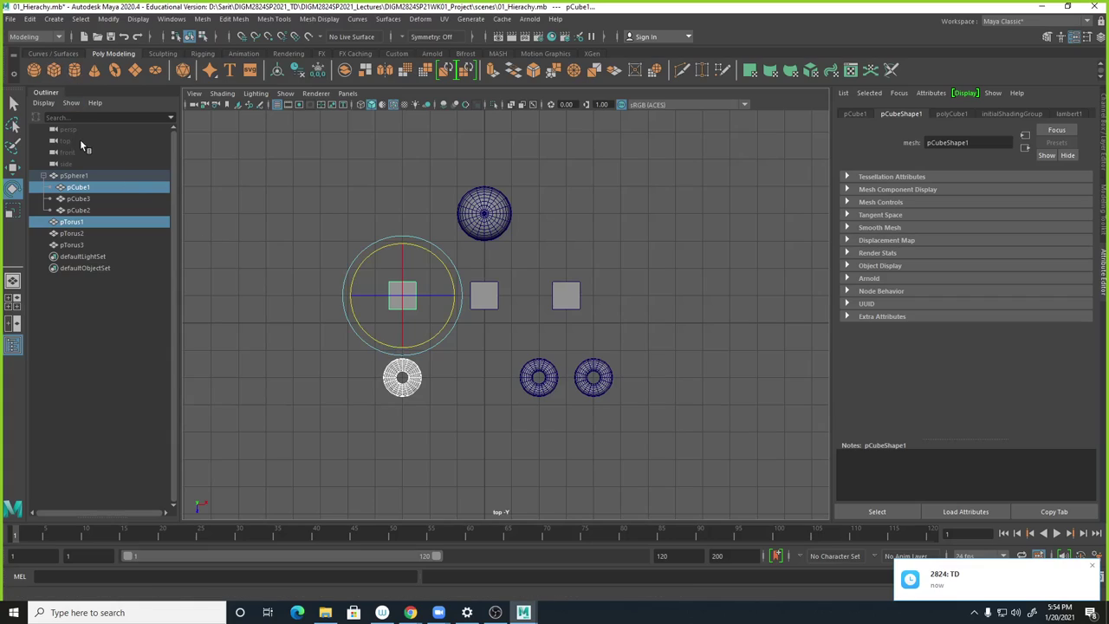
left_click(30, 18)
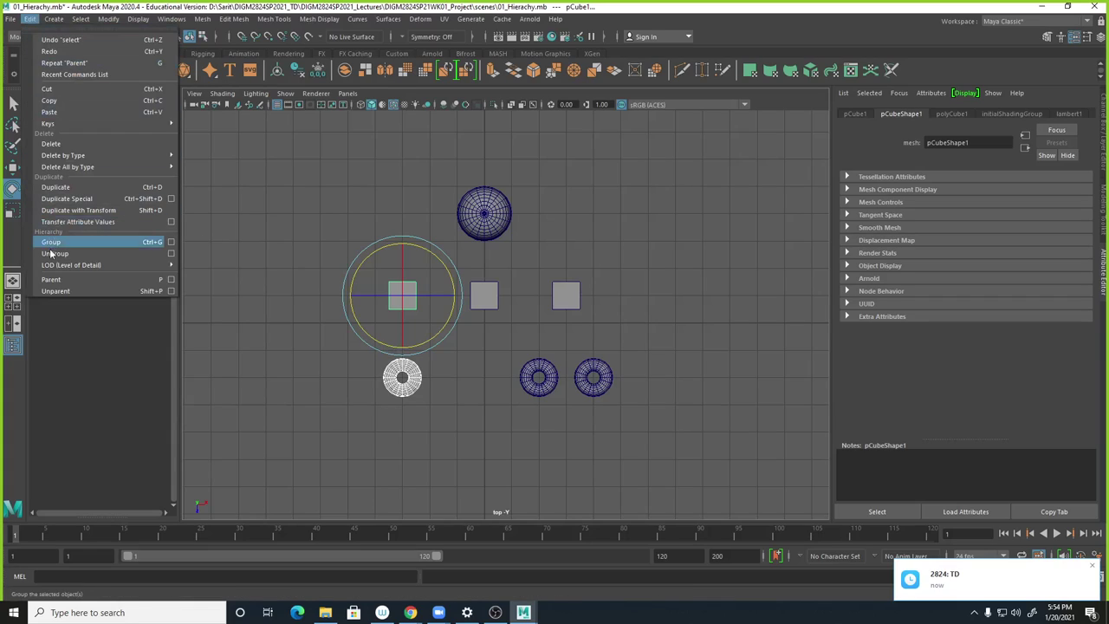
left_click(52, 279)
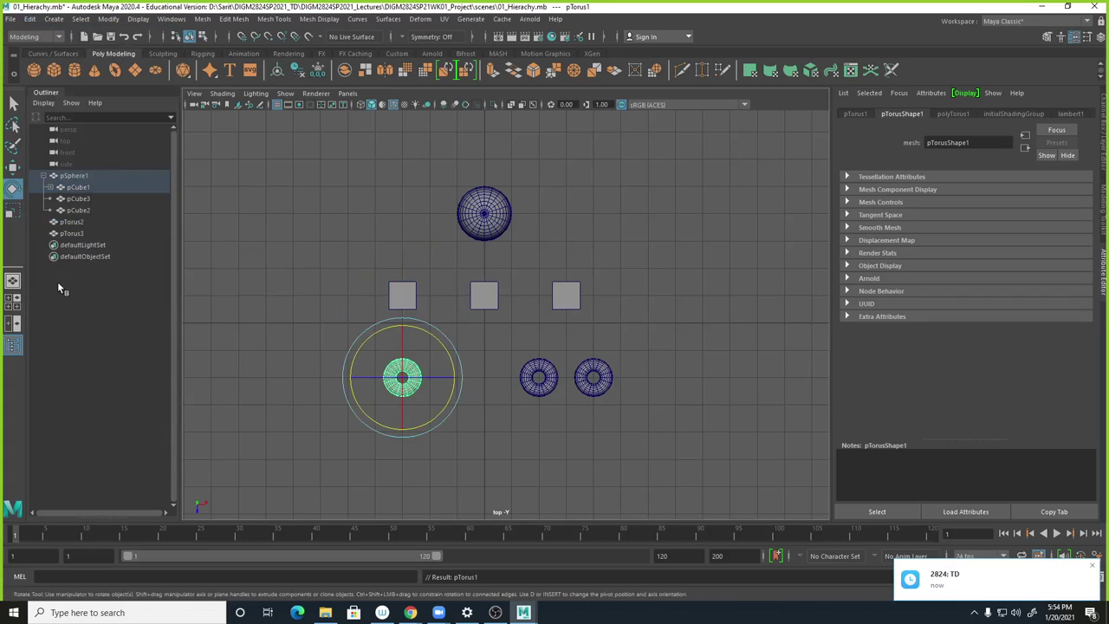
Expand the hierarchy down to pTorus1 in the Outliner and examine the sphere, pCube1 and torus levels by selecting each.
left_click(43, 176)
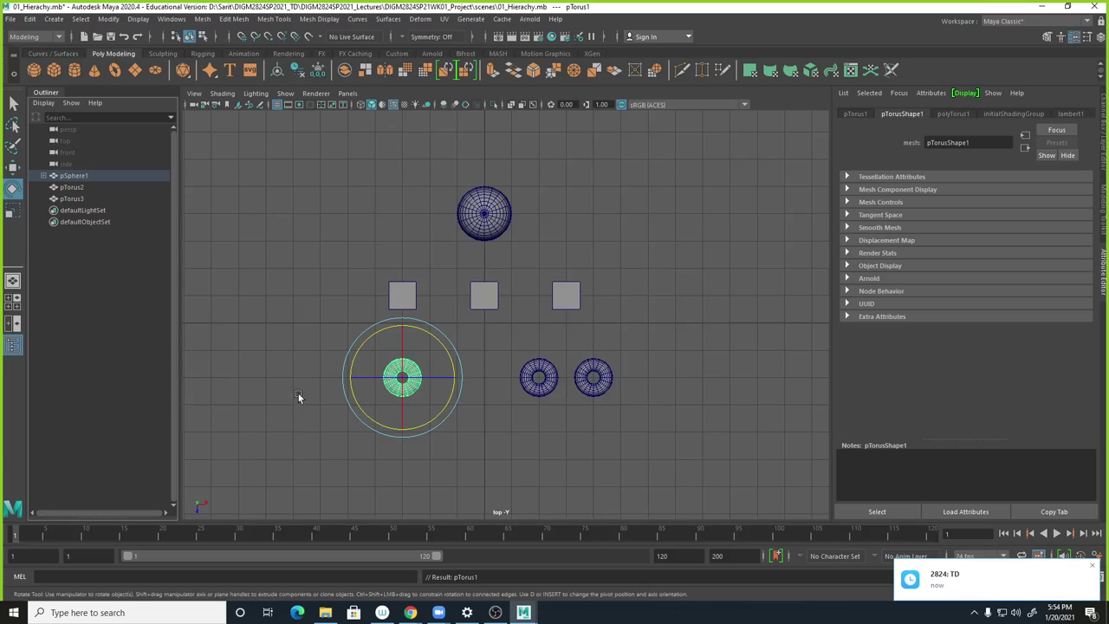
left_click(43, 176)
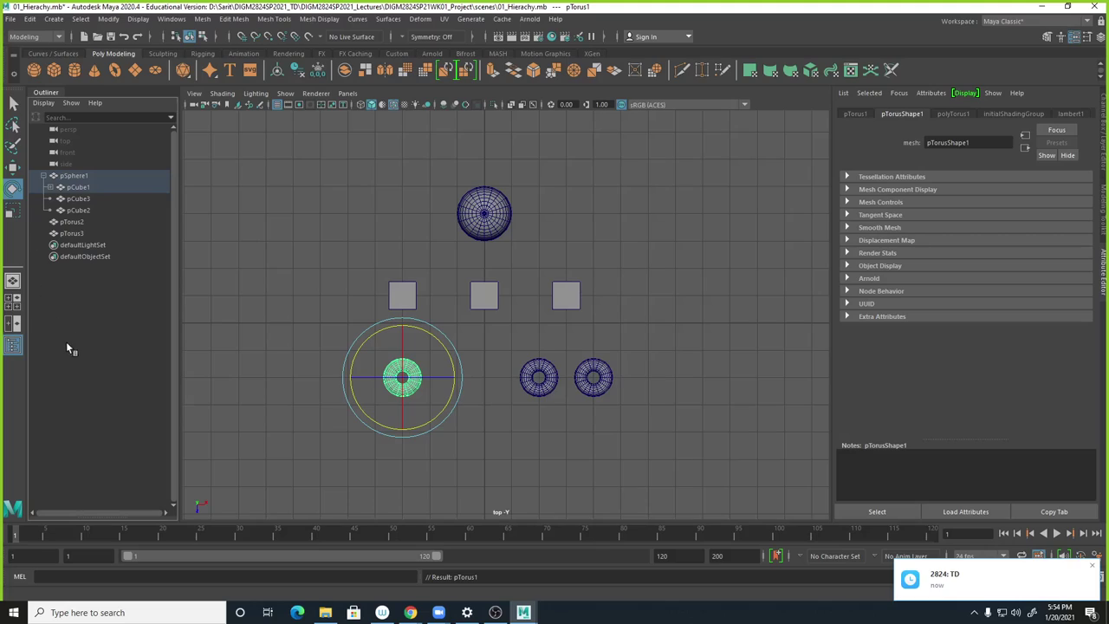
left_click(85, 174)
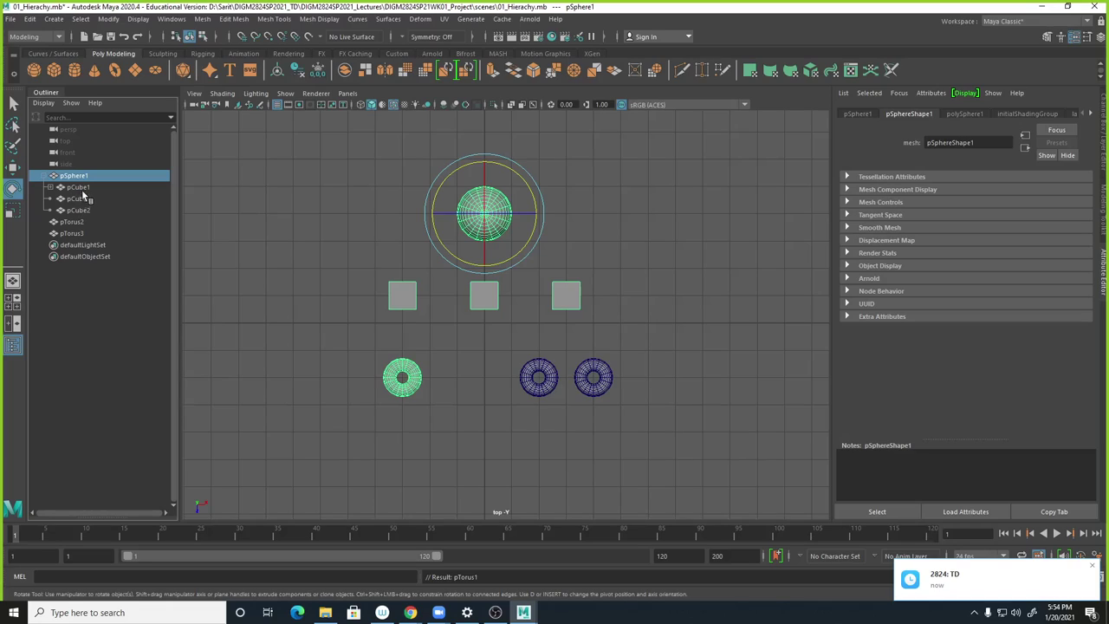
left_click(82, 187)
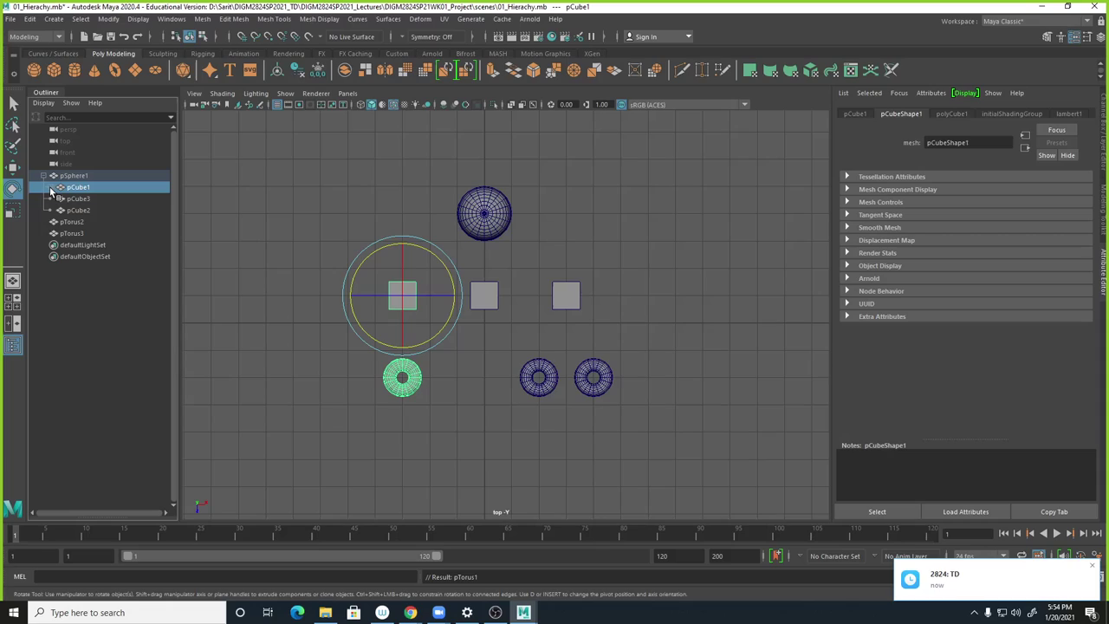
left_click(52, 188)
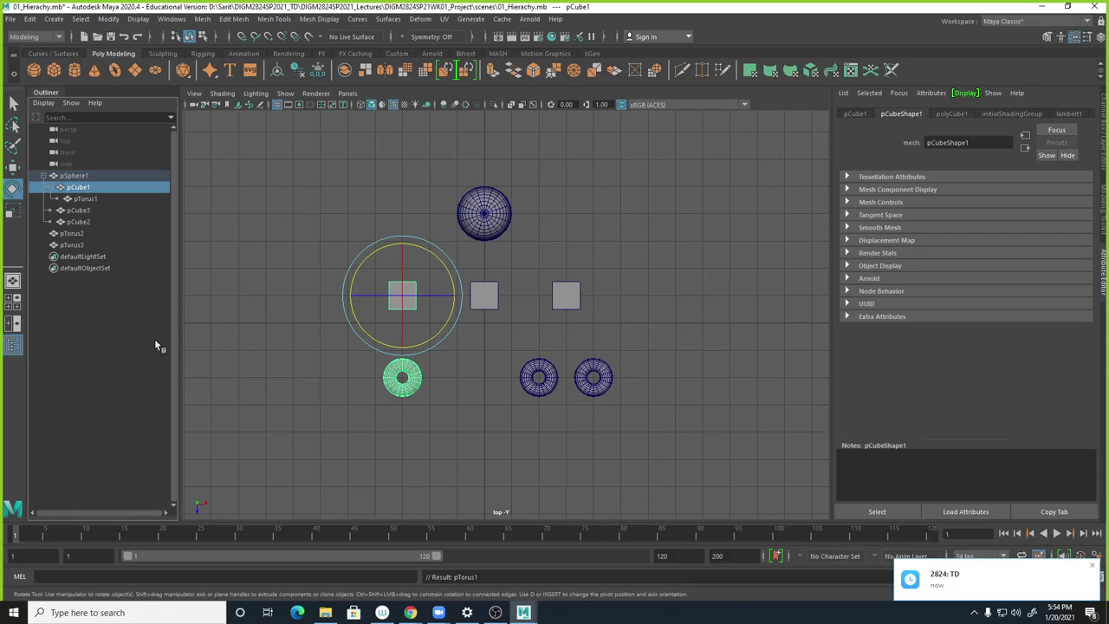
left_click(80, 176)
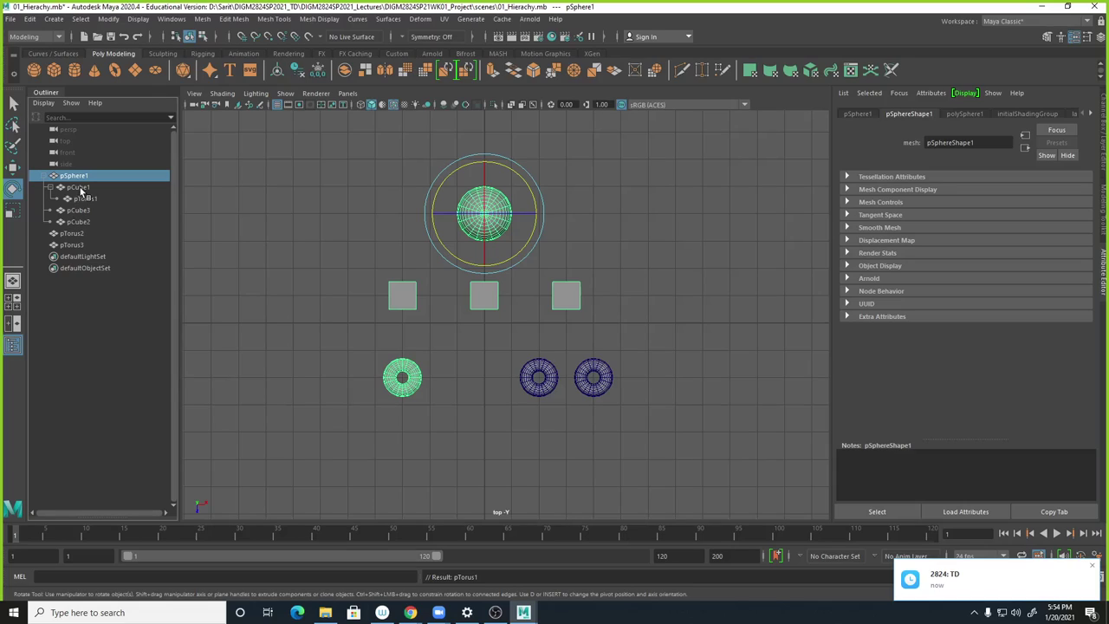
left_click(84, 198)
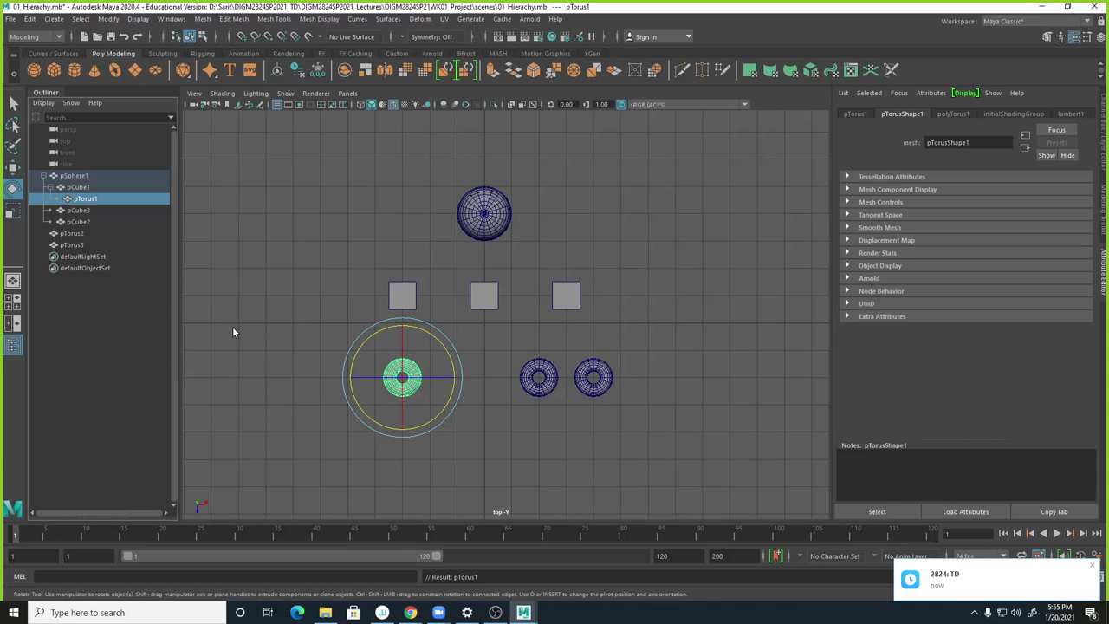
Parent pTorus2 and pTorus3 to pCube3, the cube directly above them, and expand pCube3 in the Outliner.
left_click_drag(654, 416, 518, 371)
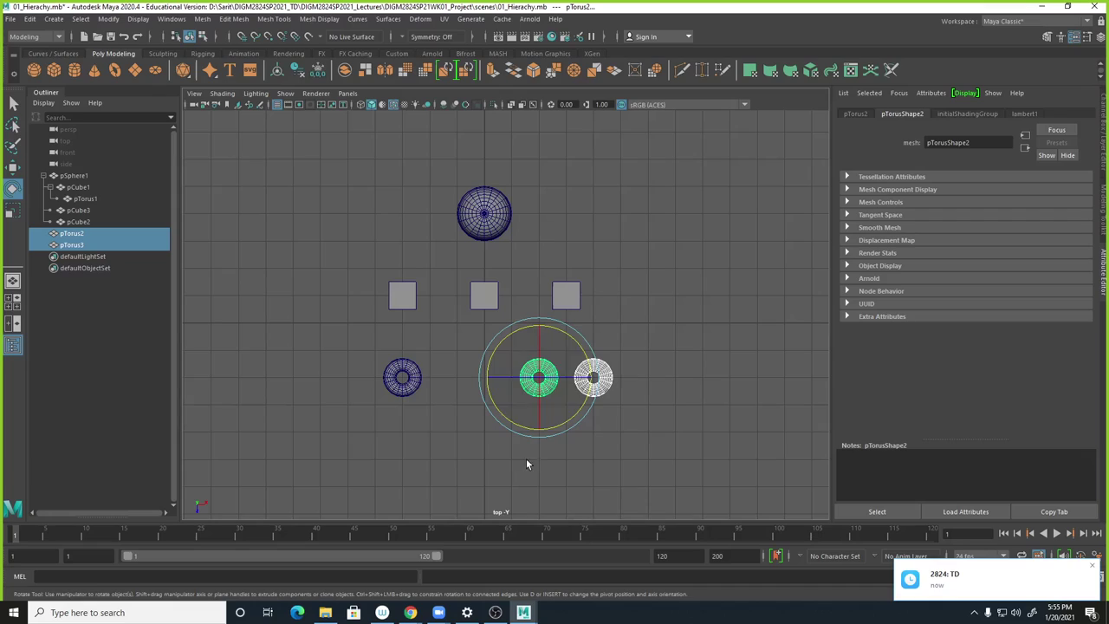
left_click(567, 299, "shift")
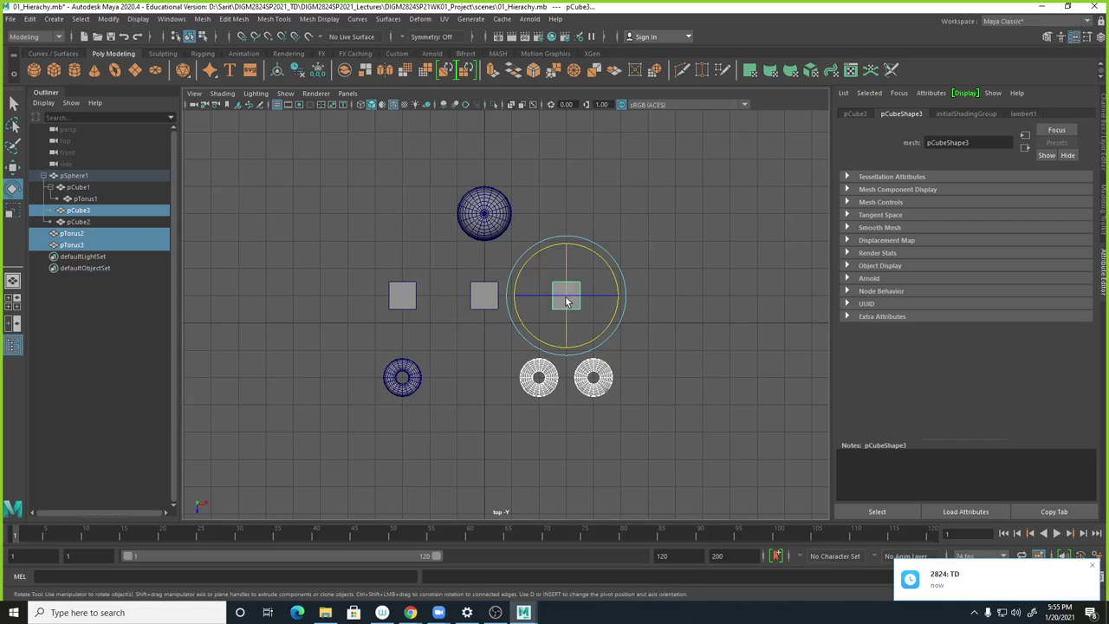
left_click(29, 18)
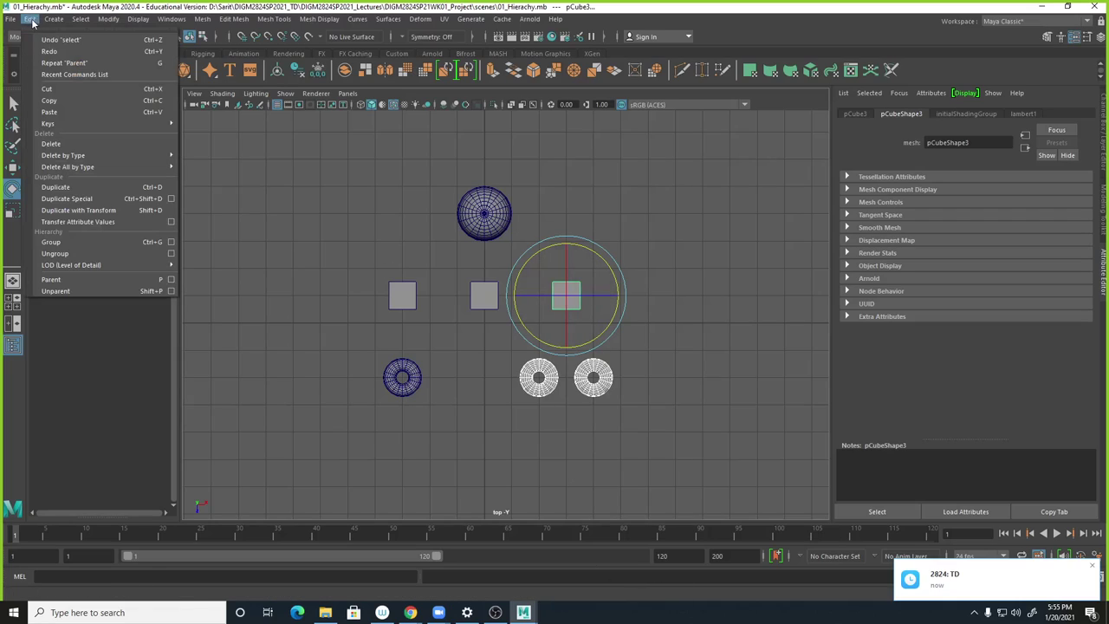
left_click(57, 279)
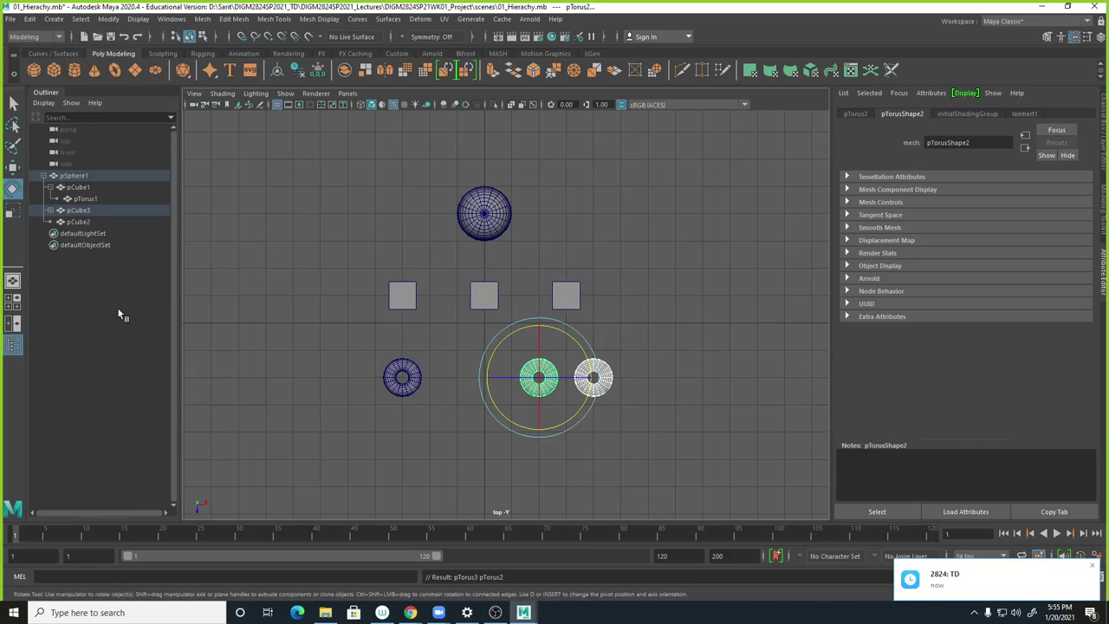
left_click(59, 210)
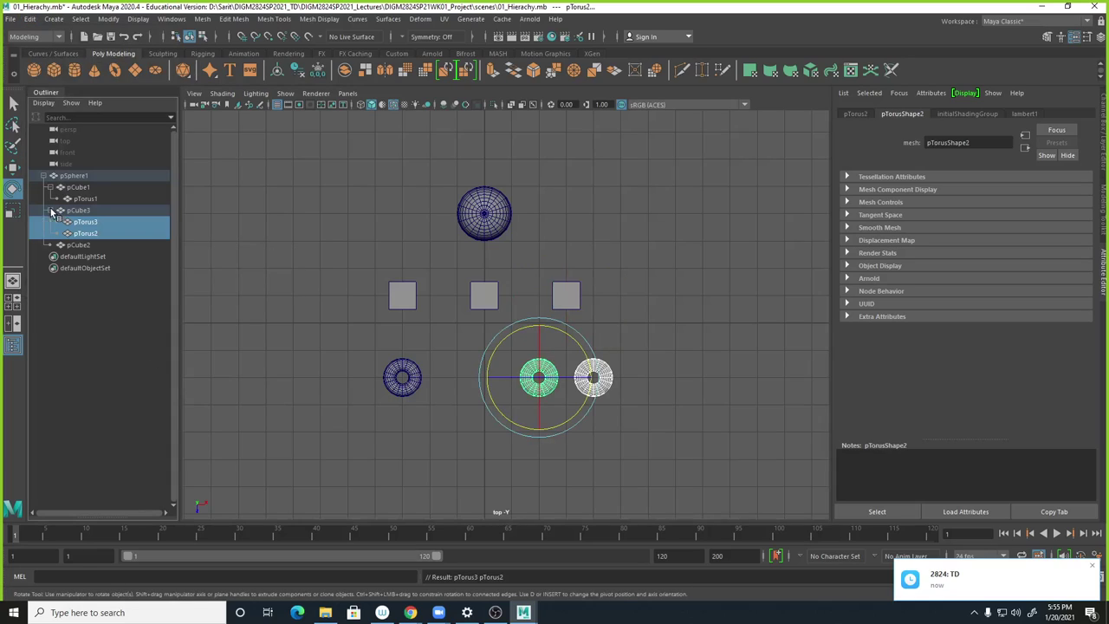
Examine pTorus3's place under pCube3 in the Outliner, and collapse the pSphere1 hierarchy.
left_click(98, 416)
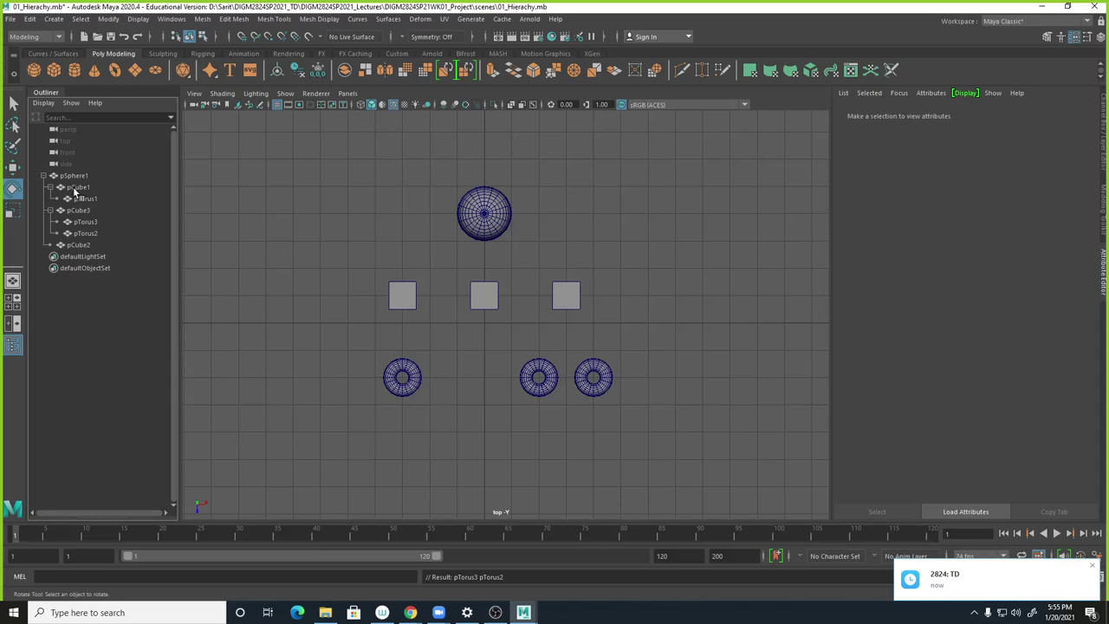
left_click(44, 177)
left_click(604, 380)
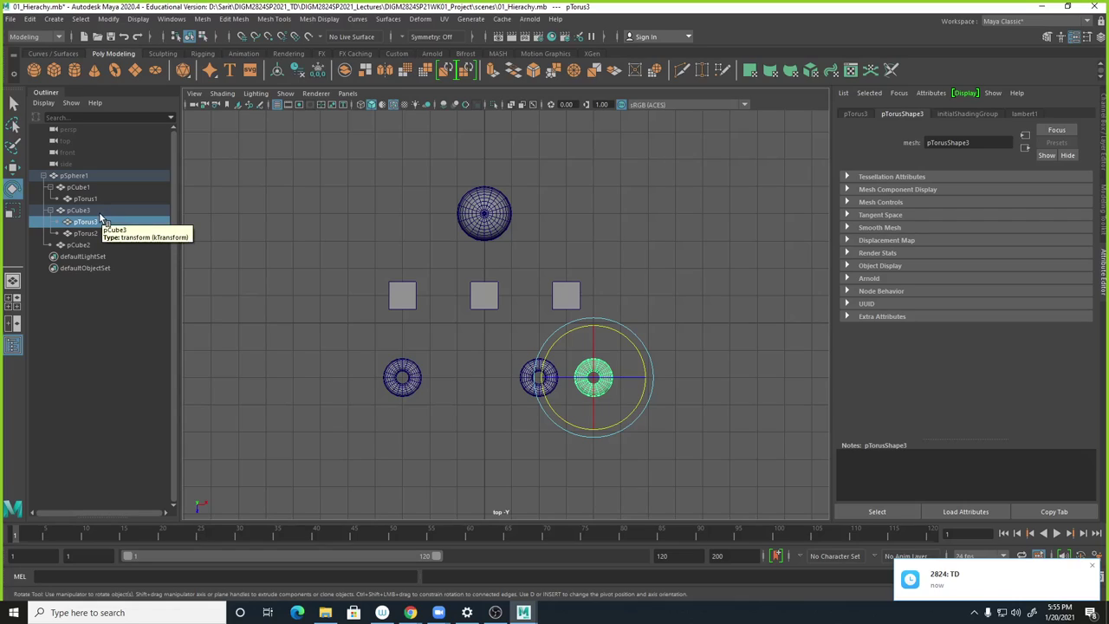
left_click(43, 175)
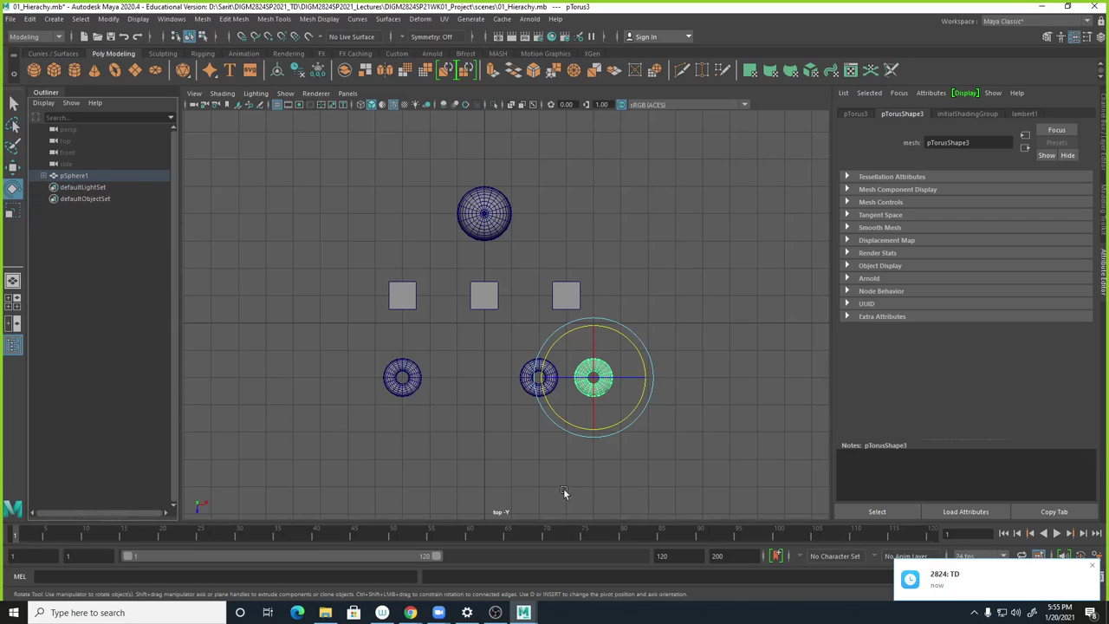
left_click(708, 461)
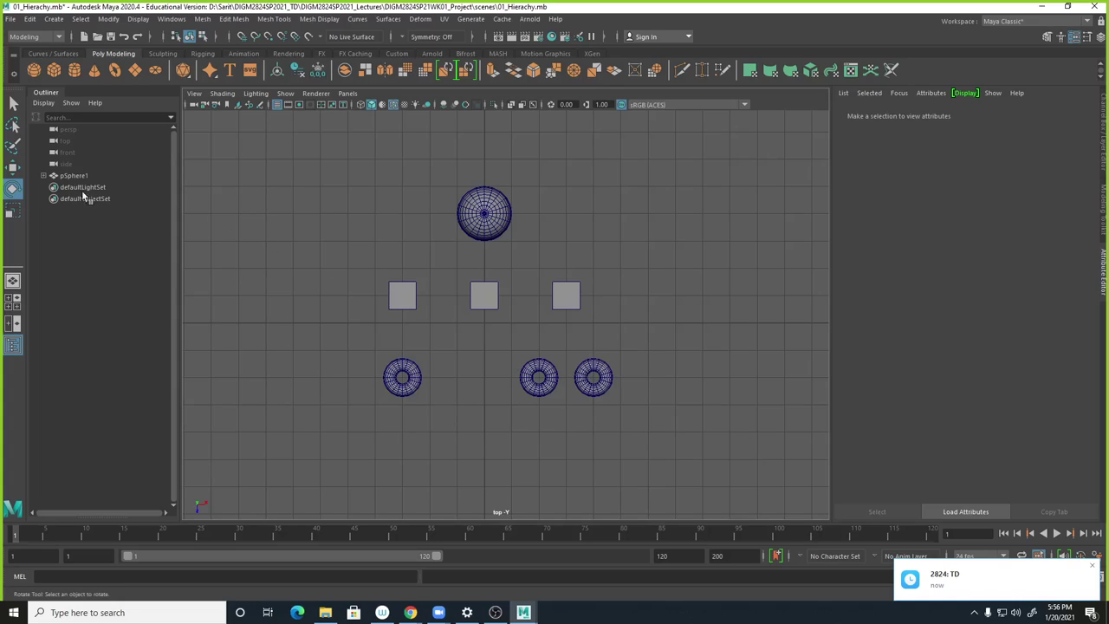
Rotate pCube3 and pCube1 separately by about -24 degrees around Y to test their effect on the tori, undoing each rotation.
left_click(564, 296)
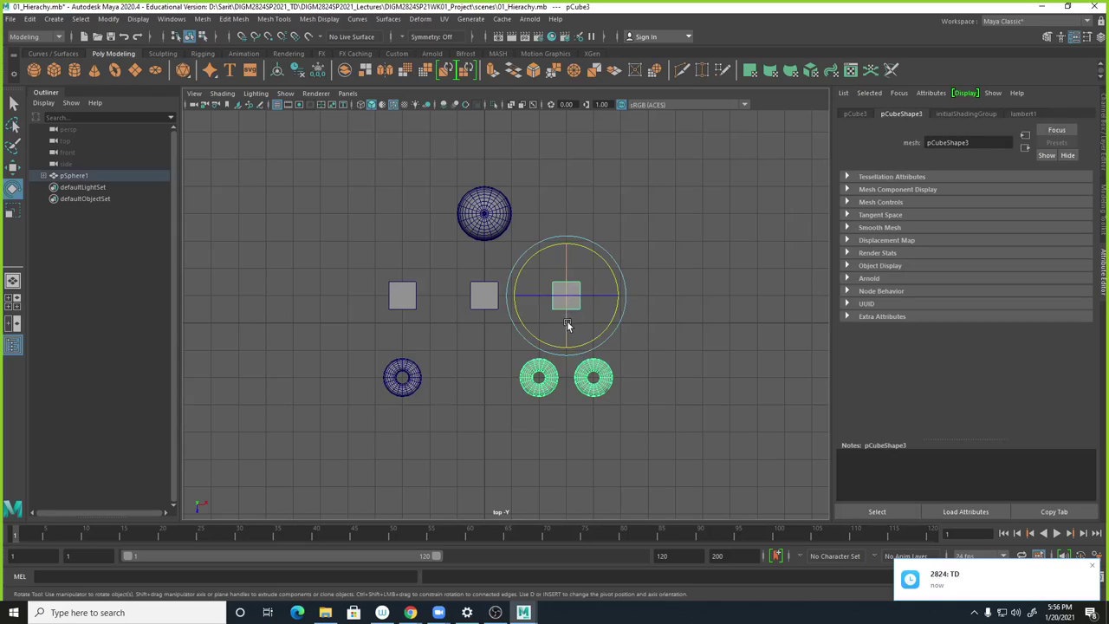
mouse_move(600, 274)
left_mouse_down()
mouse_move(615, 305)
mouse_move(594, 247)
mouse_move(555, 254)
mouse_move(606, 318)
mouse_move(554, 235)
mouse_move(593, 254)
mouse_move(609, 292)
mouse_move(589, 283)
left_mouse_up()
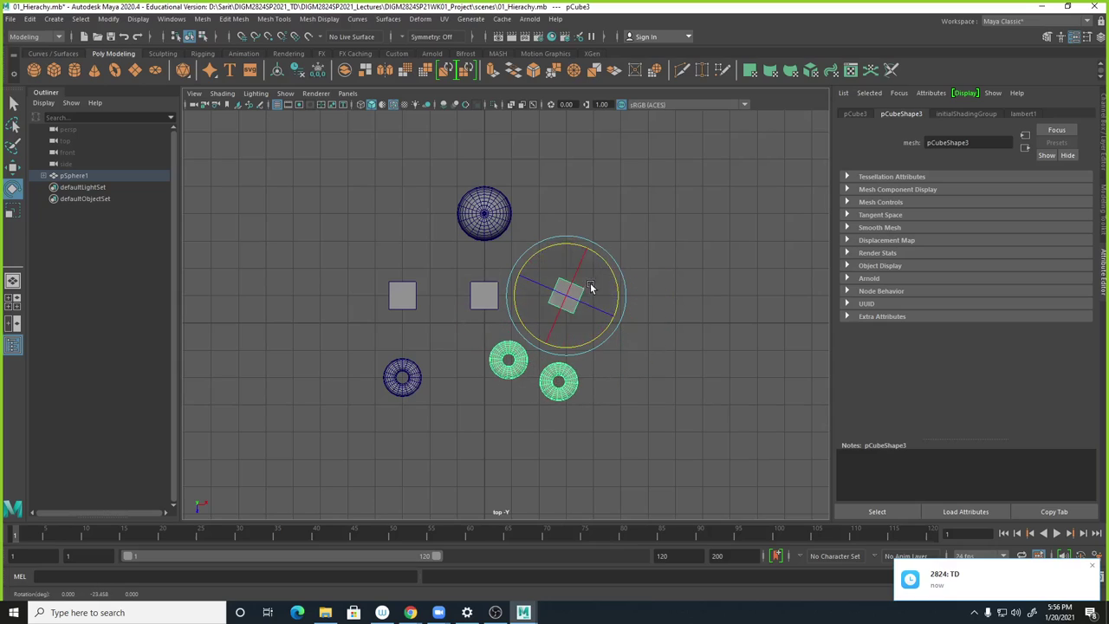
key("ctrl+z")
left_click(402, 296)
left_click_drag(448, 272, 510, 323)
key("ctrl+z")
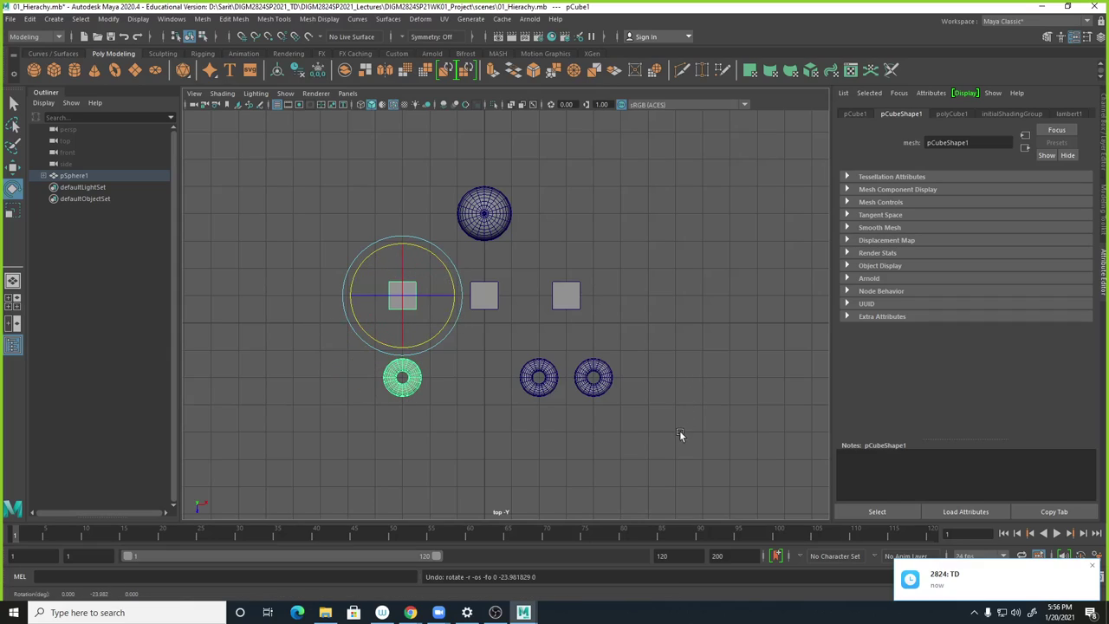
left_click(230, 193)
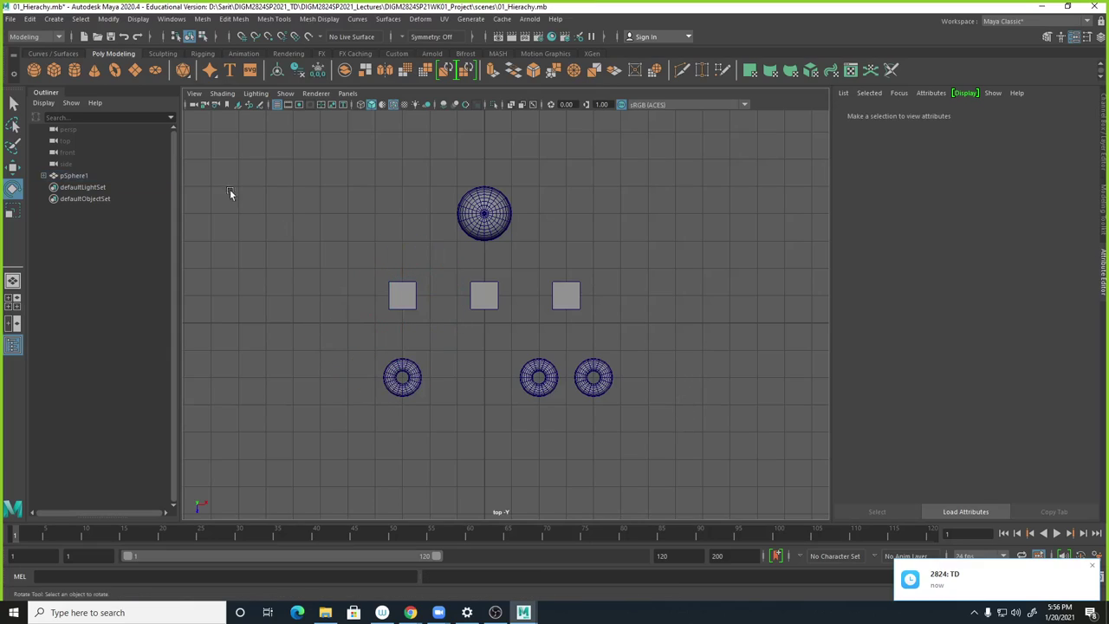
Create a polygon cone and set its Rotate X to -90 so it points toward the sphere in the top view.
left_click(96, 70)
left_click_drag(485, 362, 490, 307)
left_click(1104, 107)
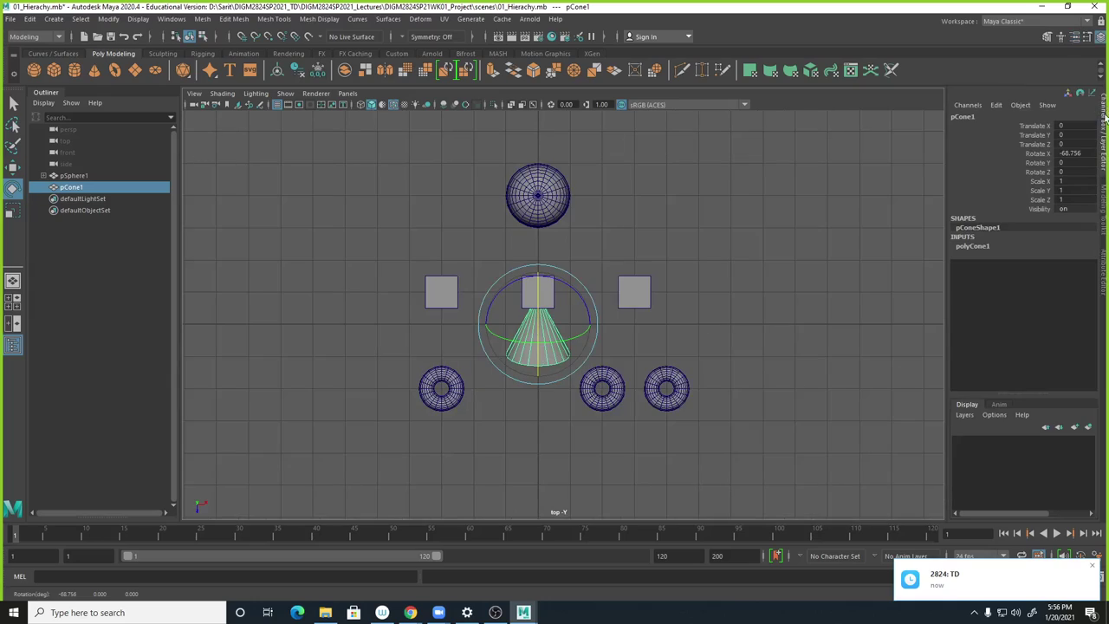
left_click(1090, 153)
type("-90")
key("Return")
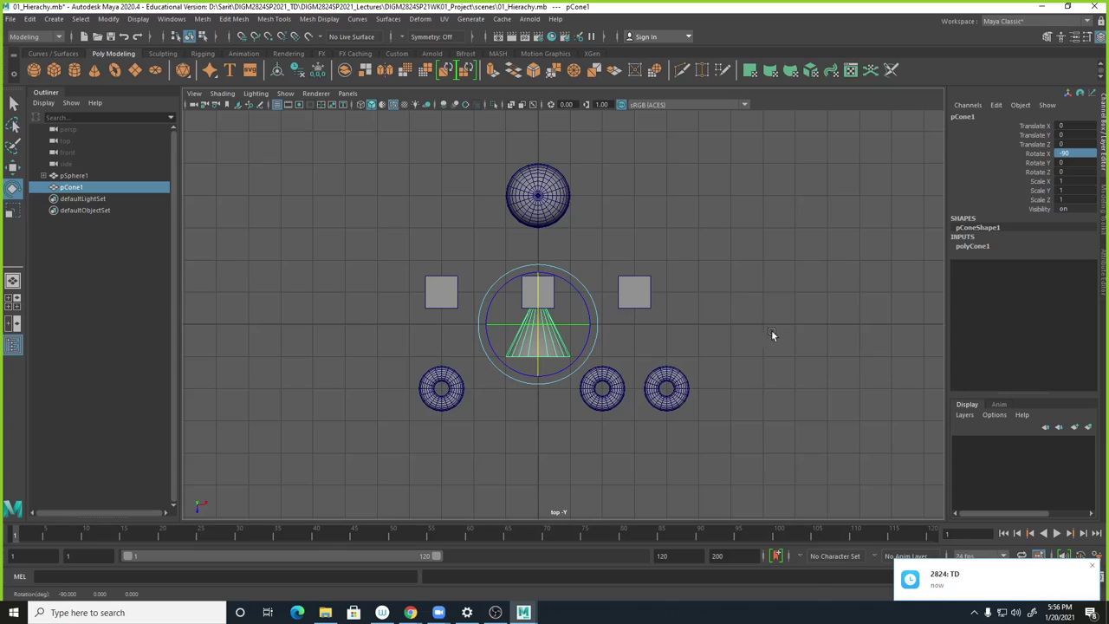
Move the cone below the tori to Translate X 5, Z 4 with grid snapping, and scale it uniformly to about 0.347.
key("w")
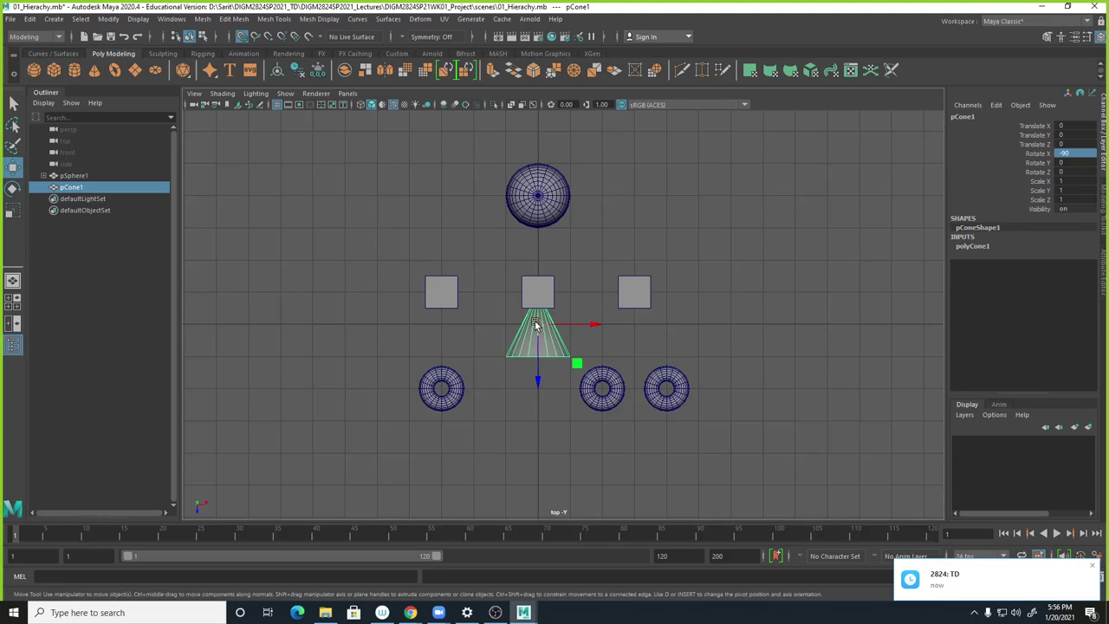
left_click_drag(533, 334, 706, 466)
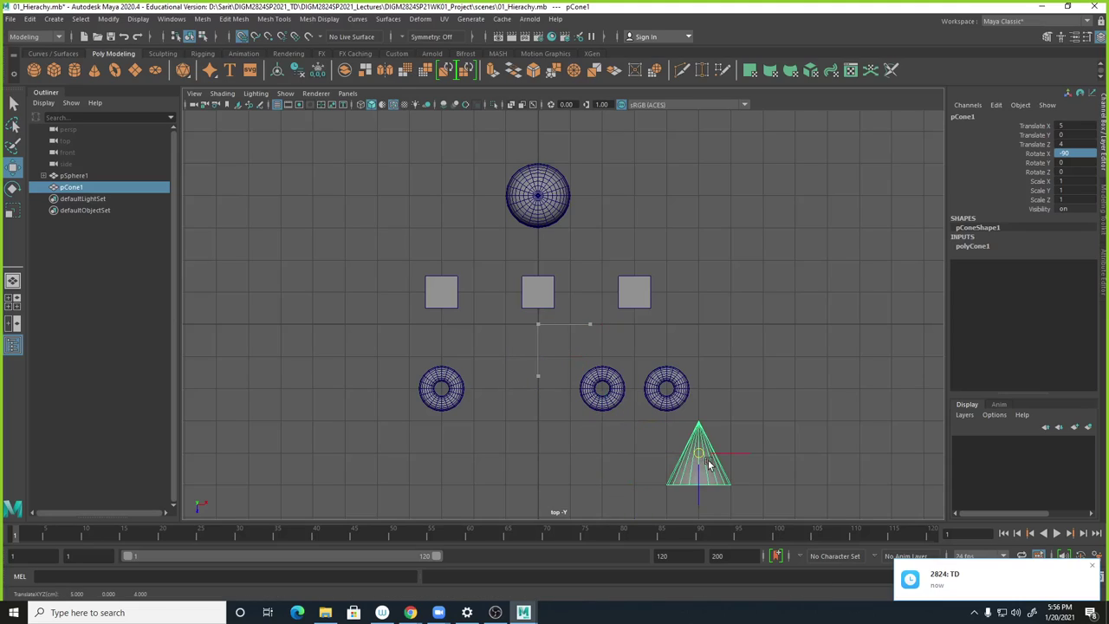
key("r")
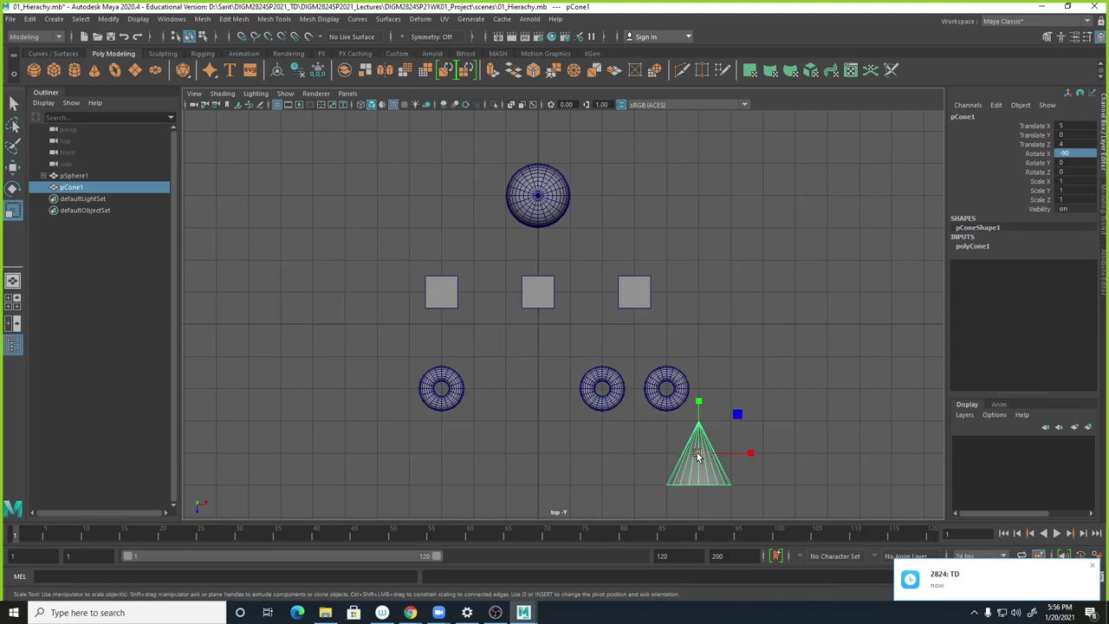
left_click_drag(698, 452, 657, 417)
Duplicate the small cone and place the copy beside it at Translate X 4.
key("ctrl+d")
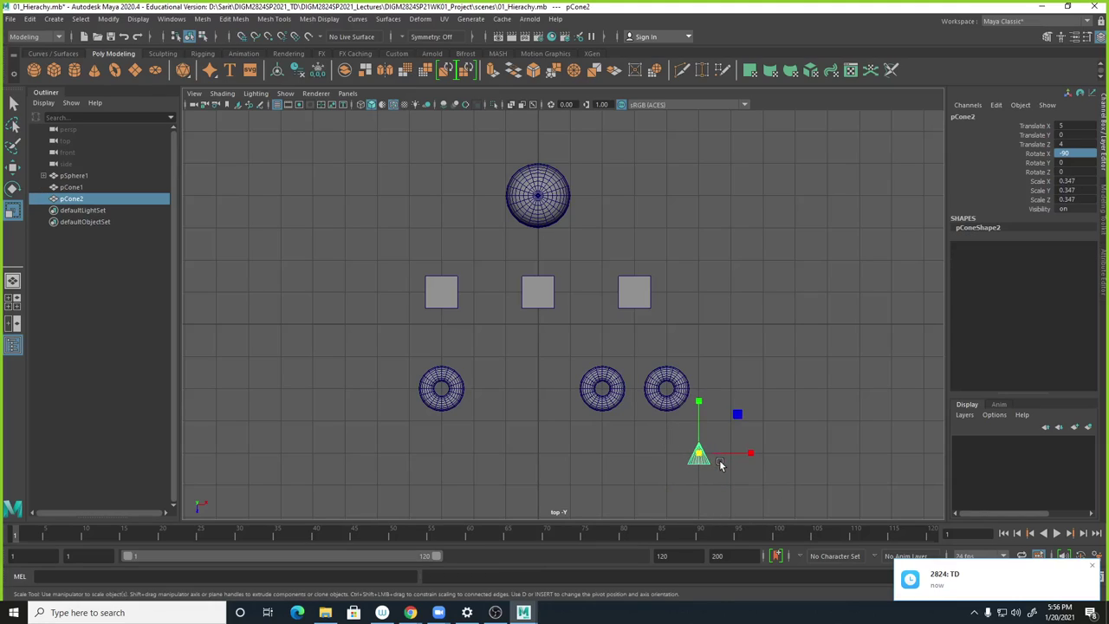
key("w")
left_click_drag(743, 453, 664, 453)
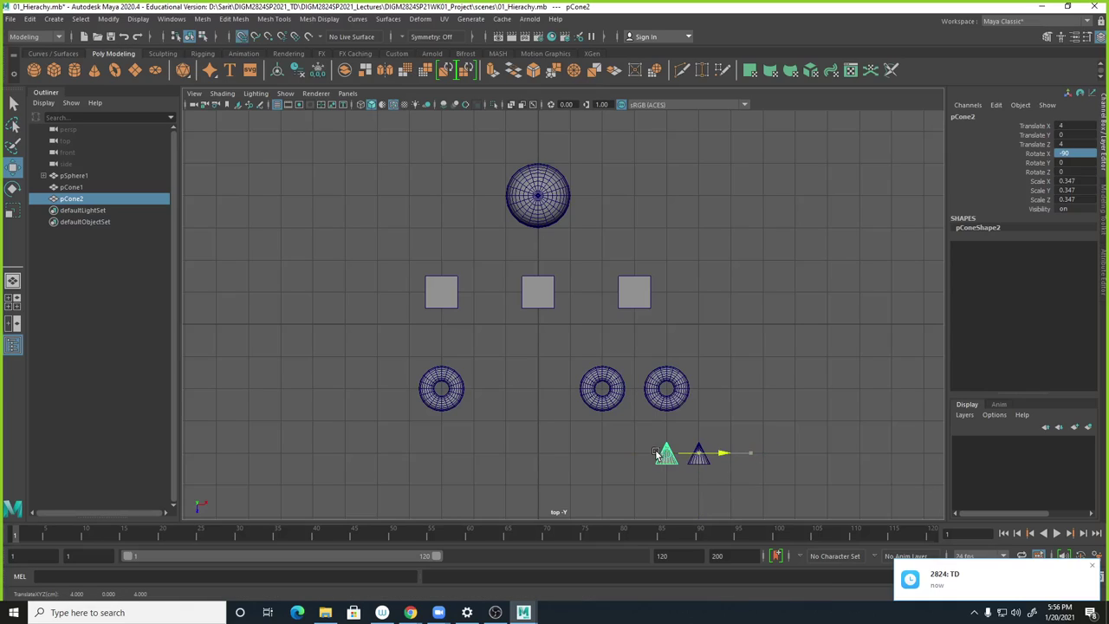
Parent both cones to pTorus3, and expand the whole pSphere1 hierarchy in the Outliner.
left_click(757, 501)
left_click_drag(731, 483, 655, 465)
left_click(678, 400)
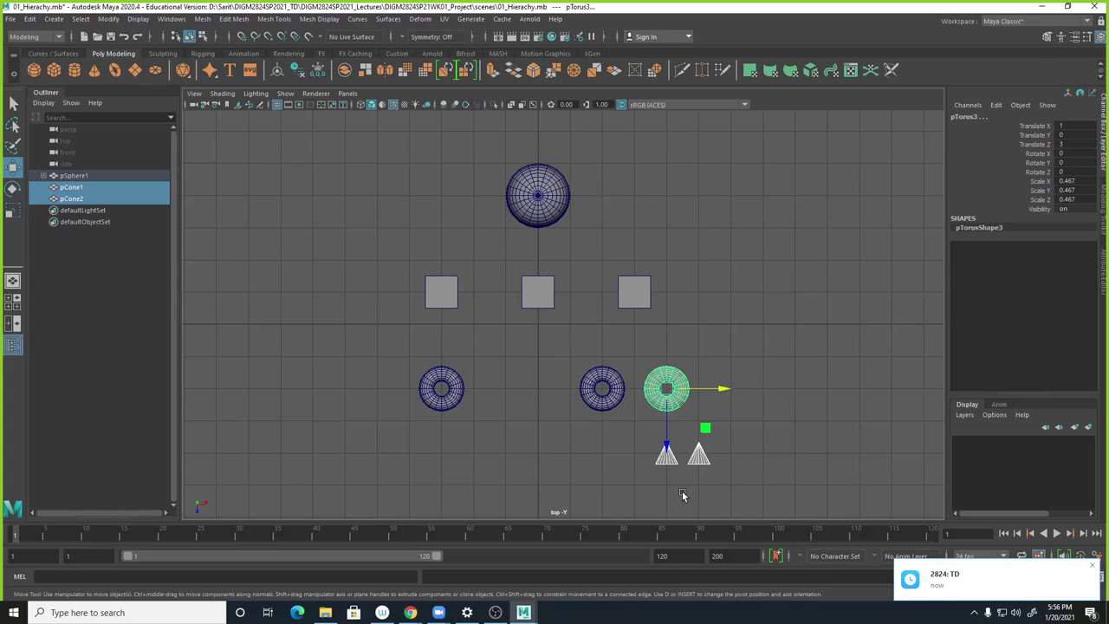
left_click_drag(782, 476, 656, 483)
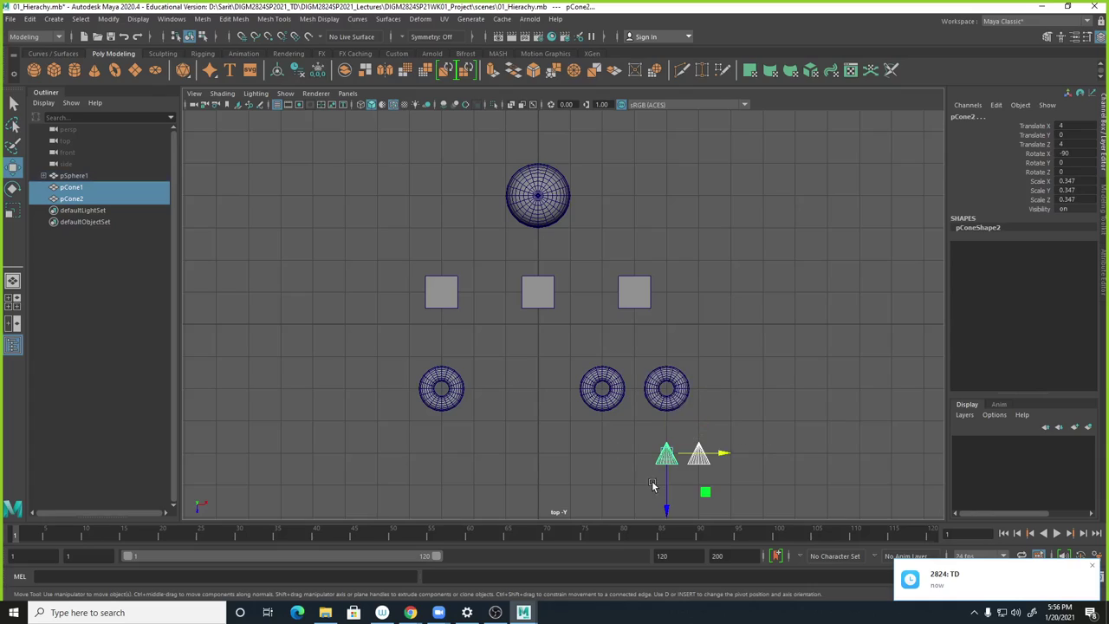
left_click(682, 401, "shift")
key("p")
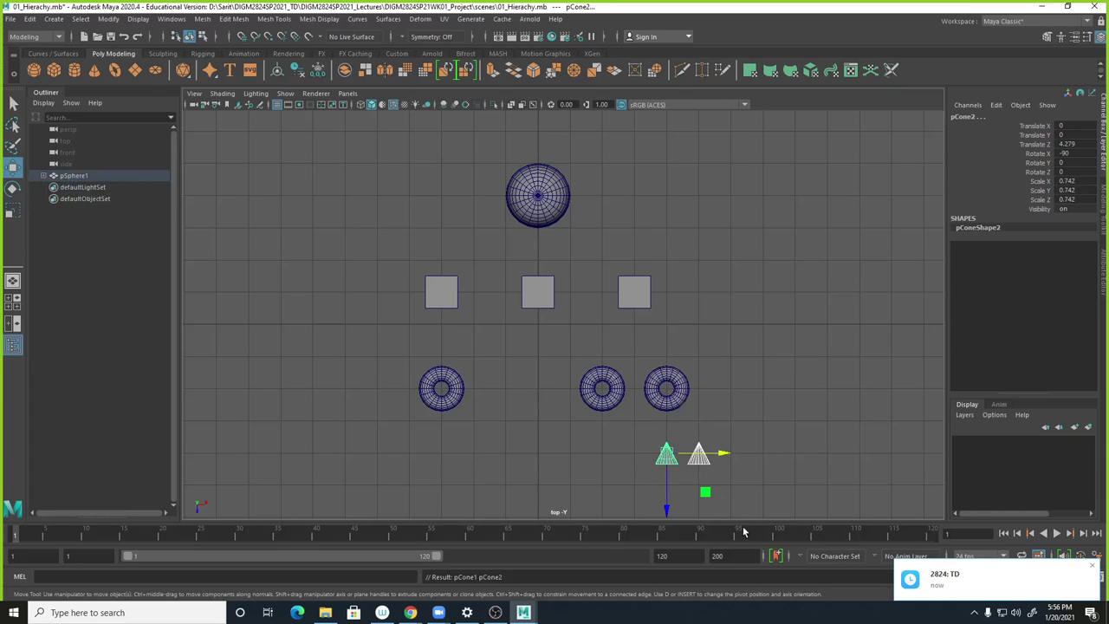
left_click(42, 176, "shift")
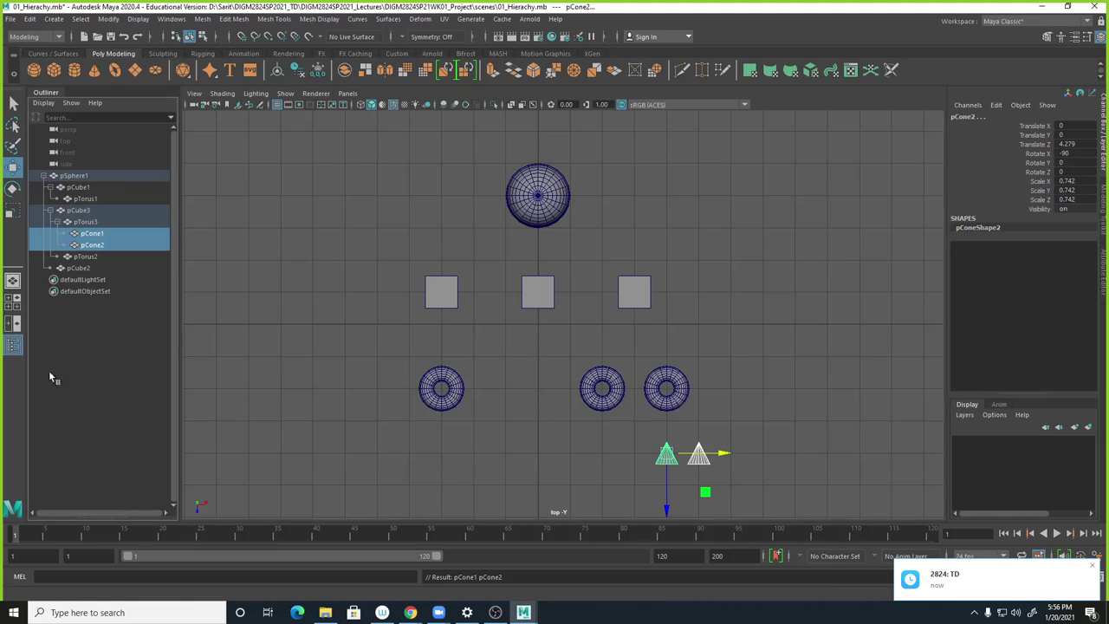
left_click(684, 442)
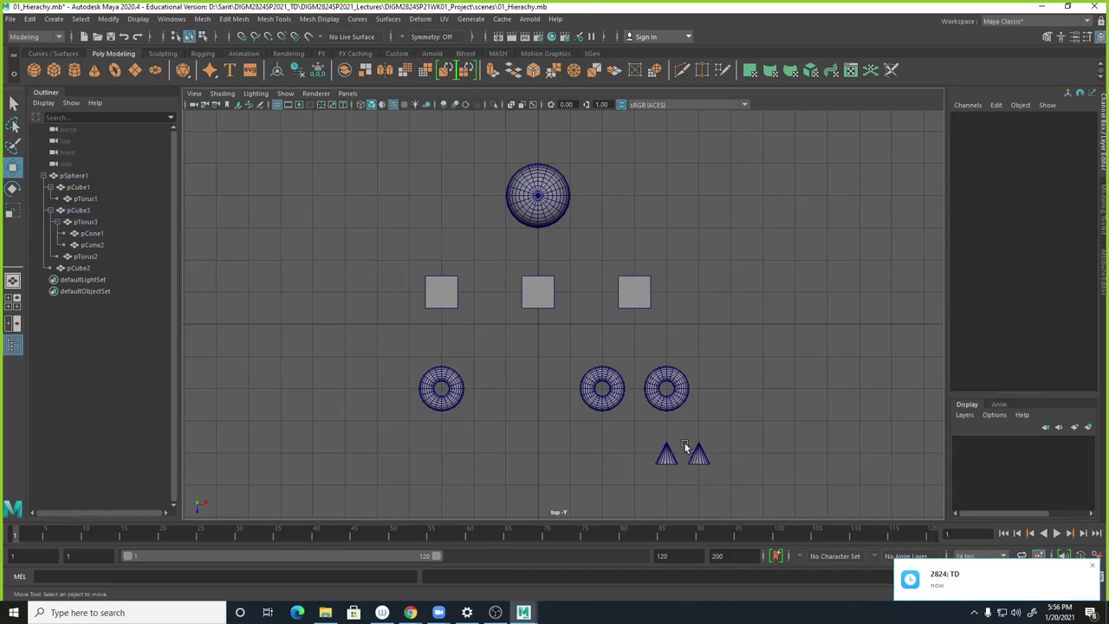
Create a polygon disc and place it below the other objects at Translate X 0, Z 6 with grid snapping.
middle_click_drag(747, 435, 744, 362, "alt")
scroll(545, 380, "down", 2)
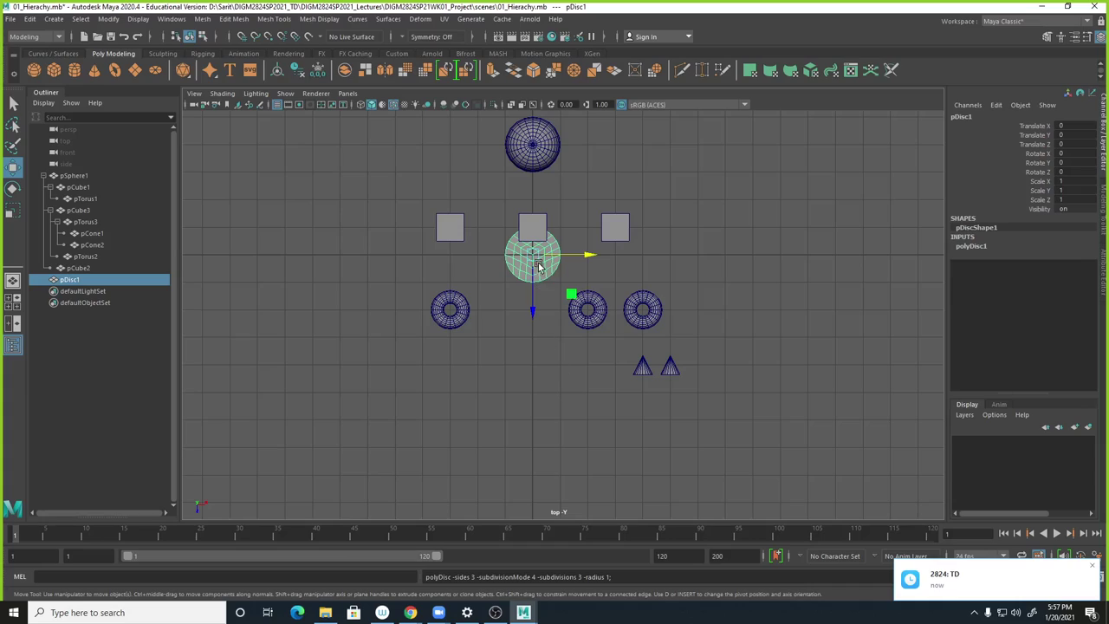
left_click_drag(538, 266, 501, 419)
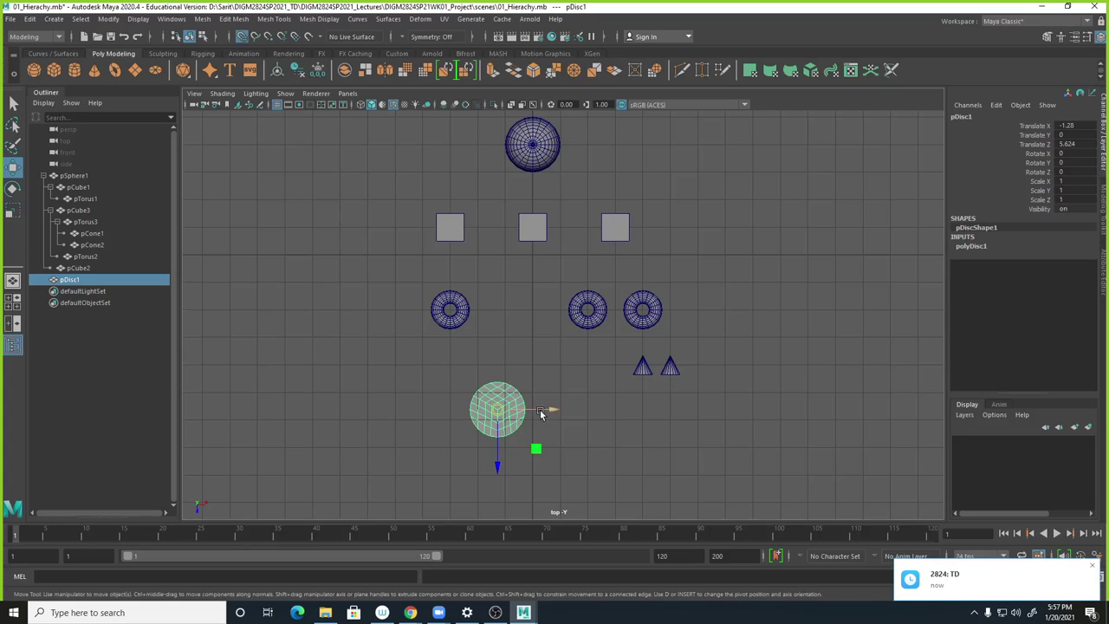
left_click_drag(507, 416, 536, 423)
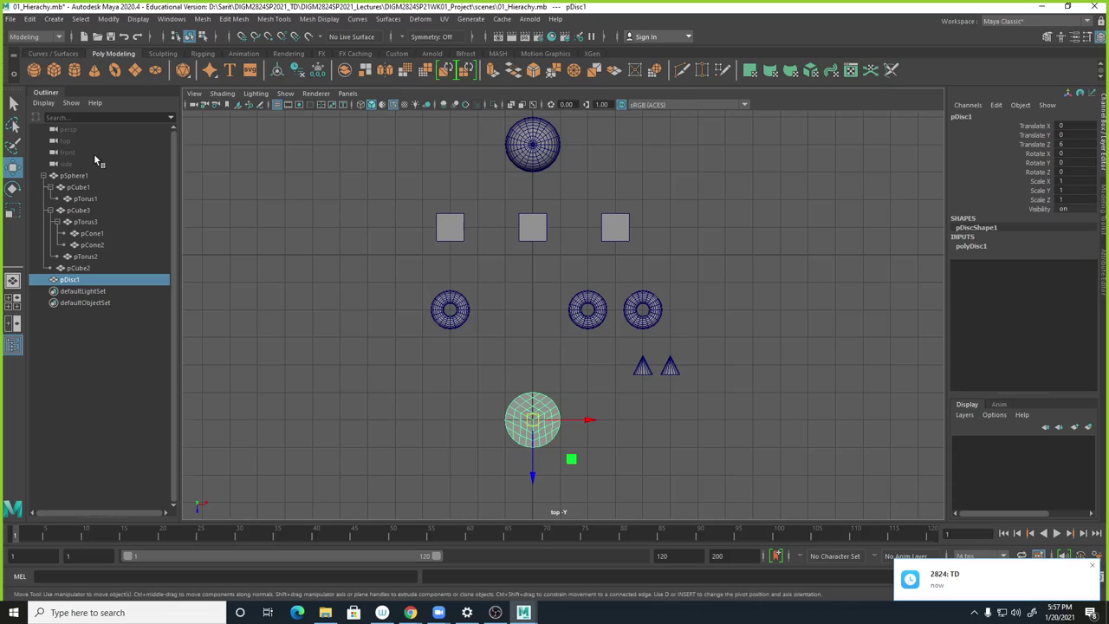
Group pDisc1 on its own, and select the disc and its group in turn to compare their pivots.
left_click(30, 19)
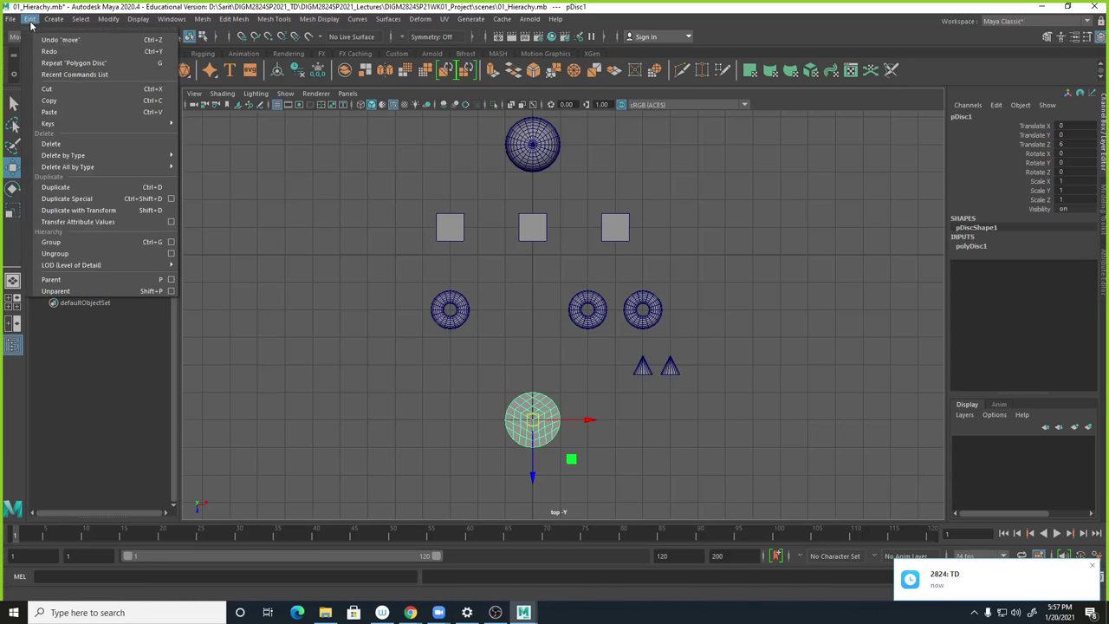
left_click(53, 243)
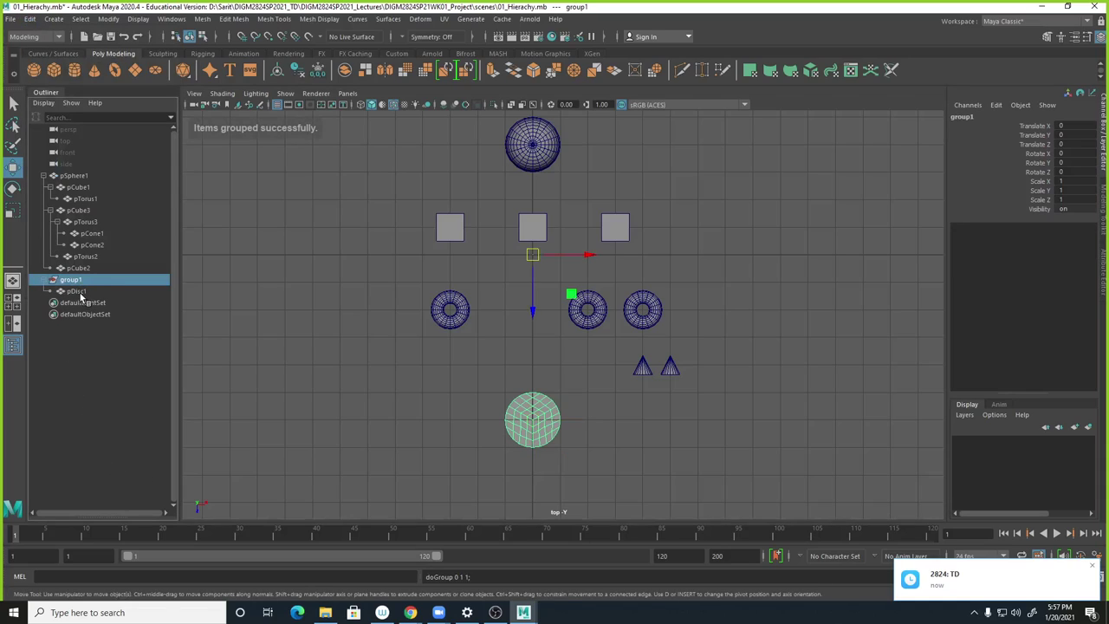
left_click(78, 294)
left_click(73, 281)
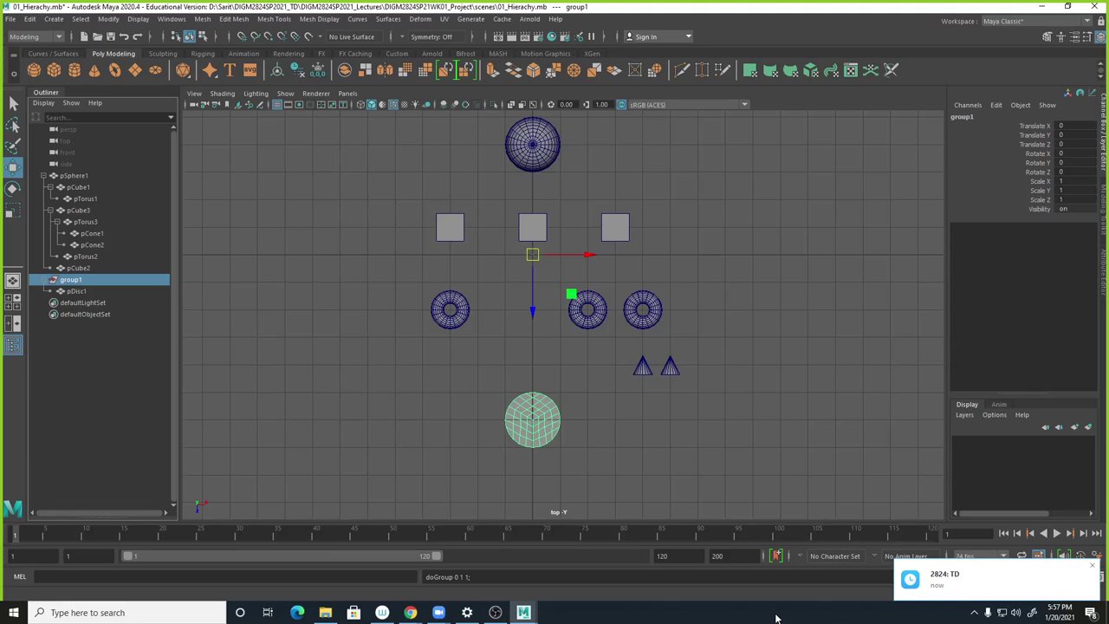
left_click(559, 449)
left_click(539, 437)
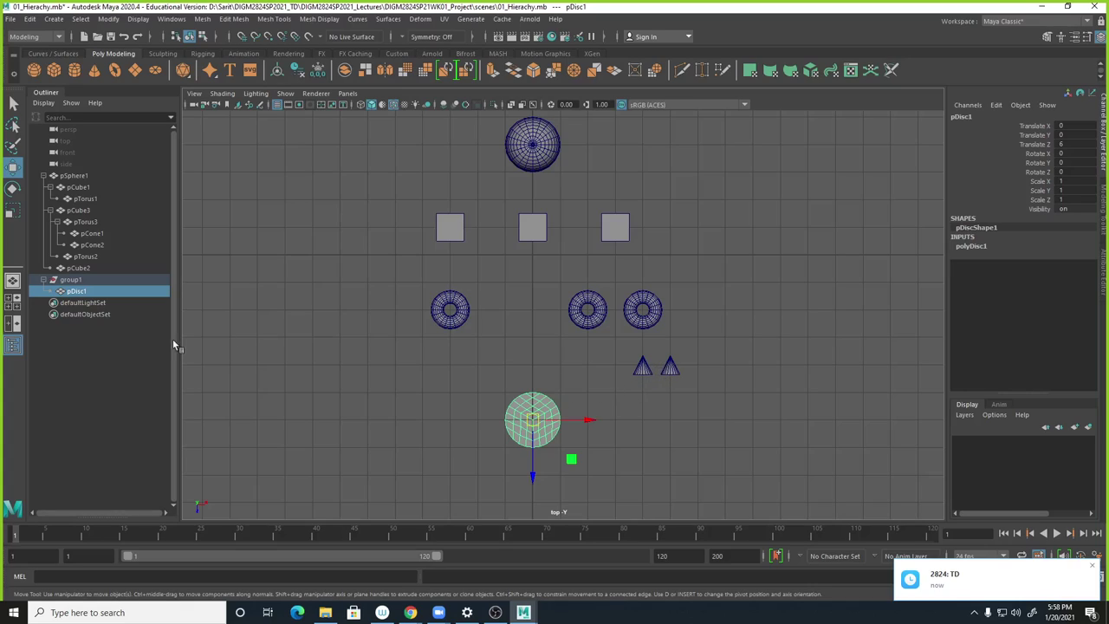
Move group1's pivot along Z to 2, leaving pDisc1 in place, and exit pivot editing.
left_click(75, 281)
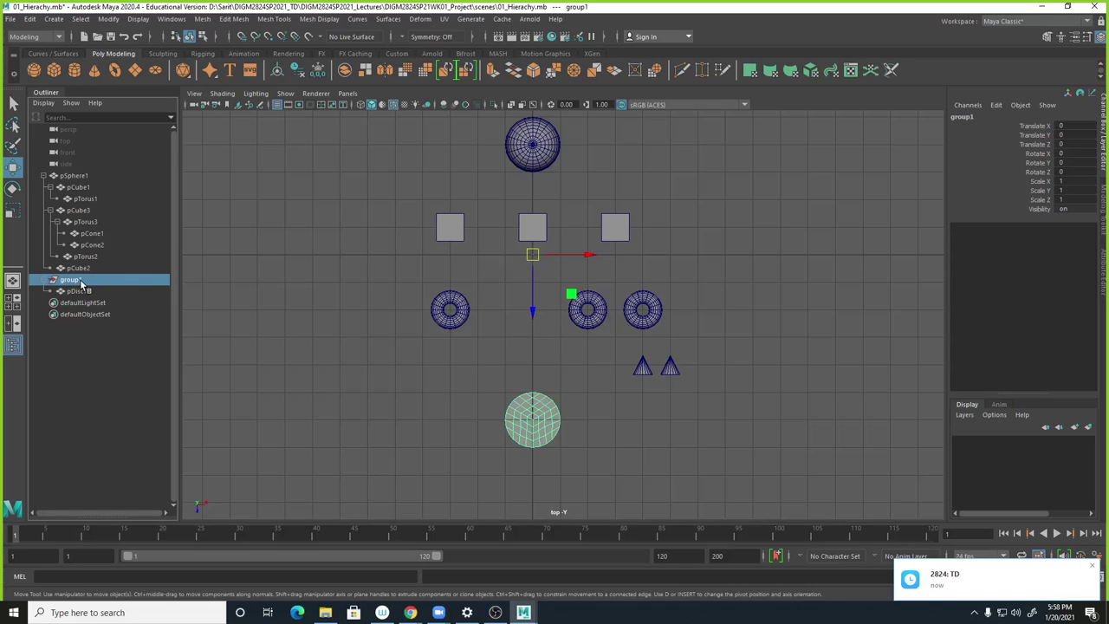
key("d")
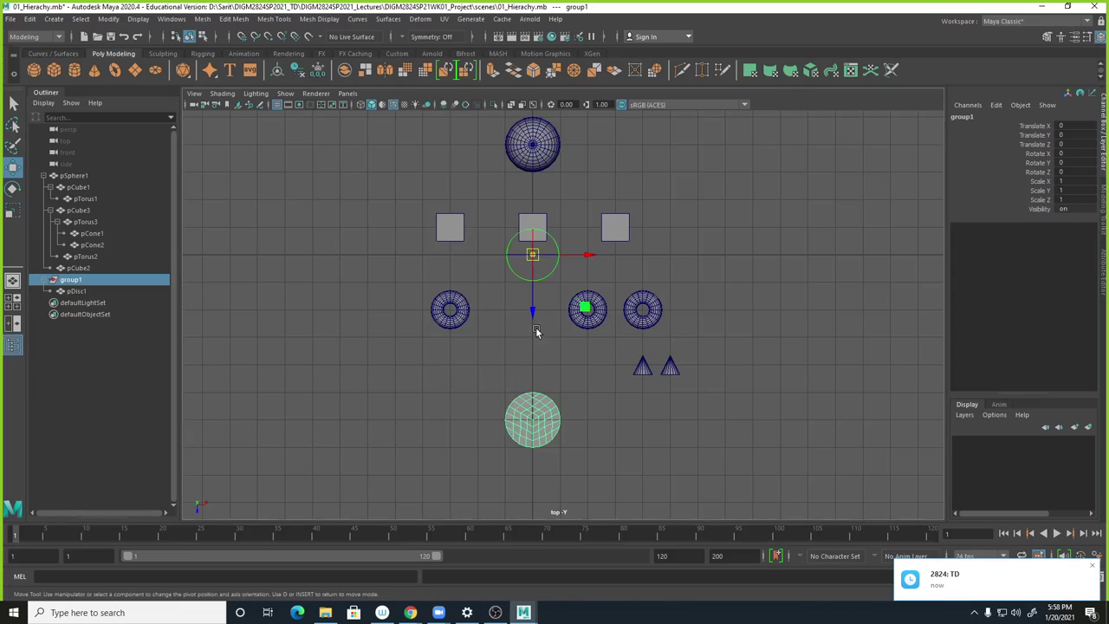
key("v")
left_click_drag(530, 310, 528, 422)
key("ctrl+z")
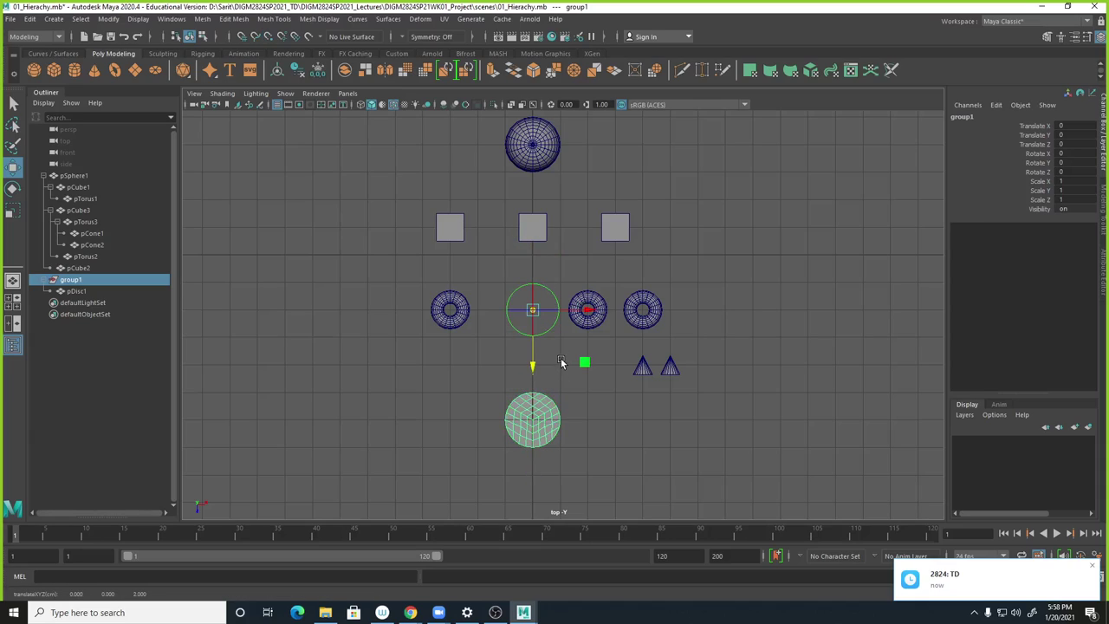
key("d")
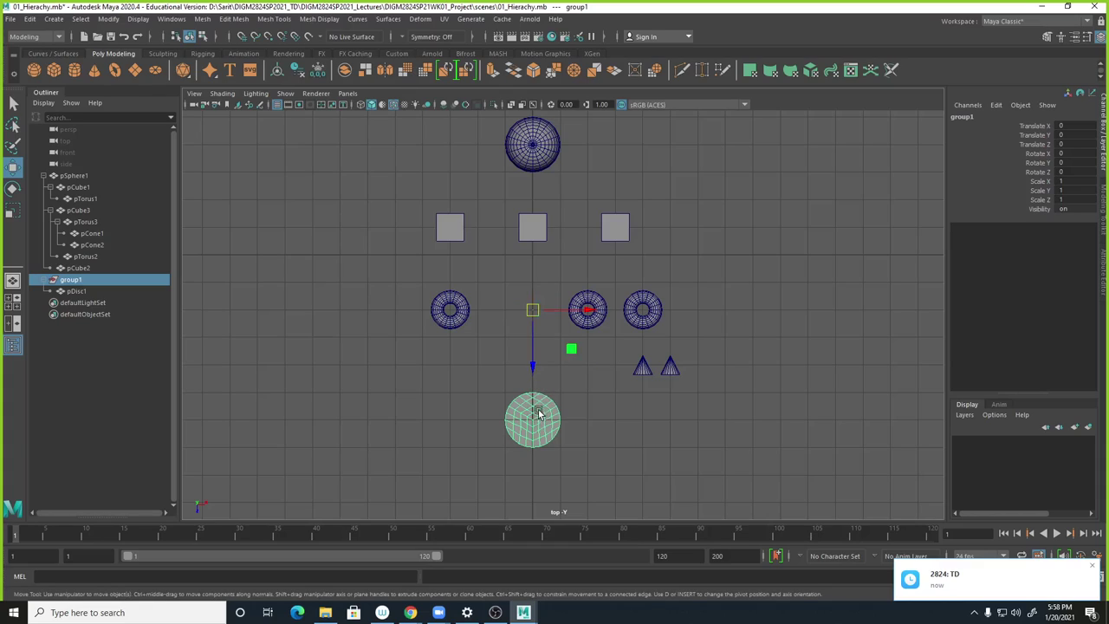
Bake group1's pivot into its transform and center the pivot on the disc.
left_click(108, 19)
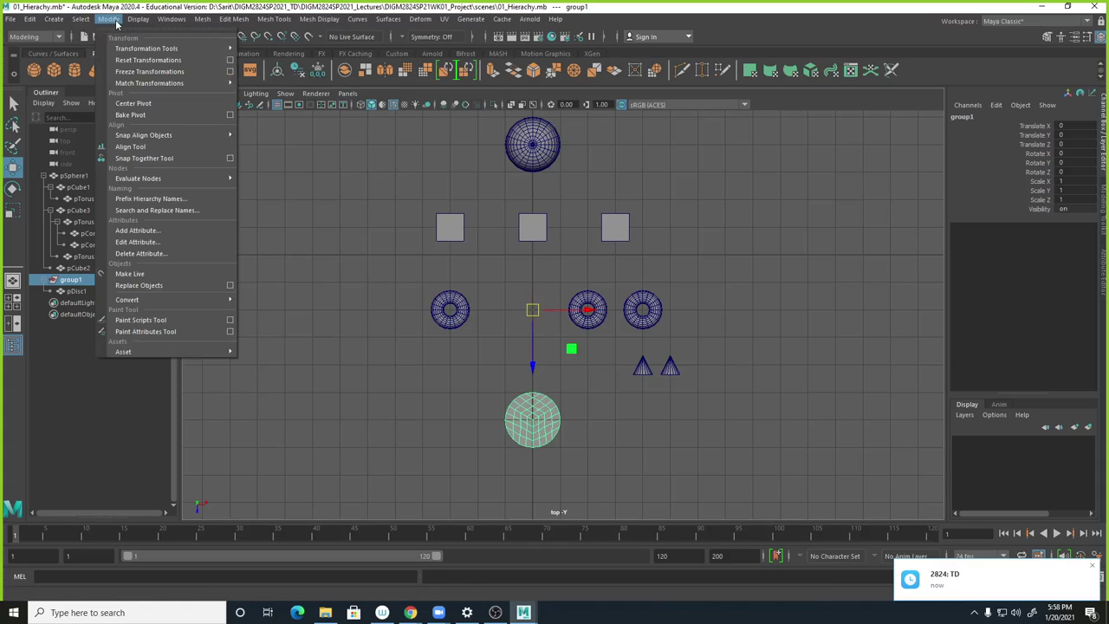
left_click(151, 116)
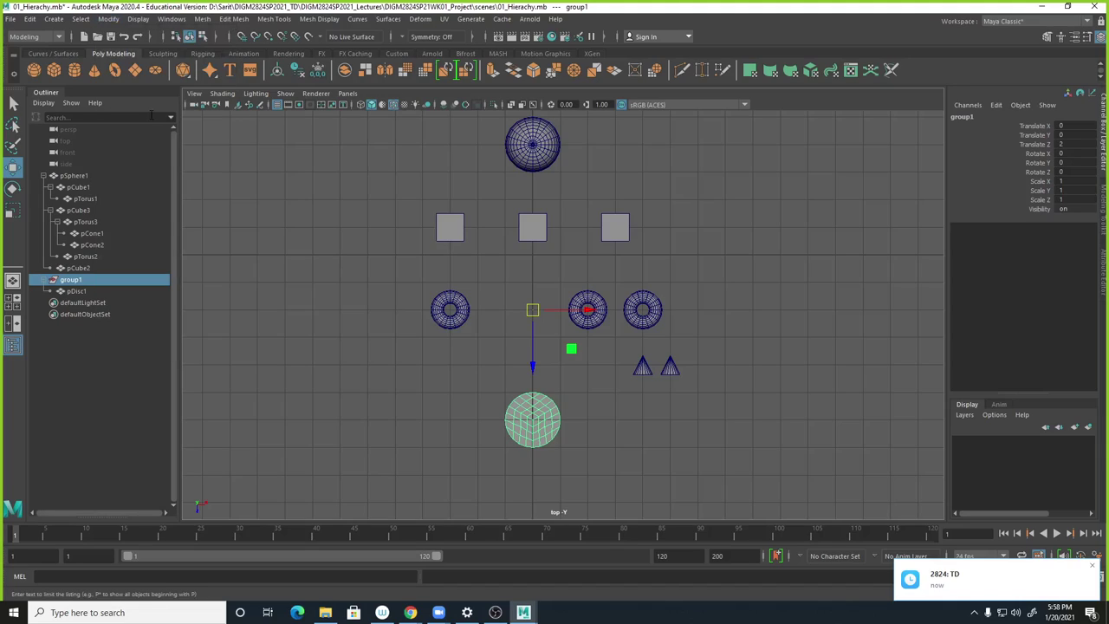
left_click(112, 21)
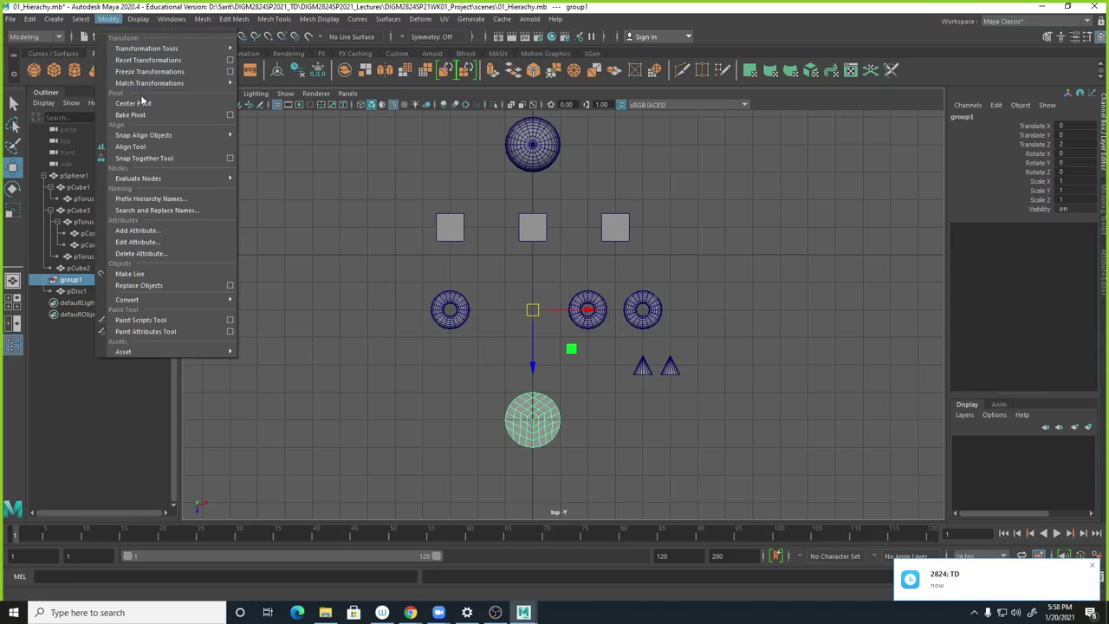
left_click(142, 106)
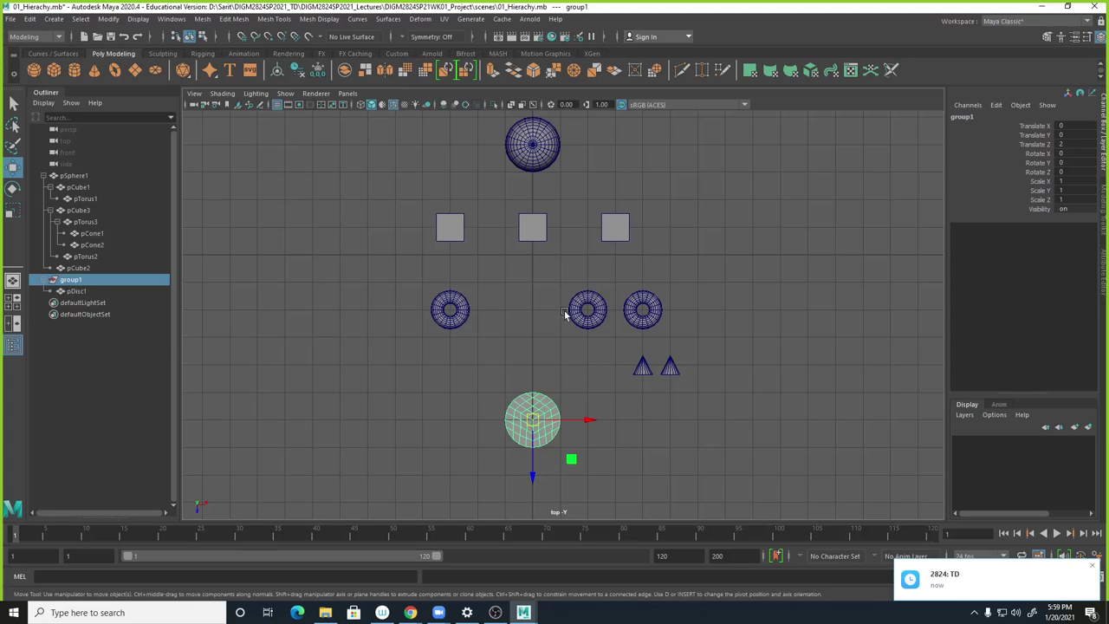
Parent group1 to pCube2, expand it in the Outliner, and check the hierarchy by selecting pDisc1, group1 and pSphere1.
left_click(532, 229)
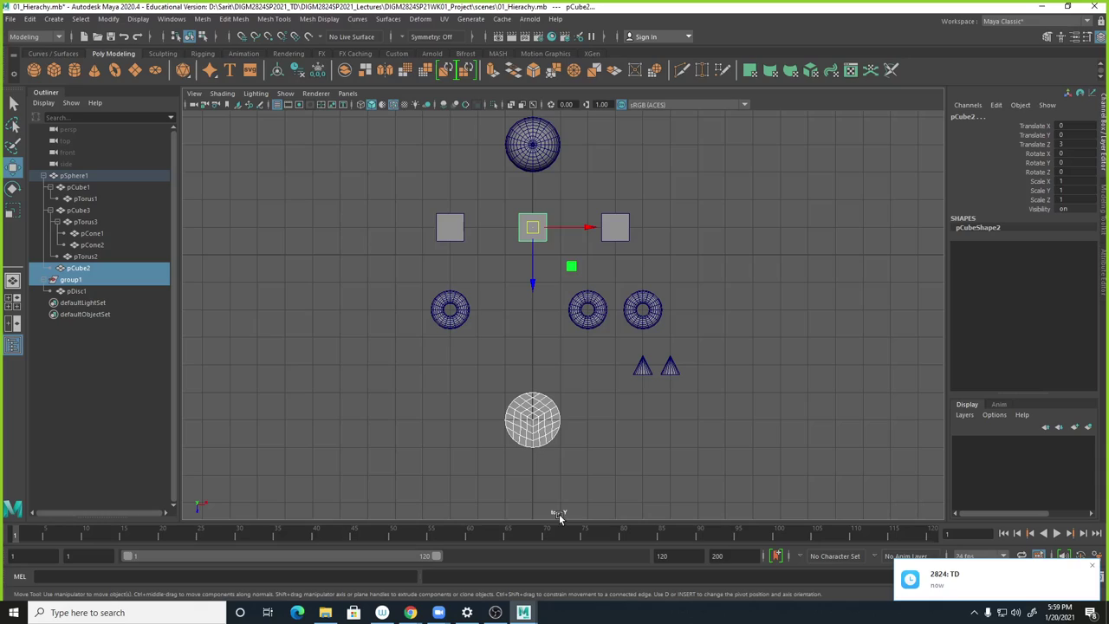
key("p")
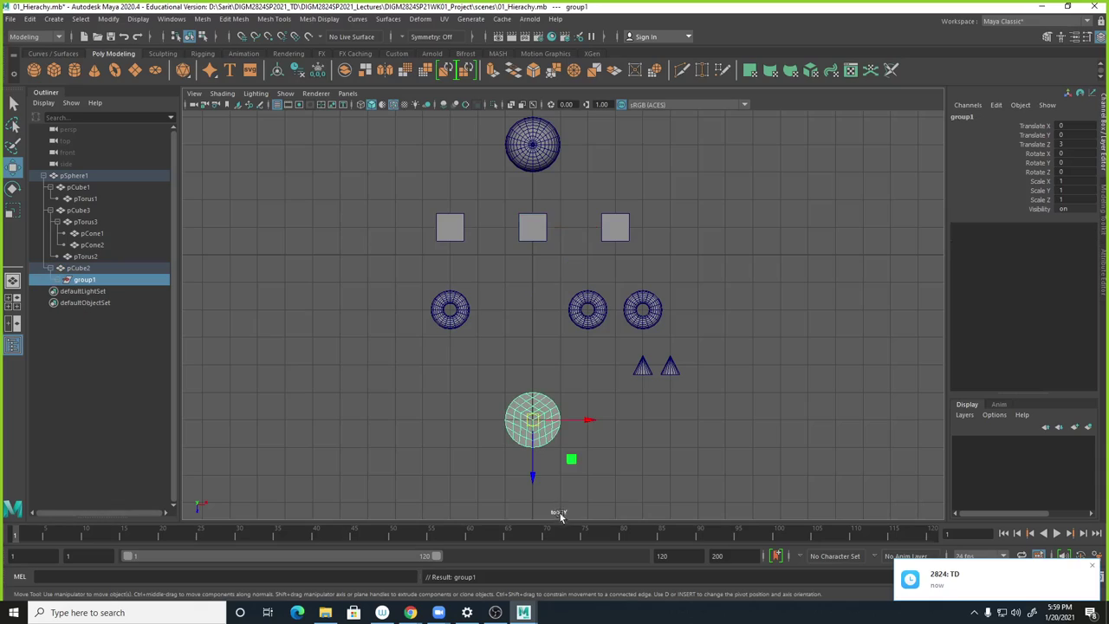
left_click(67, 279)
left_click(90, 291)
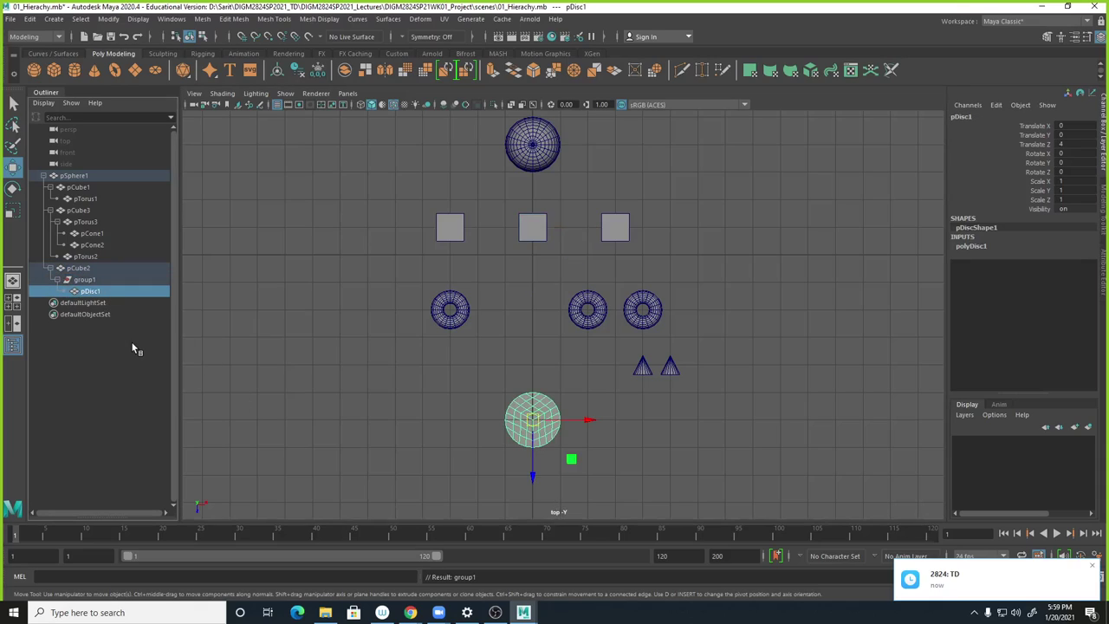
left_click(108, 280)
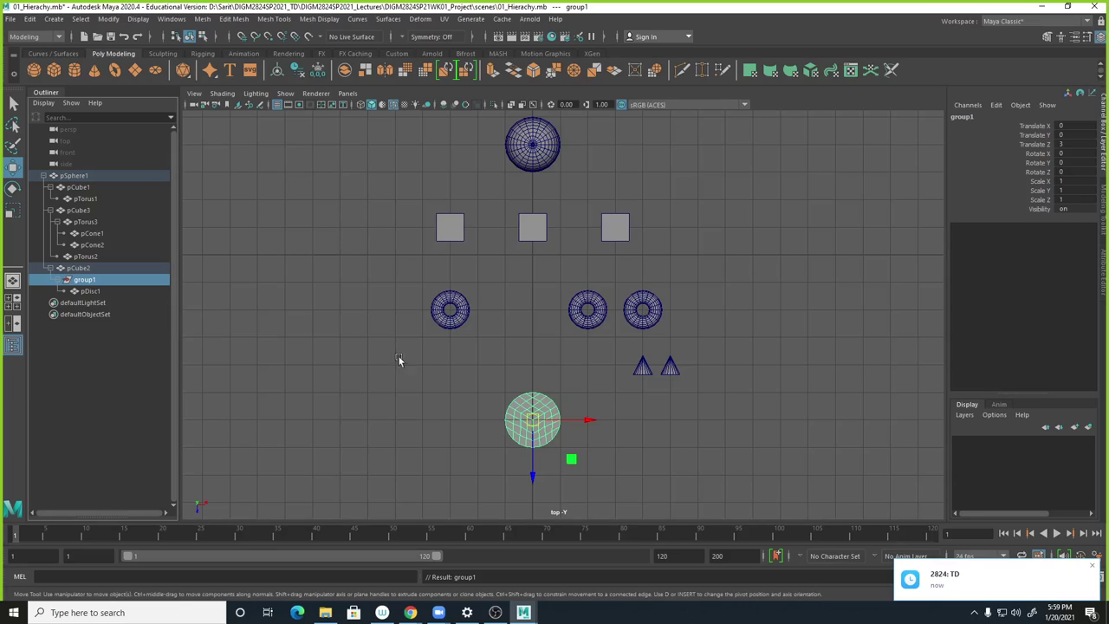
left_click(498, 143)
left_click(528, 145)
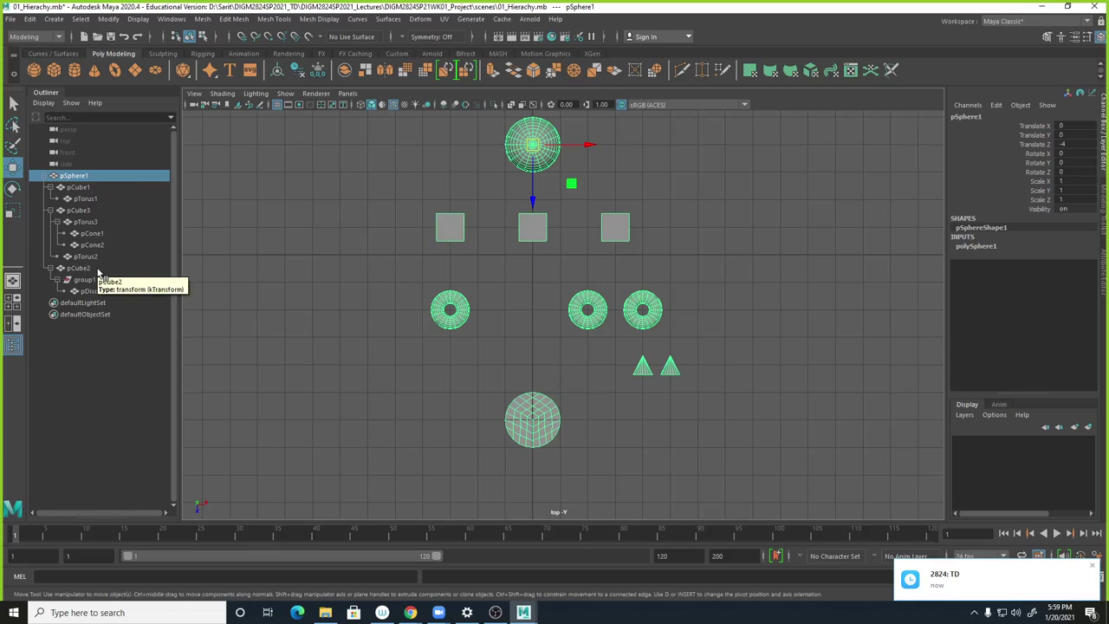
left_click(717, 354)
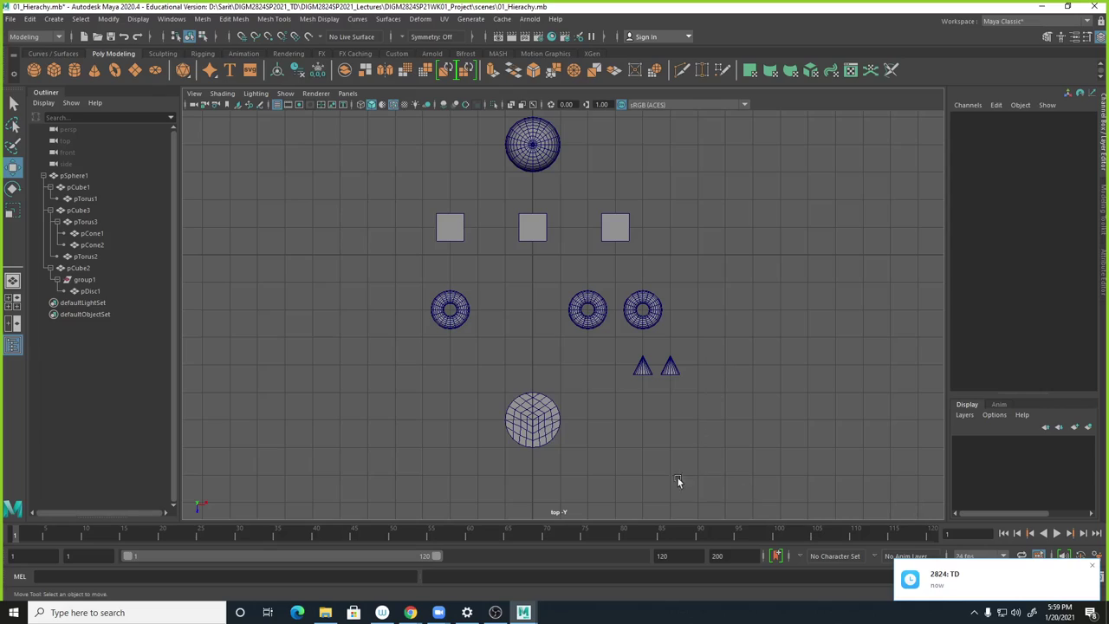
Unparent group1 from pCube2.
left_click(84, 282)
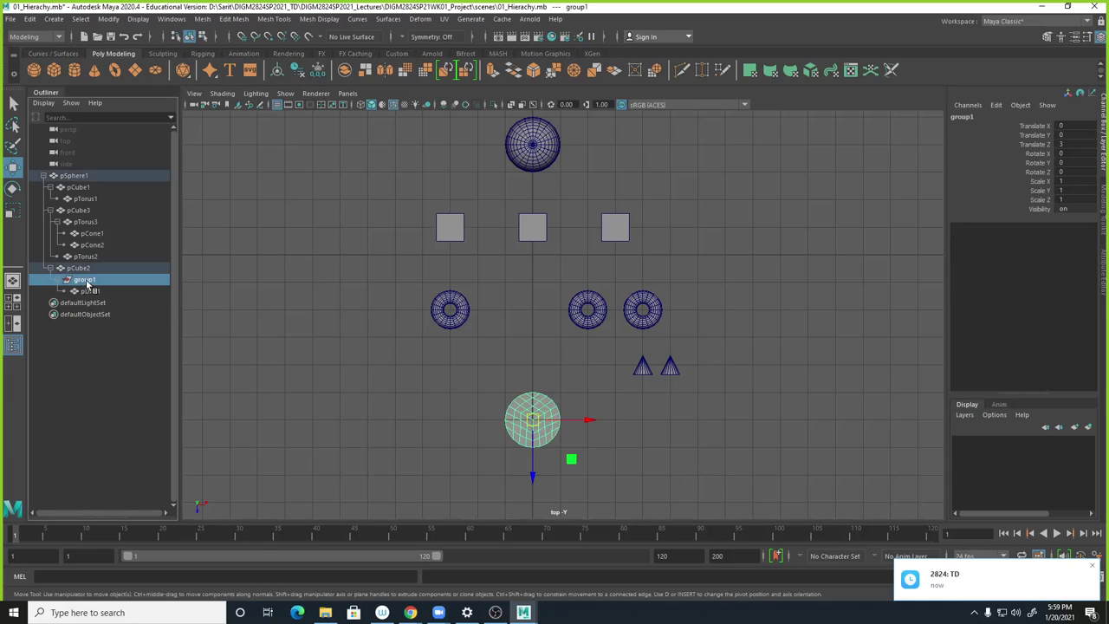
left_click(29, 19)
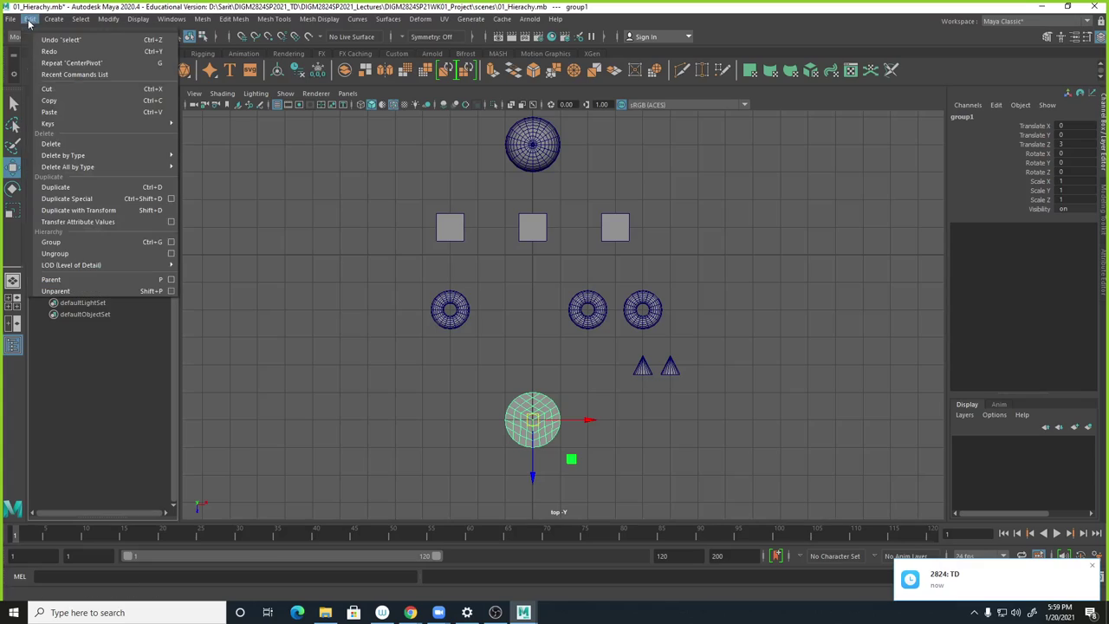
left_click(60, 290)
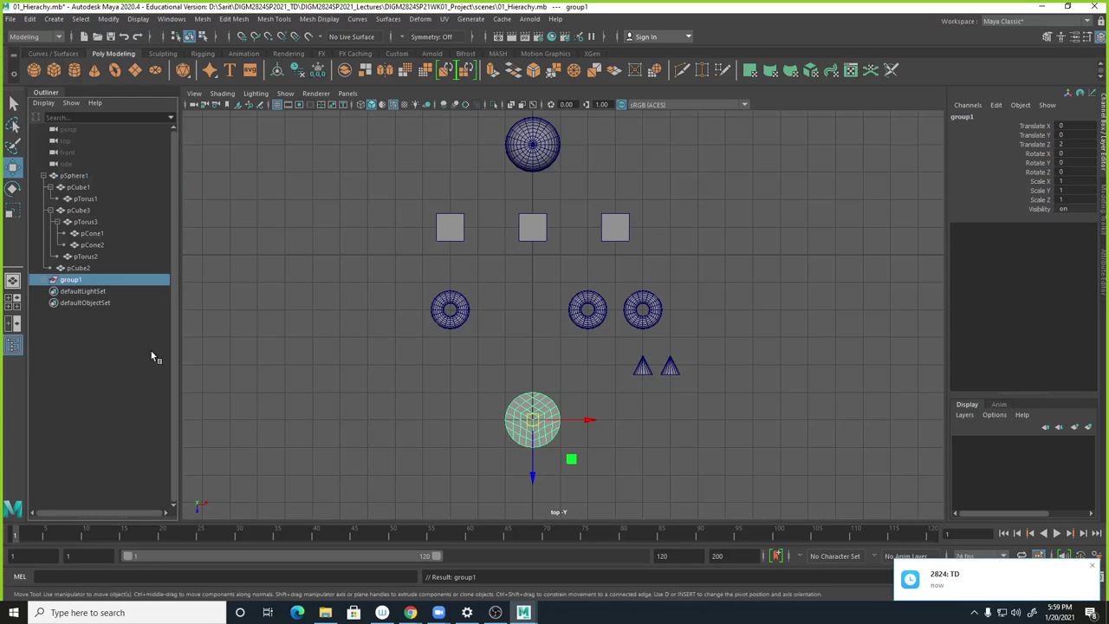
middle_click_drag(71, 277, 524, 511)
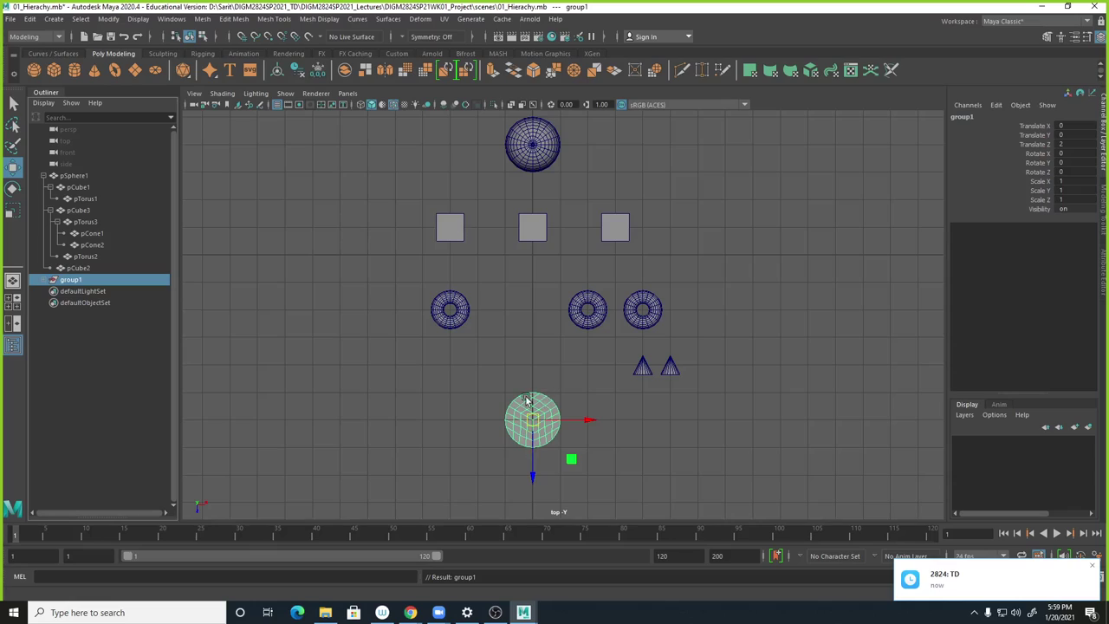
Try ungrouping pCube3 with its torus children collapsed in the Outliner, and undo the ungroup.
left_click(50, 211)
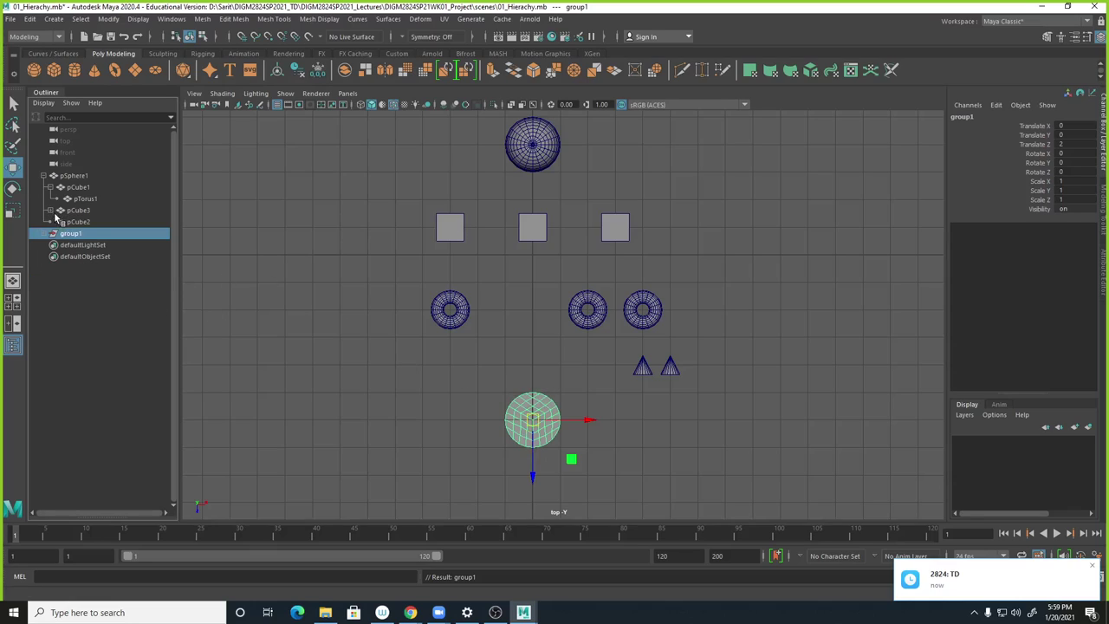
left_click(86, 216)
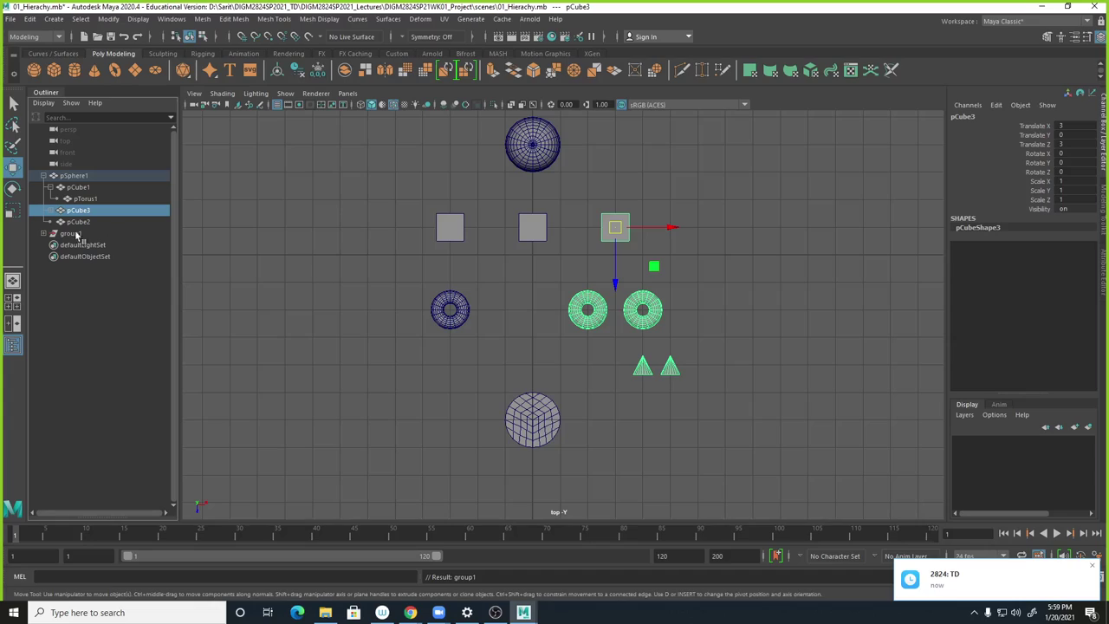
left_click(52, 211)
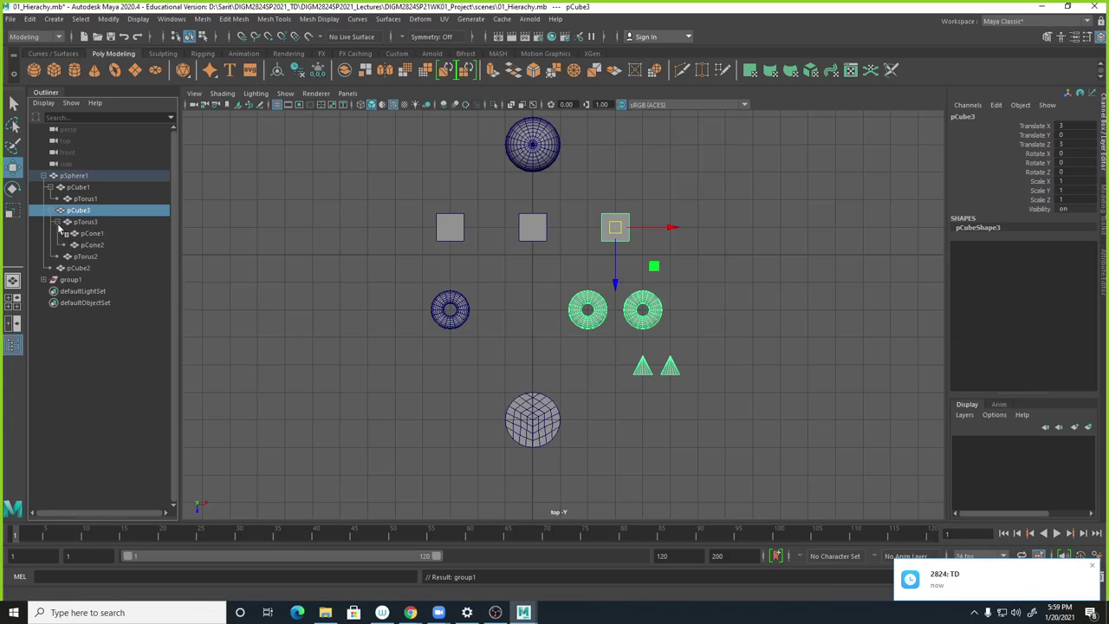
left_click(56, 222)
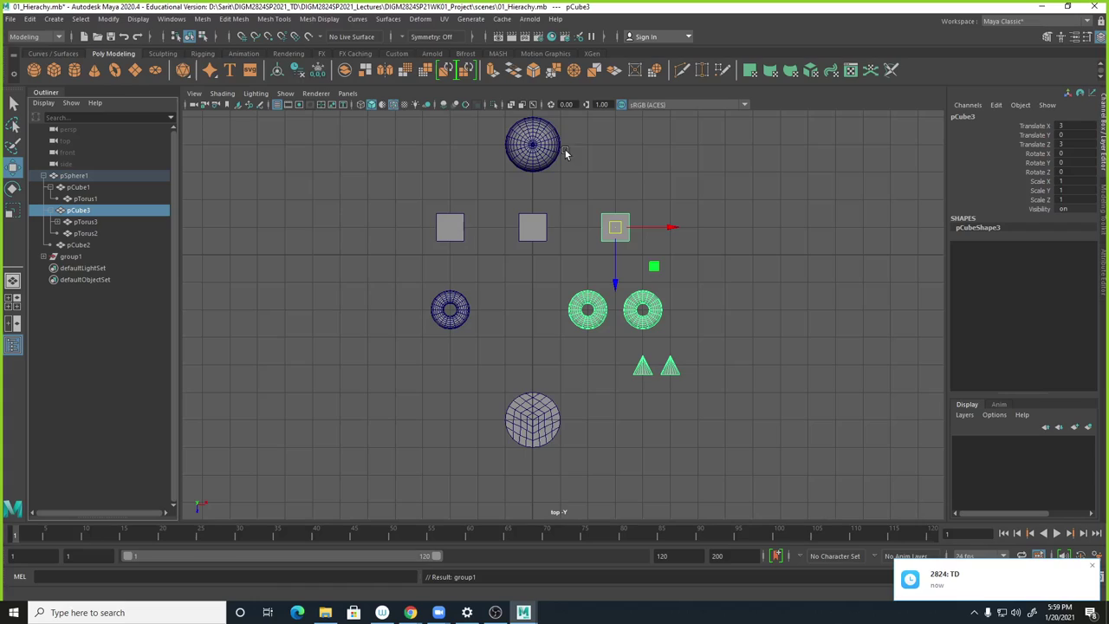
left_click(29, 18)
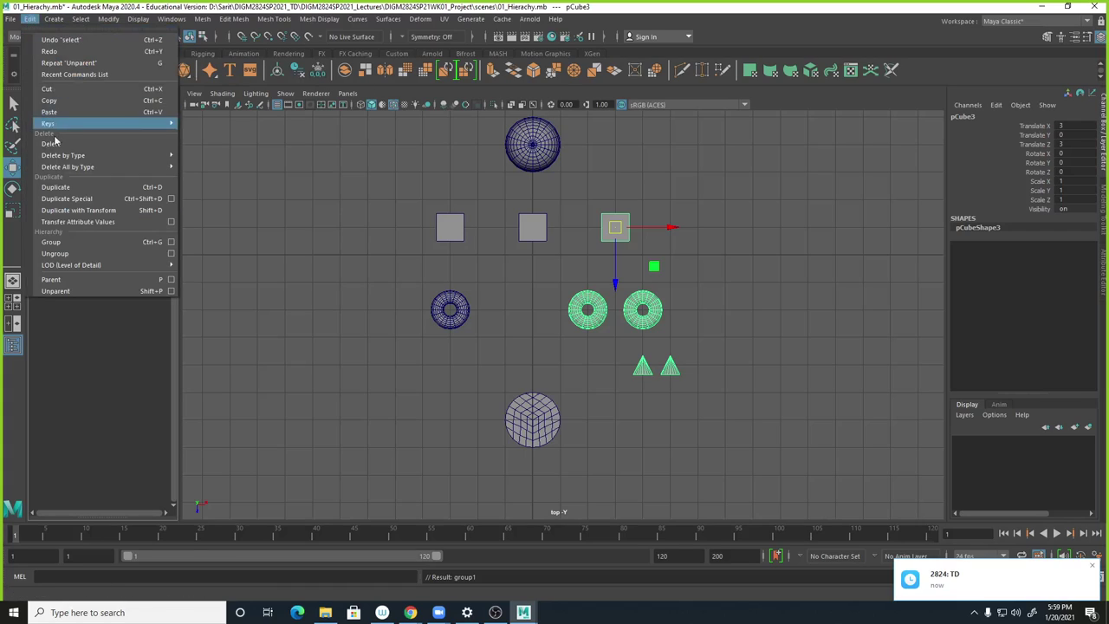
left_click(54, 253)
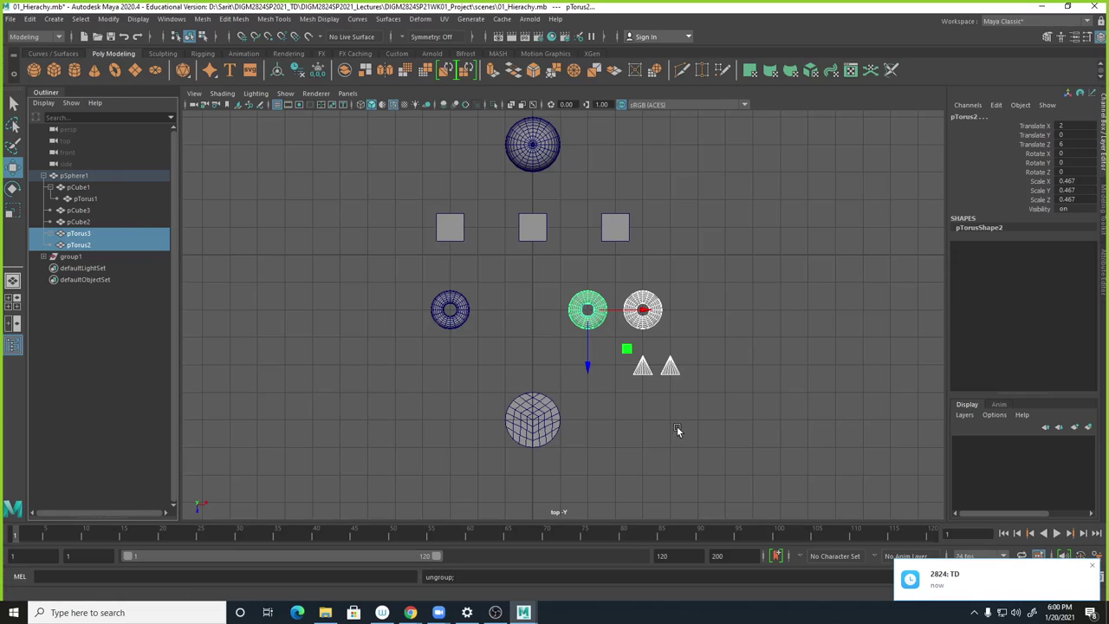
key("ctrl+z")
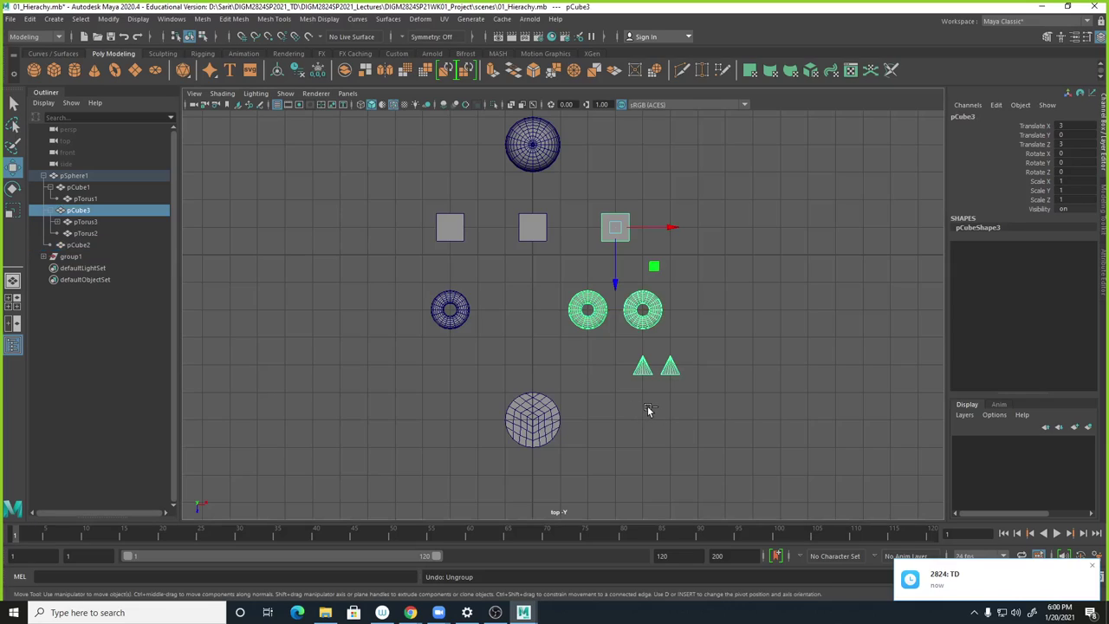
Unparent pCube3 from pSphere1, keeping its own children attached.
left_click(50, 210)
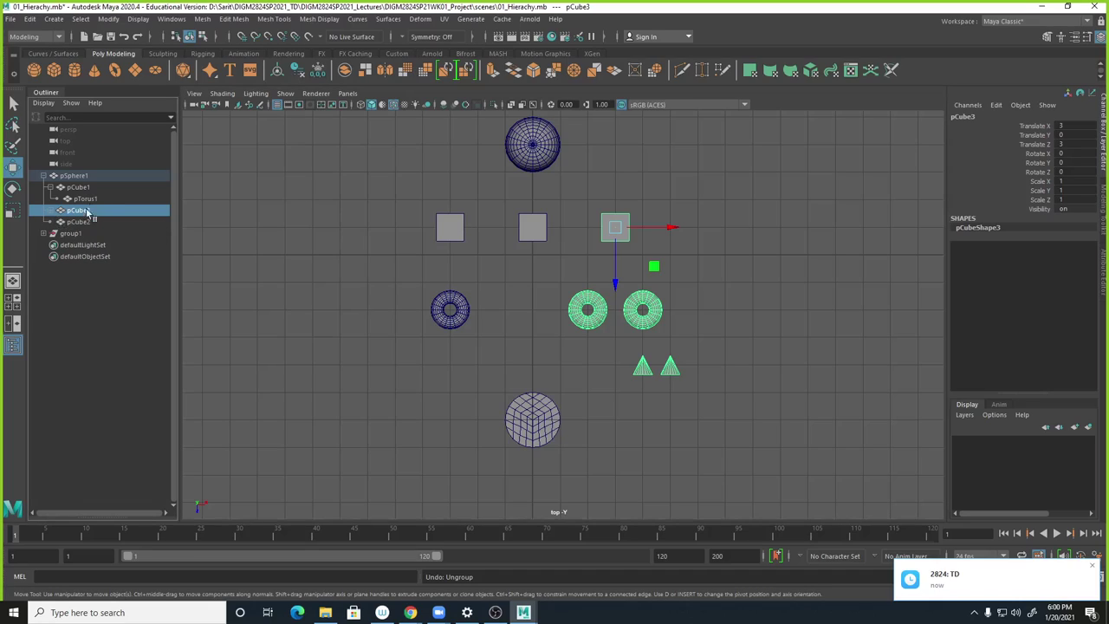
left_click(29, 18)
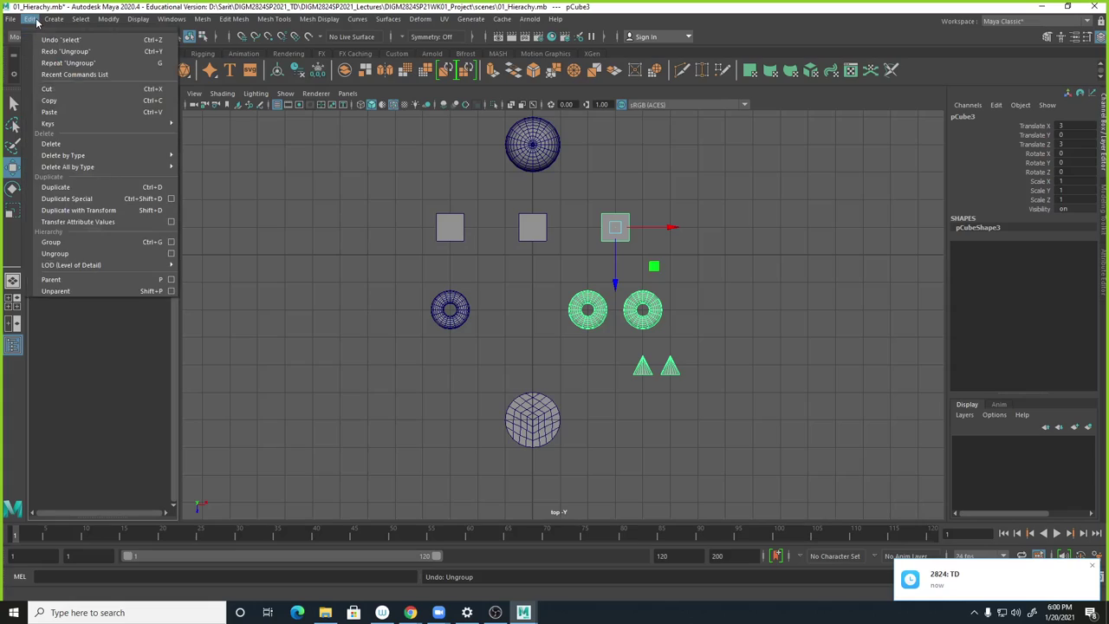
left_click(54, 291)
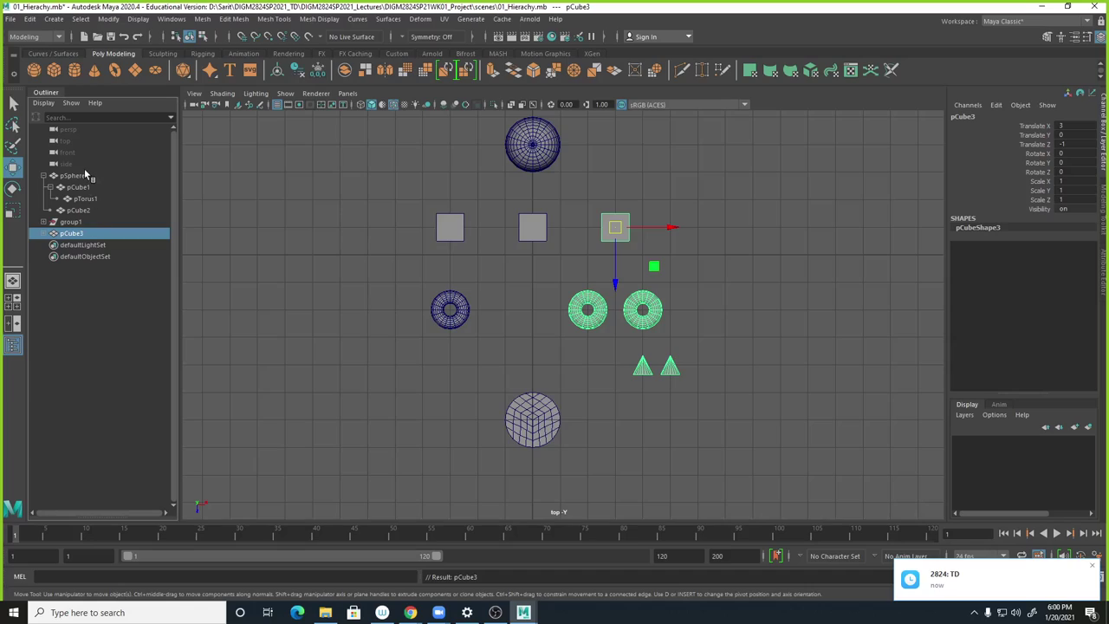
middle_click_drag(87, 176, 597, 382)
Expand group1, ungroup it to release pDisc1, and undo the ungroup.
left_click(65, 222)
left_click(42, 223)
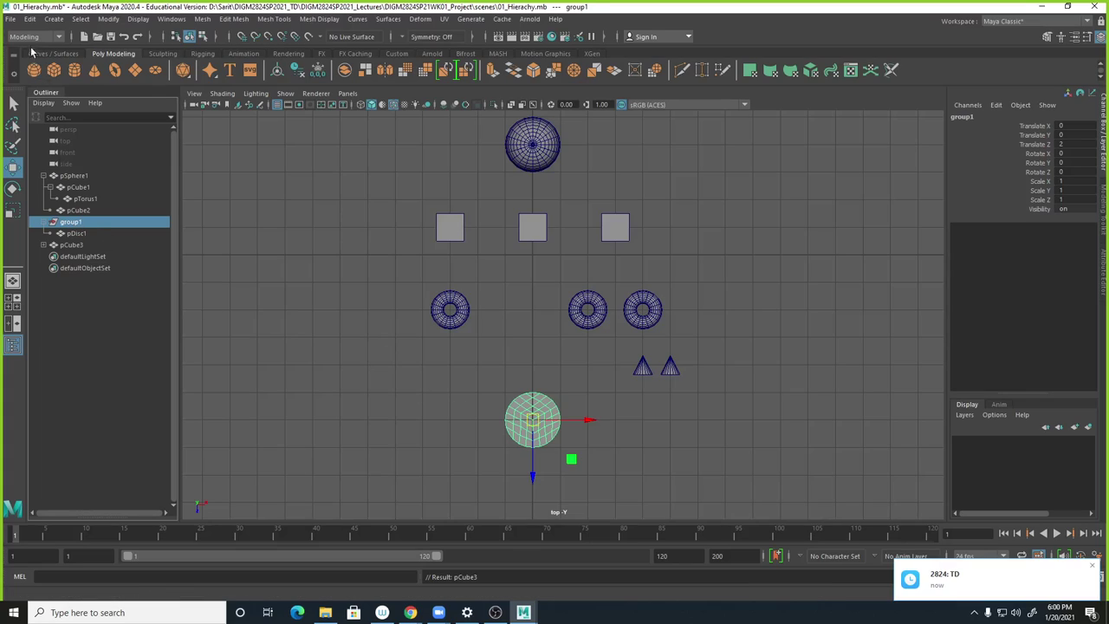
left_click(30, 18)
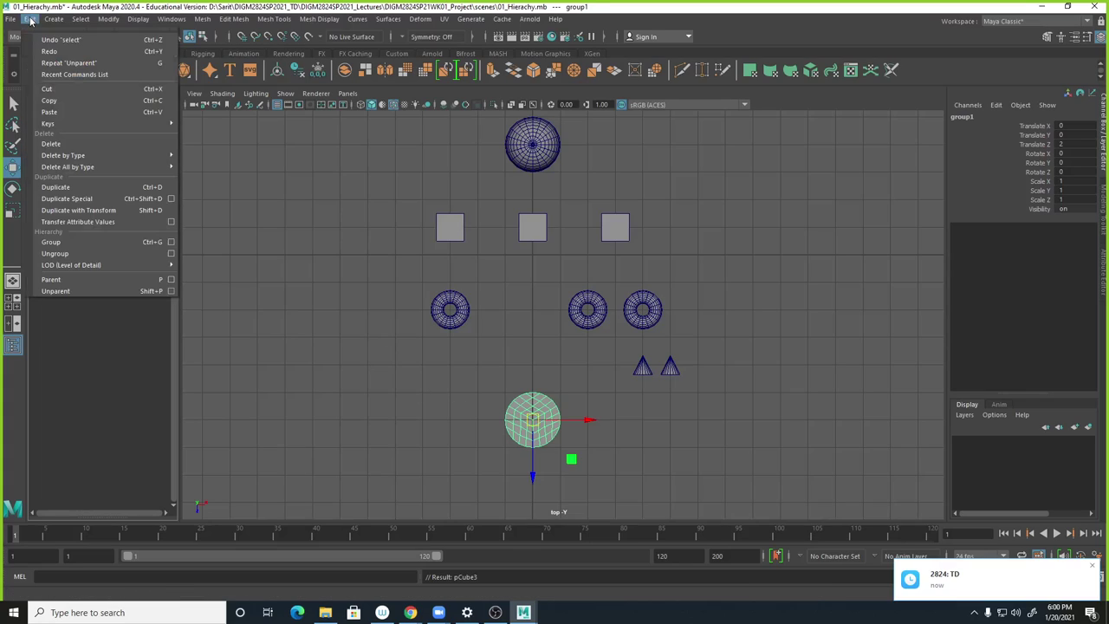
left_click(57, 254)
key("ctrl+z")
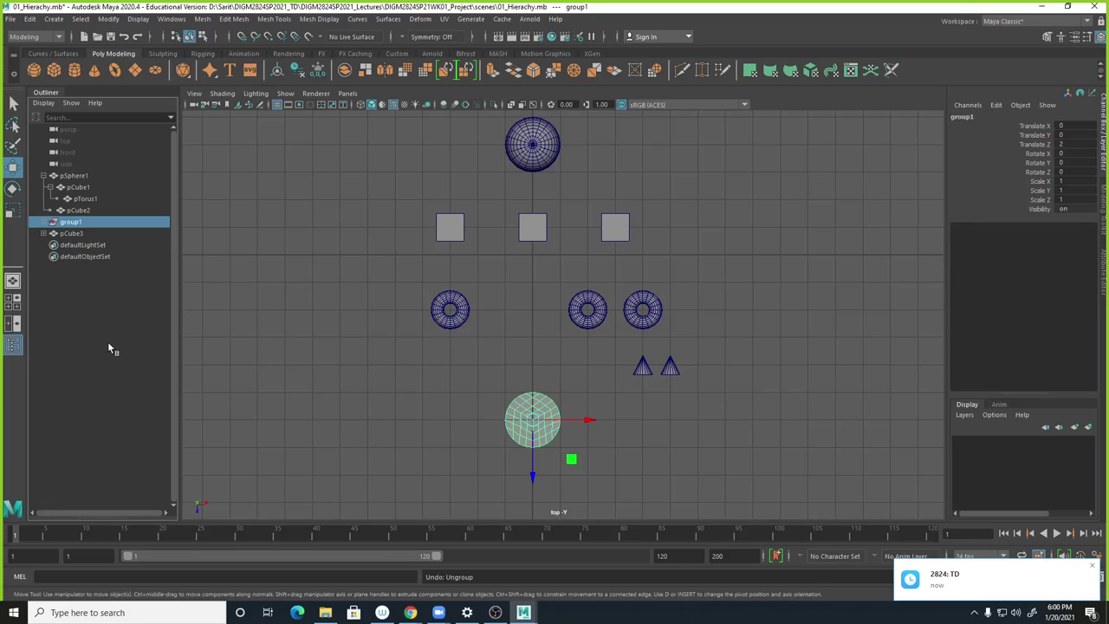
Unparent pDisc1 from group1, select the emptied group to inspect it, and undo the unparenting.
left_click(44, 222)
left_click(74, 236)
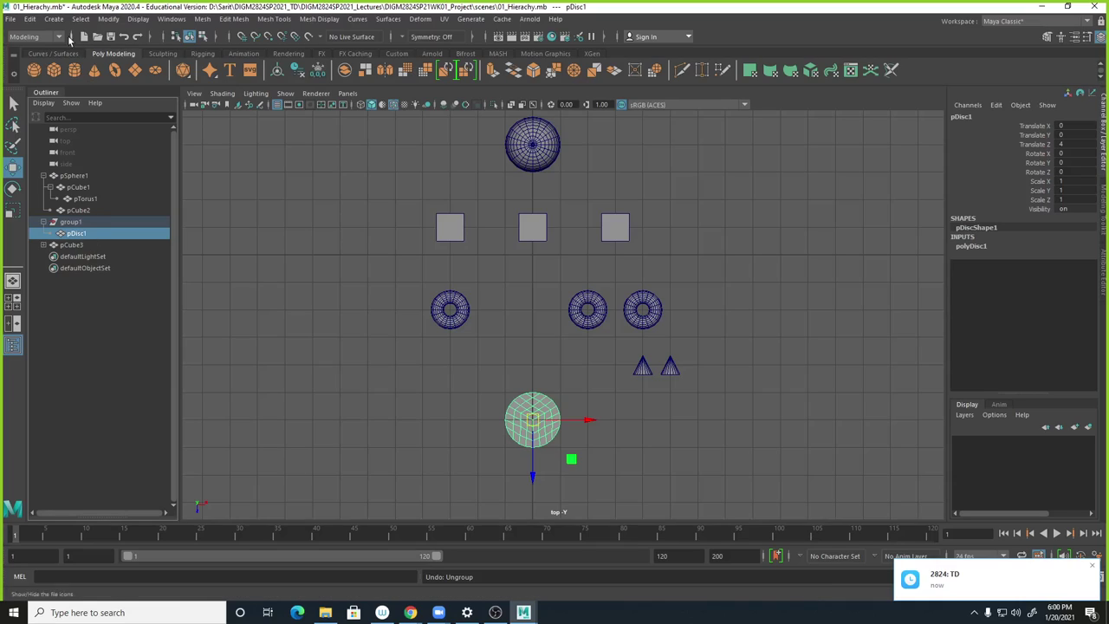
left_click(29, 19)
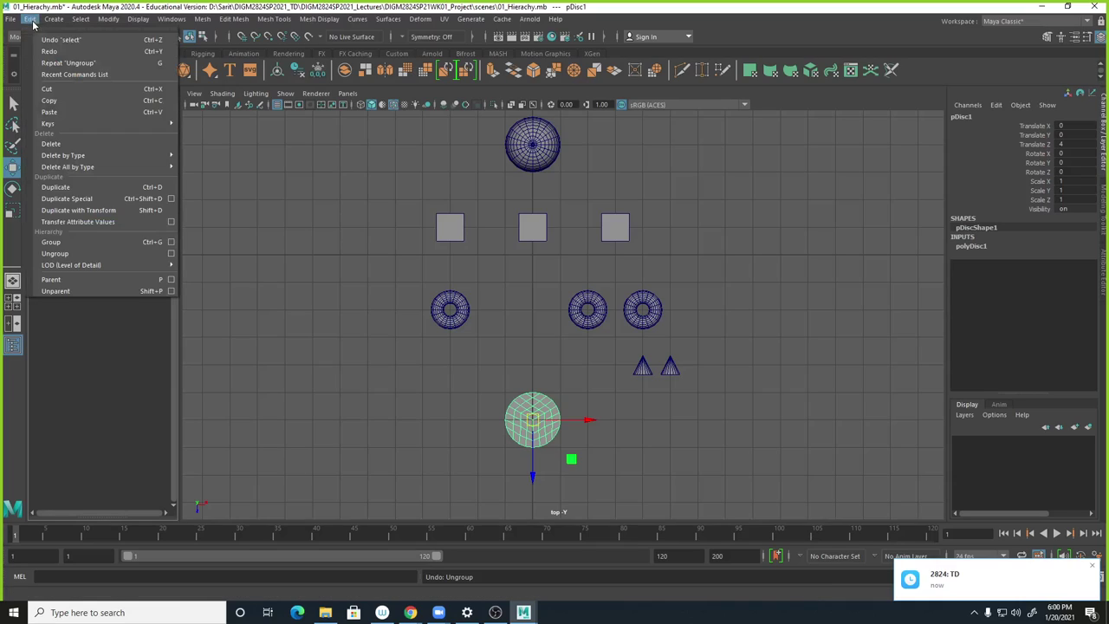
left_click(58, 291)
left_click(73, 223)
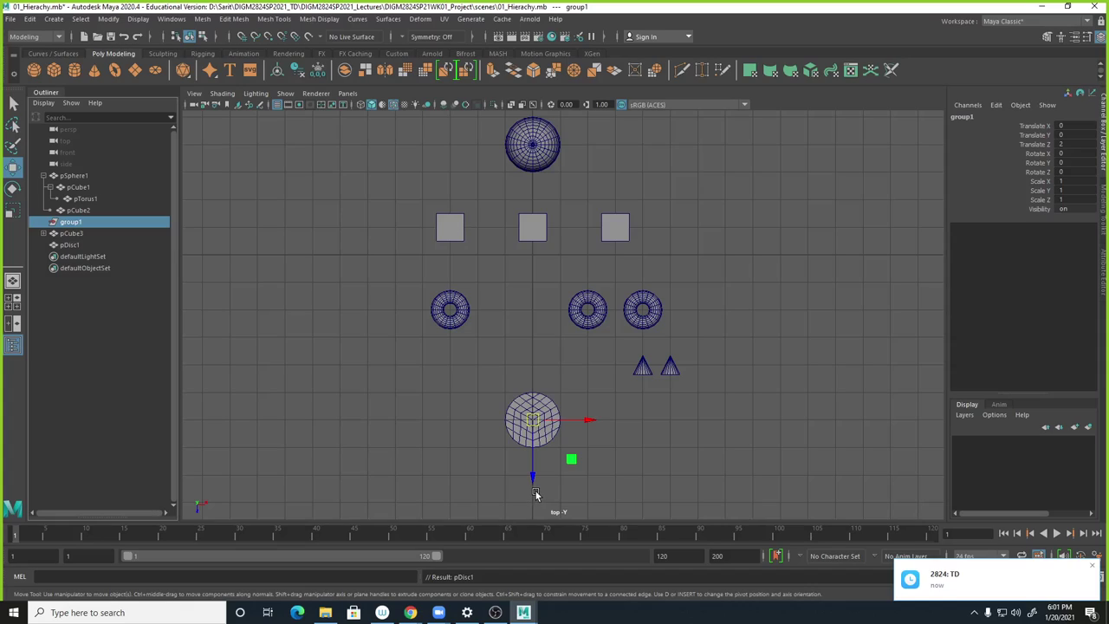
key("ctrl+z")
key("ctrl+z")
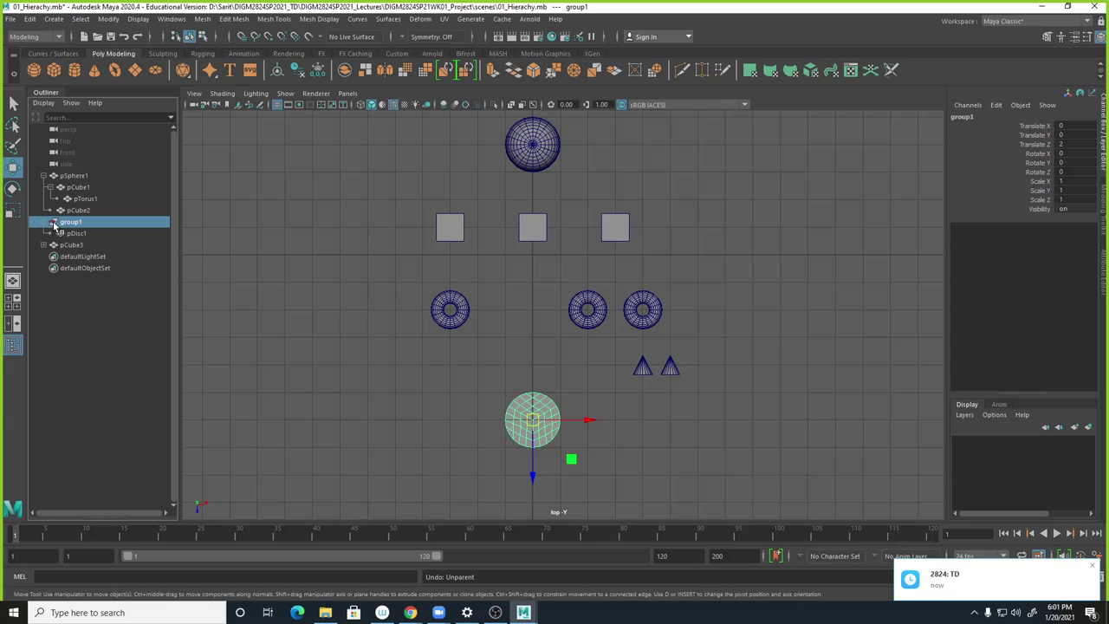
Ungroup group1 so pDisc1 sits at the top level of the hierarchy, and save the scene.
left_click(31, 19)
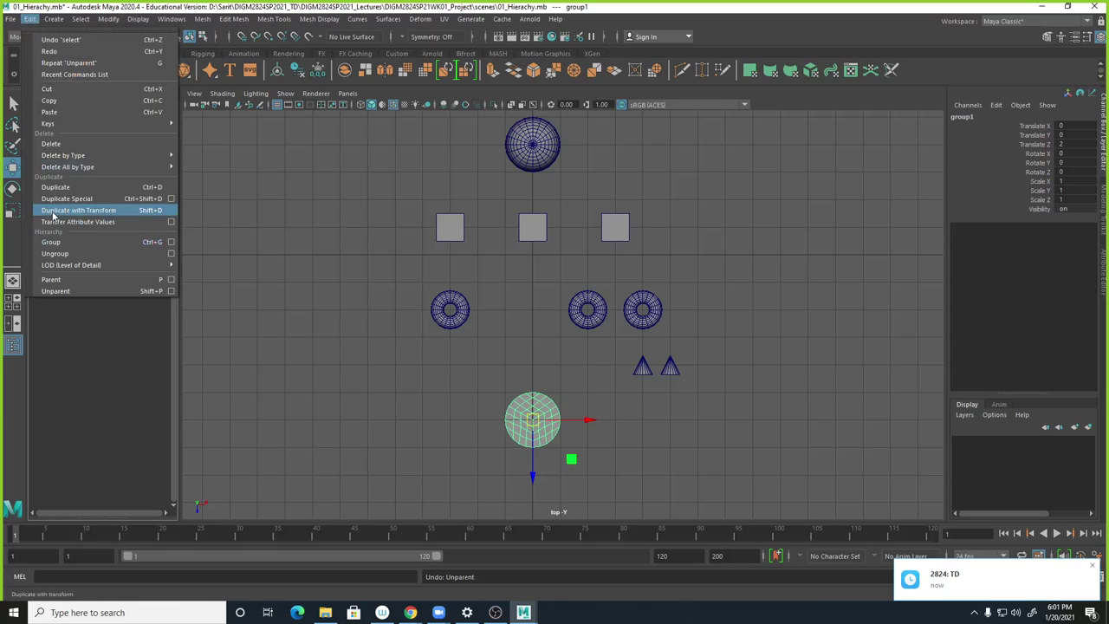
left_click(55, 253)
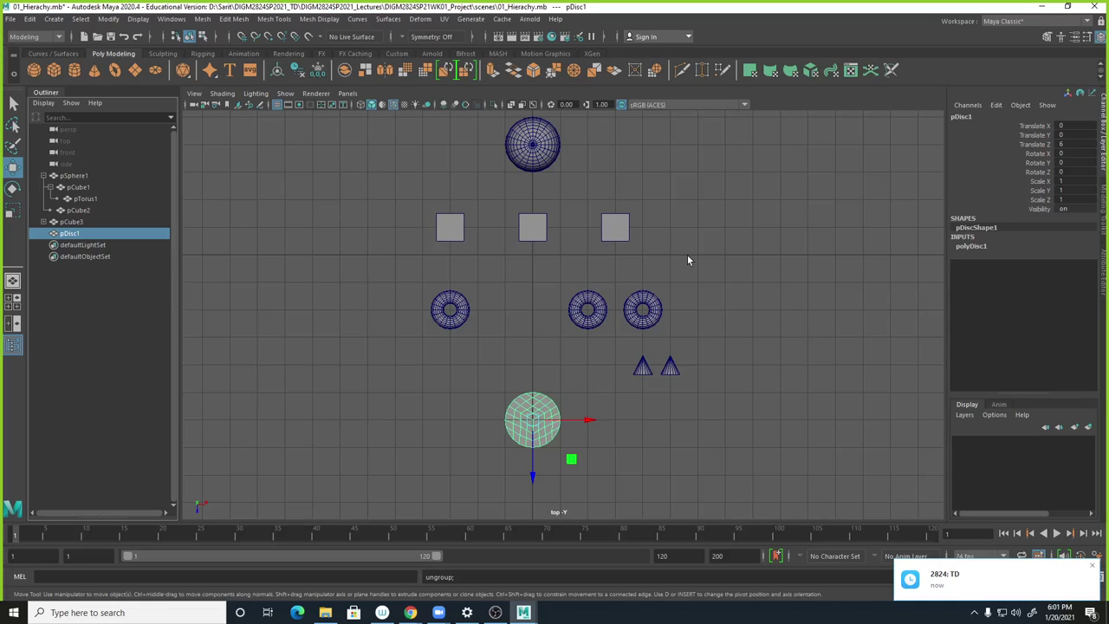
middle_click_drag(716, 221, 719, 265, "alt")
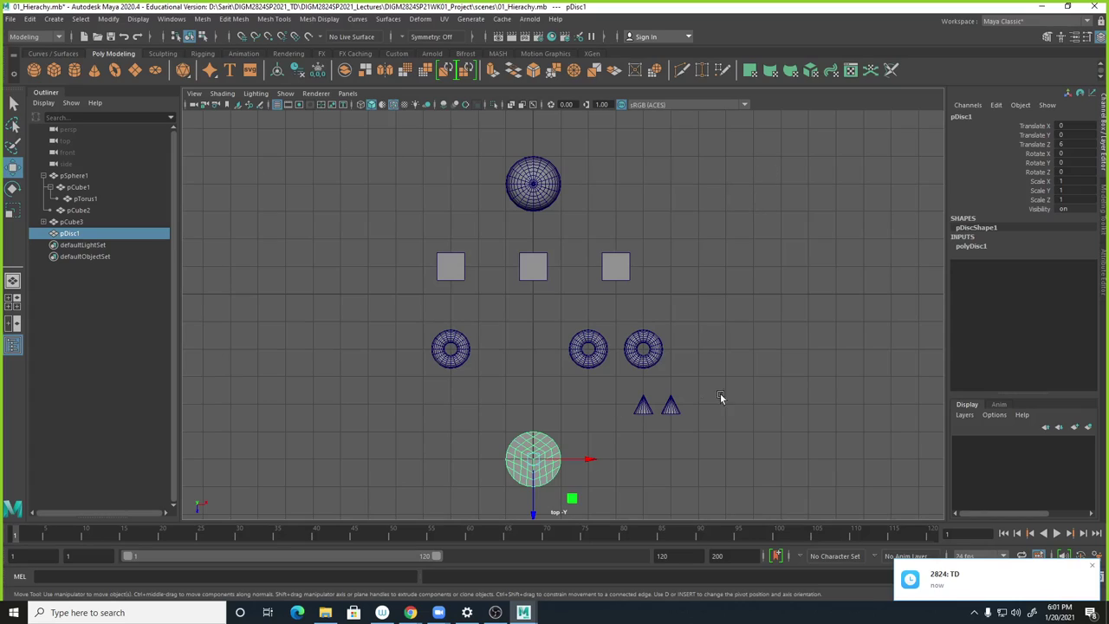
key("ctrl+s")
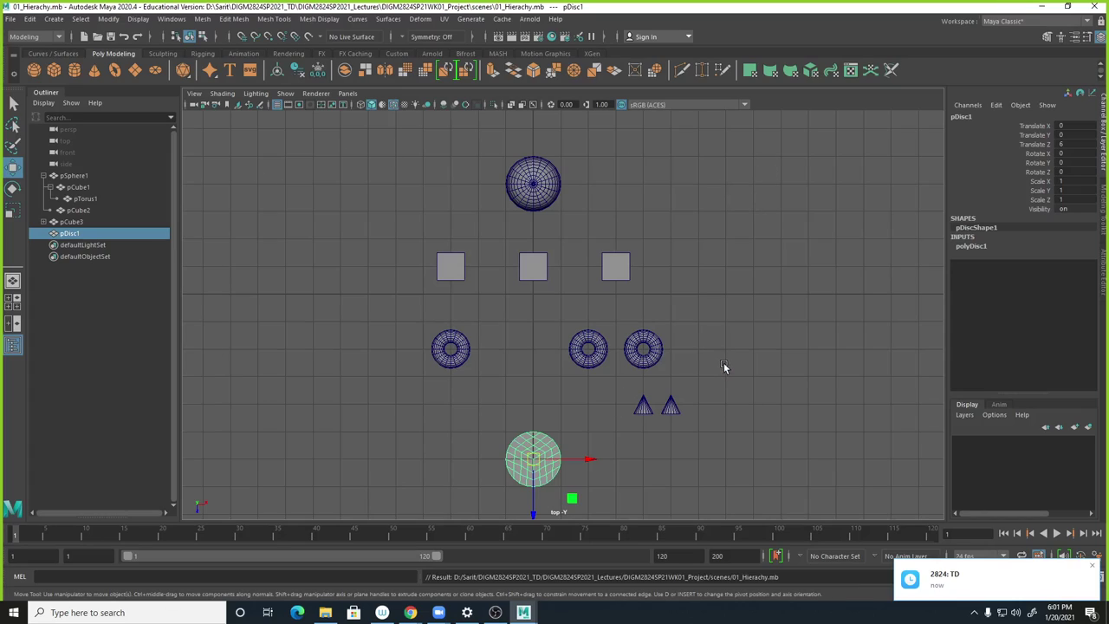
Select pCube3 to inspect which objects it still carries in the hierarchy, and clear the selection.
left_click(547, 379)
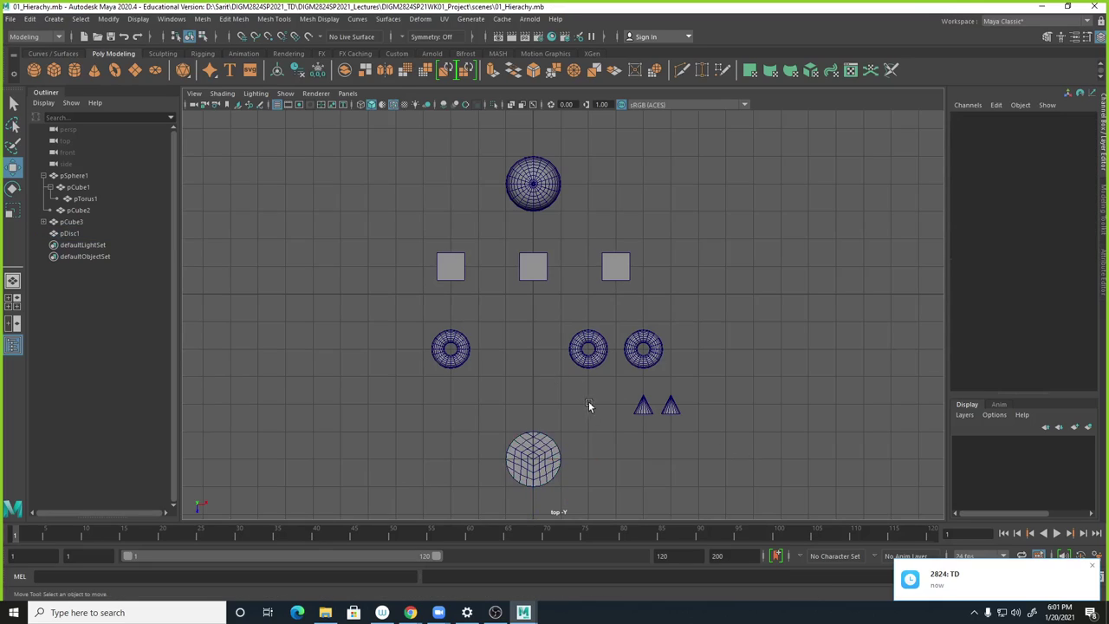
left_click(69, 221)
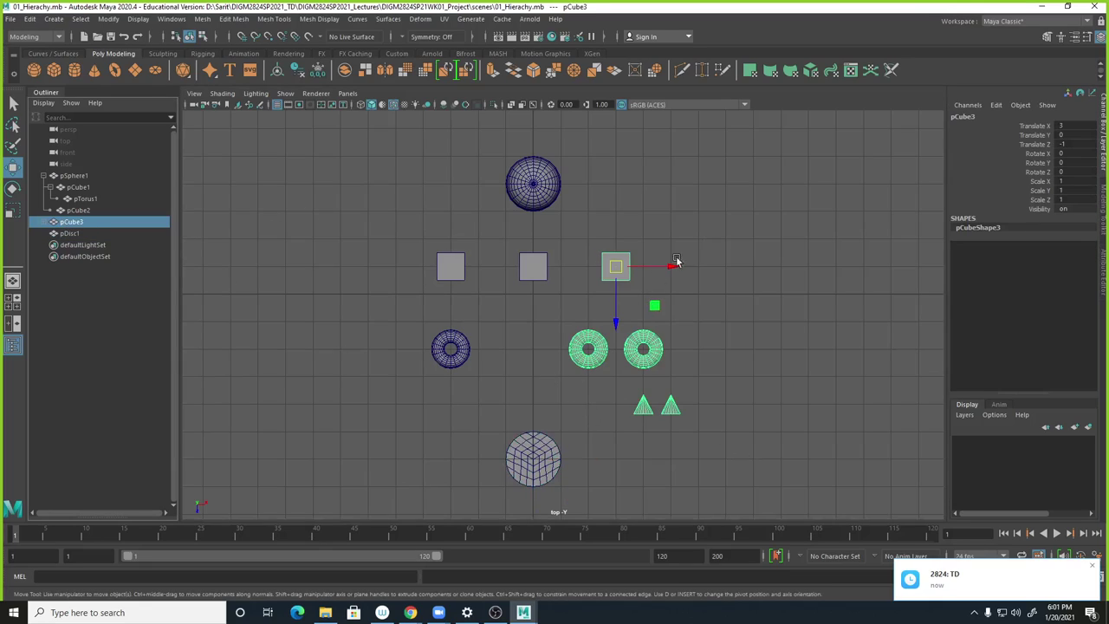
left_click(747, 283)
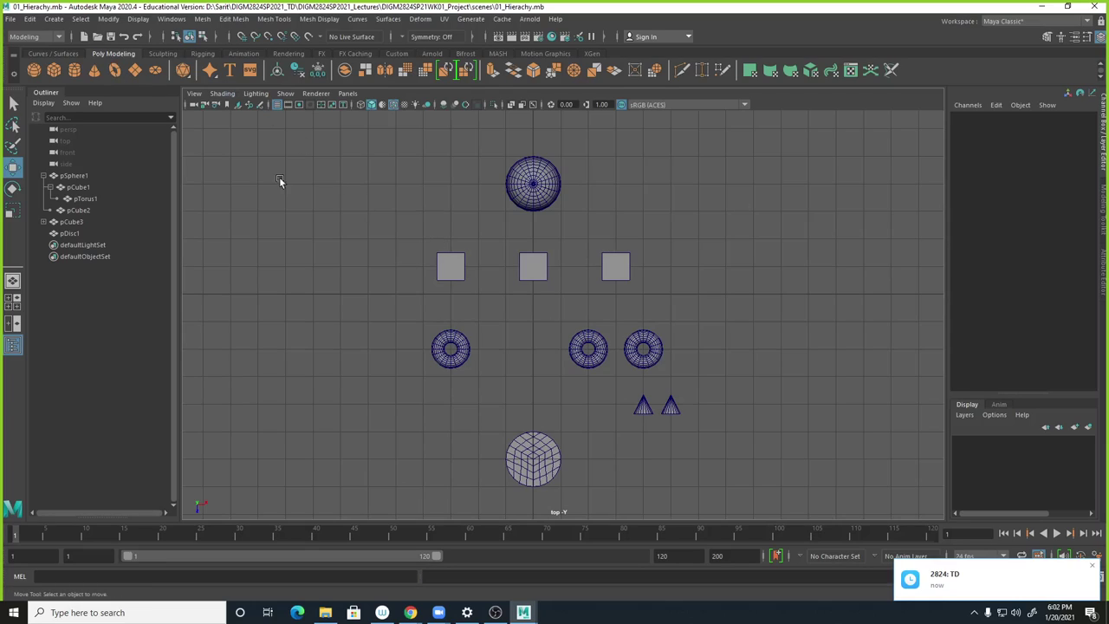
Save a copy of the scene as 01_Hierachy02.mb in the project's scenes folder.
left_click(11, 20)
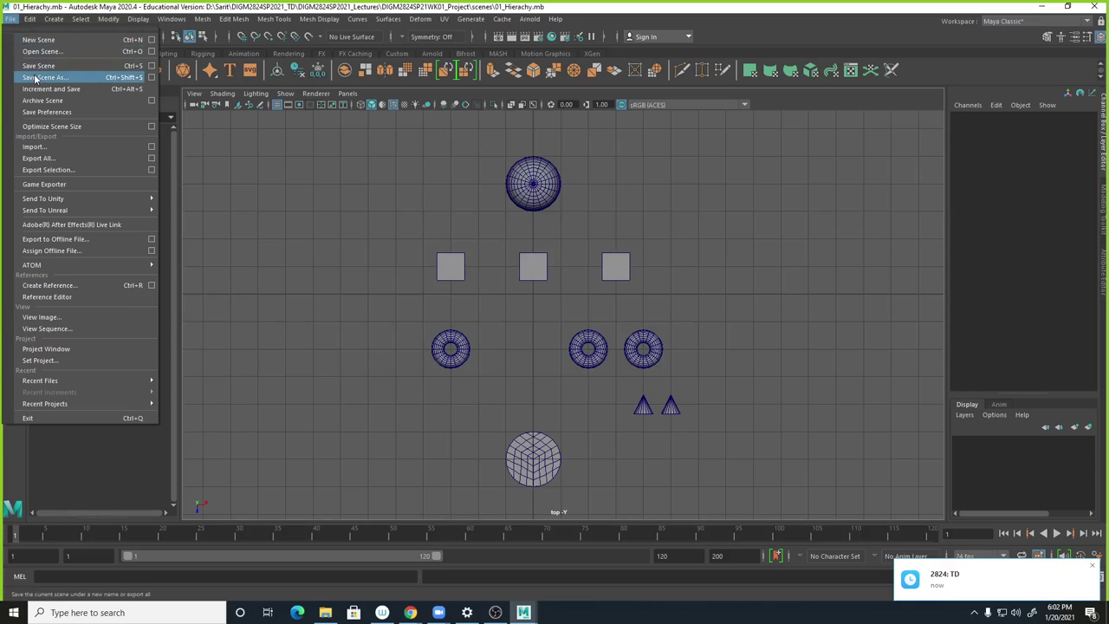
left_click(48, 76)
left_click(466, 407)
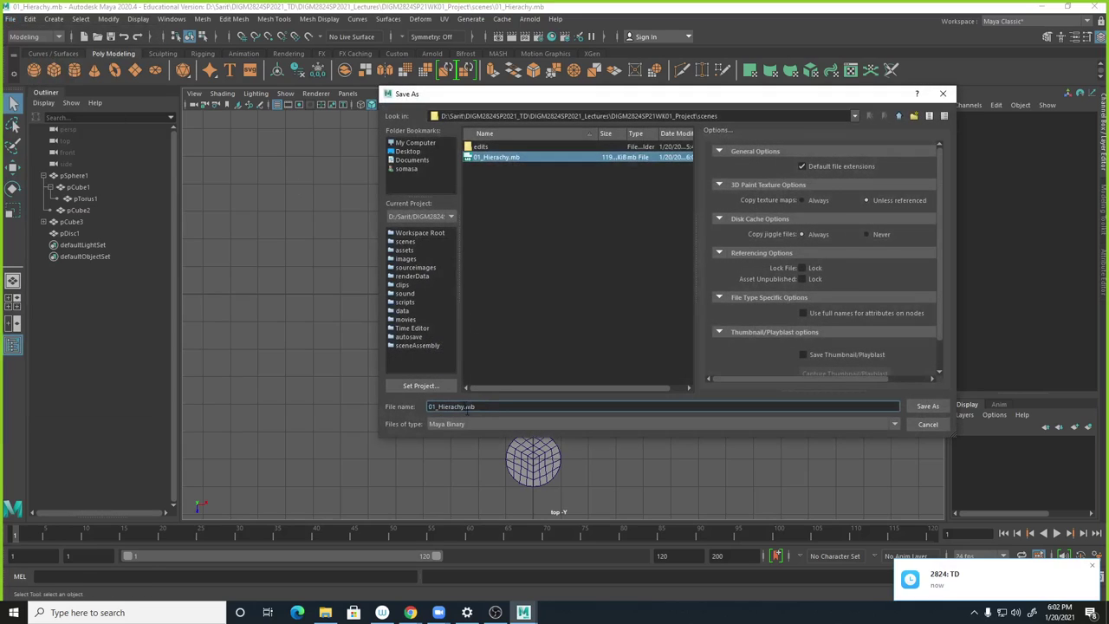
type("02")
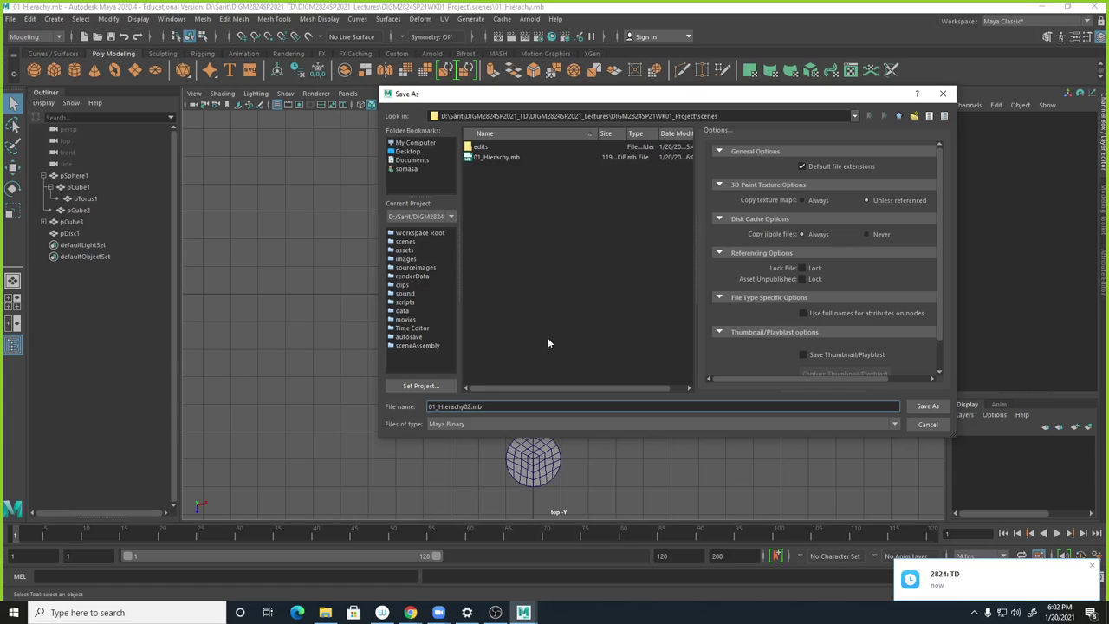
left_click(927, 406)
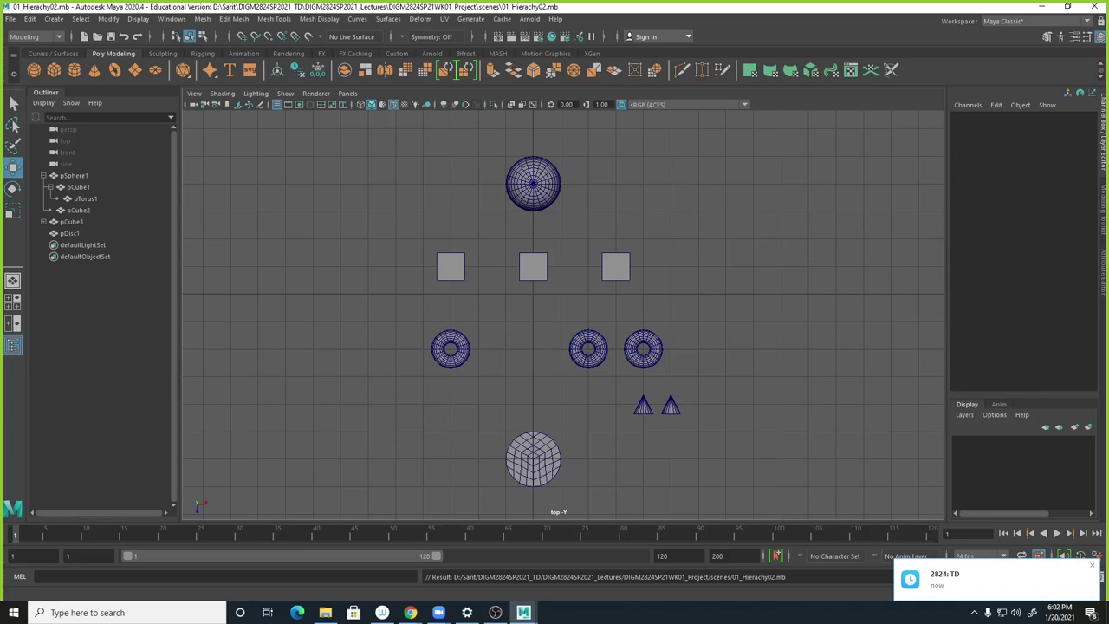
left_click(410, 612)
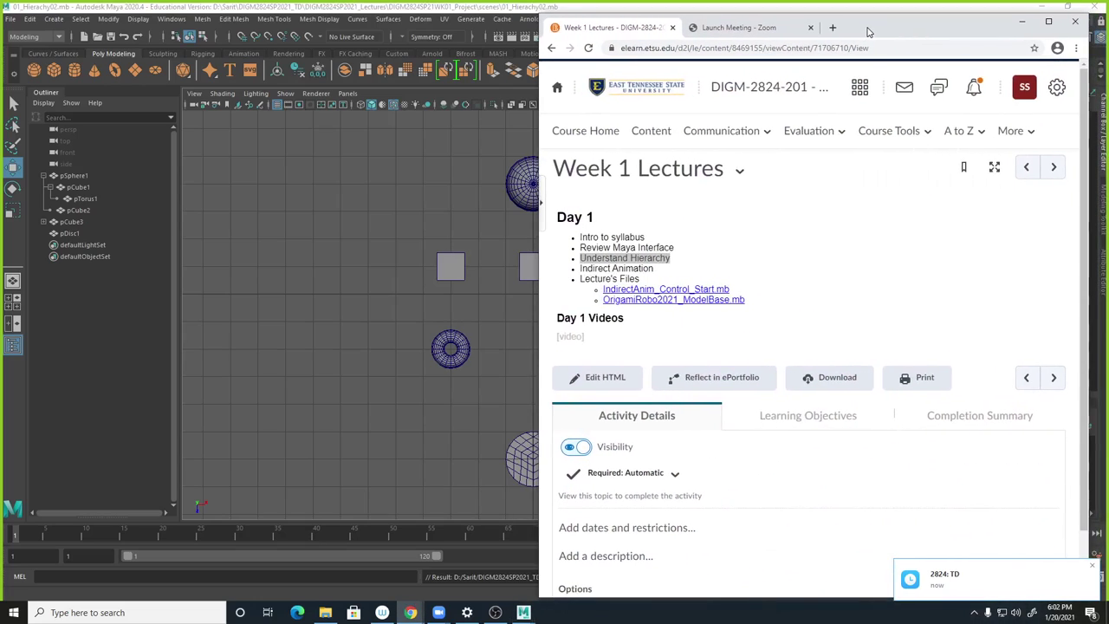
right_click(653, 294)
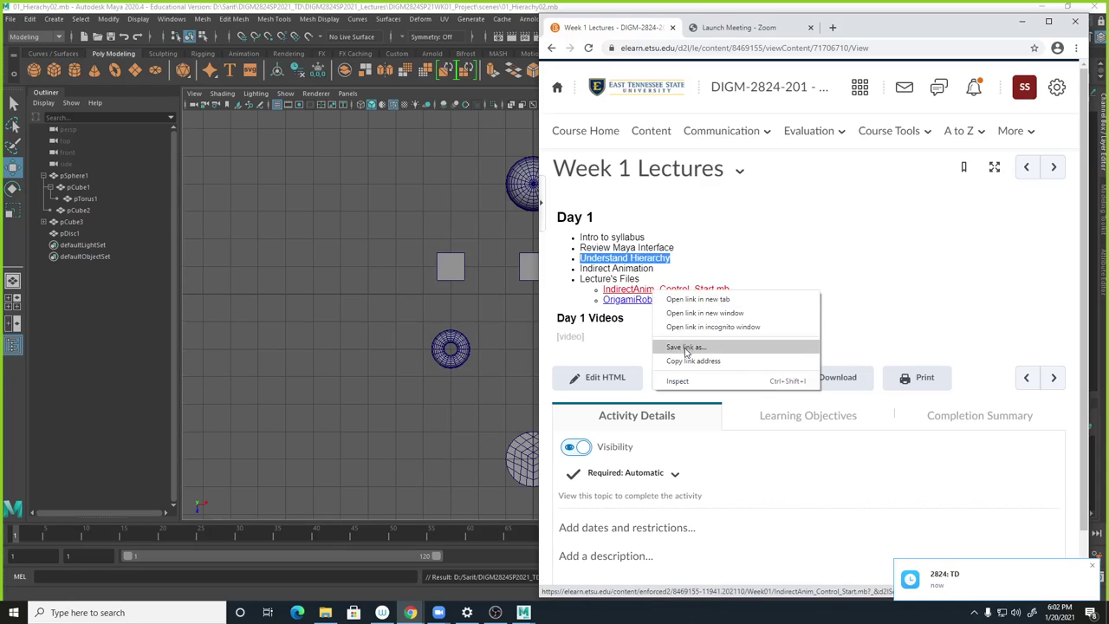
left_click(687, 348)
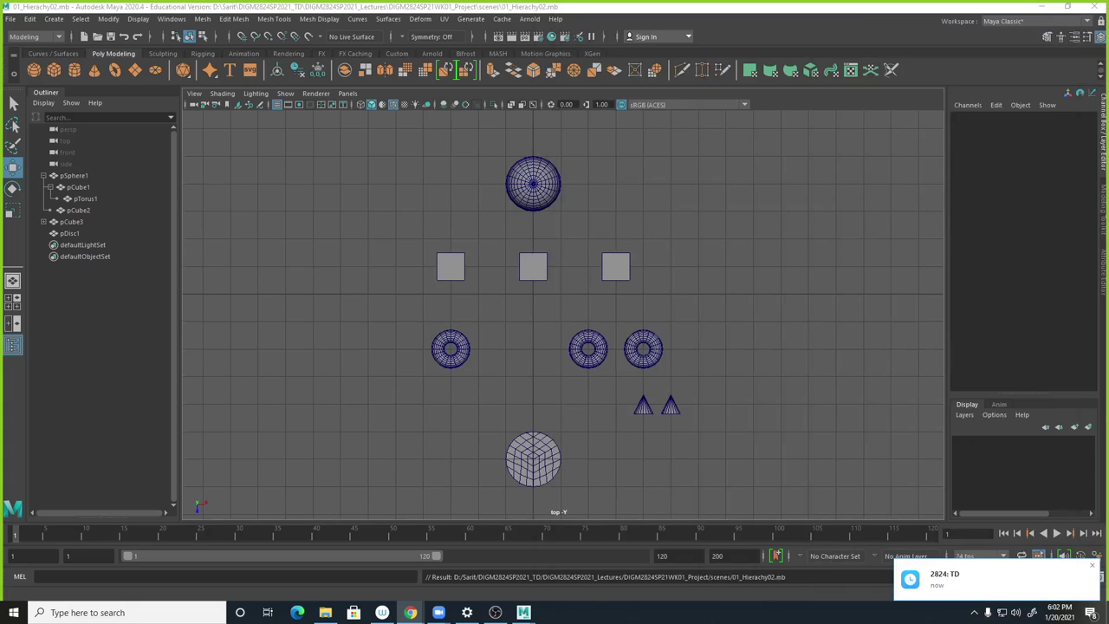
left_click(325, 613)
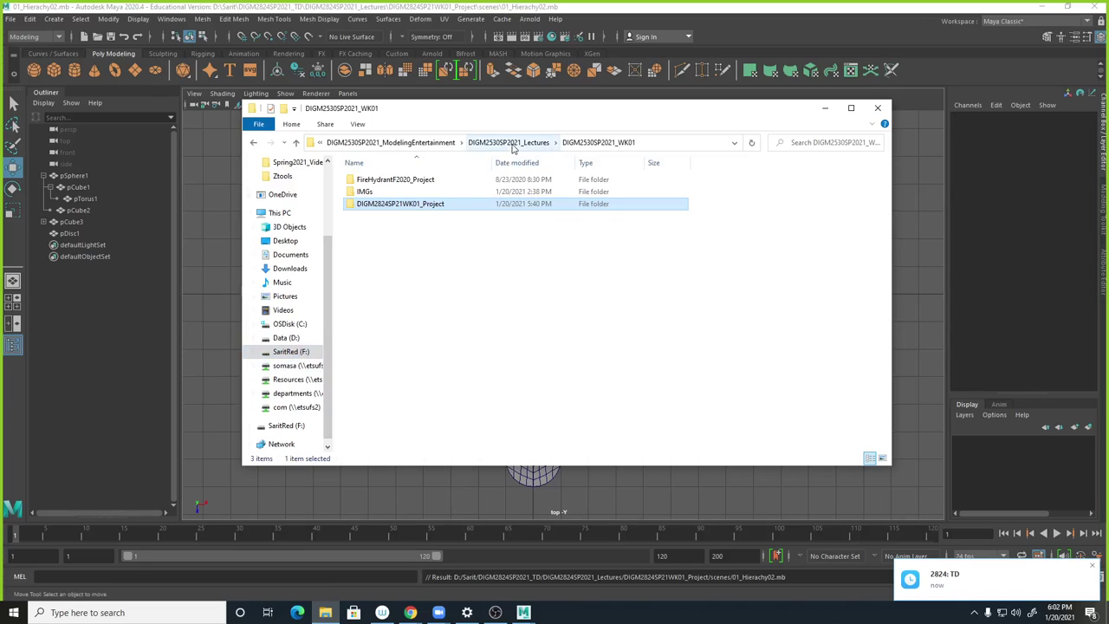
Switch to Chrome and save the linked IndirectAnim_Control_Start.mb from Week 1 Lectures into the scenes folder of DIGM2824SP21WK01_Project on the D: drive.
left_click(410, 612)
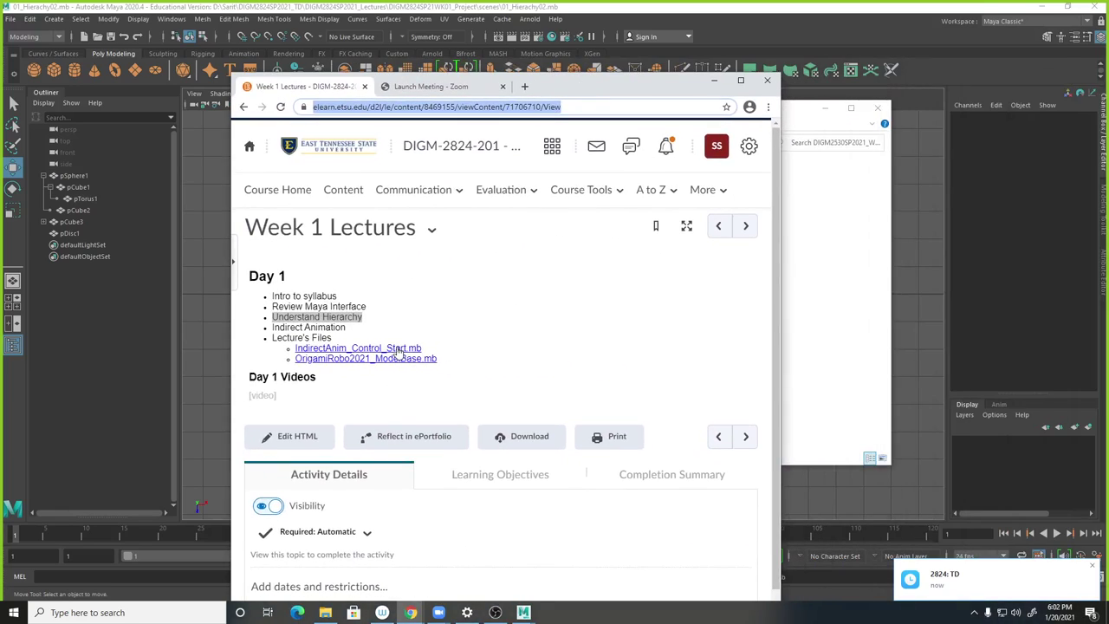
right_click(398, 350)
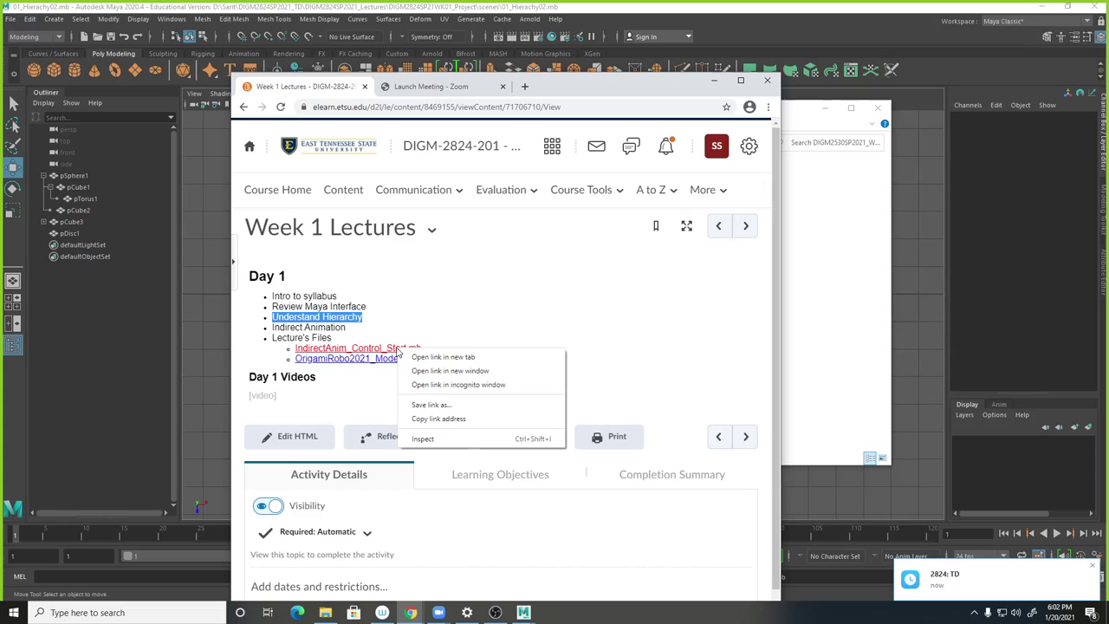
left_click(442, 405)
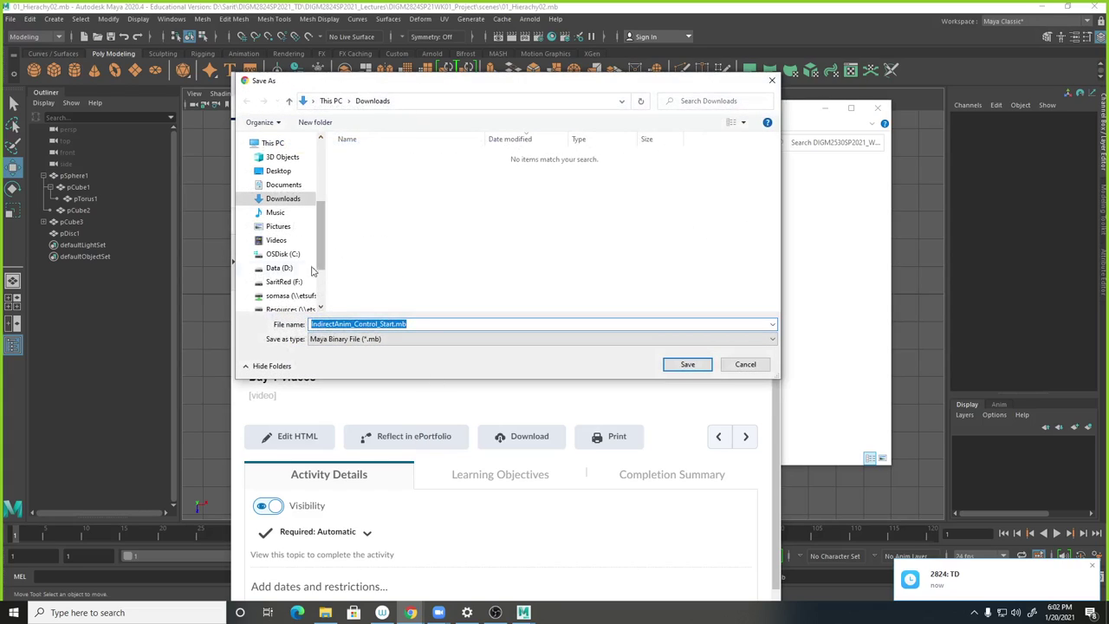
left_click(279, 267)
double_click(358, 169)
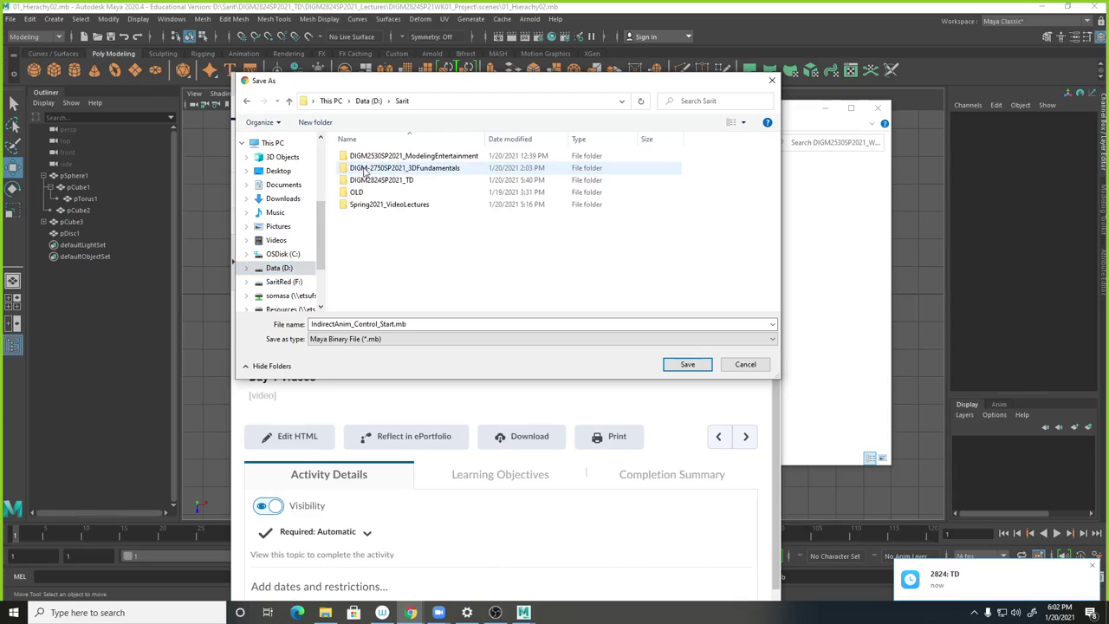
left_click(446, 158)
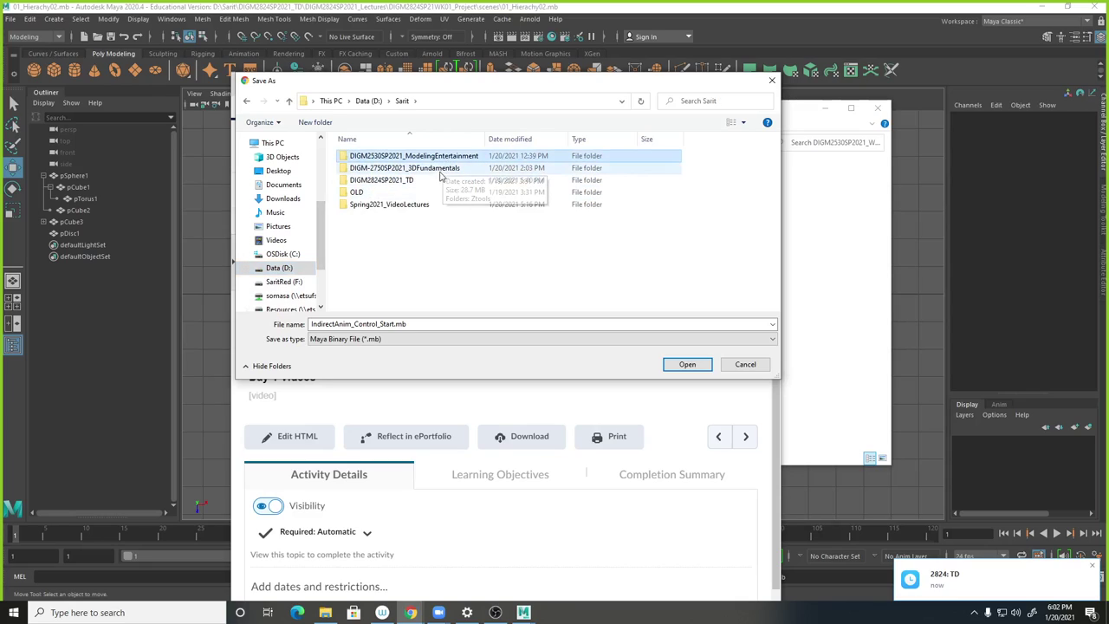
double_click(412, 181)
double_click(410, 157)
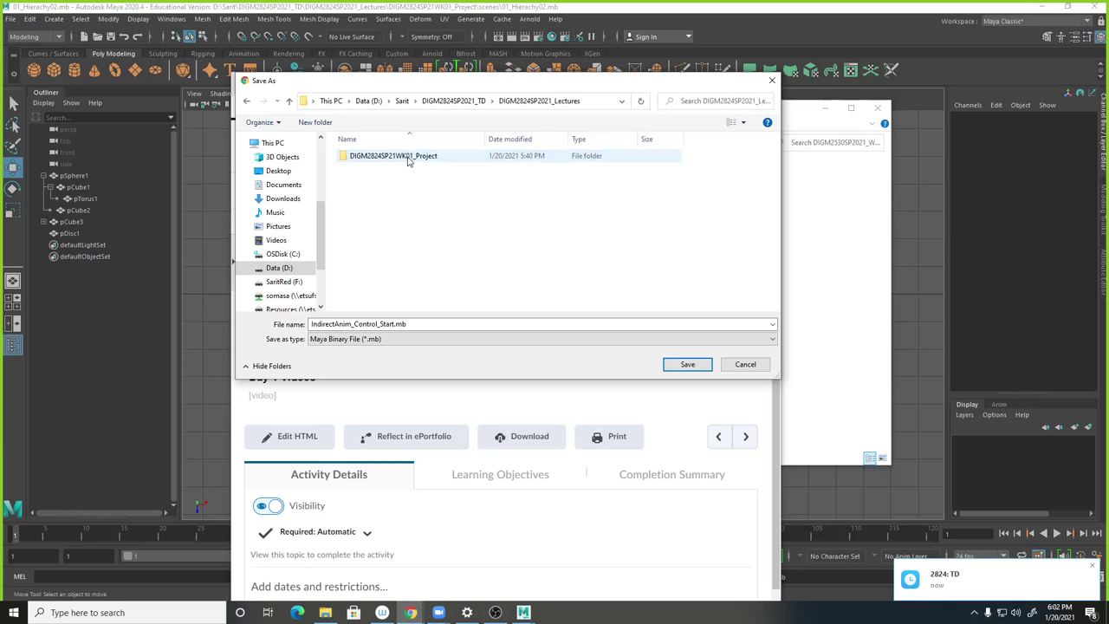
double_click(411, 157)
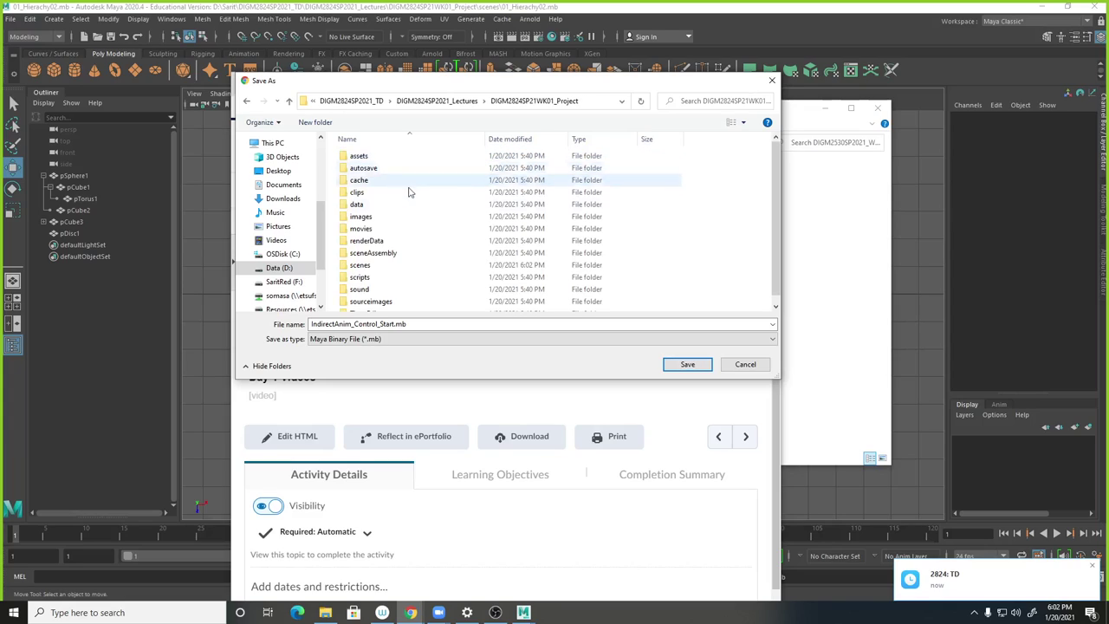
double_click(373, 265)
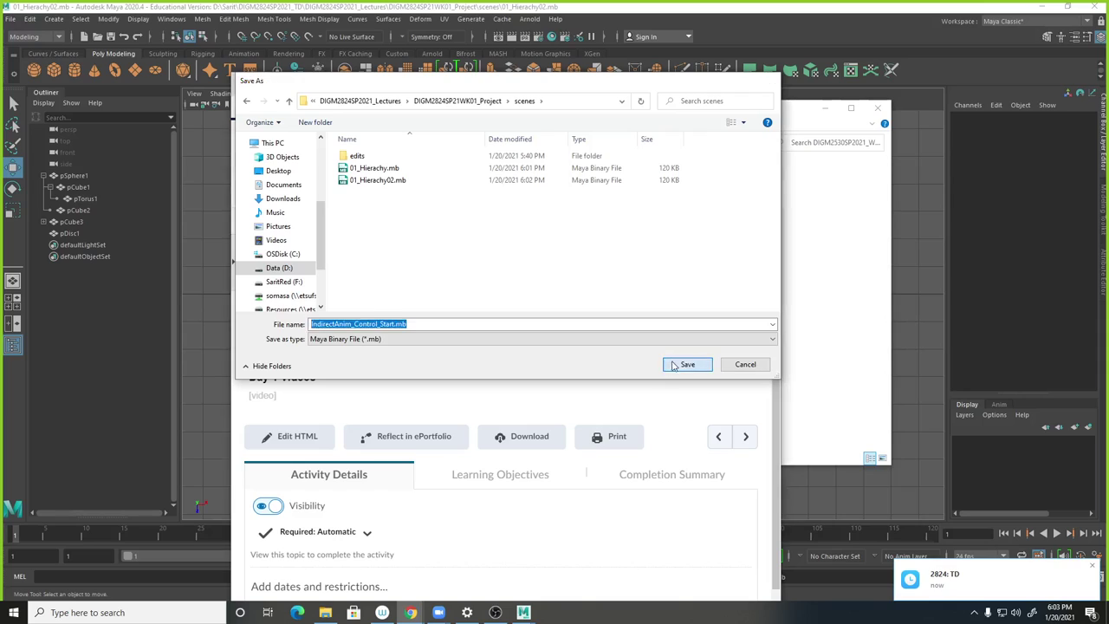
left_click(680, 364)
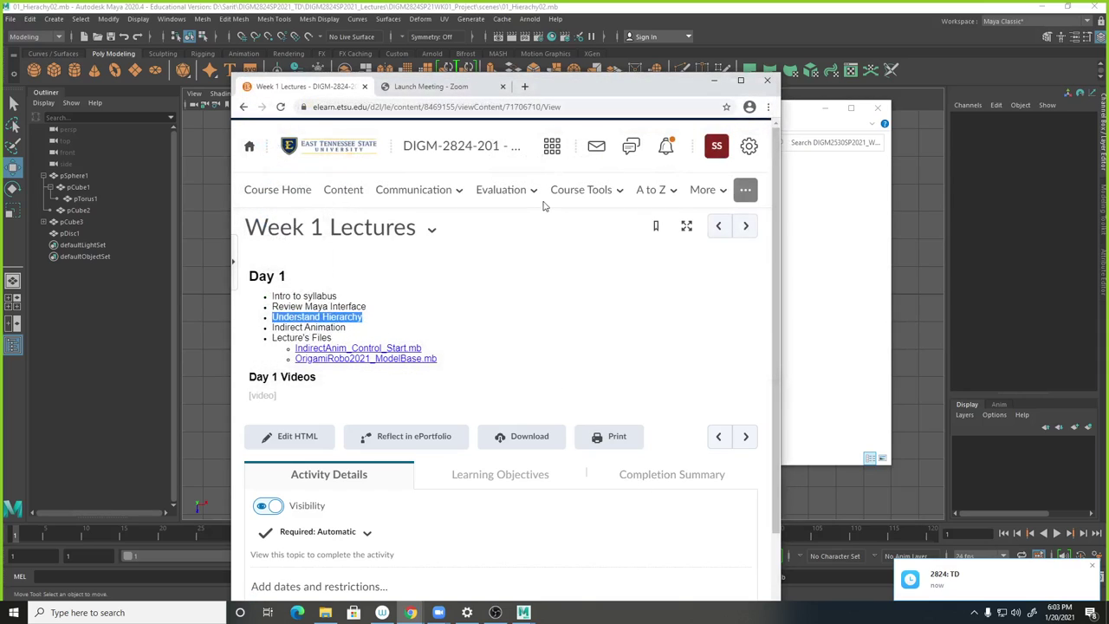
Switch back to Maya and open the IndirectAnim_Control_Start.mb scene from the project's scenes folder.
left_click_drag(610, 85, 1108, 112)
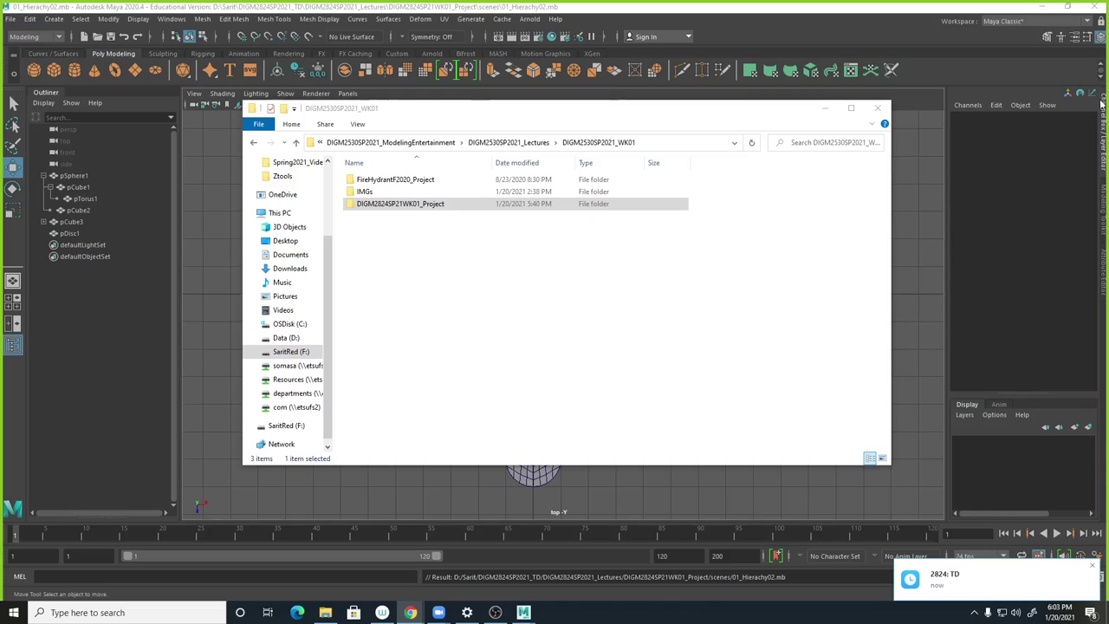
left_click(803, 30)
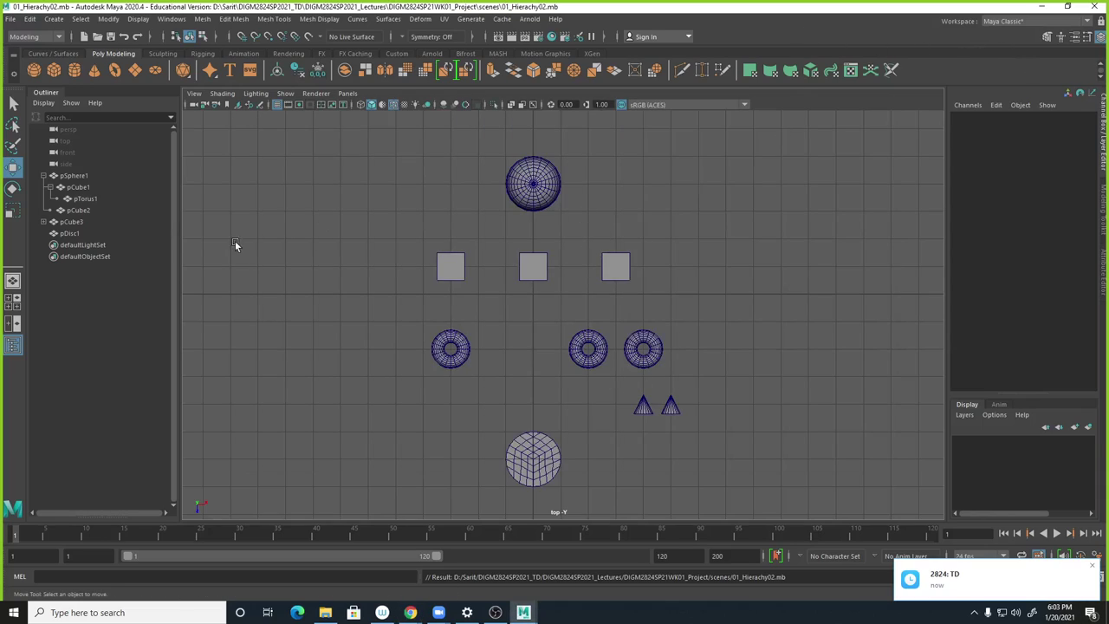
left_click(11, 18)
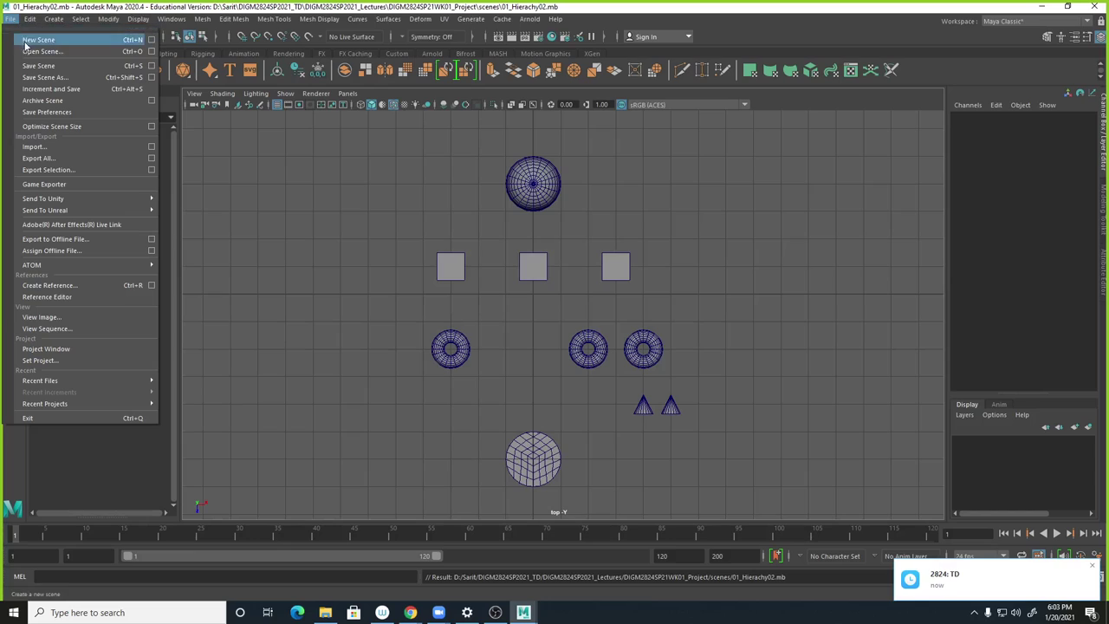
left_click(39, 51)
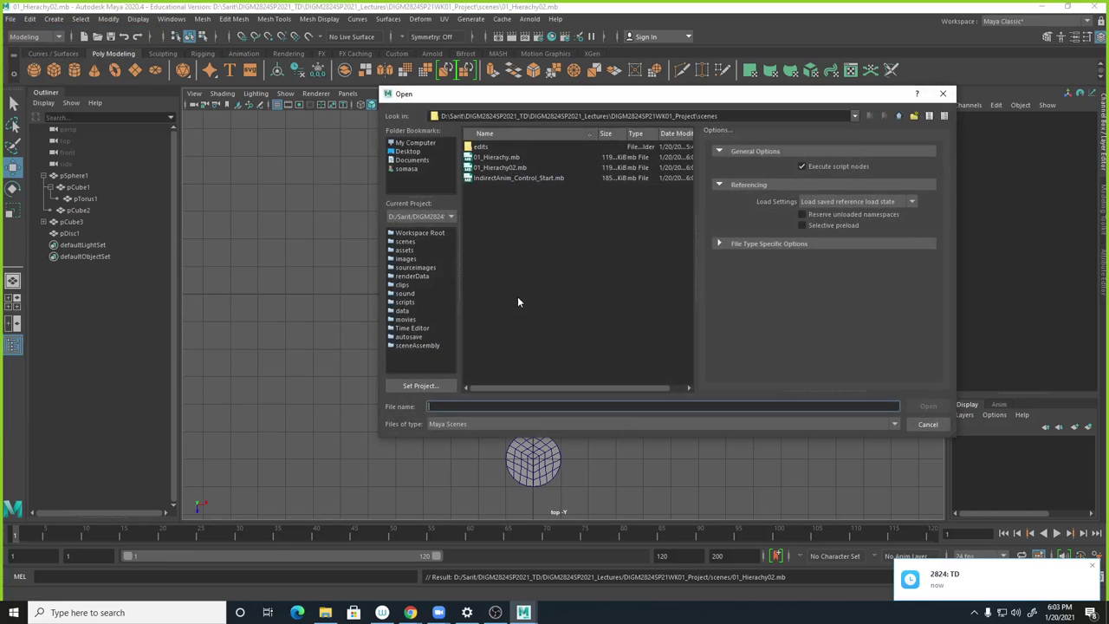
left_click(508, 177)
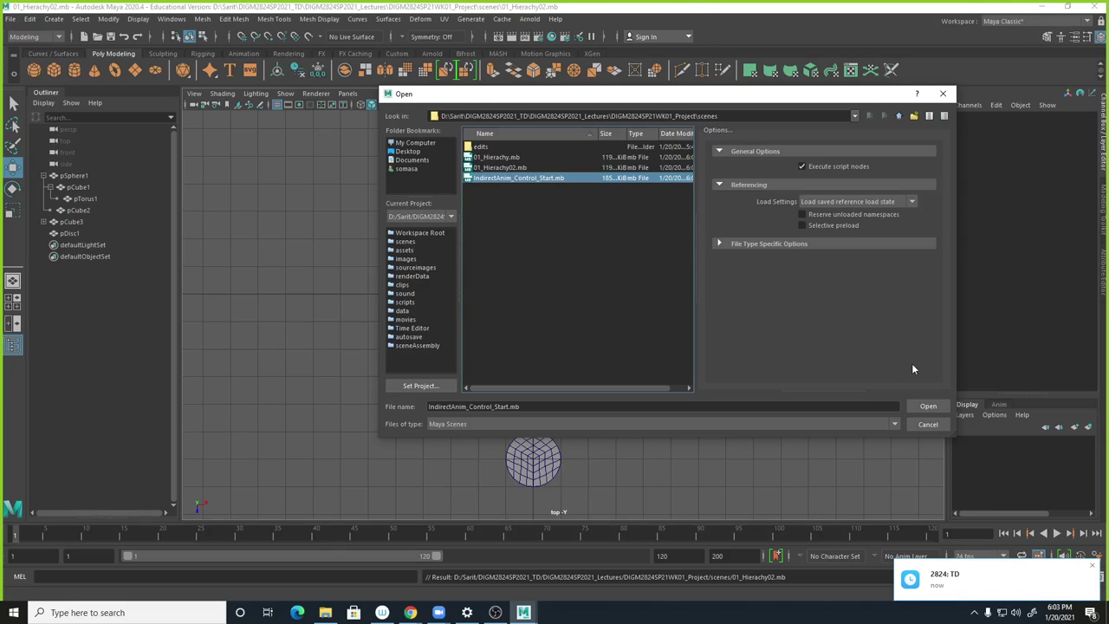
left_click(924, 407)
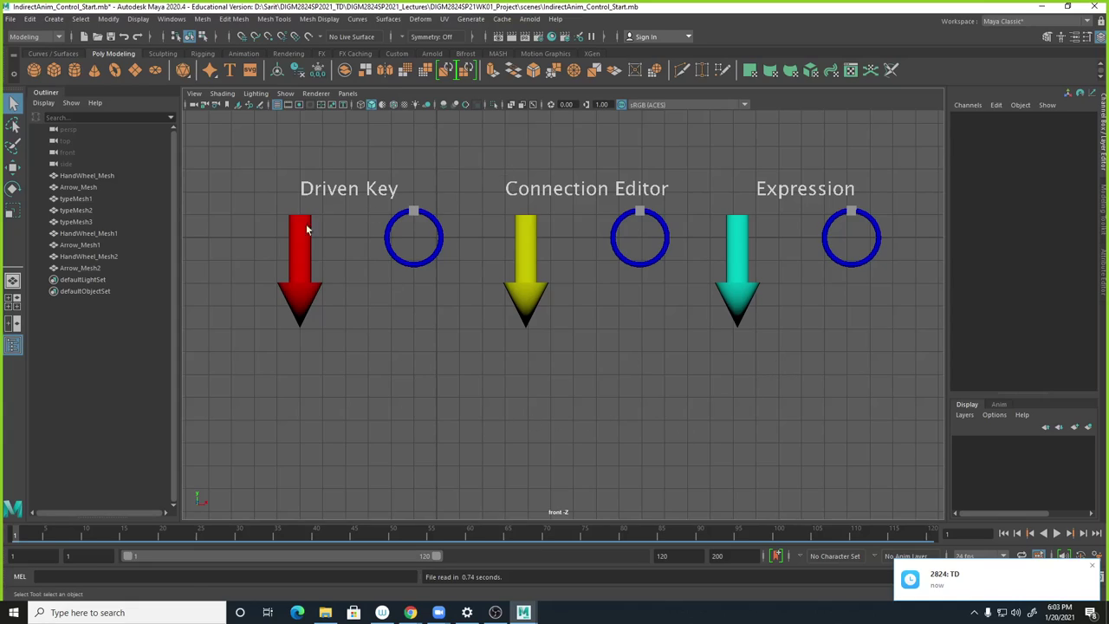
Save the opened scene under the new name IndirectAnim_Control_01, accepting the student version notice.
left_click(11, 19)
left_click(44, 77)
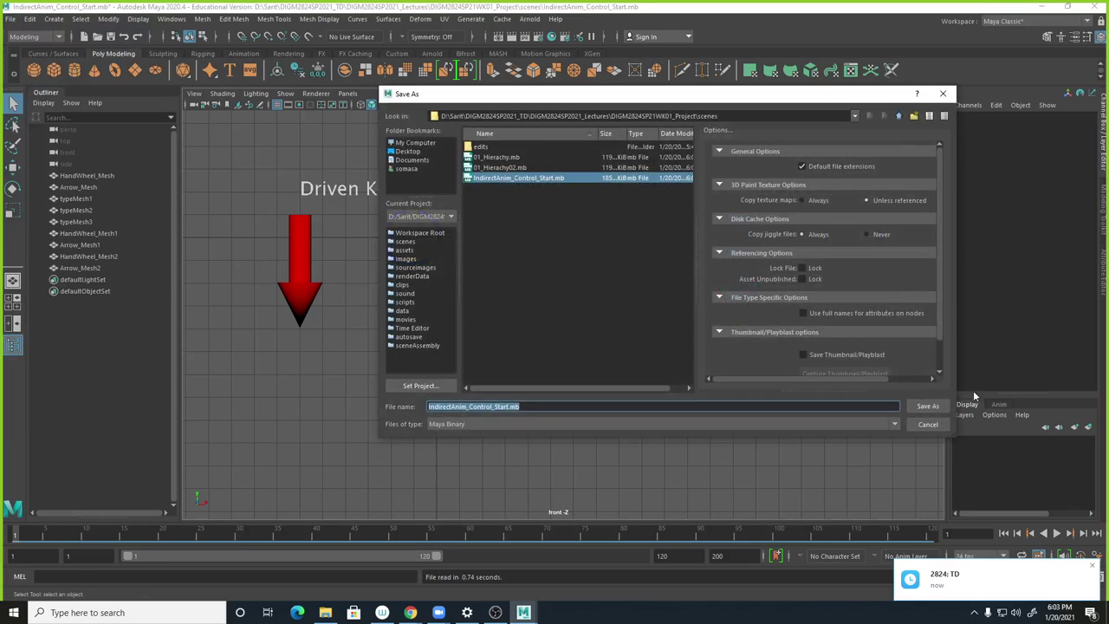
left_click(531, 406)
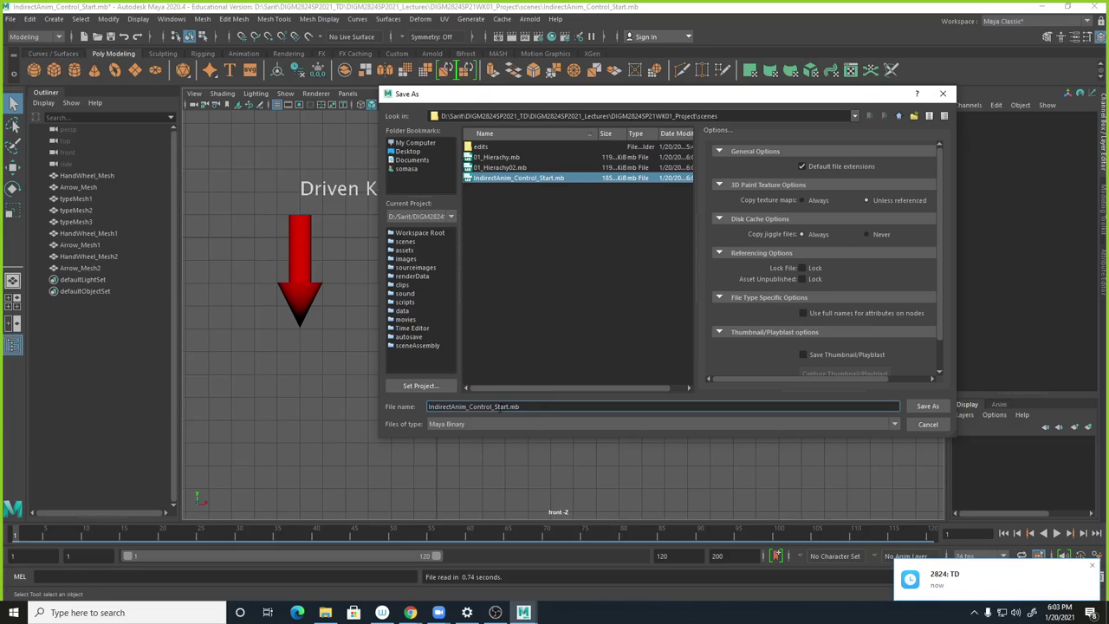
left_click_drag(494, 406, 616, 424)
type("01")
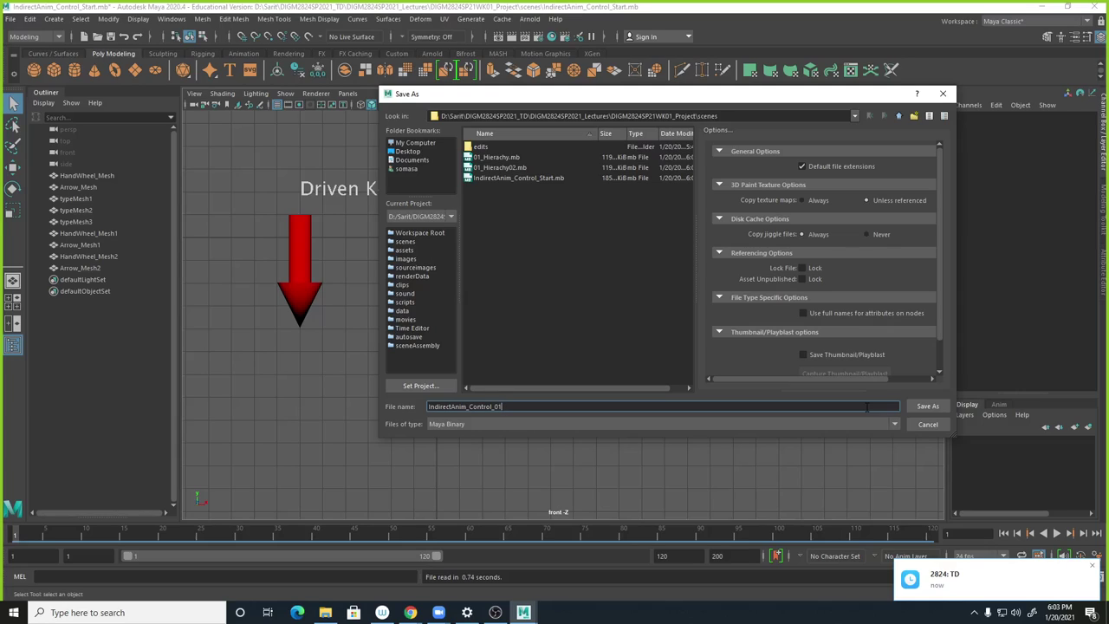
key("Return")
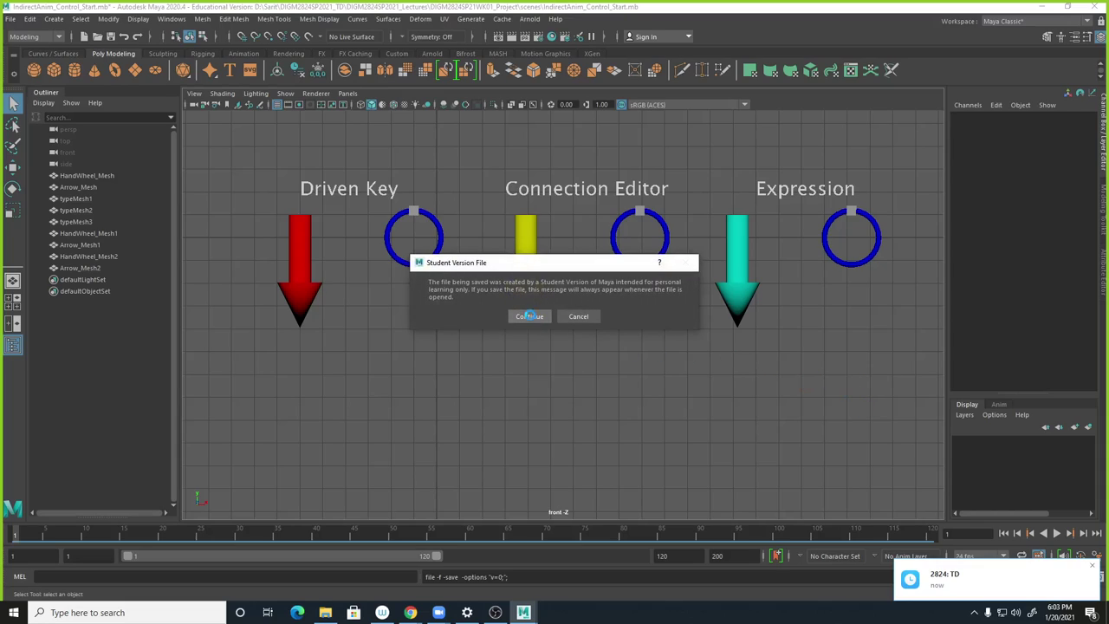
left_click(529, 315)
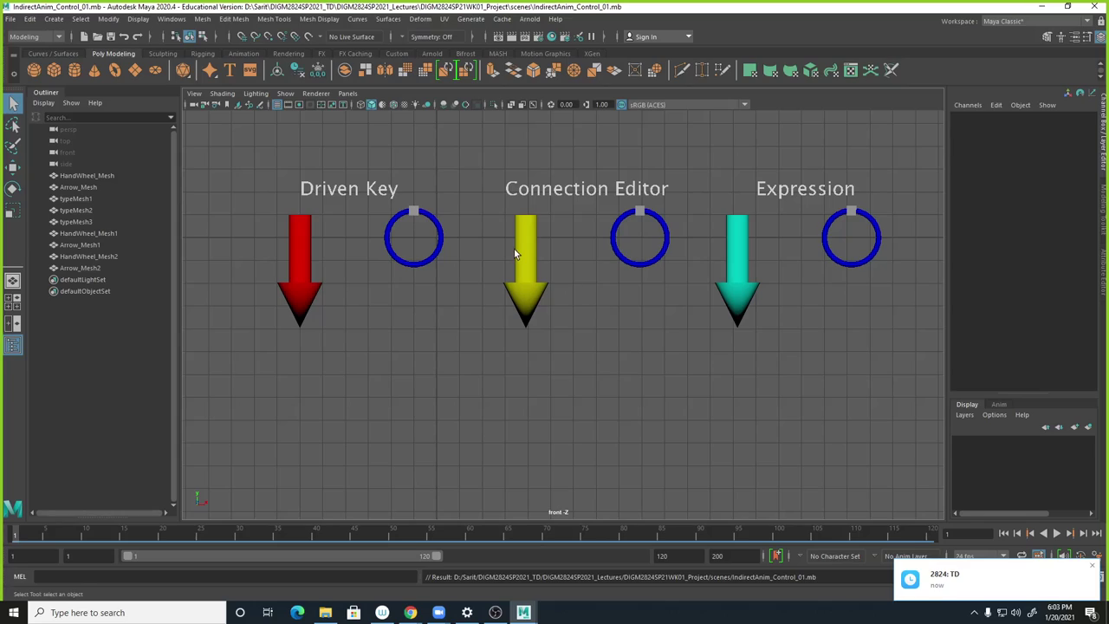
Test the Driven Key hand wheel by rotating it about -74 degrees around Z, undo the rotation and deselect it.
left_click(417, 216)
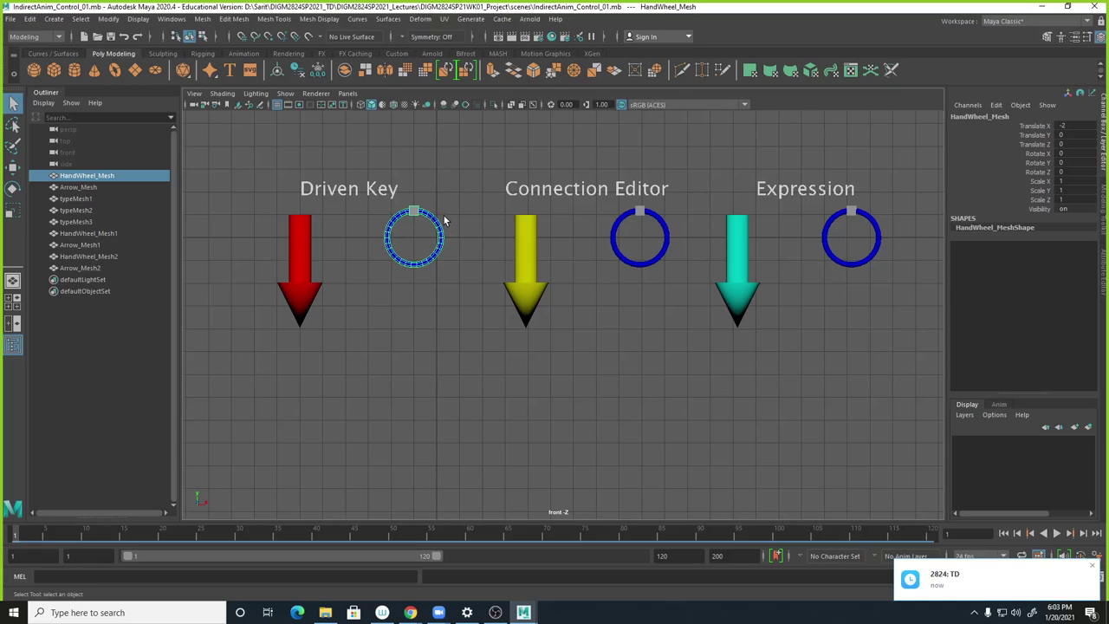
left_click(440, 212)
left_click(417, 215)
key("e")
left_click_drag(437, 208, 450, 250)
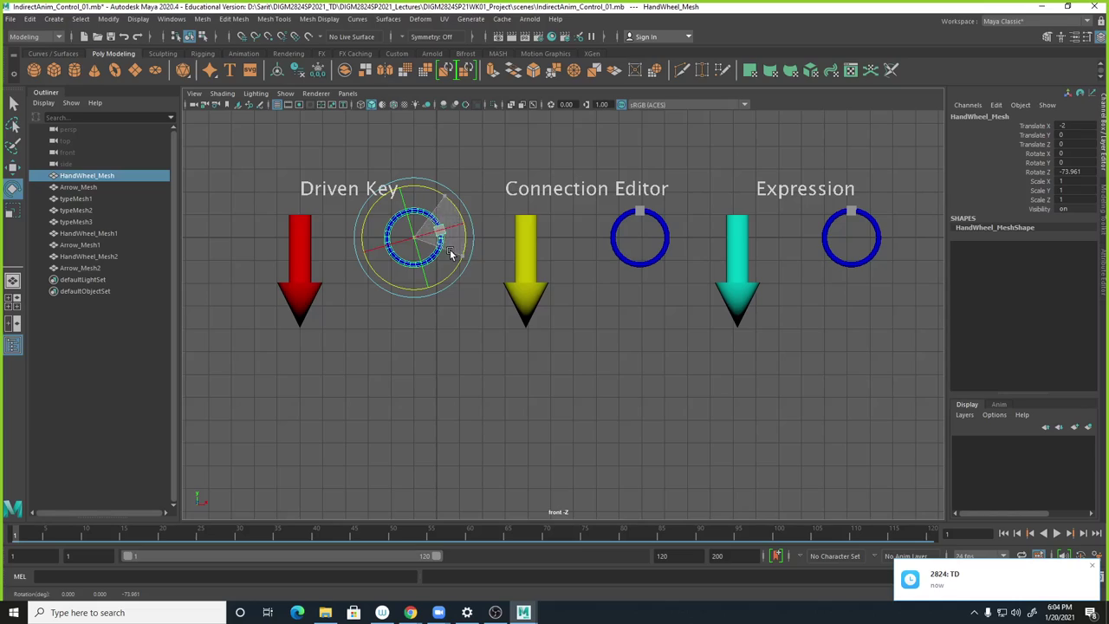
key("ctrl+z")
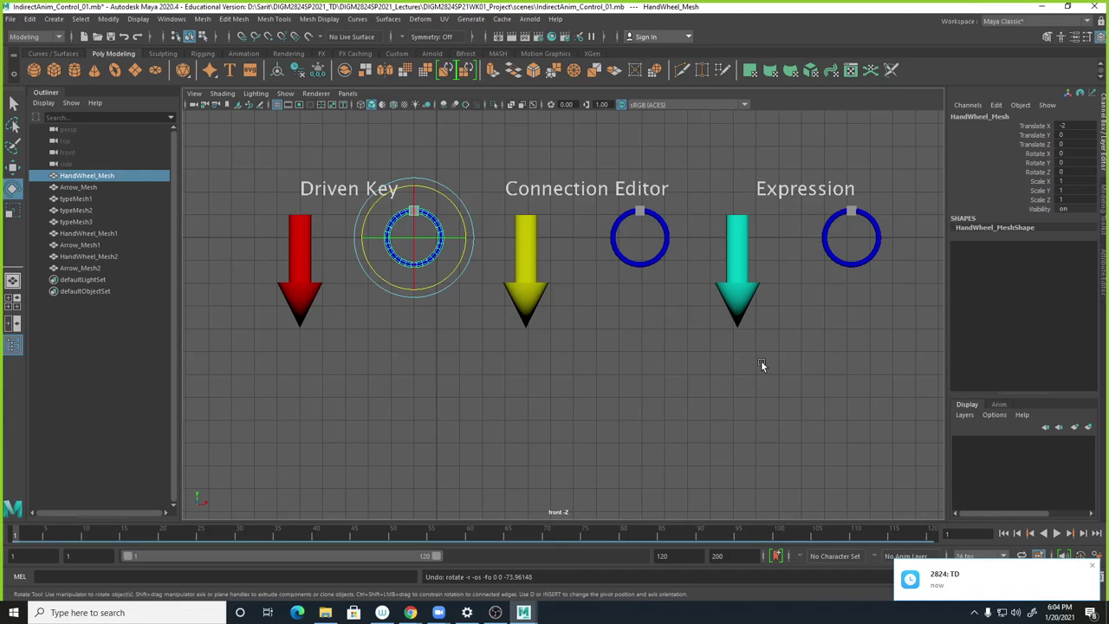
left_click(619, 382)
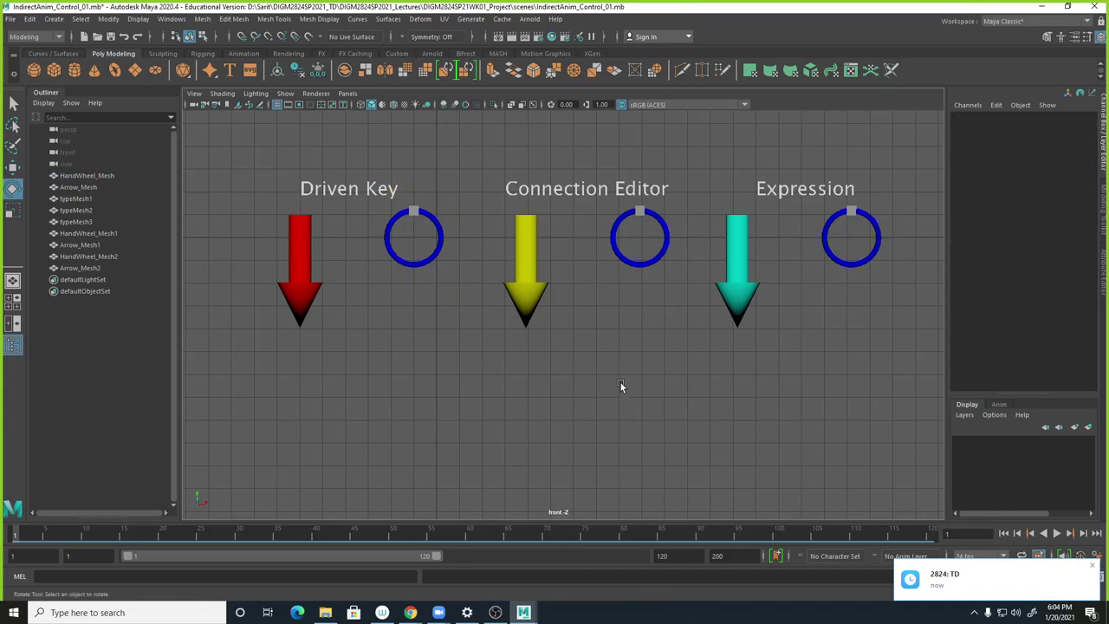
Inspect the transform values of the Driven Key, Connection Editor and Expression hand wheels one after another.
left_click(433, 222)
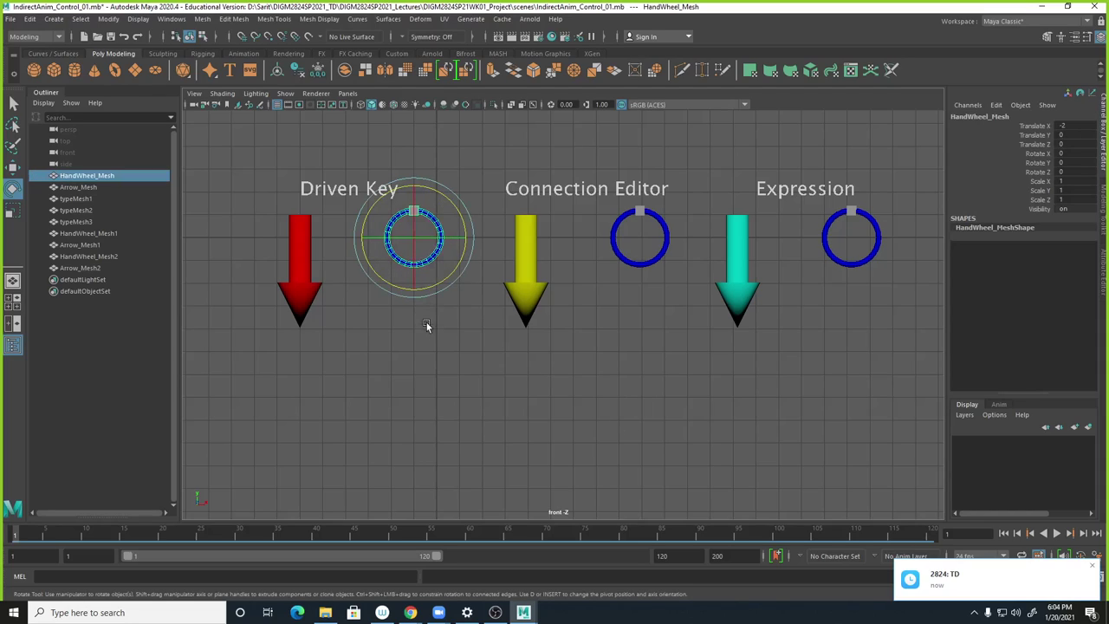
left_click(440, 368)
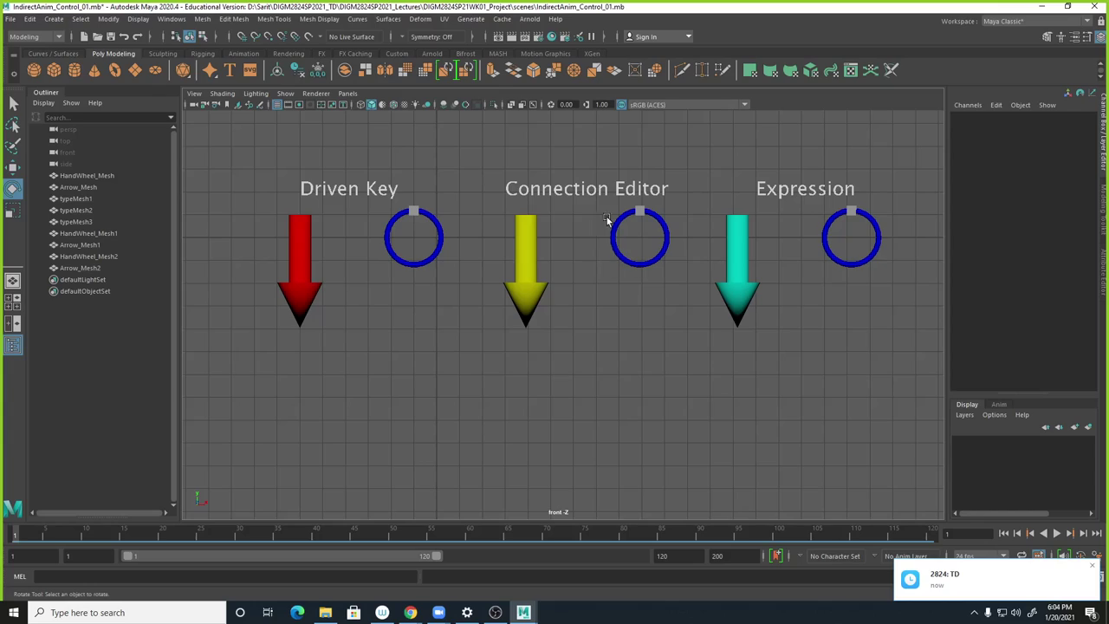
left_click(653, 212)
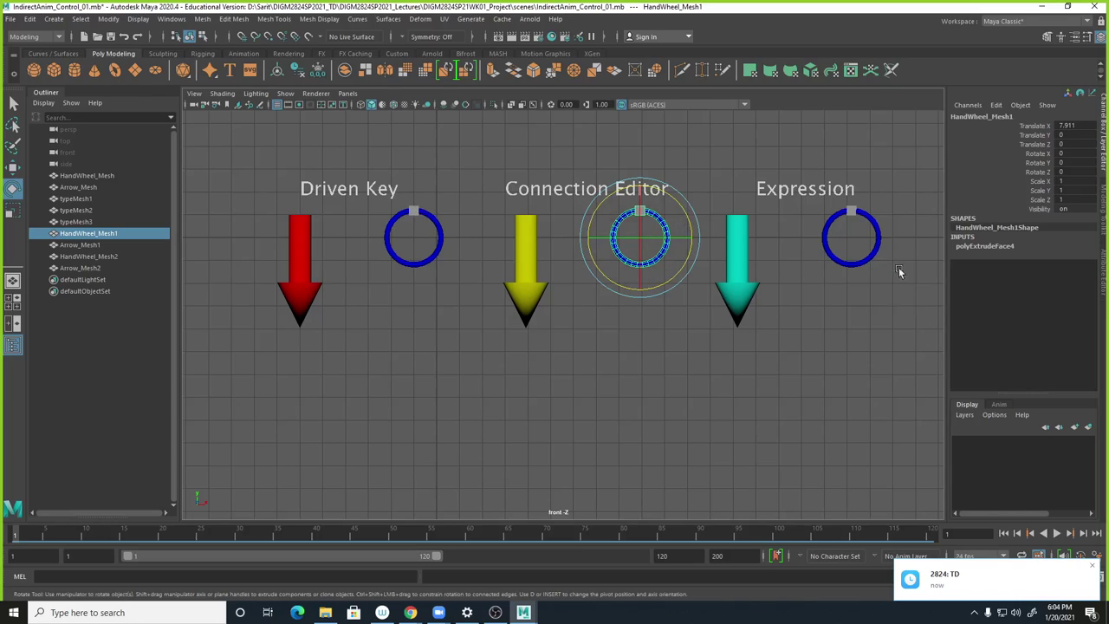
left_click(868, 223)
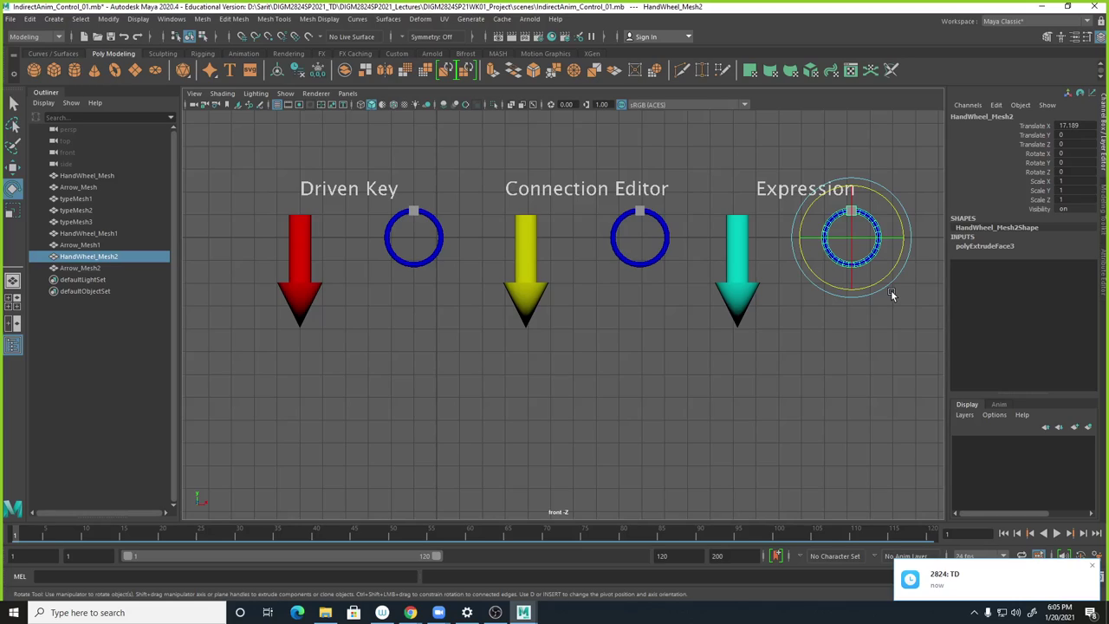
left_click(636, 403)
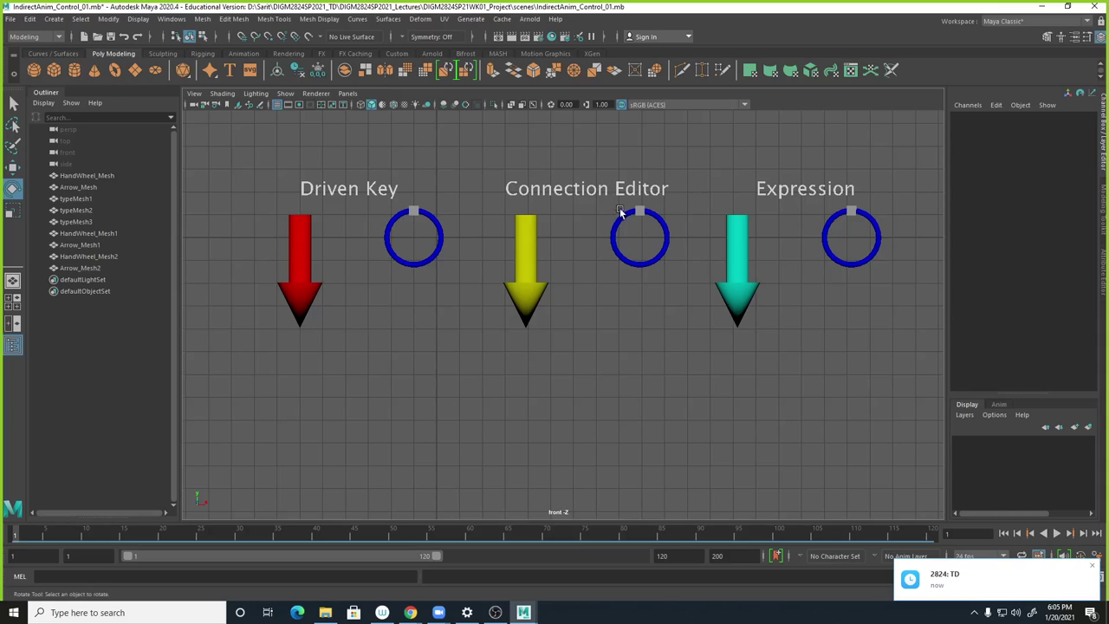
Freeze the transformations of the Connection Editor hand wheel and delete its construction history.
left_click(622, 251)
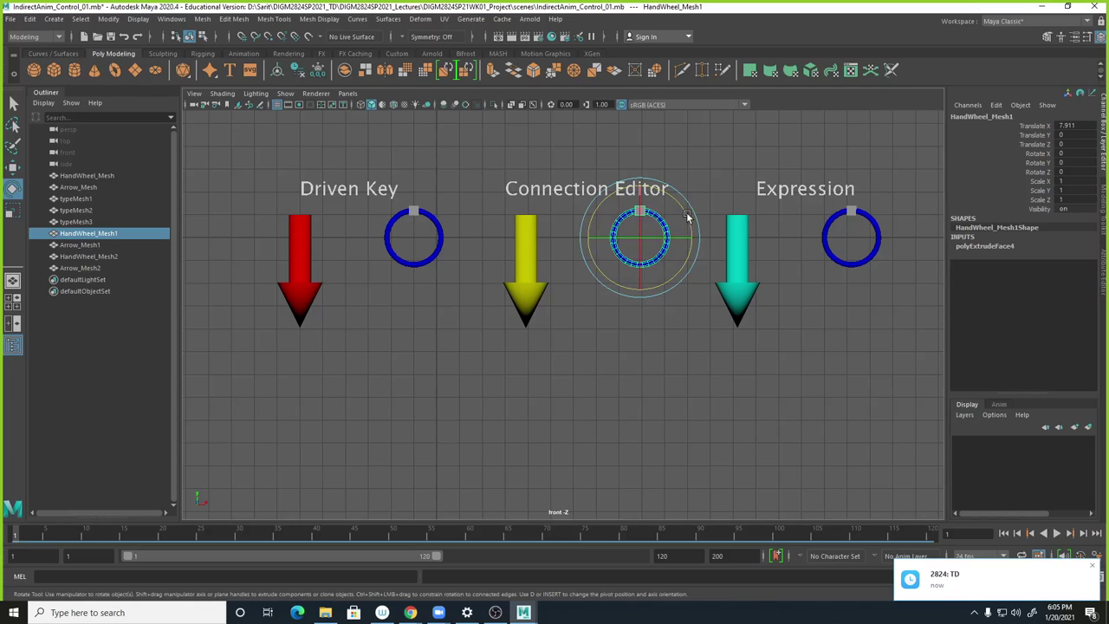
left_click_drag(687, 217, 687, 236)
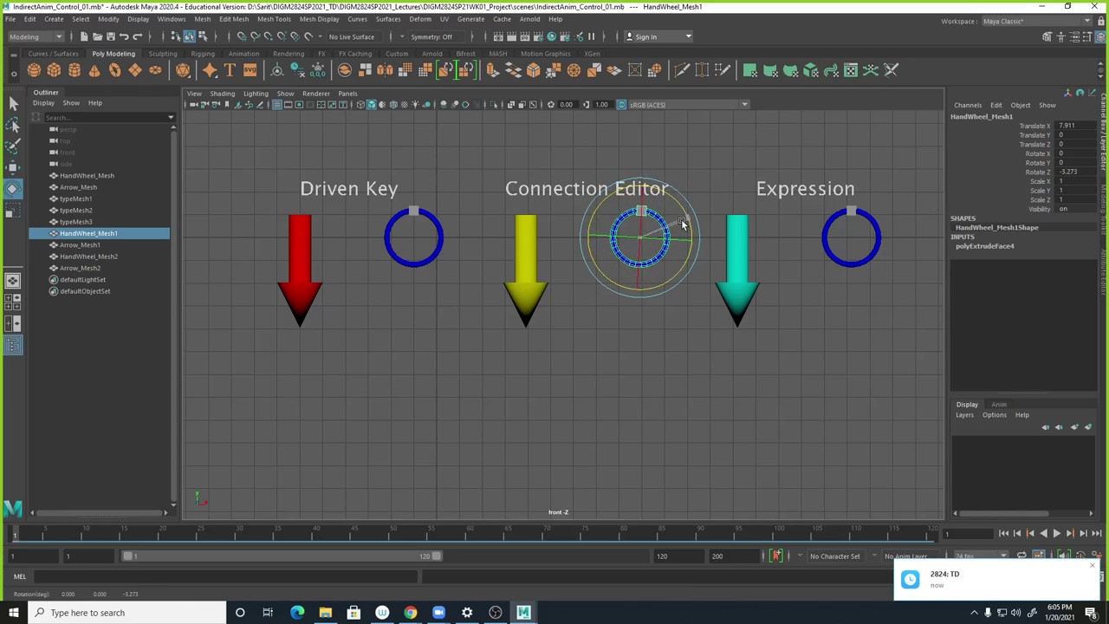
key("ctrl+z")
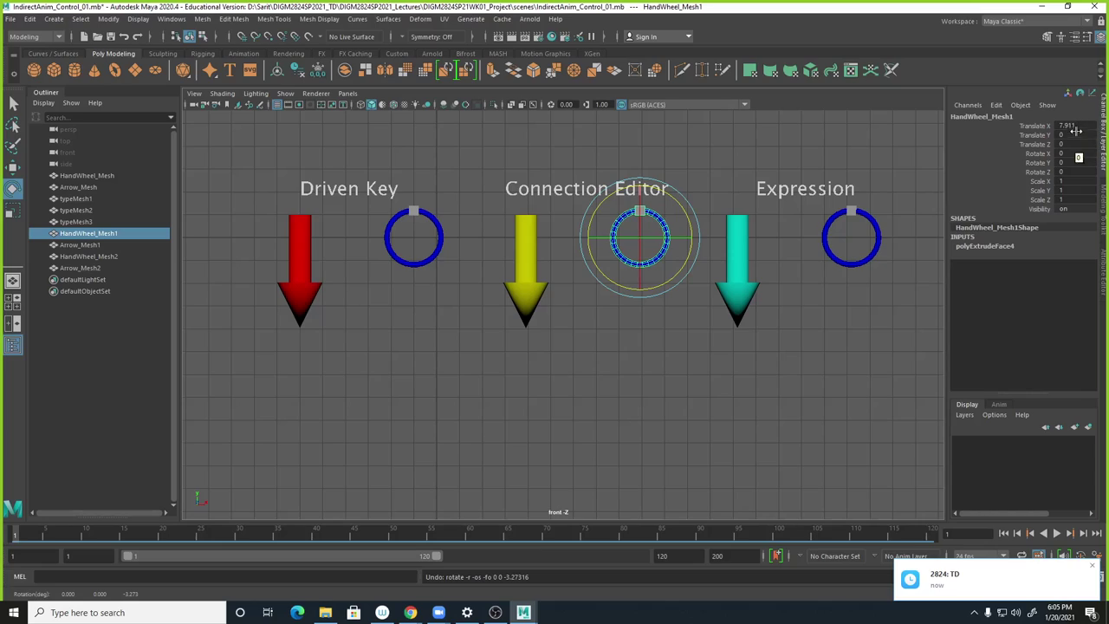
left_click(118, 24)
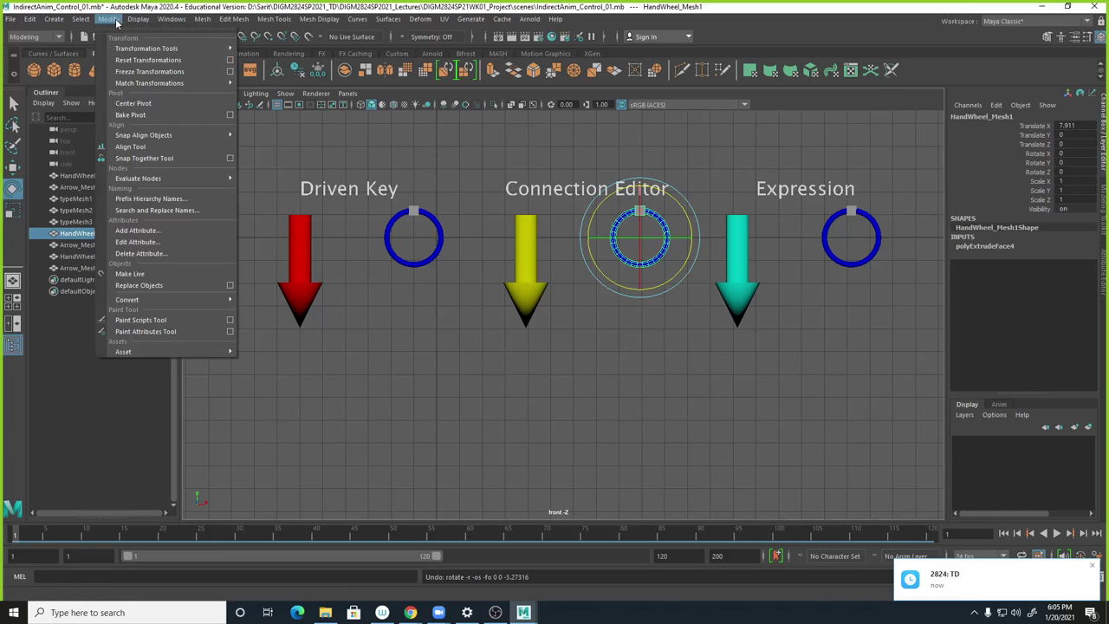
left_click(139, 72)
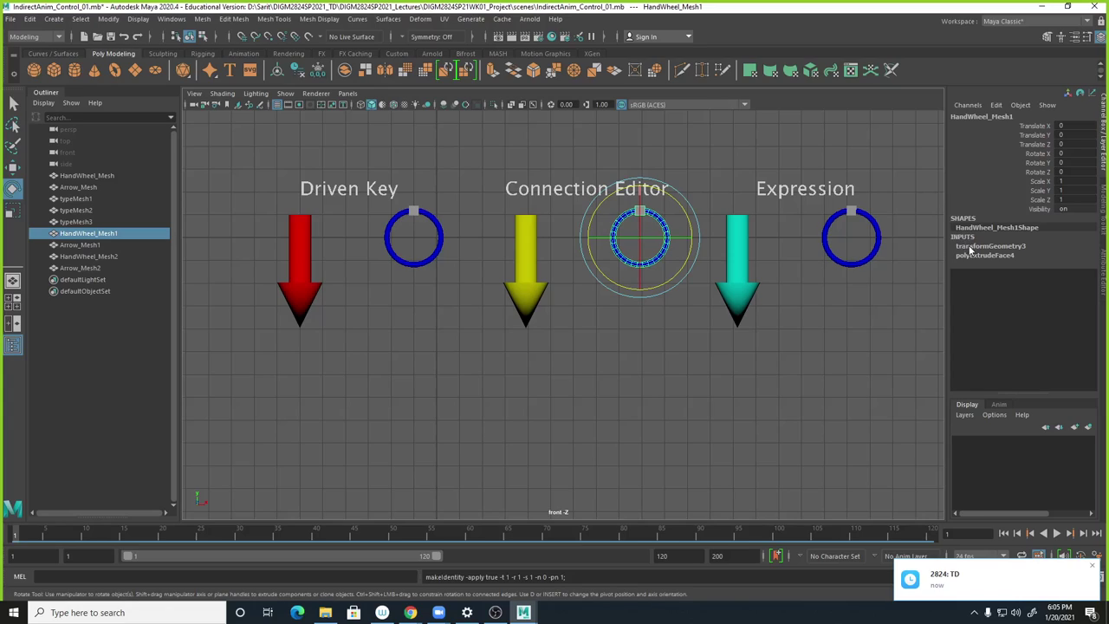
left_click(30, 19)
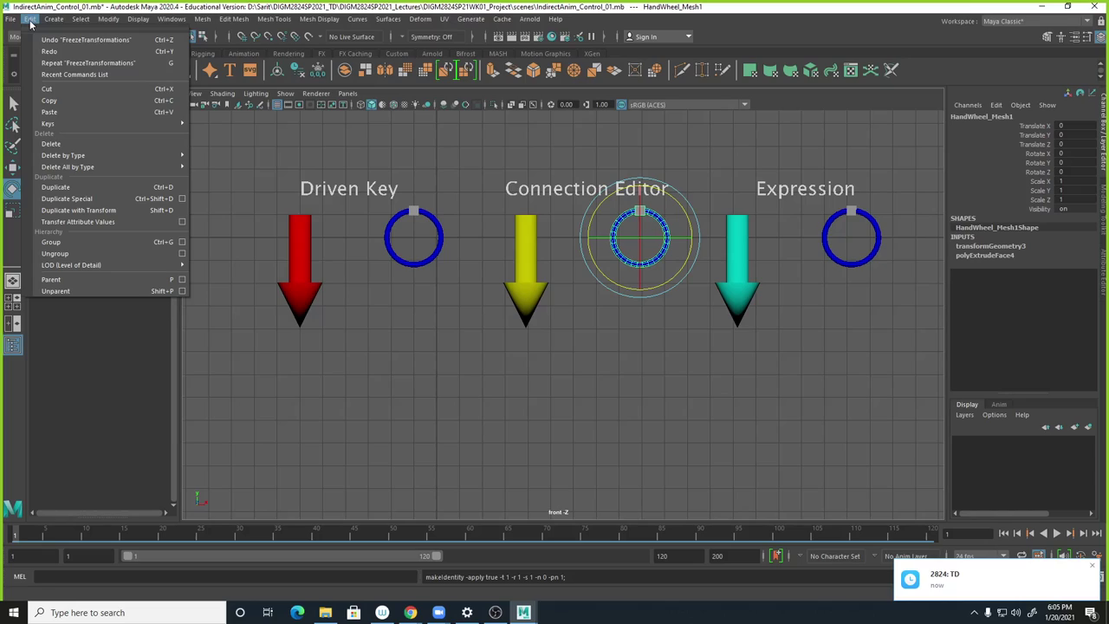
mouse_move(78, 155)
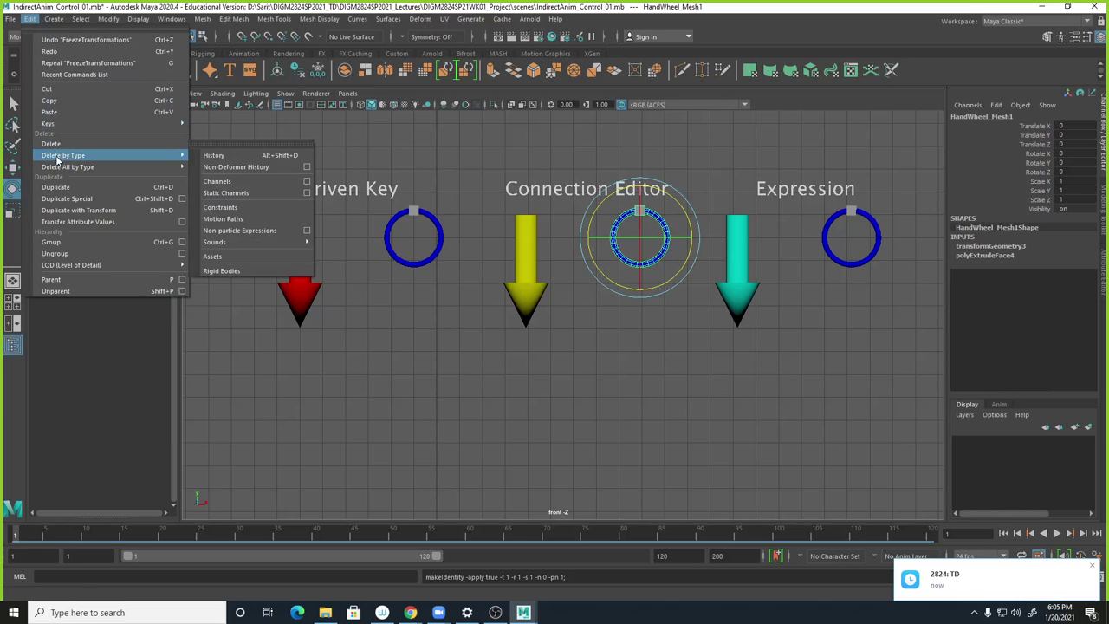
left_click(271, 153)
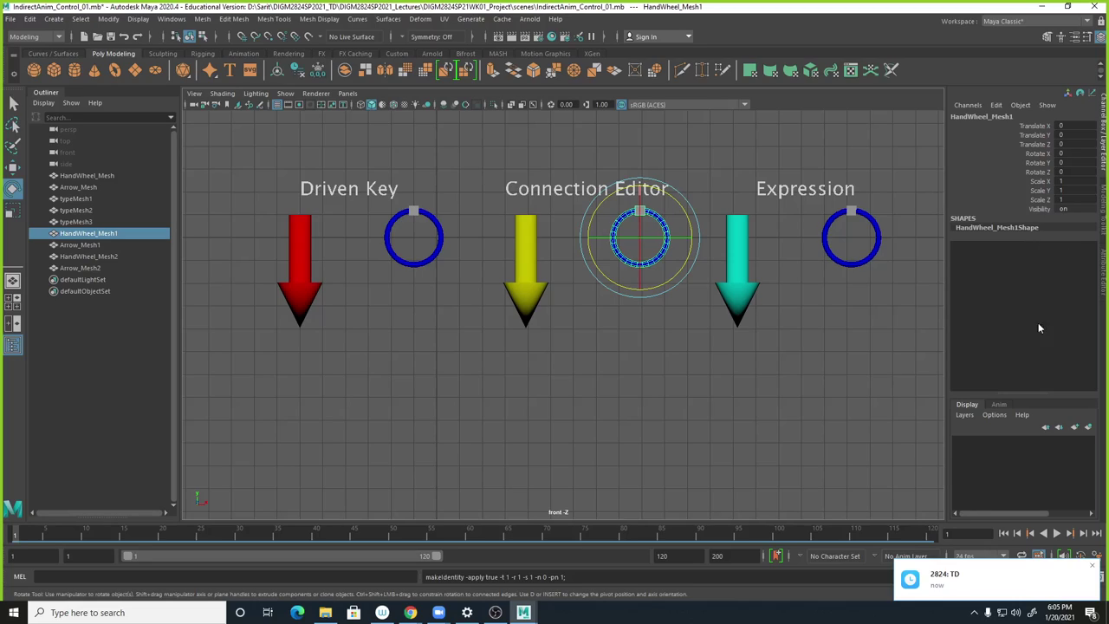
Freeze the transformations of the yellow arrow under Connection Editor and save the scene.
left_click(536, 291)
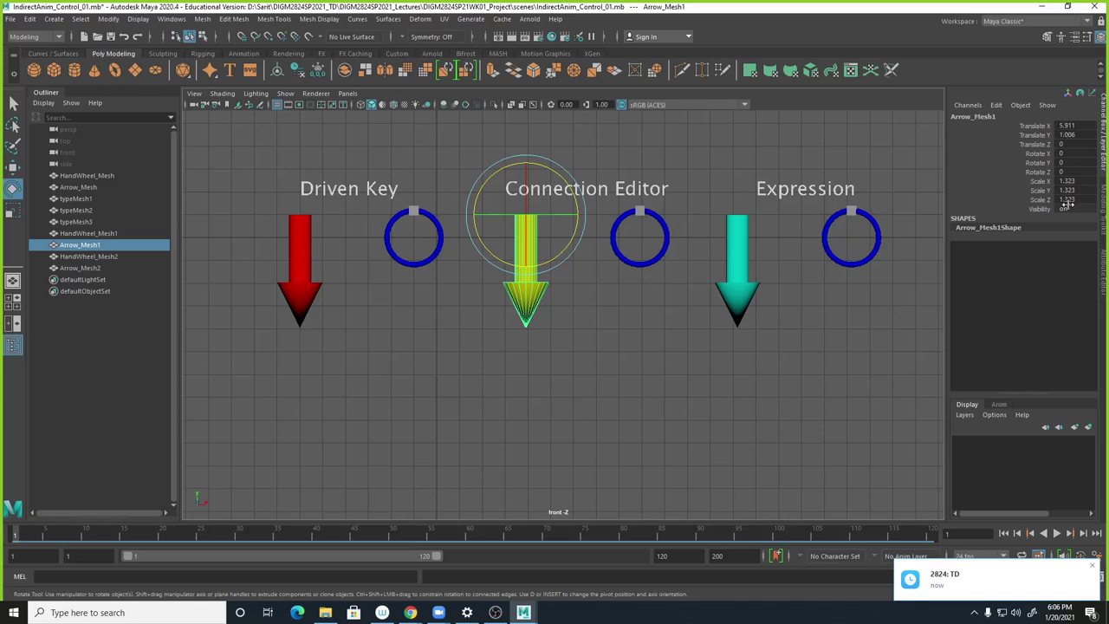
left_click(109, 18)
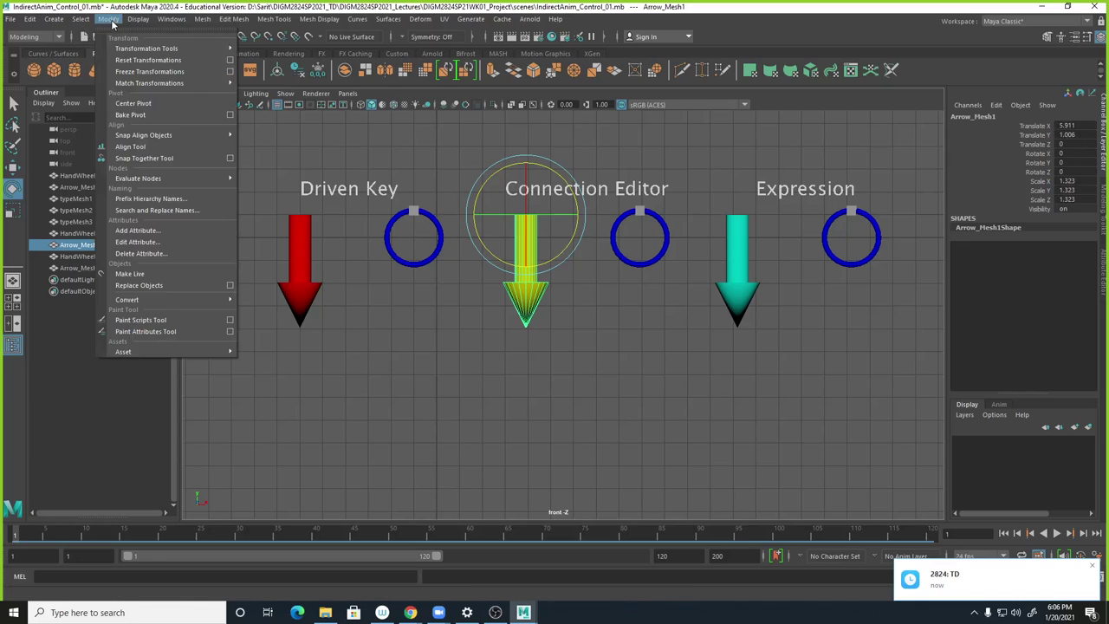
left_click(126, 71)
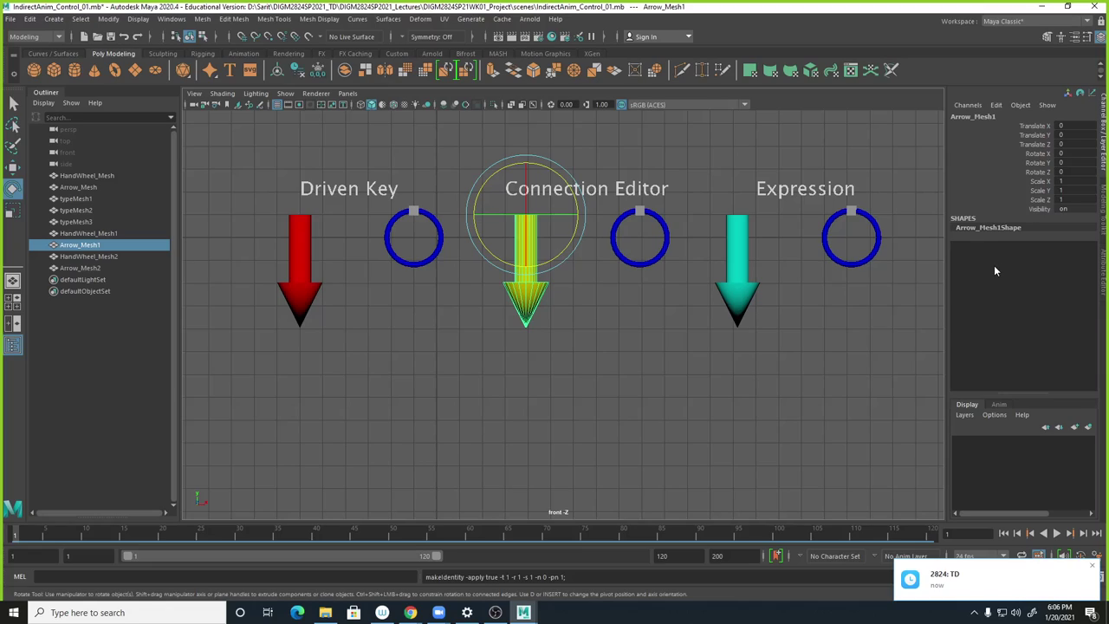
key("q")
left_click(842, 370)
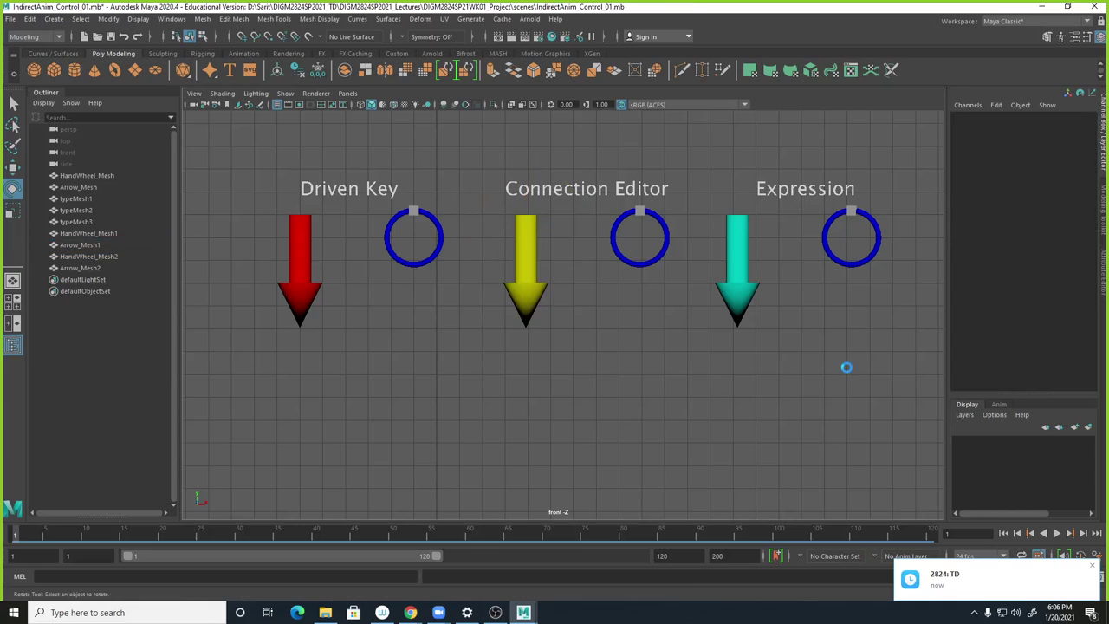
key("ctrl+s")
Try moving the yellow arrow down along Y, and undo the moves.
left_click(527, 317)
key("e")
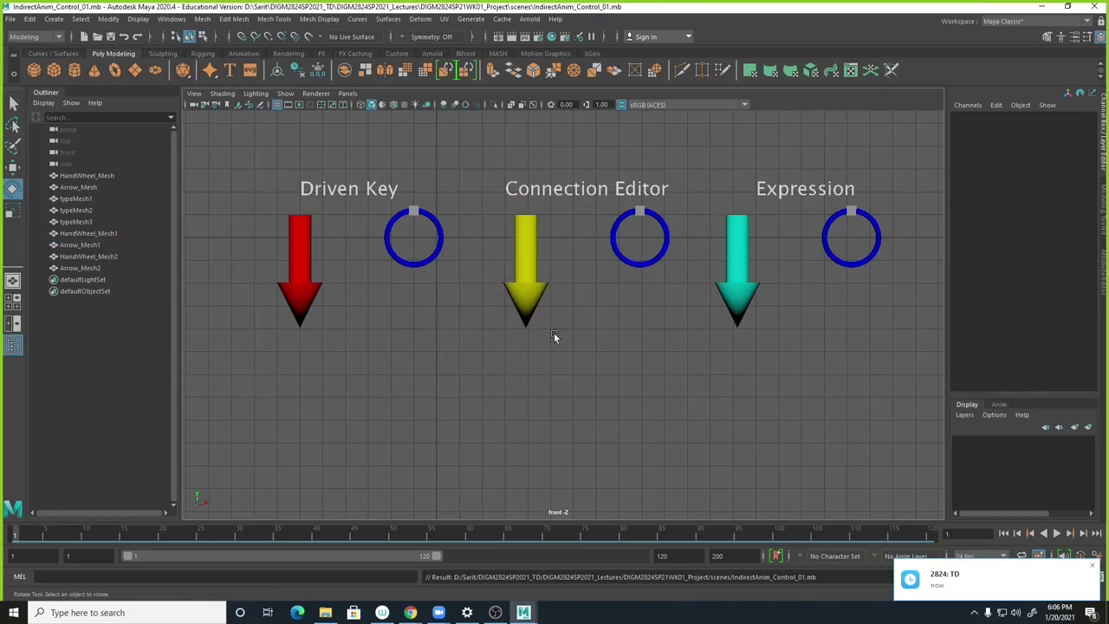
left_click_drag(666, 220, 607, 419)
left_click(528, 286)
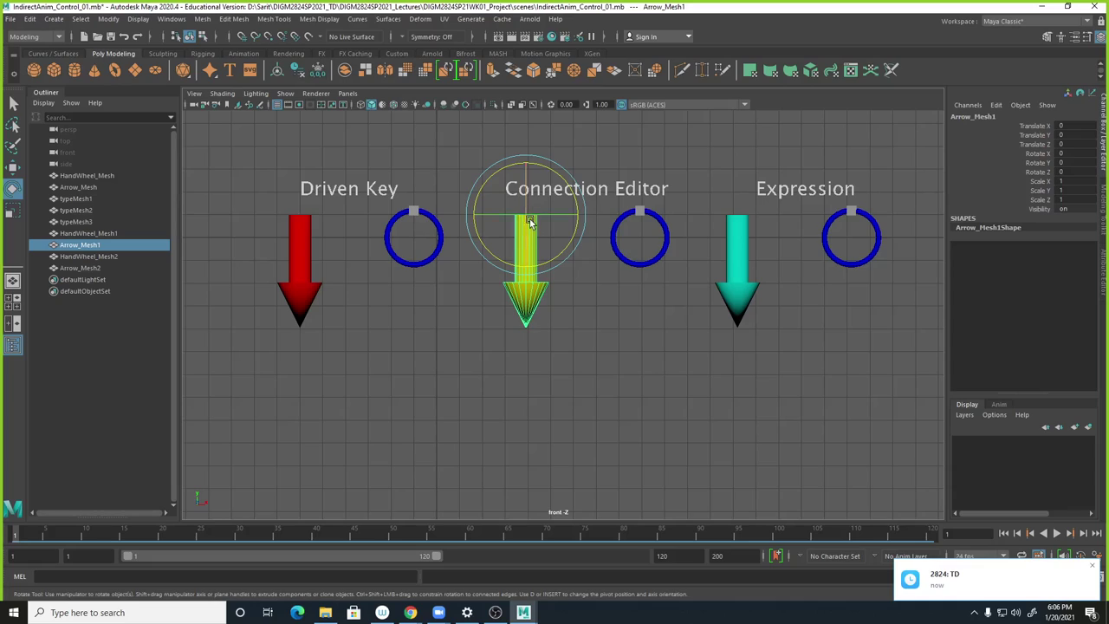
key("w")
left_click_drag(528, 161, 522, 188)
key("ctrl+z")
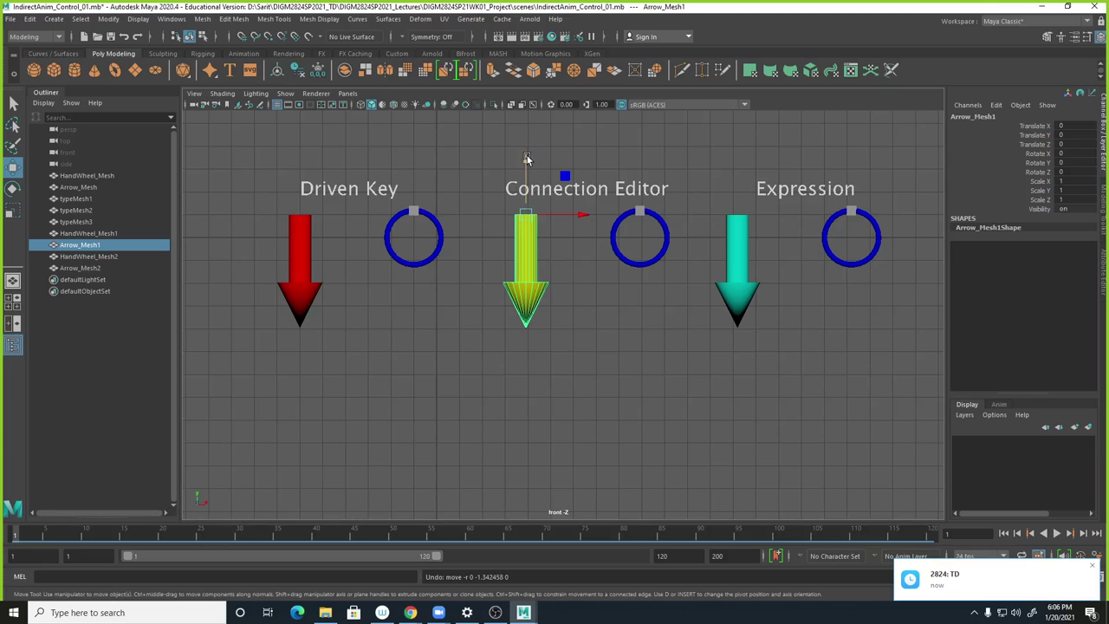
left_click_drag(527, 159, 527, 201)
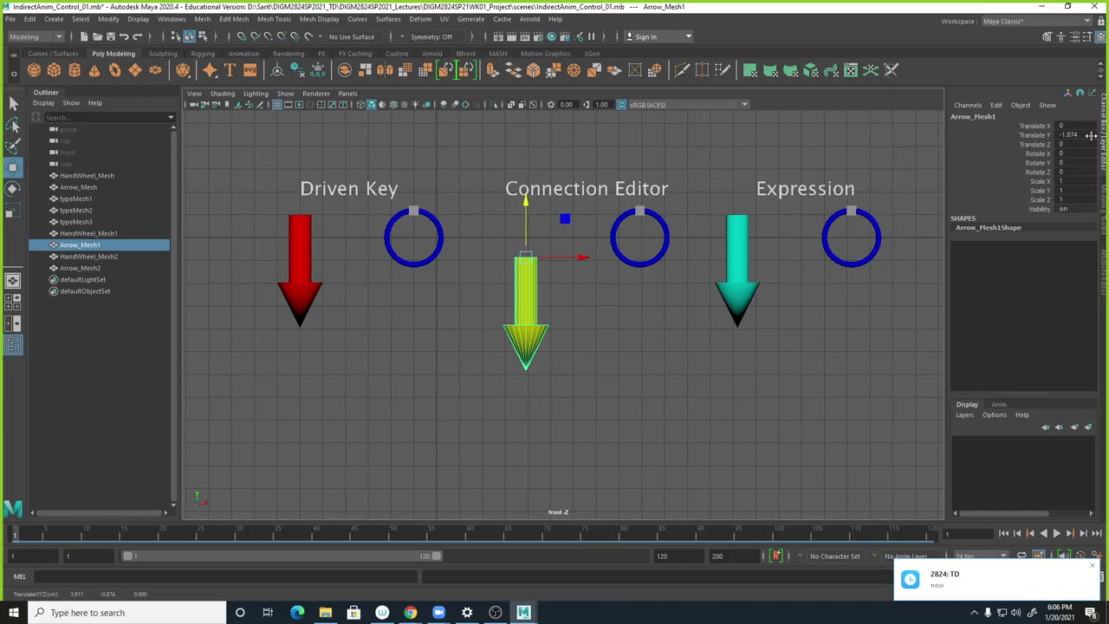
key("ctrl+z")
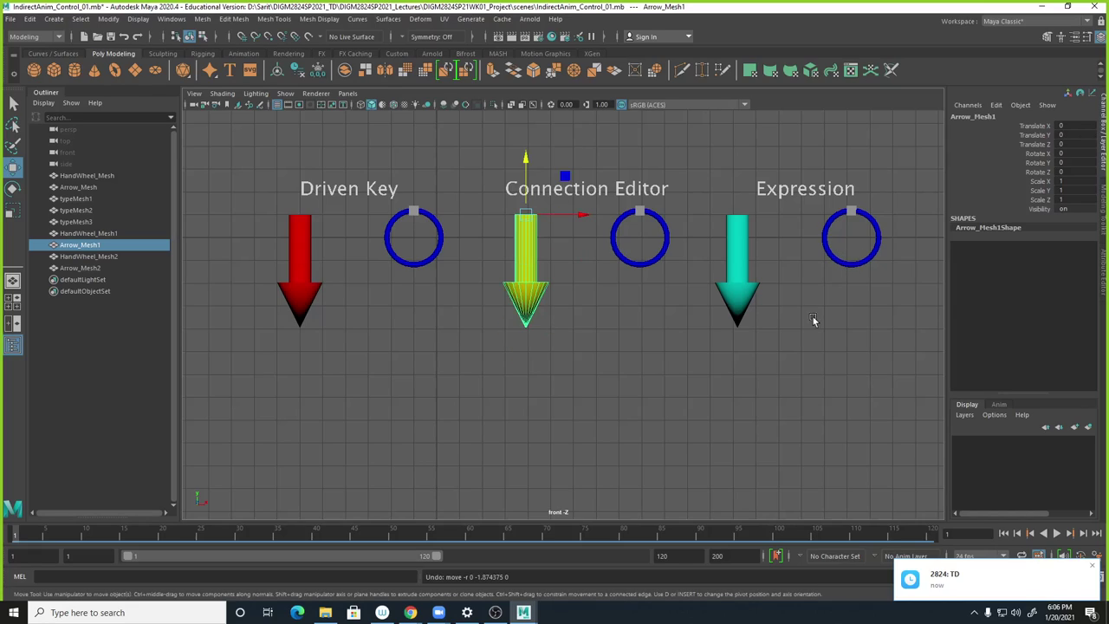
Try rotating the middle hand wheel clockwise about Z, undo the rotation and clear the selection.
left_click(667, 239)
key("e")
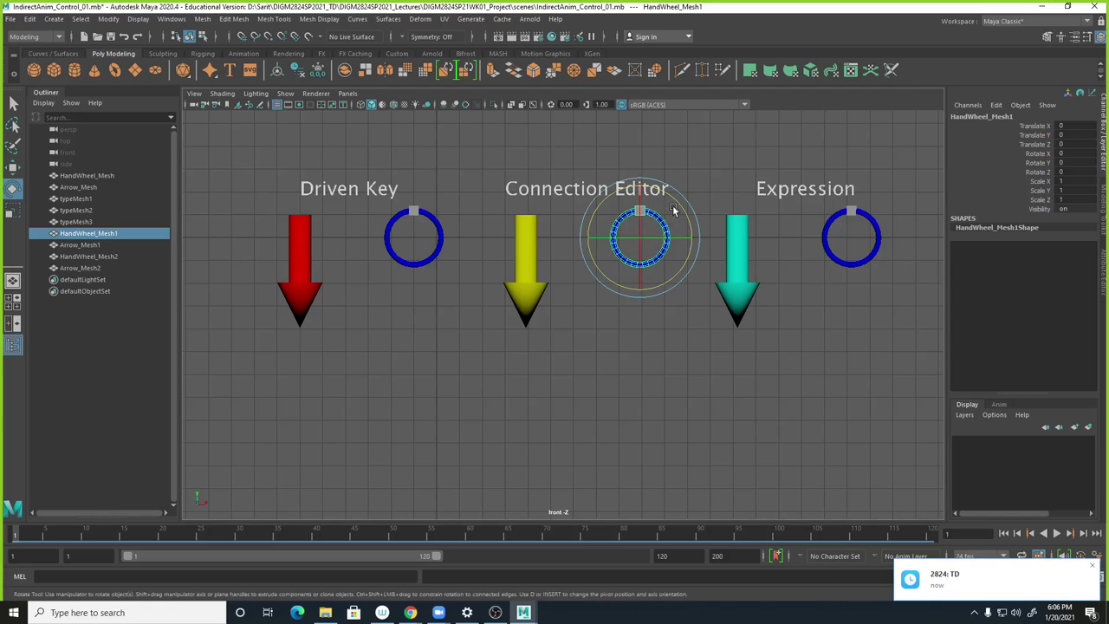
left_click_drag(673, 209, 684, 224)
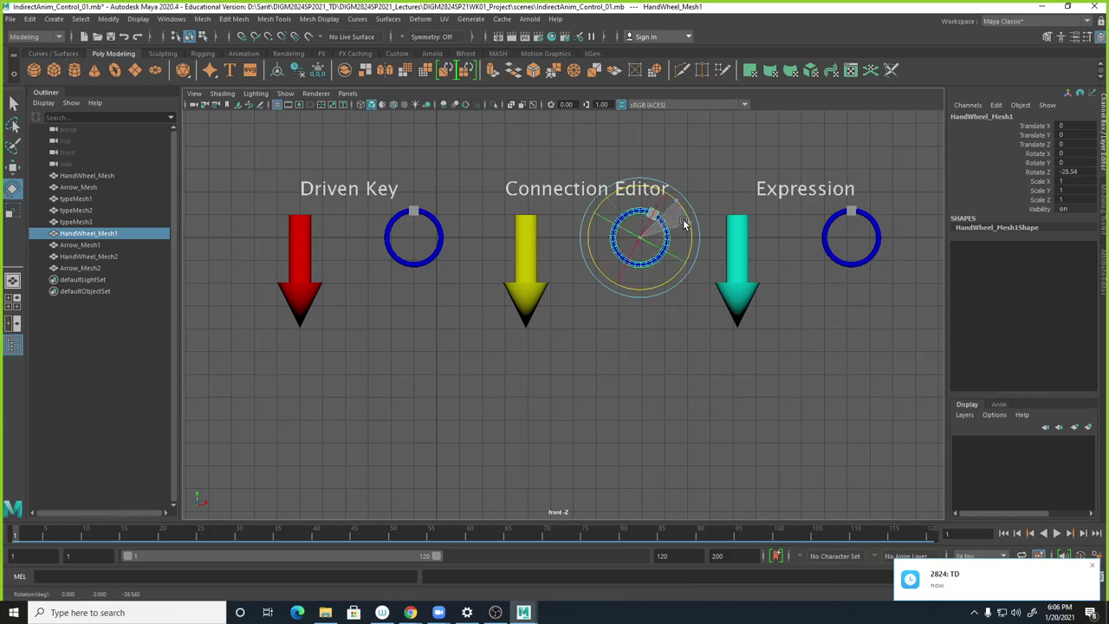
key("ctrl+z")
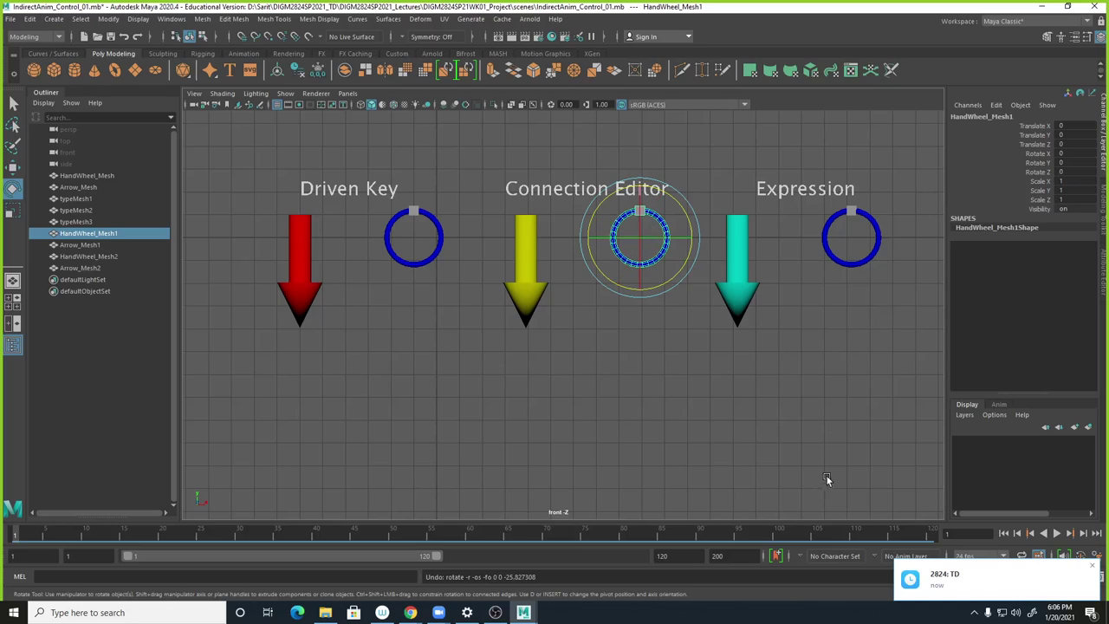
left_click(627, 479)
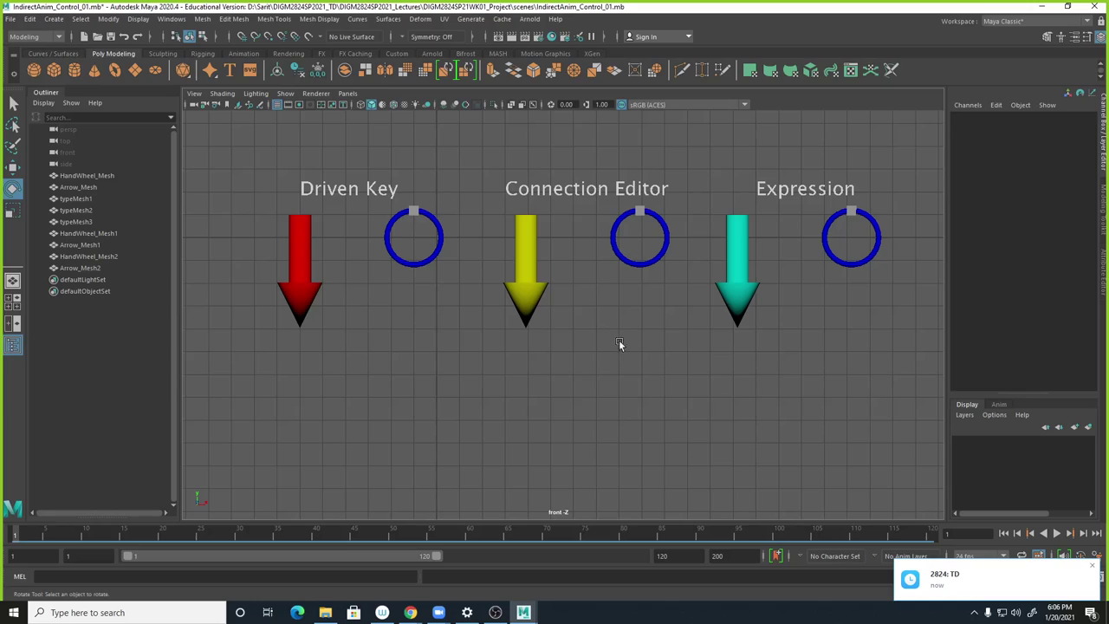
Open the Connection Editor and place it clear of the yellow arrow and its hand wheel.
left_click(171, 18)
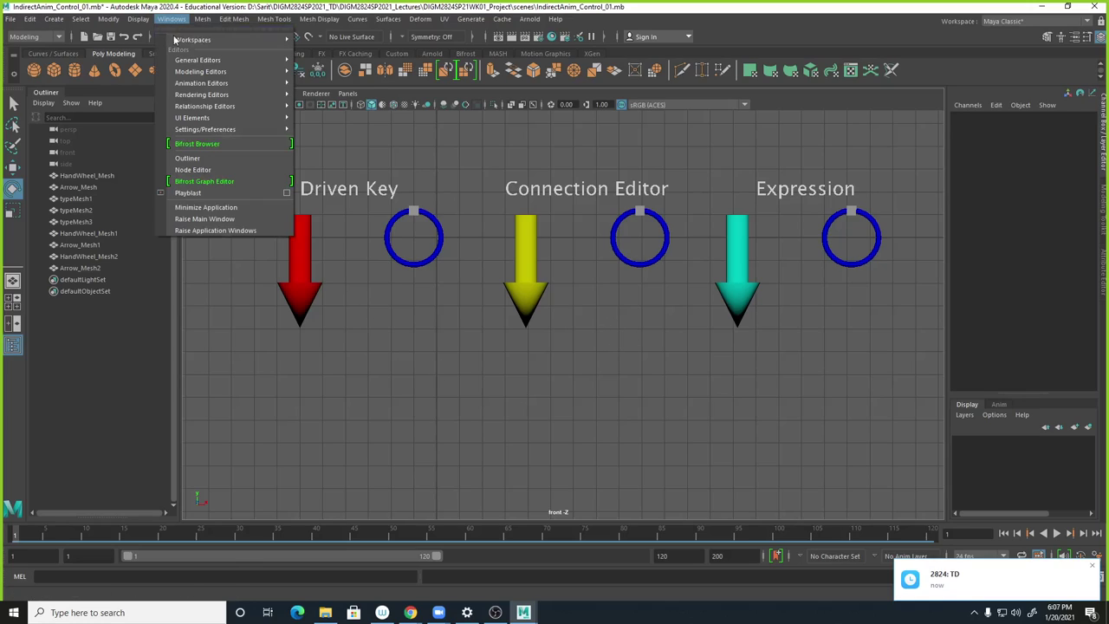
mouse_move(184, 61)
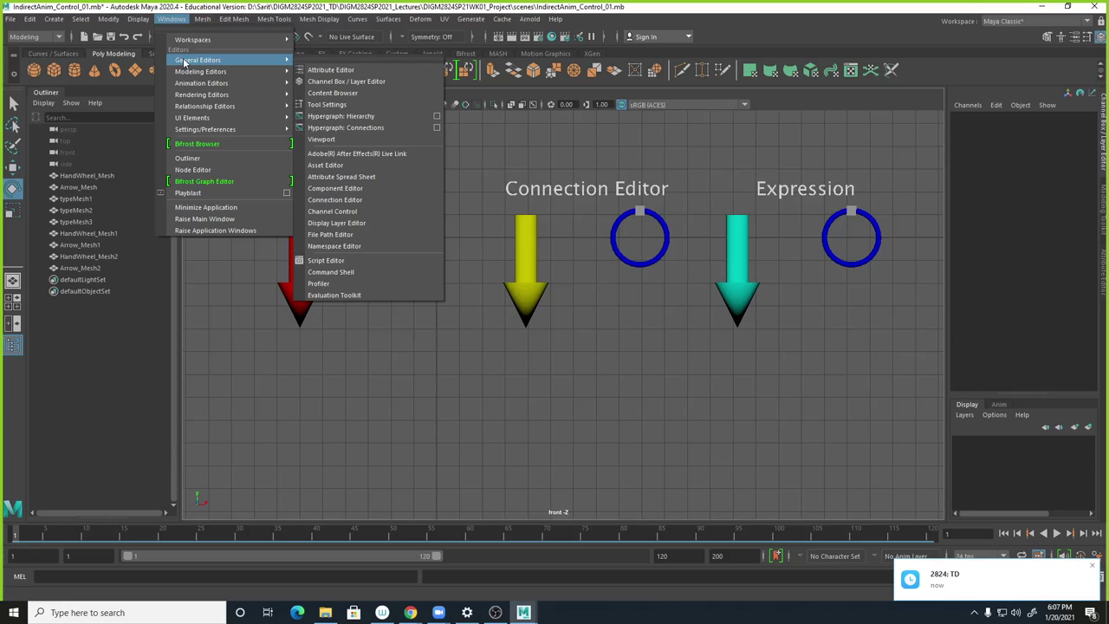
left_click(387, 200)
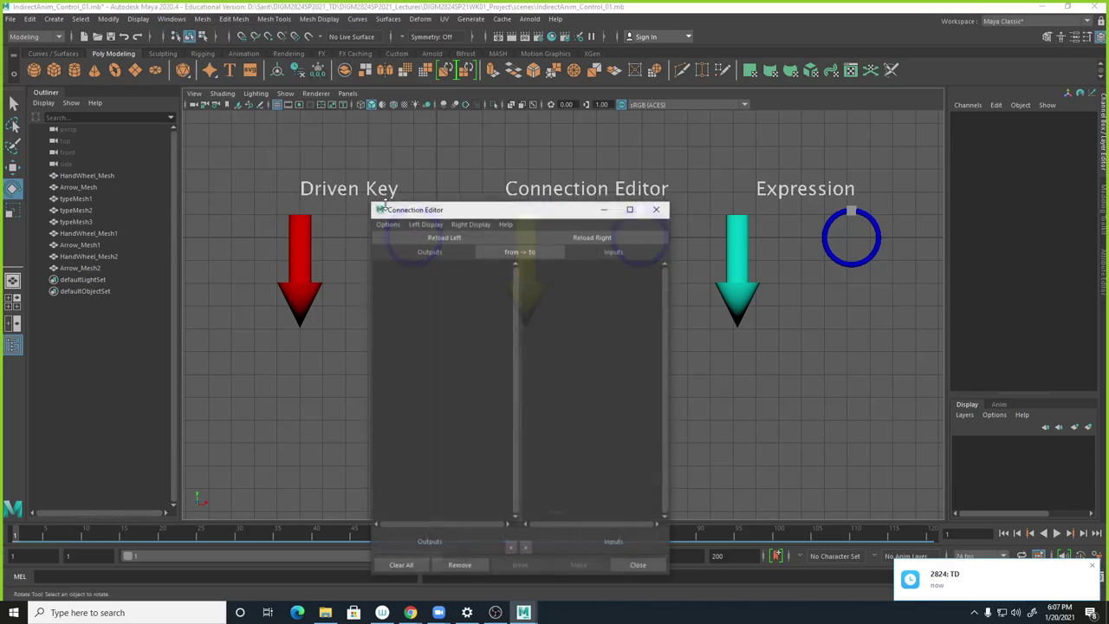
left_click_drag(487, 209, 257, 134)
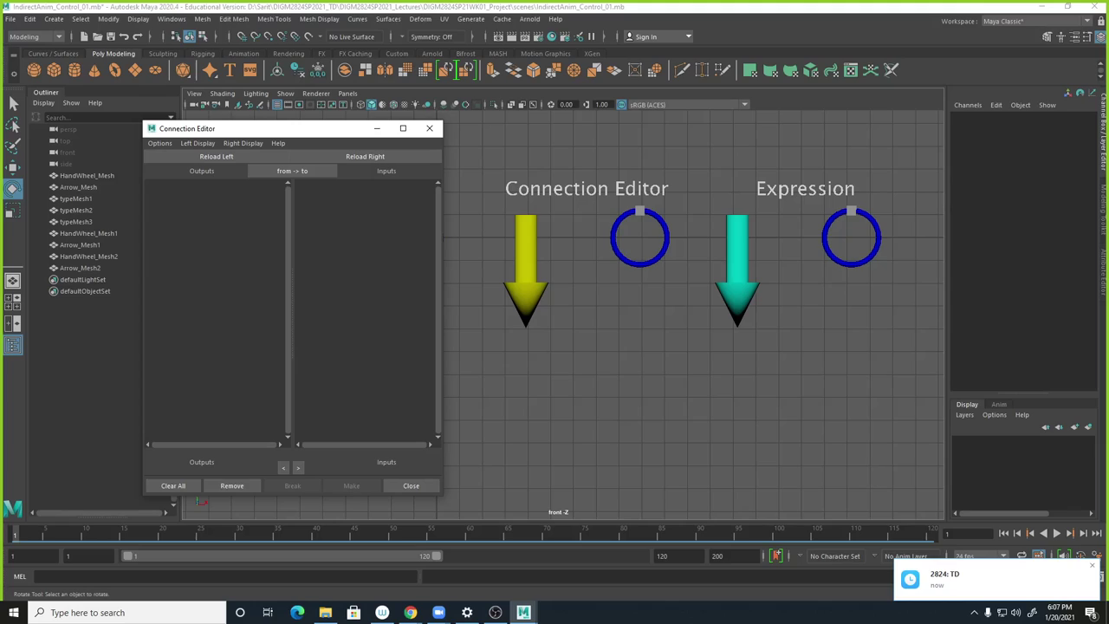
Load the middle hand wheel, HandWheel_Mesh1, as the output object and expand its rotate attributes.
left_click(643, 265)
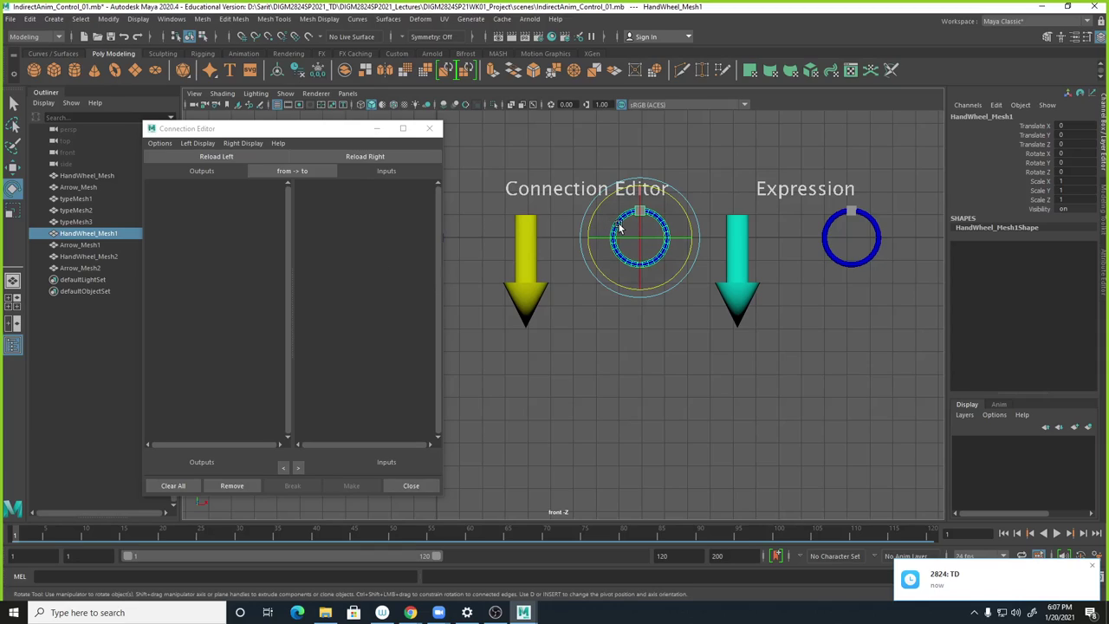
left_click(233, 155)
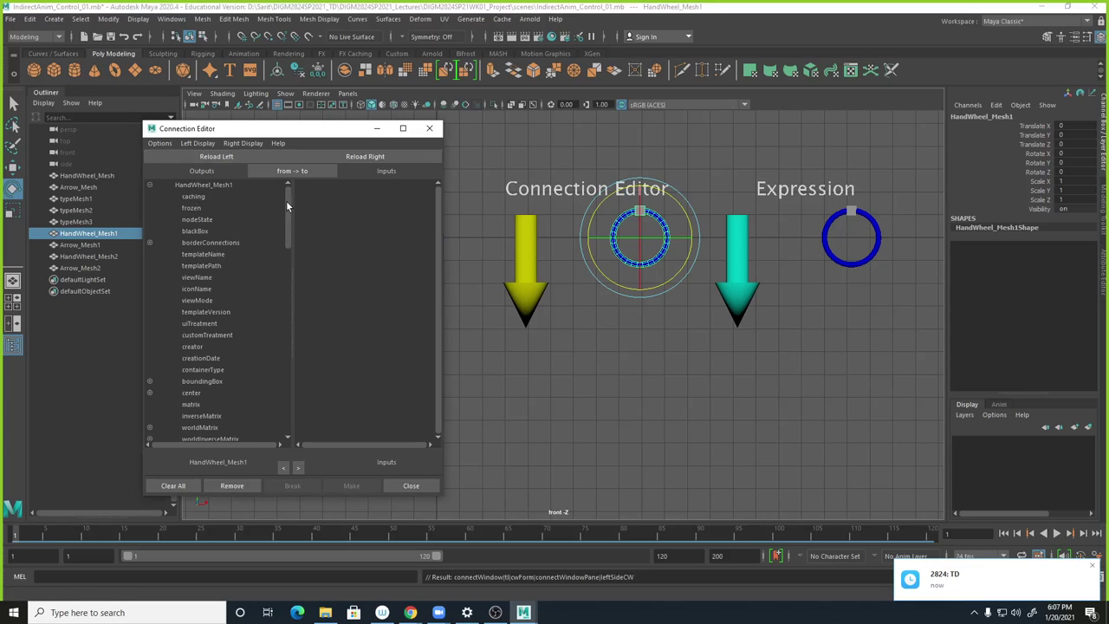
left_click_drag(285, 200, 287, 332)
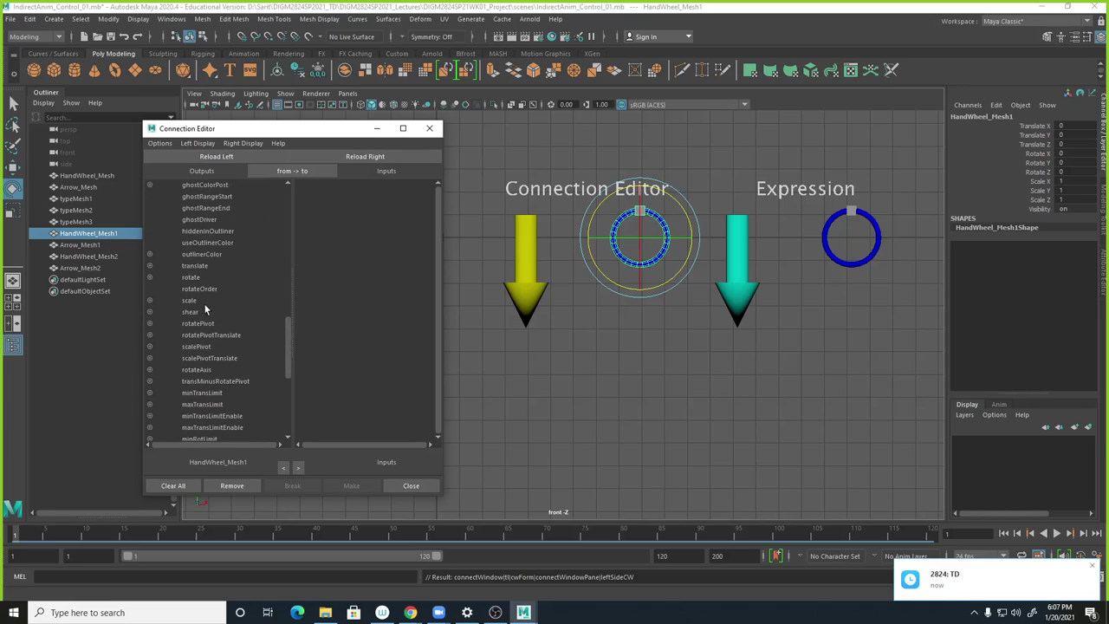
left_click(150, 276)
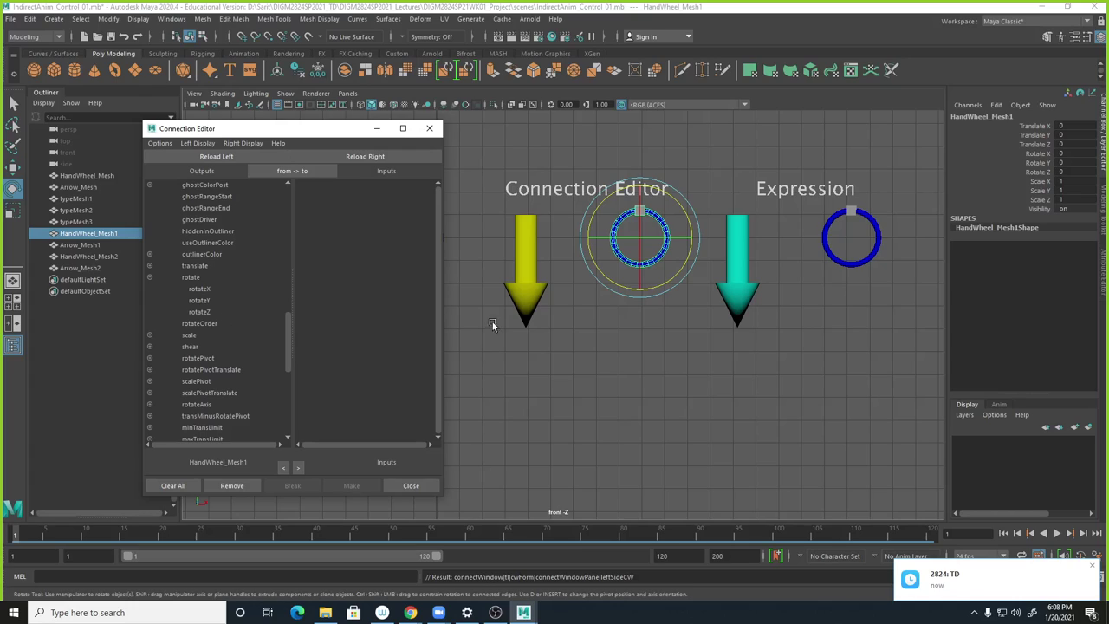
Load the yellow arrow, Arrow_Mesh1, as the input object and connect the hand wheel's rotateZ to the arrow's translateY.
left_click(525, 299)
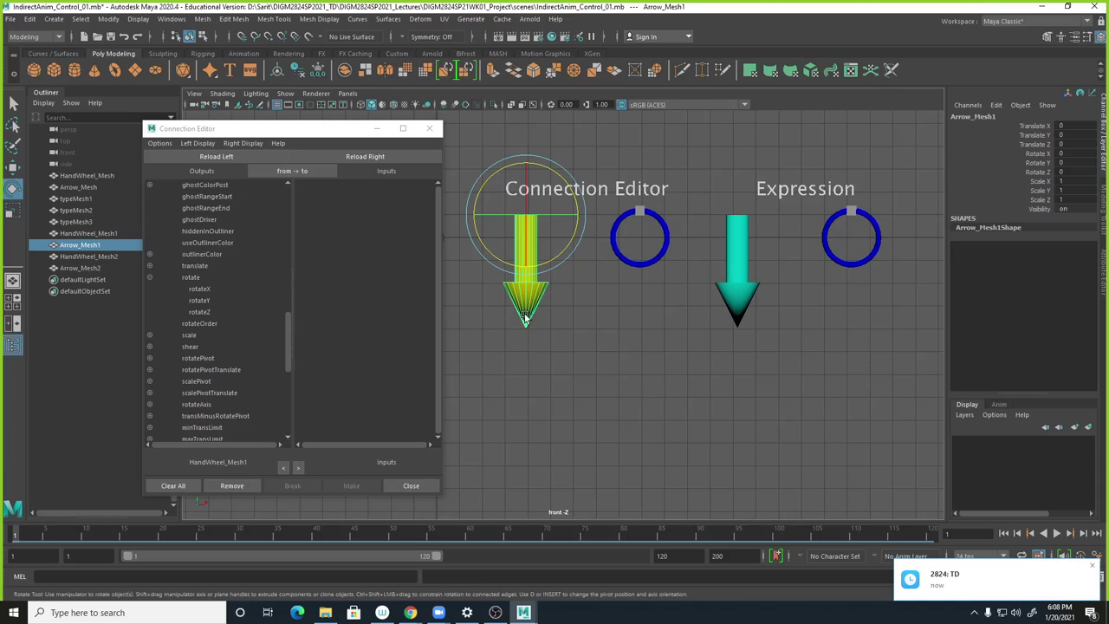
left_click(393, 156)
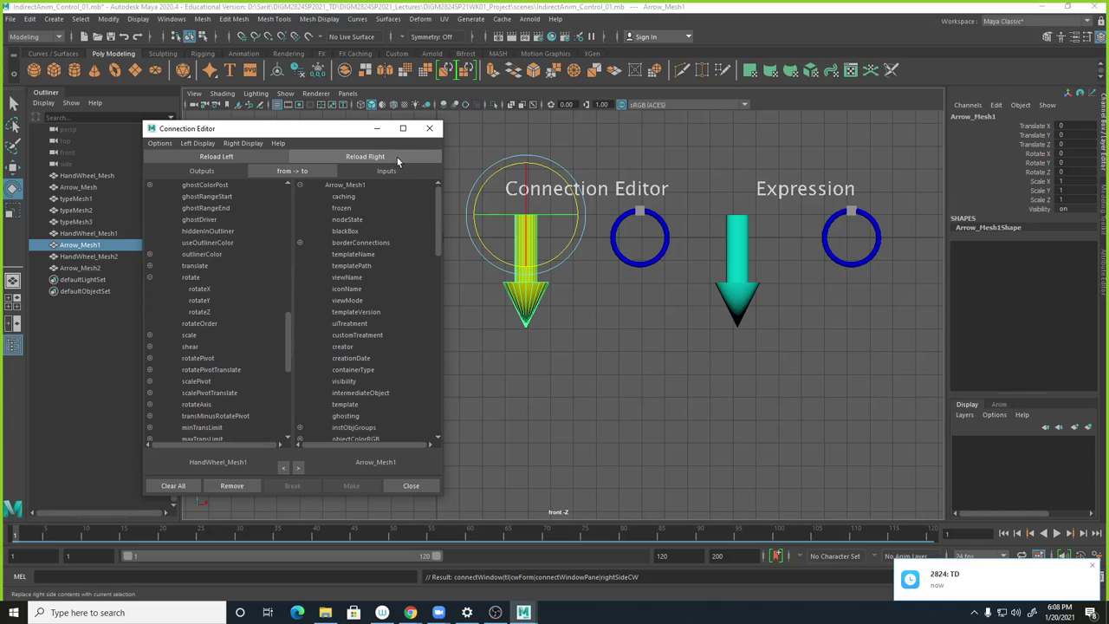
left_click_drag(434, 213, 433, 314)
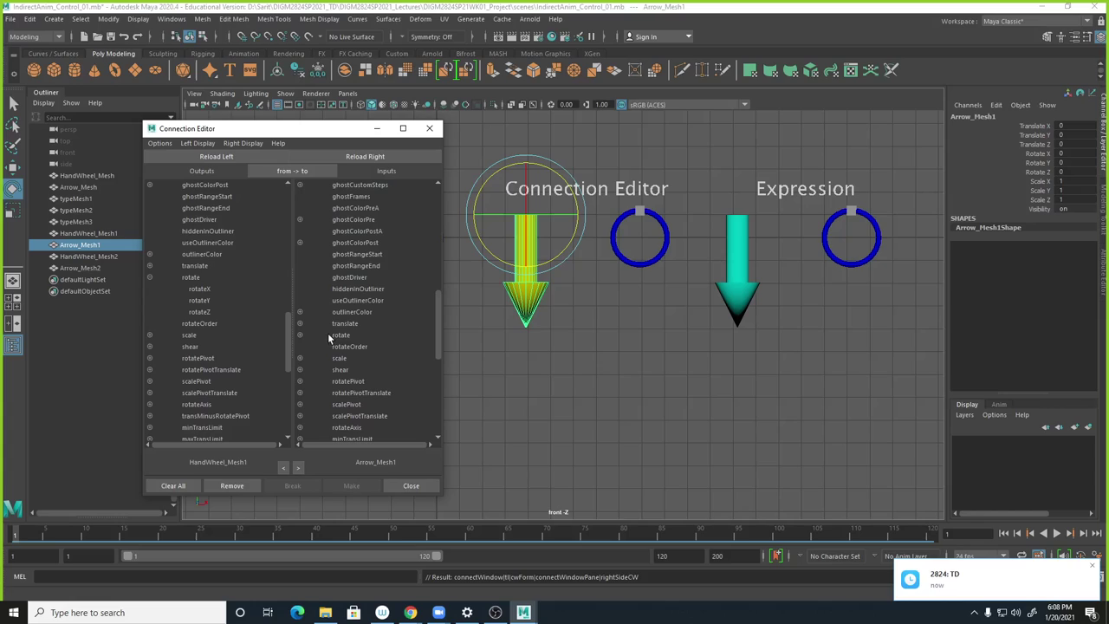
left_click(300, 323)
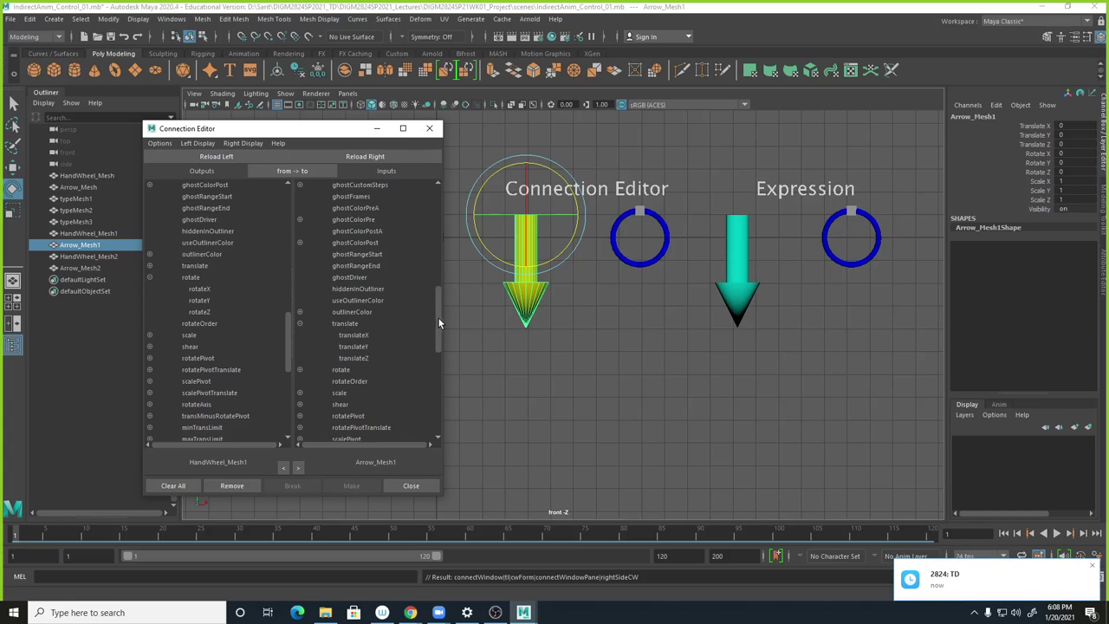
mouse_move(438, 318)
left_mouse_down()
mouse_move(427, 355)
mouse_move(432, 333)
left_mouse_up()
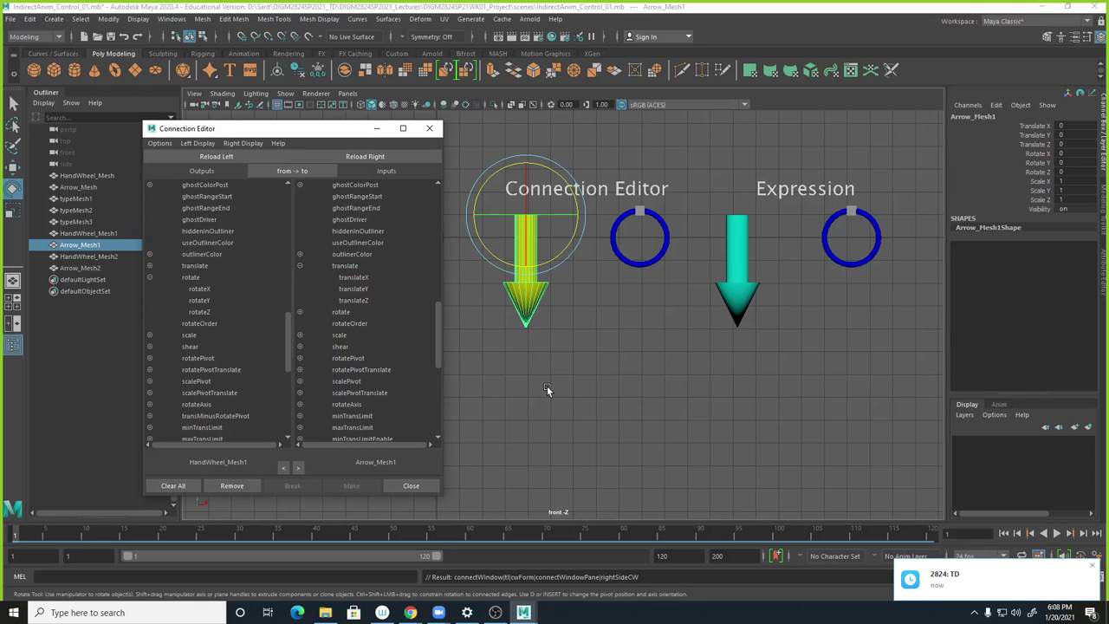
left_click(199, 312)
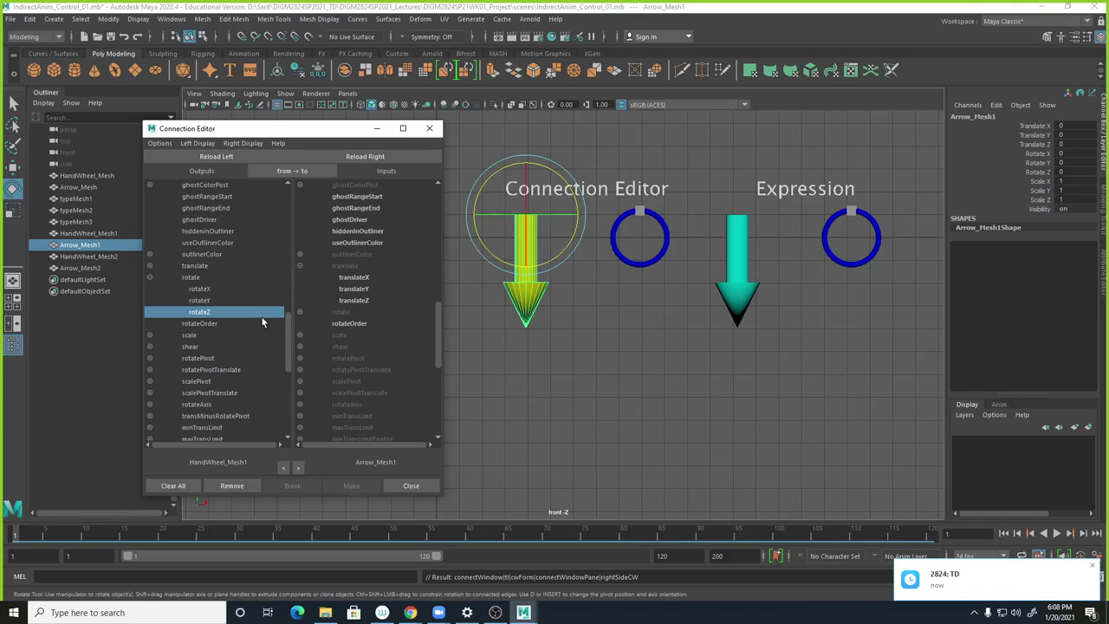
left_click(353, 291)
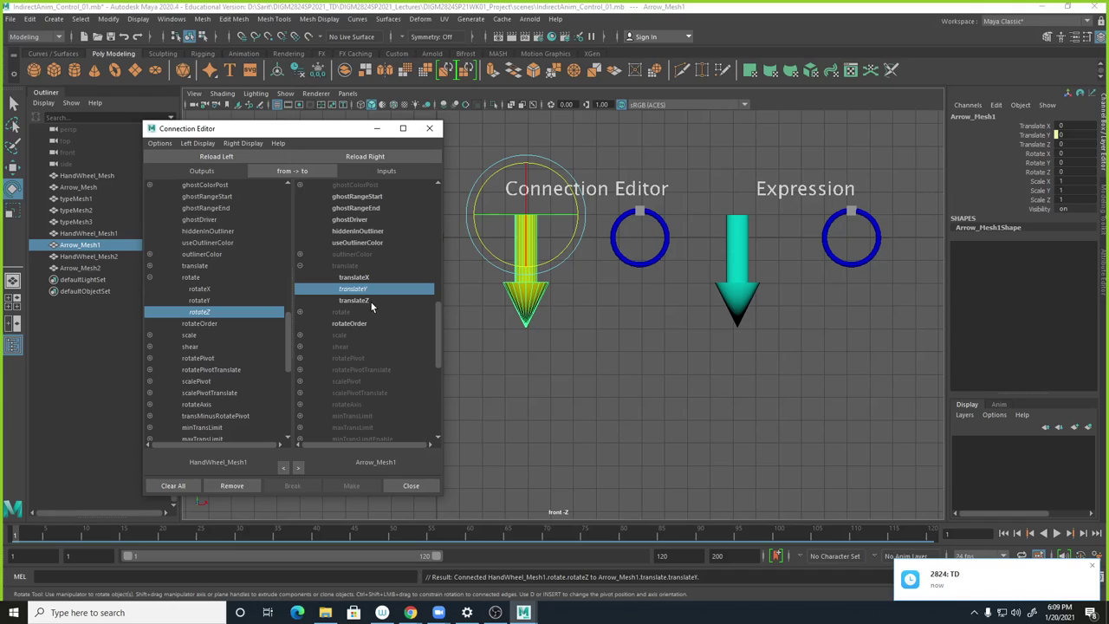
Test the connection by rotating the middle hand wheel about Z in both directions, and reset its Rotate Z to 0.
left_click(623, 260)
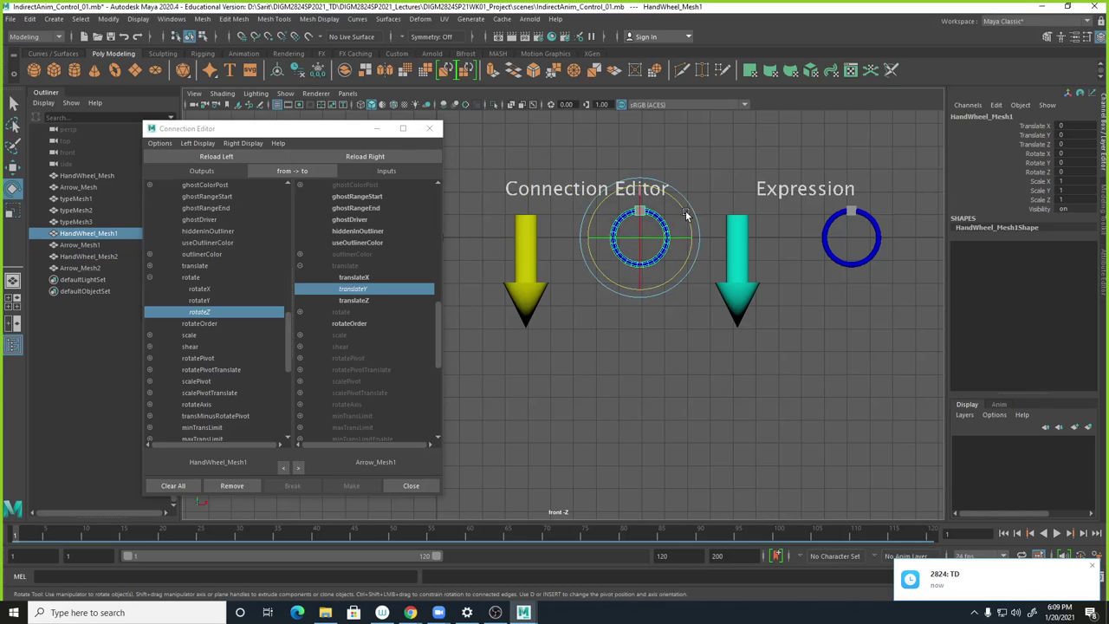
mouse_move(685, 214)
left_mouse_down()
mouse_move(688, 230)
mouse_move(685, 209)
mouse_move(699, 228)
mouse_move(690, 207)
mouse_move(694, 218)
left_mouse_up()
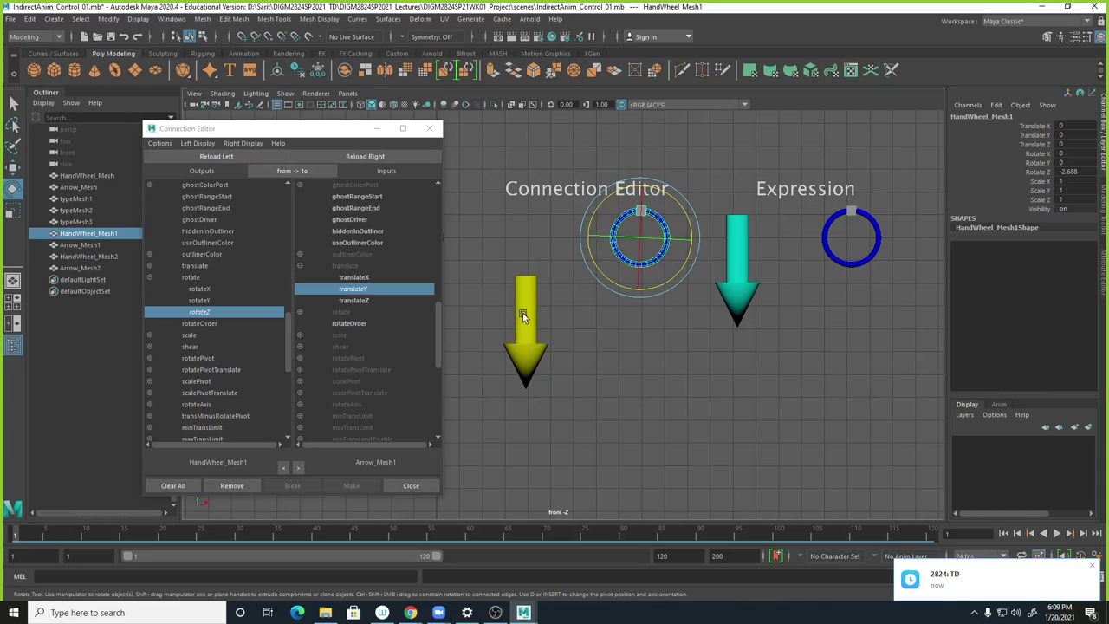
left_click_drag(601, 216, 602, 214)
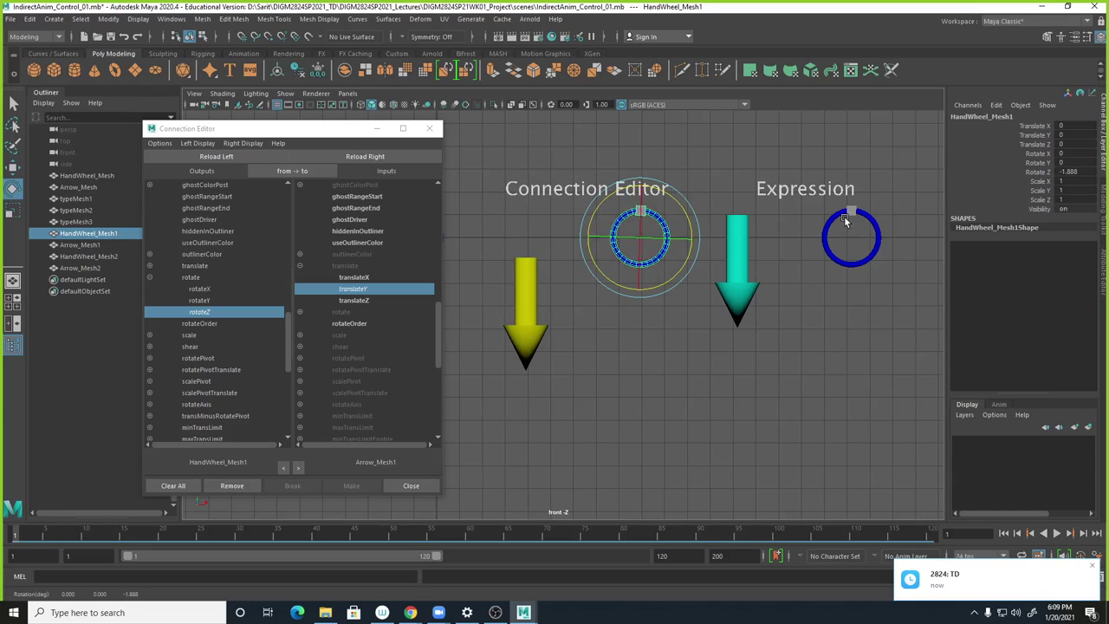
left_click_drag(594, 207, 593, 212)
left_click_drag(594, 208, 594, 211)
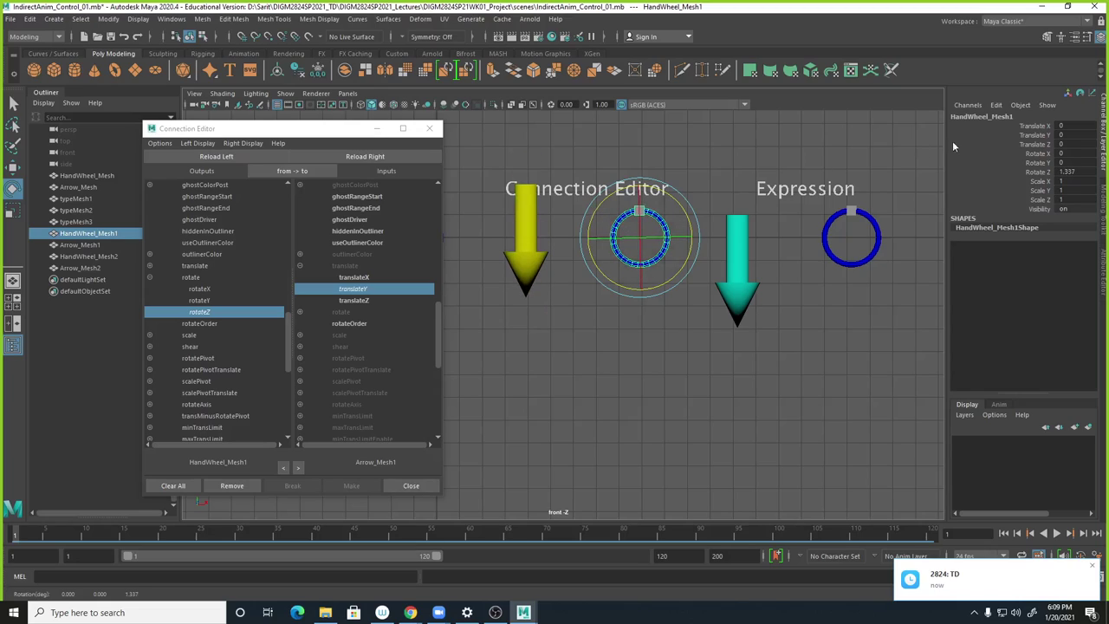
left_click(1068, 172)
type("0")
key("Return")
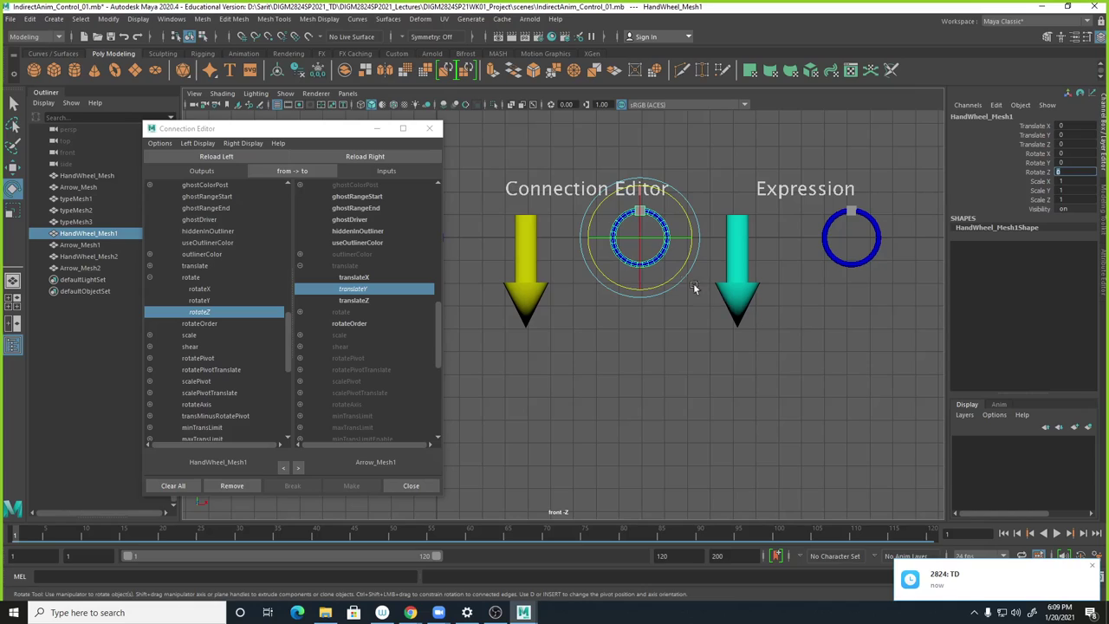
left_click_drag(620, 238, 645, 234)
key("ctrl+z")
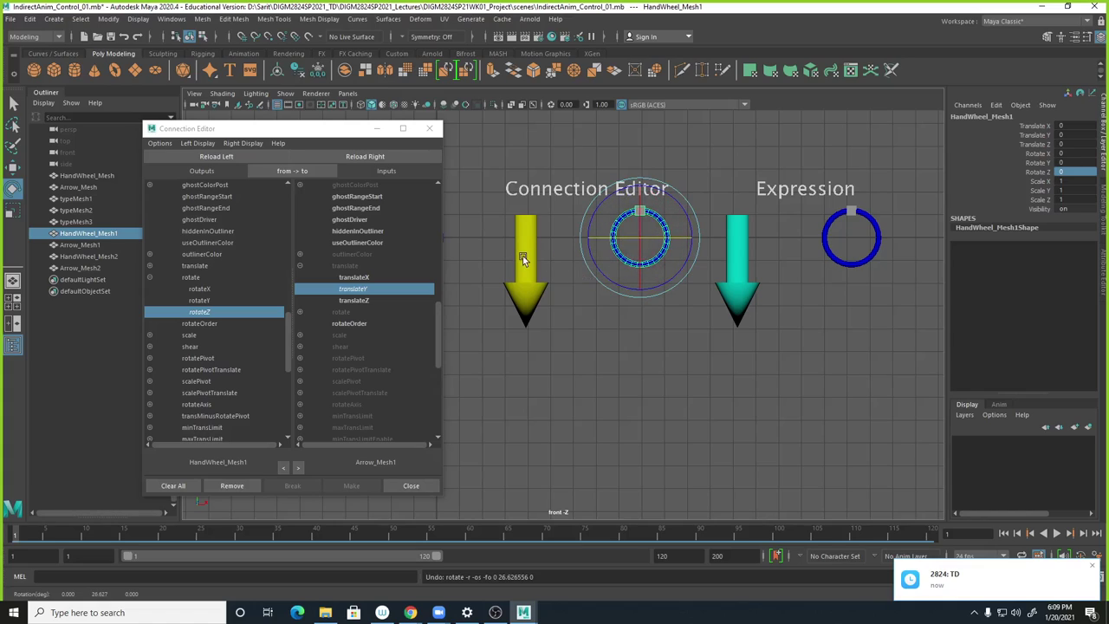
Try rotating the yellow arrow directly about Z, and undo the rotation.
left_click(523, 259)
left_click_drag(569, 231, 524, 156)
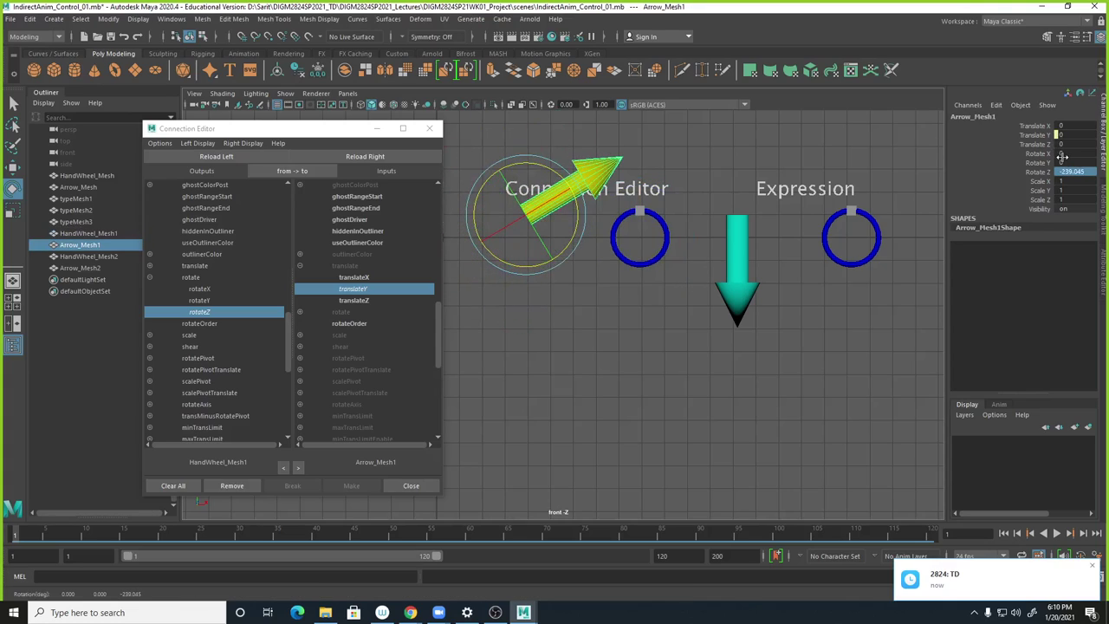
key("ctrl+z")
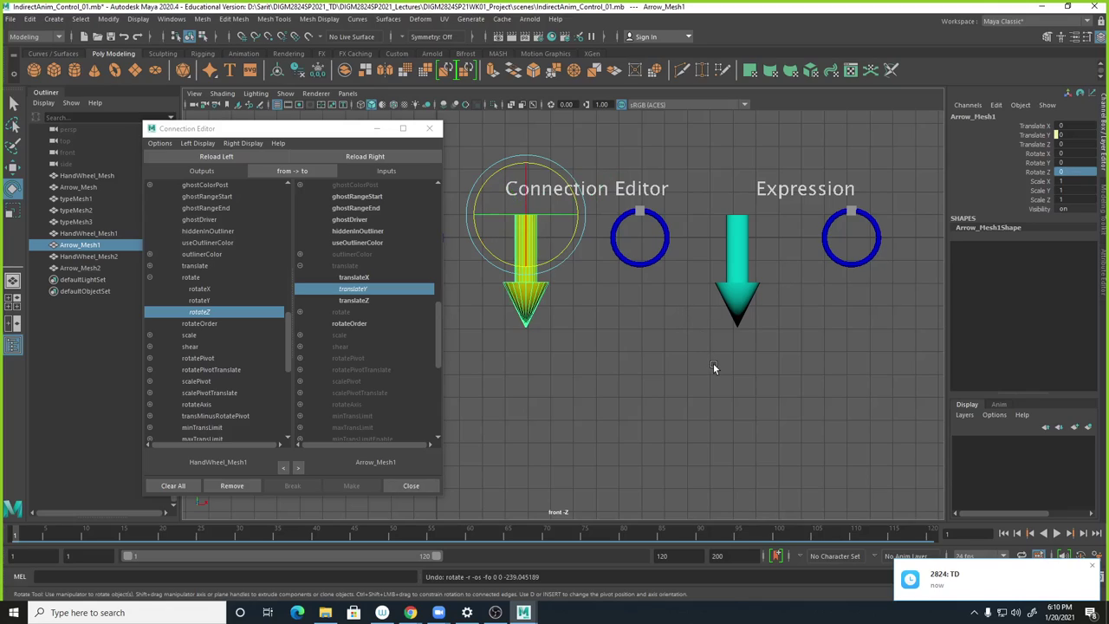
Switch to the Select tool and compare the channel values of the middle hand wheel and the yellow arrow.
left_click(652, 263)
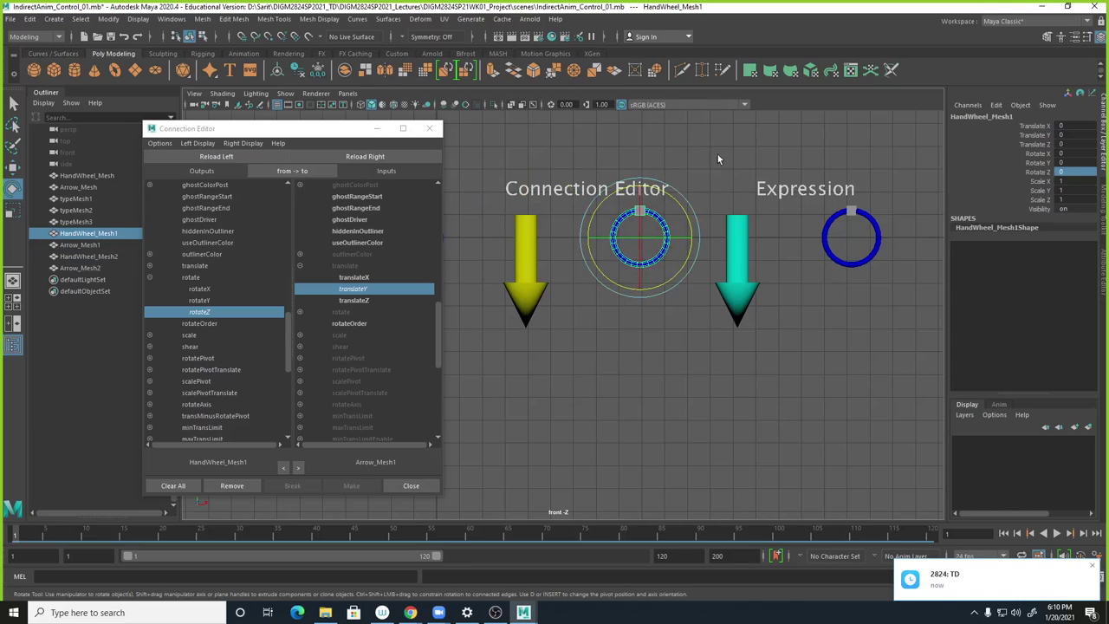
left_click(659, 172)
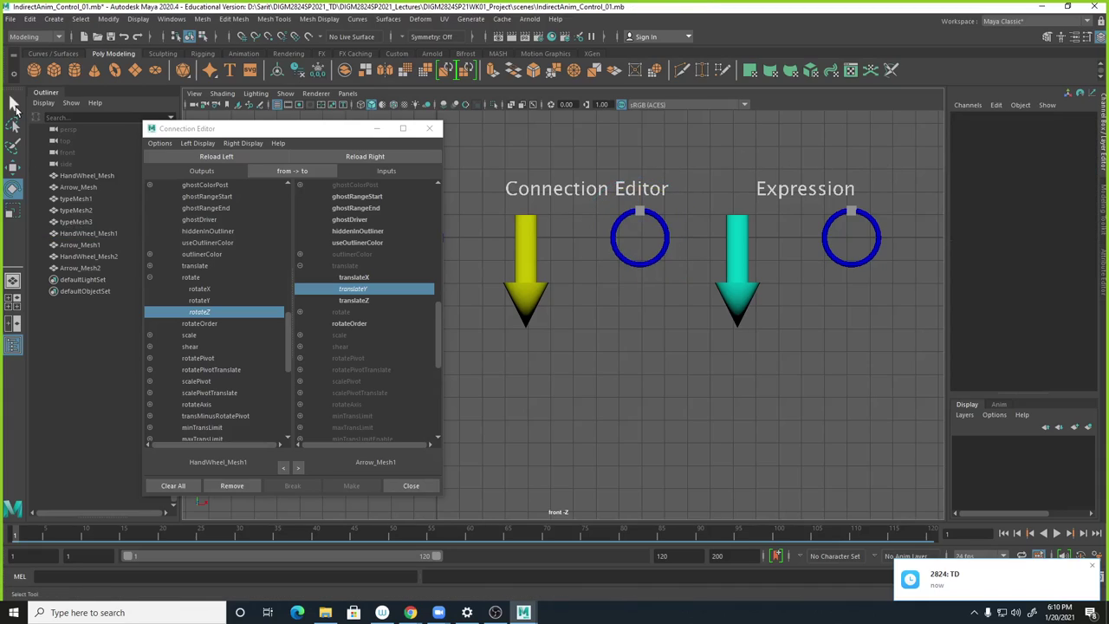
key("q")
left_click(619, 222)
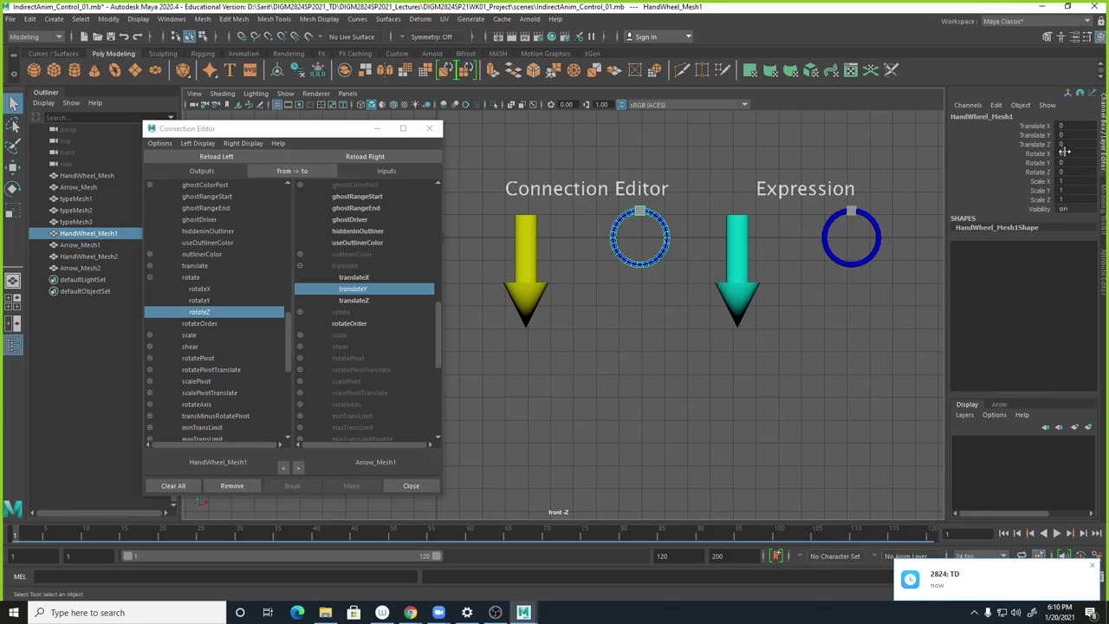
left_click(530, 286)
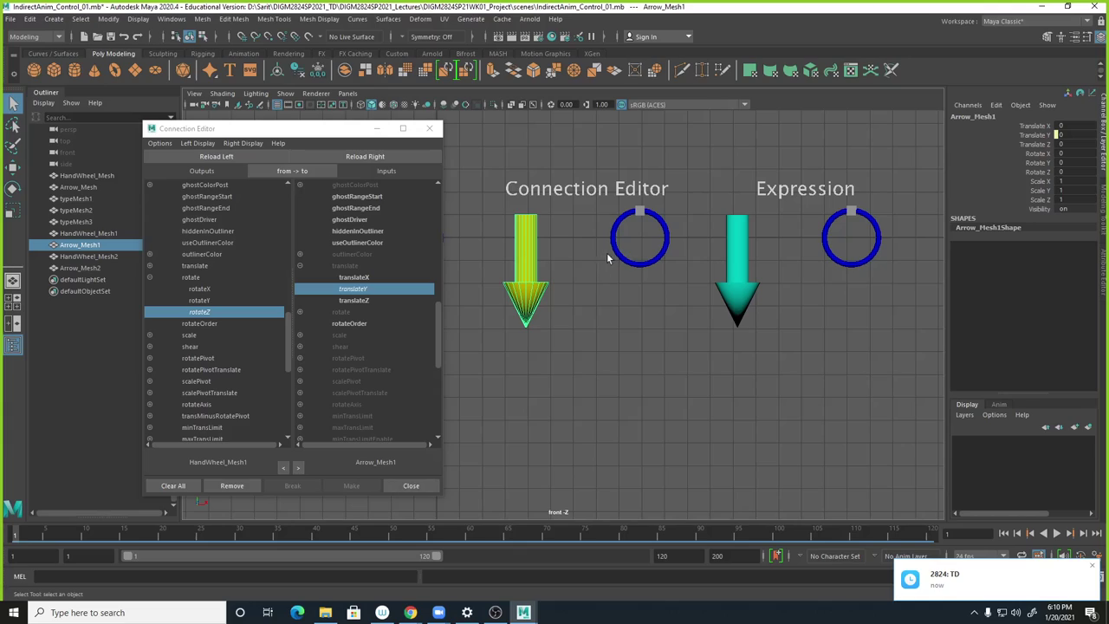
left_click_drag(618, 261, 630, 238)
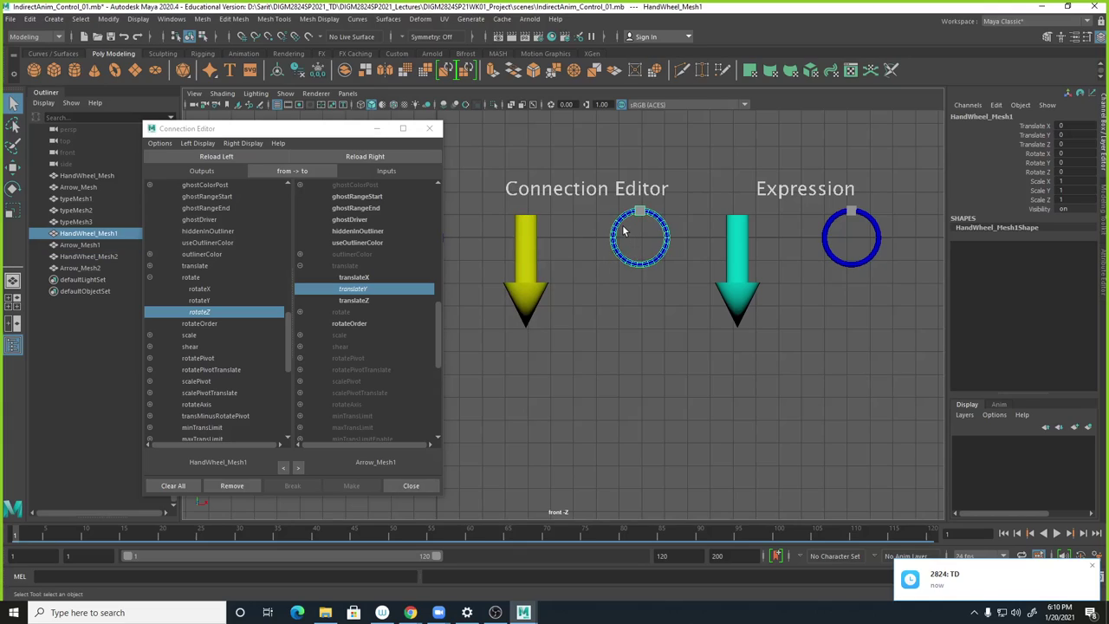
Connect the middle hand wheel's rotateY to the yellow arrow's rotateZ in the Connection Editor.
left_click(201, 300)
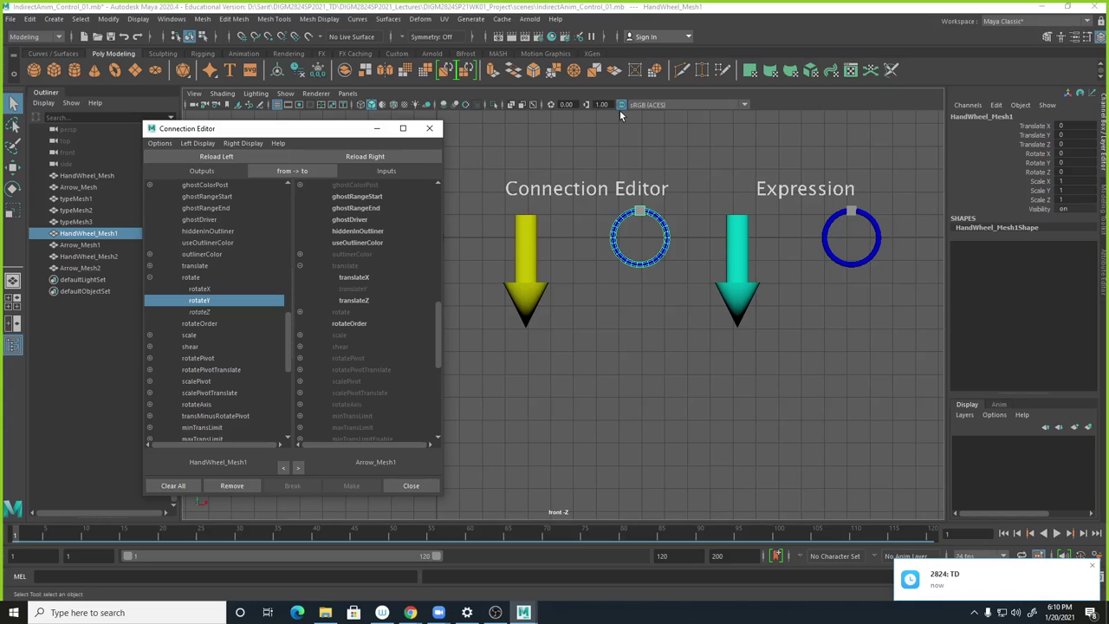
left_click(200, 314)
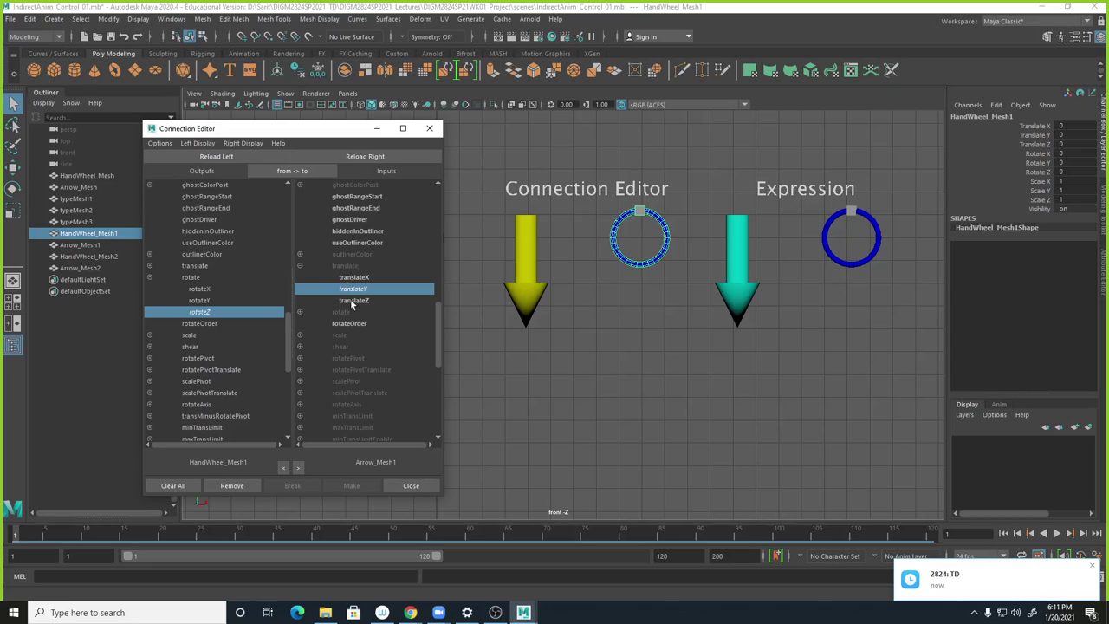
left_click(204, 301)
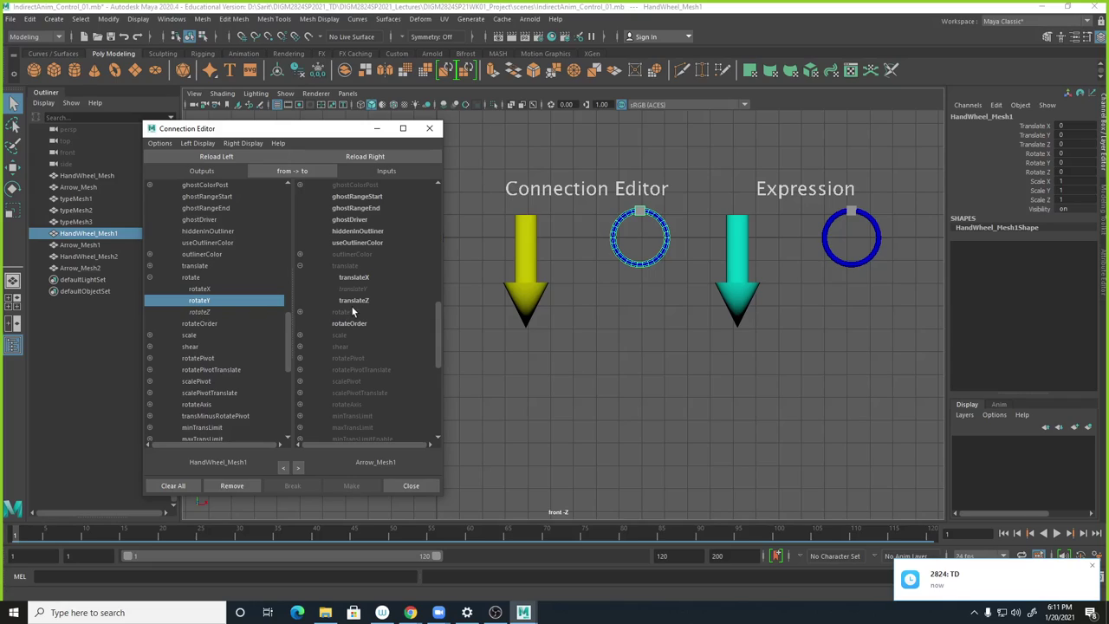
left_click(300, 312)
scroll(378, 345, "down", 3)
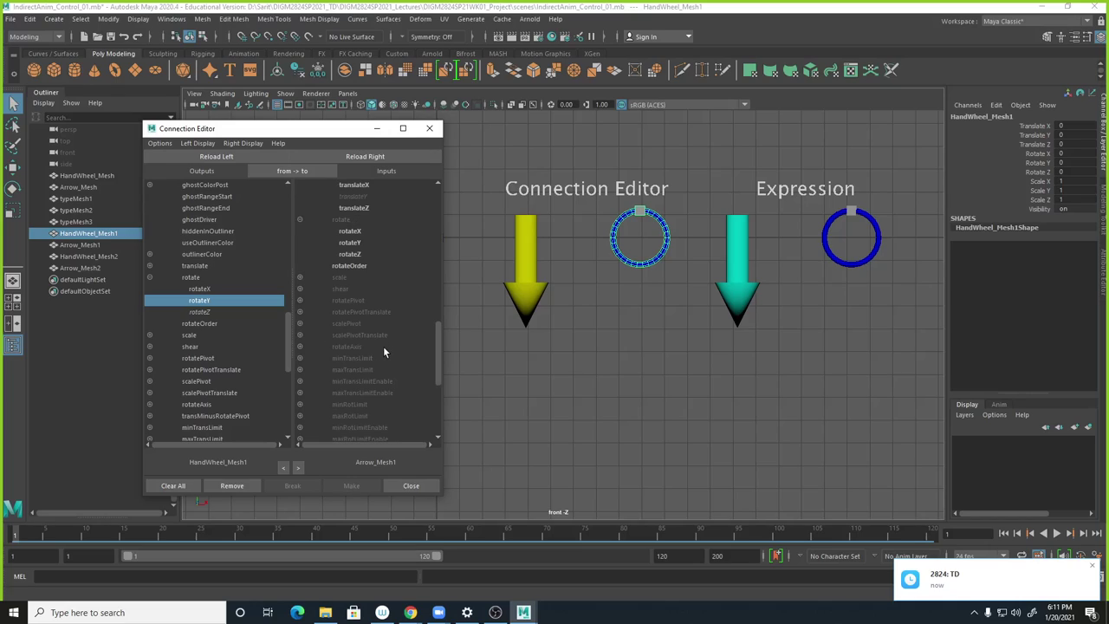
scroll(422, 414, "up", 3)
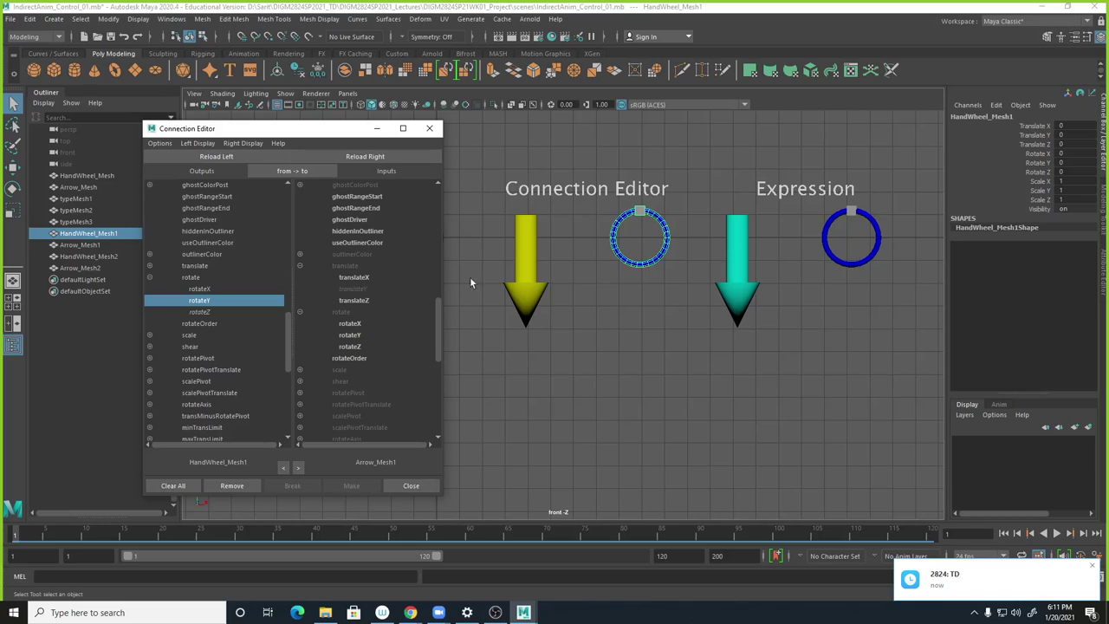
left_click(353, 346)
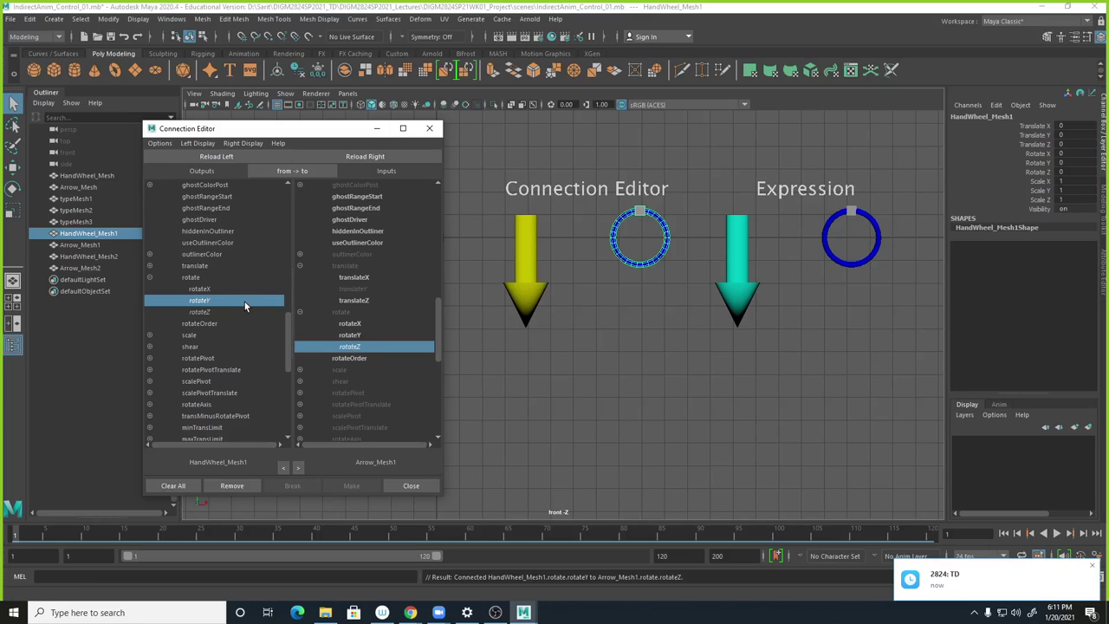
Test the new connection by rotating the middle hand wheel about Y and freely, moving the Connection Editor clear of the arrow.
left_click(632, 262)
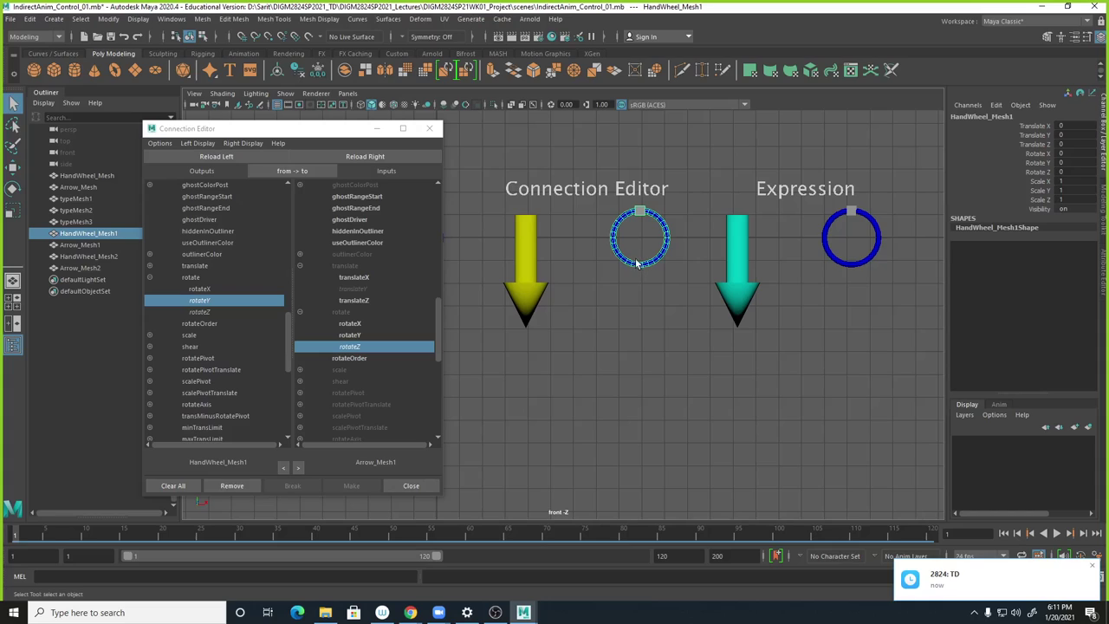
key("e")
left_click_drag(639, 236, 603, 252)
key("ctrl+z")
left_click_drag(286, 128, 178, 122)
mouse_move(603, 242)
left_mouse_down()
mouse_move(691, 240)
mouse_move(583, 241)
left_mouse_up()
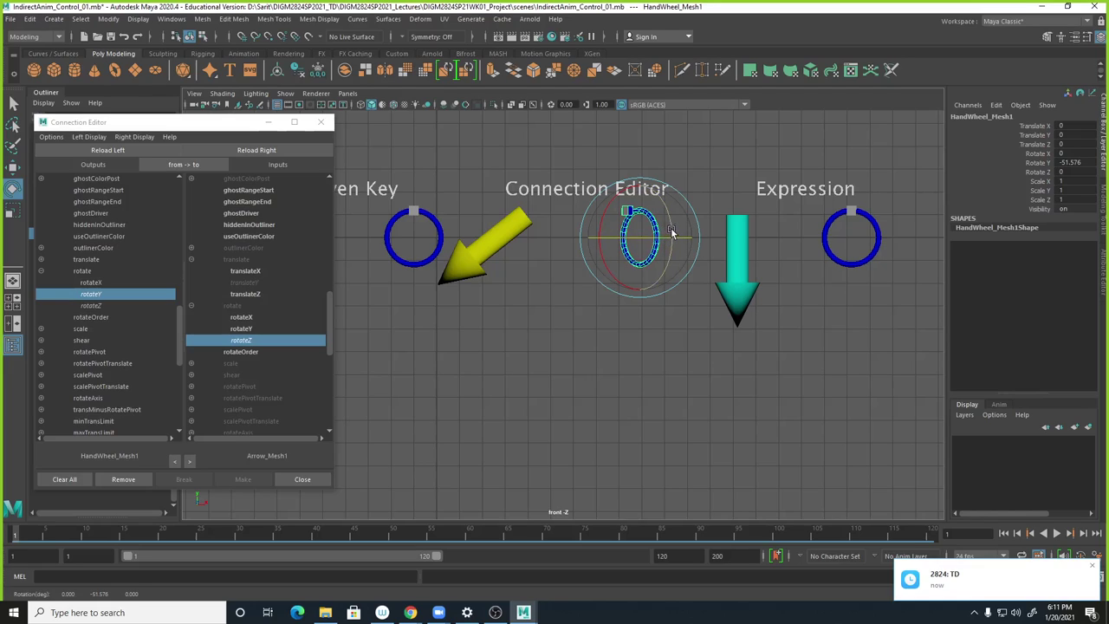
left_click_drag(671, 232, 665, 248)
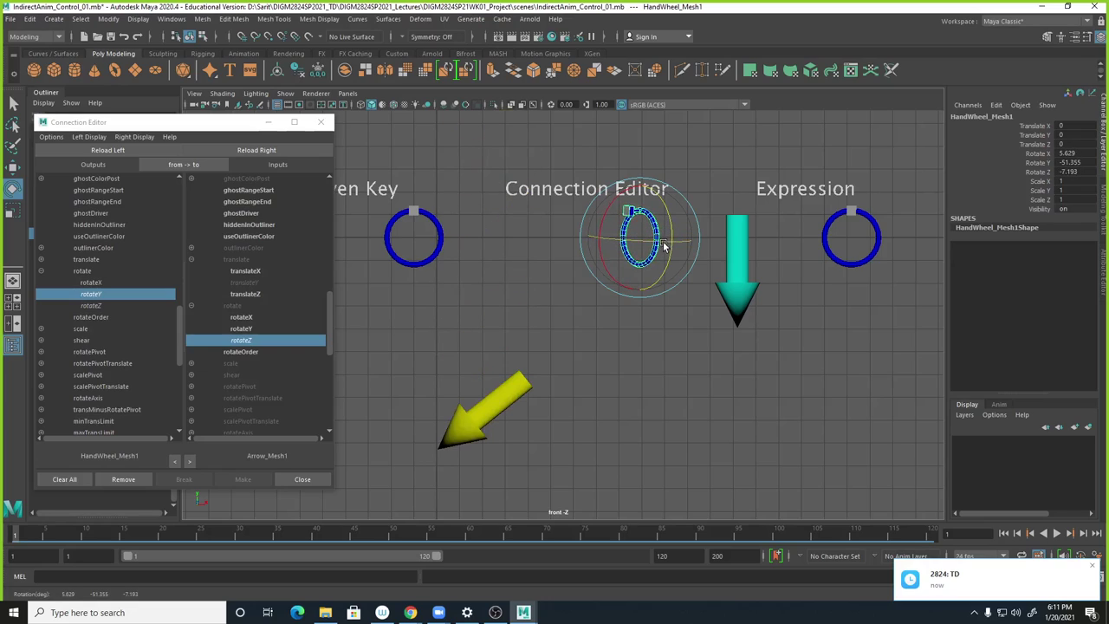
left_click_drag(234, 123, 283, 123)
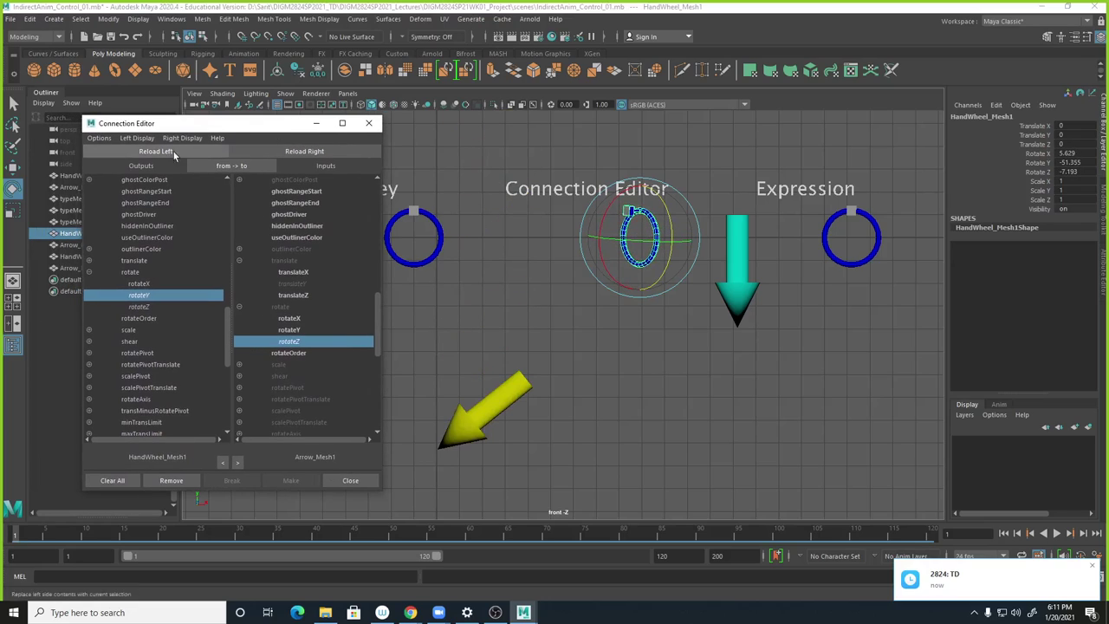
Set the Rotate tool's axis orientation to World, try rotating the middle hand wheel, and undo its latest rotations.
double_click(13, 189)
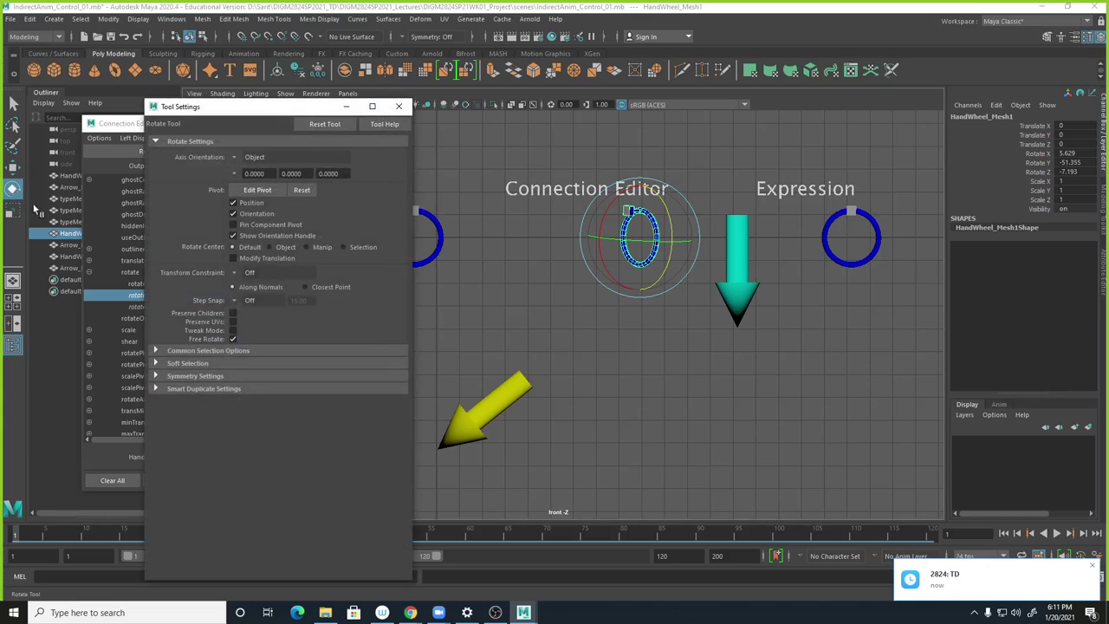
left_click(250, 157)
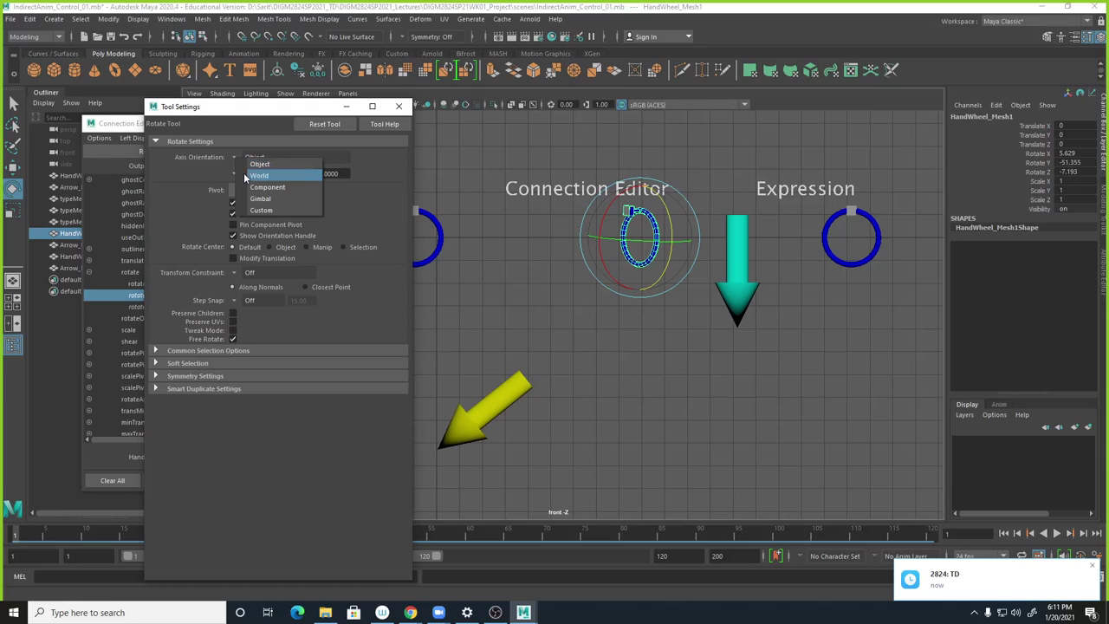
left_click(257, 175)
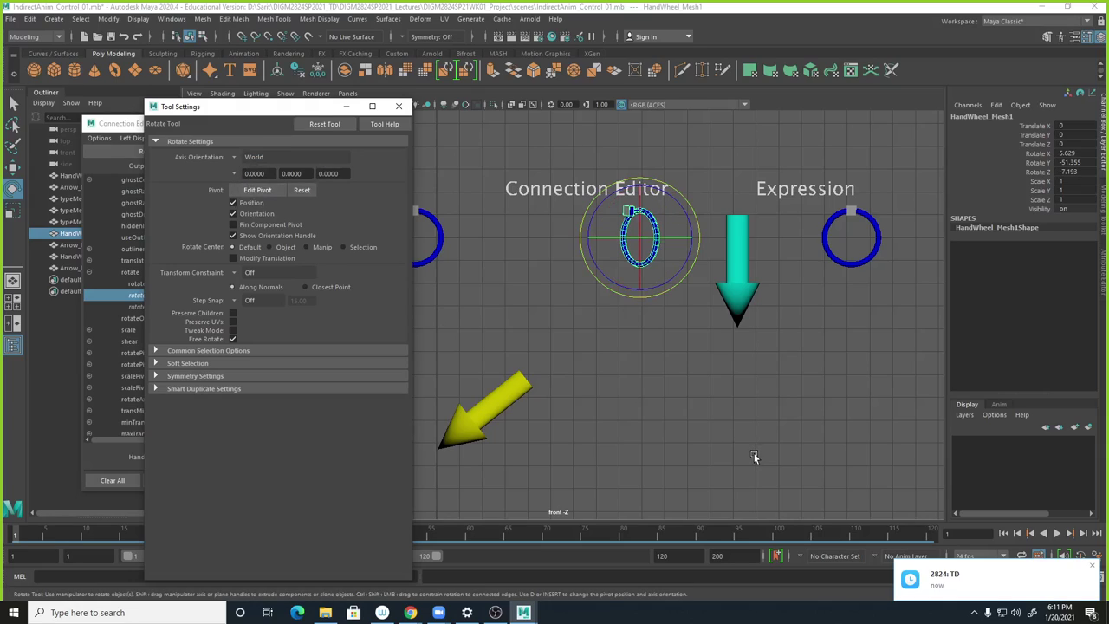
mouse_move(693, 229)
left_mouse_down()
mouse_move(686, 242)
mouse_move(676, 234)
mouse_move(701, 234)
mouse_move(665, 240)
mouse_move(686, 245)
mouse_move(663, 232)
mouse_move(681, 232)
mouse_move(660, 240)
mouse_move(691, 245)
left_mouse_up()
key("ctrl+z")
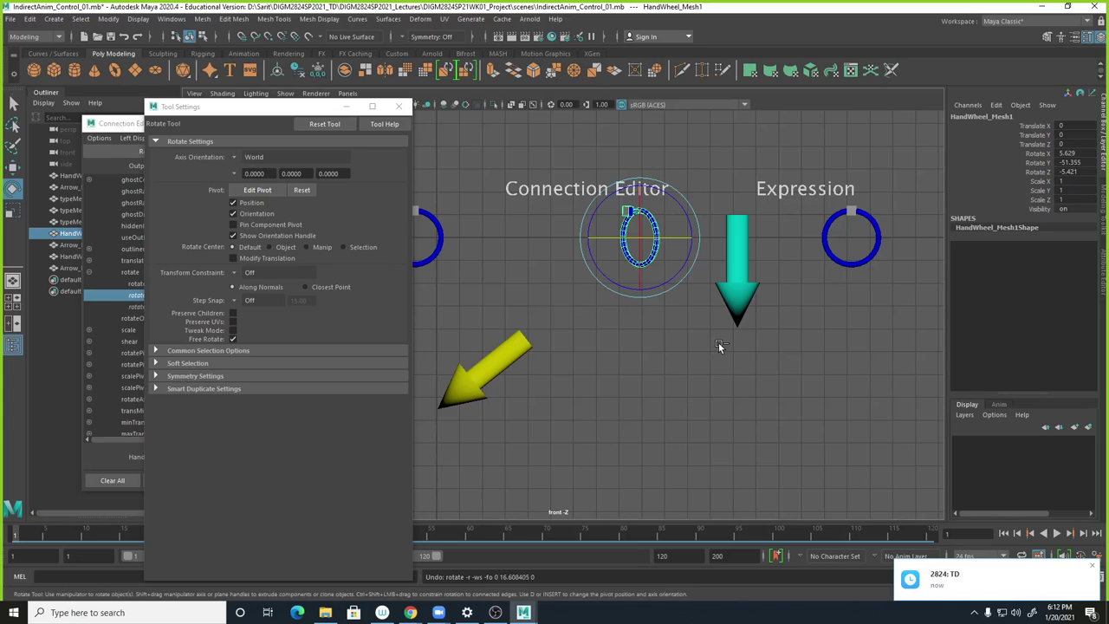
key("ctrl+z")
key("ctrl+z")
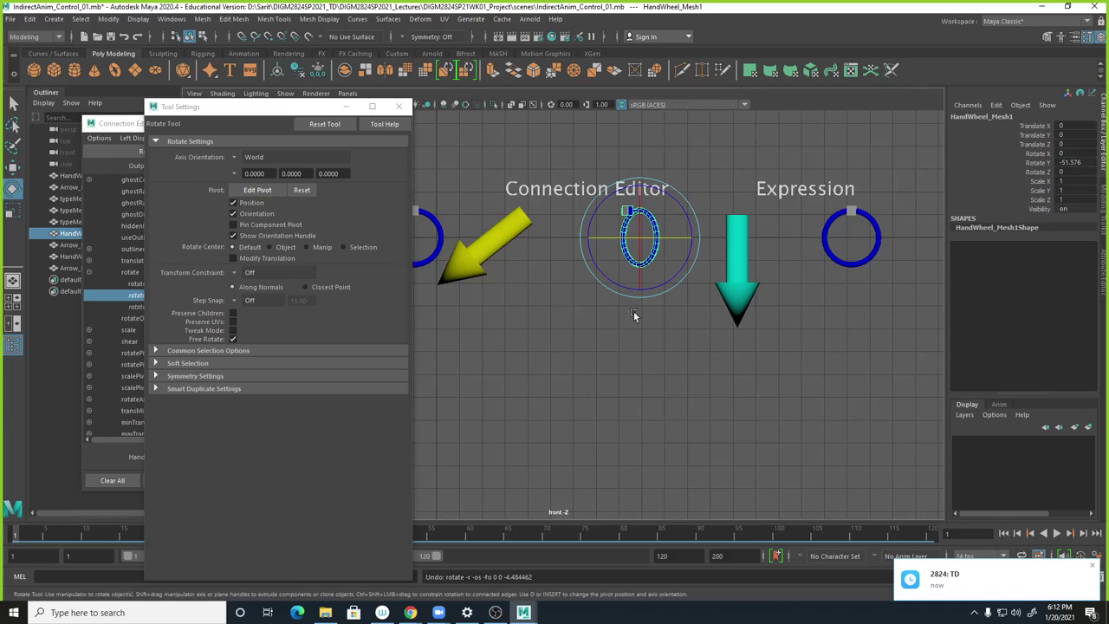
Restore the Rotate tool's axis orientation to Object and close its settings.
left_click(239, 157)
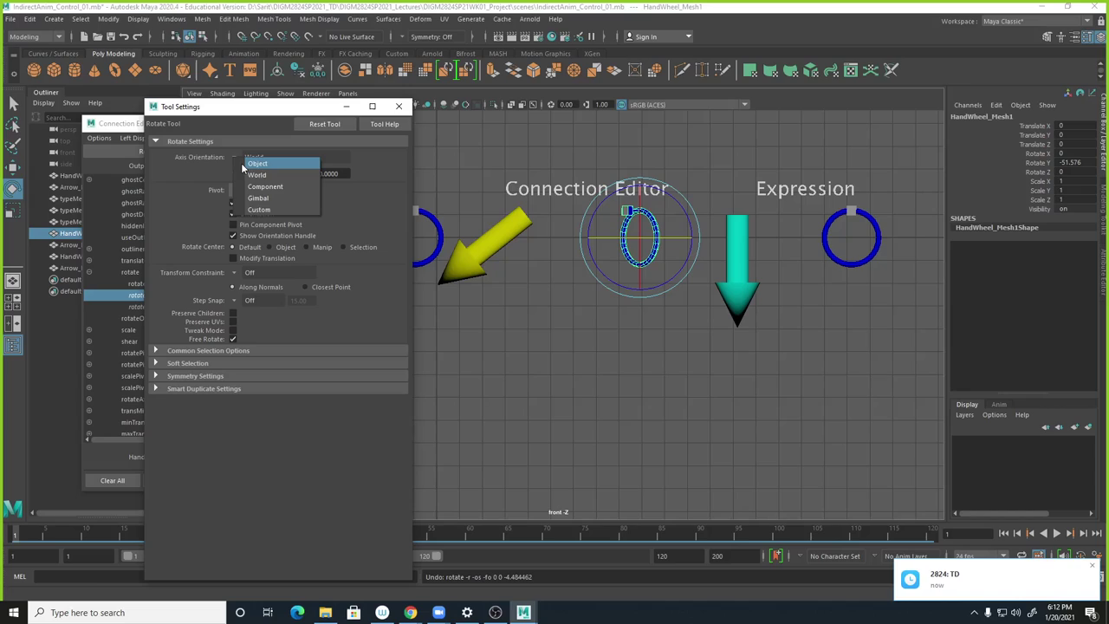
left_click(244, 163)
left_click_drag(280, 109, 217, 113)
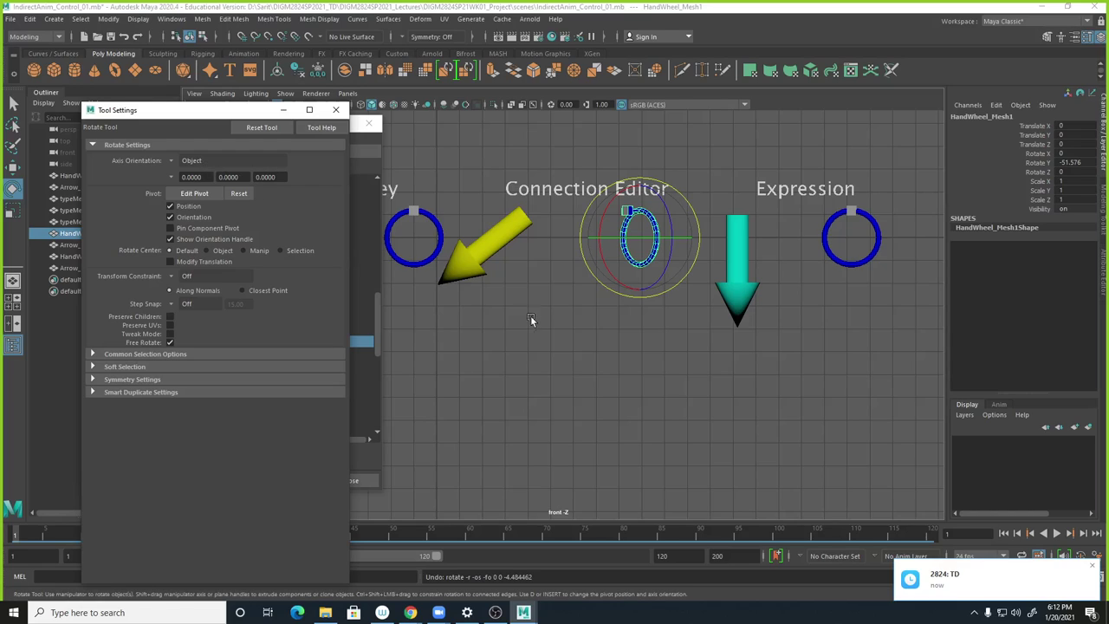
left_click(336, 109)
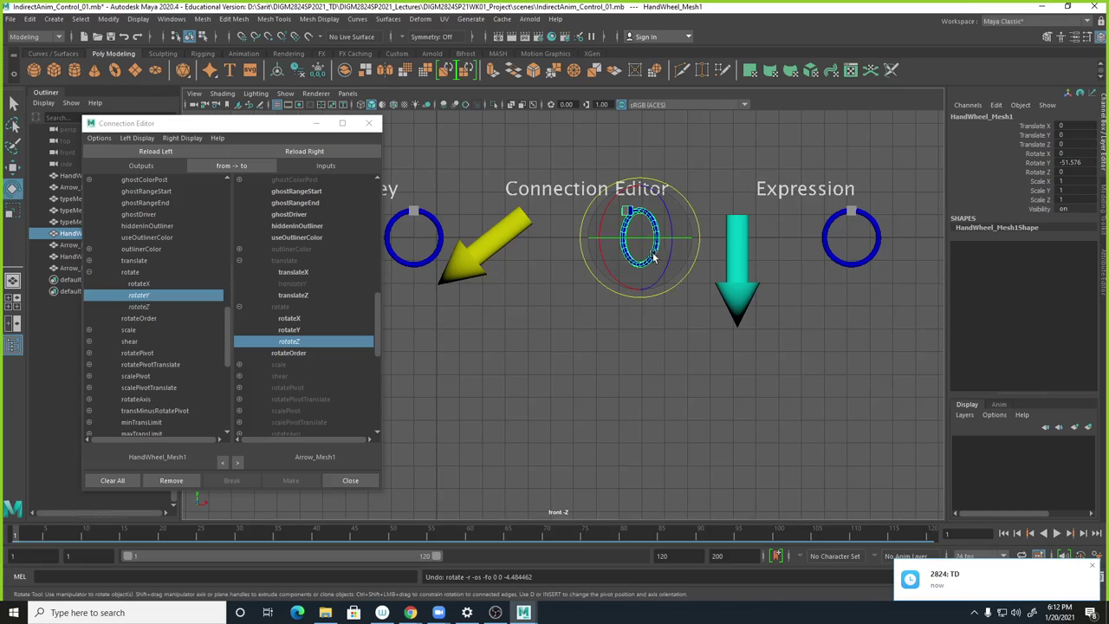
Rotate the middle hand wheel about Y to about 26 degrees as a test, and reset its Rotate Y to 0.
left_click_drag(641, 239, 692, 243)
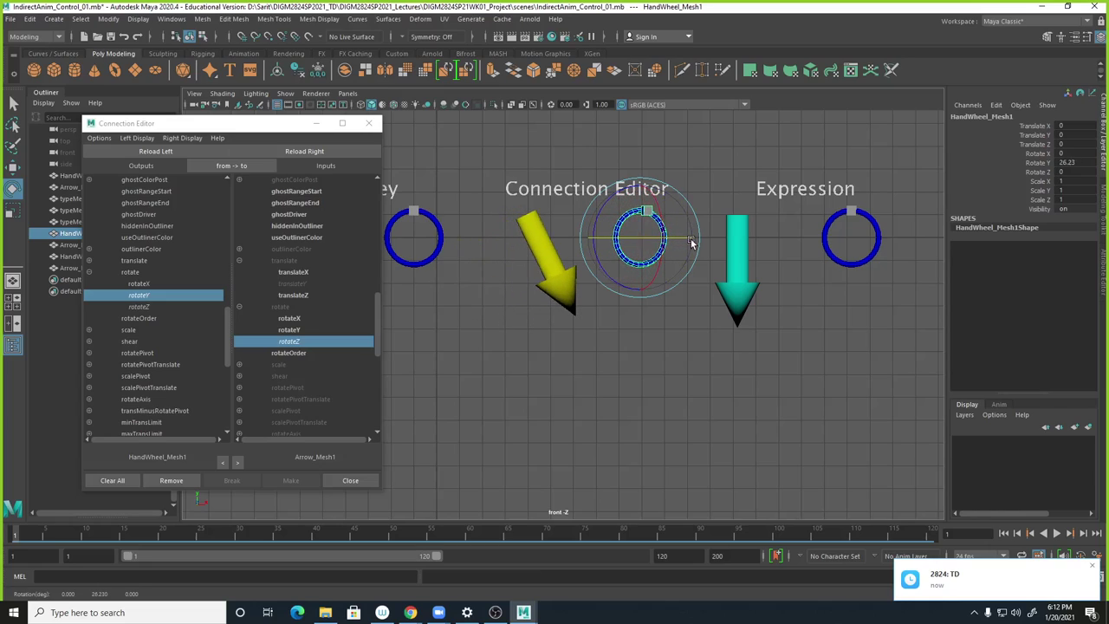
double_click(1082, 163)
type("0")
key("Return")
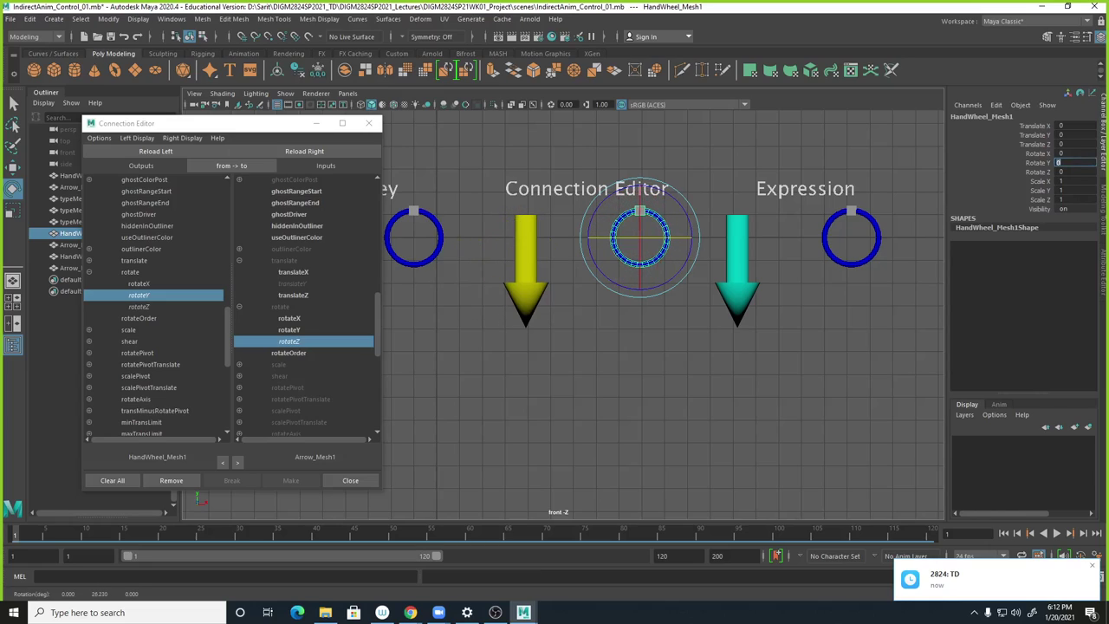
Rotate the middle hand wheel freely on all axes as a test, reset Rotate X, Y and Z to 0, and deselect it.
left_click_drag(657, 218, 679, 206)
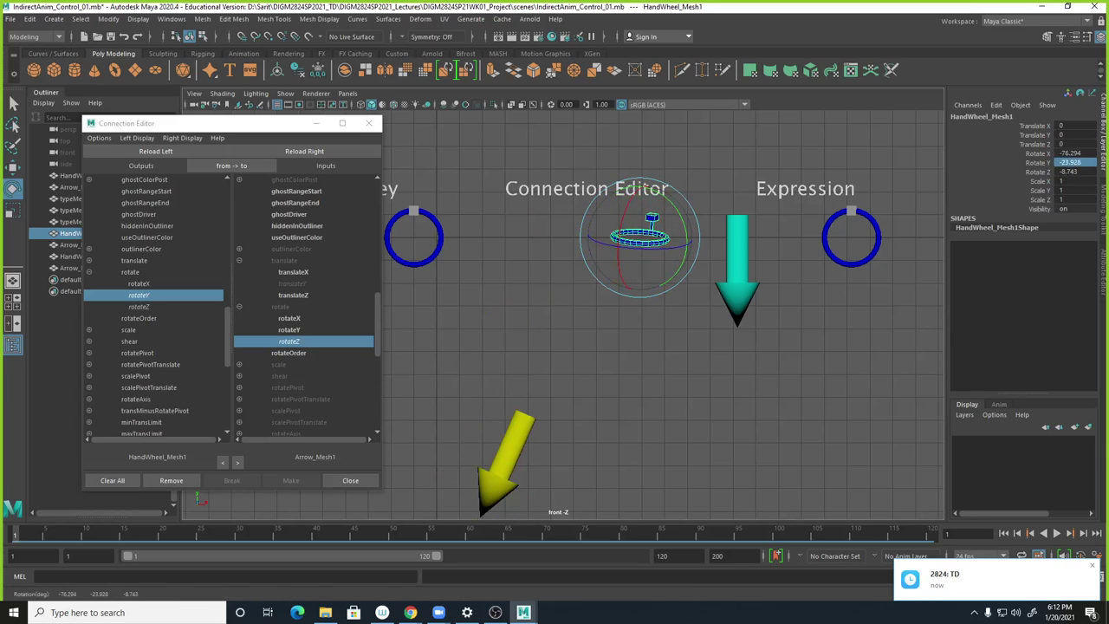
left_click_drag(1083, 154, 1088, 172)
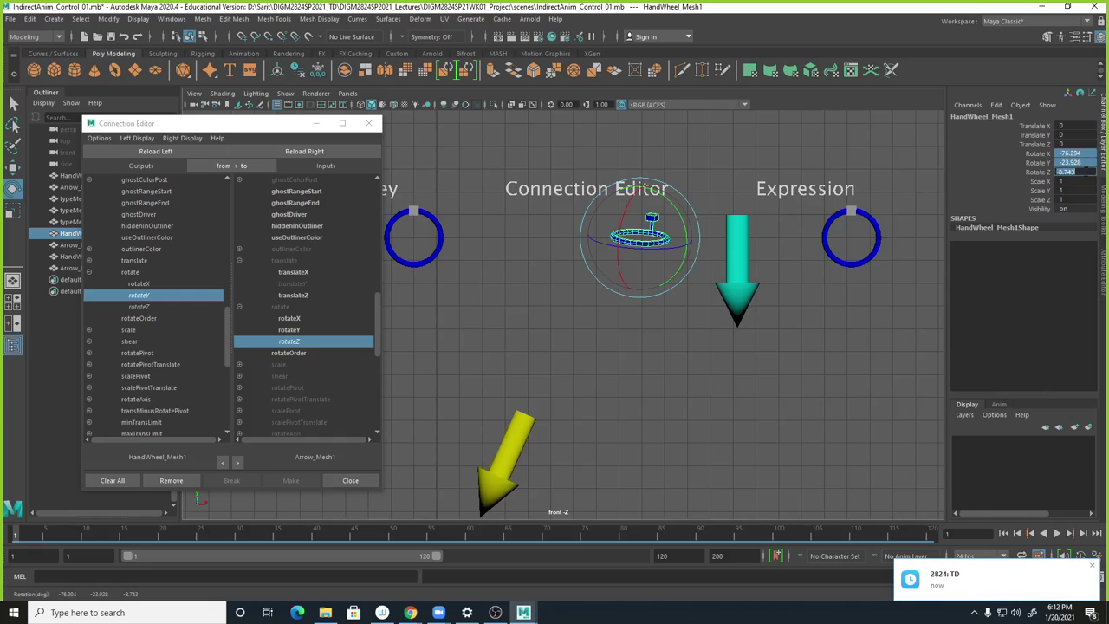
type("0")
key("Return")
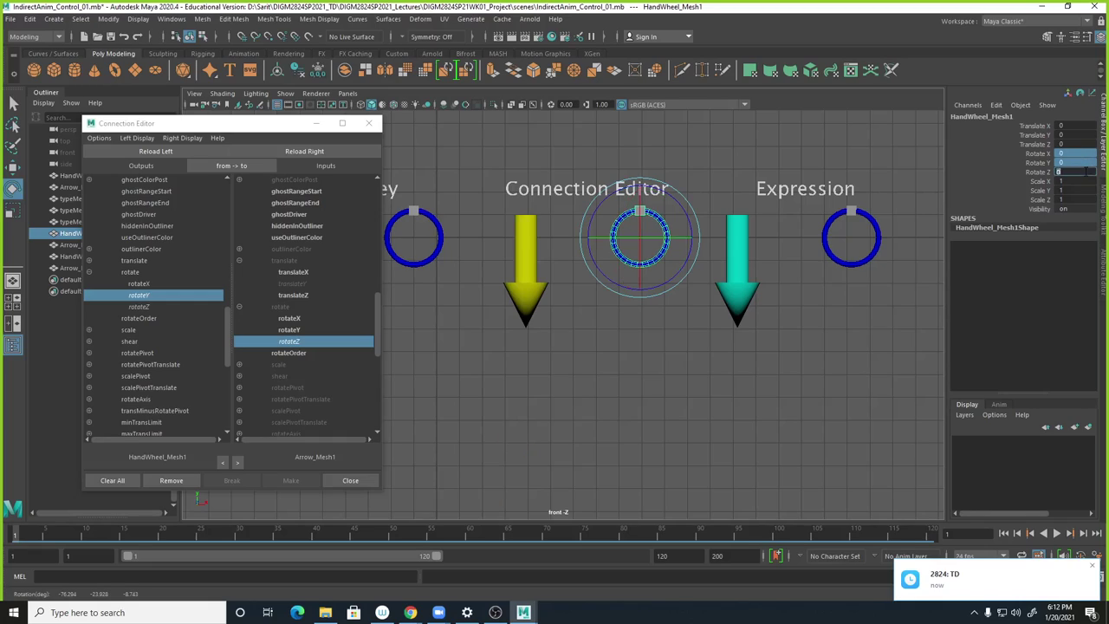
left_click(703, 408)
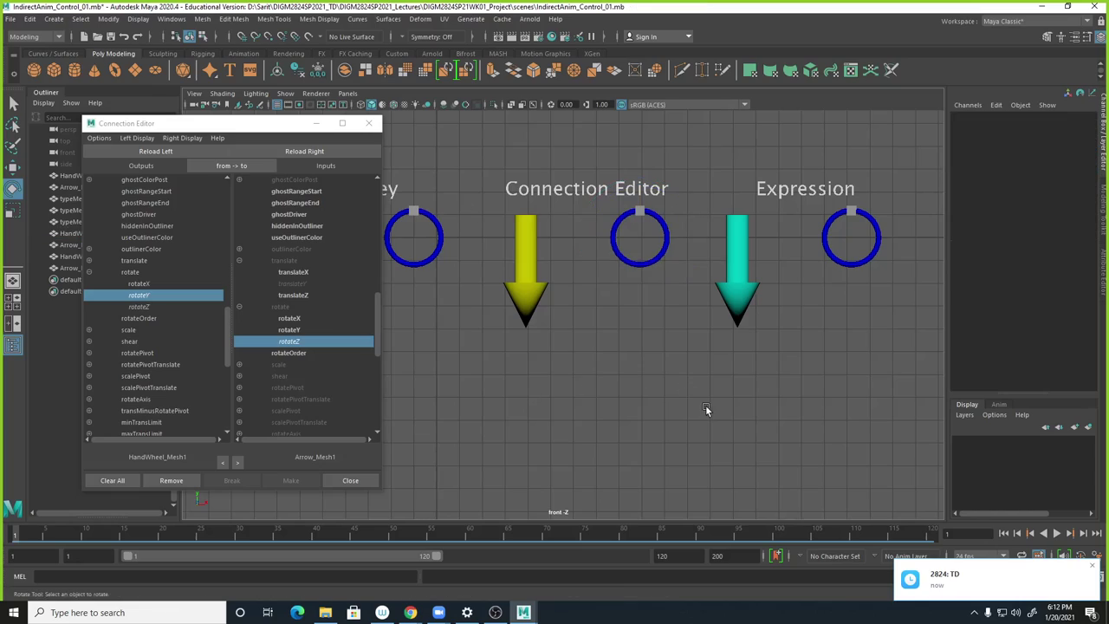
Rotate the middle hand wheel about X by about 29 degrees to check the arrow's response, and undo it.
left_click(639, 263)
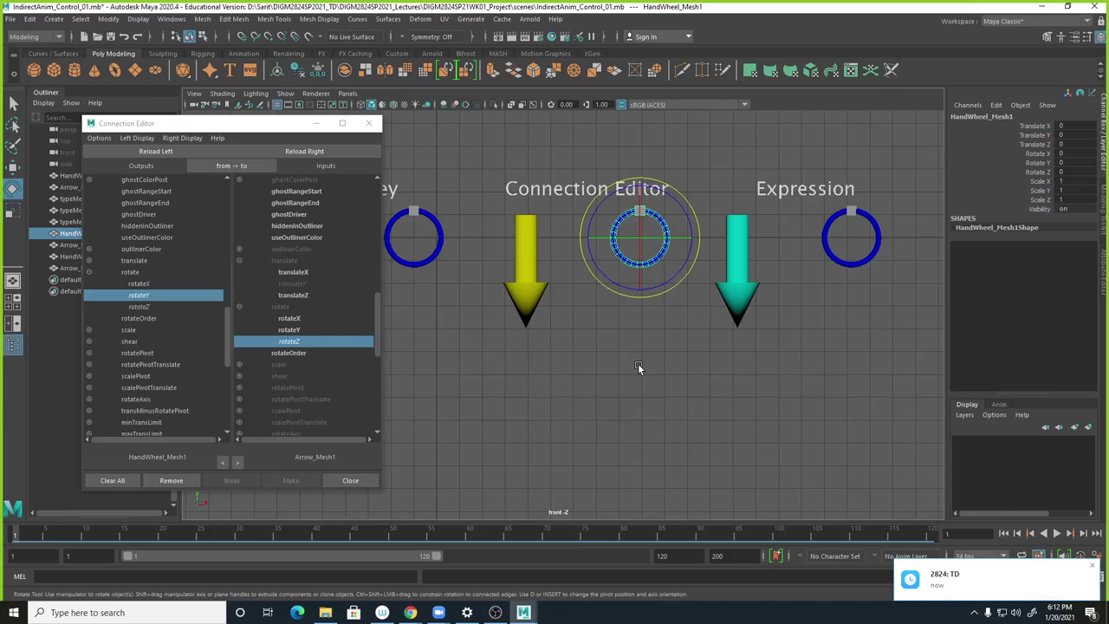
left_click(641, 232)
mouse_move(641, 233)
left_mouse_down()
mouse_move(640, 277)
mouse_move(637, 251)
left_mouse_up()
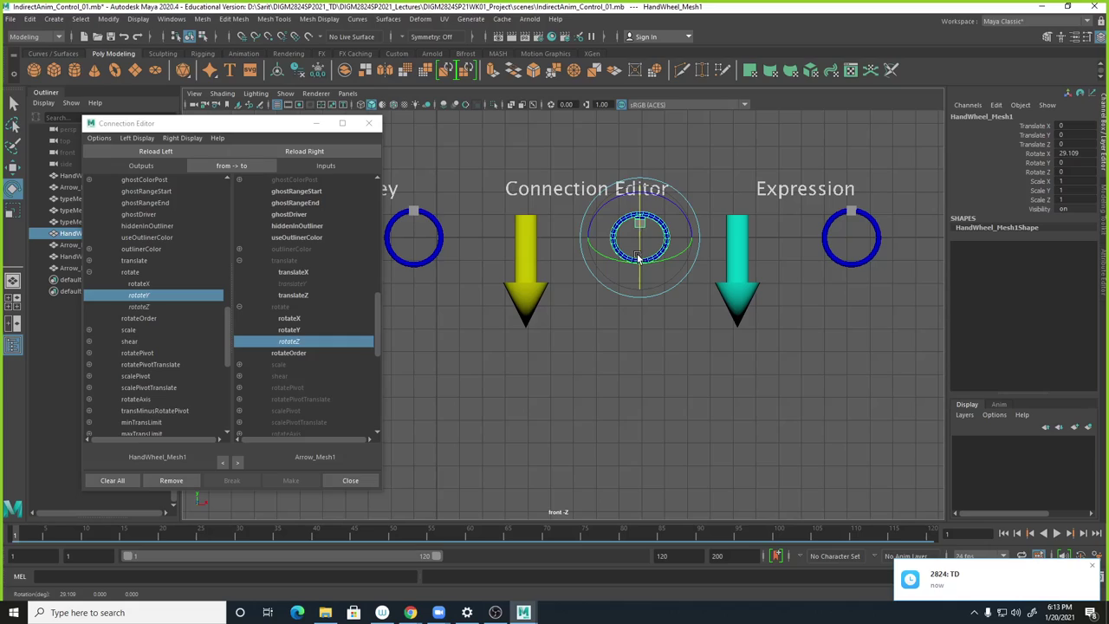
key("ctrl+z")
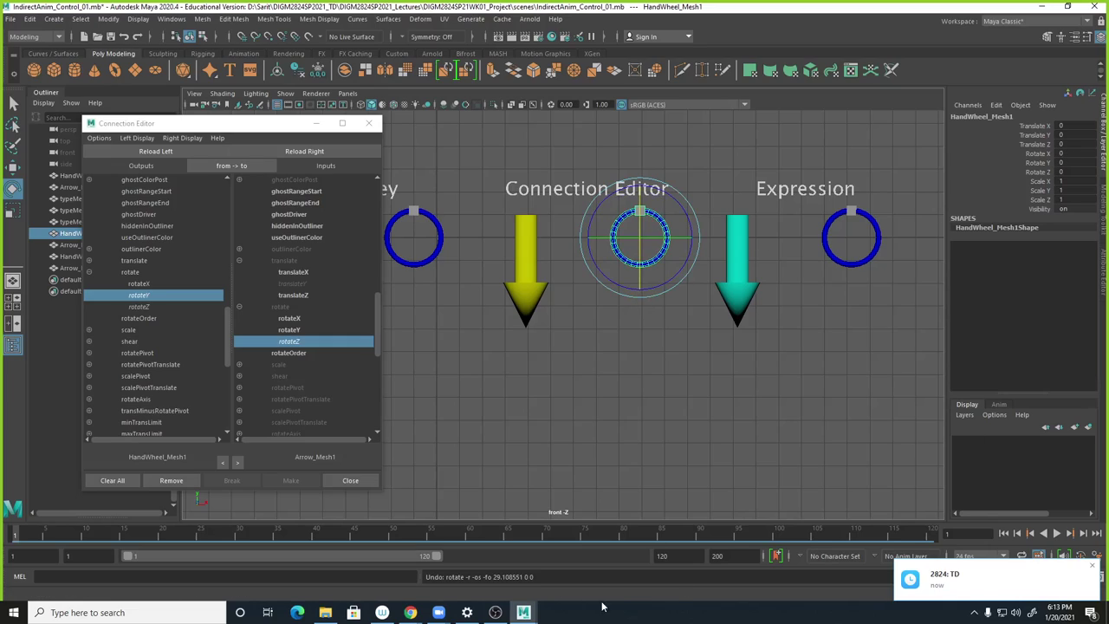
Connect the middle hand wheel's rotateX to the yellow arrow's scaleX, scaleY and scaleZ.
left_click(141, 284)
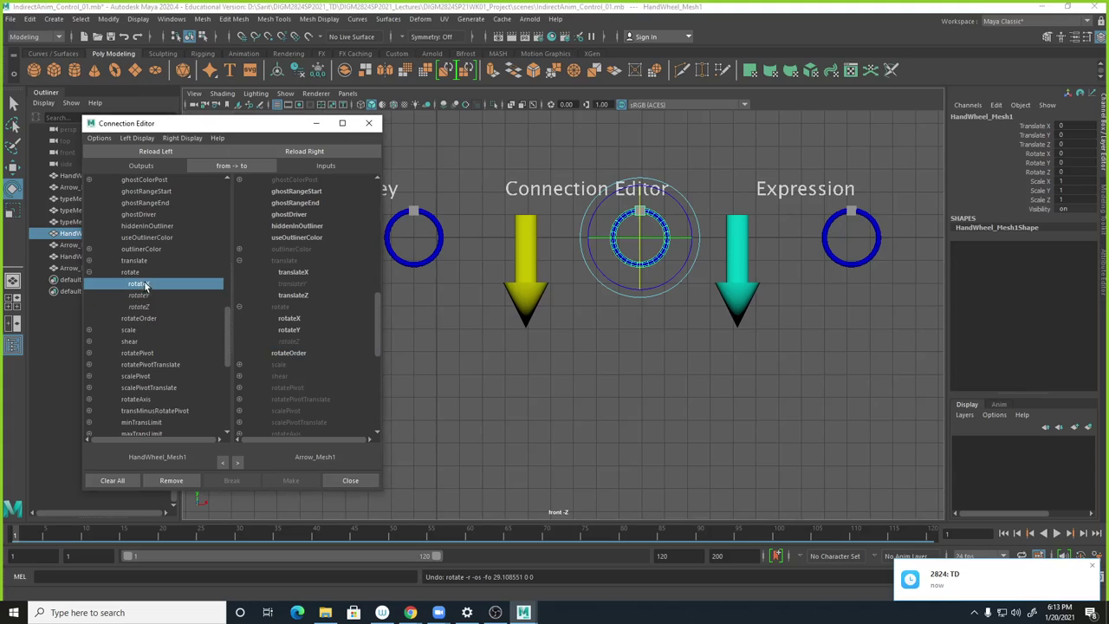
left_click(528, 293)
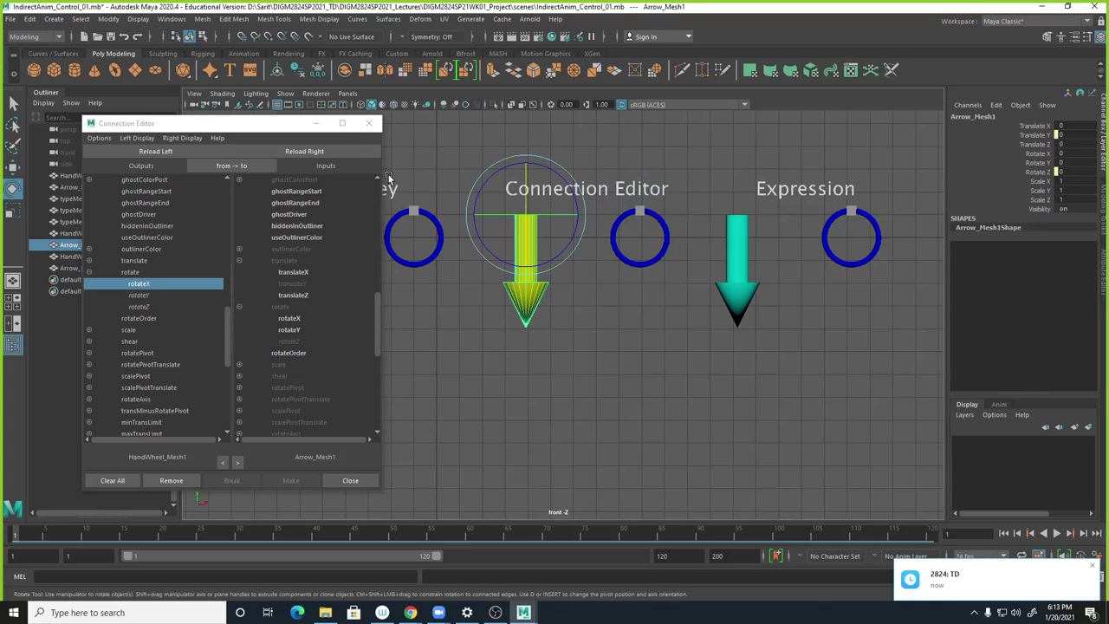
mouse_move(377, 308)
left_mouse_down()
mouse_move(370, 383)
mouse_move(372, 318)
left_mouse_up()
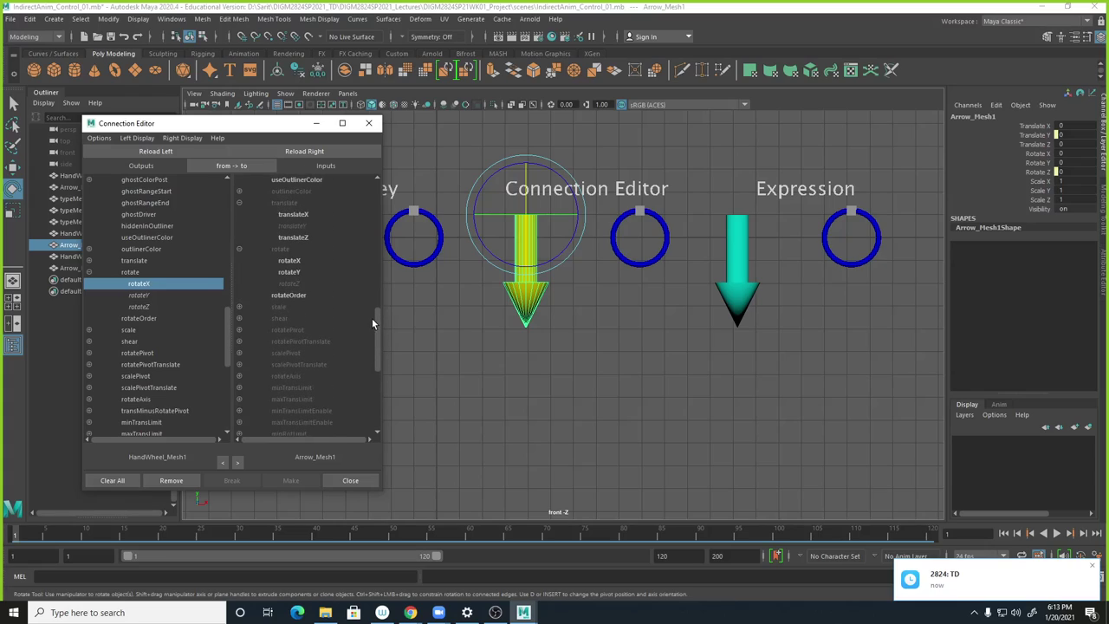
left_click(239, 307)
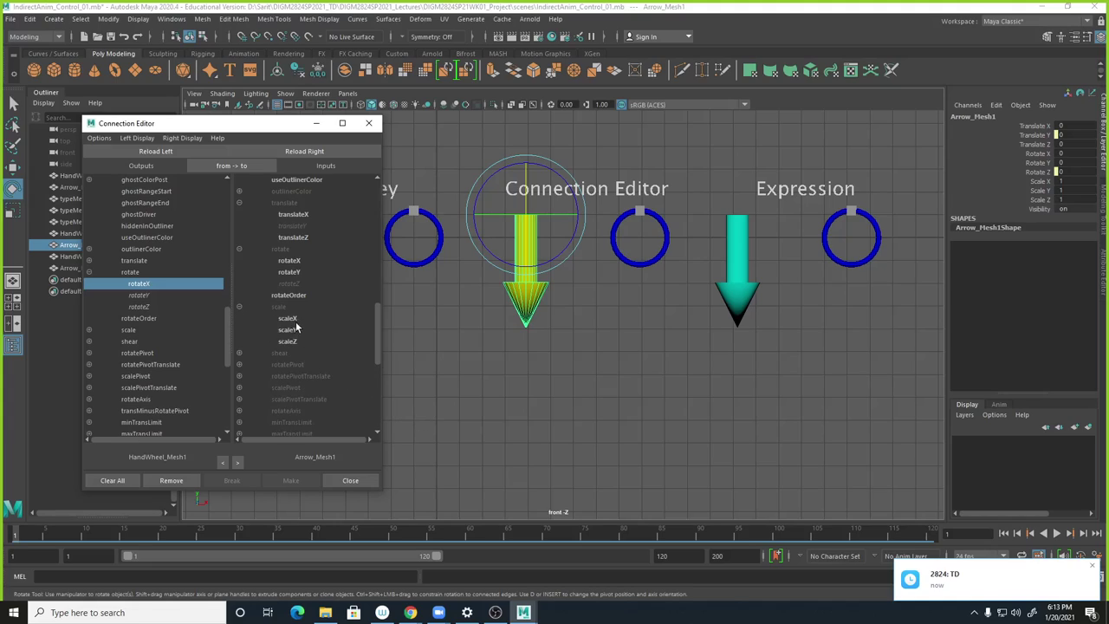
left_click(293, 330)
left_click(292, 318)
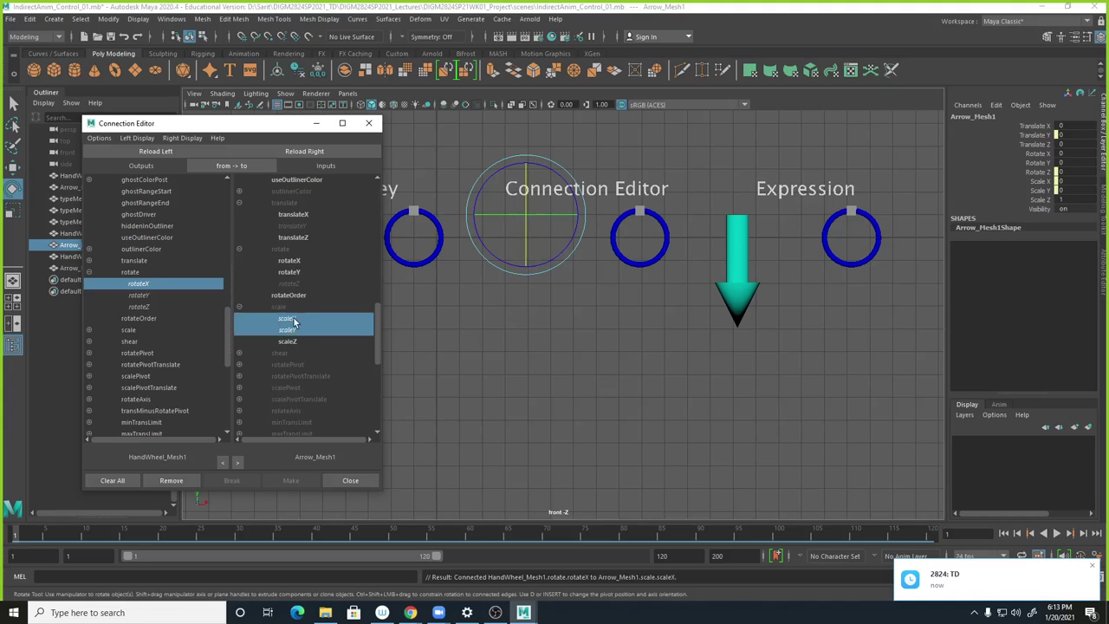
left_click(290, 342)
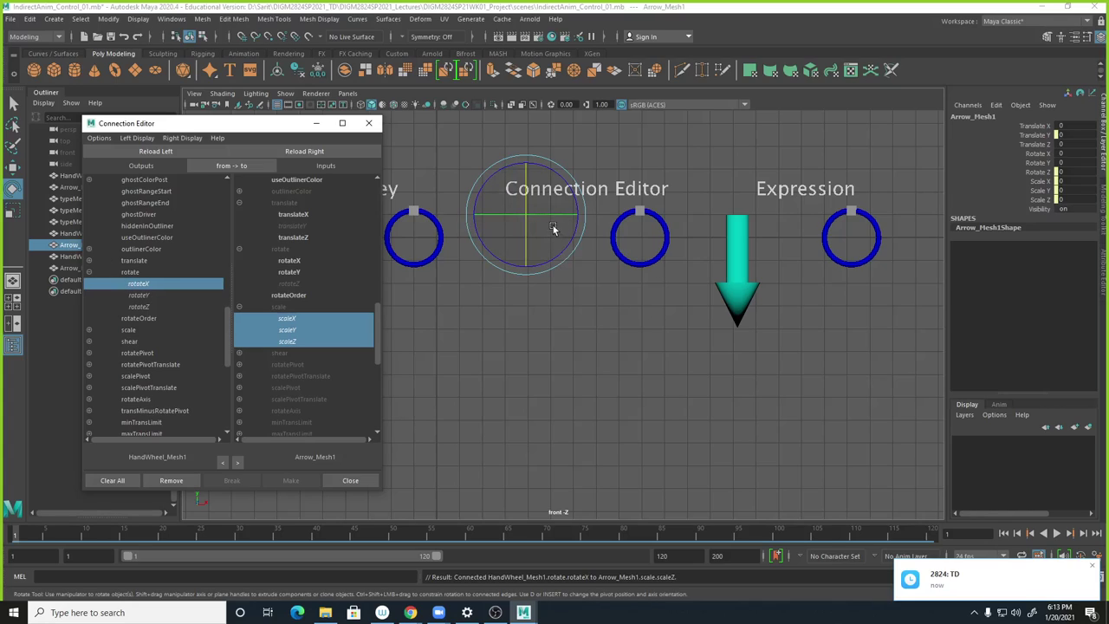
Set the middle hand wheel's Rotate X to 1, rotate it about X to test the arrow's scaling, and undo the rotation.
left_click(620, 259)
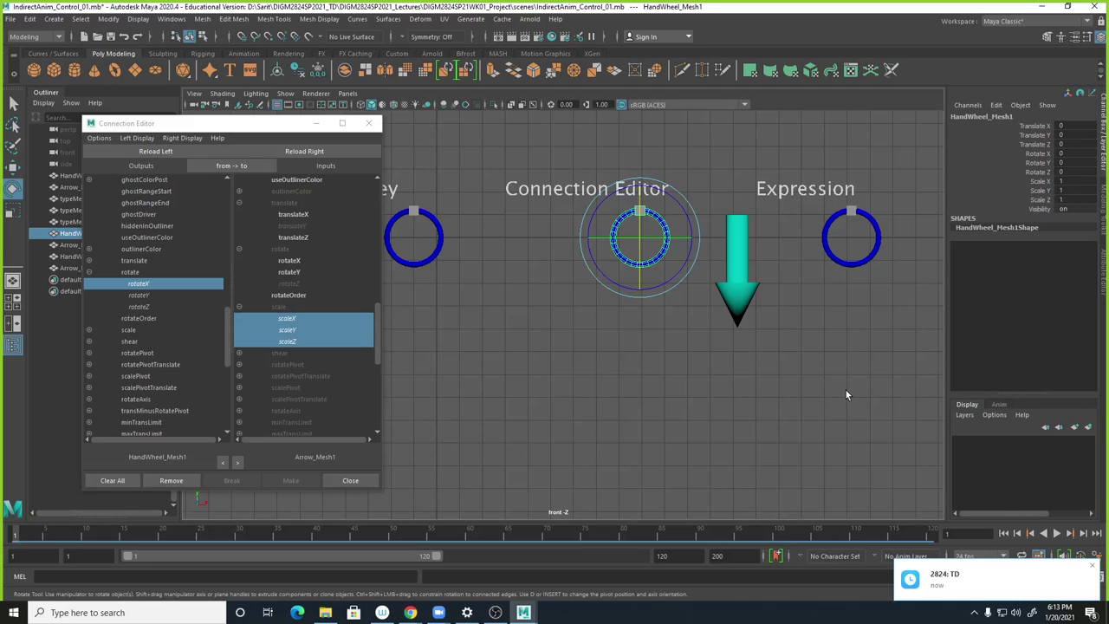
left_click(1062, 154)
type("1")
key("Return")
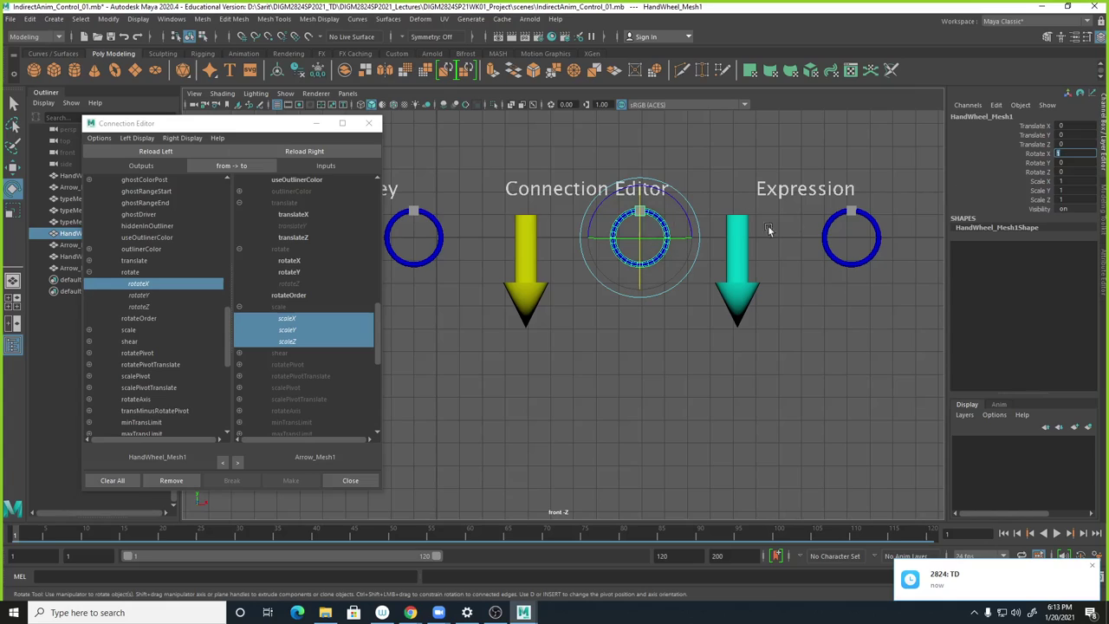
left_click_drag(641, 239, 665, 245)
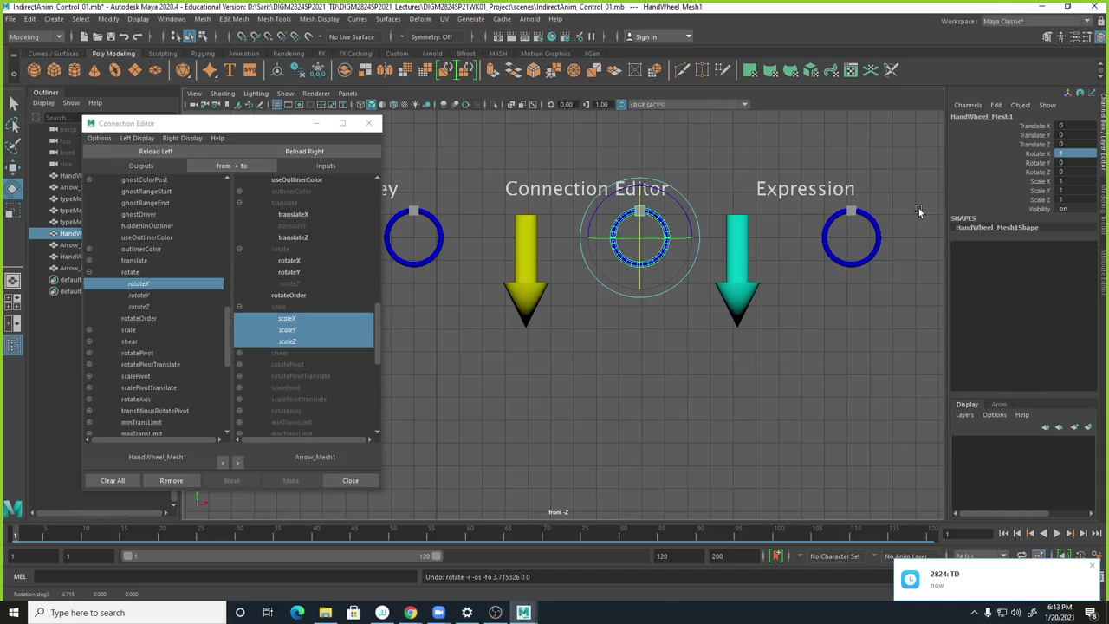
left_click(1071, 153)
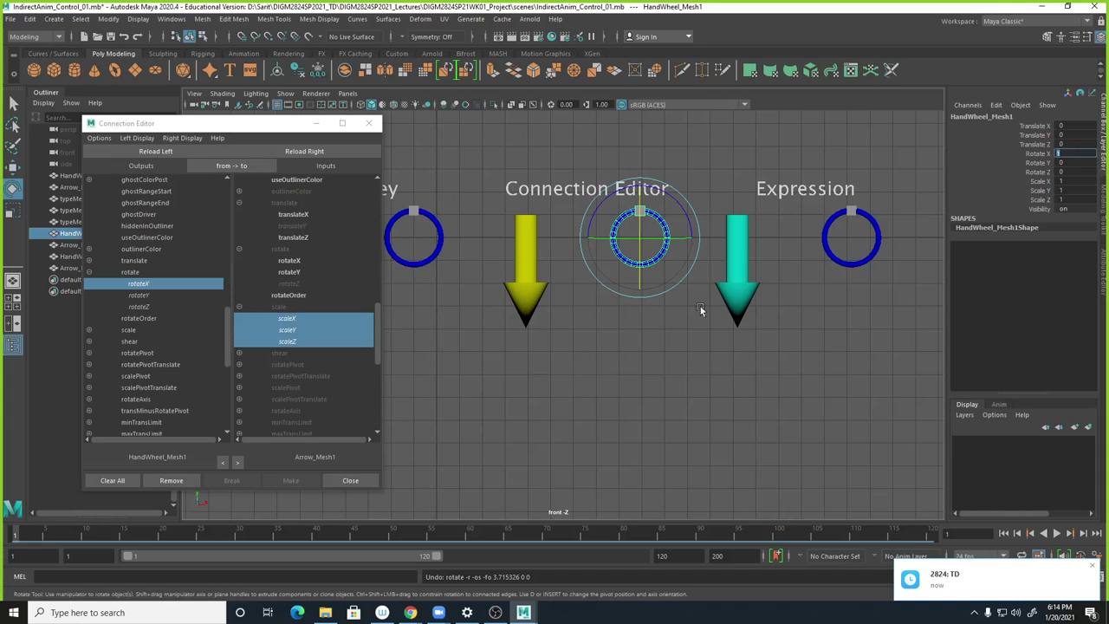
Disconnect the middle hand wheel's rotateX from the yellow arrow's scaleX, scaleY and scaleZ.
left_click(293, 321)
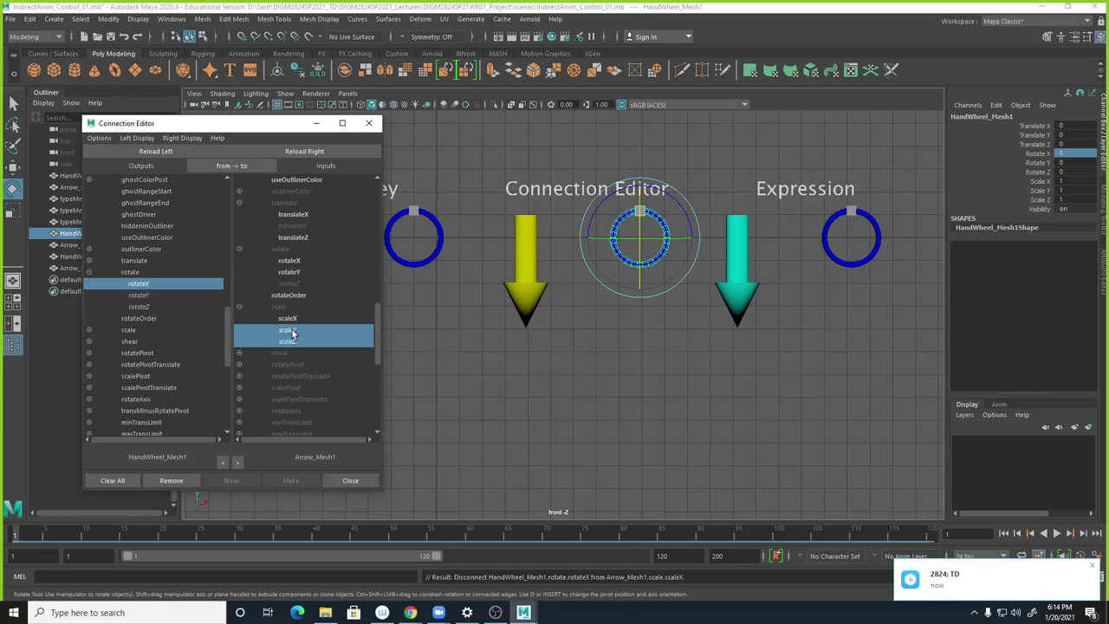
left_click(290, 332)
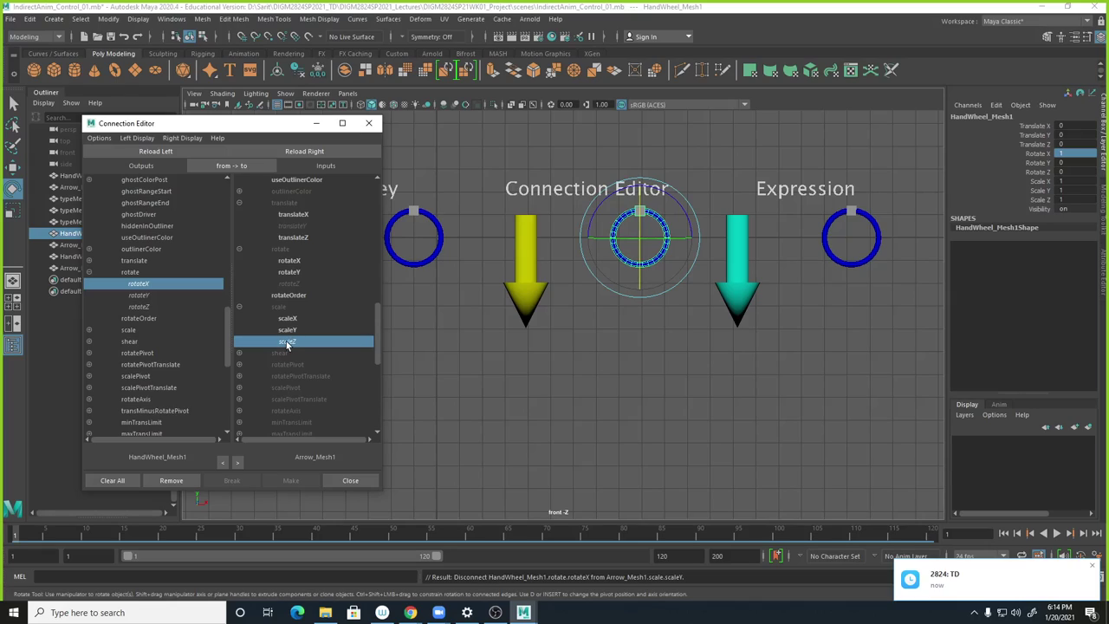
left_click(287, 344)
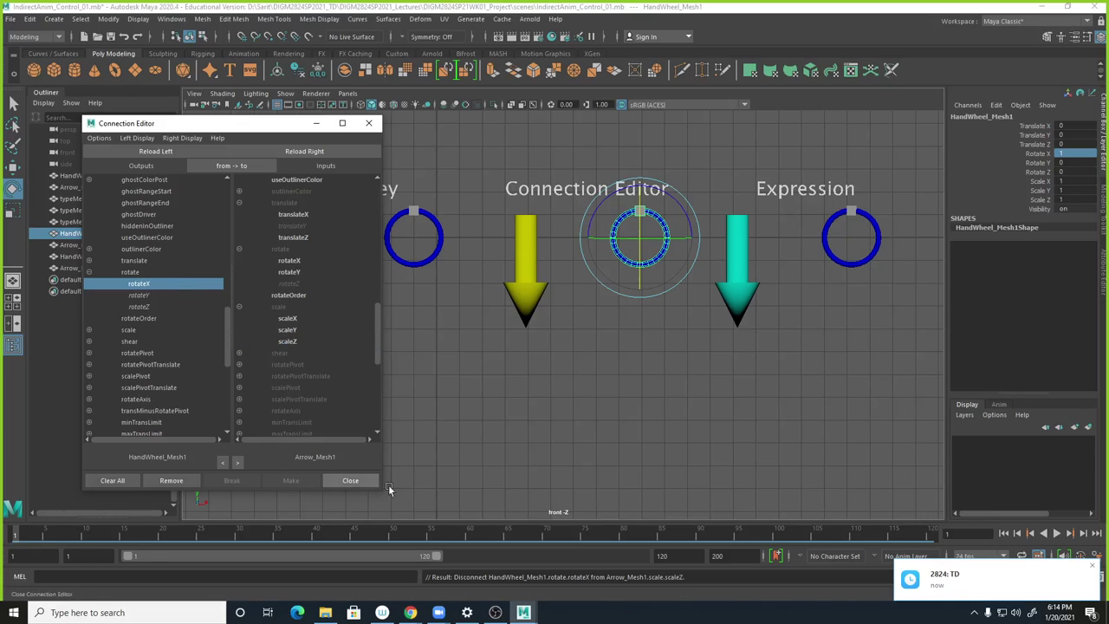
Disconnect the middle hand wheel's rotateY from the yellow arrow's rotateZ and clear the selection.
left_click(141, 295)
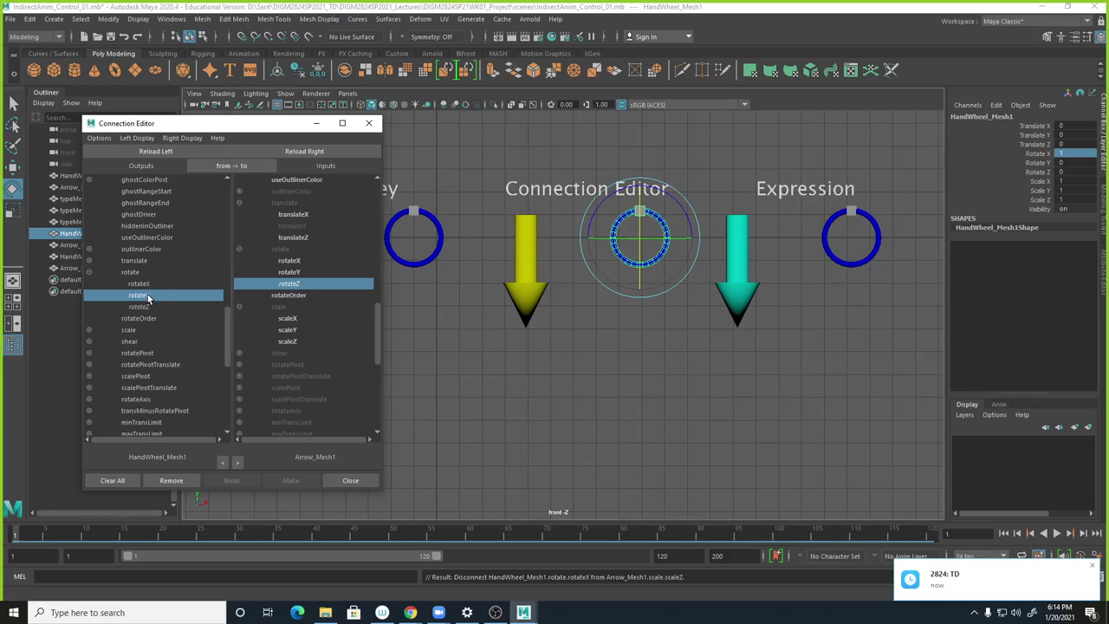
left_click(288, 284)
left_click(627, 355)
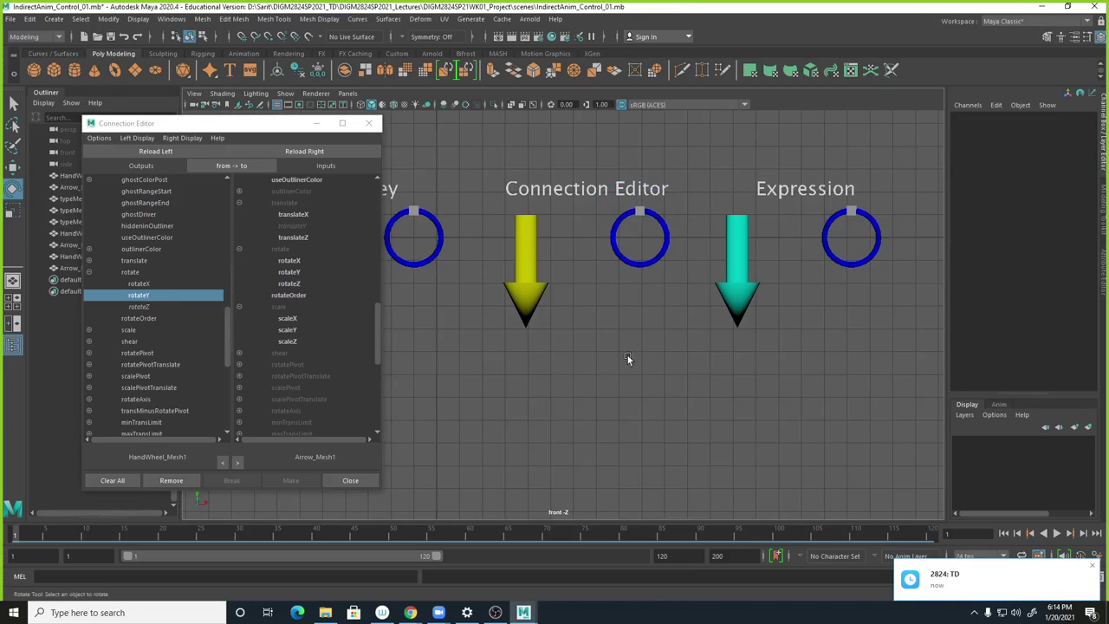
Rotate the middle hand wheel twice as a test of the remaining connection, undoing each rotation.
left_click(644, 267)
left_click_drag(681, 193, 673, 246)
key("ctrl+z")
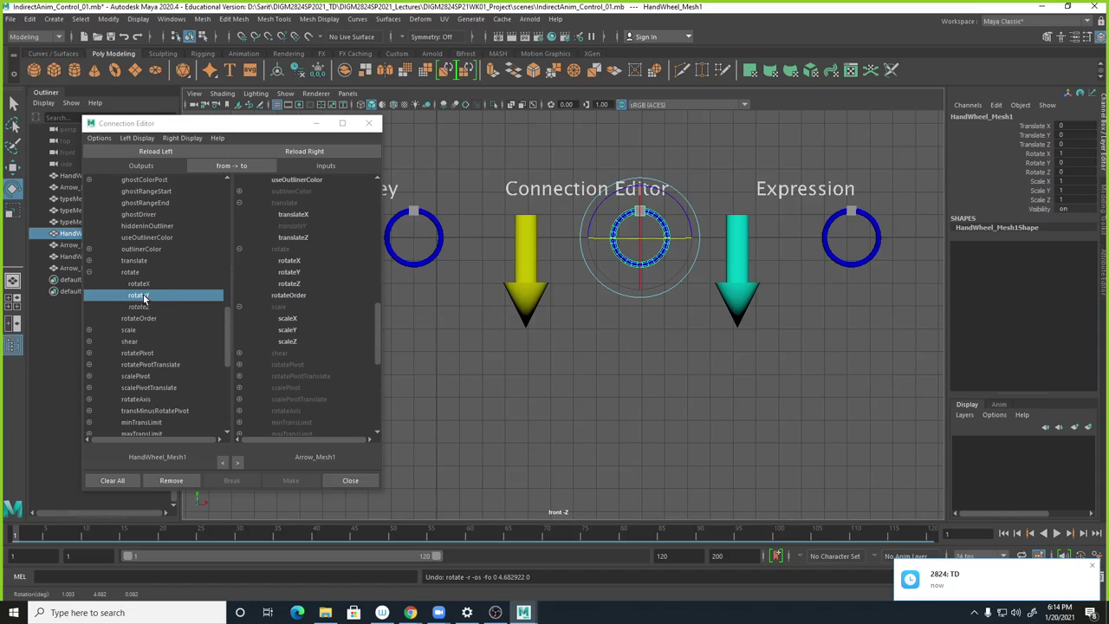
left_click_drag(616, 242, 636, 242)
key("ctrl+z")
key("ctrl+z")
Disconnect the yellow arrow's translateY and rotate the middle hand wheel freely to about -10.6 degrees in Y as a test.
left_click(293, 226)
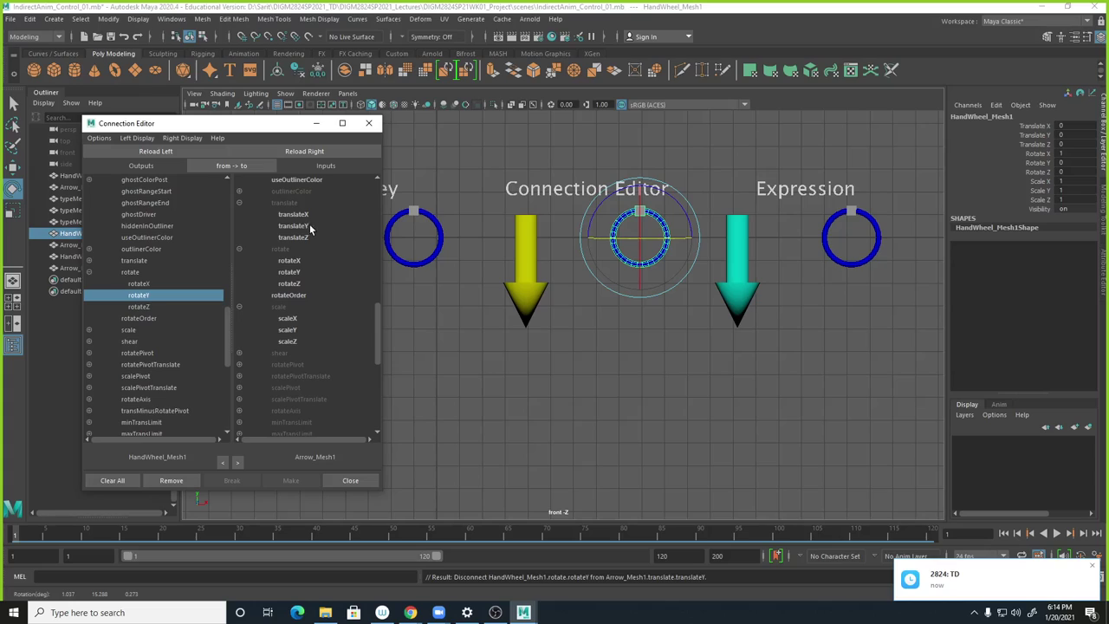
mouse_move(604, 243)
left_mouse_down()
mouse_move(617, 242)
mouse_move(603, 239)
left_mouse_up()
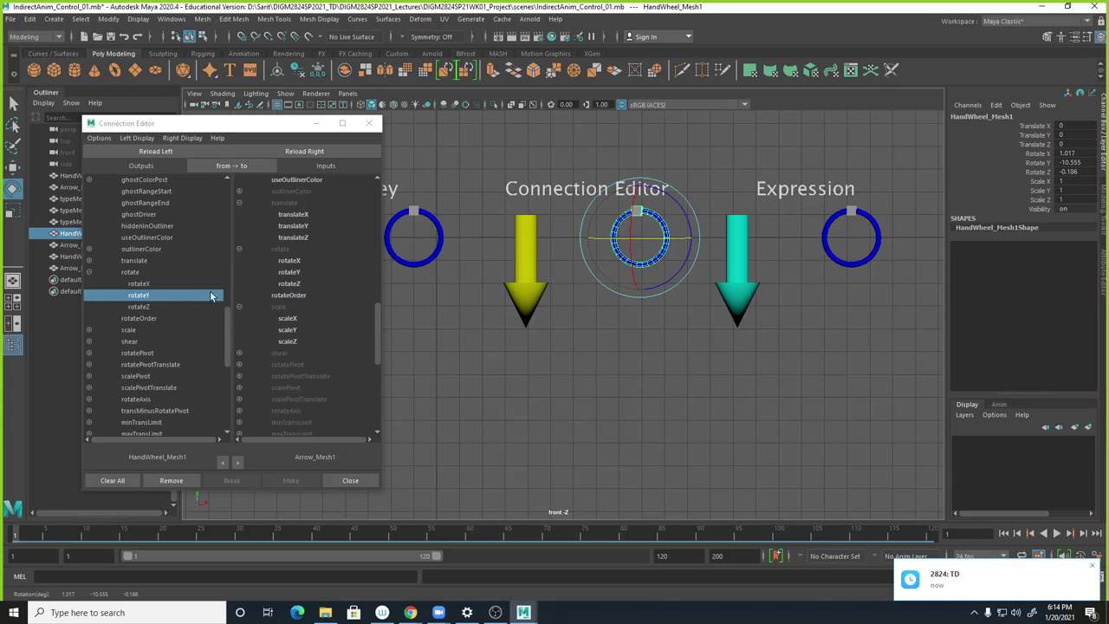
Connect the middle hand wheel's rotateZ to the yellow arrow's translateY, and check rotateY for connections.
left_click(147, 307)
left_click(295, 227)
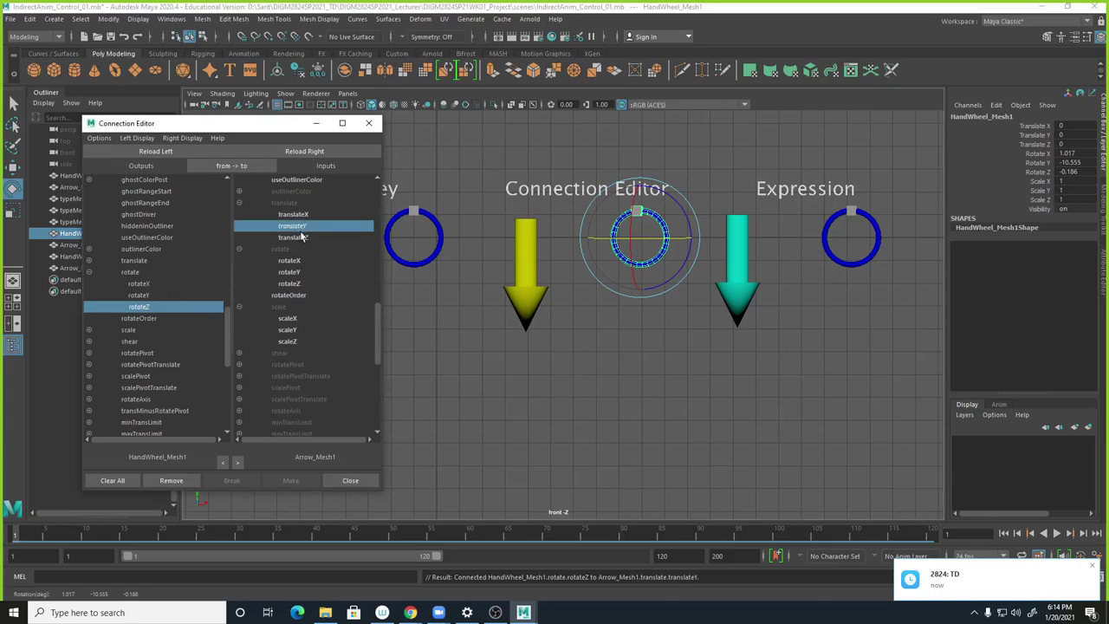
left_click(141, 296)
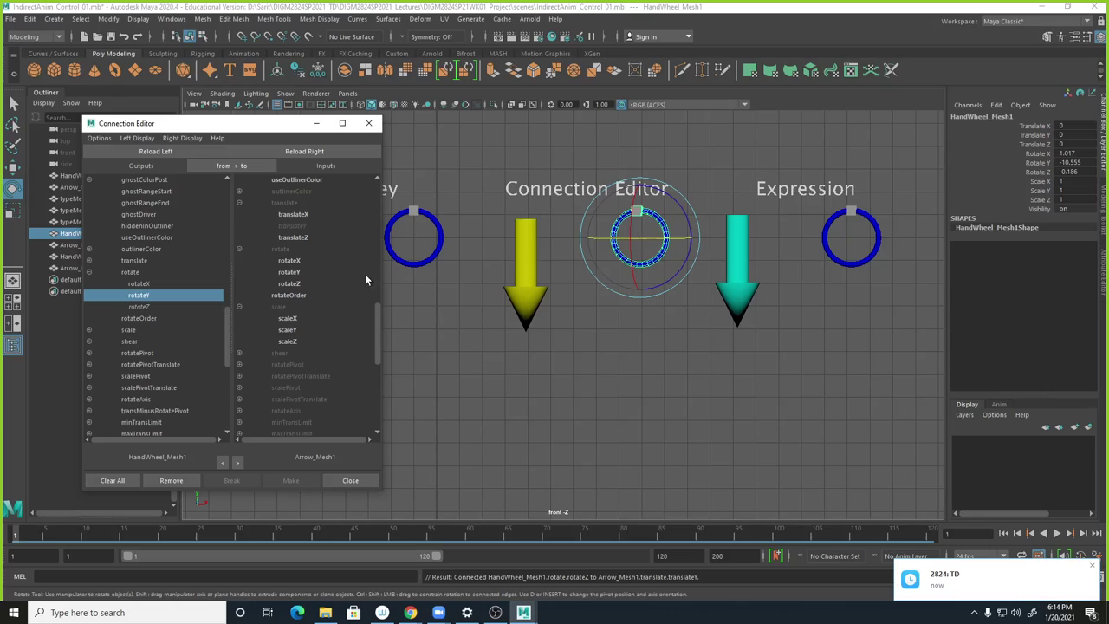
Reset the middle hand wheel's Rotate X, Y and Z to 0.
left_click_drag(1065, 153, 1065, 172)
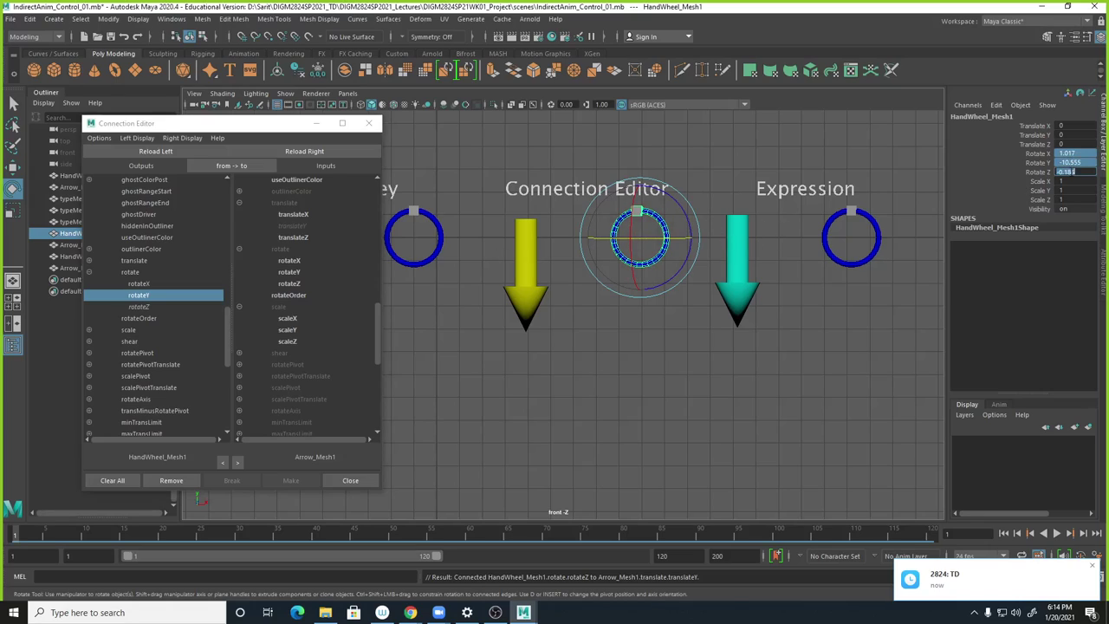
type("0")
key("Return")
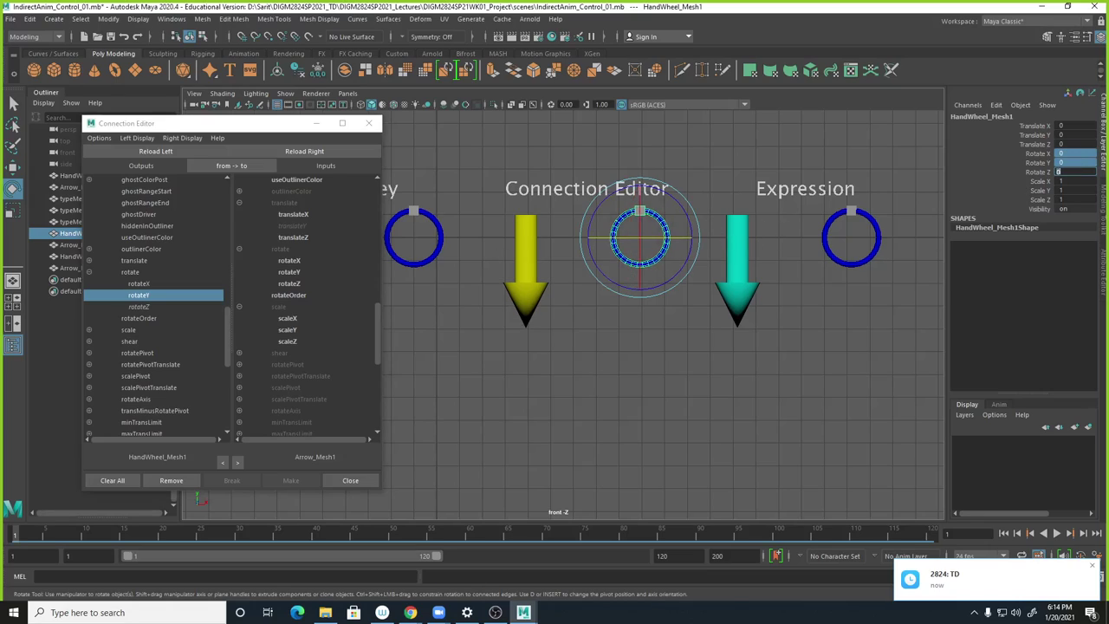
View the Rotate tool's settings, close them, rotate the middle hand wheel slightly about Y as a test, and undo it.
double_click(12, 188)
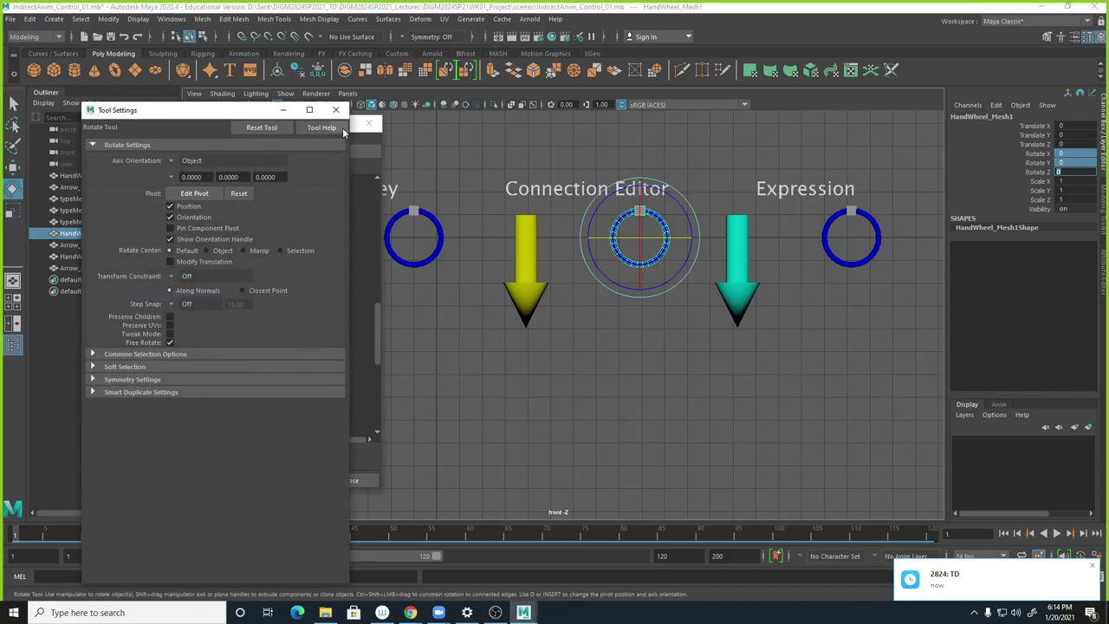
left_click(335, 109)
left_click_drag(670, 241, 650, 265)
key("ctrl+z")
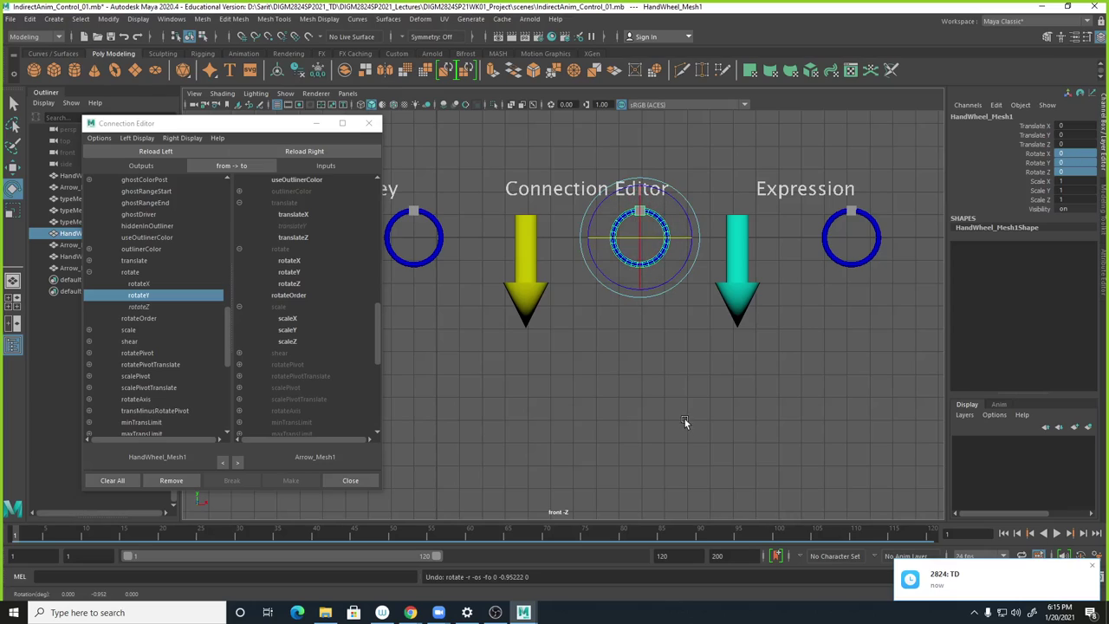
Close the Connection Editor, deselect everything, and save the scene, accepting the student version notice.
left_click(368, 123)
left_click(589, 395)
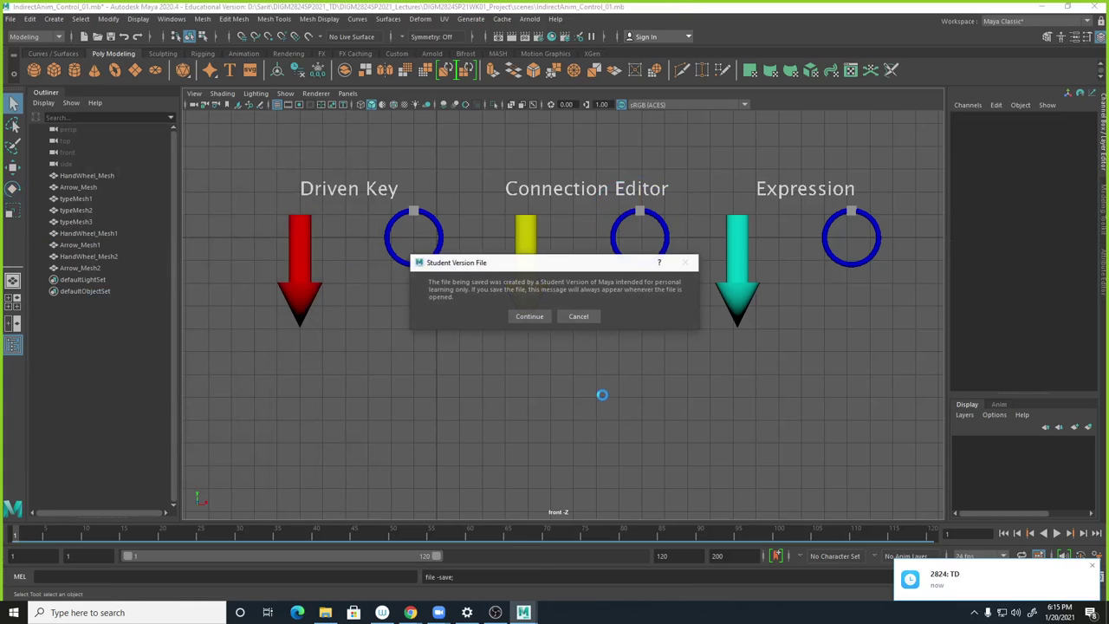
left_click(528, 314)
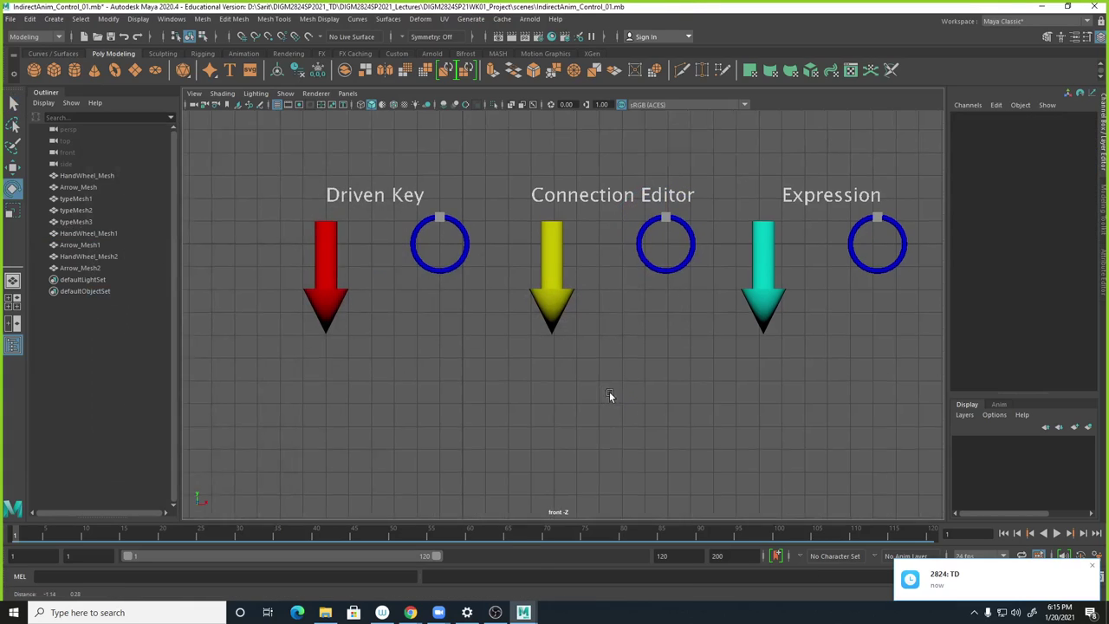
Select the Expression hand wheel, rotate it about Z by about -29 degrees as a test, and undo it.
middle_click_drag(604, 337, 635, 284, "alt")
mouse_move(658, 333)
middle_mouse_down("alt")
mouse_move(653, 321)
mouse_move(662, 347)
middle_mouse_up("alt")
left_click(524, 251)
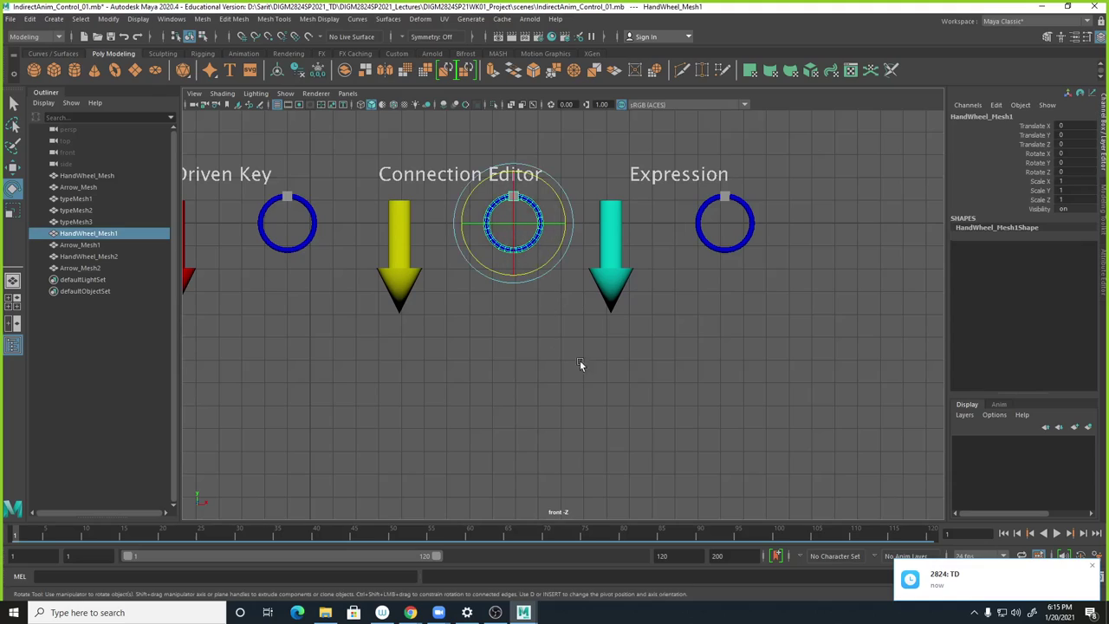
left_click(714, 249)
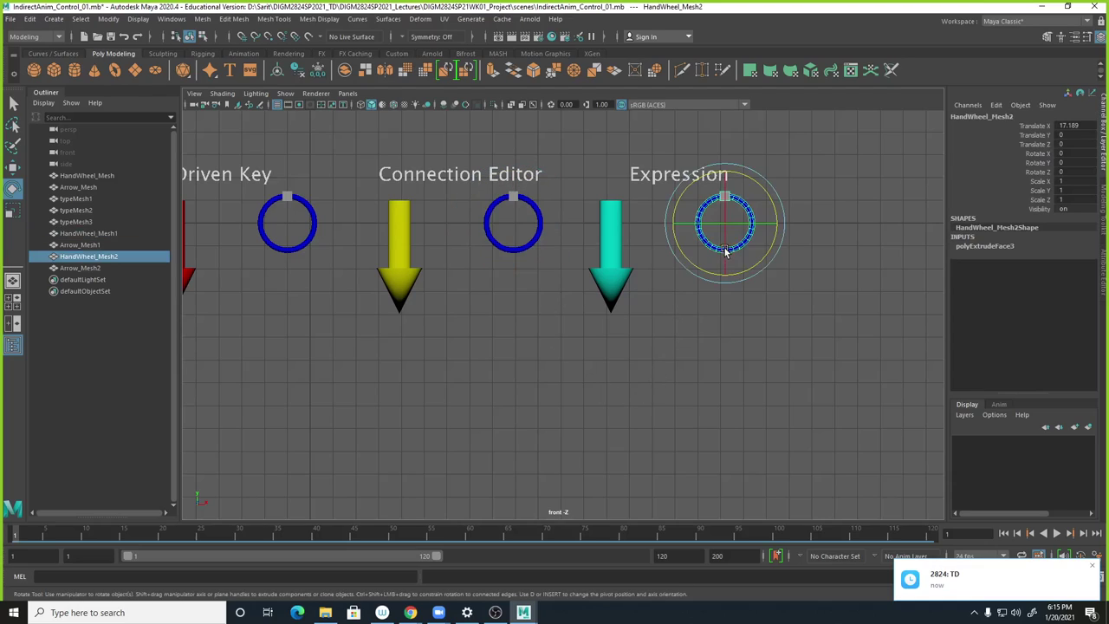
left_click_drag(763, 188, 773, 224)
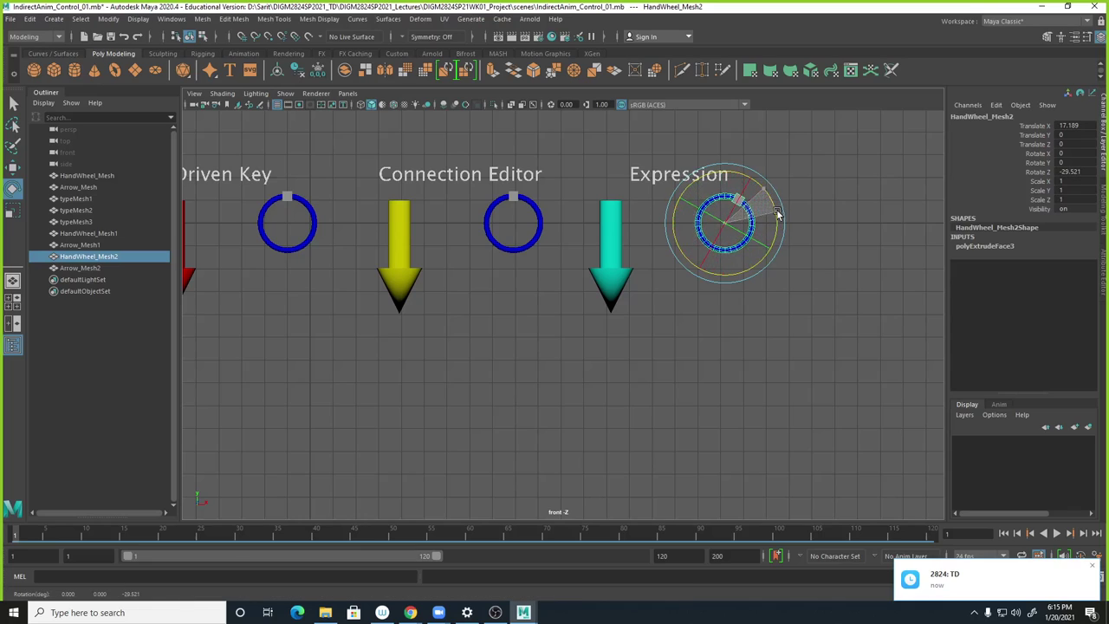
key("ctrl+z")
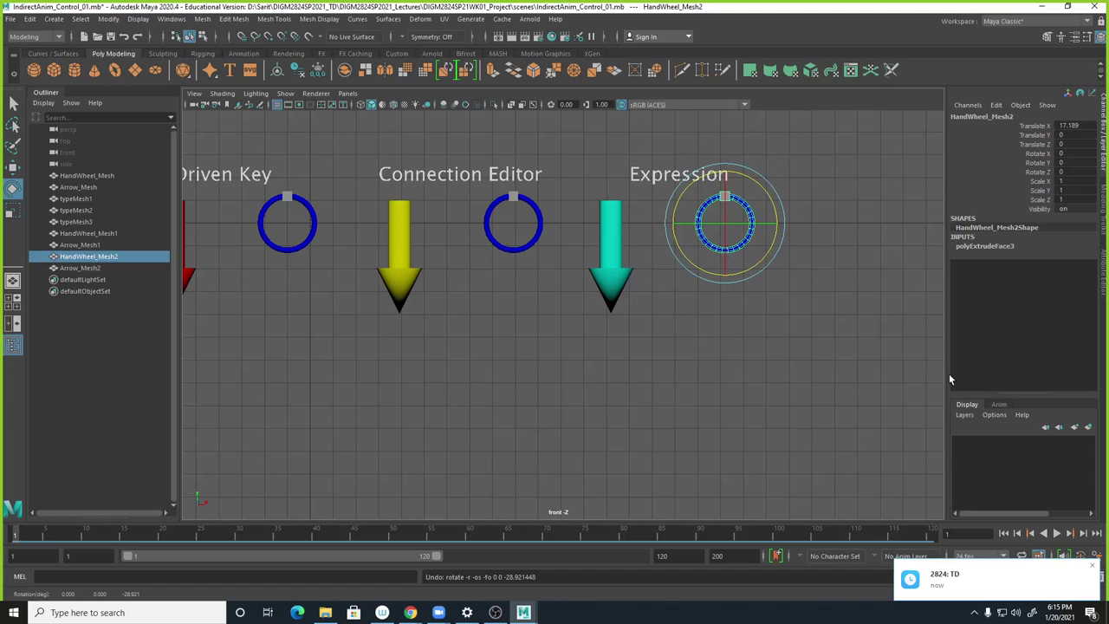
Freeze the Expression hand wheel's transformations and delete its history.
left_click(110, 19)
left_click(119, 73)
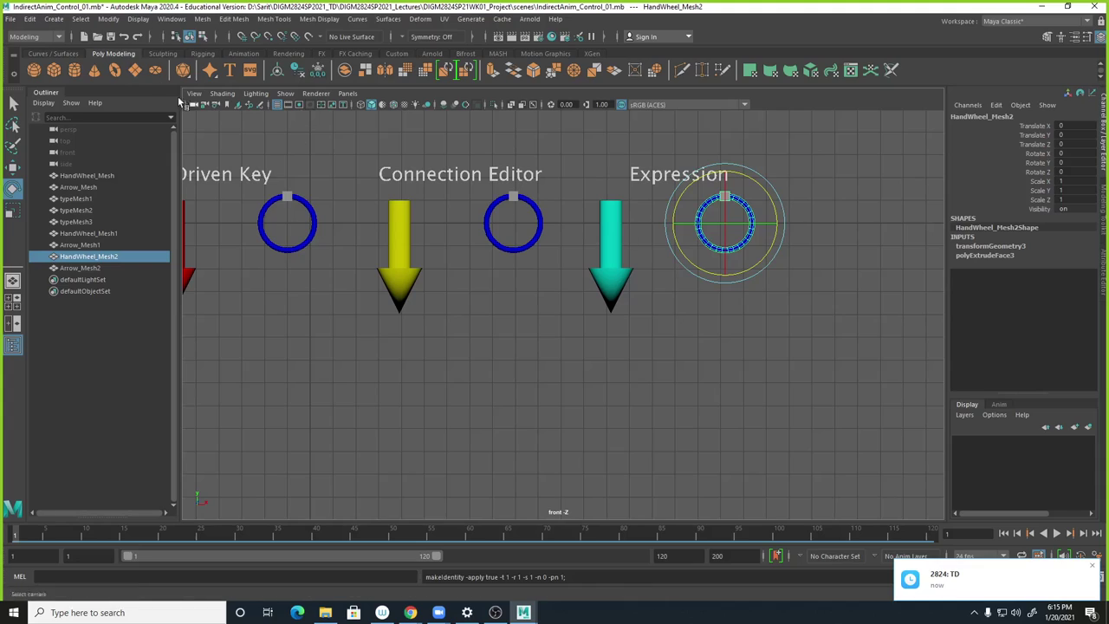
left_click(31, 19)
mouse_move(65, 156)
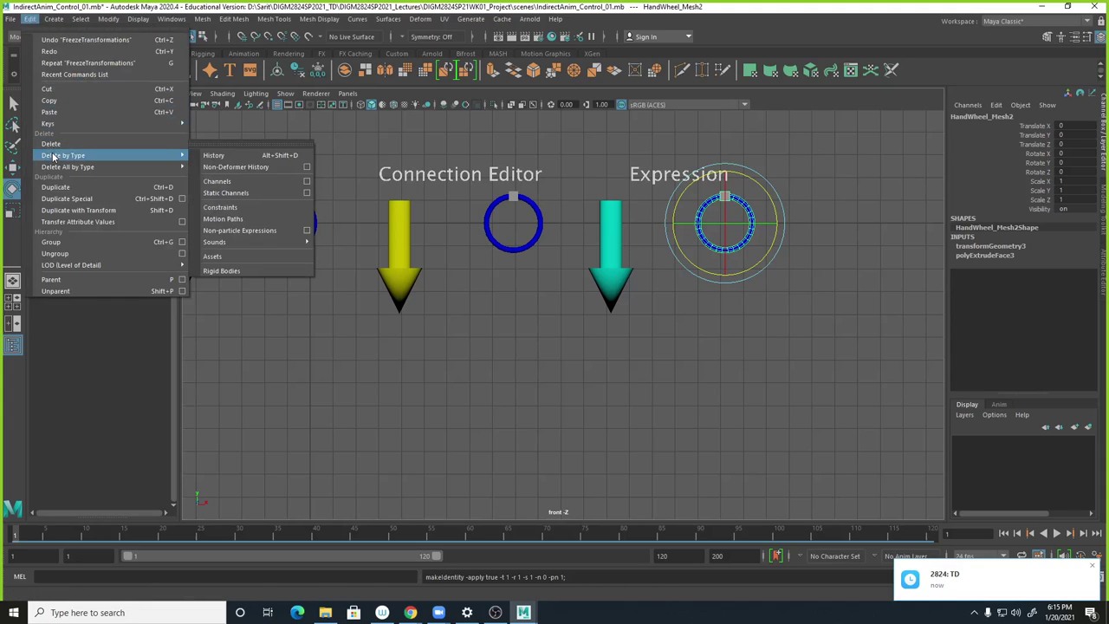
left_click(231, 168)
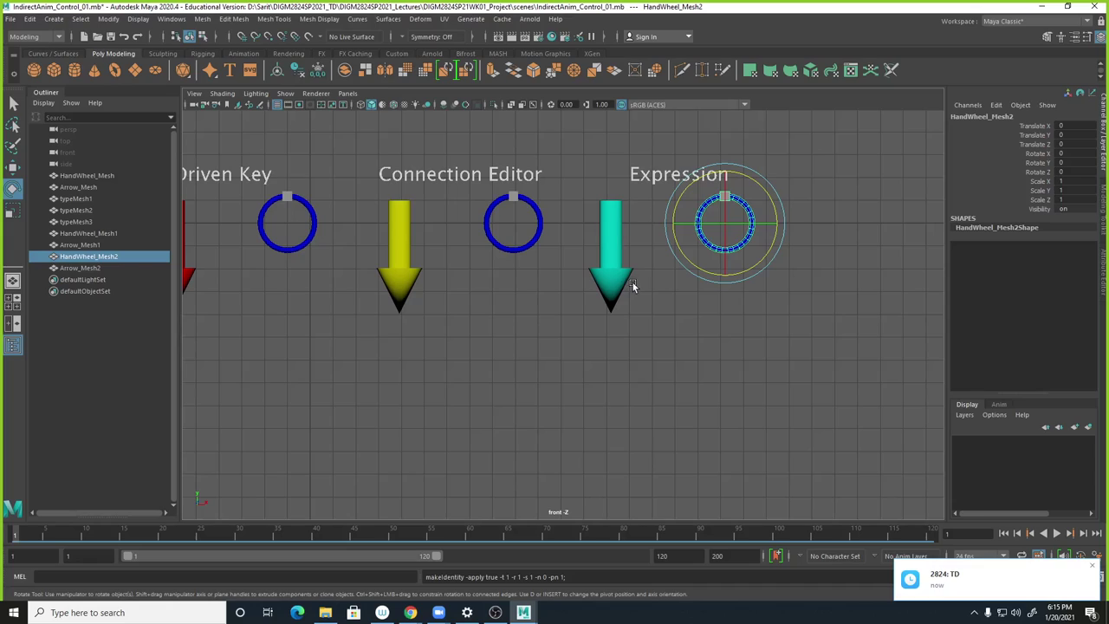
Freeze the transformations of the cyan Expression arrow.
left_click(604, 280)
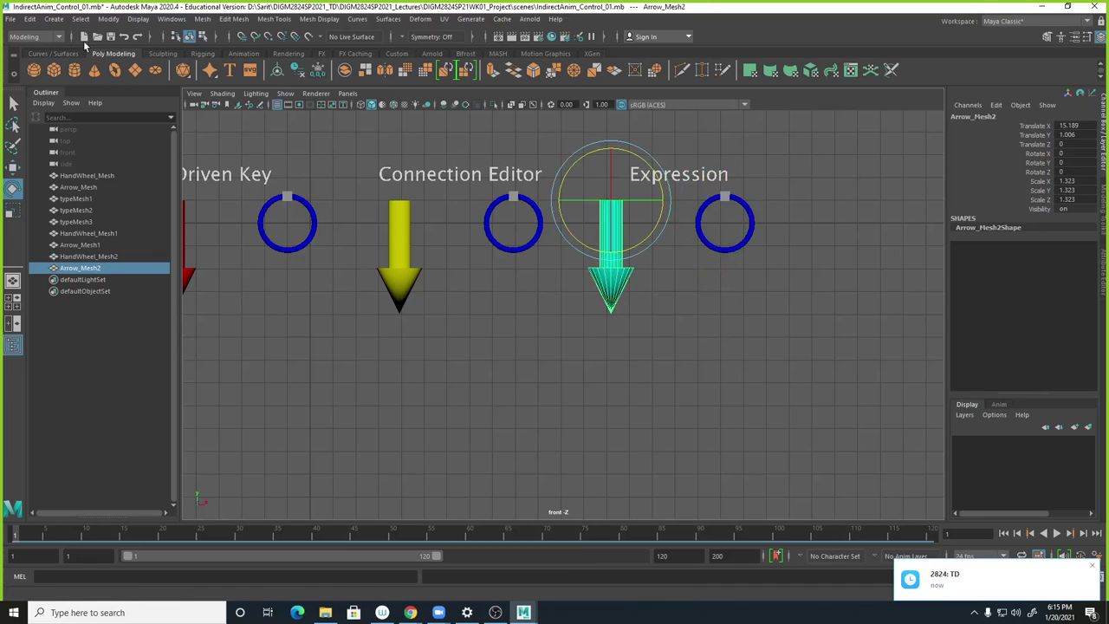
left_click(108, 19)
left_click(123, 72)
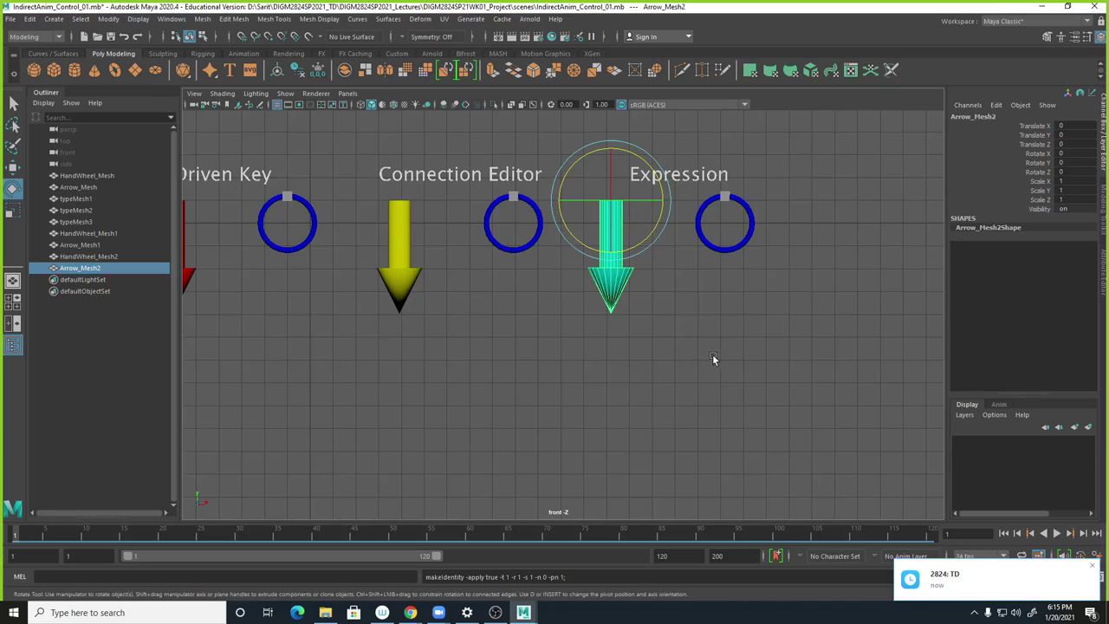
Move the cyan Expression arrow slightly down along Y as a test, and undo the move.
left_click(705, 350)
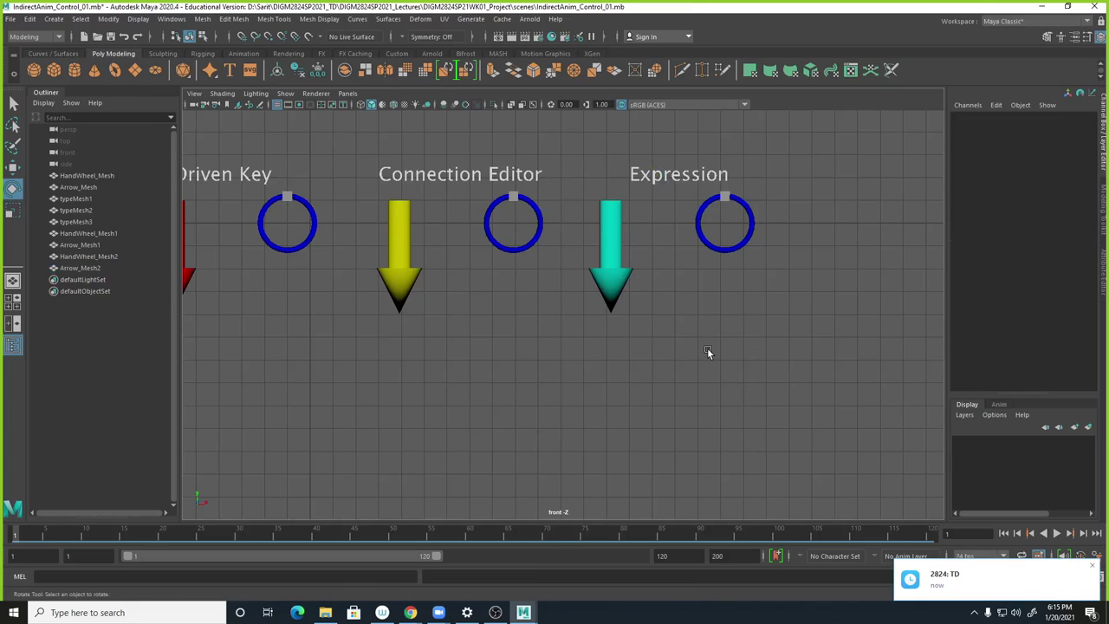
left_click(617, 273)
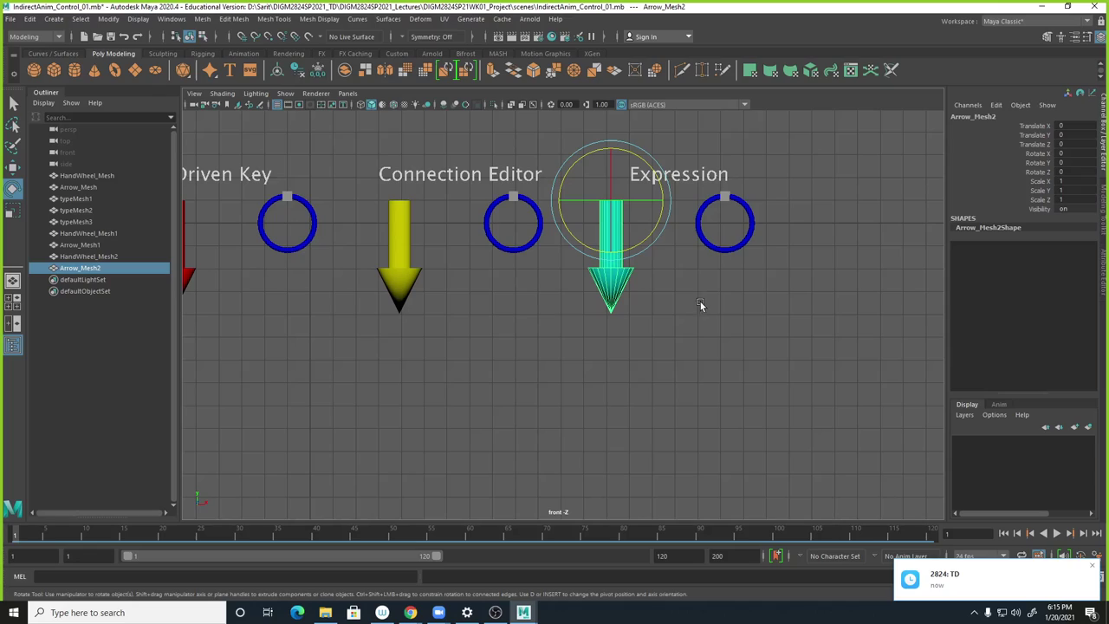
left_click(719, 251)
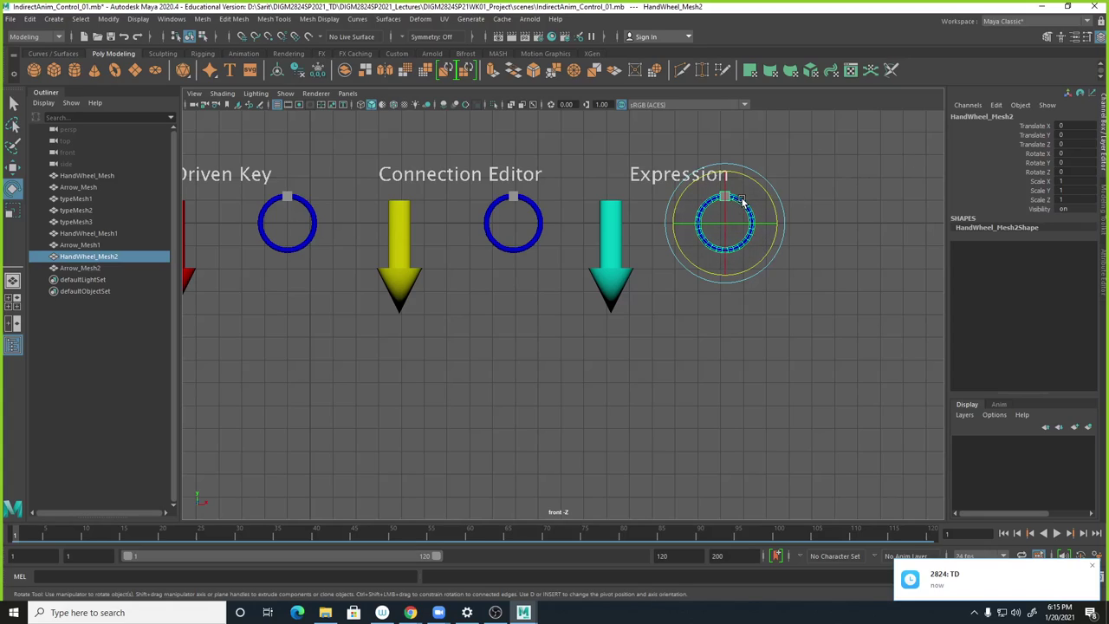
left_click(610, 232)
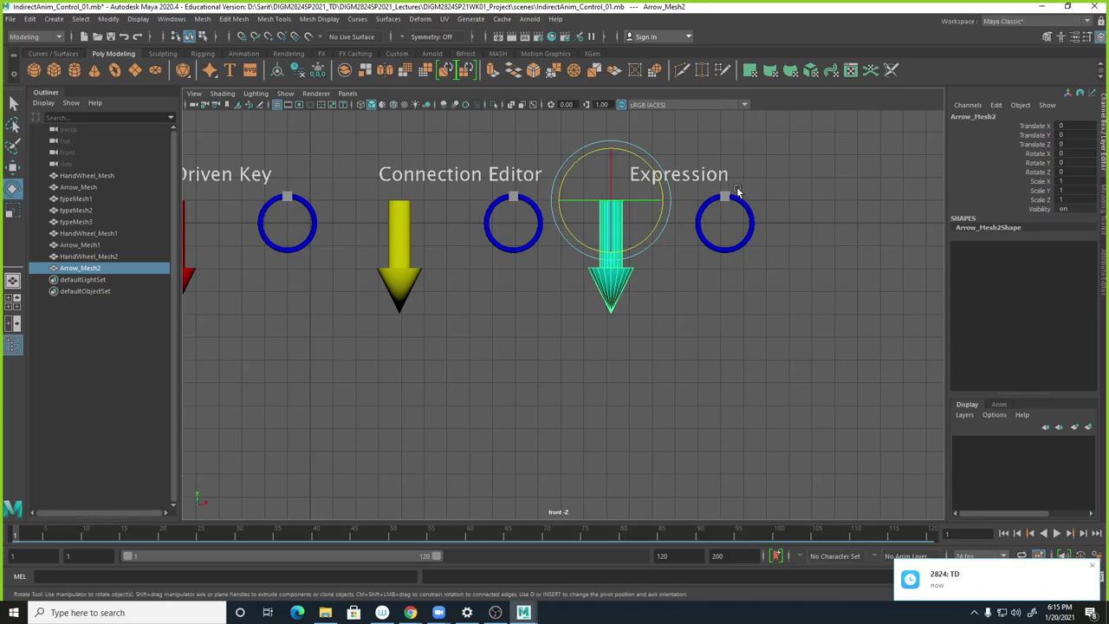
key("w")
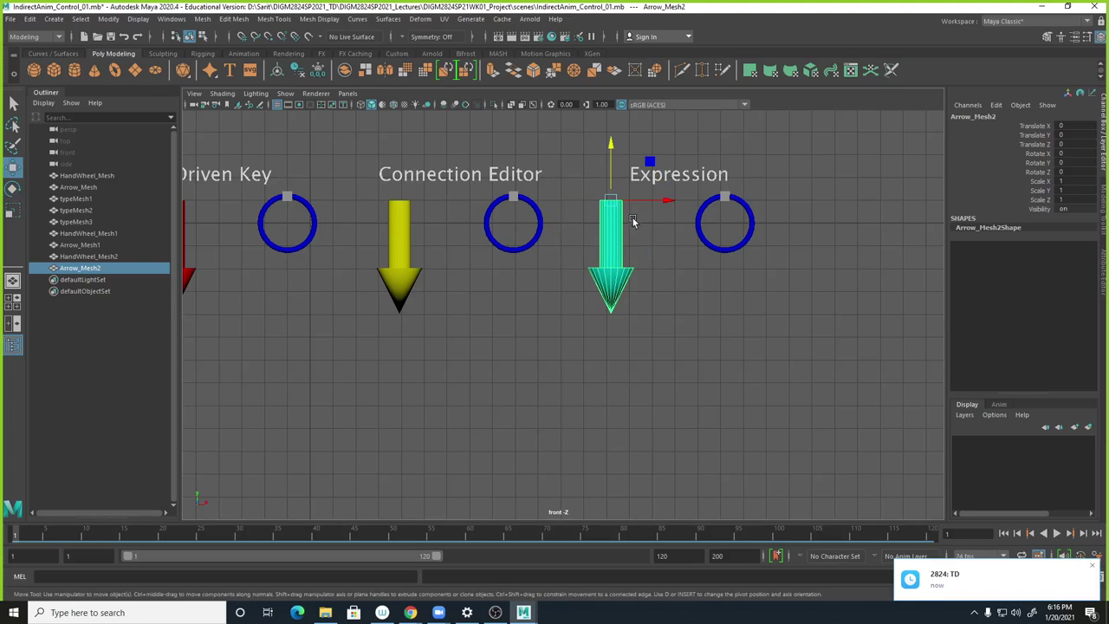
left_click_drag(610, 184, 614, 171)
key("ctrl+z")
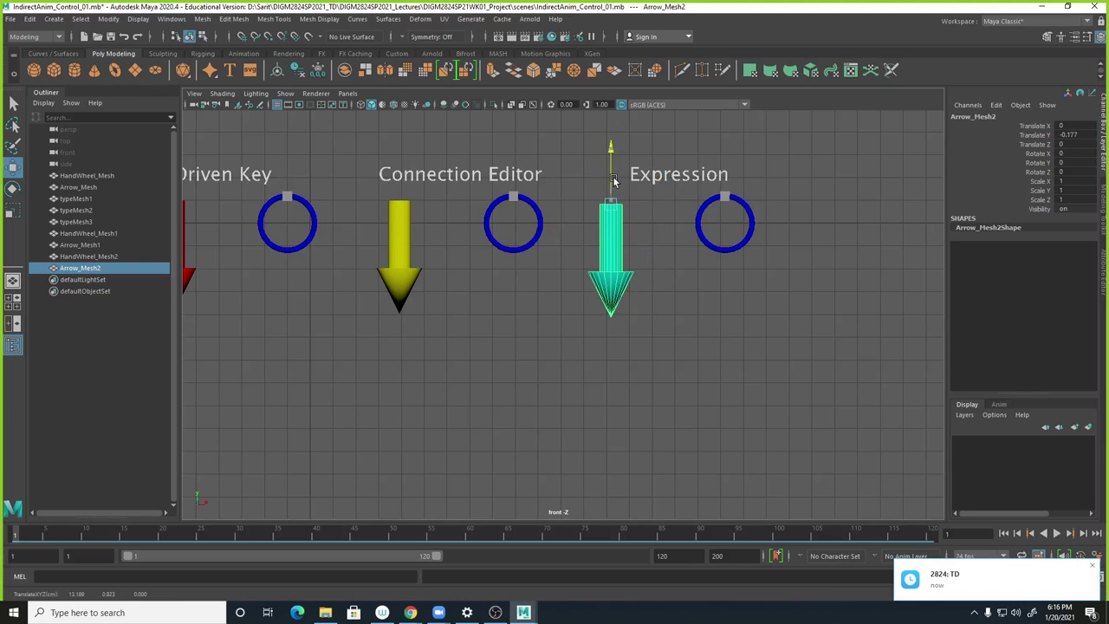
Open the Expression Editor for the cyan arrow's Translate Y attribute and place its window clear of the Expression arrow and wheel.
left_click(1035, 136)
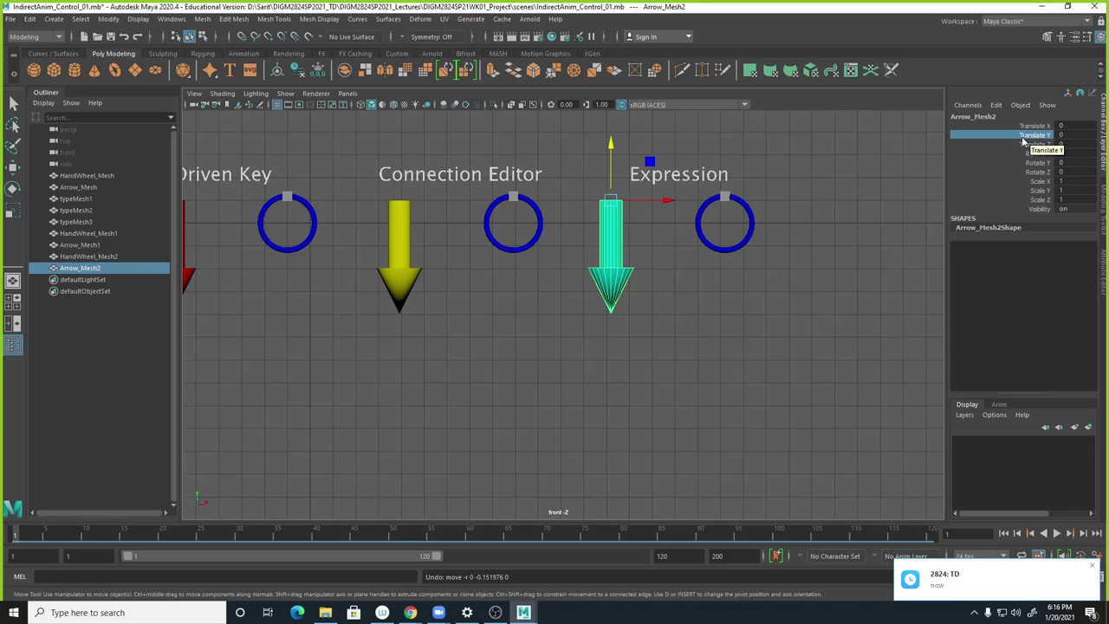
left_click(996, 106)
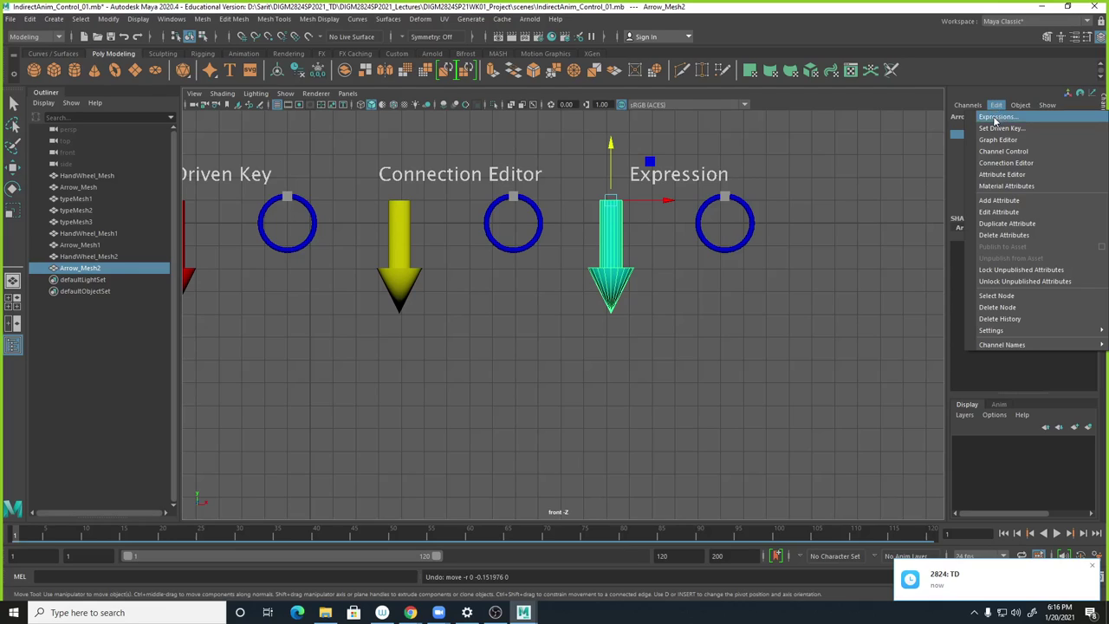
left_click(994, 120)
left_click_drag(576, 215, 354, 120)
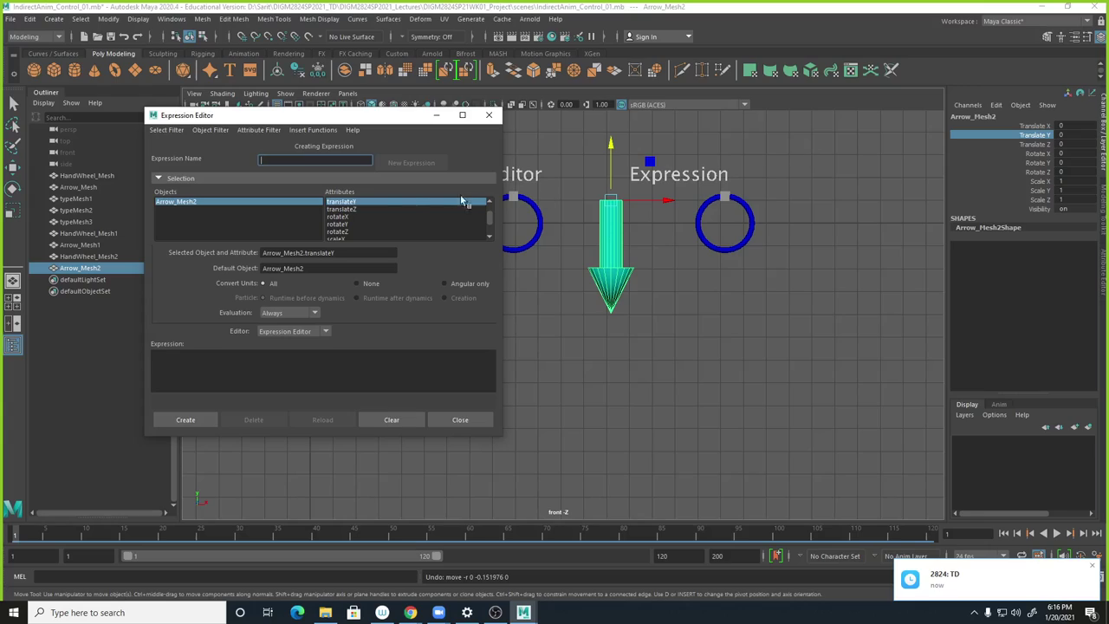
Start an expression reading "Arrow_Mesh2.translateY =", and switch the selection to the Expression hand wheel.
triple_click(343, 252)
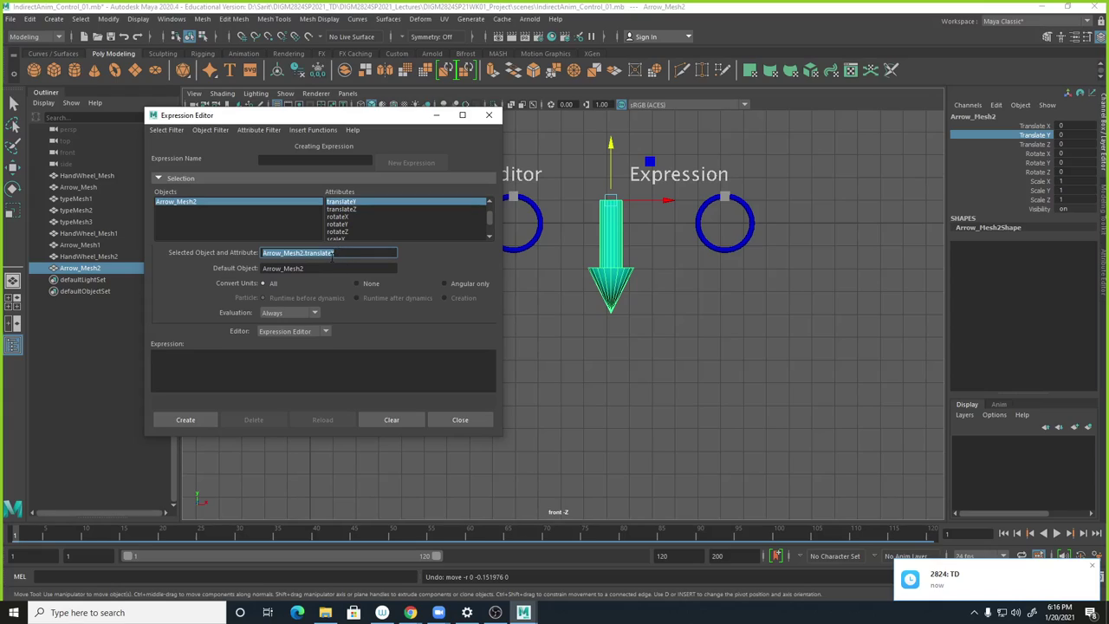
key("ctrl+c")
left_click(288, 360)
key("ctrl+v")
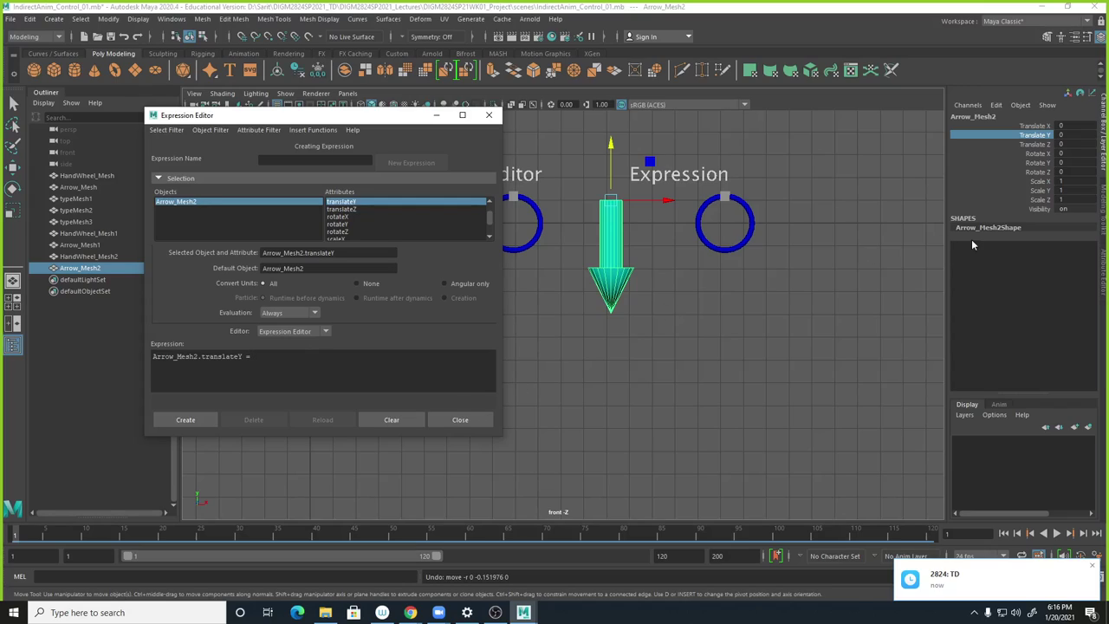
left_click(744, 201)
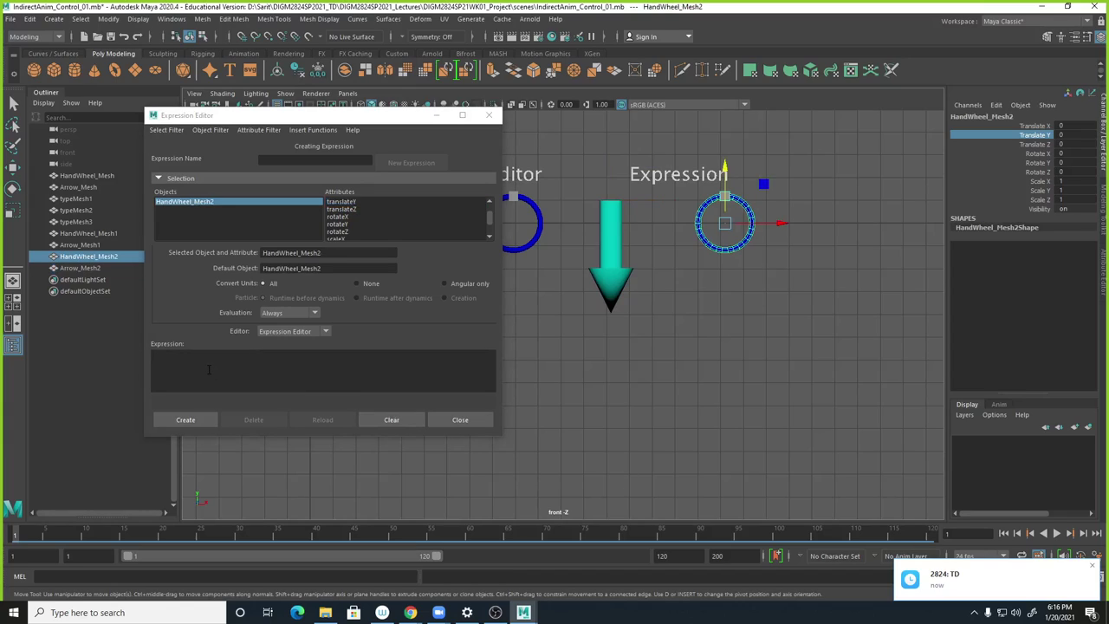
Reselect the cyan arrow, highlight its full translateY attribute name in the Expression Editor, and switch back to the Expression hand wheel.
left_click(612, 264)
scroll(354, 217, "up", 1)
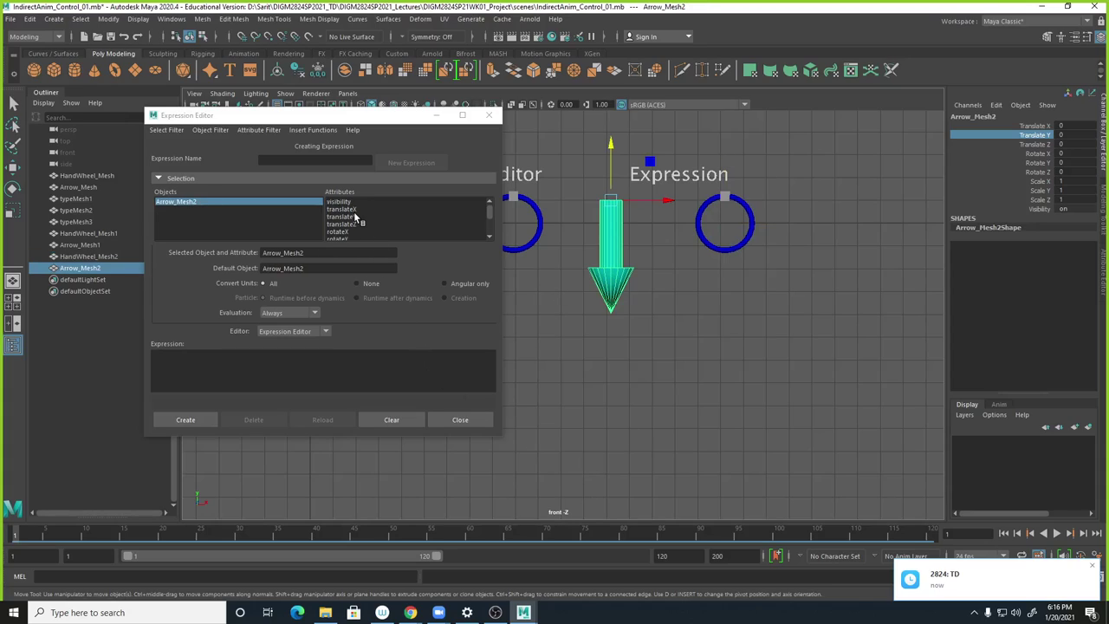
left_click(355, 217)
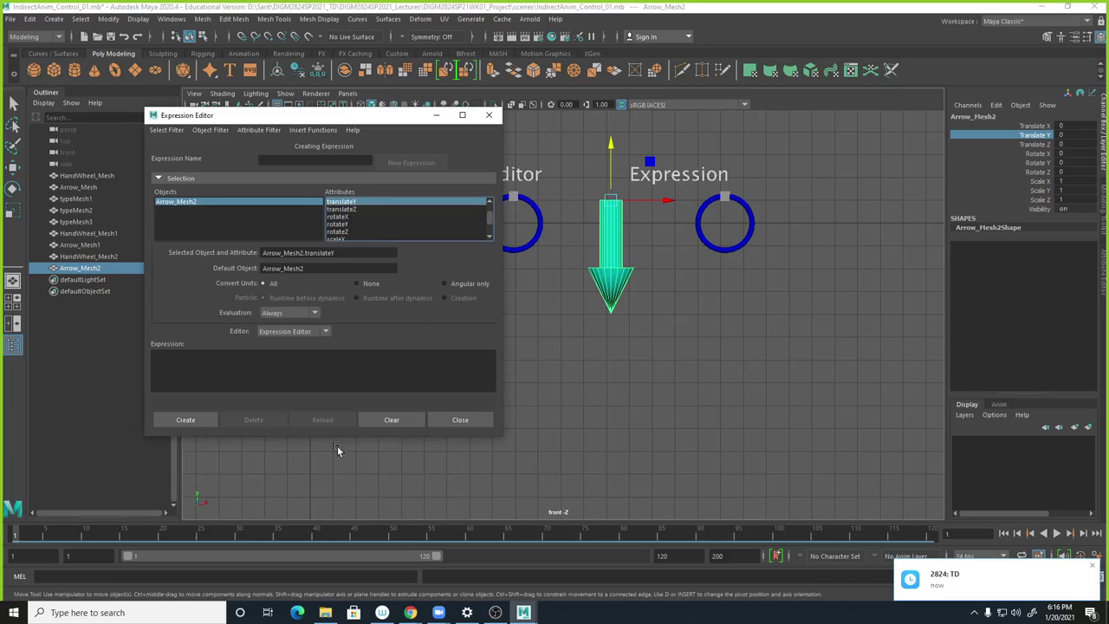
left_click_drag(365, 251, 211, 248)
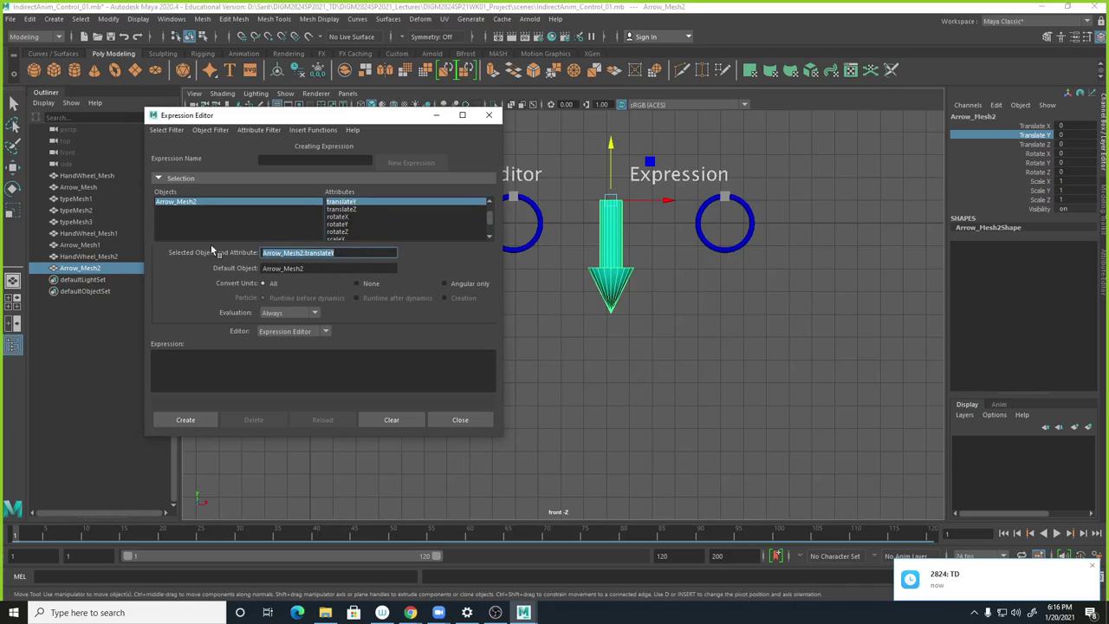
left_click(736, 249)
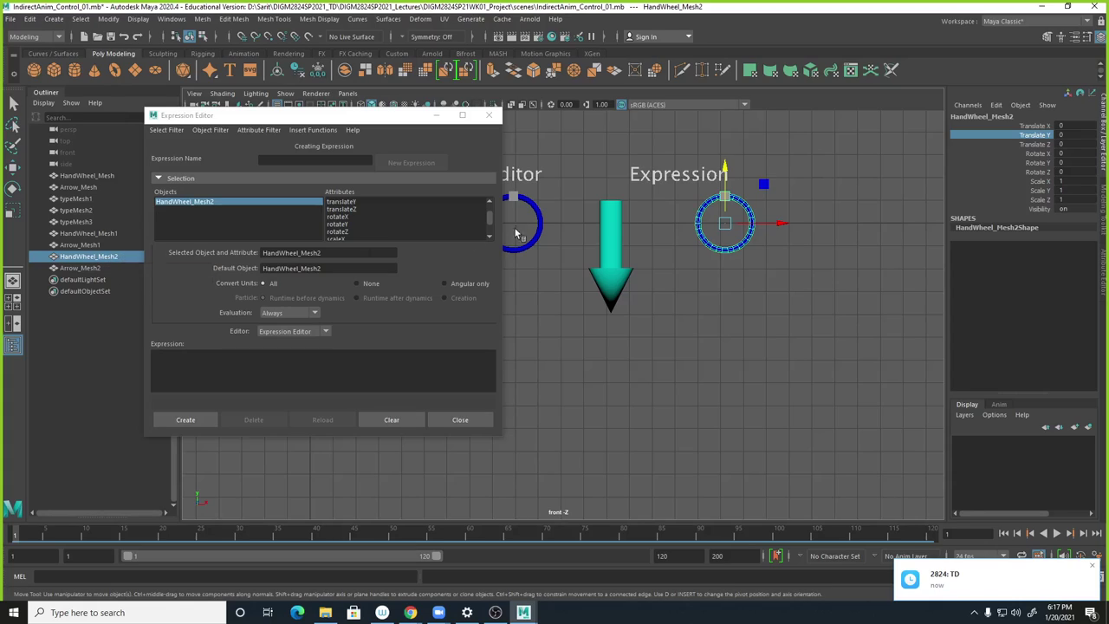
Select the cyan arrow's translateY in the Expression Editor and copy Arrow_Mesh2.translateY into the expression text.
left_click(610, 224)
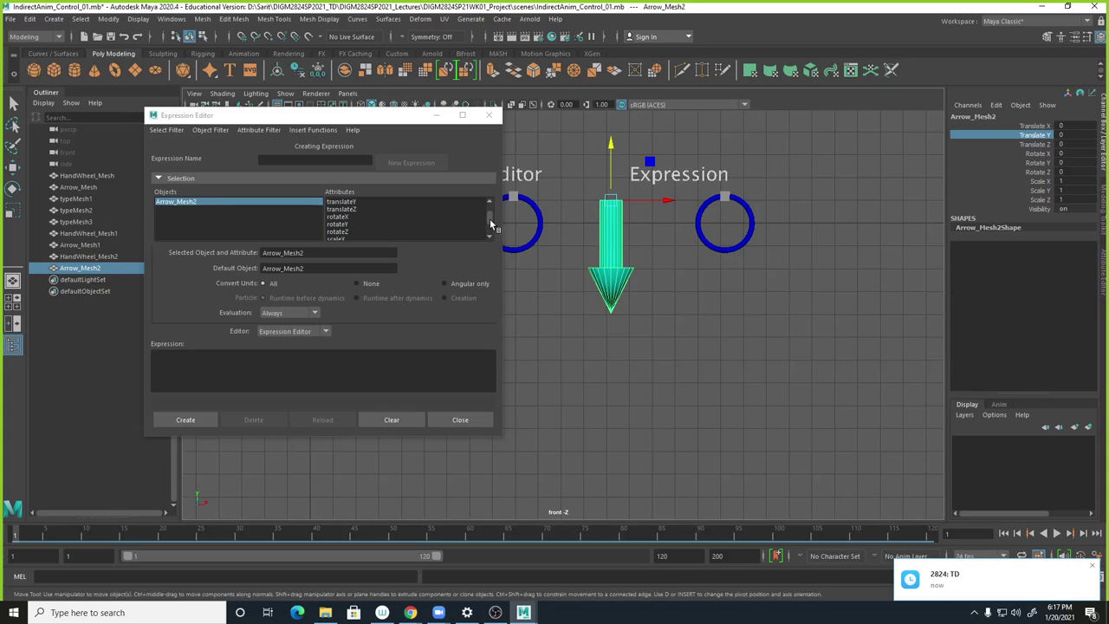
left_click_drag(490, 219, 491, 210)
left_click(359, 217)
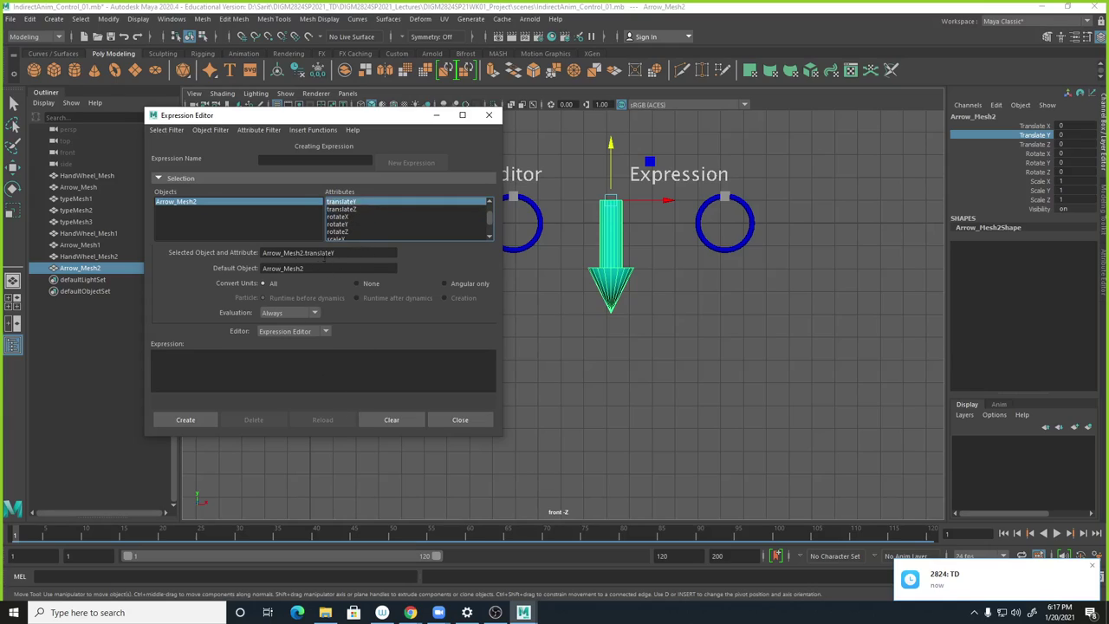
left_click_drag(334, 252, 263, 252)
key("ctrl+c")
left_click(239, 376)
key("ctrl+v")
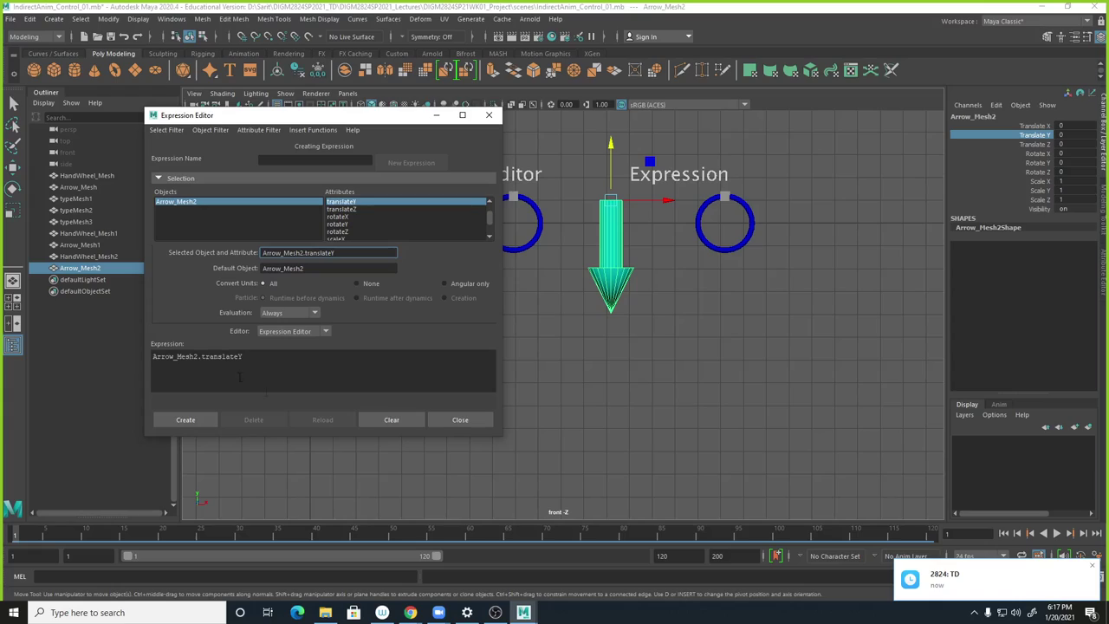
Complete the expression so it reads "Arrow_Mesh2.translateY = HandWheel_Mesh2.rotateZ;".
left_click(261, 362)
type("HandWheel_Mesh")
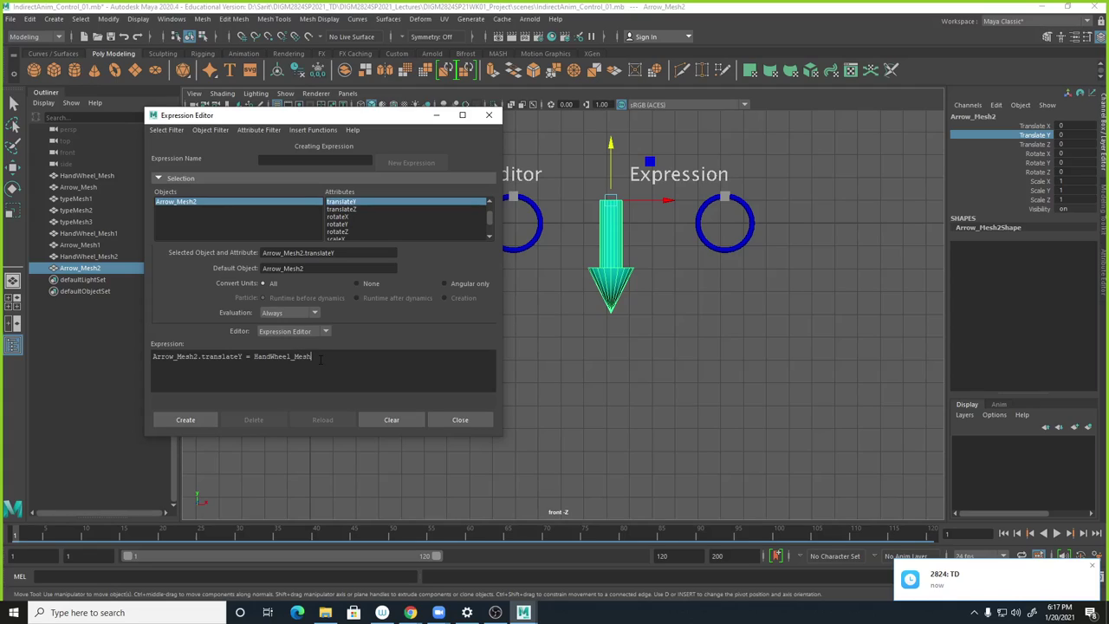
type("2.ro")
type("tate")
type("Z;")
Name the expression Wheel_Move_Exp and create it.
left_click(287, 159)
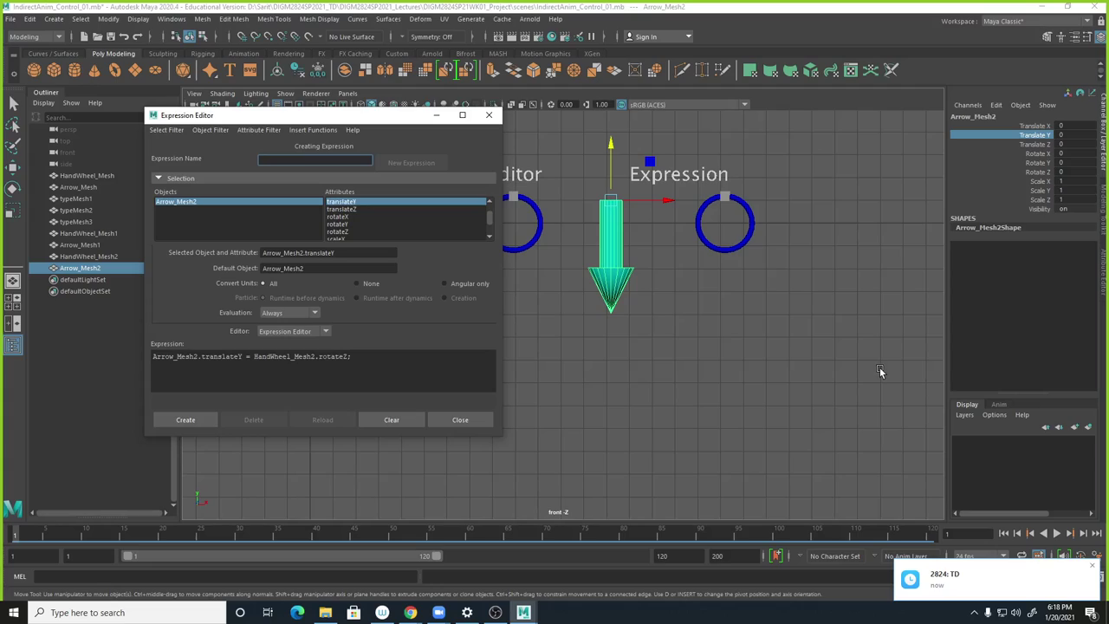
type("Wheel_Move_e")
key("BackSpace")
type("pre")
key("BackSpace")
key("BackSpace")
key("BackSpace")
key("BackSpace")
type("Xpre")
key("BackSpace")
type("Ex")
key("BackSpace")
key("BackSpace")
left_click(198, 421)
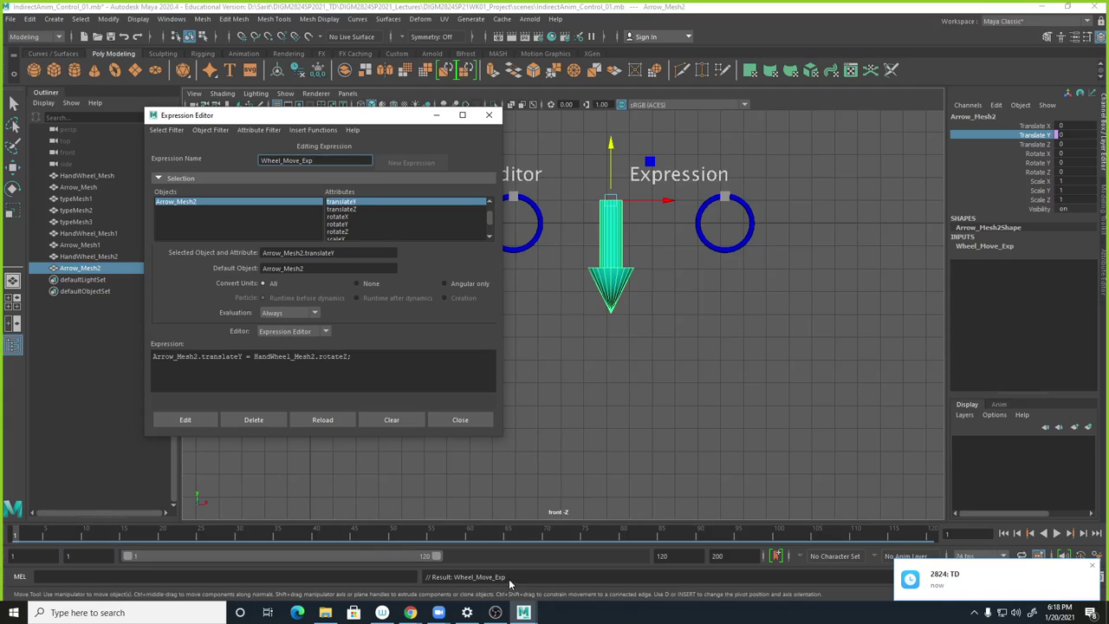
Inspect the Expression hand wheel's channels, and compare the Translate Y channel markers of the cyan and yellow arrows.
left_click(750, 208)
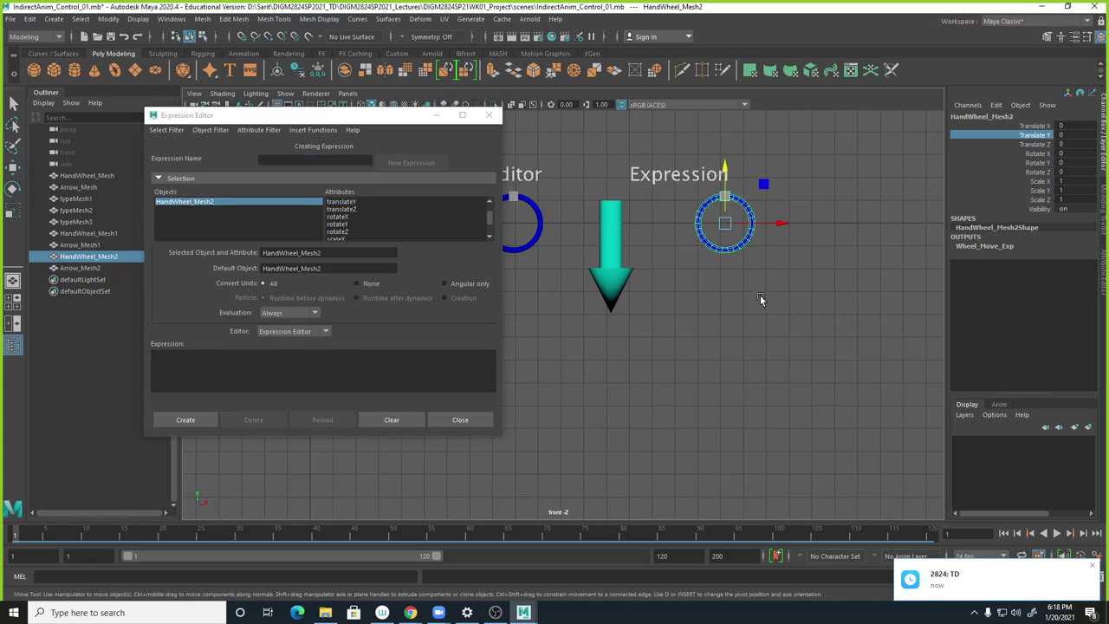
left_click(617, 251)
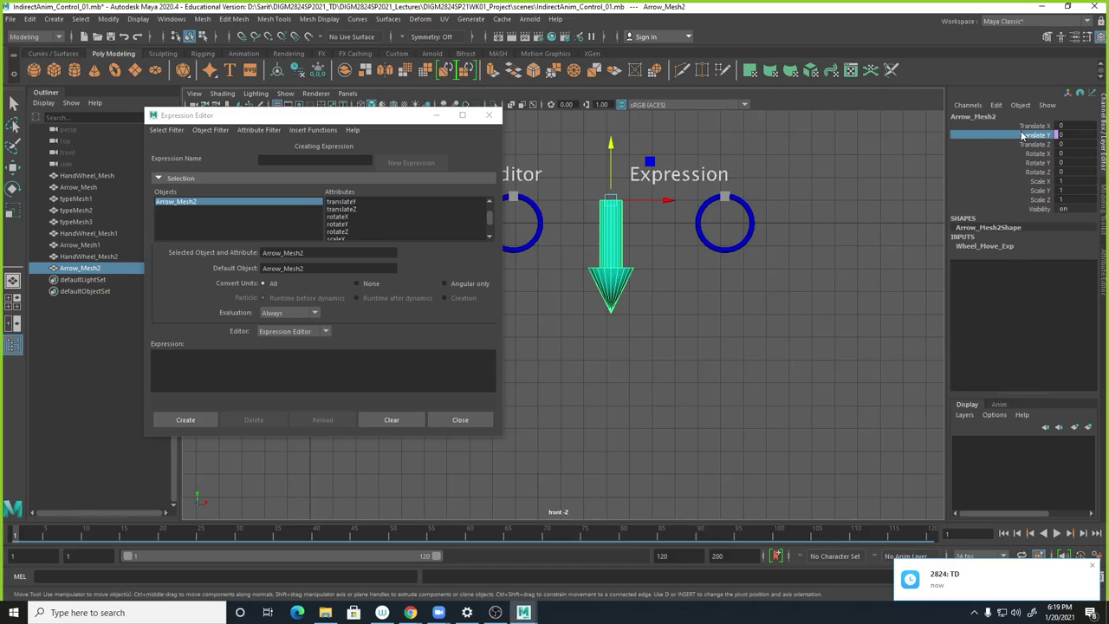
left_click_drag(327, 121, 61, 202)
left_click(397, 240)
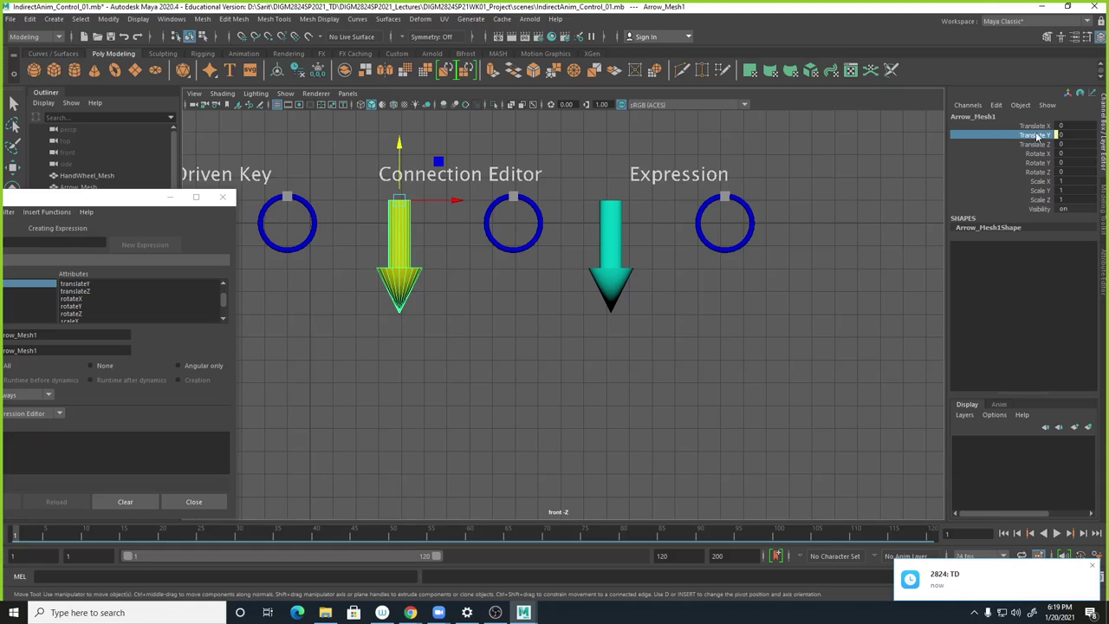
left_click(618, 254)
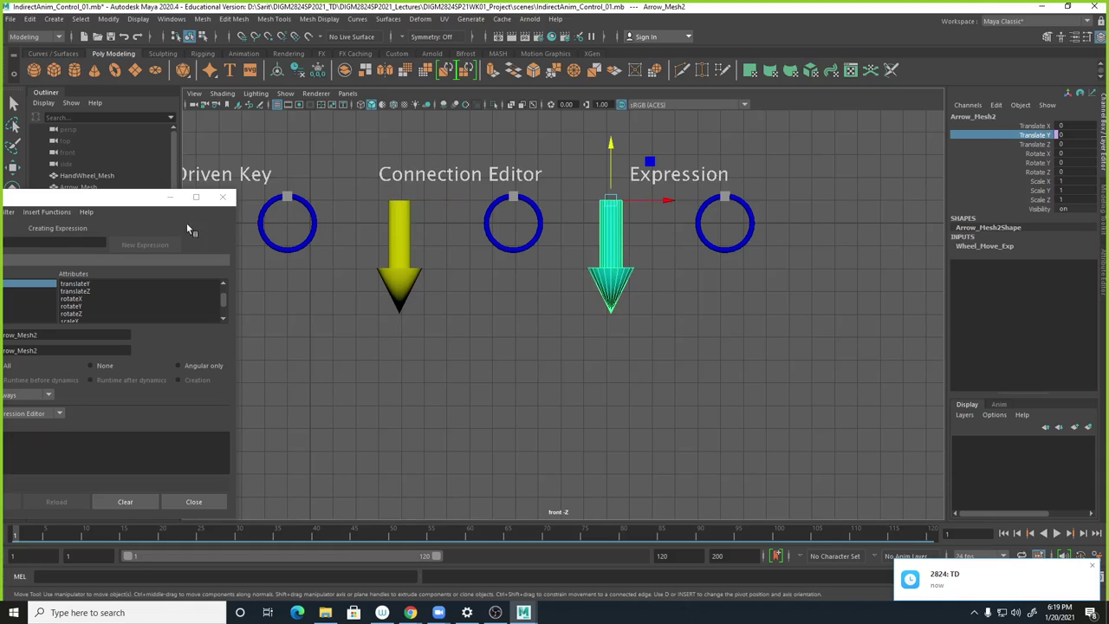
left_click_drag(89, 199, 316, 132)
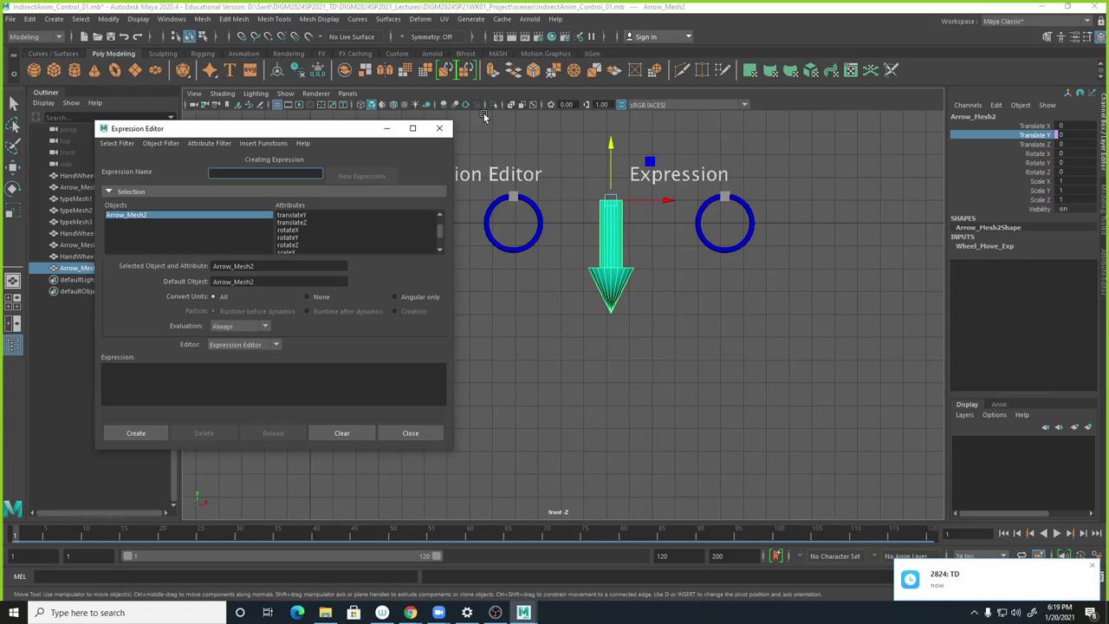
Test the expression by rotating the Expression hand wheel about Z by about -3 degrees, reset Rotate Z to 0, and deselect everything.
left_click(745, 243)
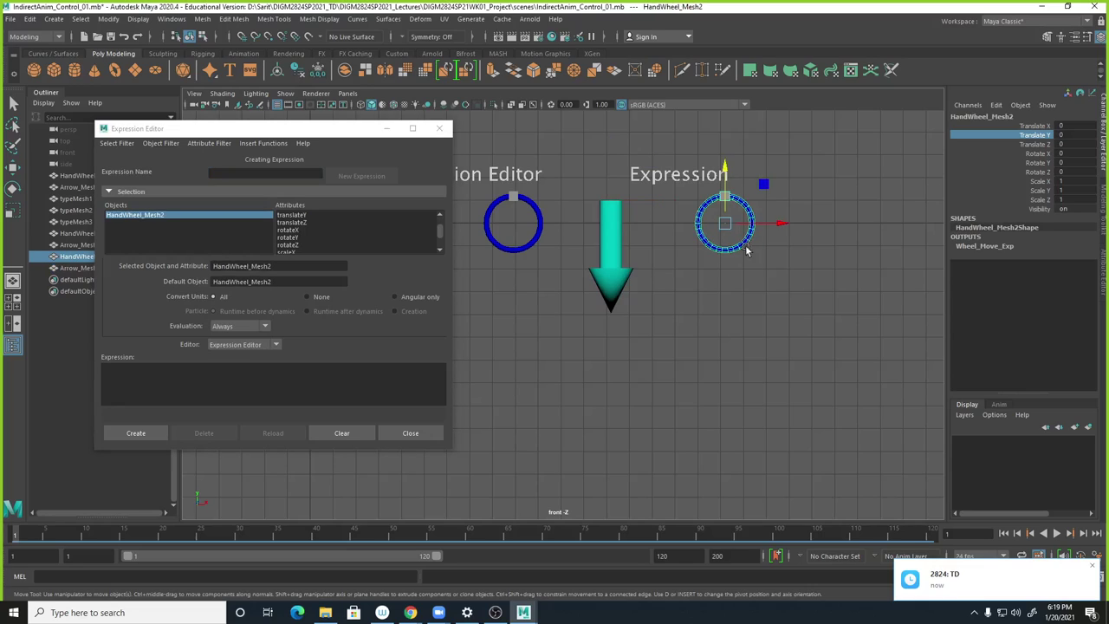
key("e")
left_click_drag(767, 198, 761, 202)
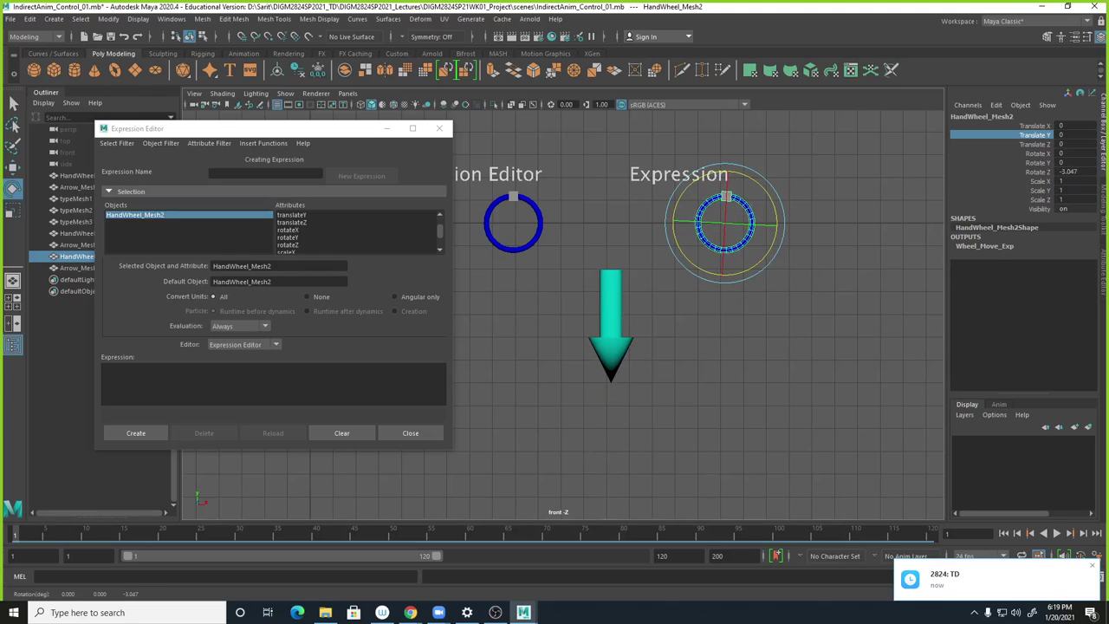
double_click(1083, 172)
type("0")
key("Return")
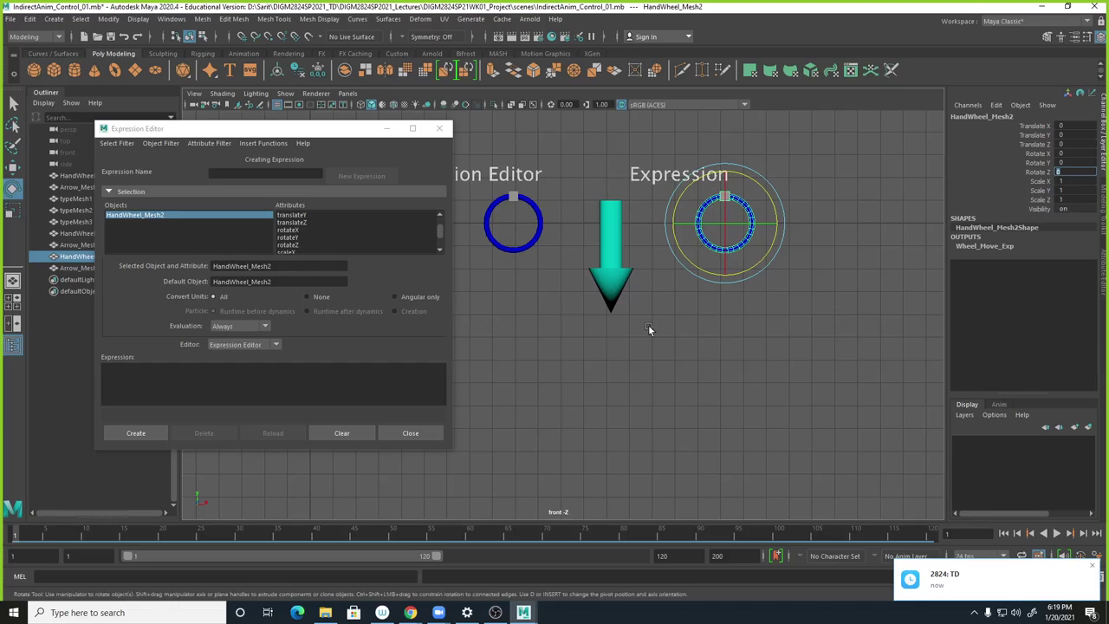
left_click(704, 296)
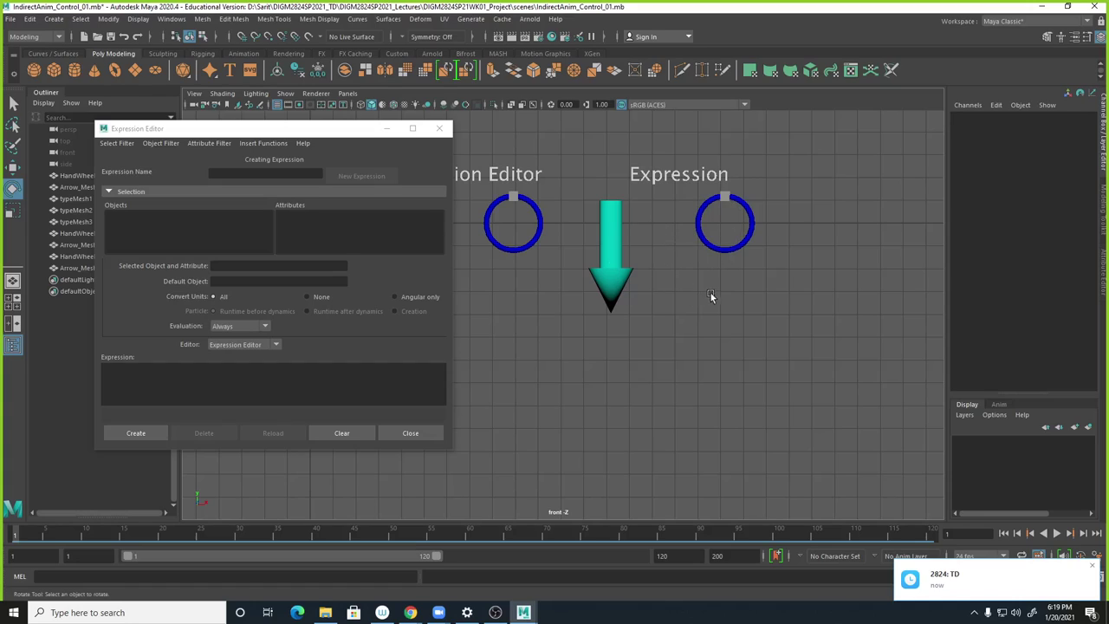
Filter the Expression Editor by expression name, load Wheel_Move_Exp, and select the cyan arrow.
left_click(123, 141)
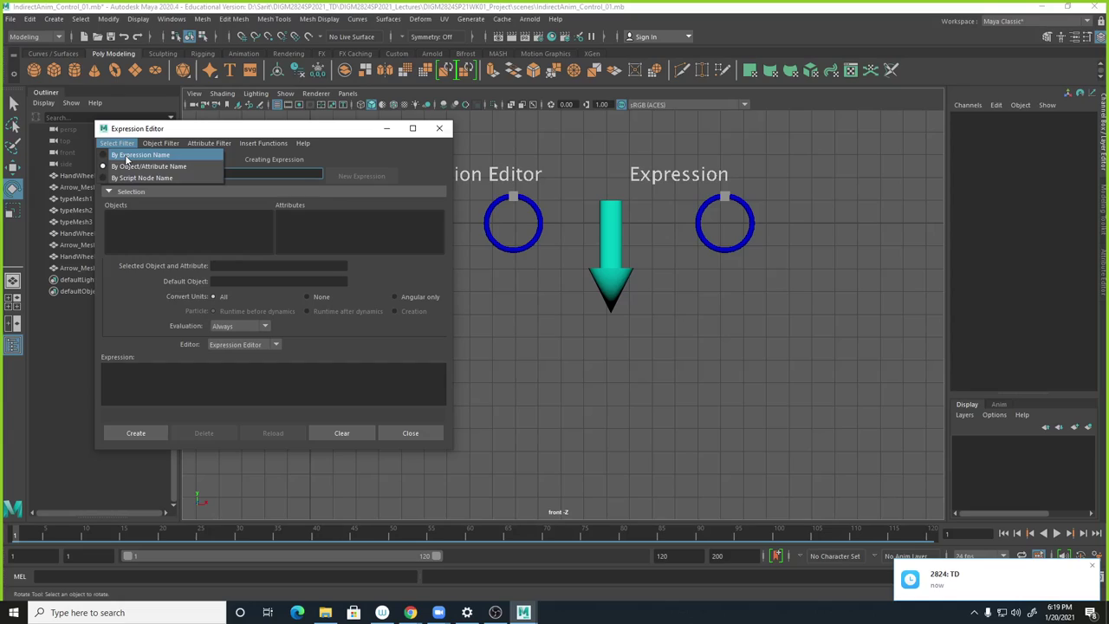
left_click(126, 156)
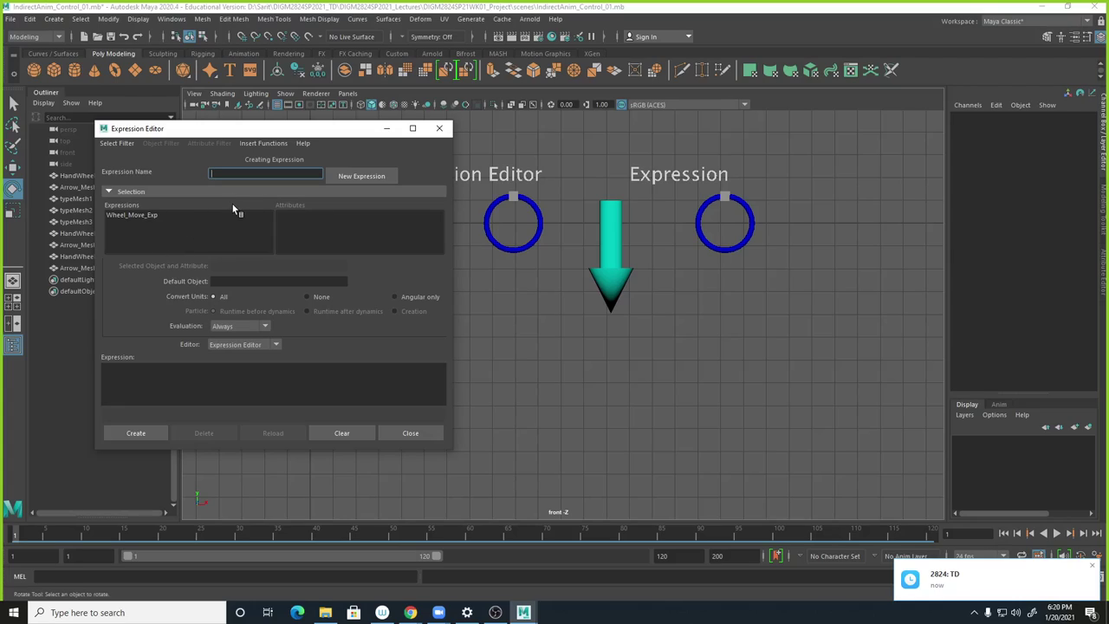
left_click(140, 214)
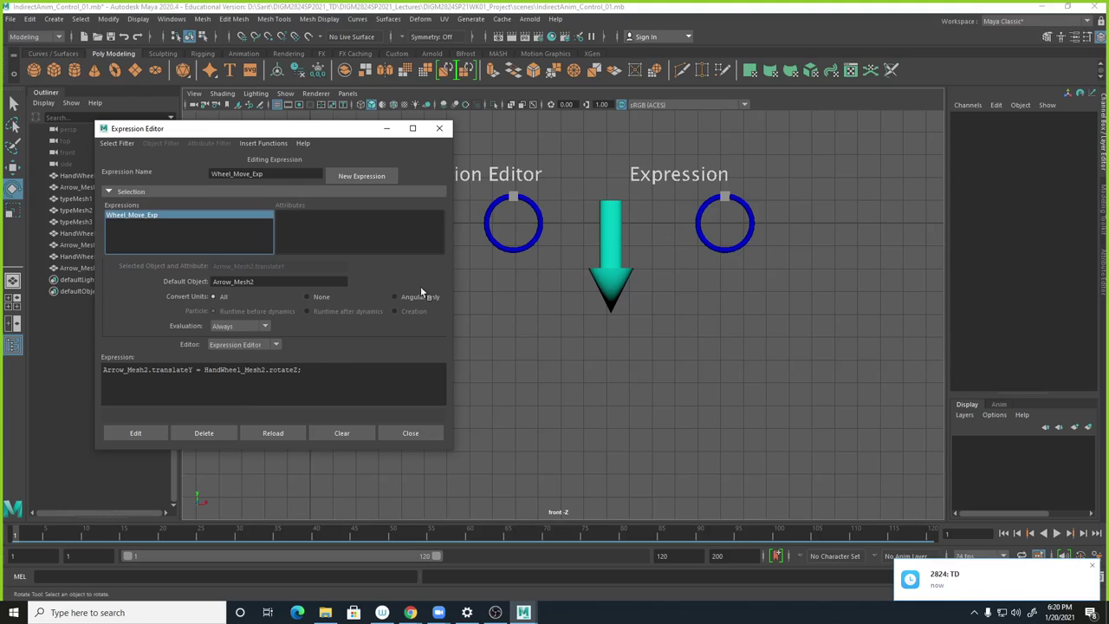
left_click(612, 249)
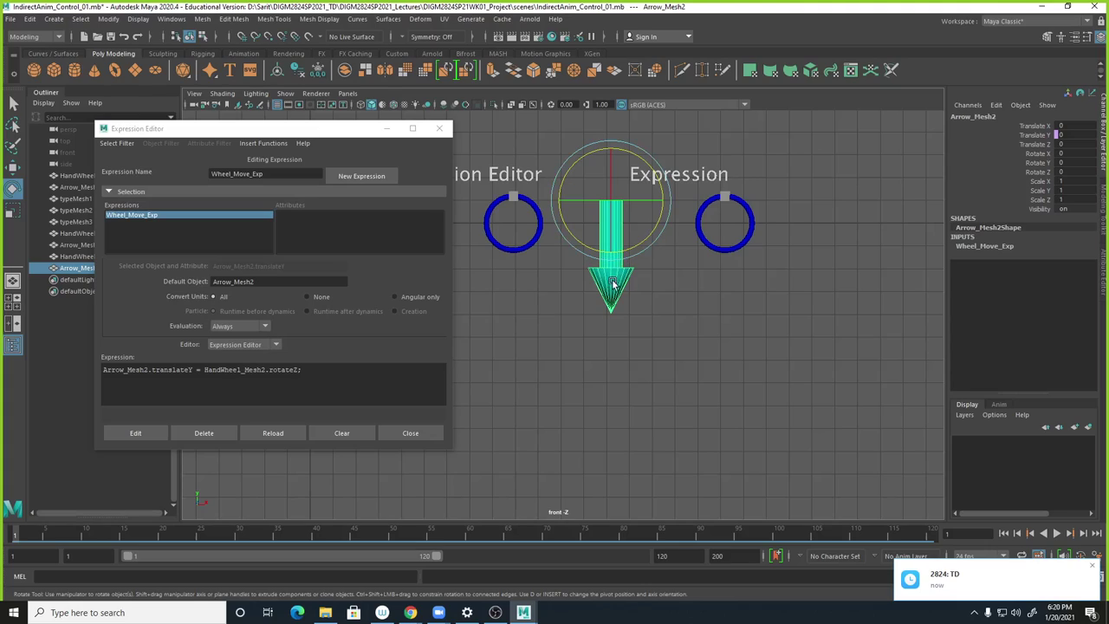
Filter the Expression Editor by object/attribute name and compare the expressions listed for the cyan arrow's translateY and translateZ.
left_click(119, 144)
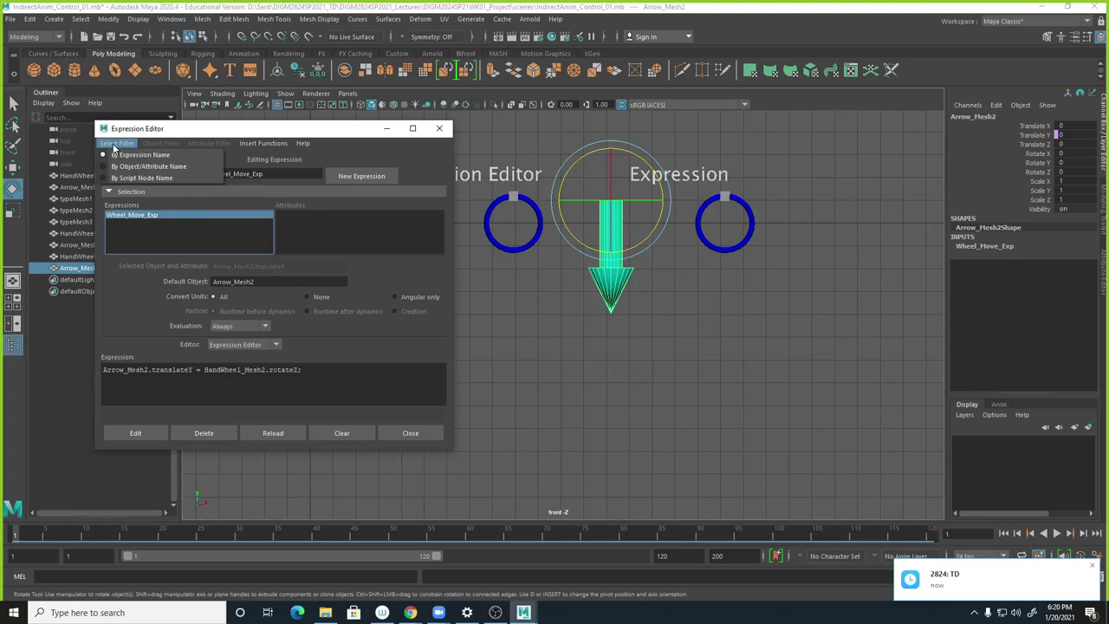
left_click(149, 163)
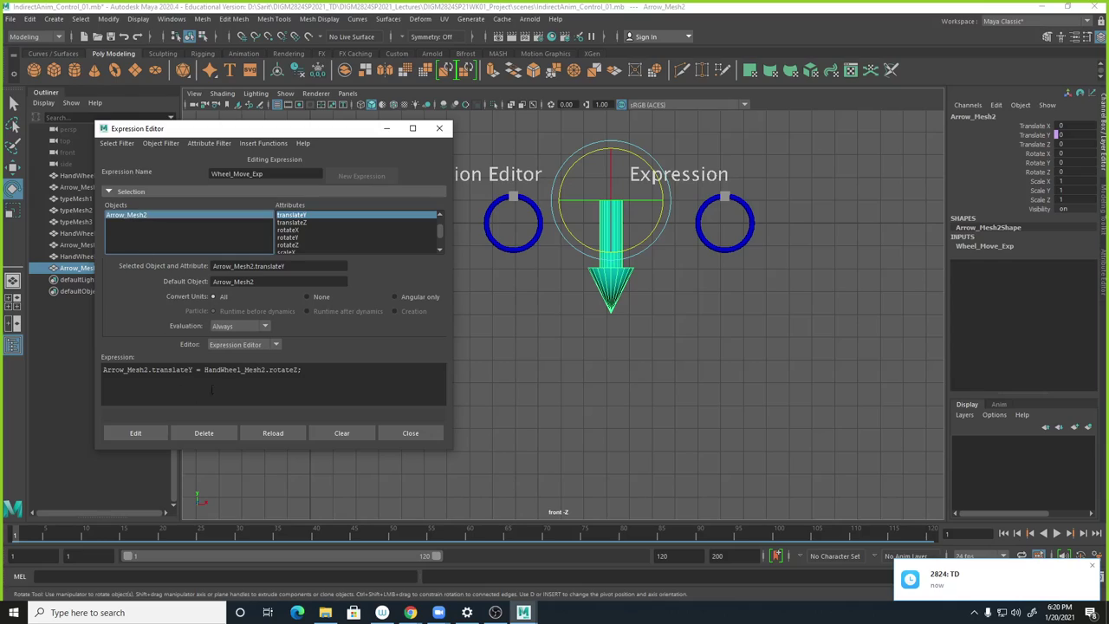
left_click_drag(303, 370, 62, 376)
left_click(318, 373)
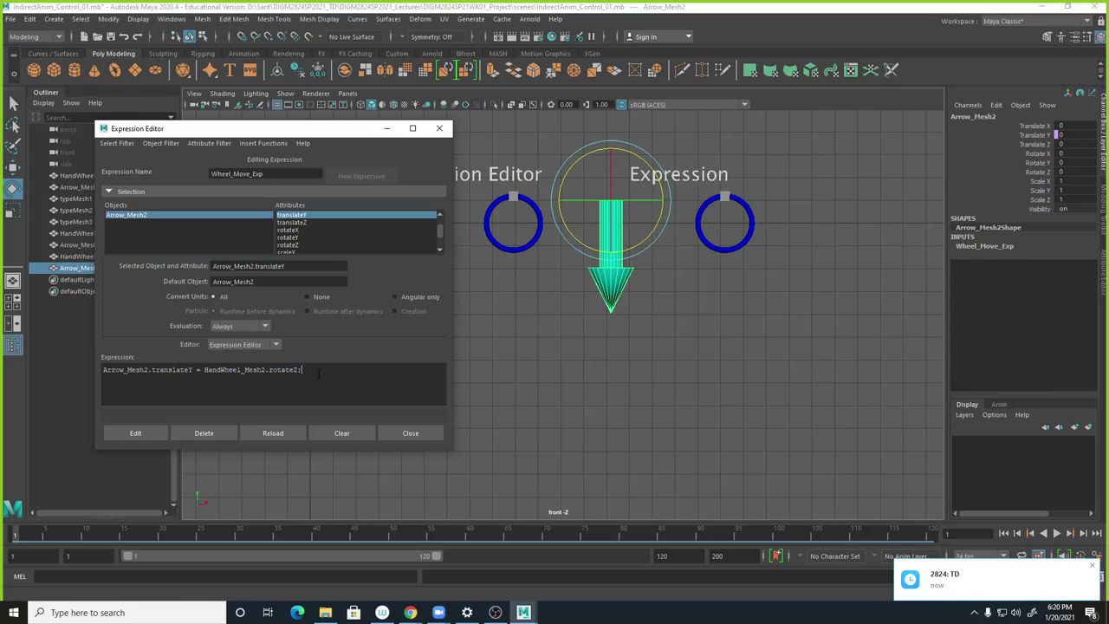
left_click(305, 222)
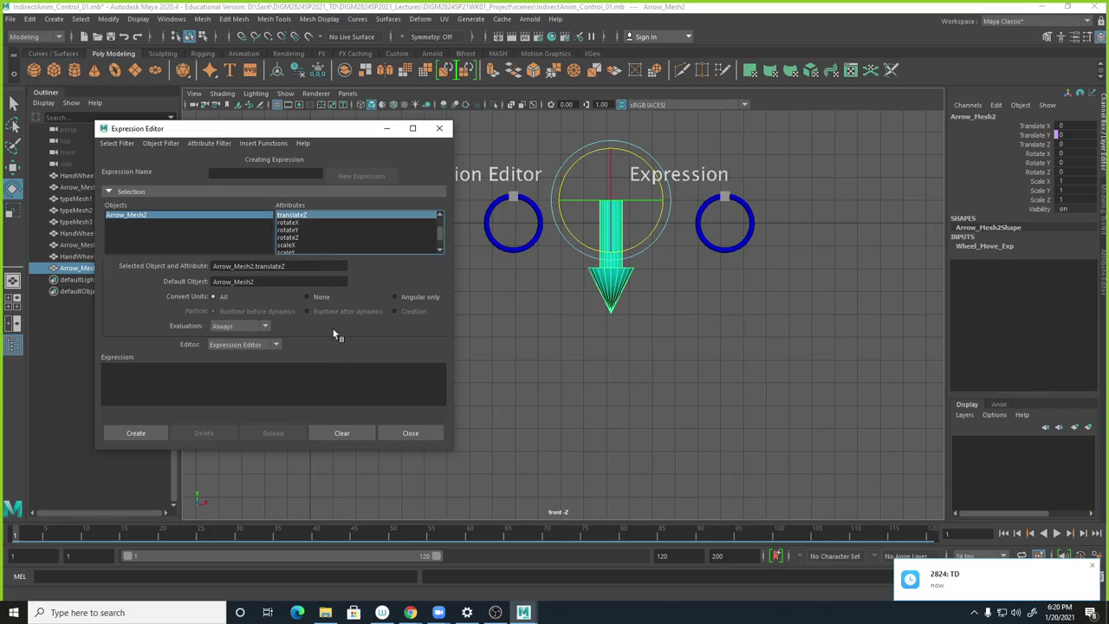
scroll(316, 231, "up", 1)
left_click(303, 229)
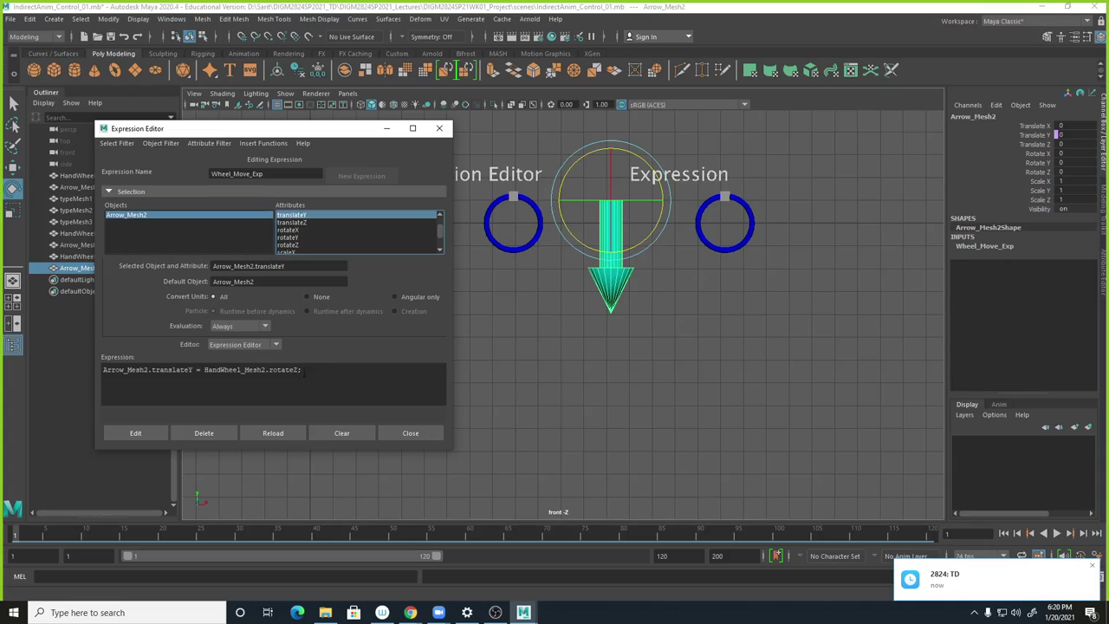
Filter the Expression Editor by expression name again, load Wheel_Move_Exp, and deselect the cyan arrow.
left_click(121, 143)
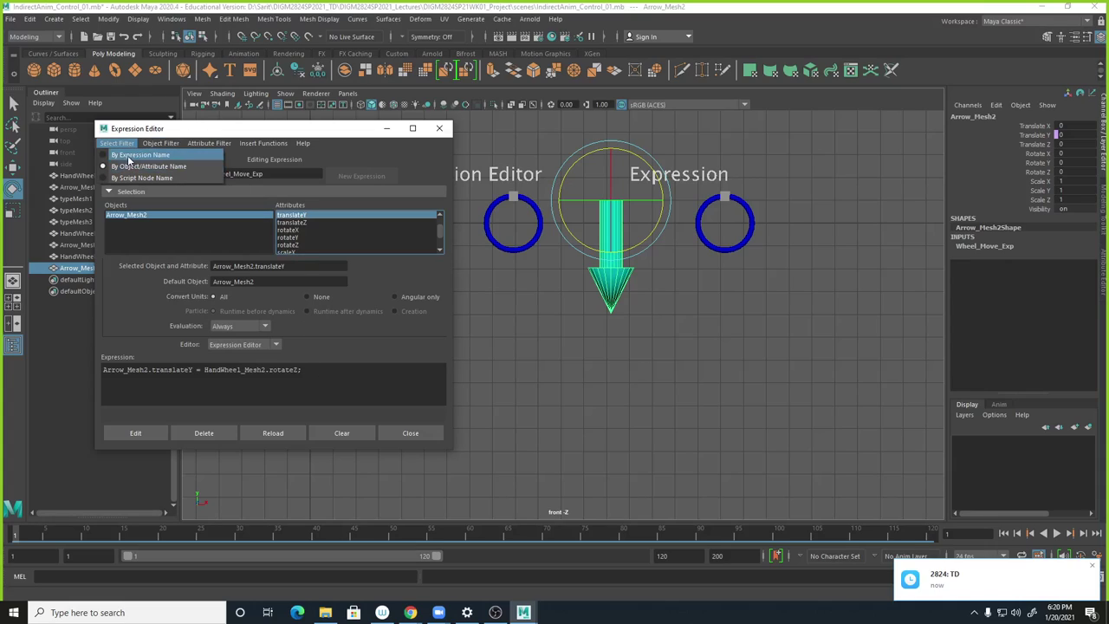
left_click(139, 155)
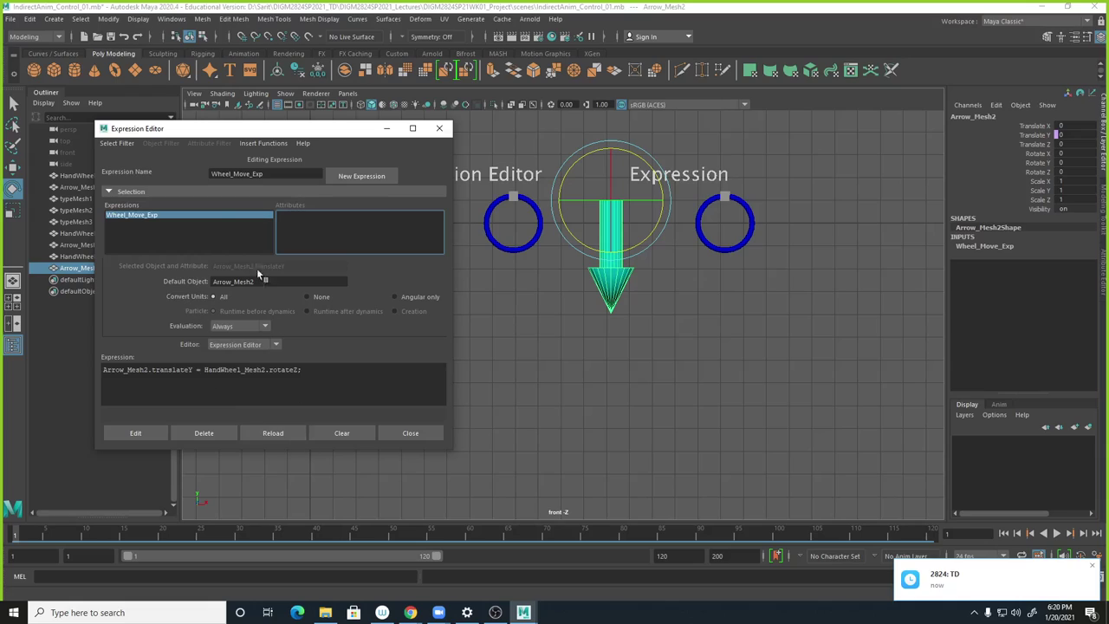
left_click(119, 218)
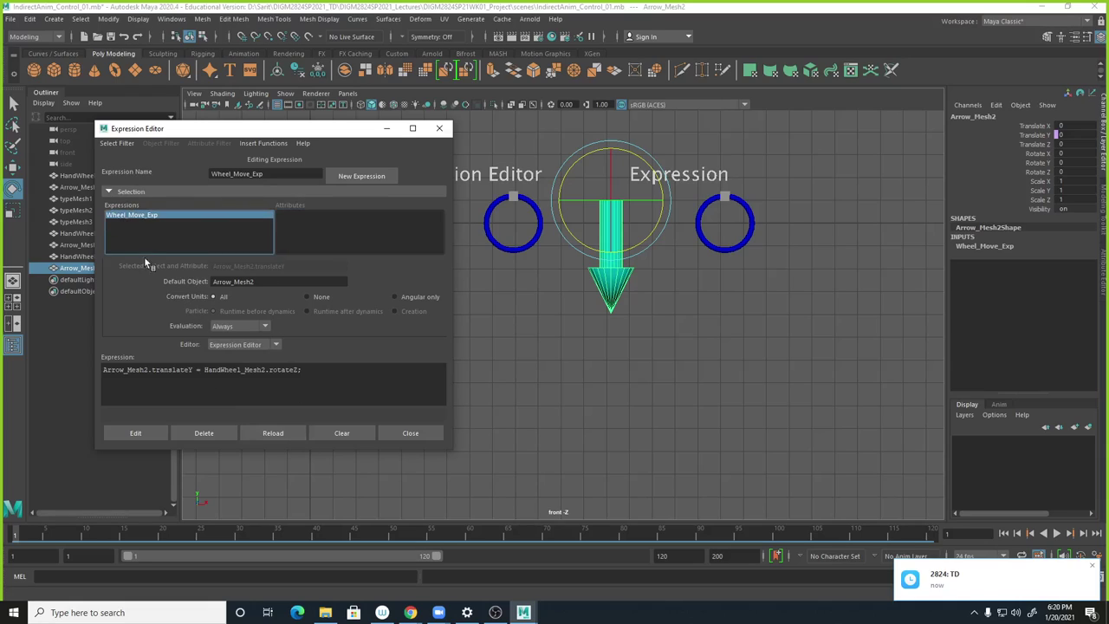
left_click(686, 376)
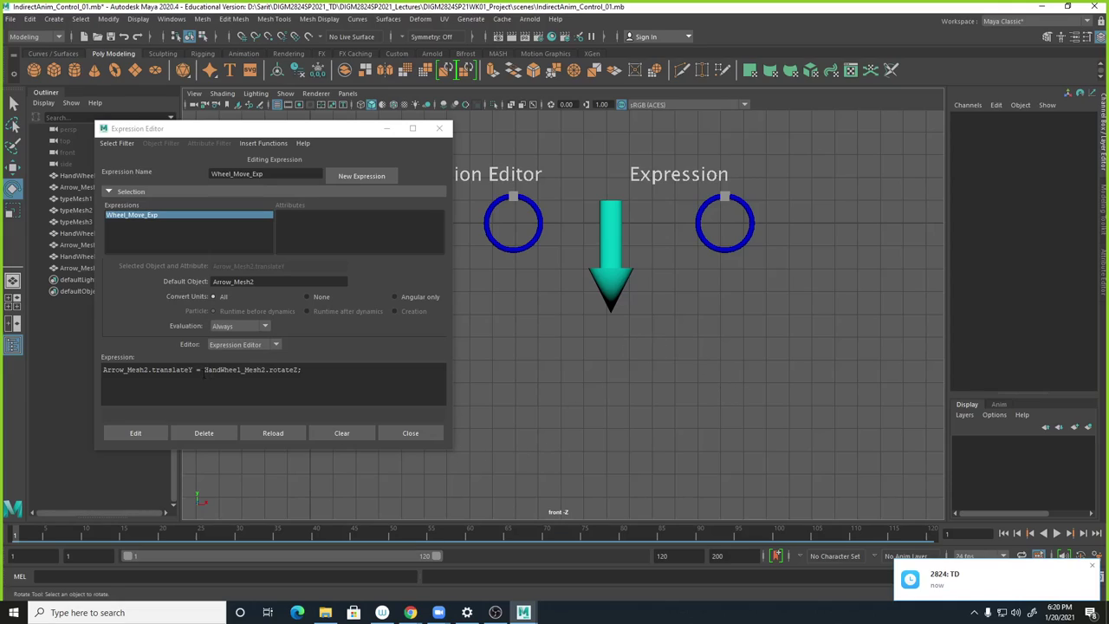
Try to change Wheel_Move_Exp to Arrow_Mesh2.translateY = 2 / HandWheel_Mesh2.rotateZ; and apply the edit.
left_click(235, 403)
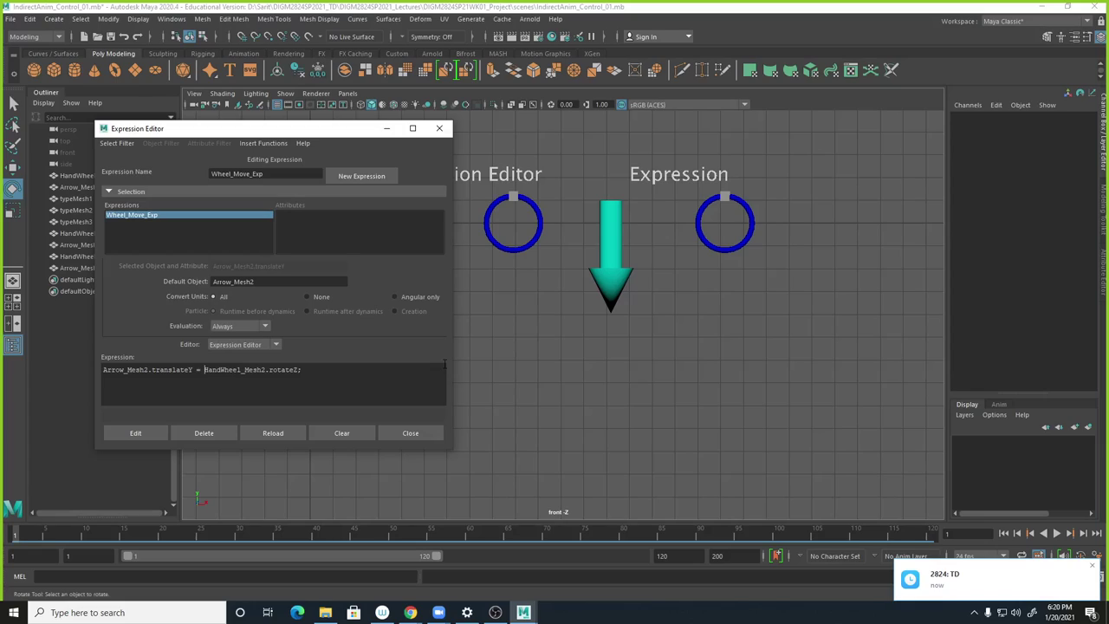
type("2 /")
type("(")
key("BackSpace")
left_click(158, 431)
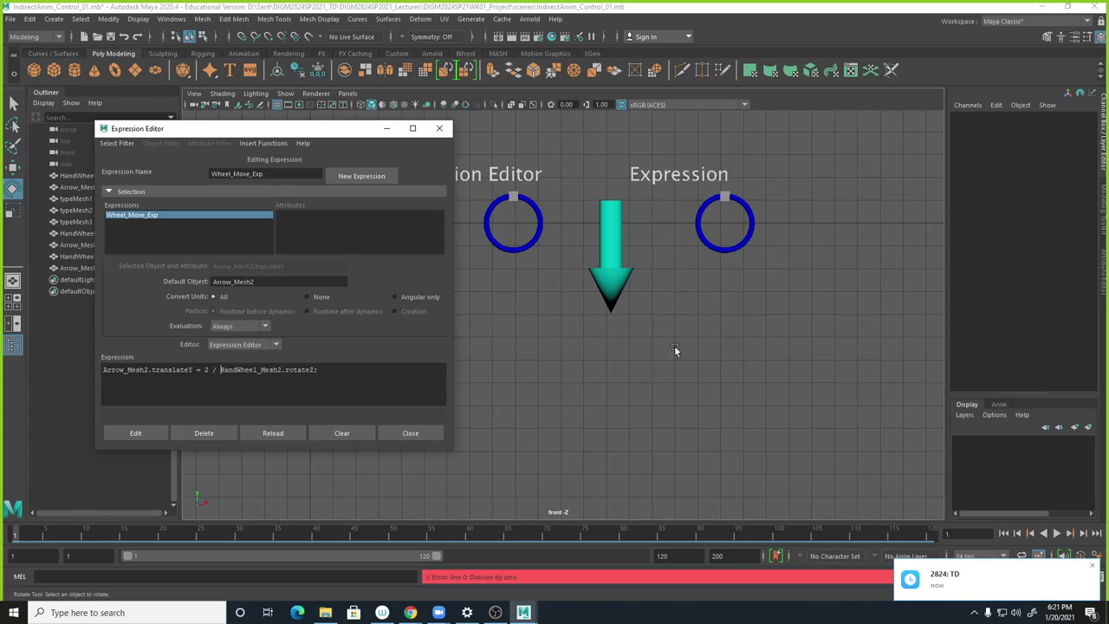
Rewrite the right side of the expression as 2/(HandWheel_Mesh2.rotateZ), enclosing the wheel attribute in parentheses.
key("BackSpace")
key("BackSpace")
key("BackSpace")
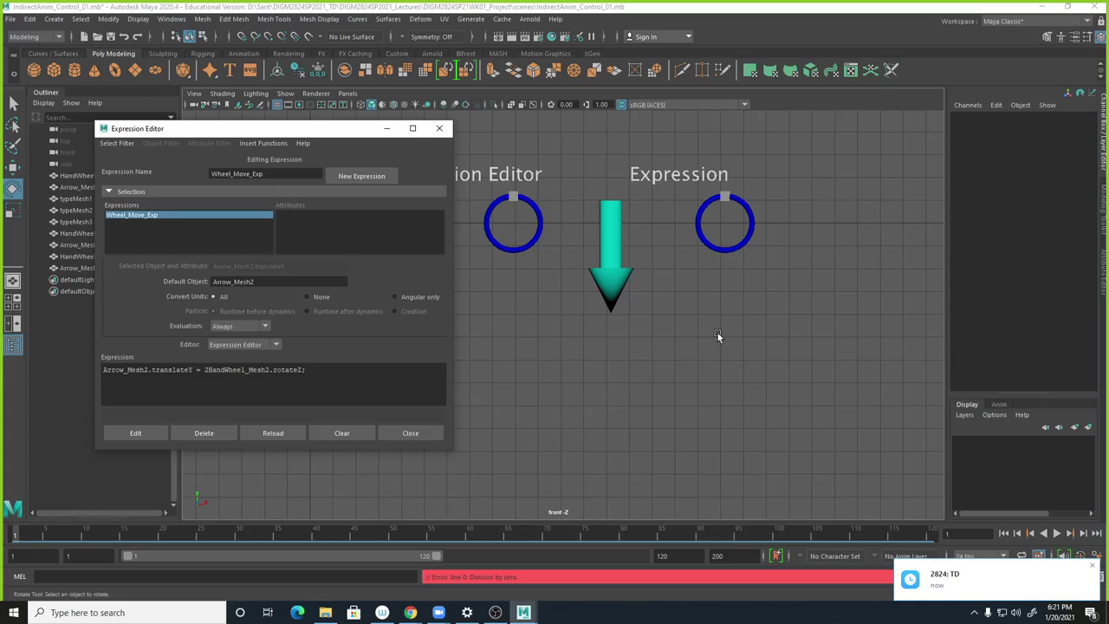
type("/(")
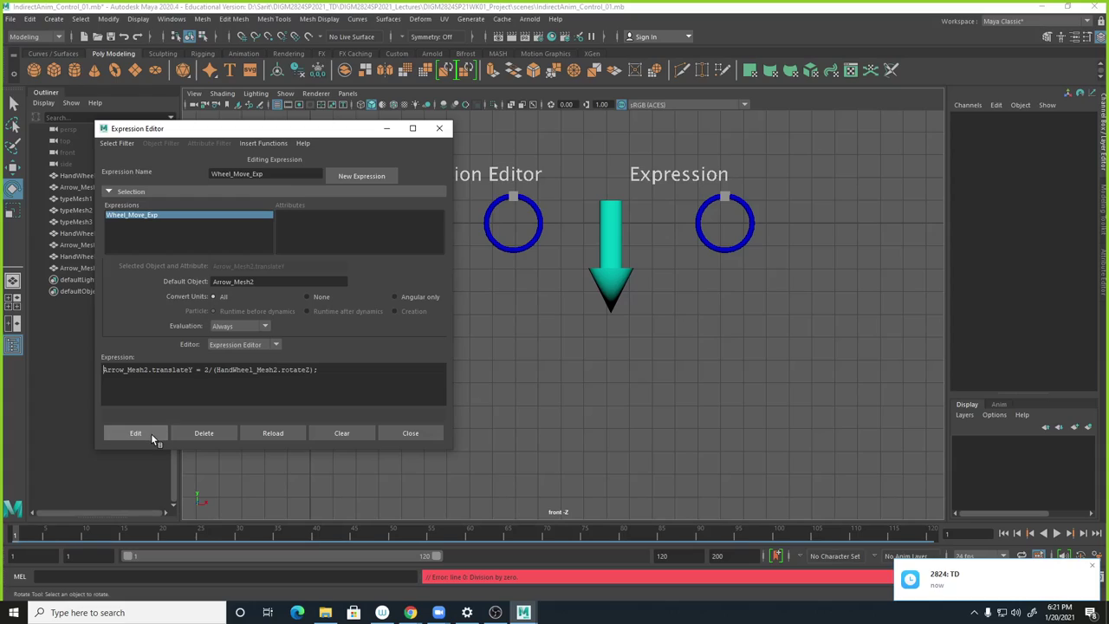
Replace the division by 0.1* so the expression reads Arrow_Mesh2.translateY = 0.1*(HandWheel_Mesh2.rotateZ); and apply the edit.
left_click(205, 369)
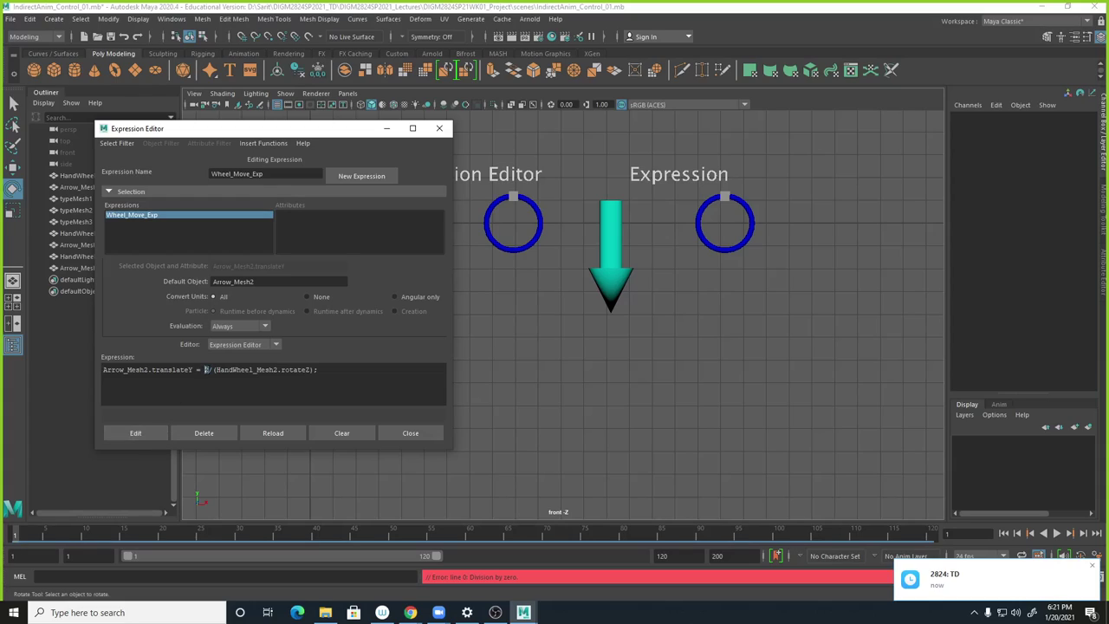
left_click_drag(212, 369, 196, 370)
left_click(208, 373)
key("Delete")
key("BackSpace")
type("-")
type("0")
type(" (")
key("BackSpace")
type("*")
left_click(151, 428)
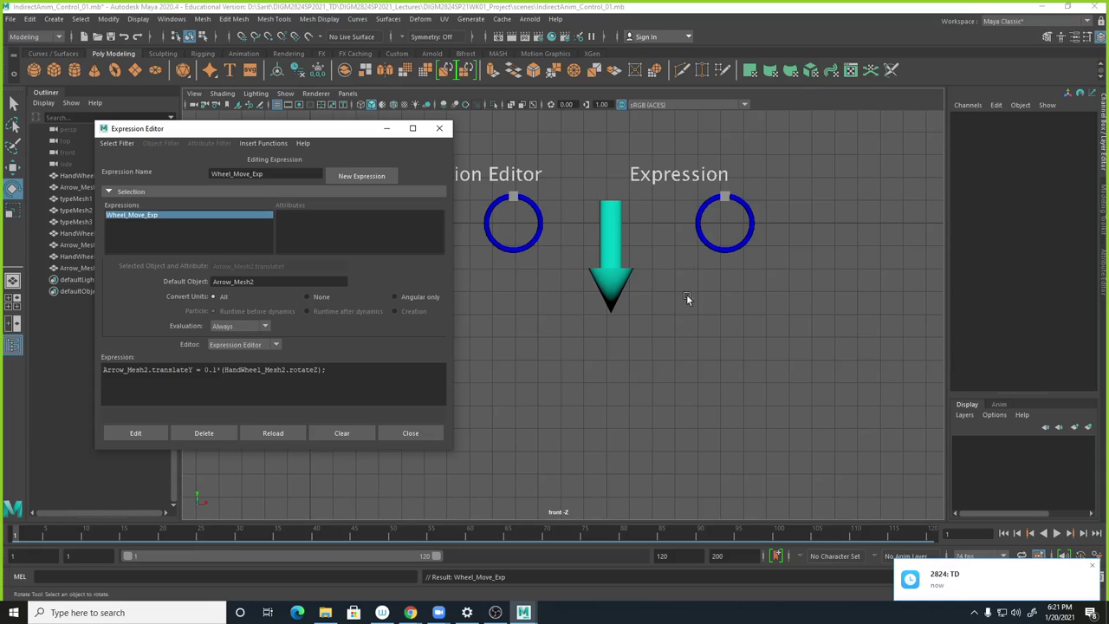
Test-rotate the Expression hand wheel to about 12.8 degrees in Z, and apply a smaller expression multiplier of 0.01.
left_click(706, 240)
mouse_move(764, 195)
left_mouse_down()
mouse_move(773, 206)
mouse_move(755, 186)
mouse_move(770, 233)
mouse_move(704, 177)
mouse_move(763, 238)
mouse_move(747, 188)
mouse_move(769, 227)
mouse_move(745, 185)
mouse_move(767, 222)
mouse_move(750, 182)
mouse_move(765, 215)
mouse_move(757, 194)
left_mouse_up()
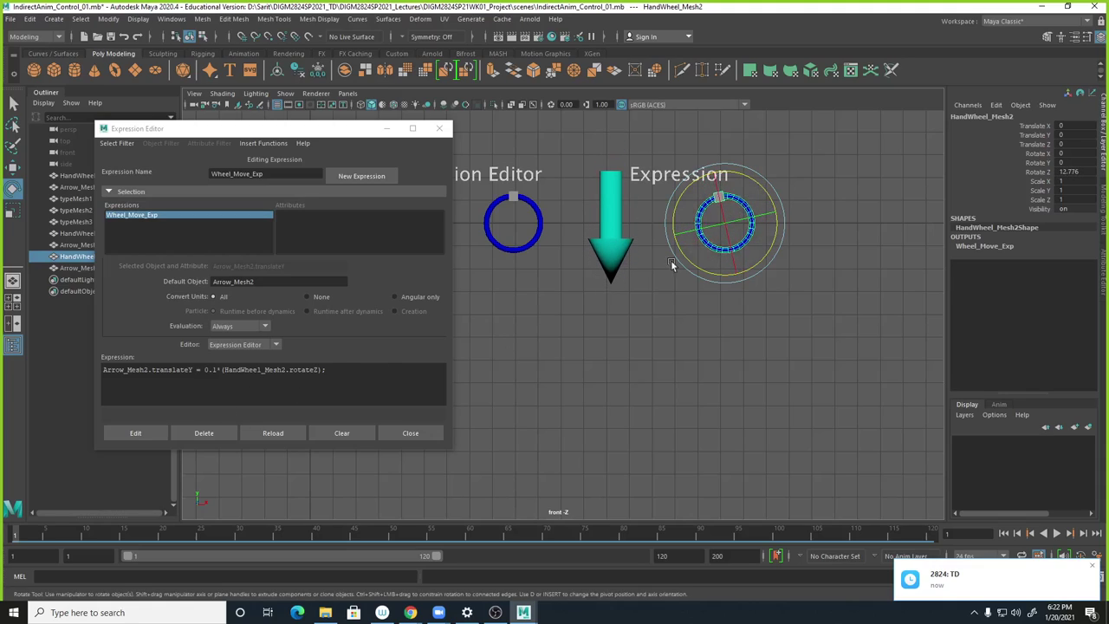
left_click(214, 370)
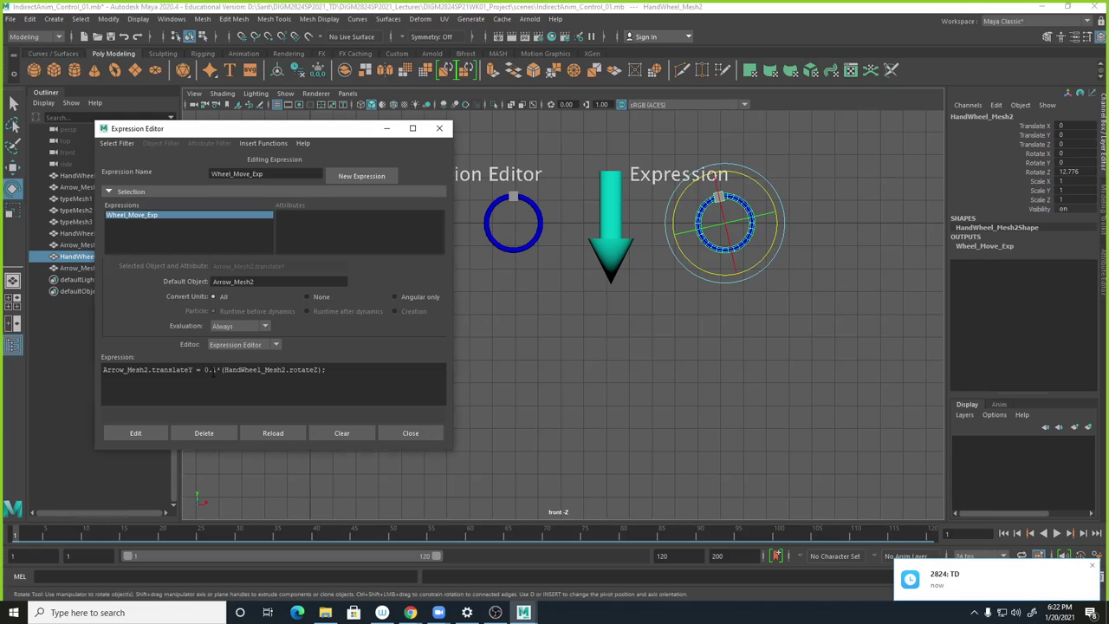
type("0")
left_click(121, 430)
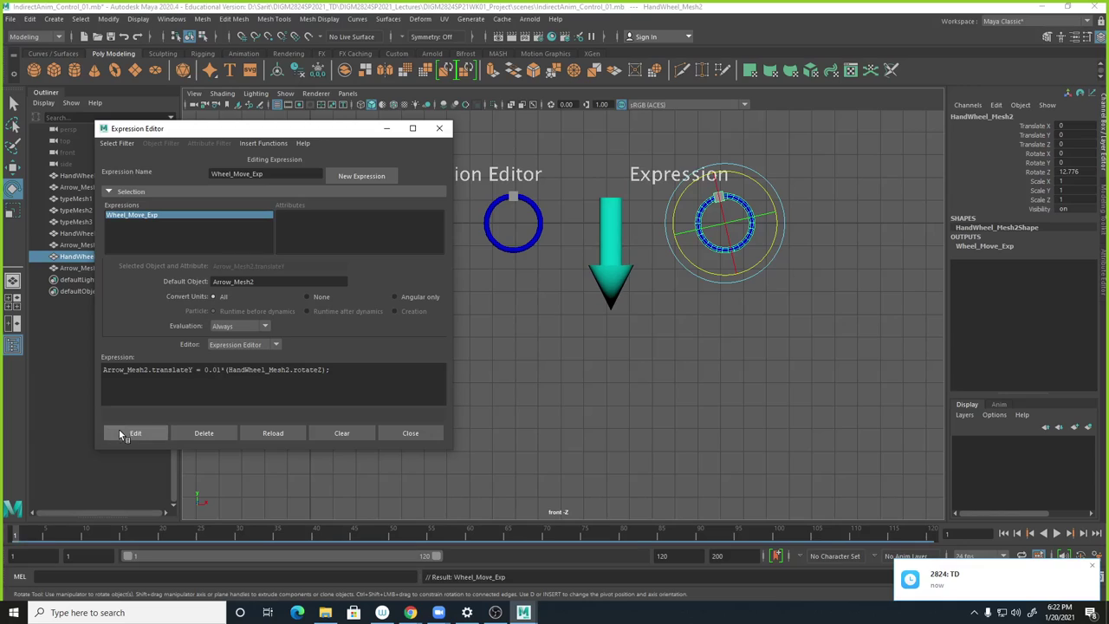
Test the 0.01 multiplier by rotating the Expression hand wheel to about 280 degrees in Z, and reset Rotate Z to 0.
left_click_drag(768, 192, 780, 286)
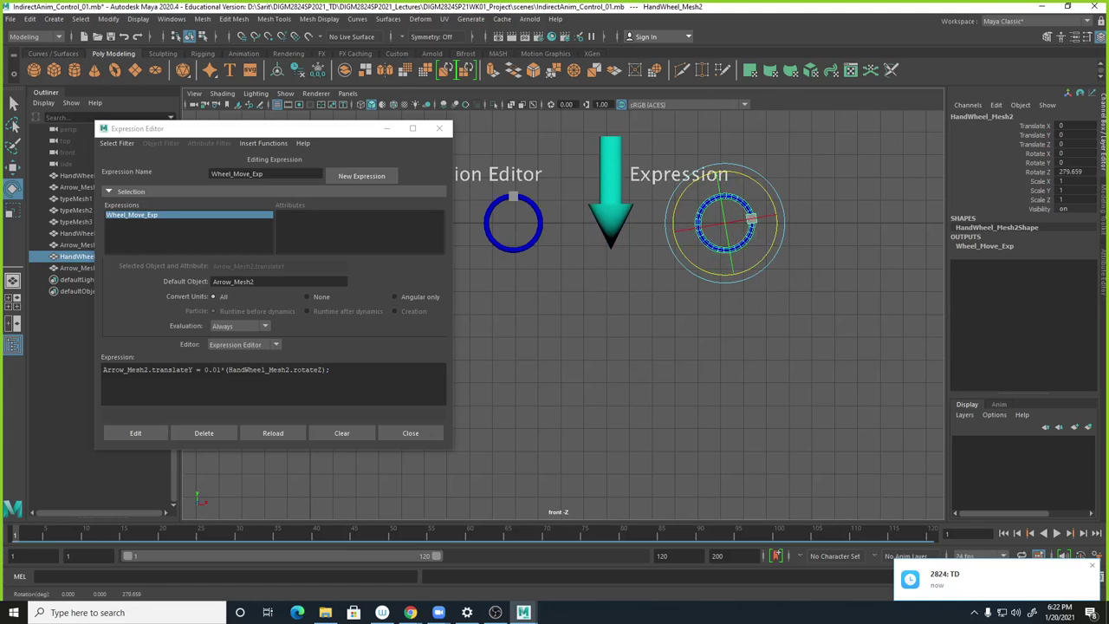
left_click(1071, 171)
type("0")
key("Return")
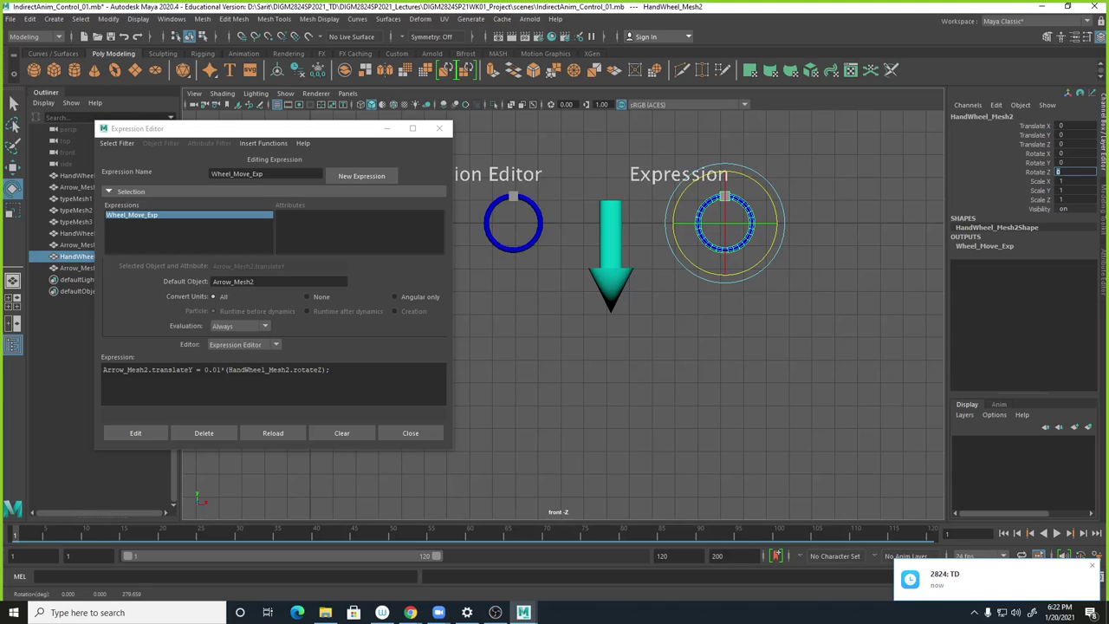
Close the Expression Editor and save the scene, continuing past the student version notice.
left_click(397, 433)
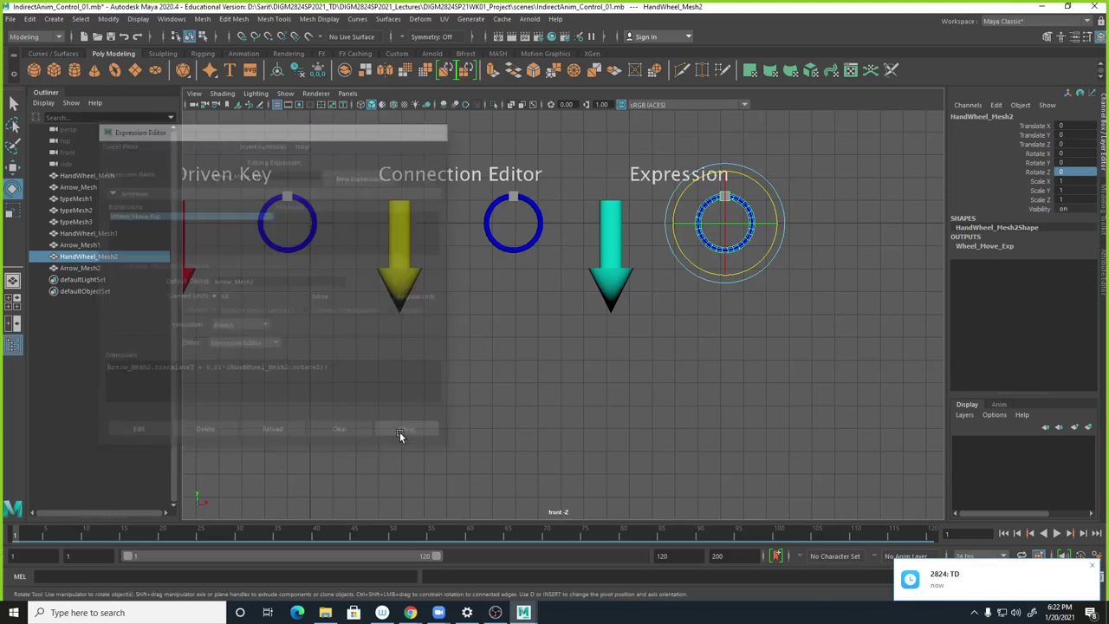
key("ctrl+s")
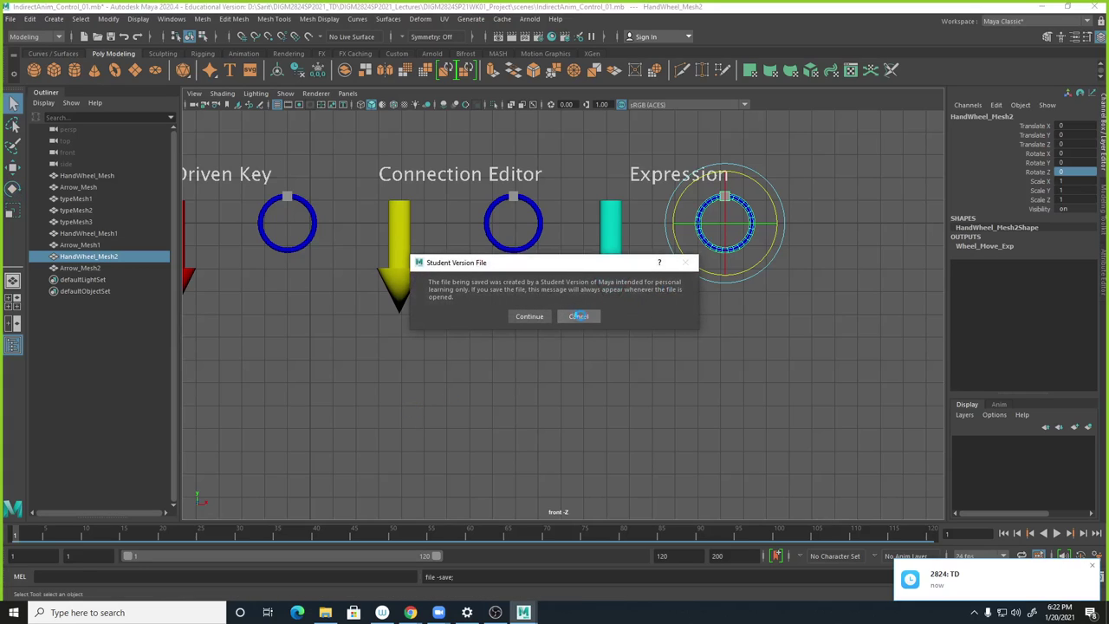
left_click(534, 324)
Freeze the transformations of the Driven Key hand wheel and delete its history.
middle_click_drag(447, 341, 643, 360, "alt")
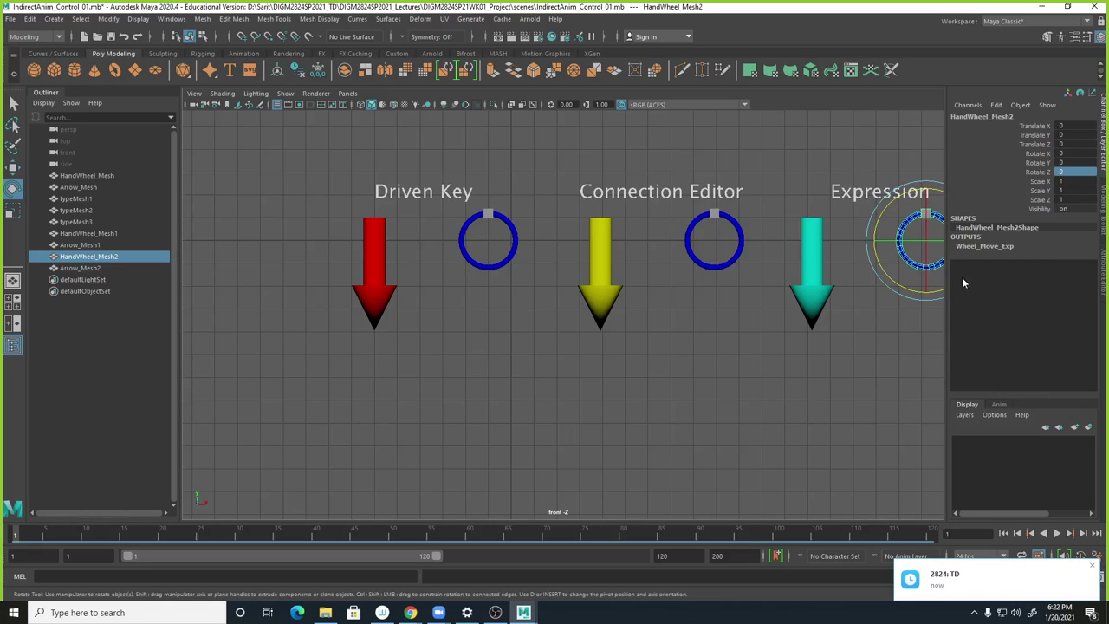
middle_click_drag(438, 273, 417, 246, "alt")
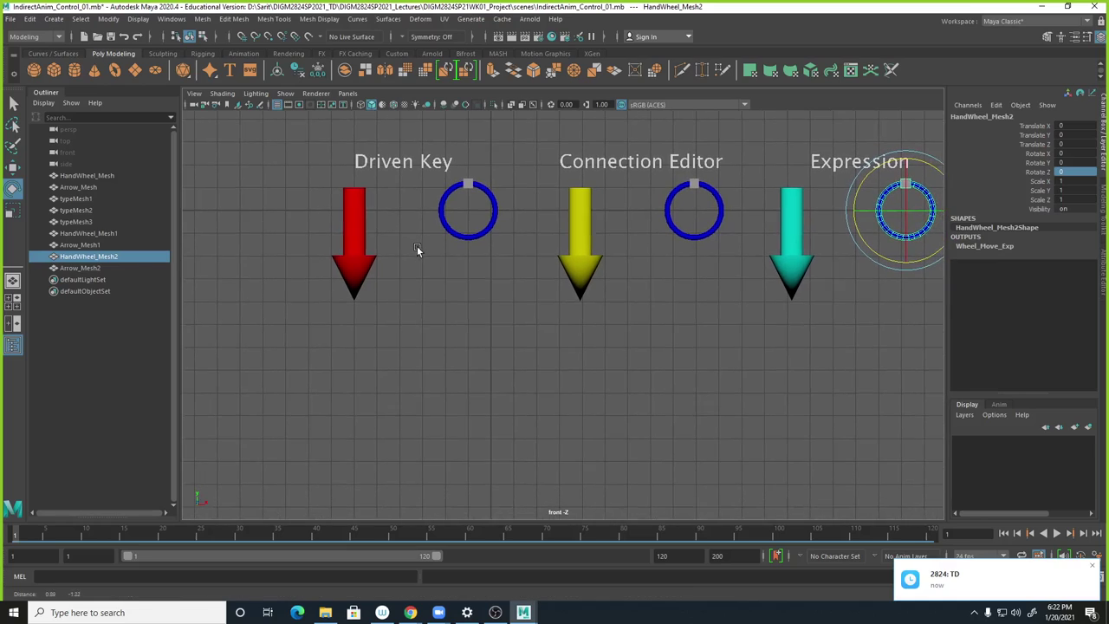
left_click(461, 237)
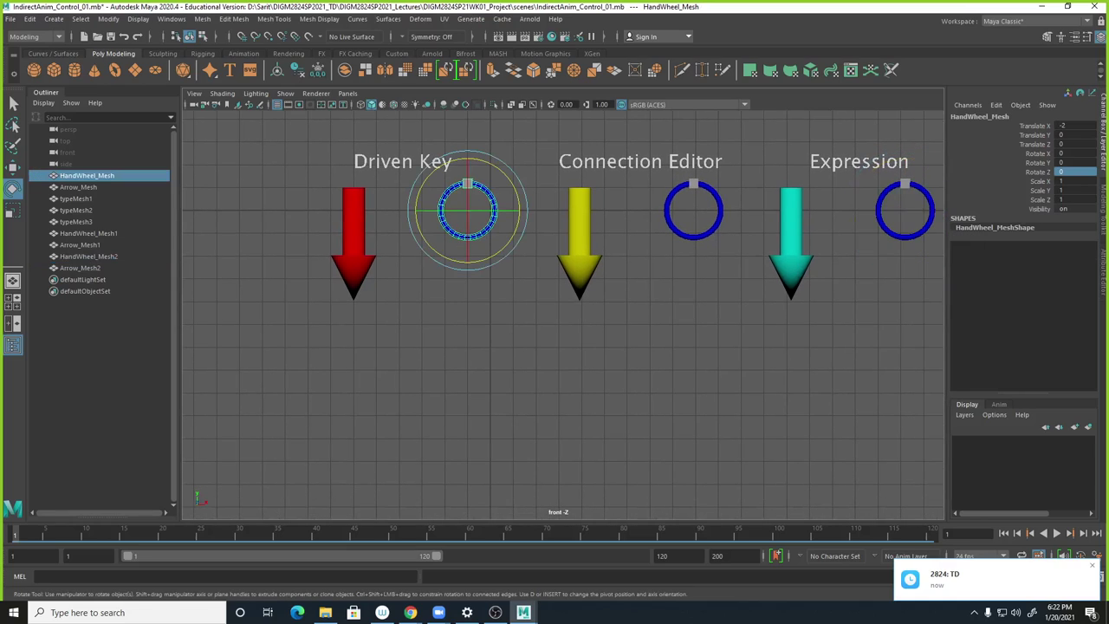
left_click(108, 20)
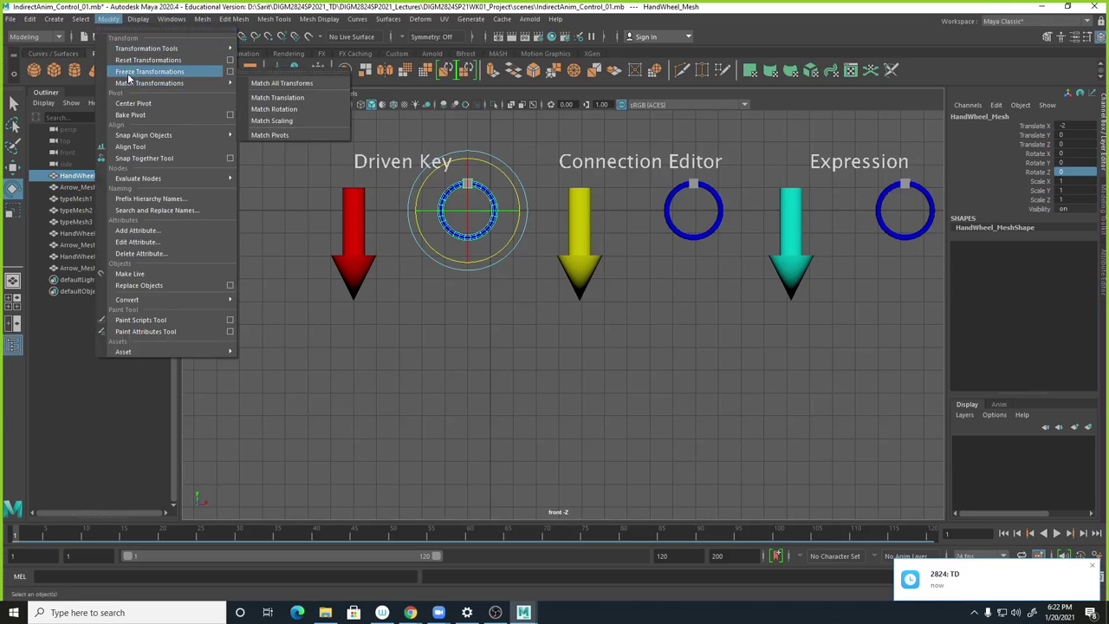
left_click(130, 63)
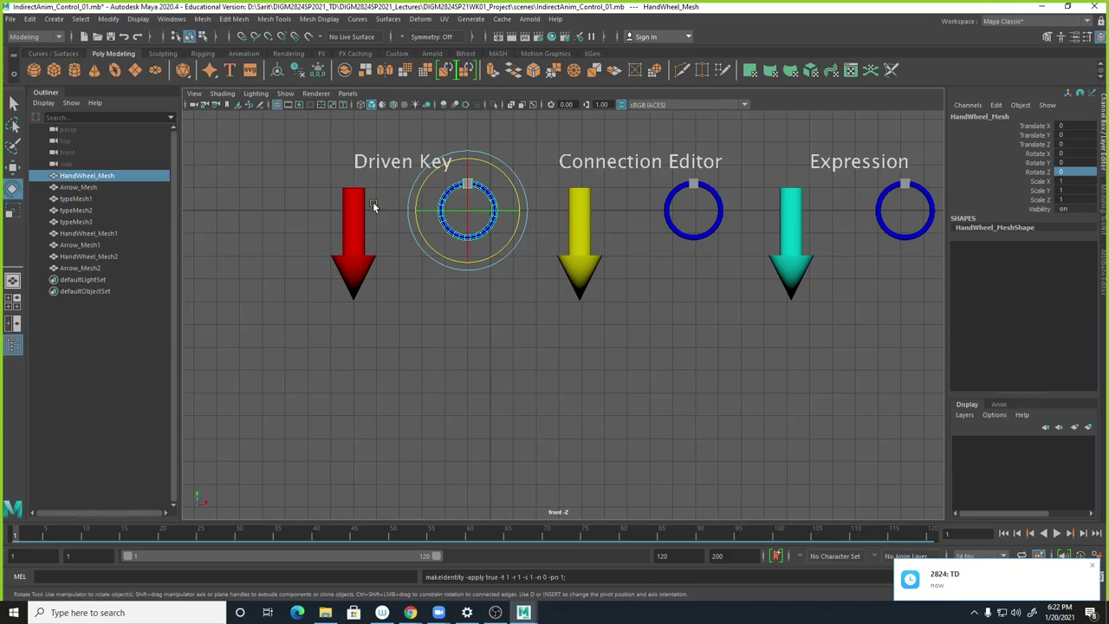
left_click(55, 20)
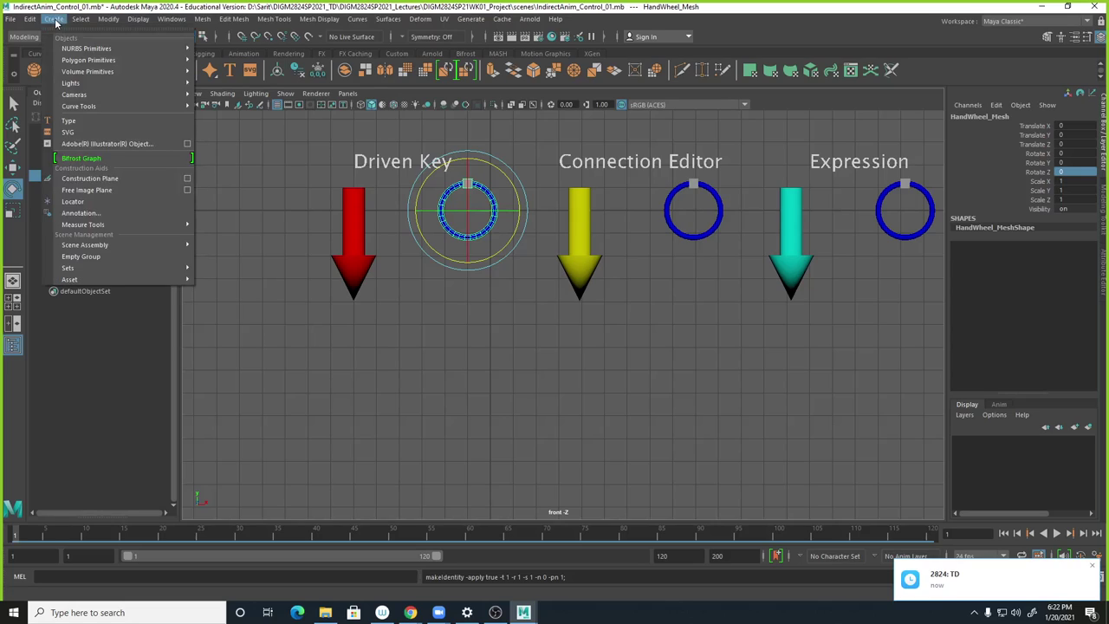
mouse_move(31, 19)
mouse_move(74, 155)
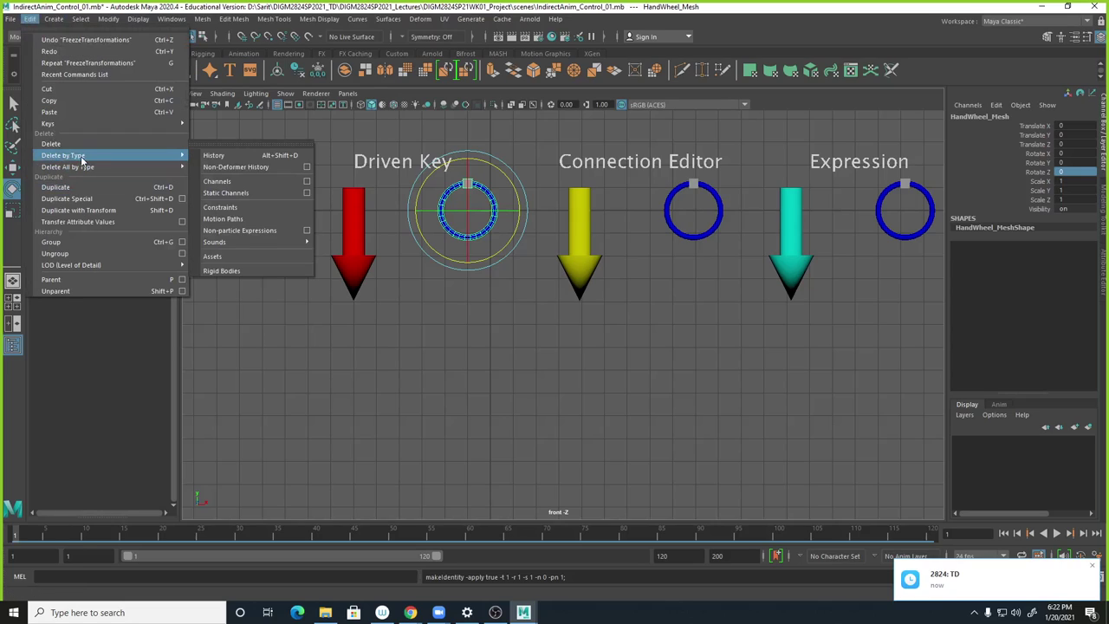
left_click(243, 157)
Freeze the red arrow's transformations and delete its construction history.
left_click(355, 265)
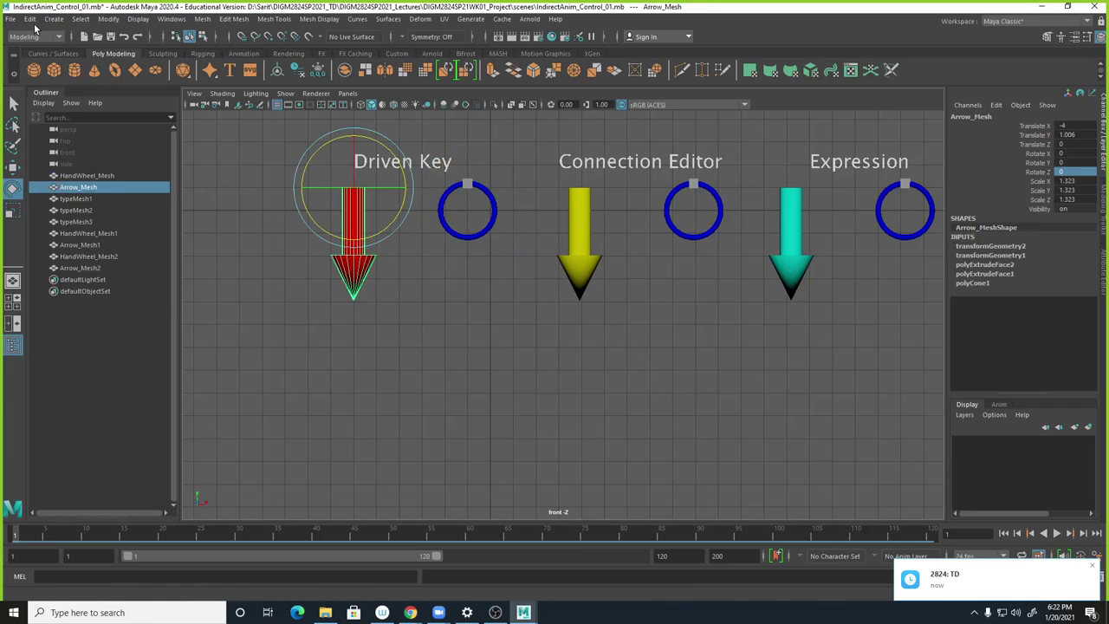
left_click(108, 20)
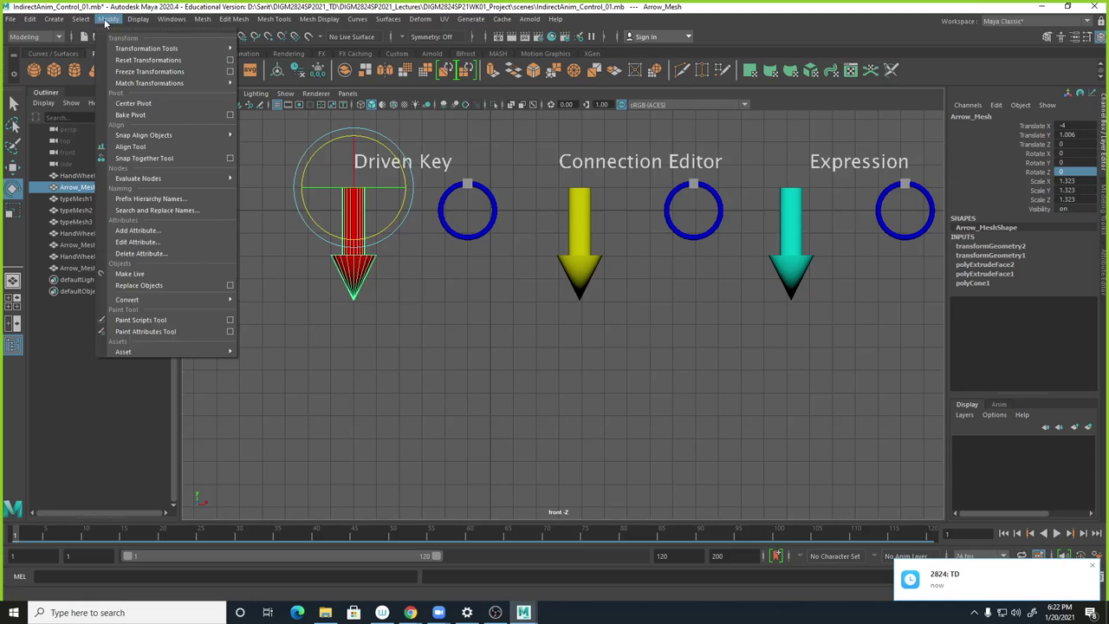
left_click(119, 71)
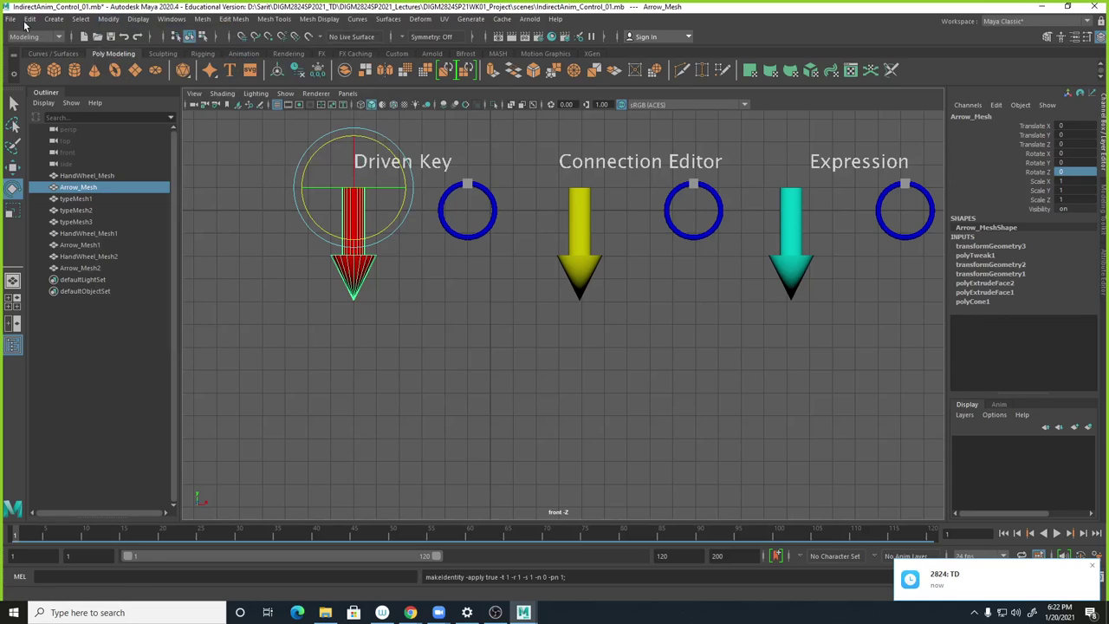
left_click(29, 19)
mouse_move(66, 160)
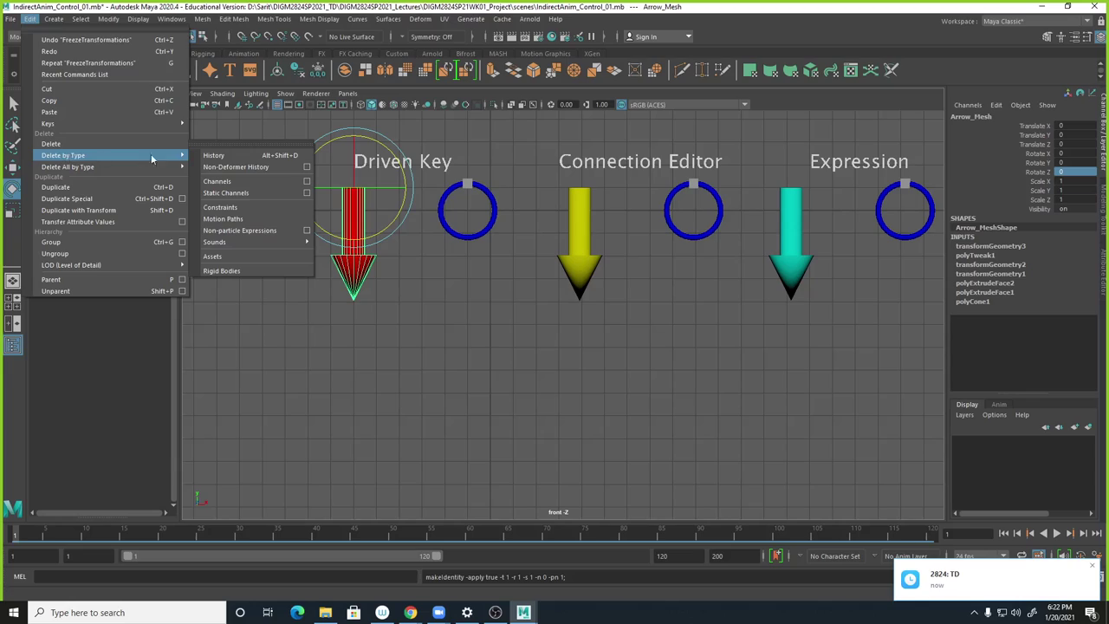
left_click(208, 156)
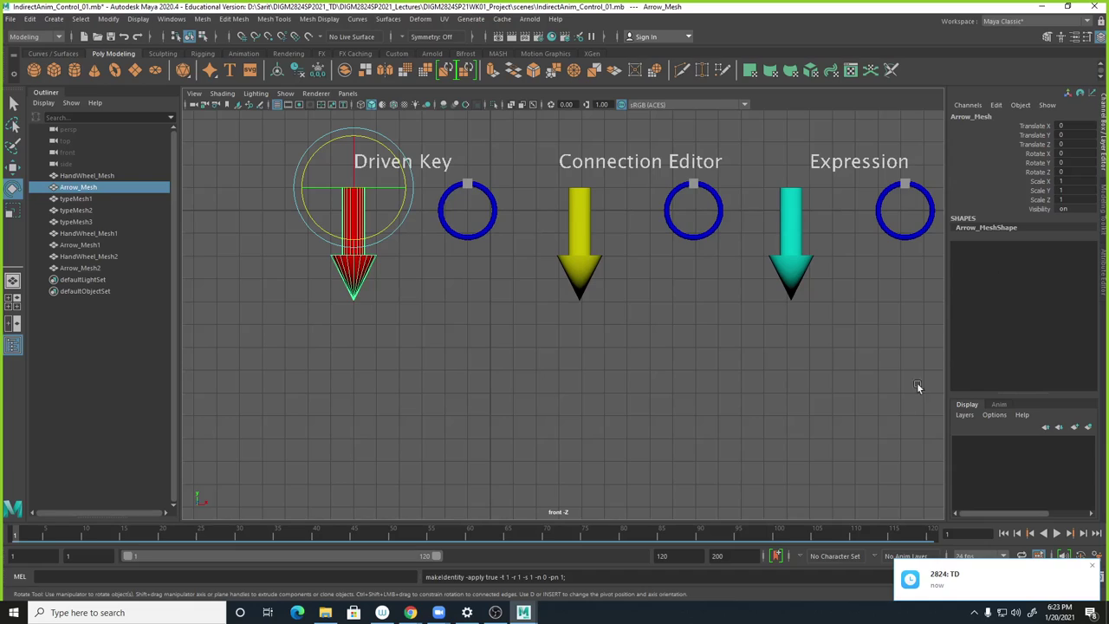
middle_click_drag(674, 389, 618, 437, "alt")
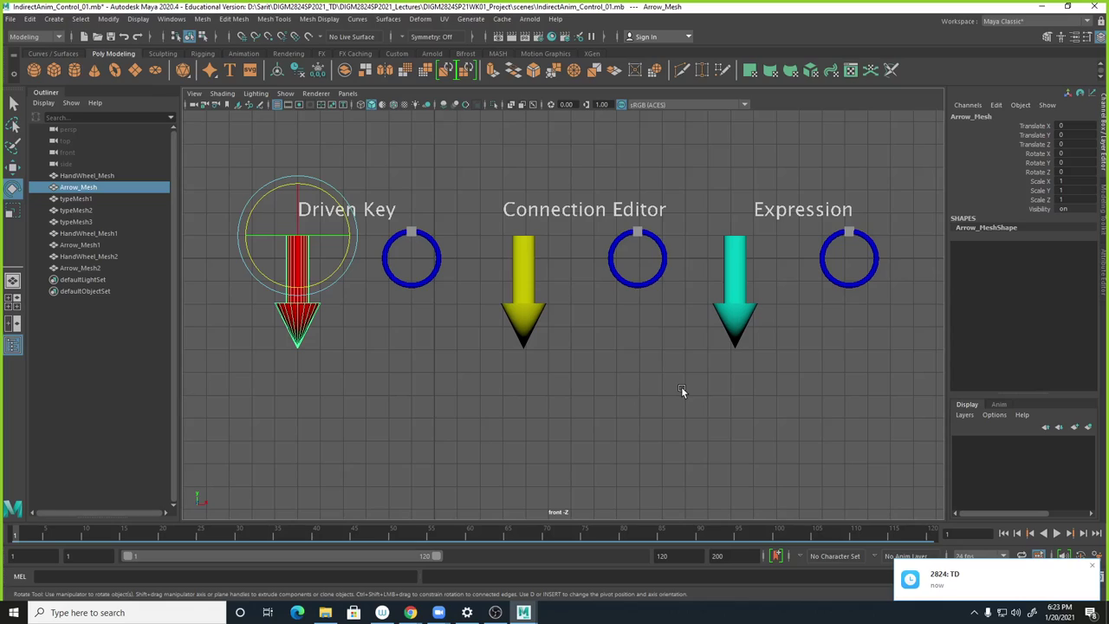
Rotate the Driven Key hand wheel slightly, undo the rotation and clear the selection.
left_click(436, 280)
mouse_move(445, 229)
left_mouse_down()
mouse_move(428, 234)
mouse_move(442, 236)
left_mouse_up()
key("ctrl+z")
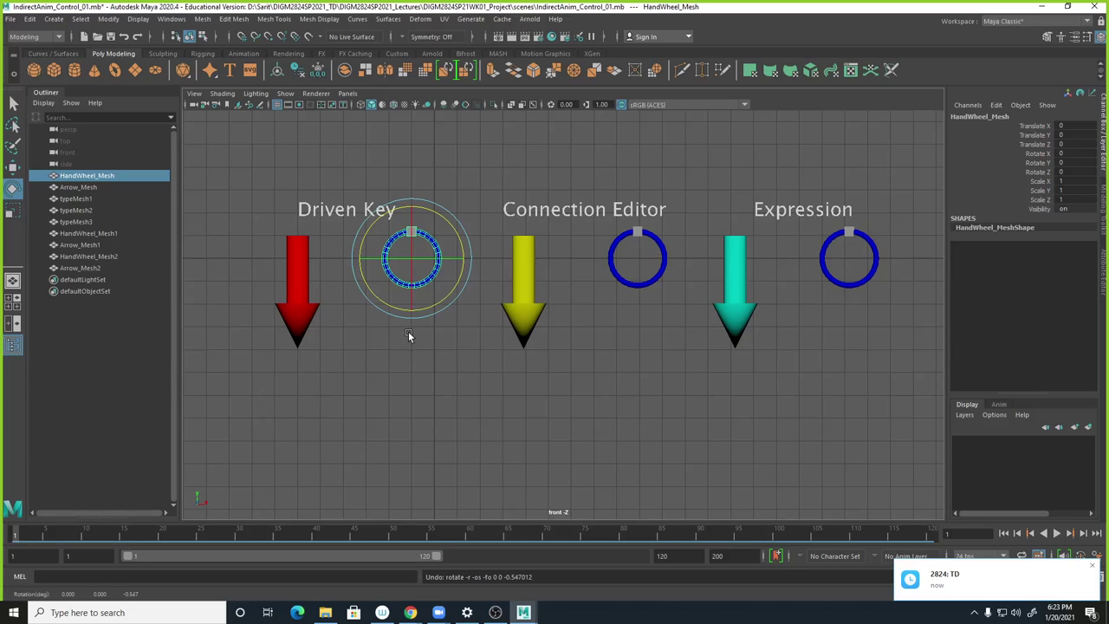
left_click(304, 289)
left_click(400, 353)
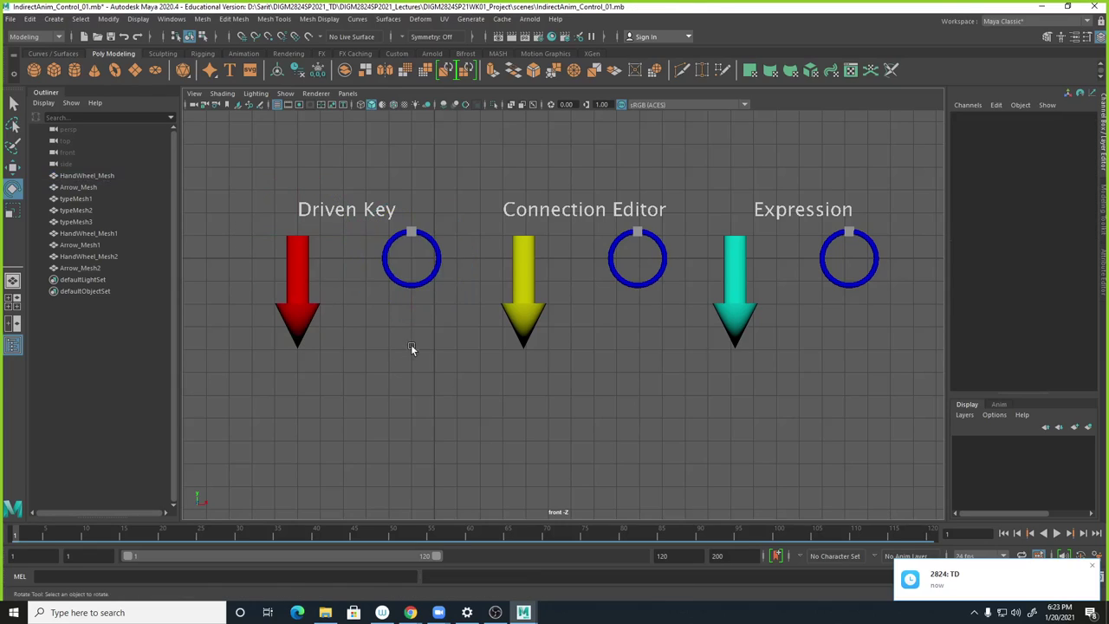
Switch to the Animation menu set and open the Set Driven Key window over the middle of the viewport.
left_click(178, 20)
mouse_move(189, 86)
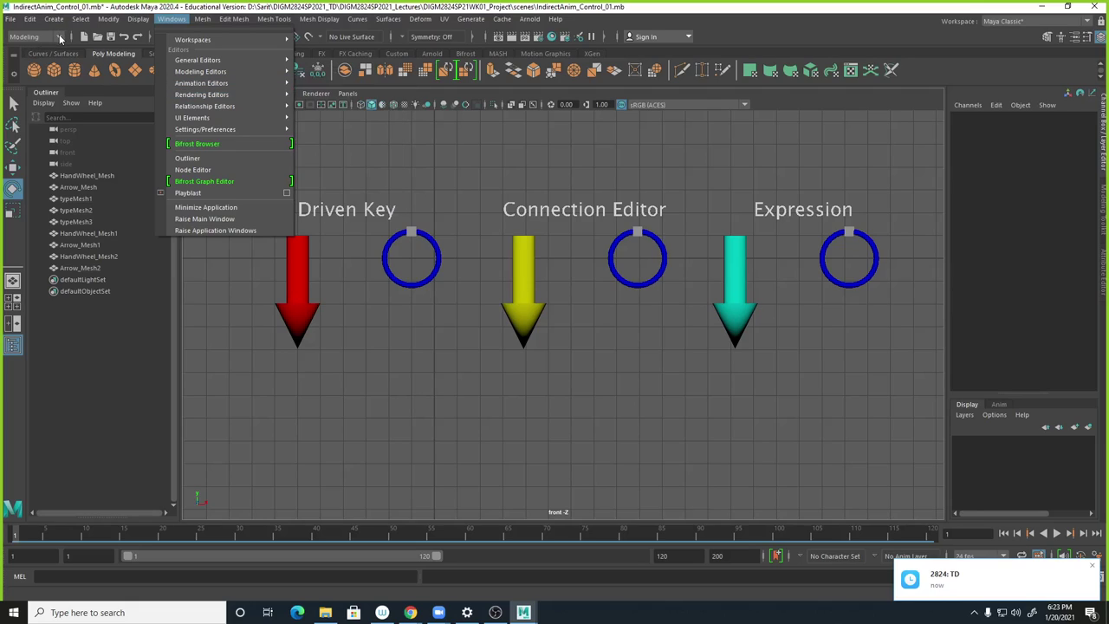
left_click(59, 39)
left_click(35, 73)
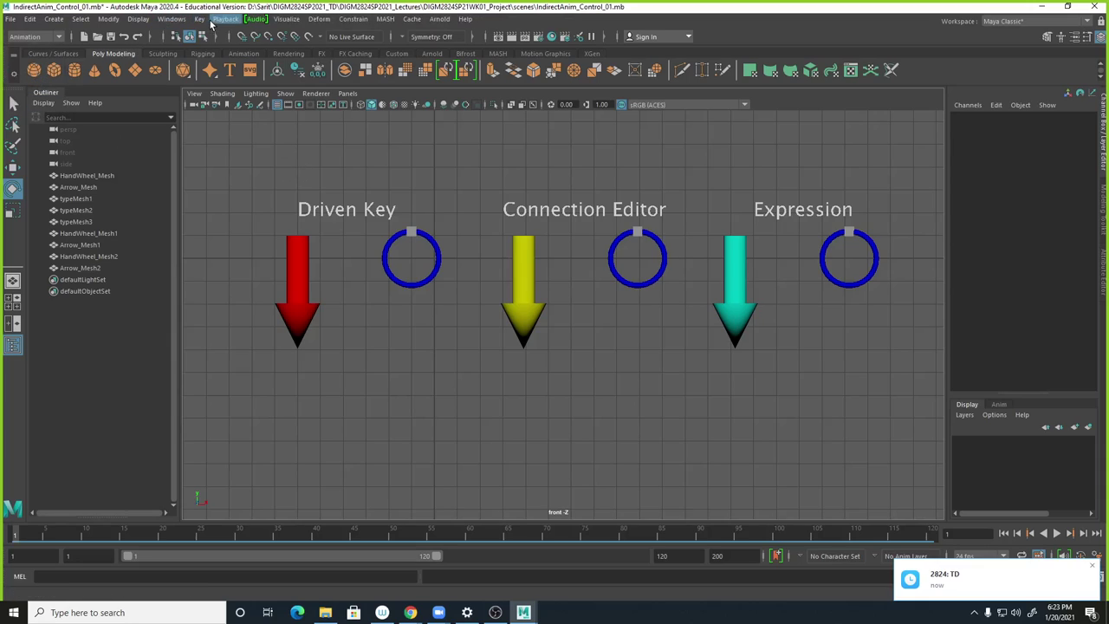
left_click(199, 19)
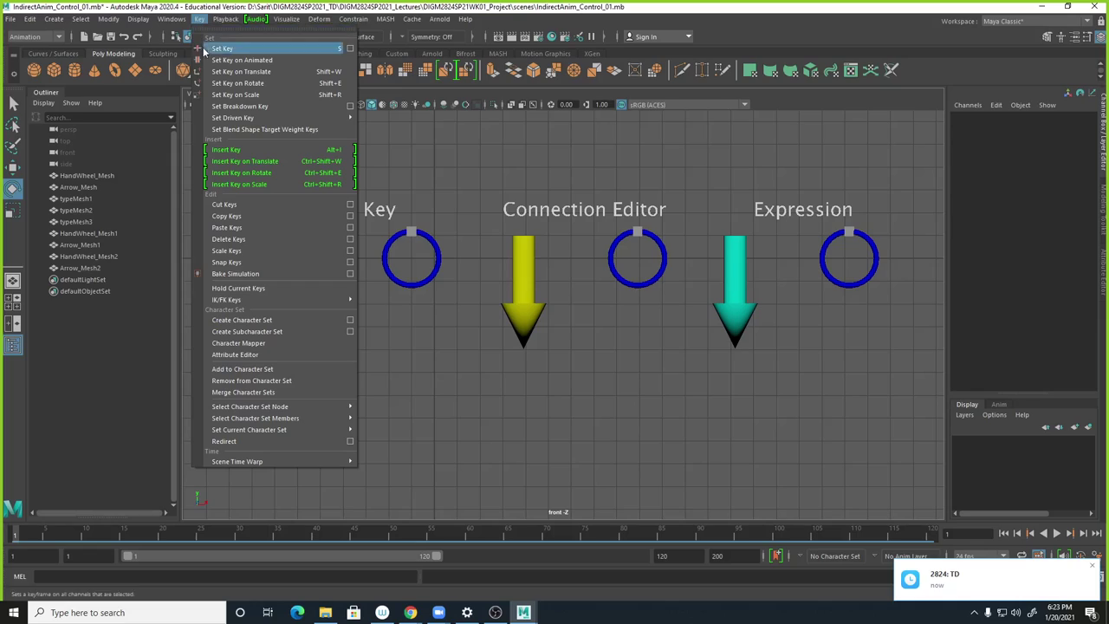
mouse_move(208, 119)
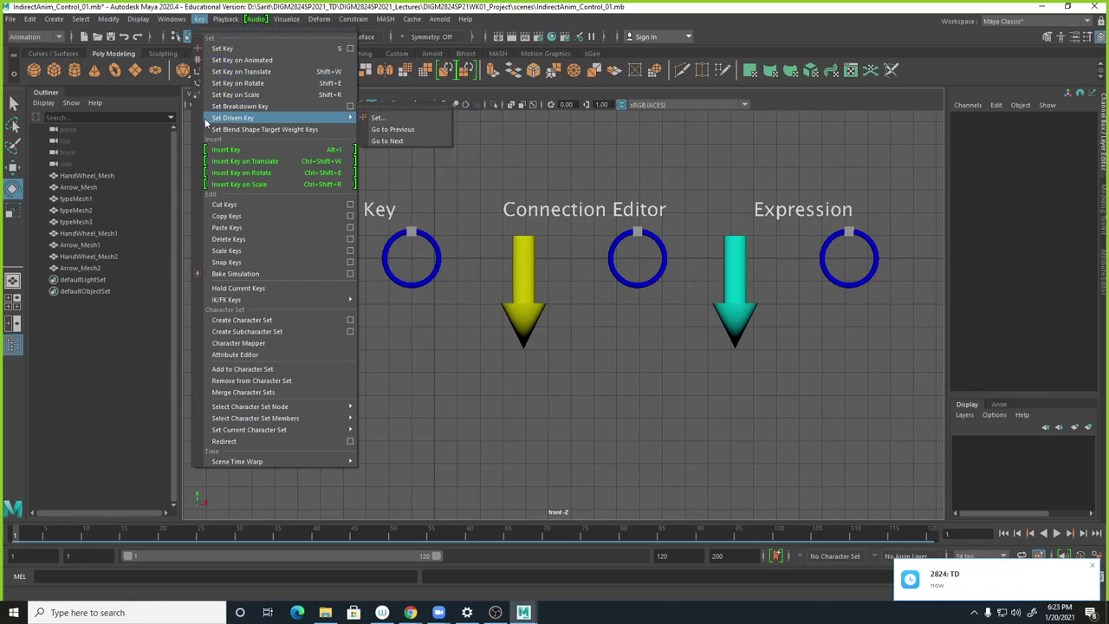
left_click(376, 119)
left_click_drag(444, 214, 561, 134)
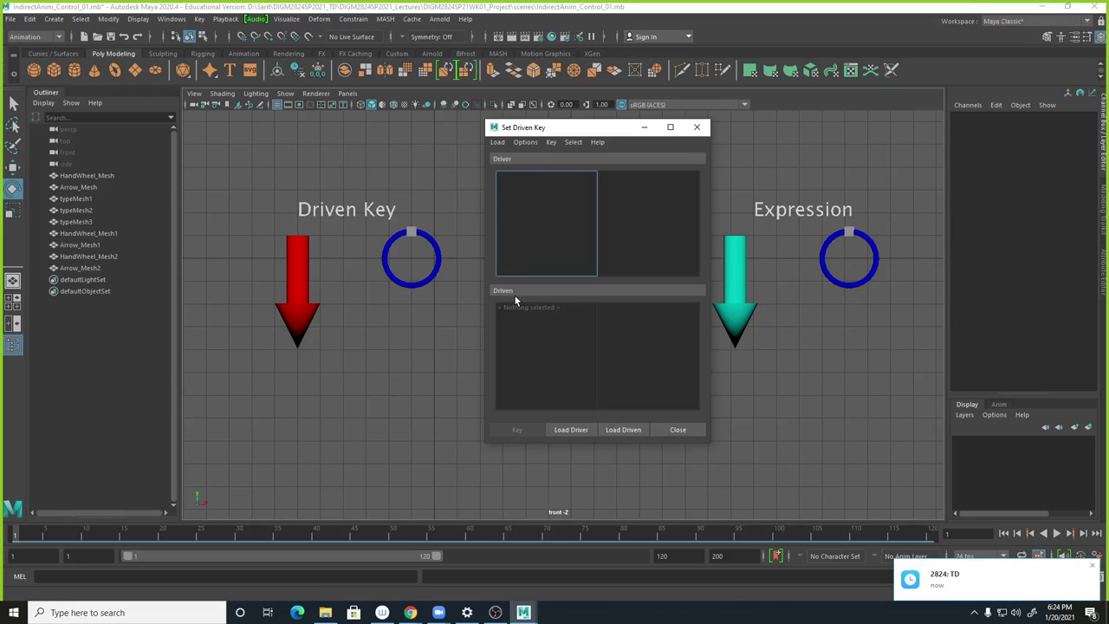
Load the Driven Key hand wheel as driver with Rotate Z chosen, and load the red arrow as the driven object.
left_click(447, 255)
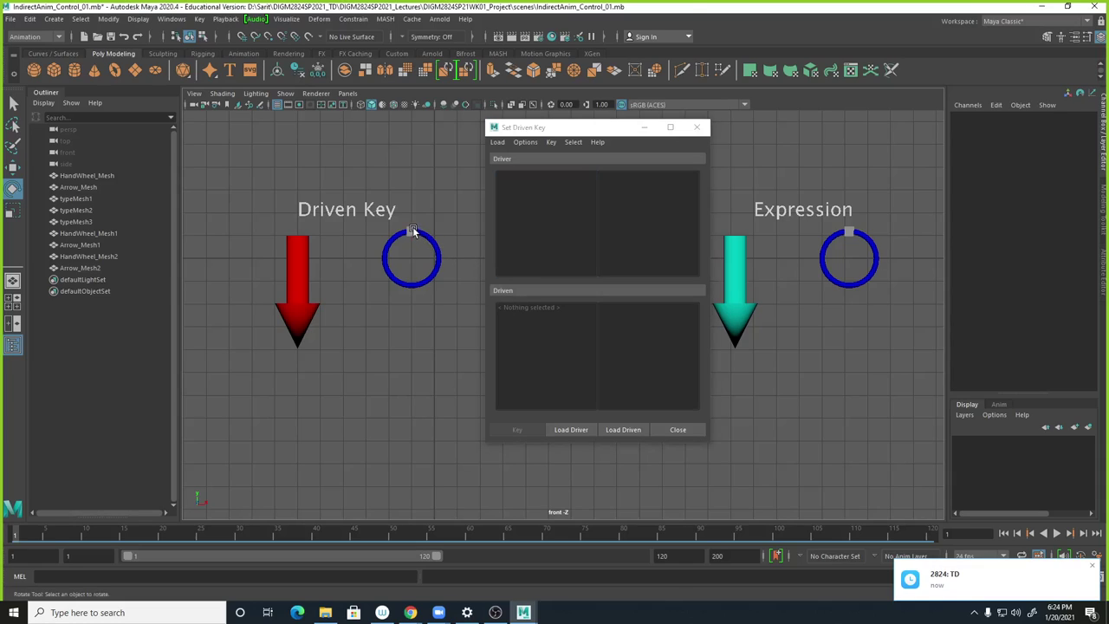
left_click(582, 429)
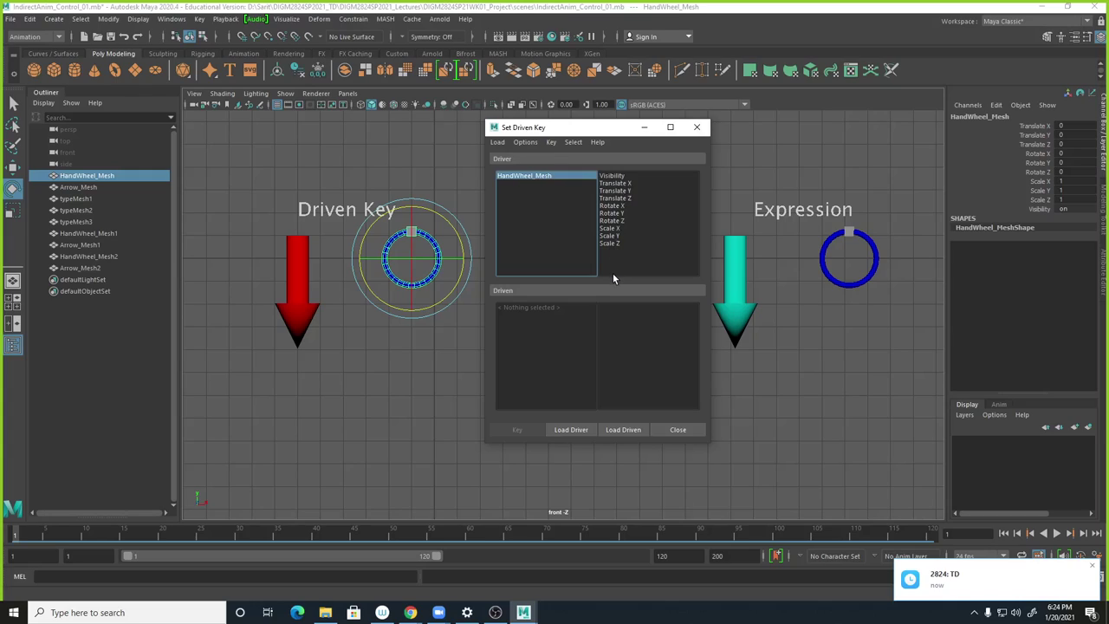
left_click(611, 221)
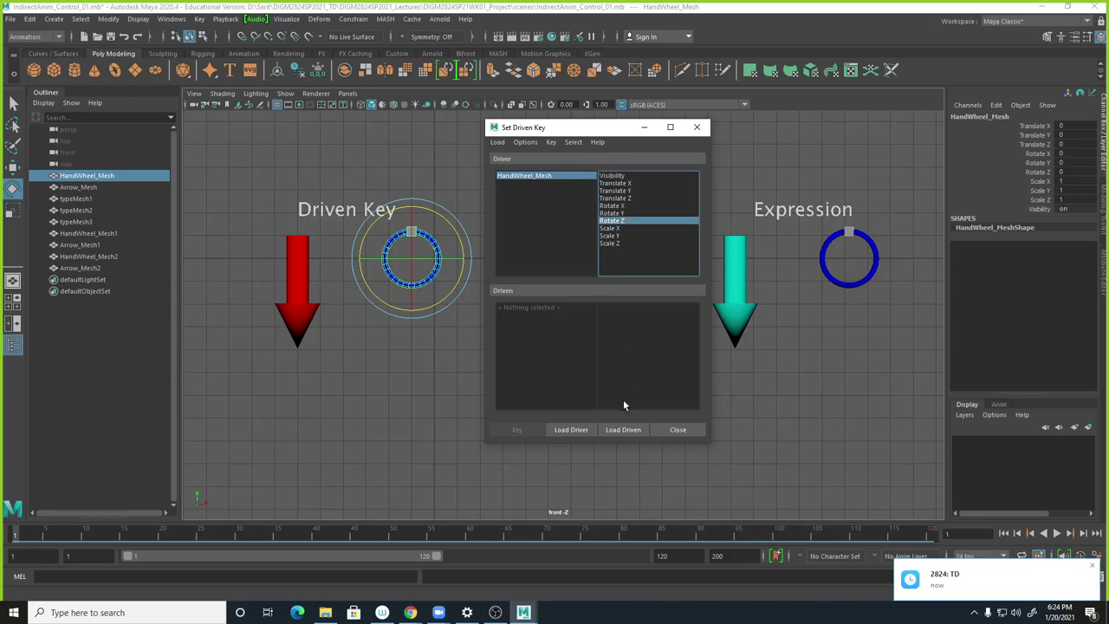
left_click(298, 258)
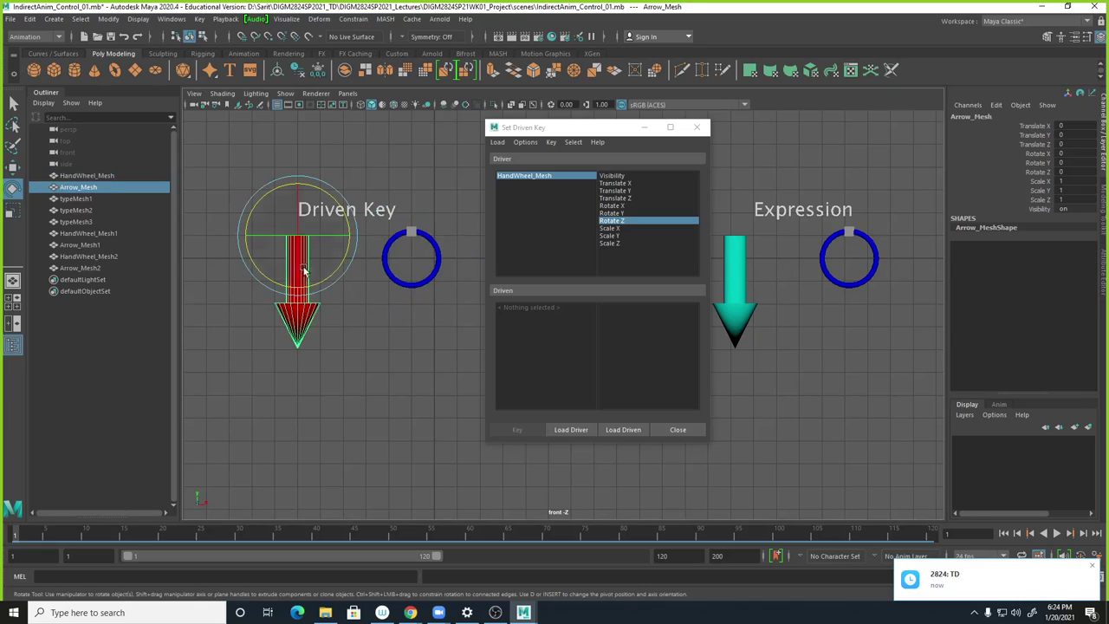
left_click(621, 429)
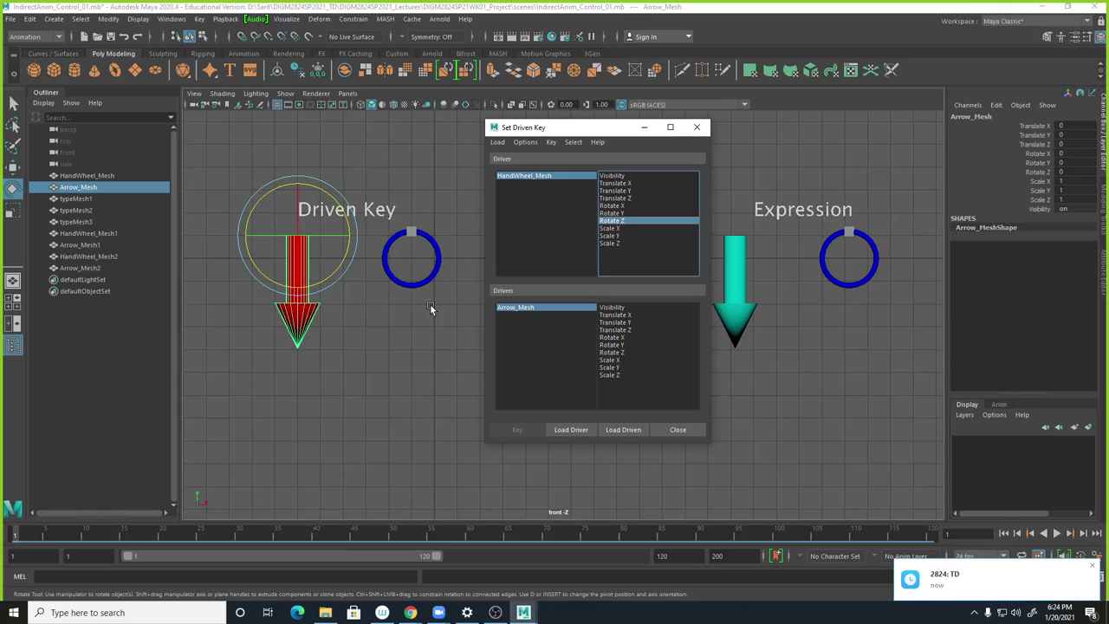
Move the Set Driven Key window clear of the red arrow and its wheel, and split the viewport into two stacked panes.
left_click_drag(572, 130, 571, 194)
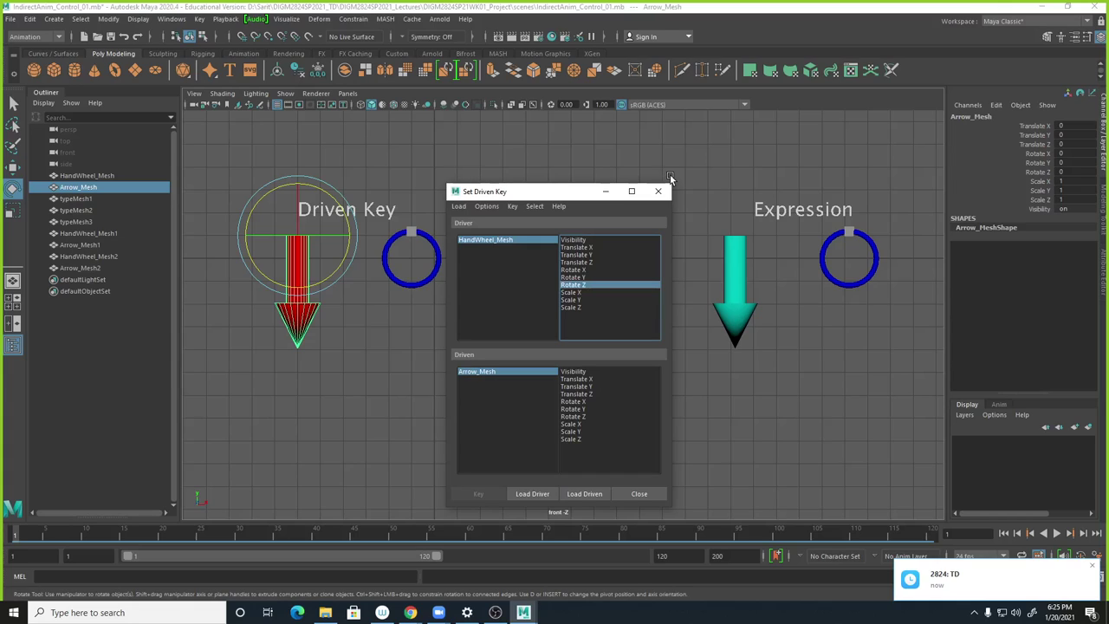
left_click_drag(553, 195, 580, 117)
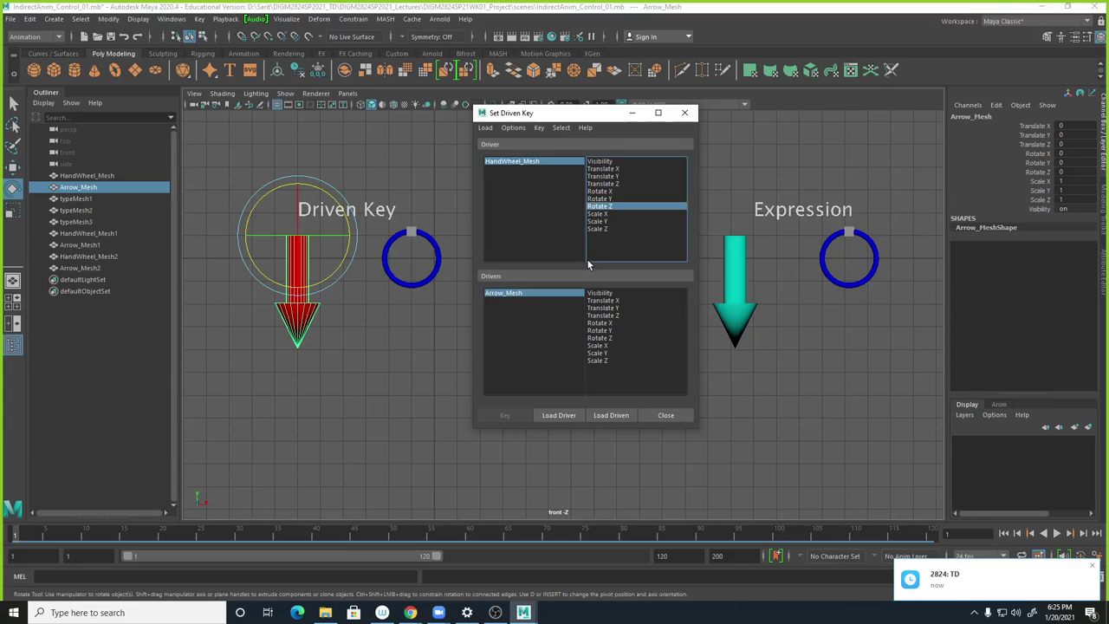
left_click_drag(579, 117, 750, 65)
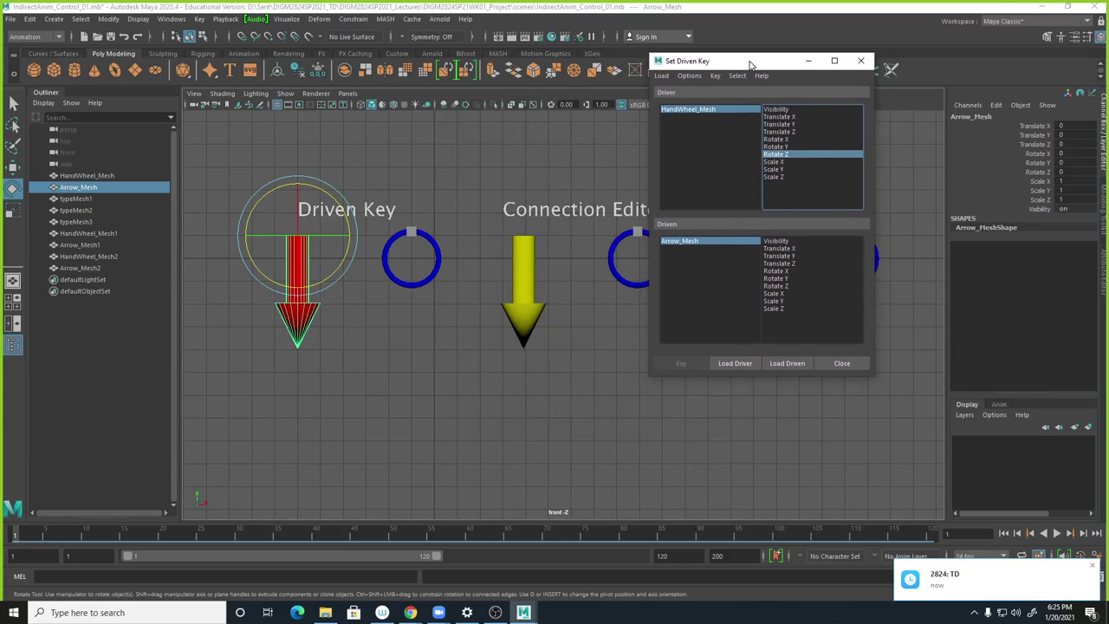
left_click(349, 94)
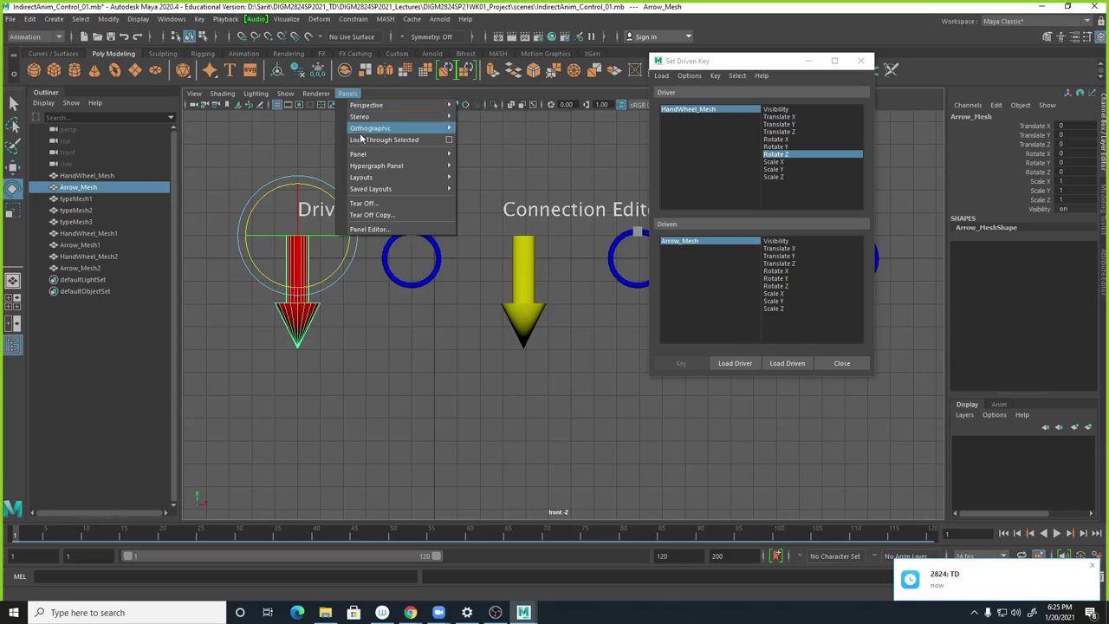
mouse_move(371, 192)
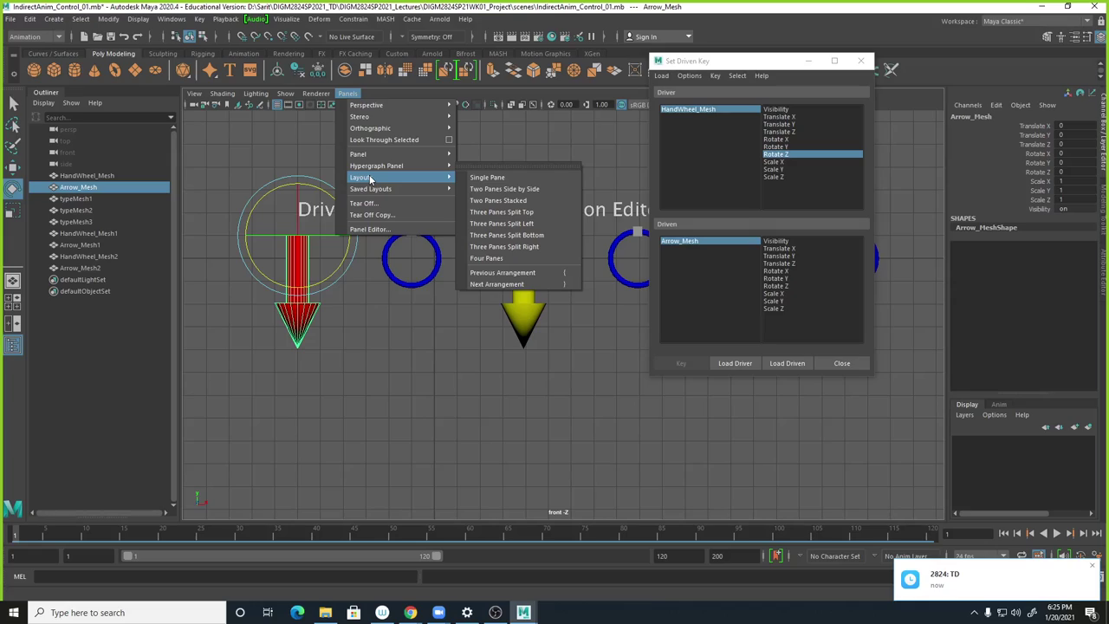
left_click(497, 204)
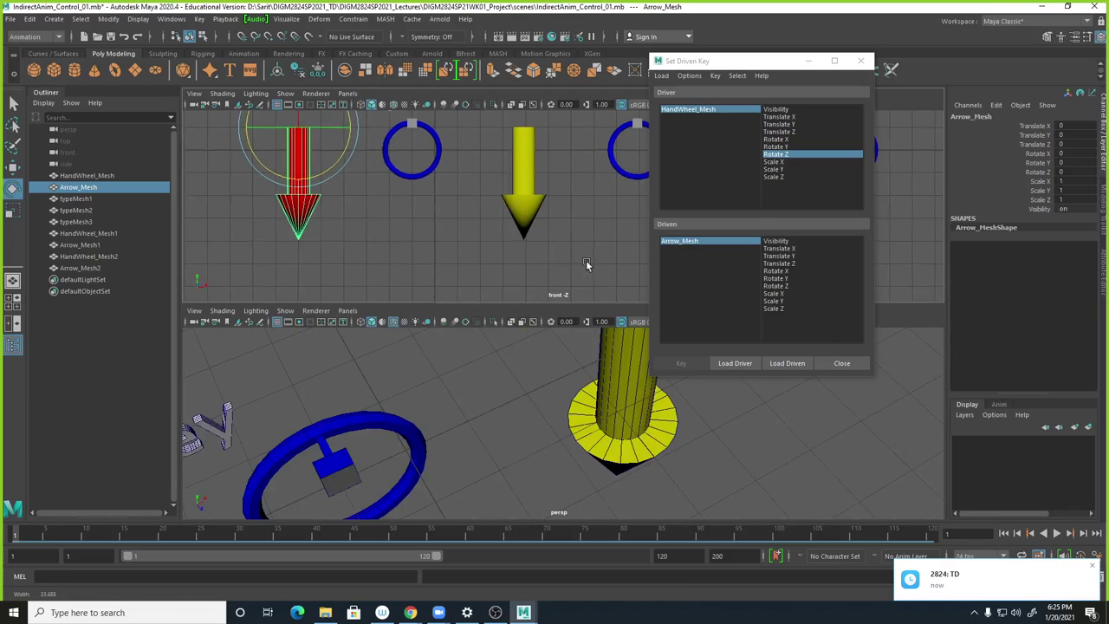
scroll(586, 264, "down", 2)
middle_click_drag(586, 264, 534, 270, "alt")
scroll(499, 265, "up", 2)
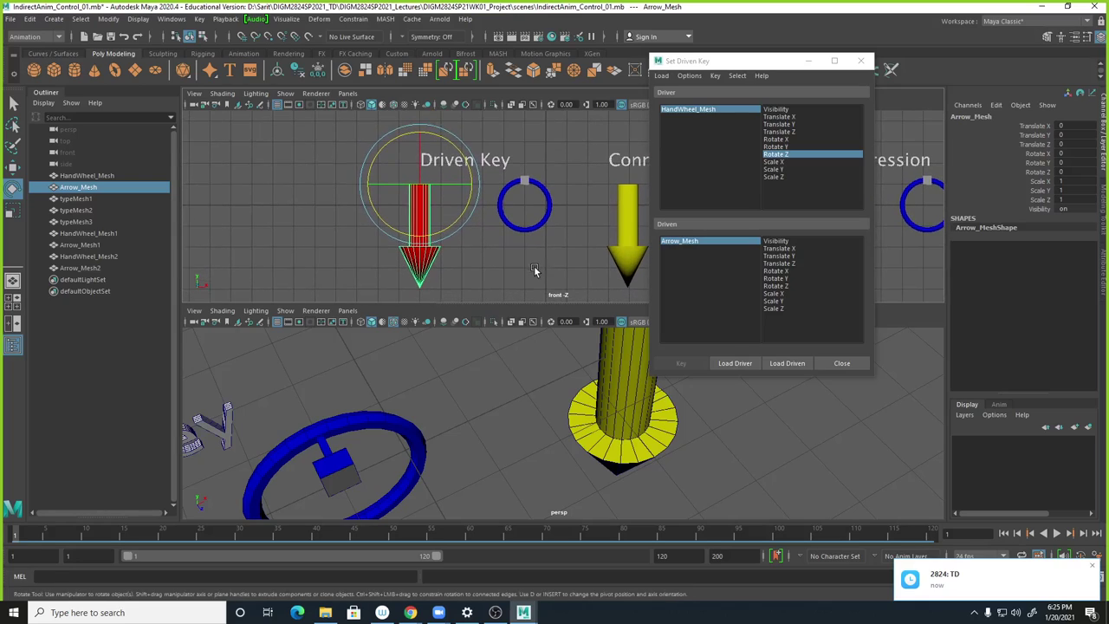
scroll(533, 268, "up", 1)
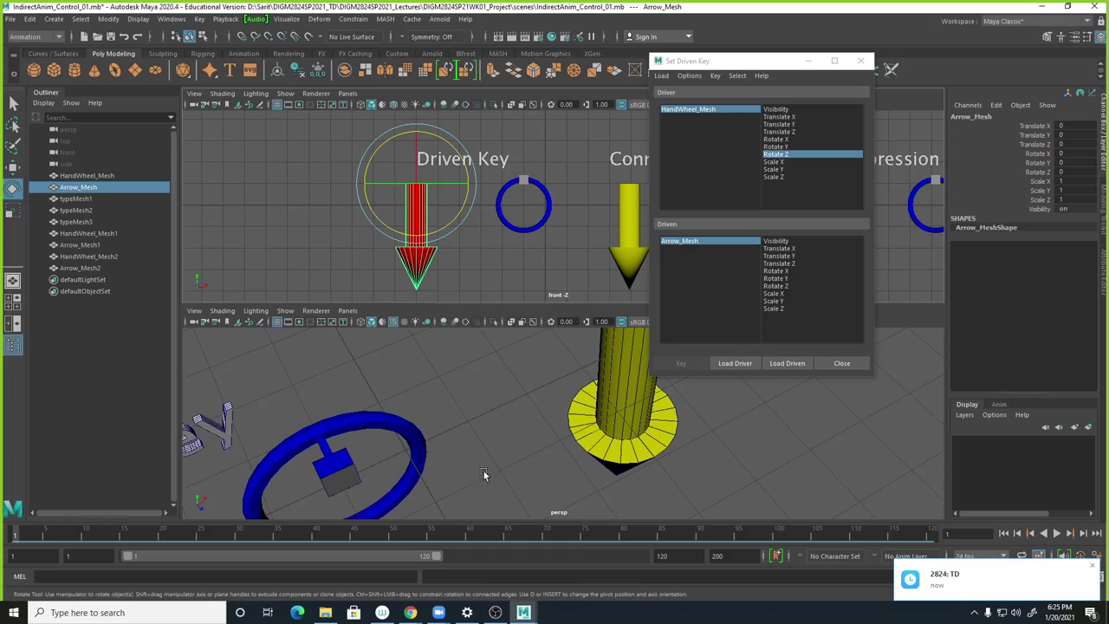
Show the Graph Editor in the lower pane in place of the perspective view.
left_click(347, 311)
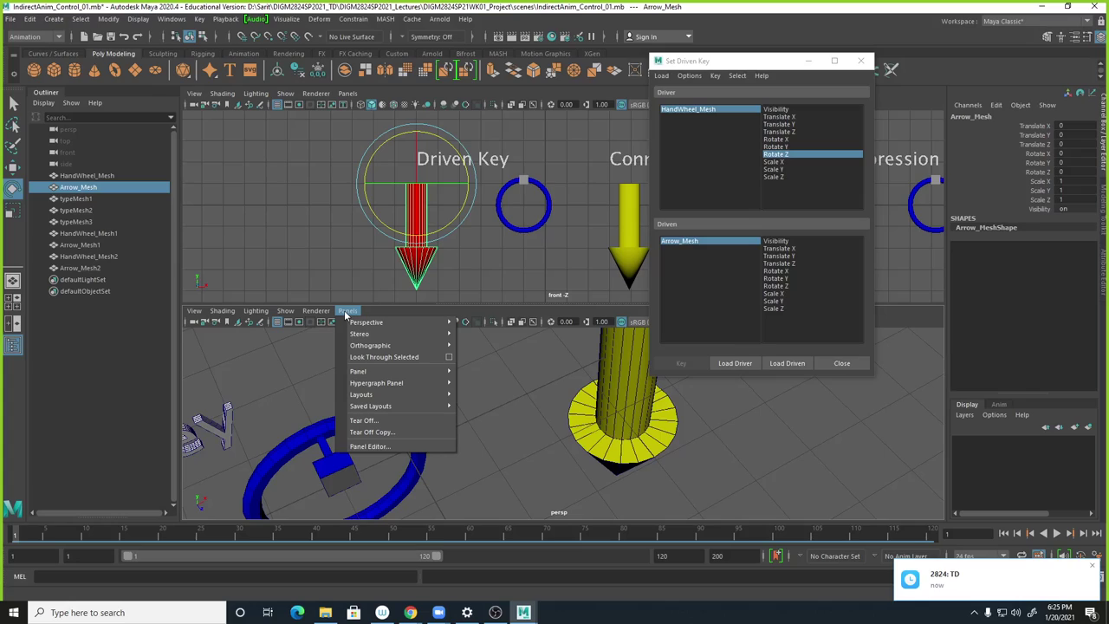
mouse_move(365, 373)
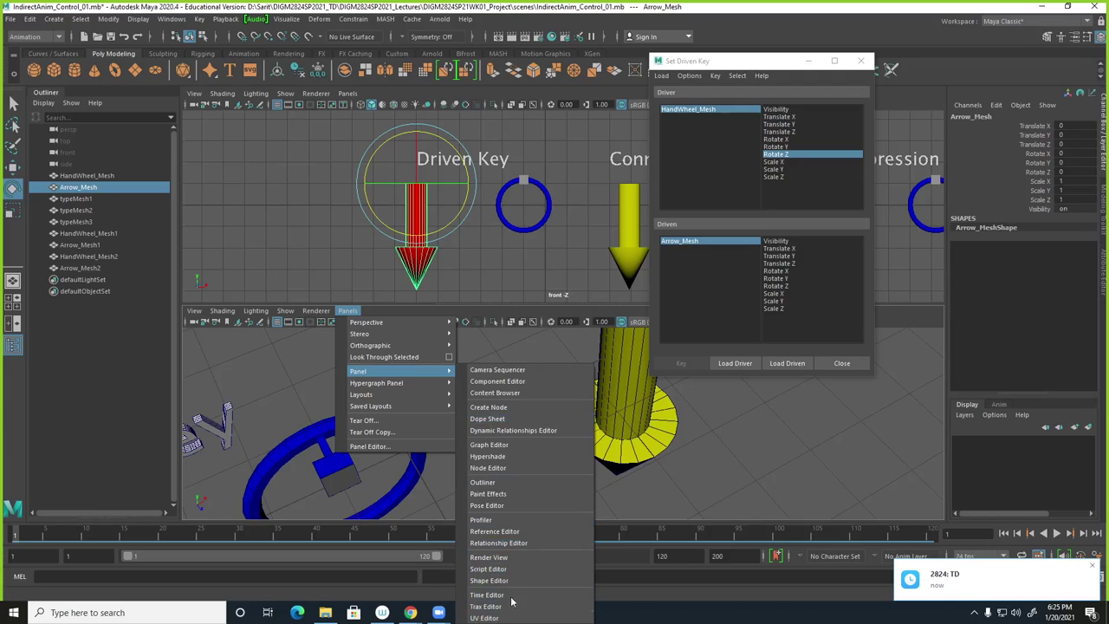
left_click(499, 446)
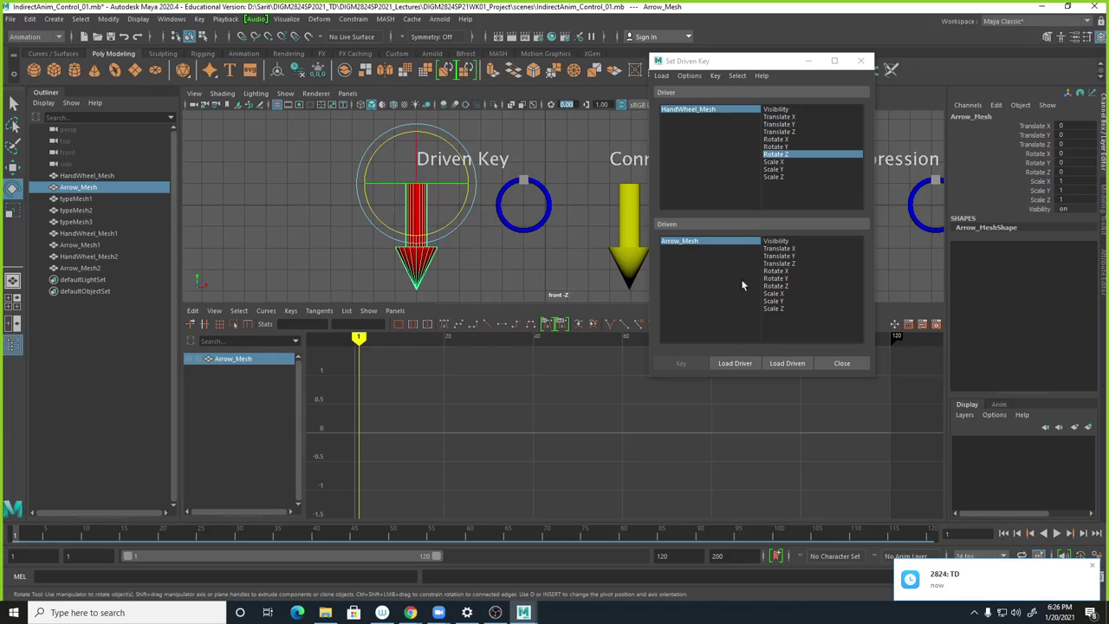
Set a driven key on the red arrow's Translate X and Translate Y against the hand wheel's Rotate Z.
left_click(780, 255)
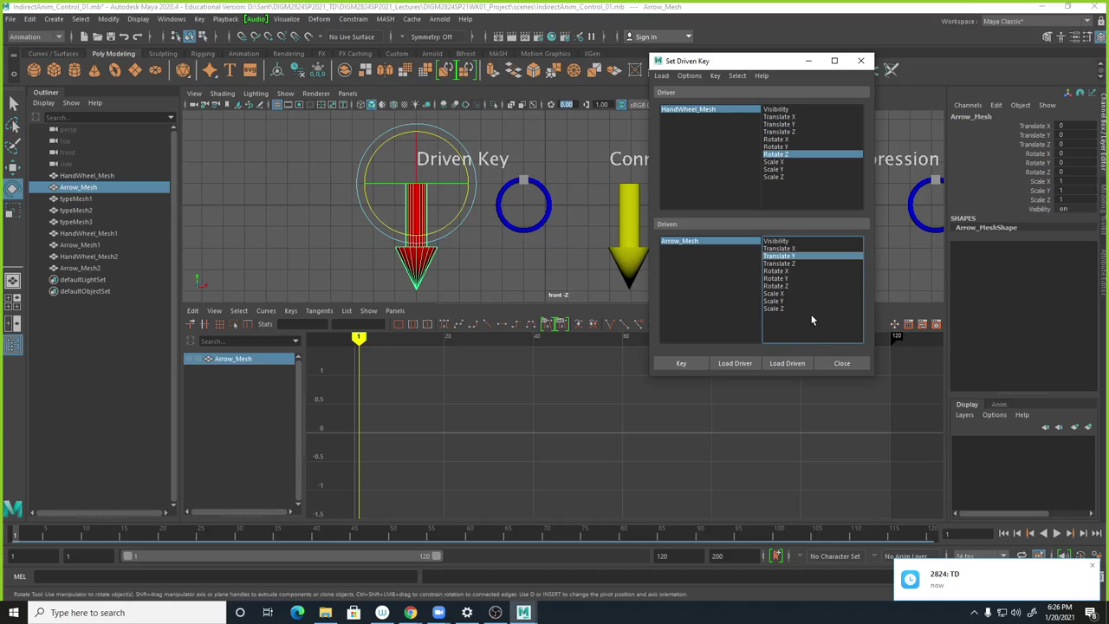
middle_click_drag(529, 275, 460, 180, "alt")
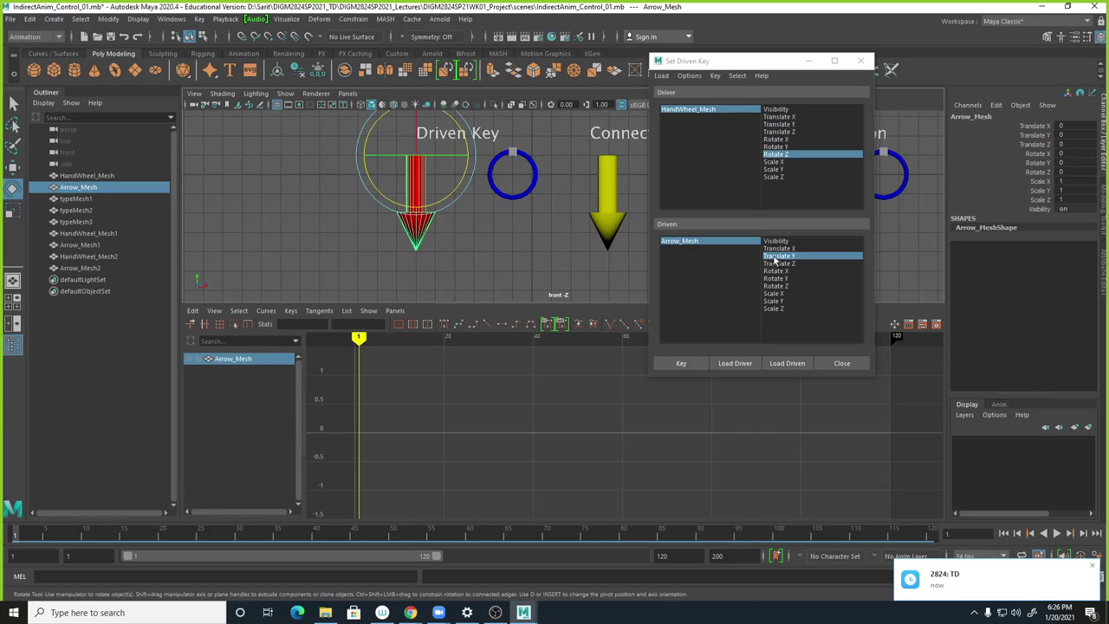
left_click_drag(781, 248, 783, 256)
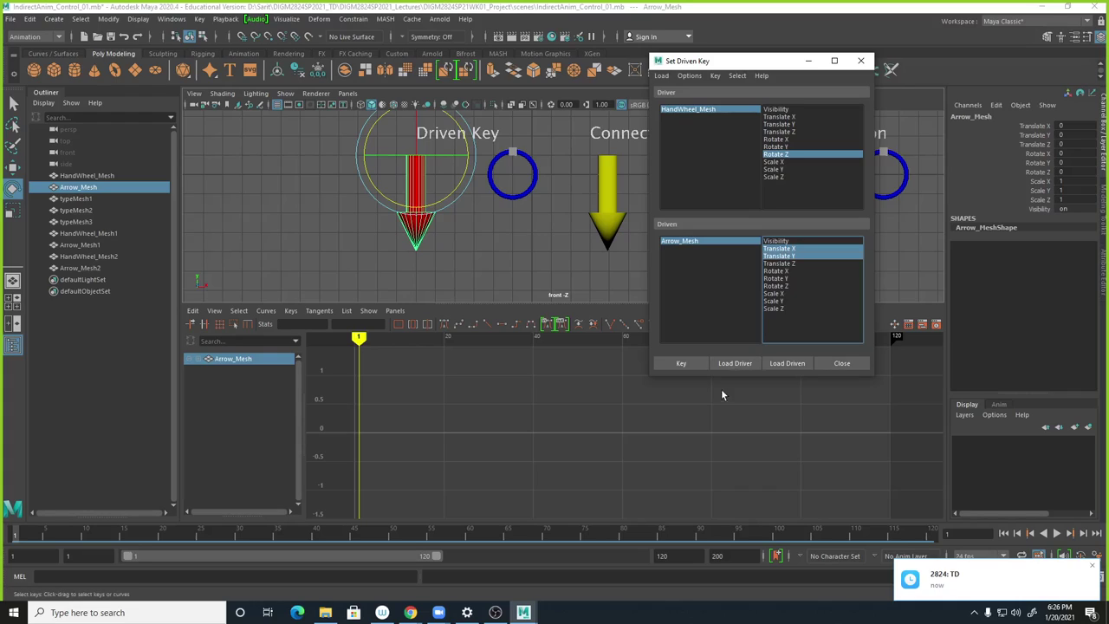
left_click(682, 363)
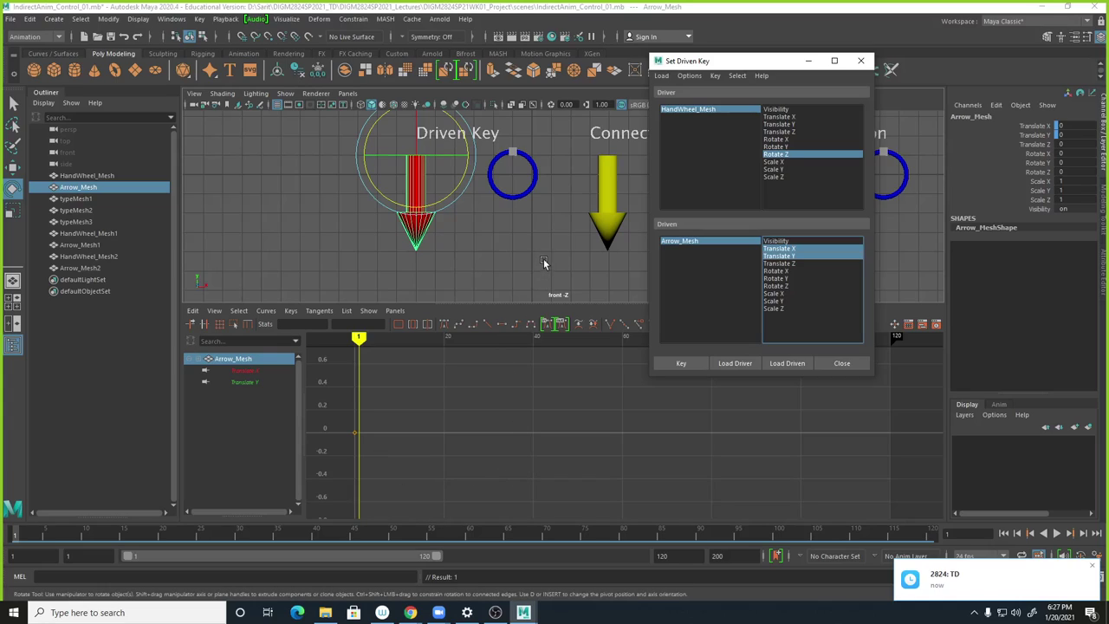
Select the driver hand wheel and set its Rotate Z to -90.
left_click(703, 110)
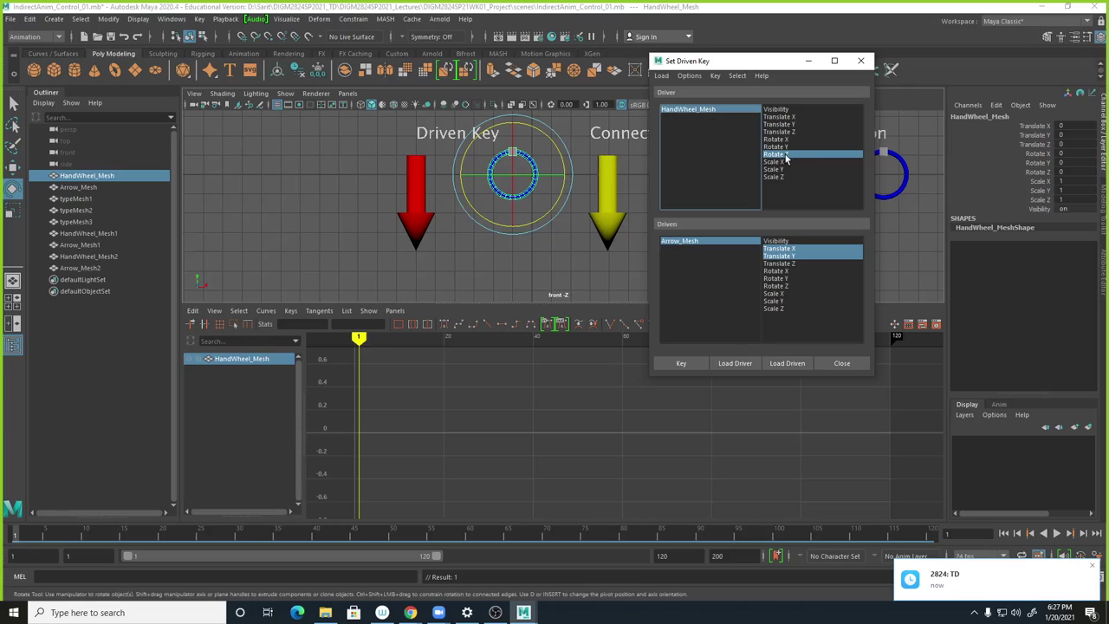
left_click(787, 154)
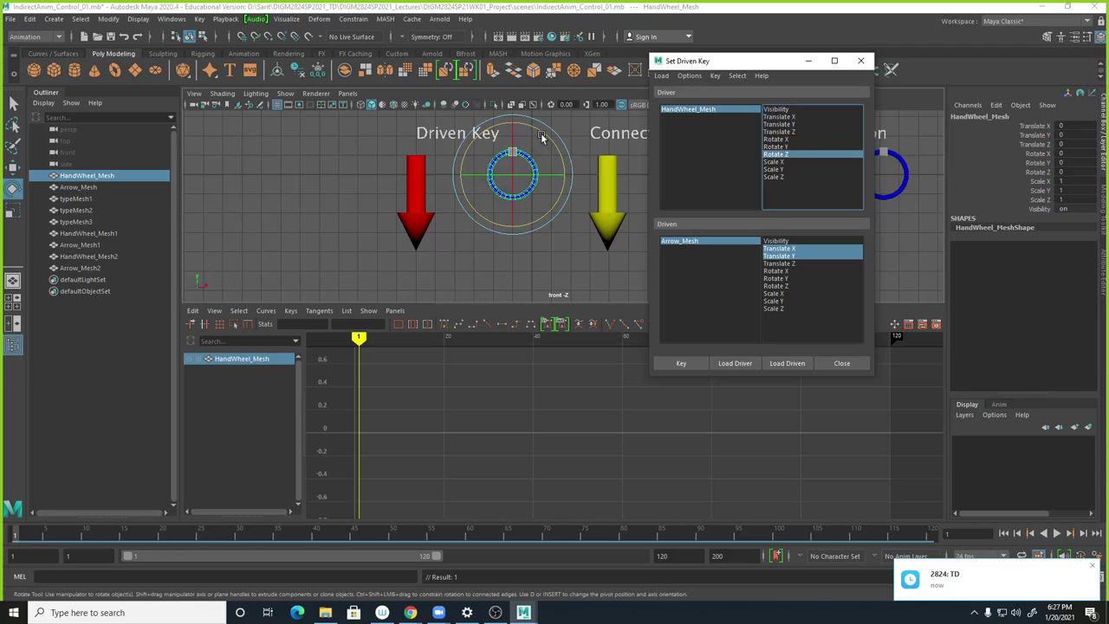
left_click_drag(541, 136, 554, 205)
double_click(1090, 172)
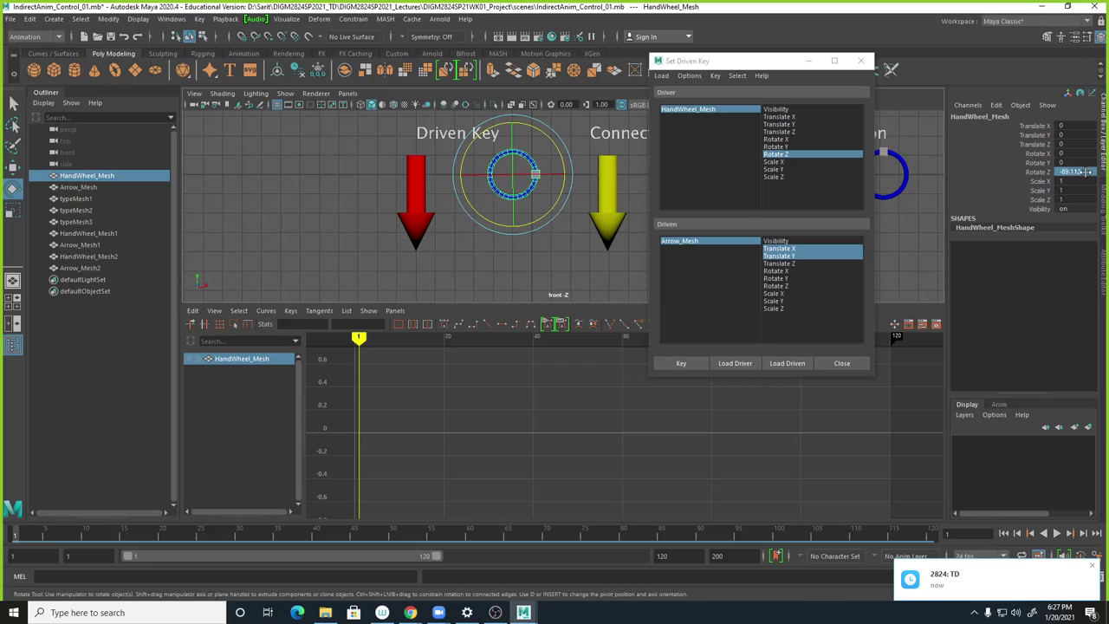
type("-90")
left_click(701, 109)
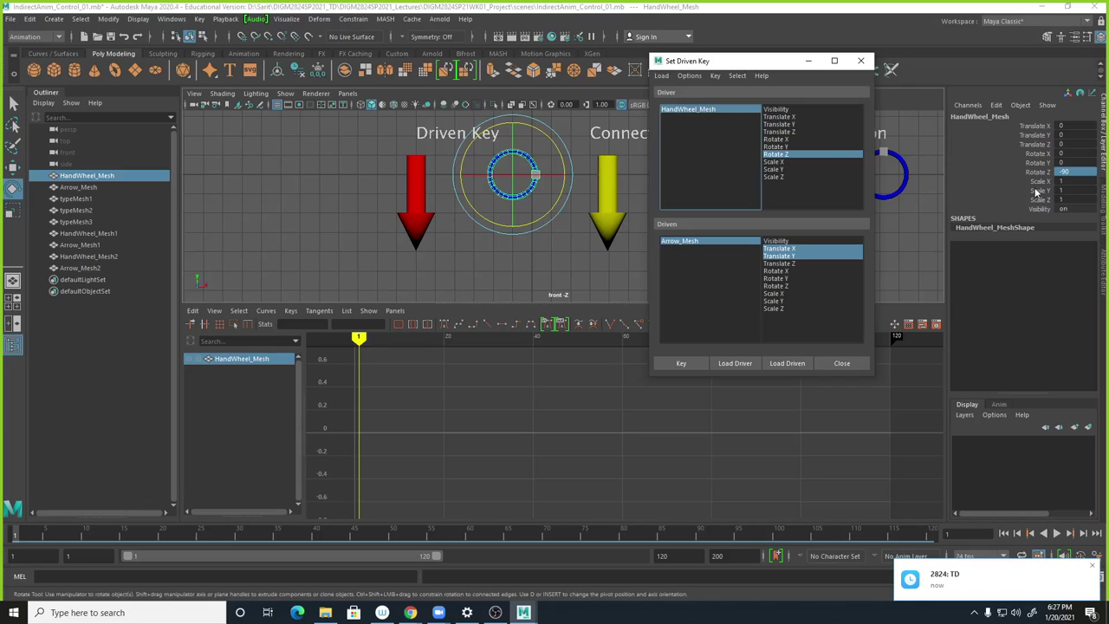
left_click(1062, 173)
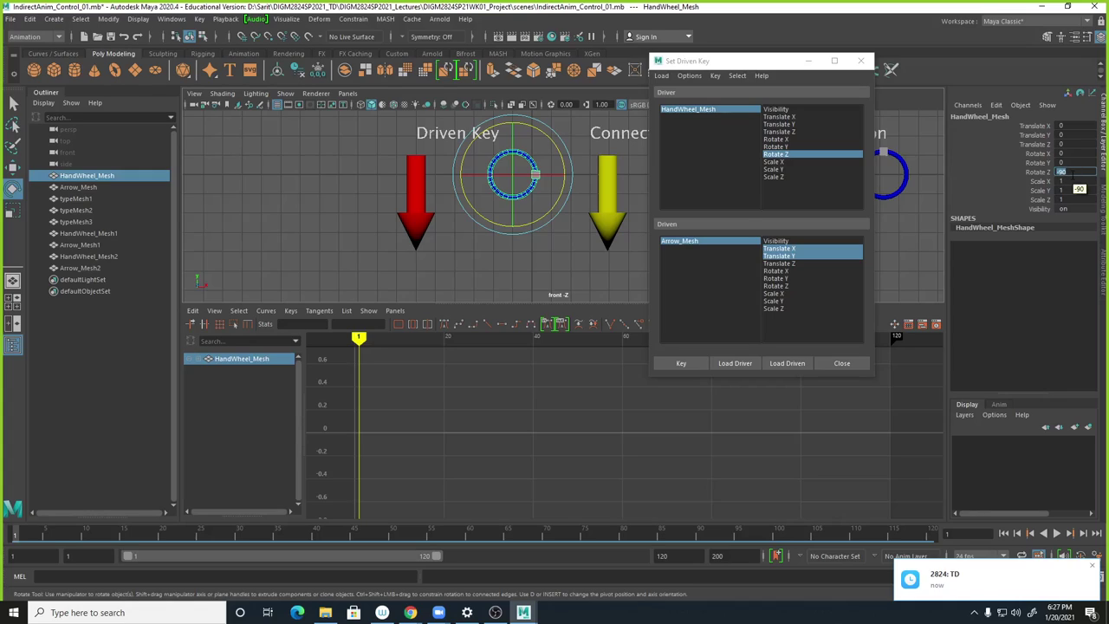
Select the driven red arrow and set its Translate Y to -2.
left_click(687, 242)
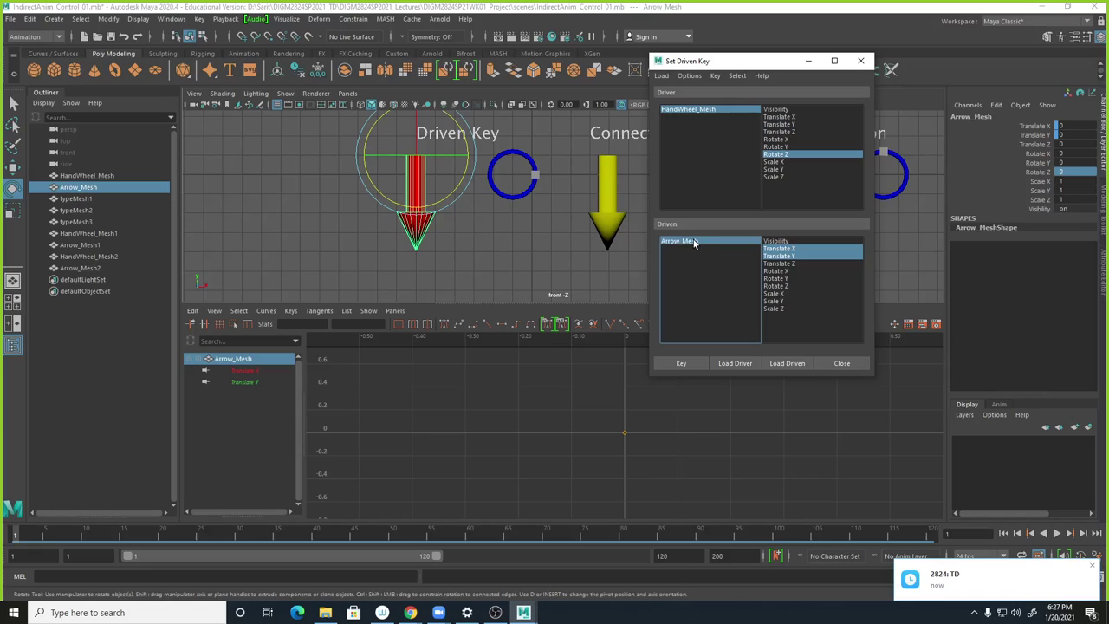
left_click_drag(1038, 126, 1039, 135)
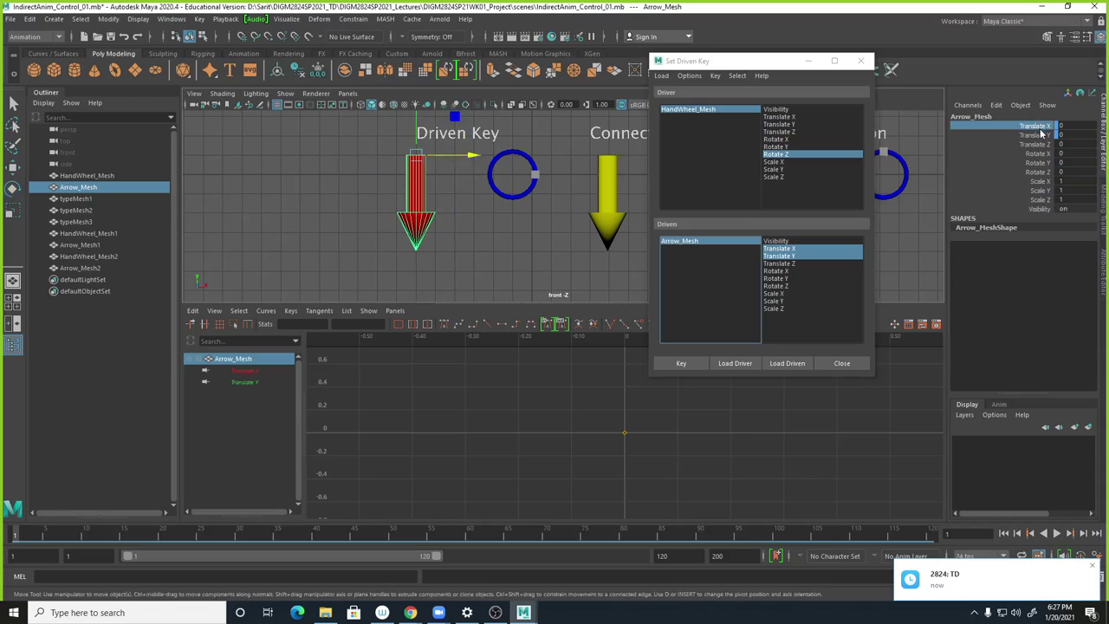
left_click(1068, 135)
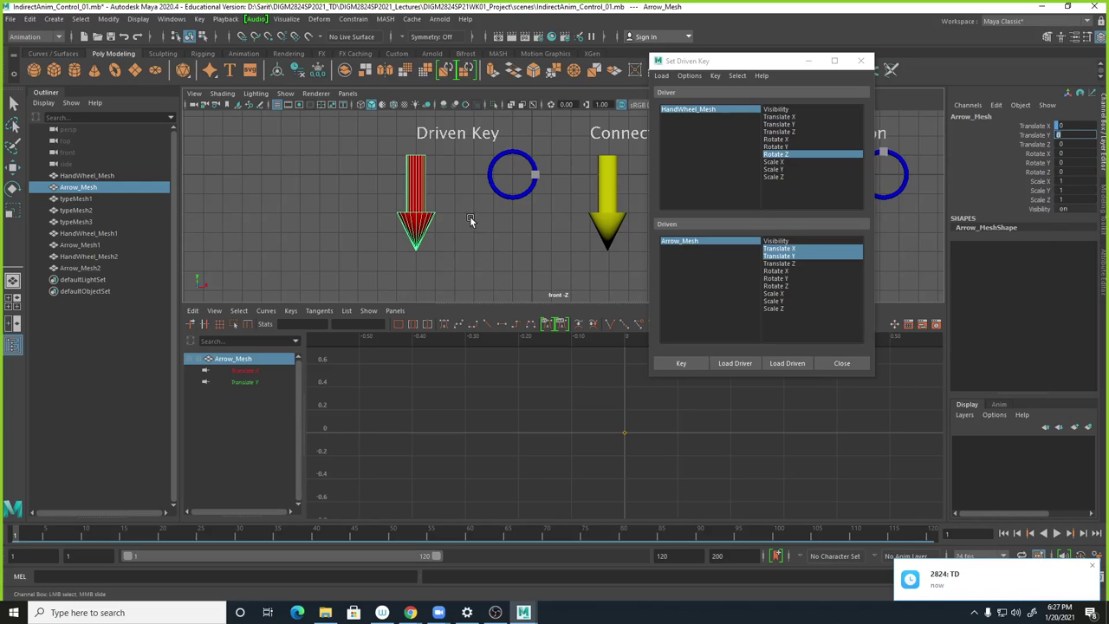
middle_click_drag(469, 216, 472, 216)
left_click_drag(1046, 126, 1046, 136)
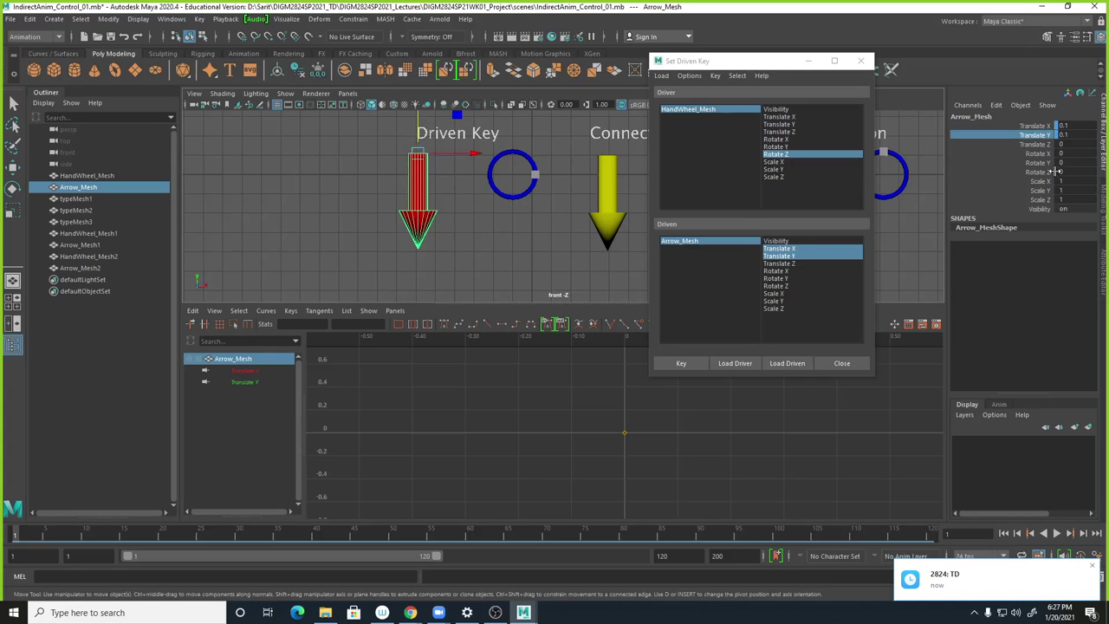
left_click(1077, 139)
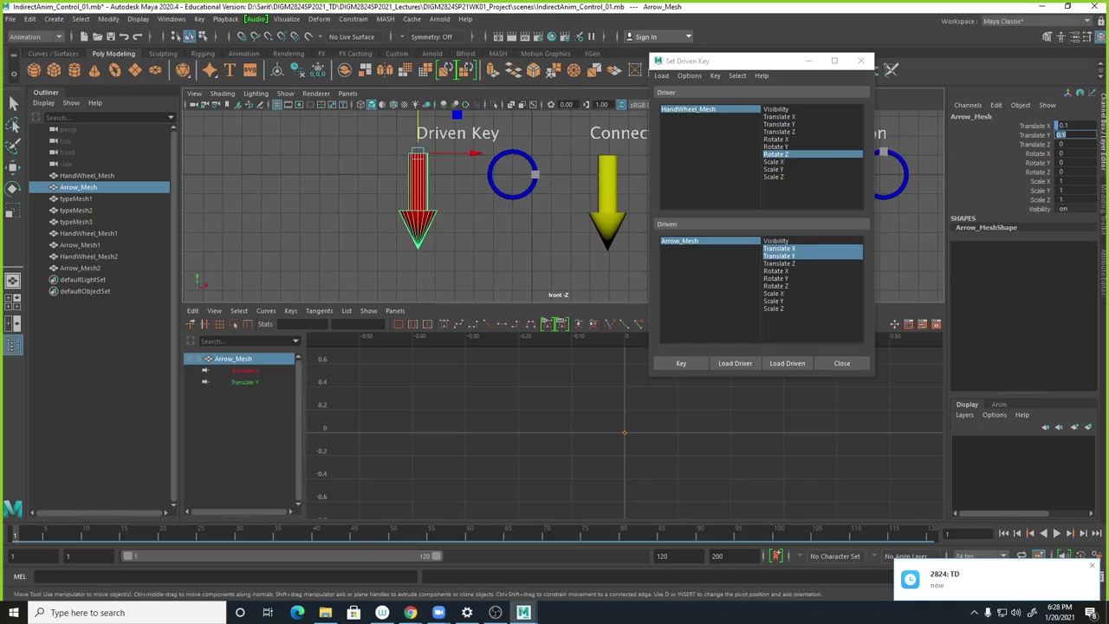
type("1")
key("Return")
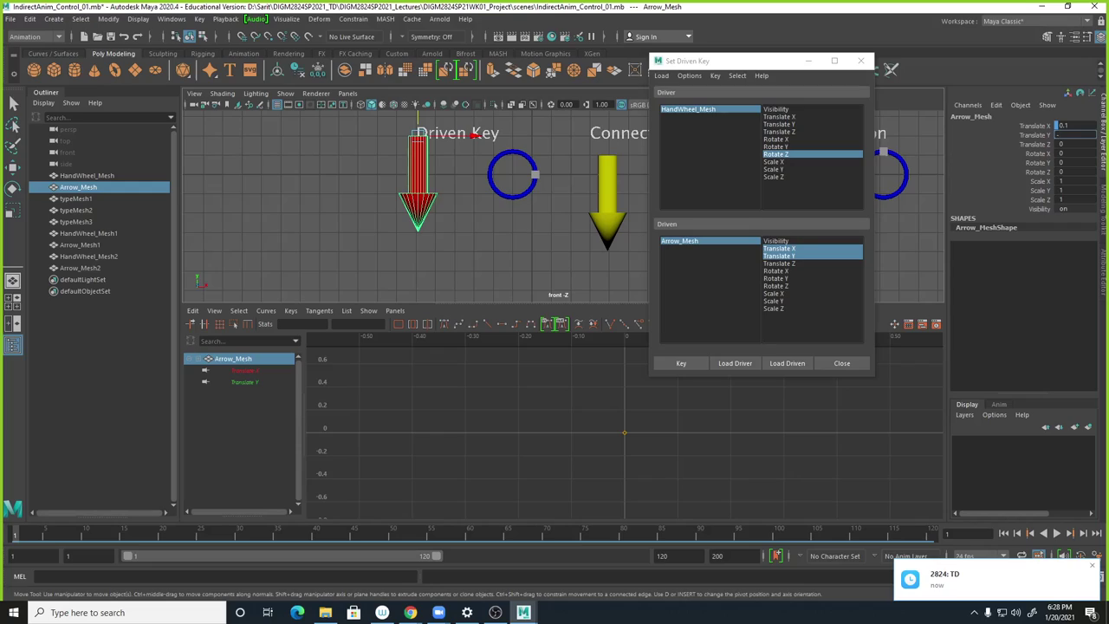
key("Return")
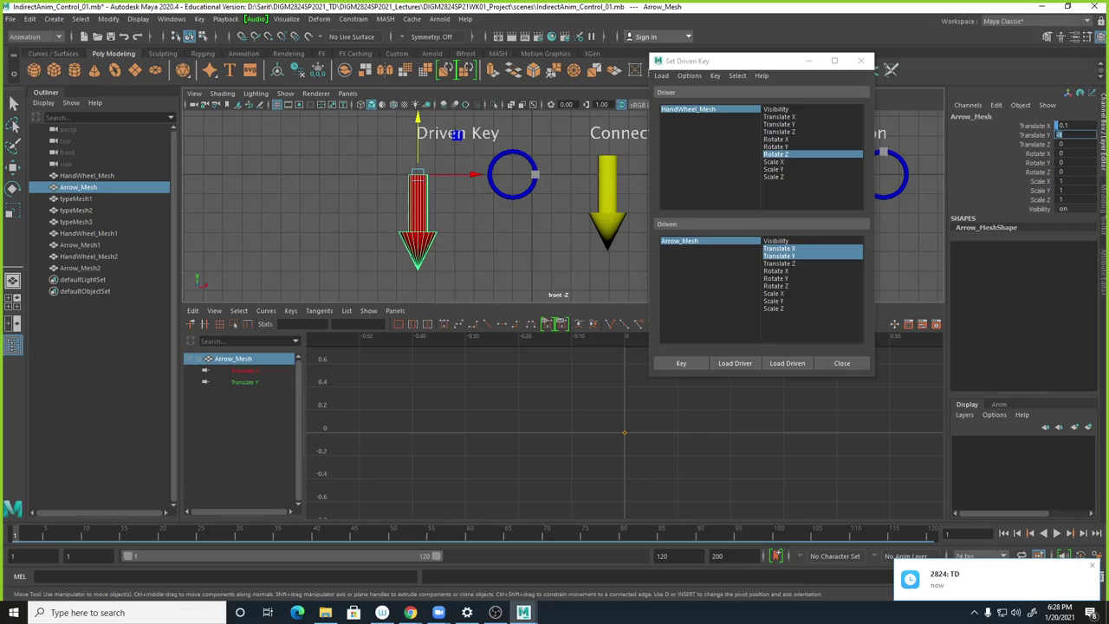
type("-1")
key("Return")
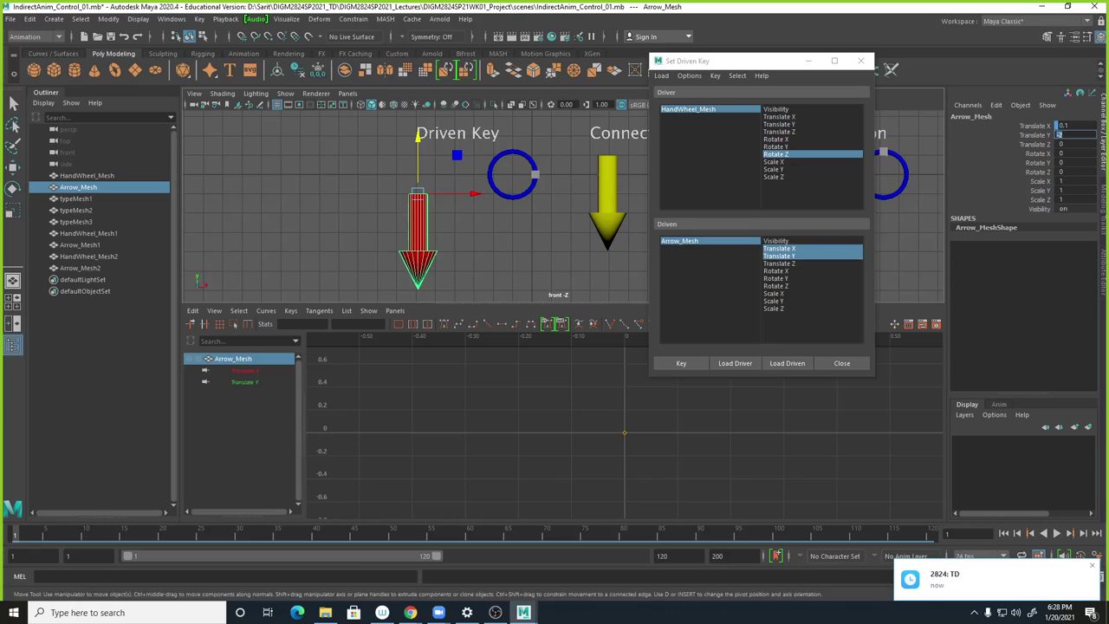
Set the red arrow's Translate X to -2, key its translations against the hand wheel's Rotate Z, and frame the curves in the Graph Editor.
left_click(1072, 126)
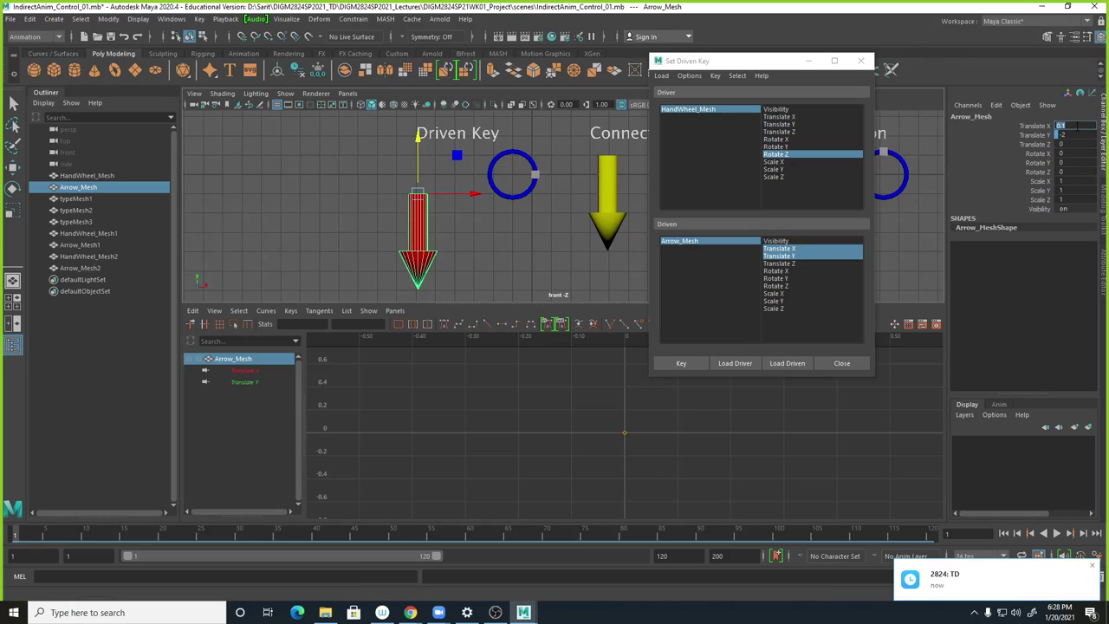
type("-")
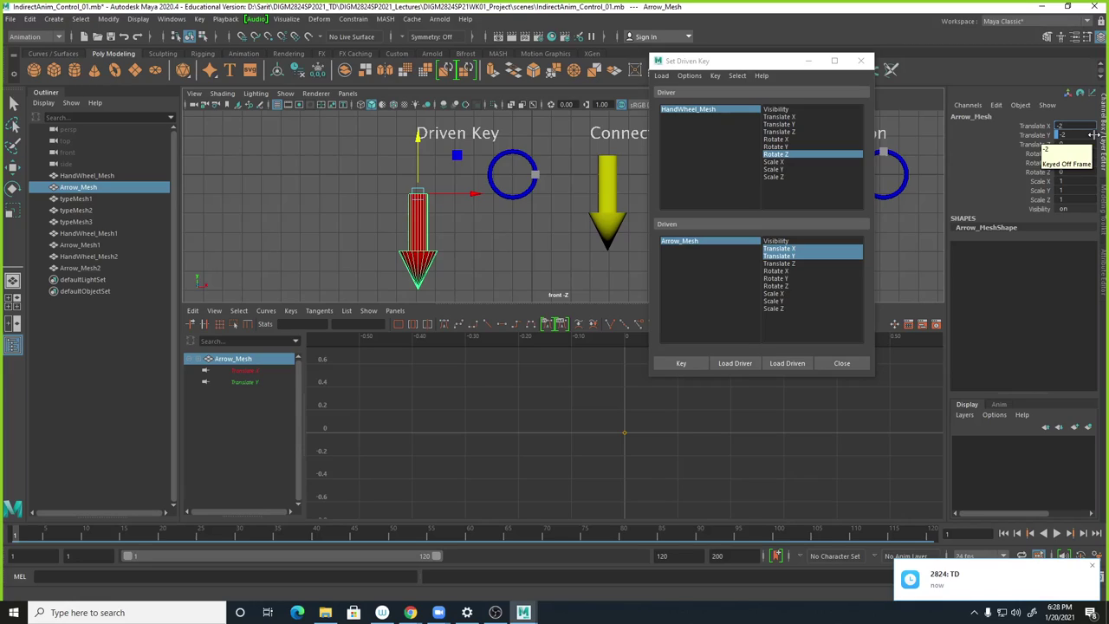
type("2")
key("Return")
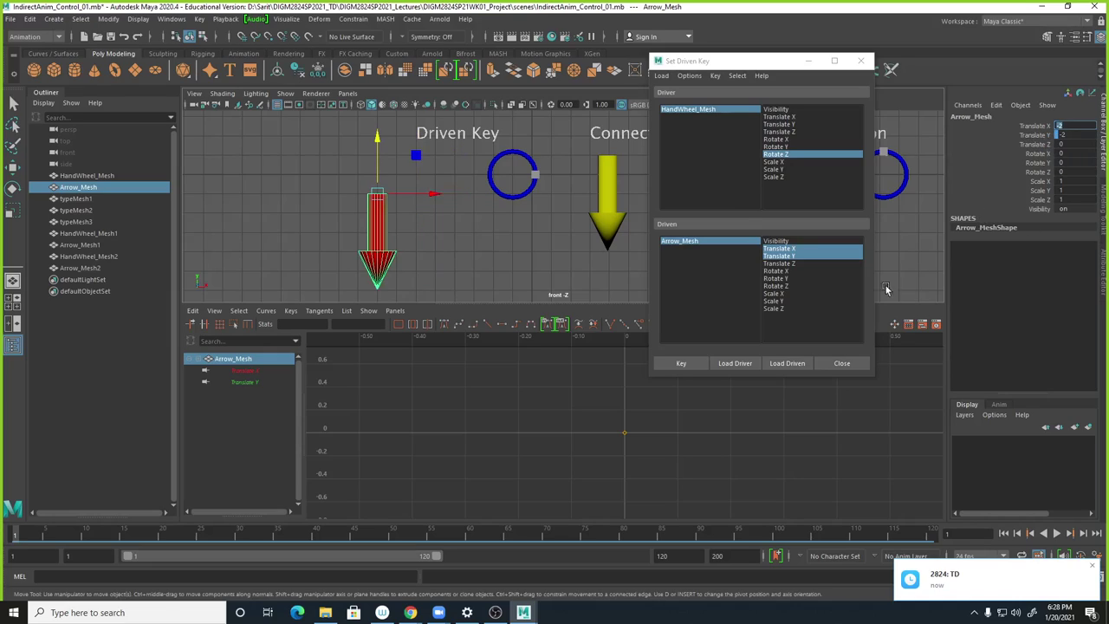
left_click(674, 249)
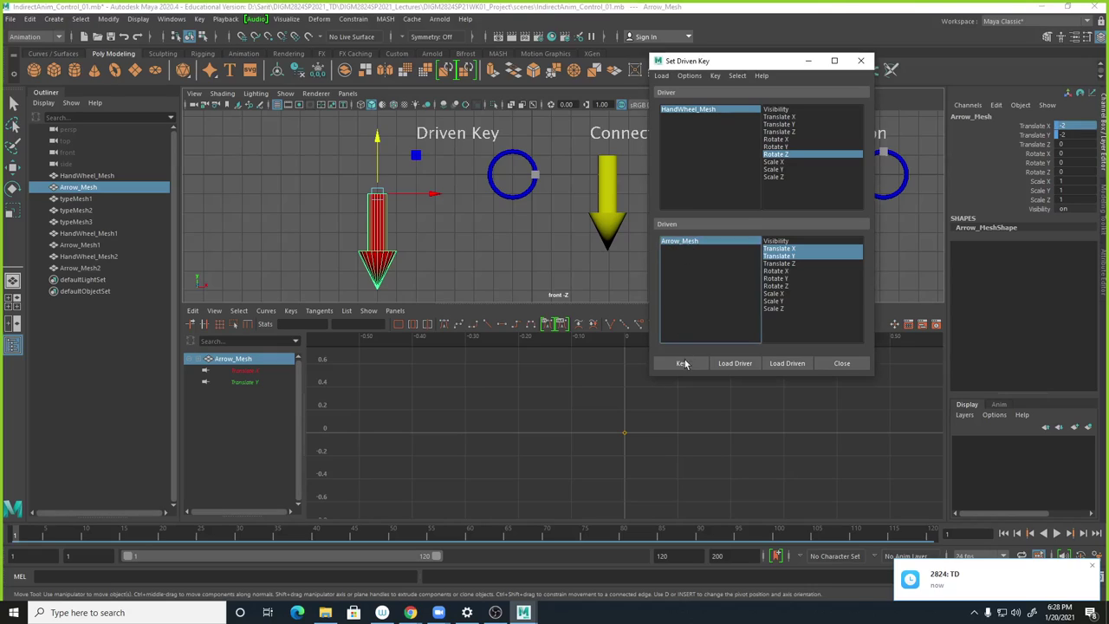
left_click(692, 364)
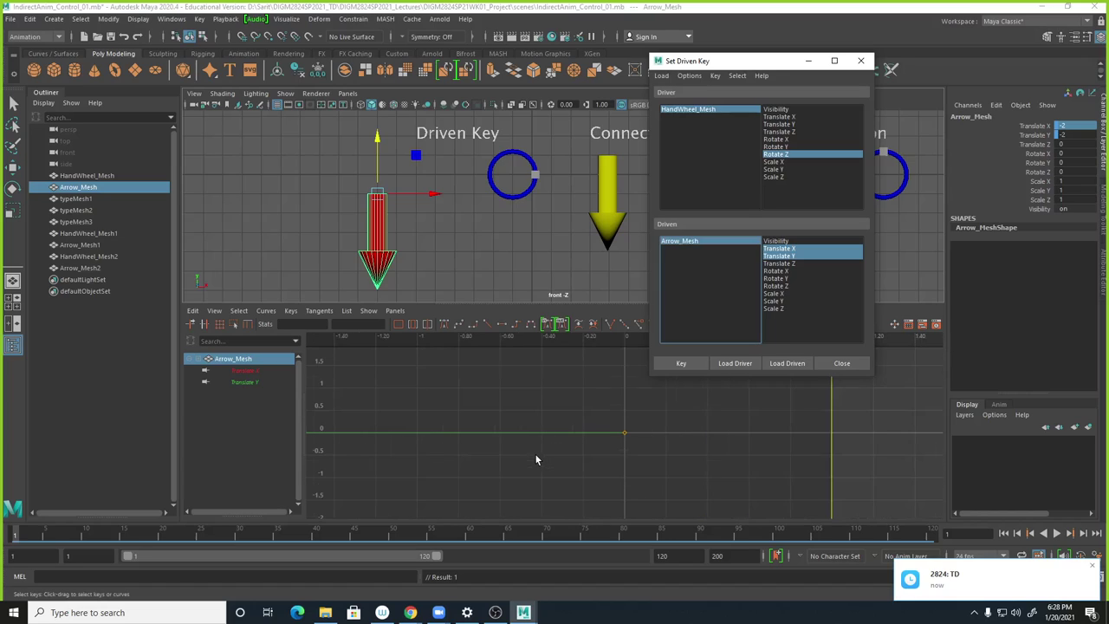
right_click_drag(534, 453, 493, 451, "alt")
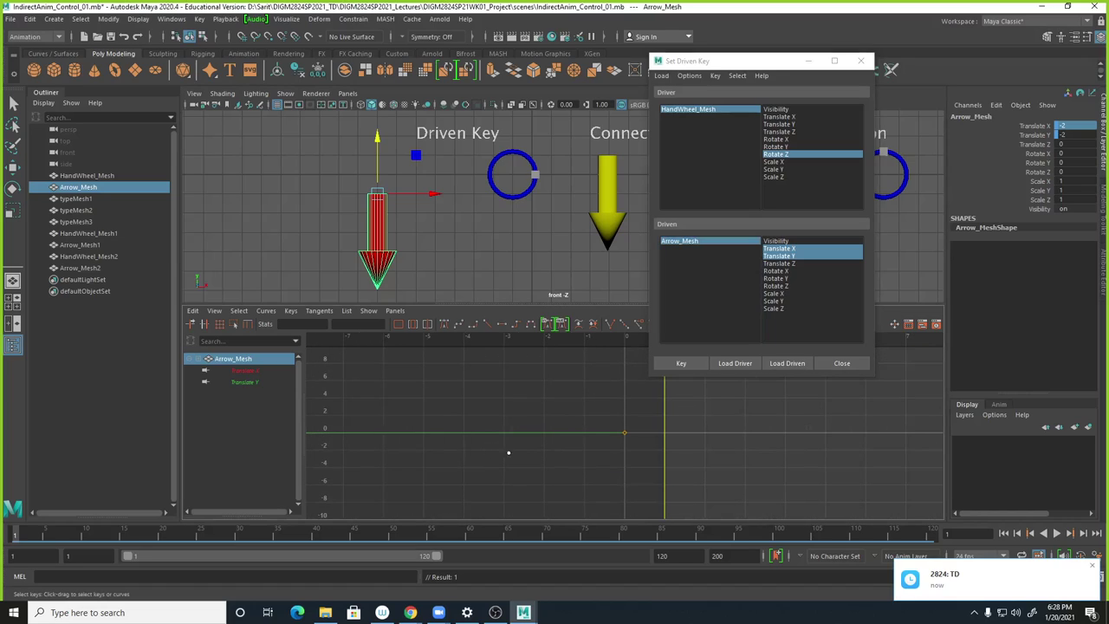
key("f")
right_click_drag(729, 462, 691, 455, "alt")
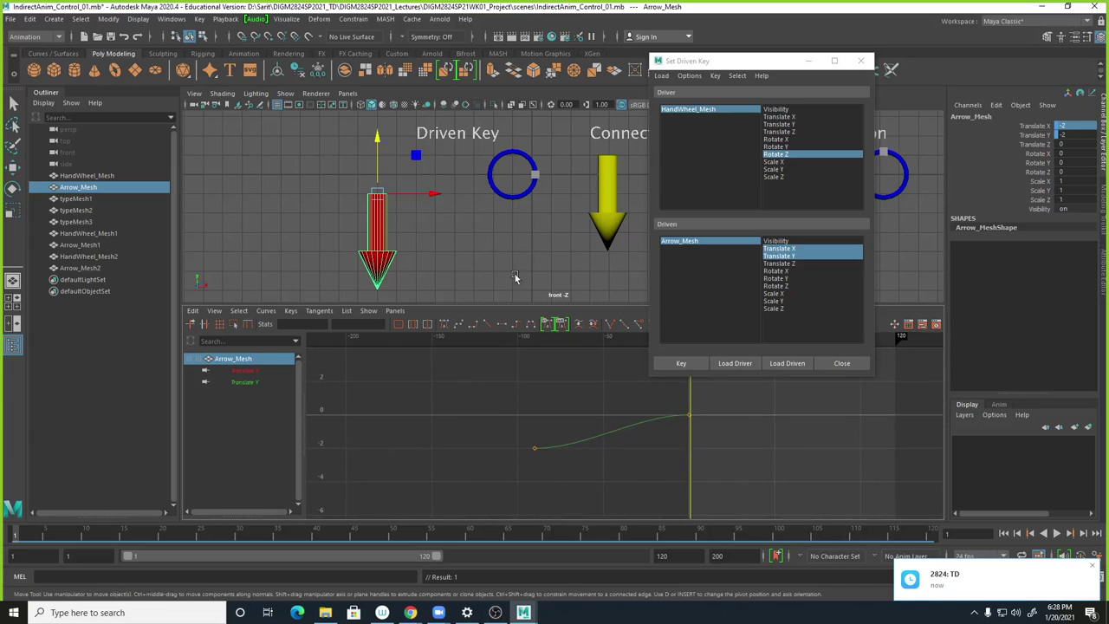
Select the driver hand wheel and set its Rotate Z to -180.
scroll(518, 235, "down", 2)
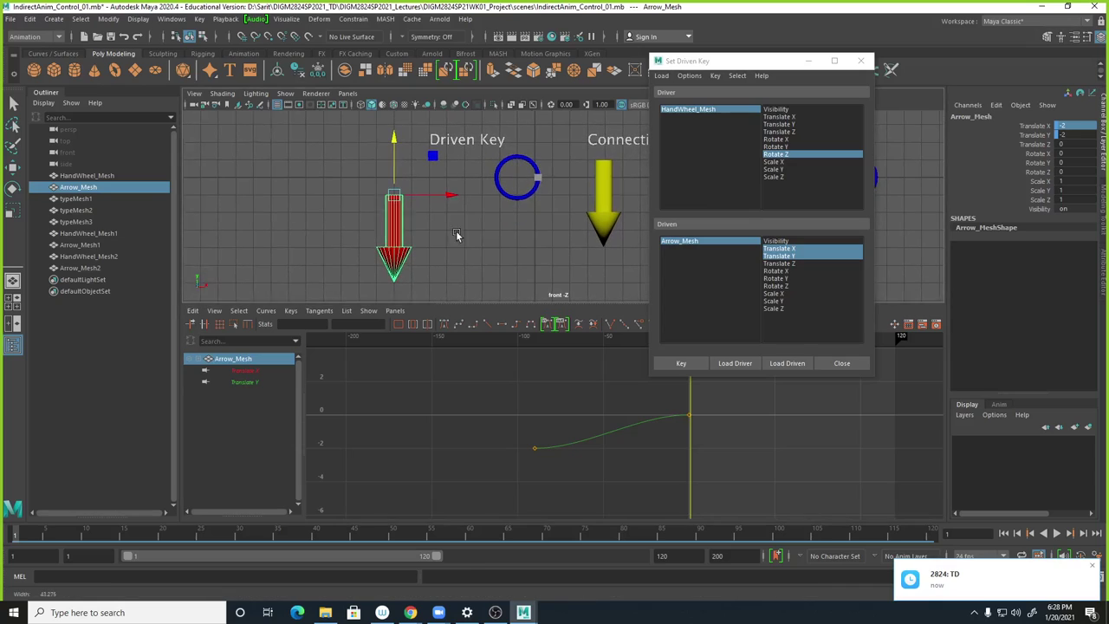
left_click(538, 180)
key("e")
left_click(722, 110)
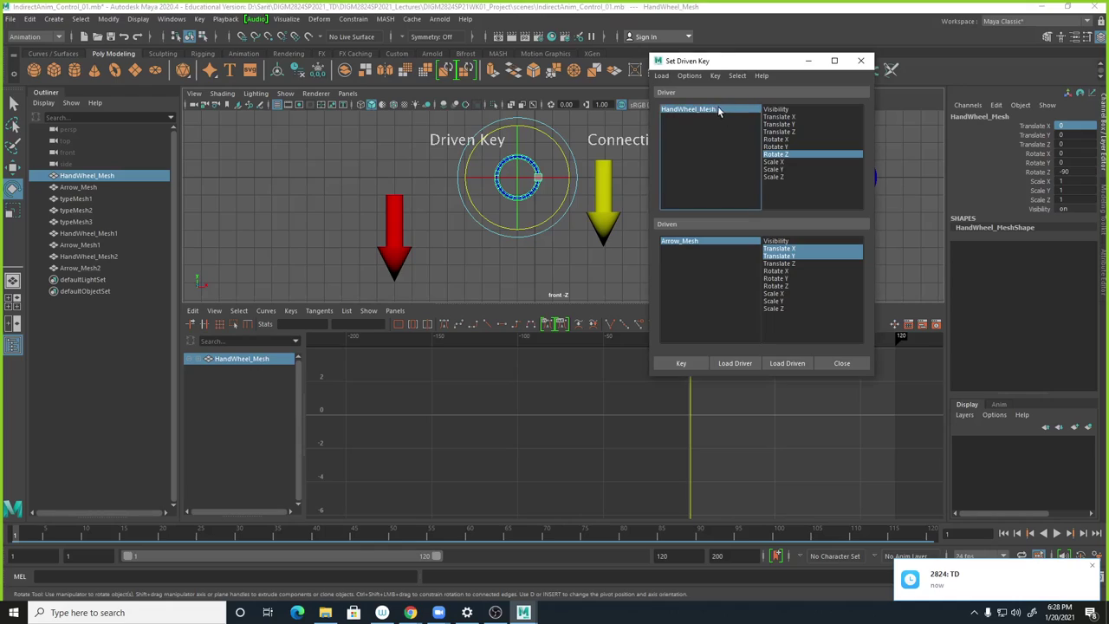
double_click(1062, 171)
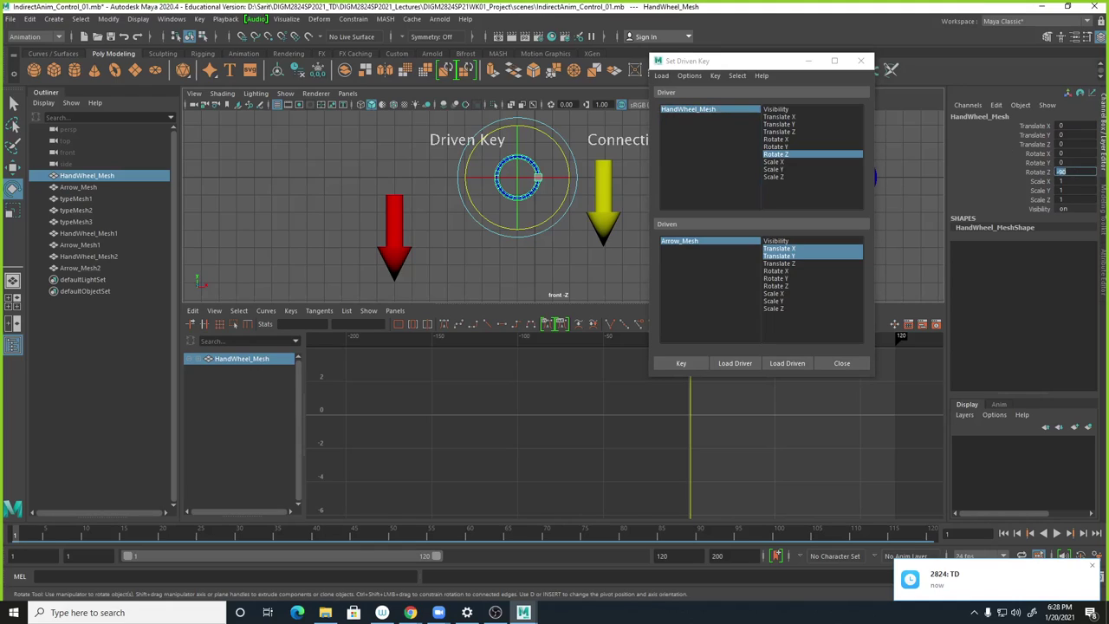
type("-180")
key("Return")
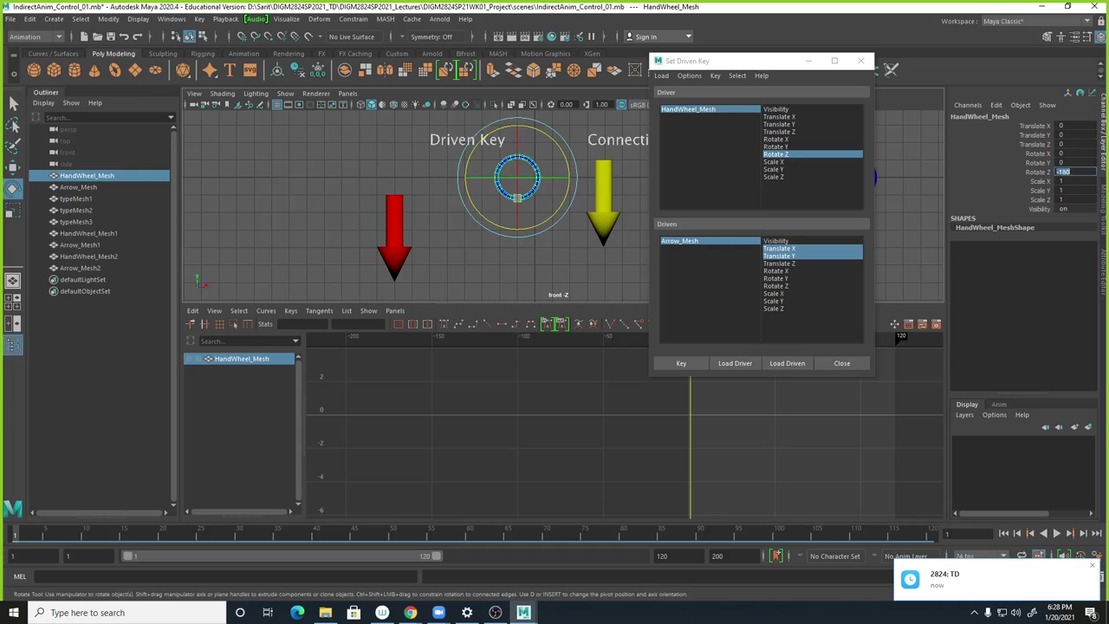
Select the driven red arrow and set its Translate Y to -4 and Translate X to 2.
left_click(728, 241)
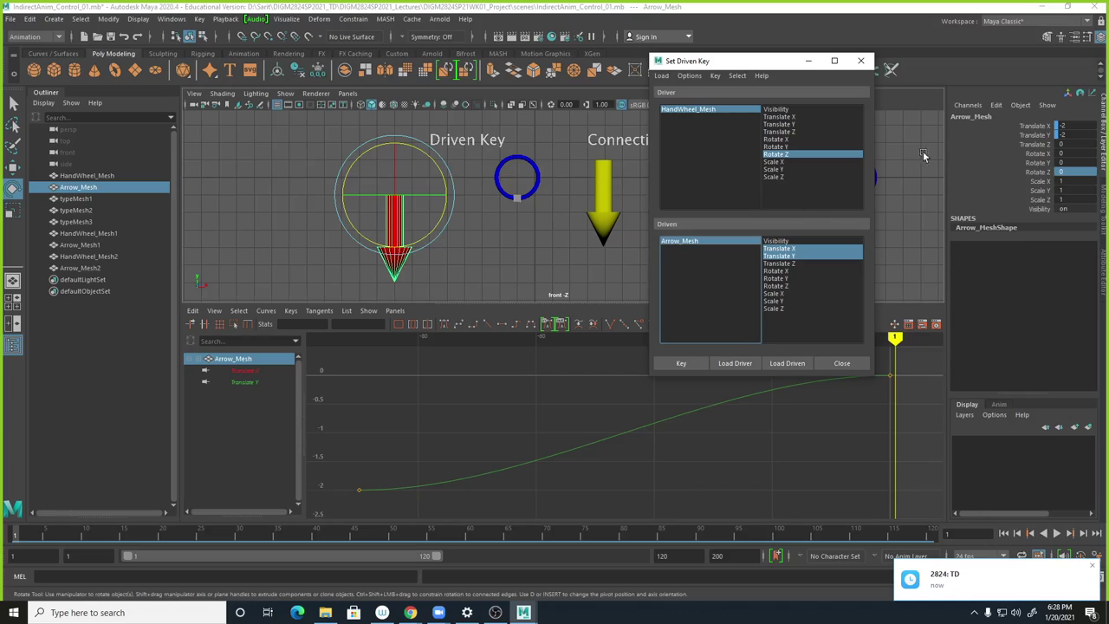
double_click(1071, 134)
type("-2")
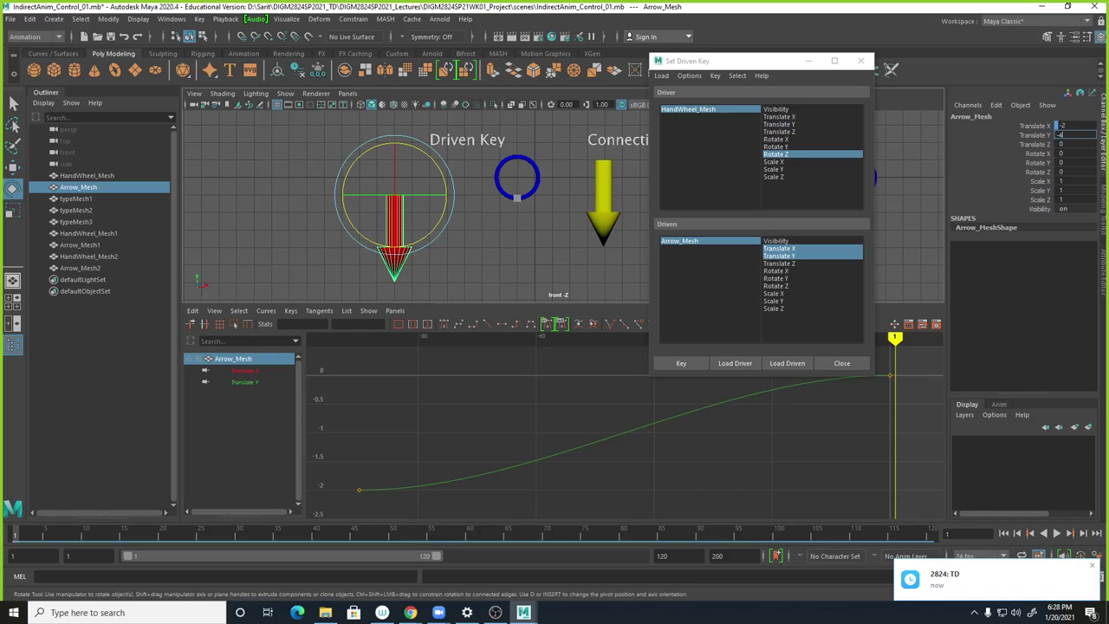
key("Return")
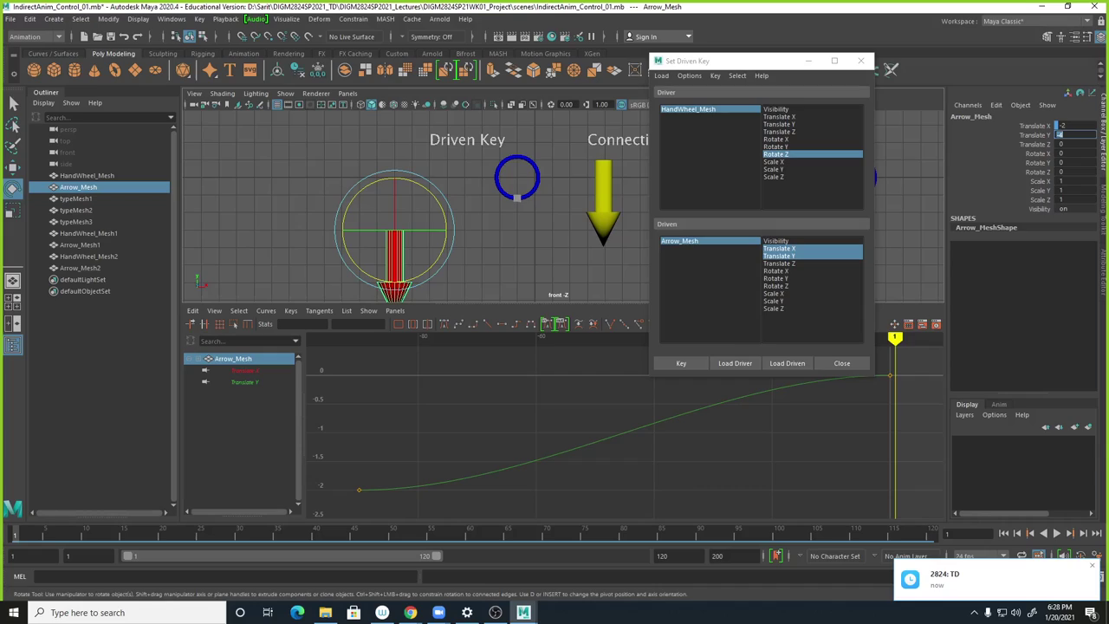
left_click(1061, 126)
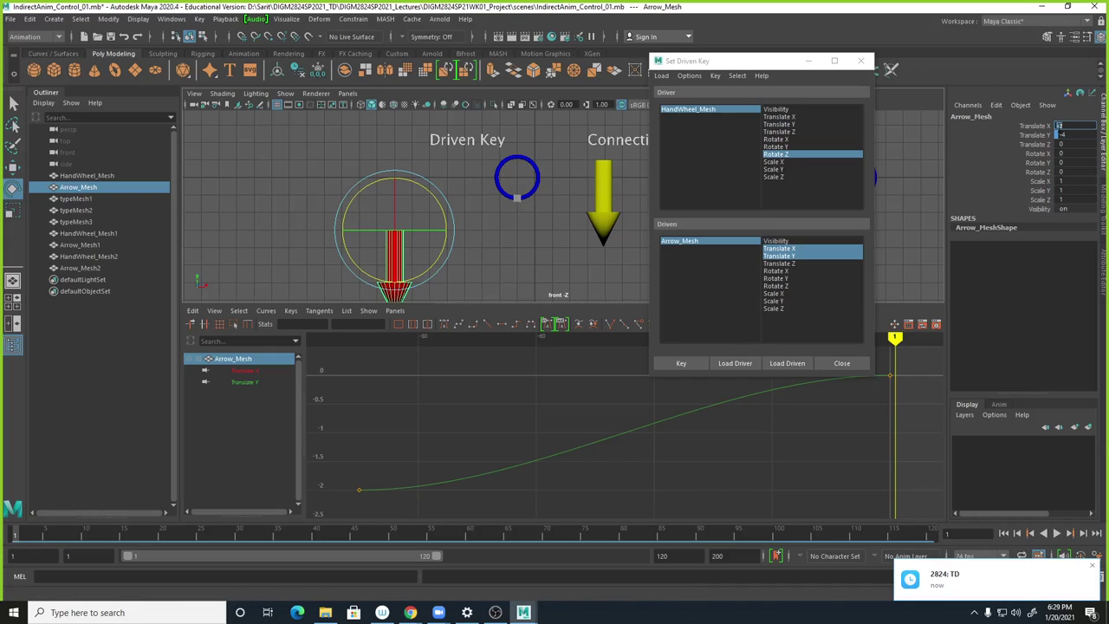
type("-2")
key("Return")
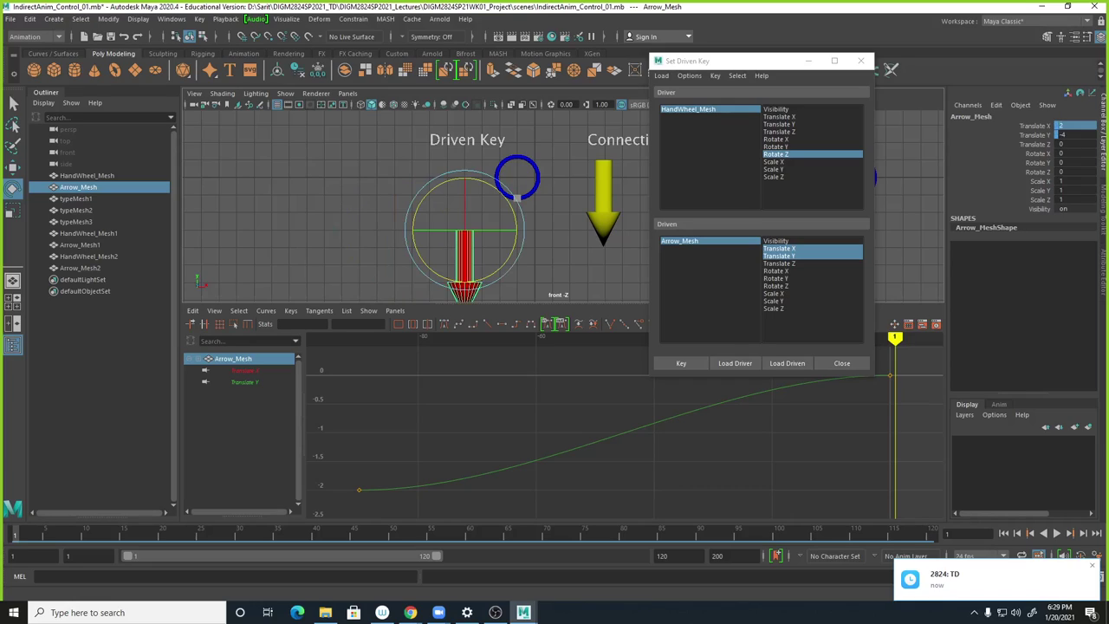
Key the red arrow's translations at this wheel rotation, and make the front view pane taller above the Graph Editor.
left_click(682, 363)
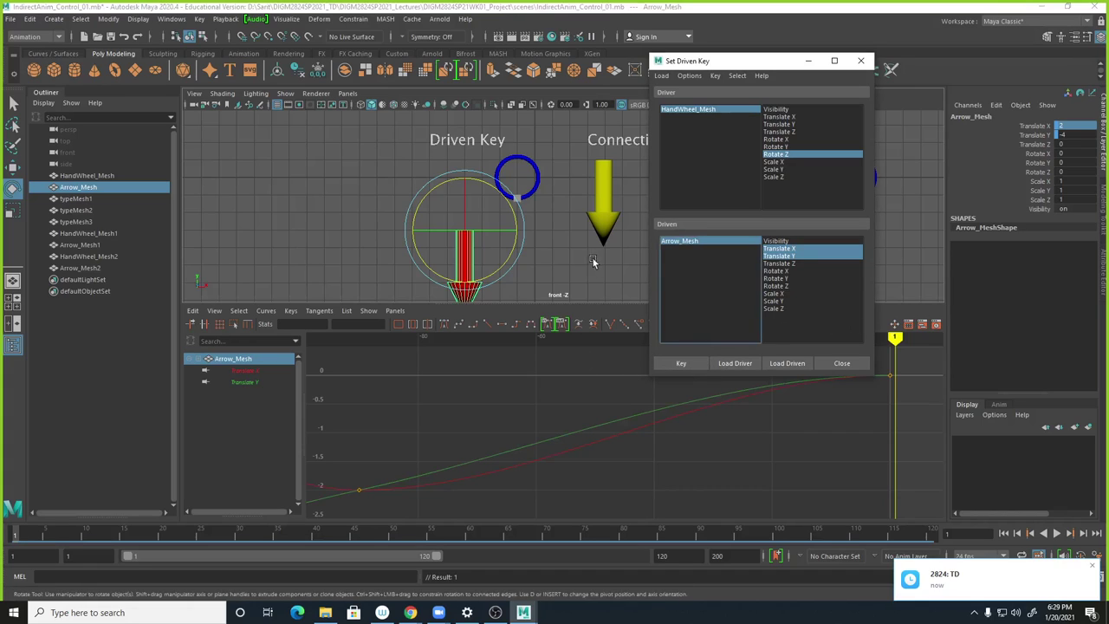
scroll(274, 245, "down", 3)
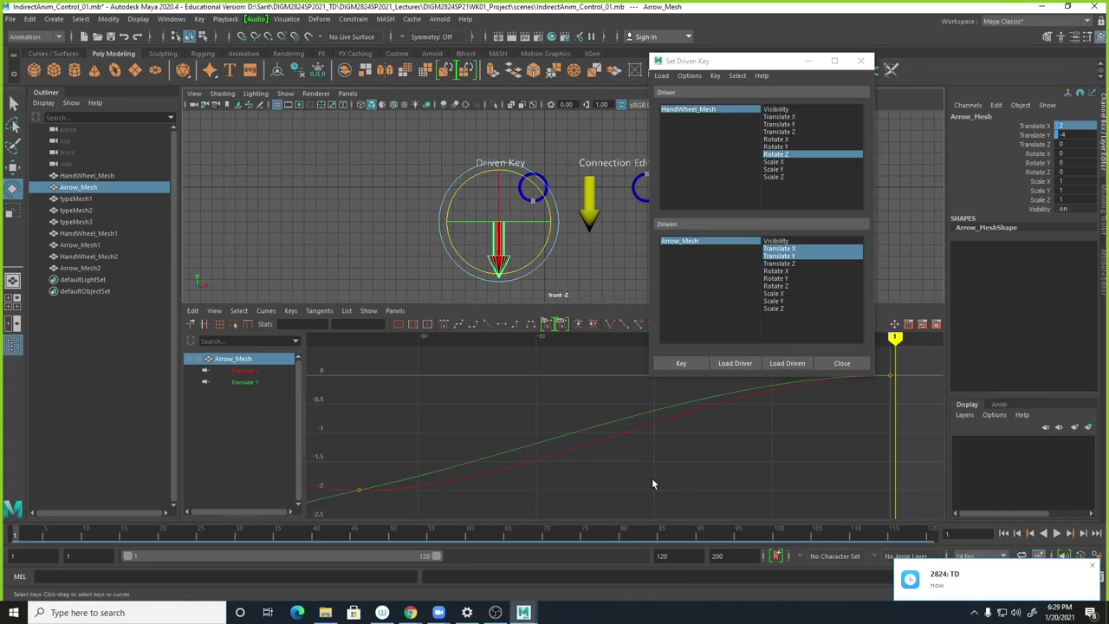
key("f")
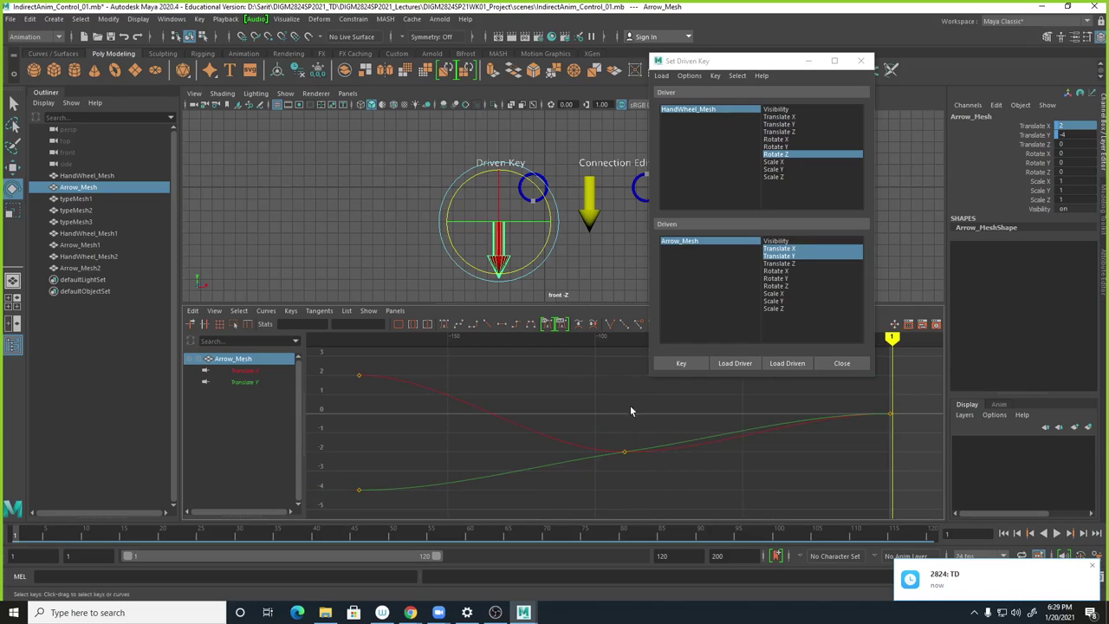
left_click_drag(600, 304, 607, 365)
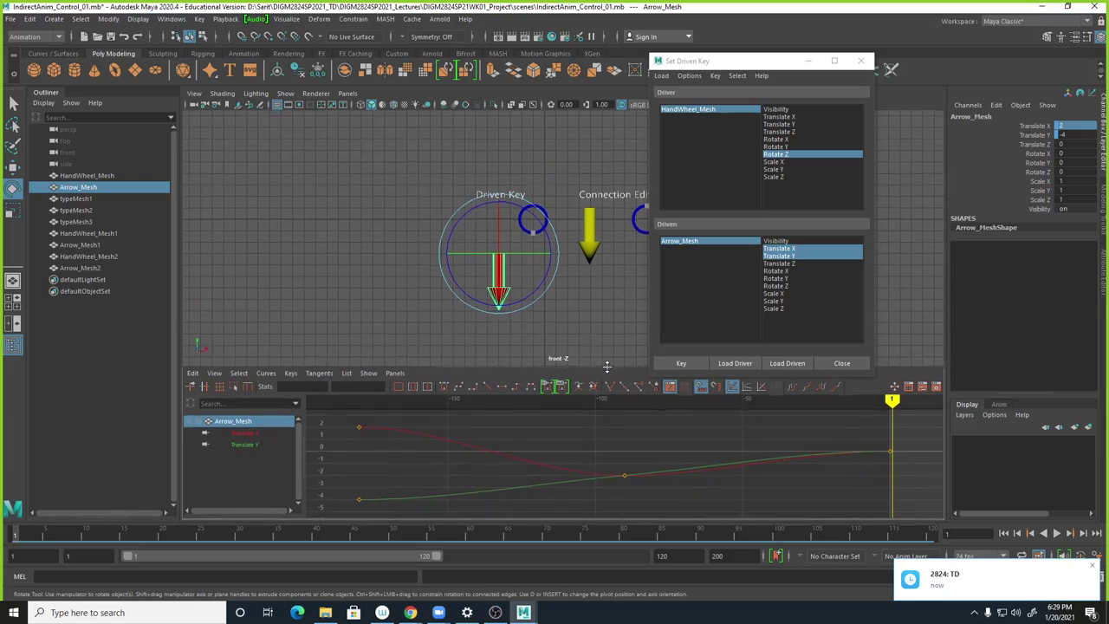
middle_click_drag(589, 318, 550, 306, "alt")
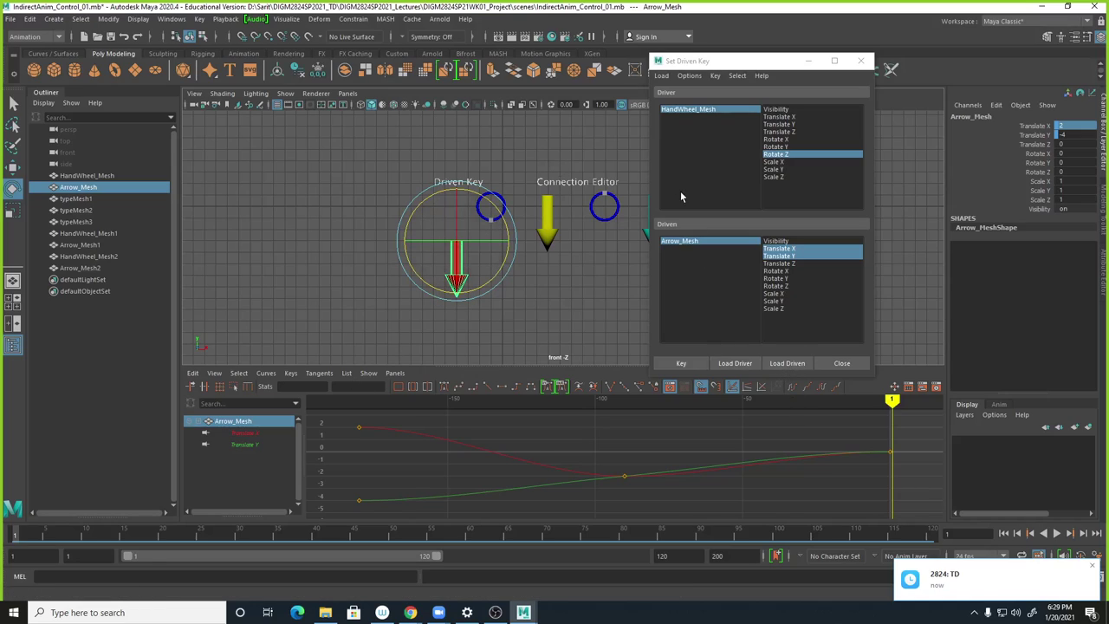
Select the driver hand wheel and open its Rotate Z value for editing.
left_click(699, 109)
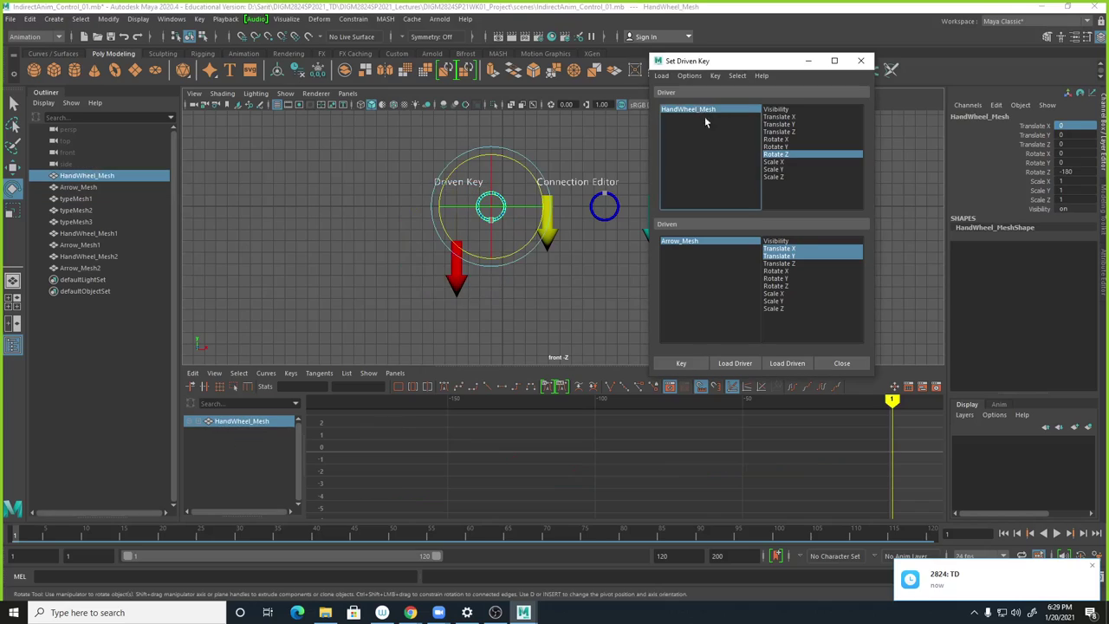
left_click(1079, 172)
left_click(1082, 171)
type("180")
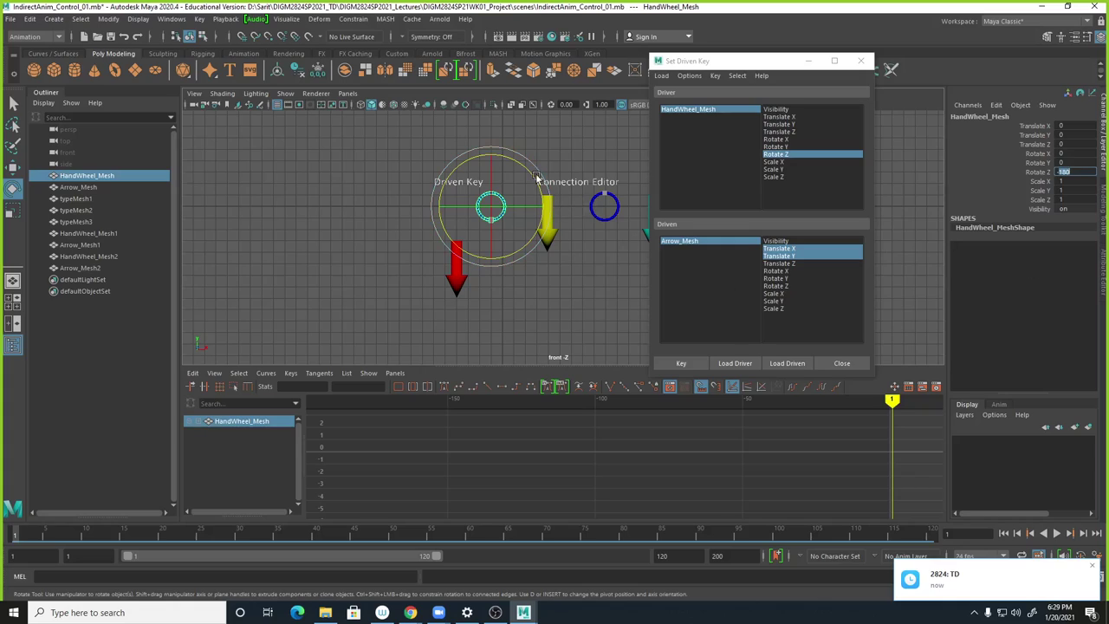
Try rotating the hand wheel freehand about its Z axis, and undo the rotation.
mouse_move(539, 179)
left_mouse_down()
mouse_move(544, 210)
mouse_move(535, 185)
left_mouse_up()
key("ctrl+d")
key("ctrl+z")
key("ctrl+z")
key("ctrl+z")
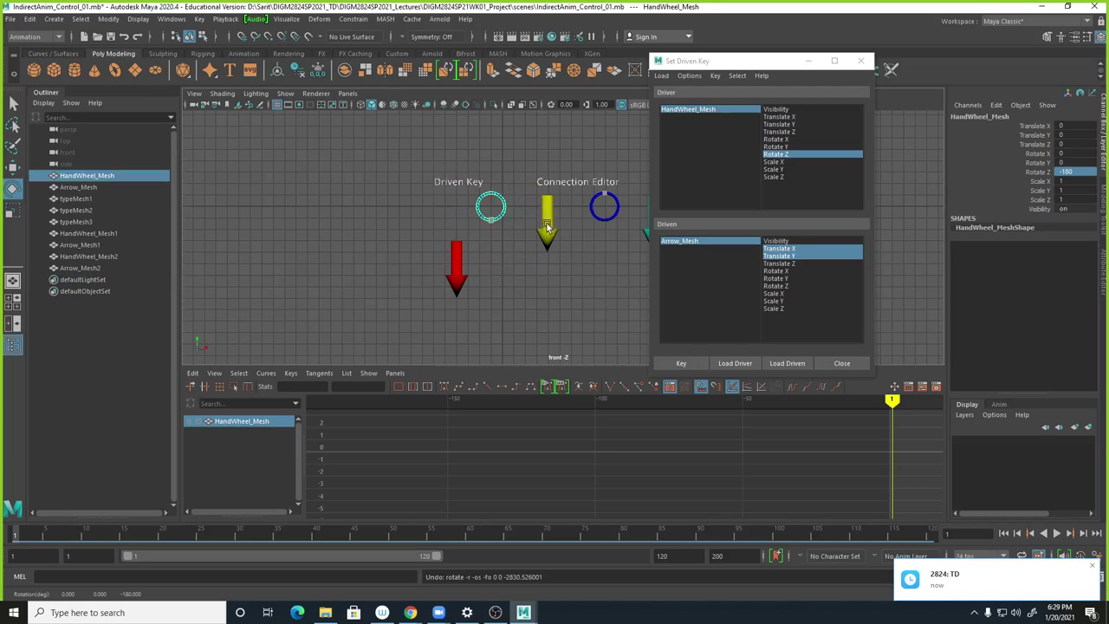
key("ctrl+z")
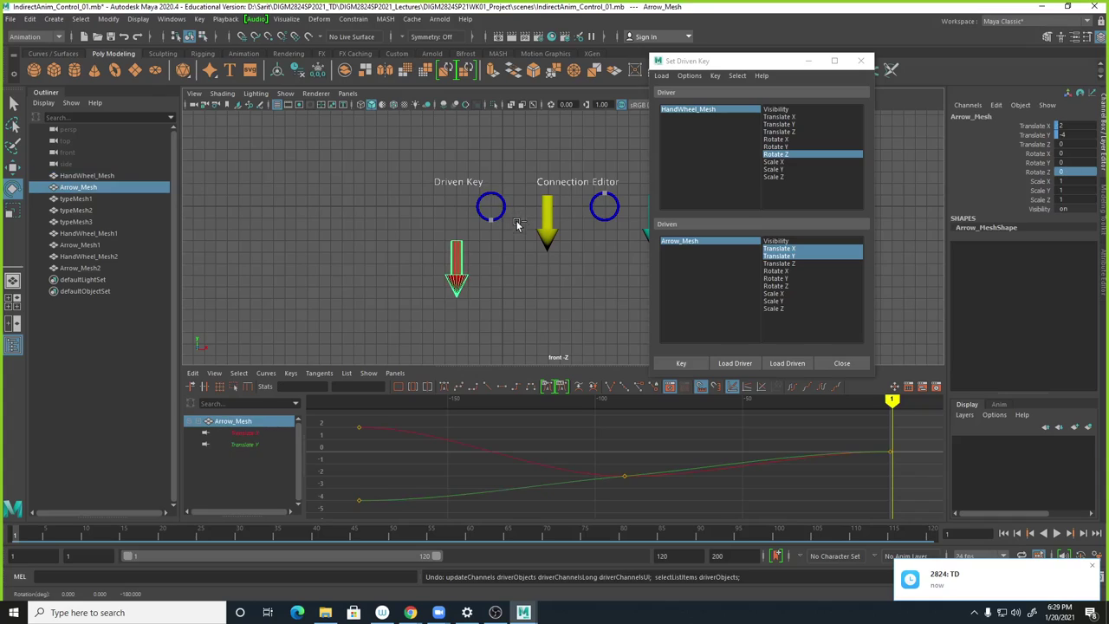
Rotate the driver hand wheel about its Z axis and set its Rotate Z to exactly -270.
key("shift+z")
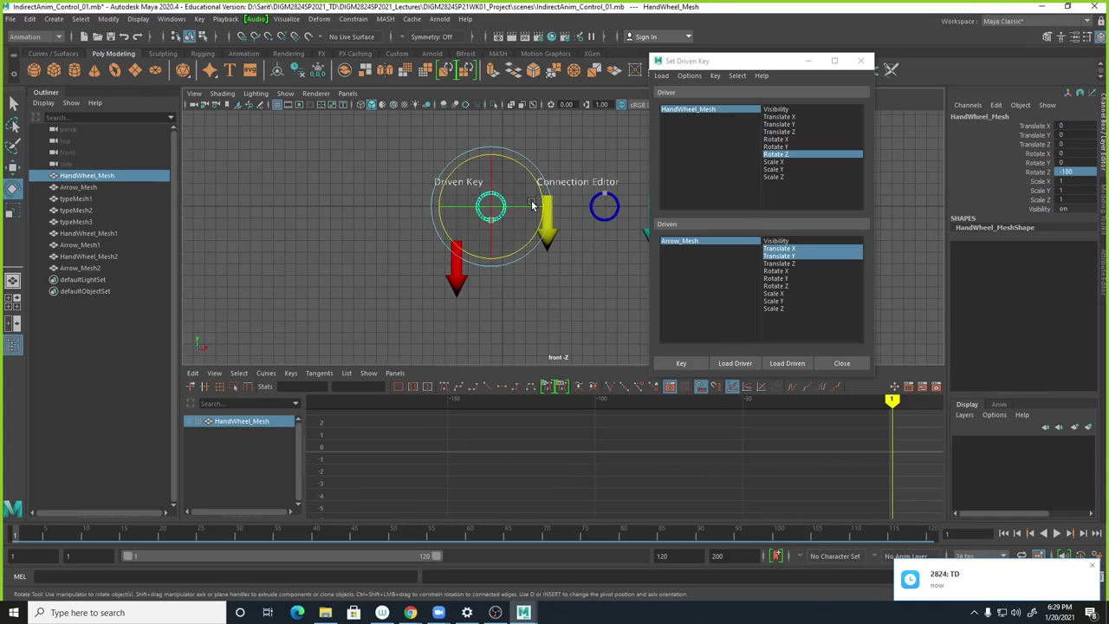
left_click_drag(533, 180, 542, 198)
left_click_drag(542, 225, 532, 263)
double_click(1072, 172)
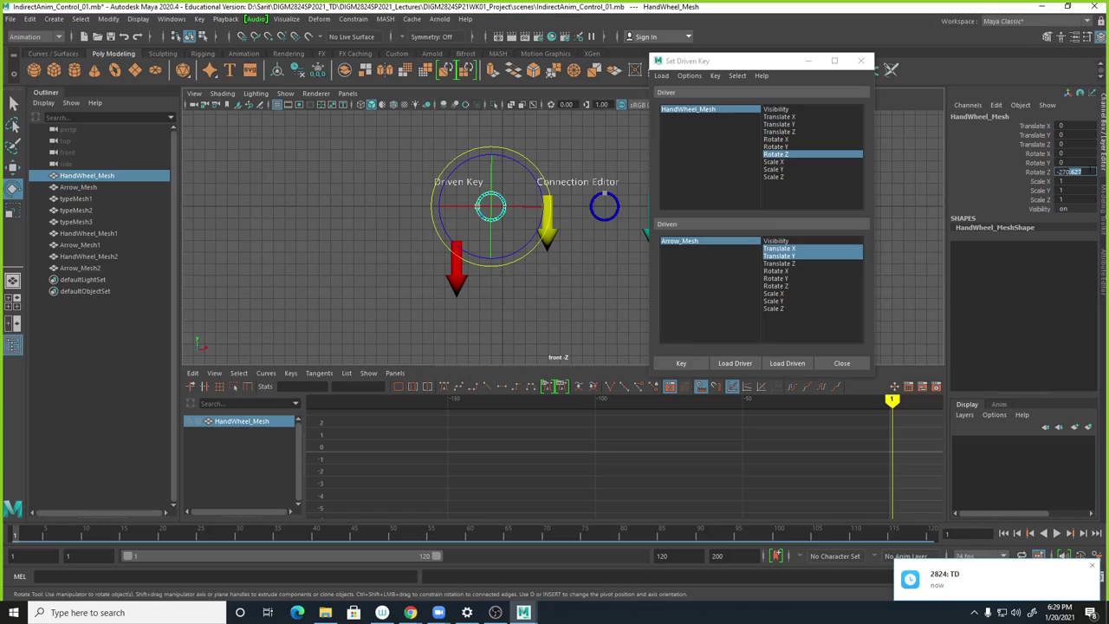
key("BackSpace")
key("Return")
Set the driven red arrow's Translate Y to -6 and Translate X to -2, and key them against the wheel rotation.
left_click(688, 242)
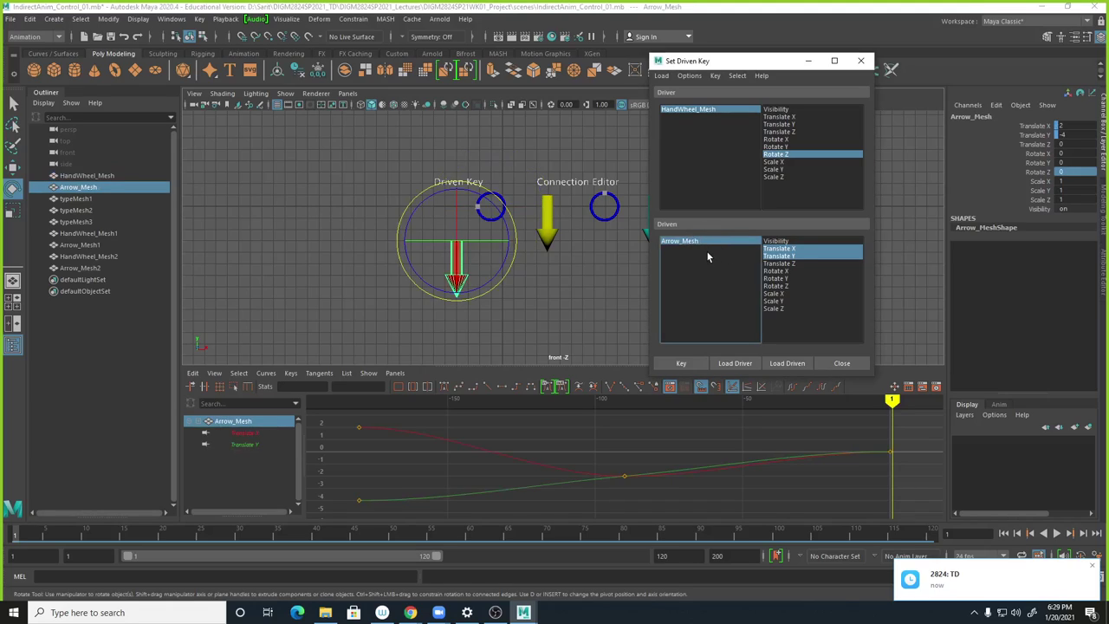
left_click(1081, 136)
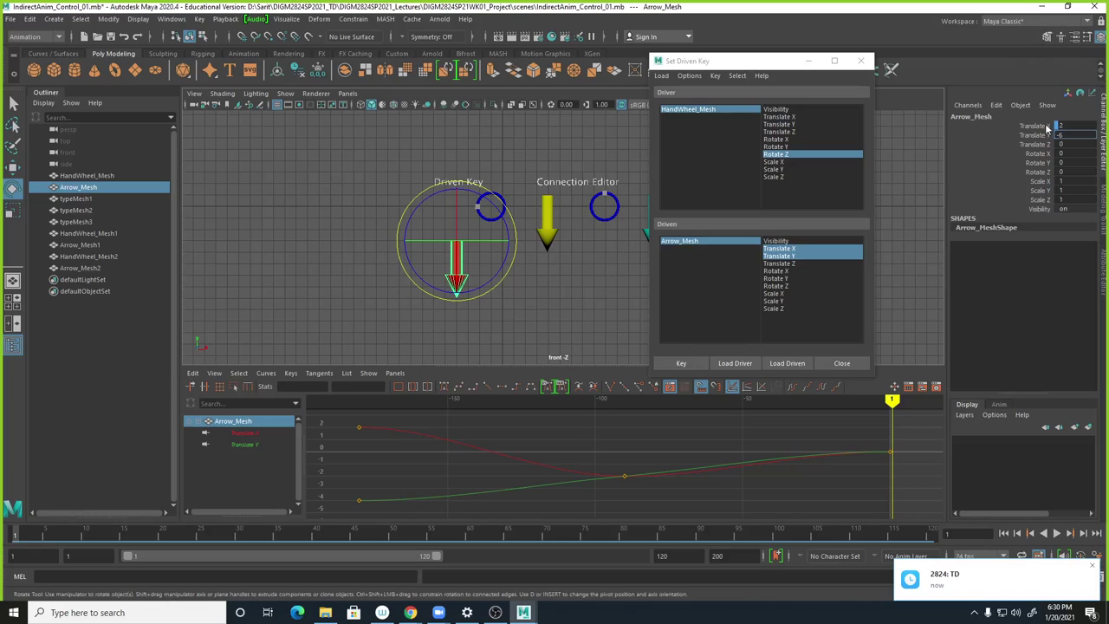
left_click_drag(1059, 126, 1067, 130, "ctrl")
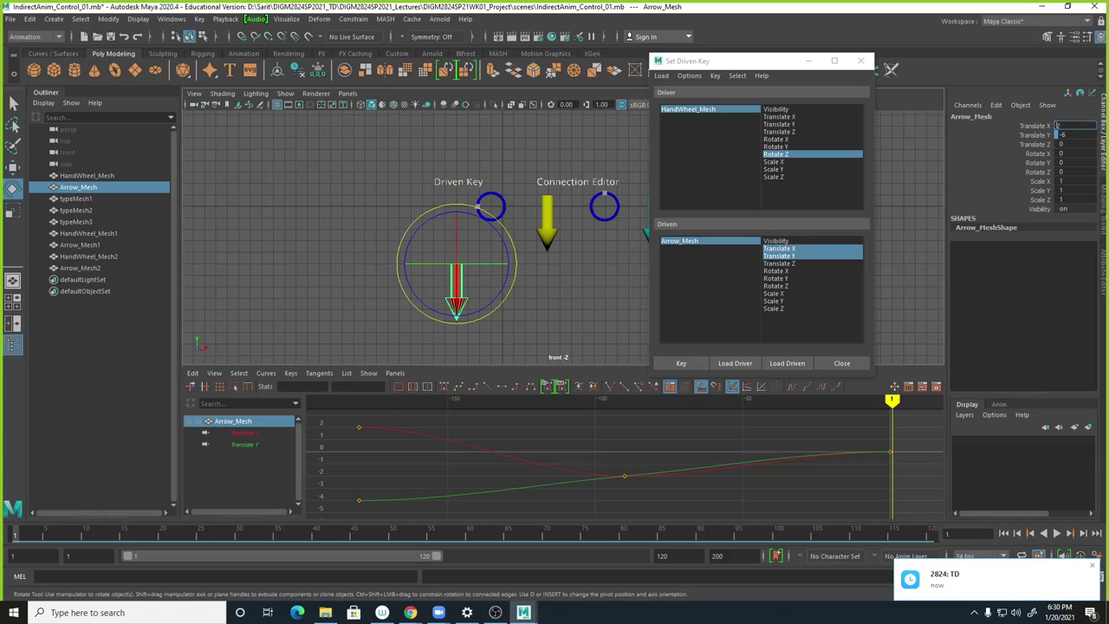
left_click_drag(1058, 126, 1057, 126, "ctrl")
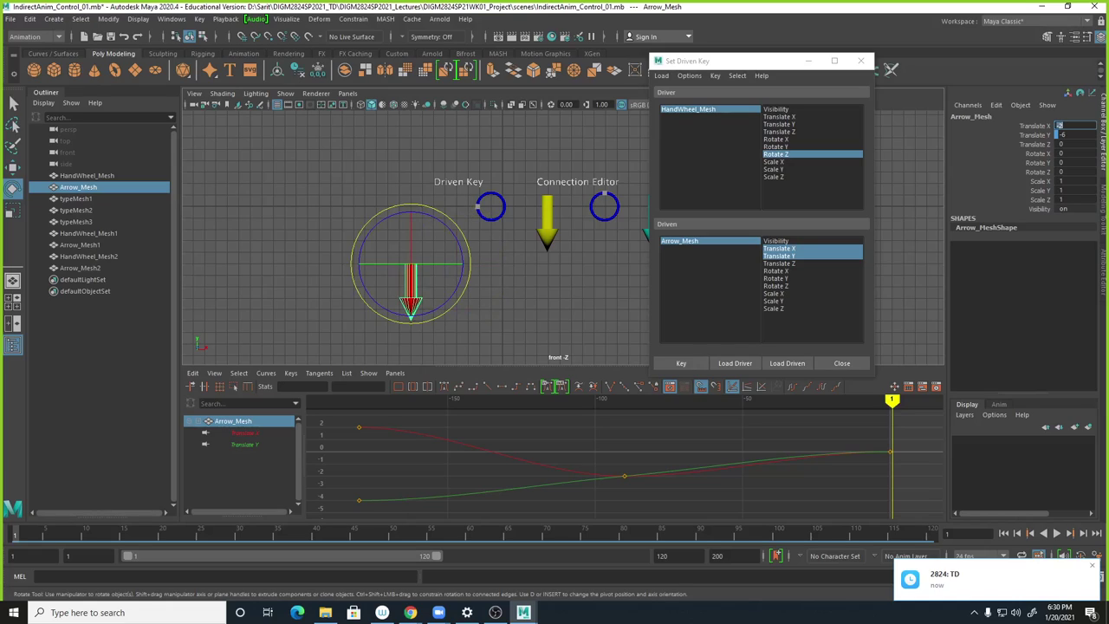
left_click(674, 362)
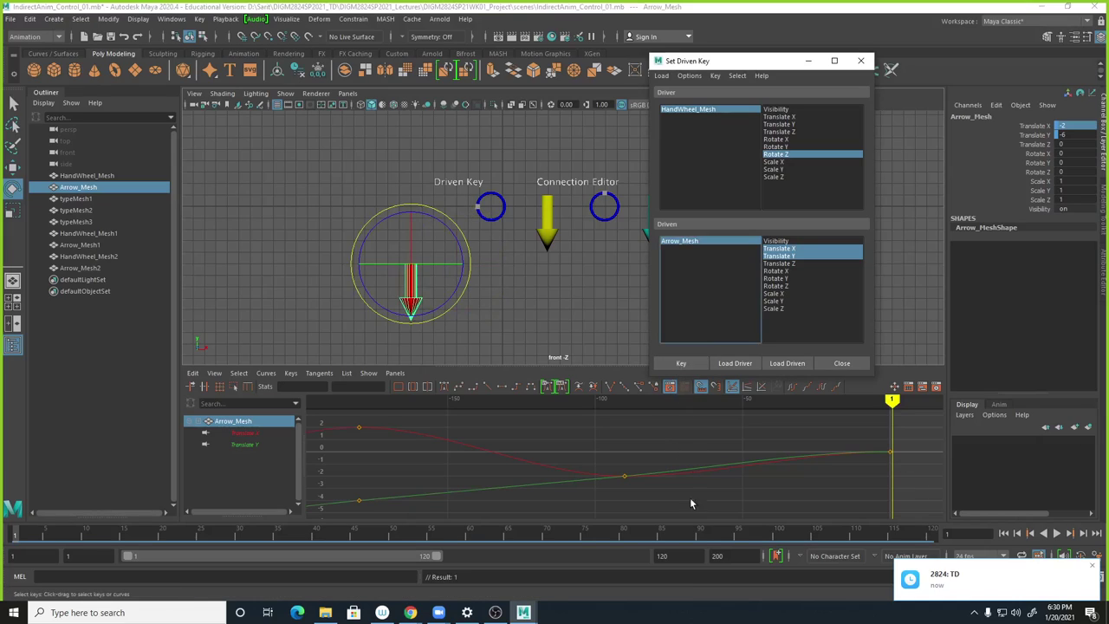
left_click(742, 459)
key("a")
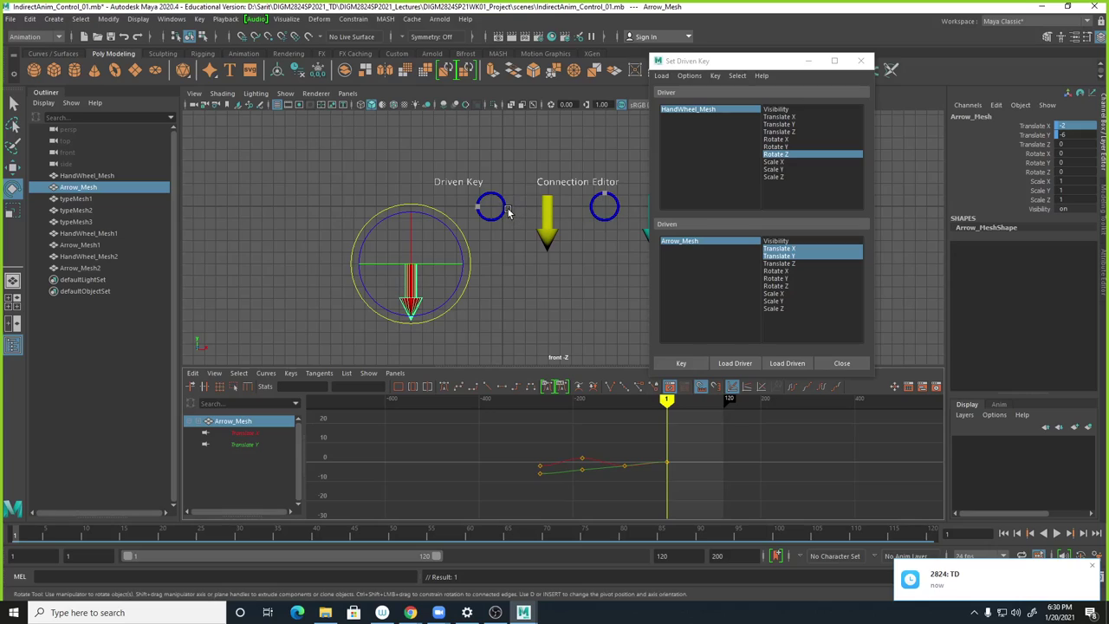
Select the driver hand wheel and set its Rotate Z to -360.
left_click(719, 112)
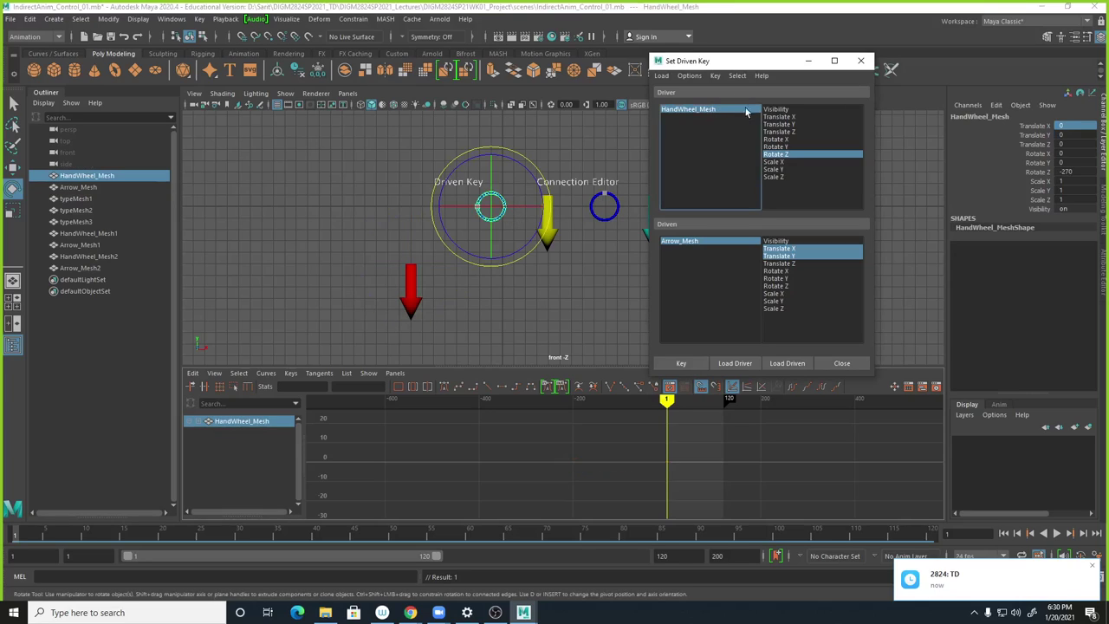
double_click(1066, 171)
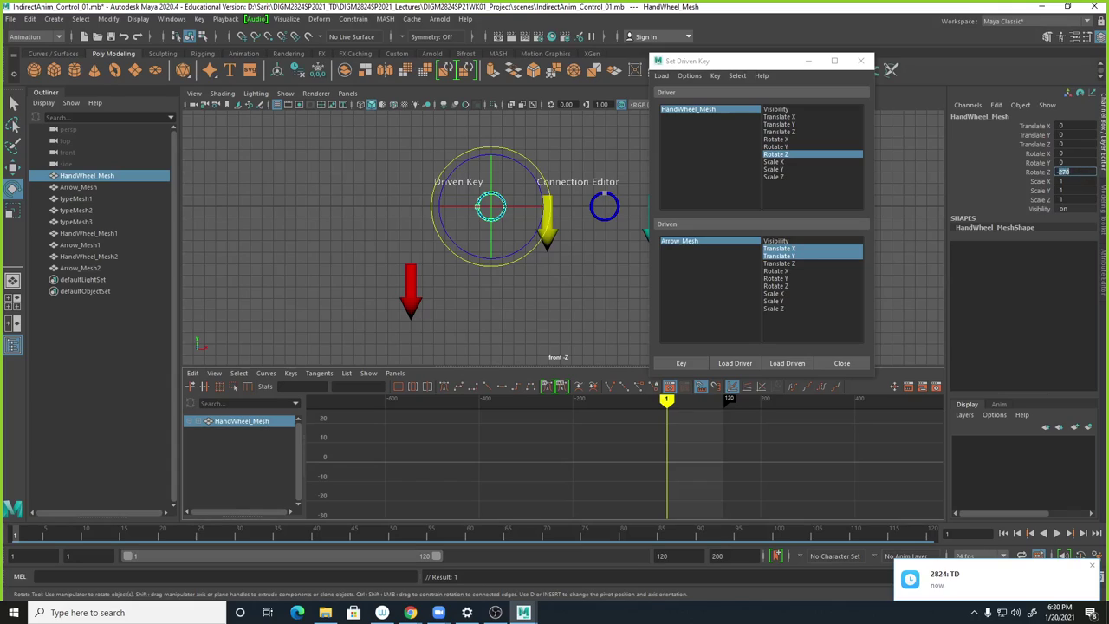
type("-360")
key("Return")
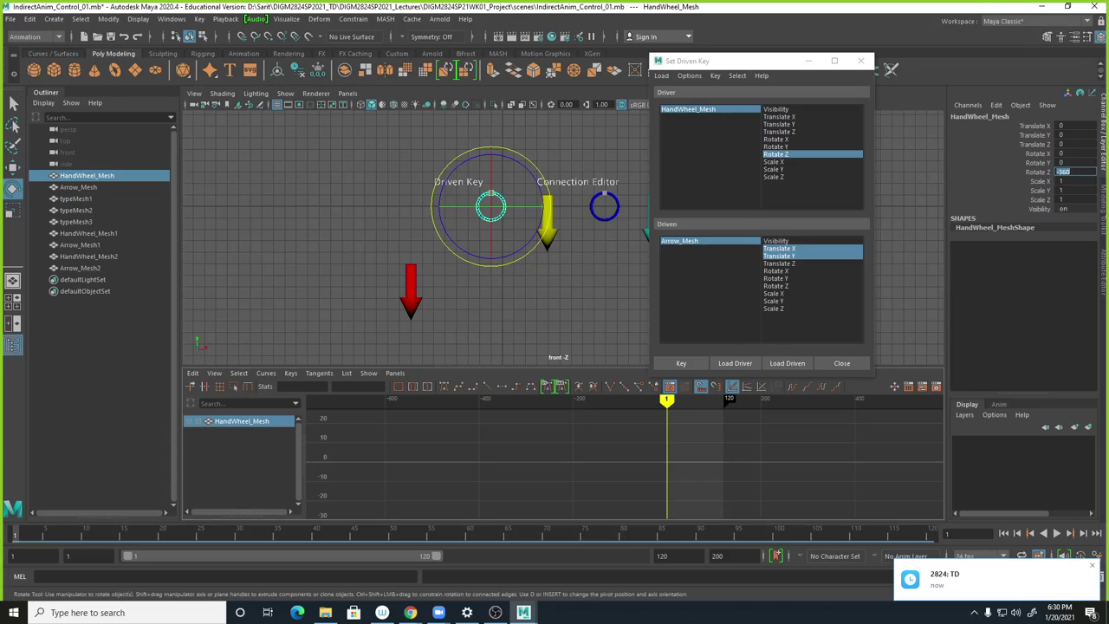
Set the driven red arrow's Translate Y to -8 and Translate X to 2, and key them against the wheel rotation.
left_click(684, 242)
left_click(1072, 136)
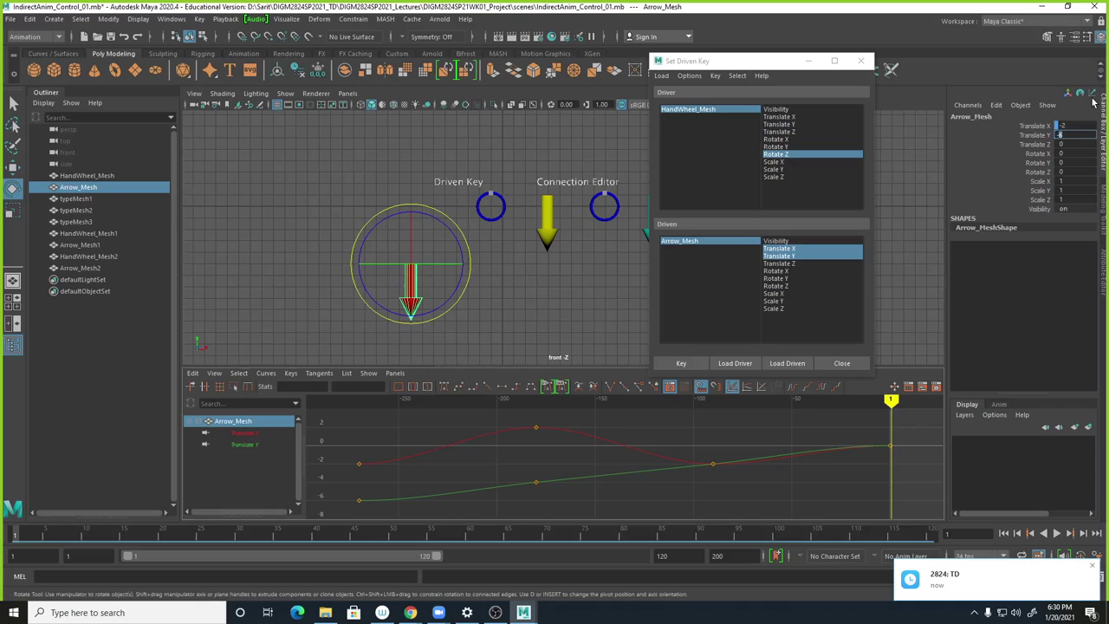
key("Return")
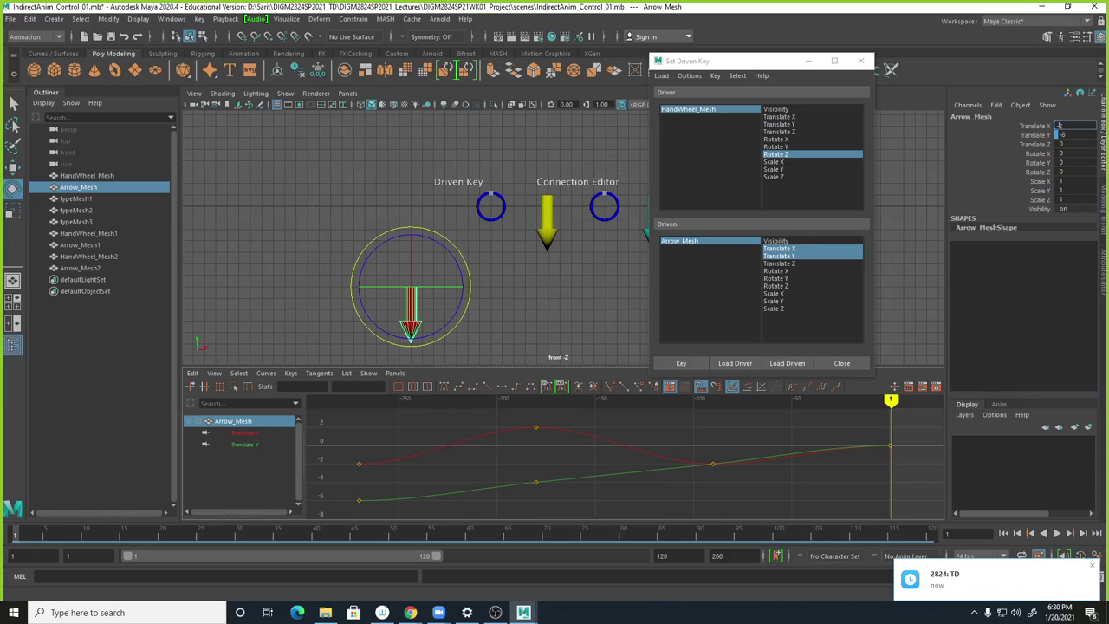
key("Return")
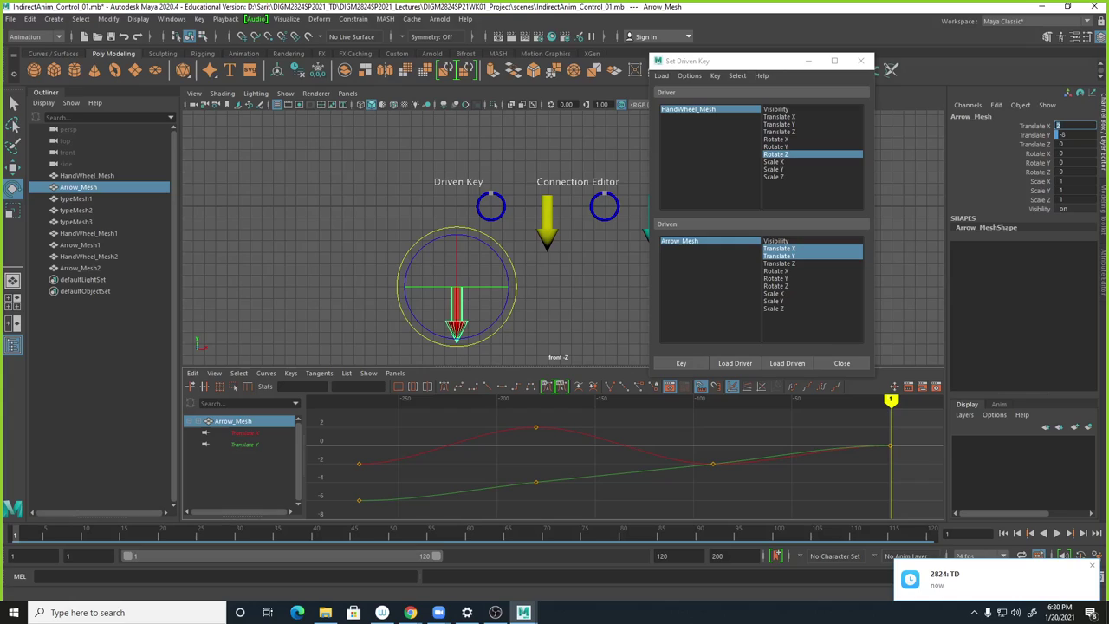
left_click(681, 363)
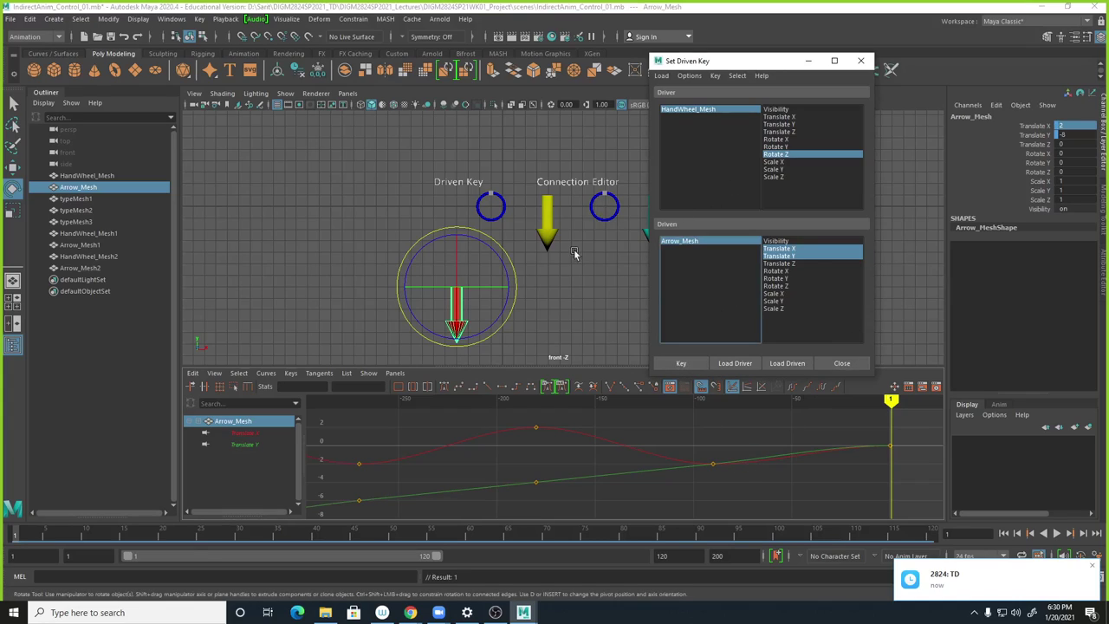
Test the driven motion by rotating the hand wheel freehand about Z, and reset its Rotate Z to 0.
left_click(507, 210)
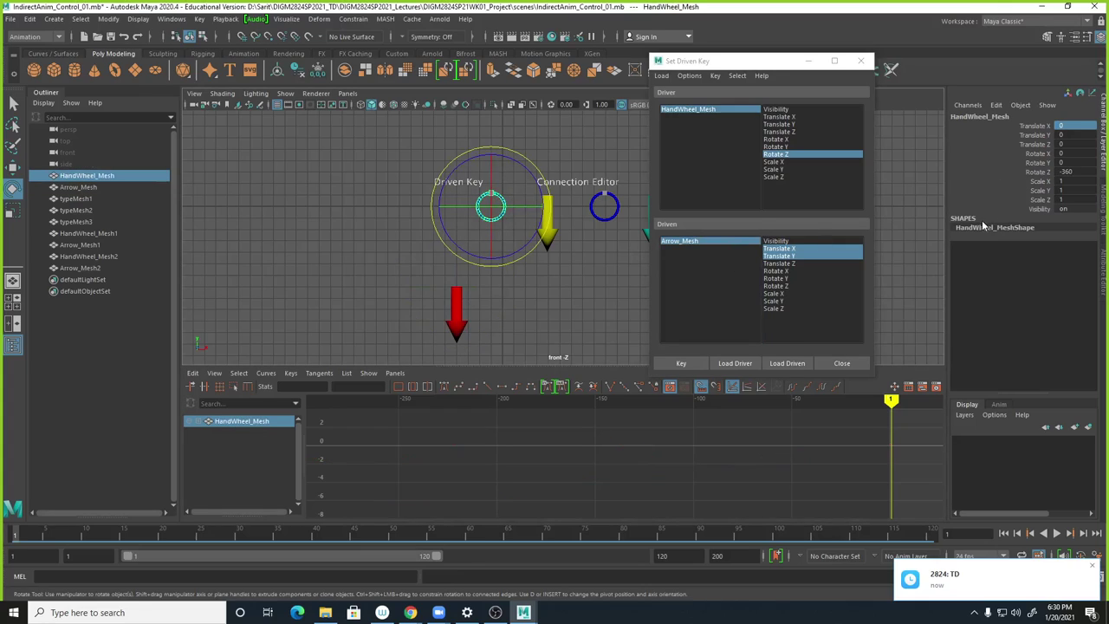
left_click(1040, 172)
middle_click_drag(594, 168, 508, 194)
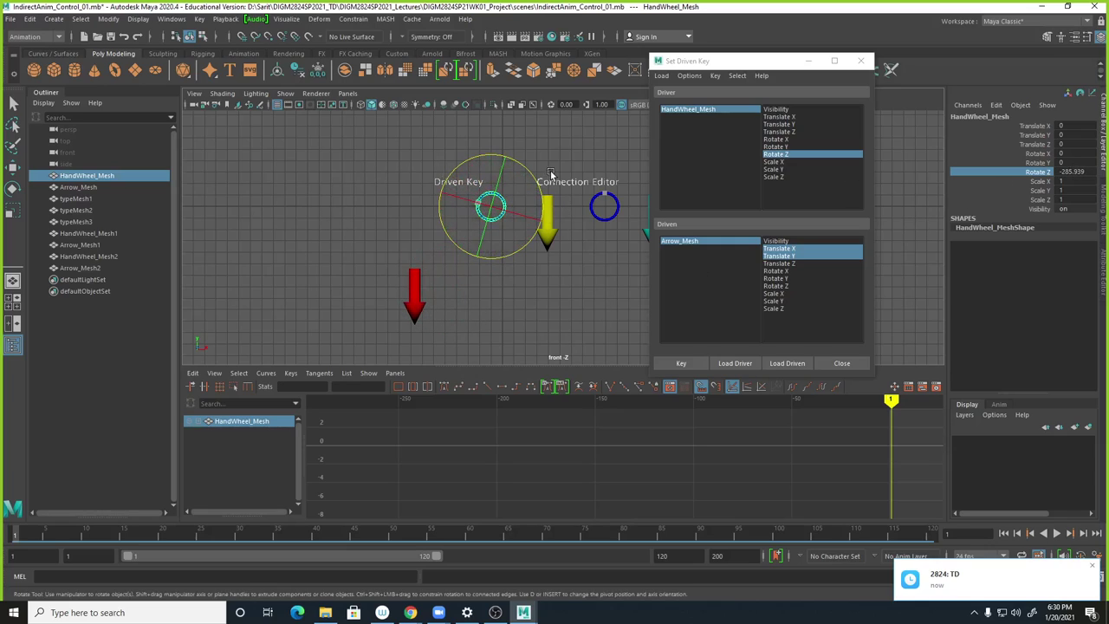
left_click_drag(548, 175, 381, 191)
double_click(1069, 172)
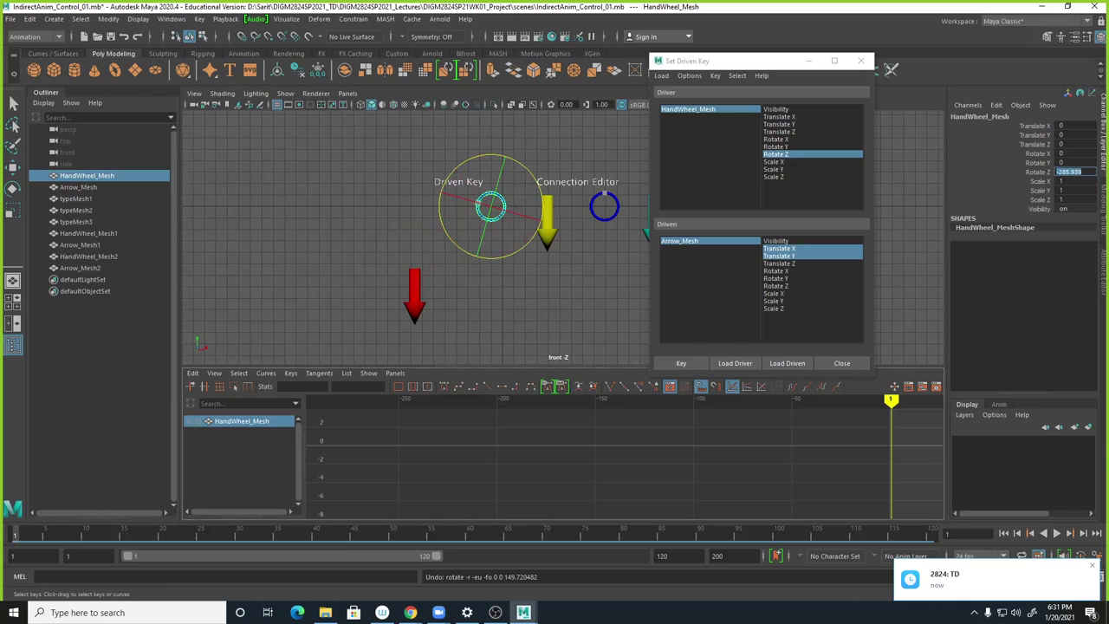
type("0")
key("Return")
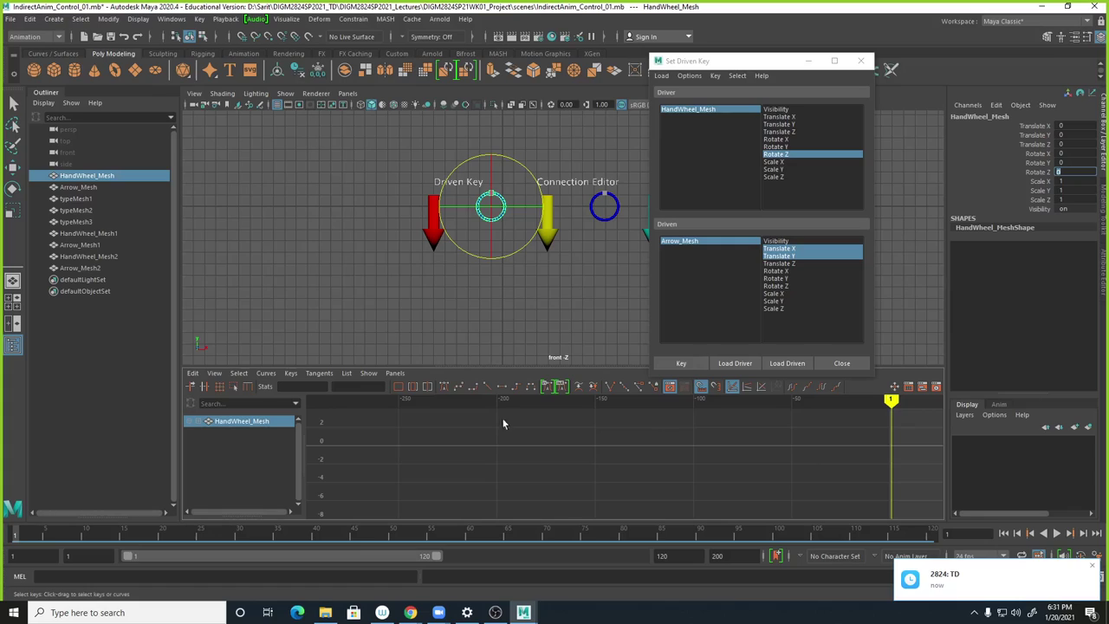
Select the red arrow and frame its driven translation curves in the Graph Editor.
left_click(436, 307)
left_click(433, 232)
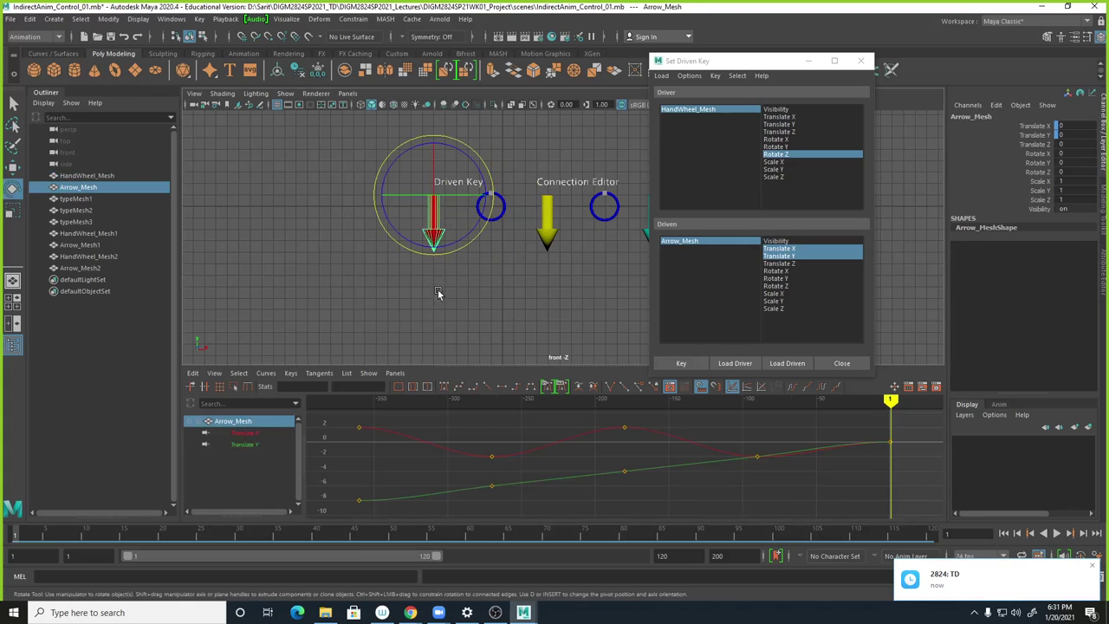
left_click(464, 281)
left_click(492, 217)
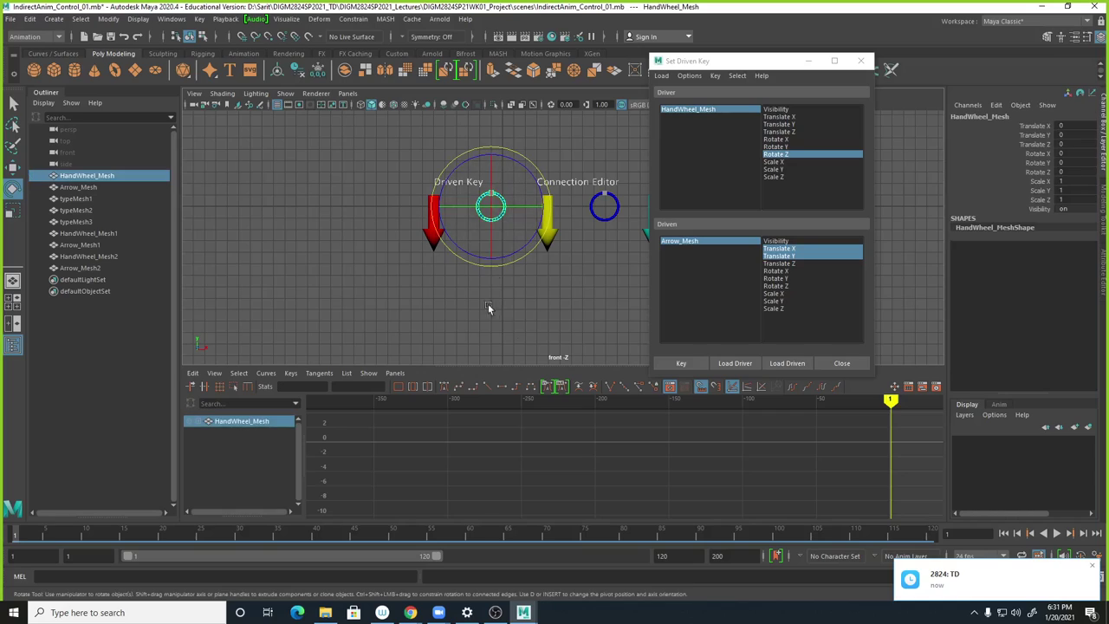
left_click(433, 269)
left_click(436, 245)
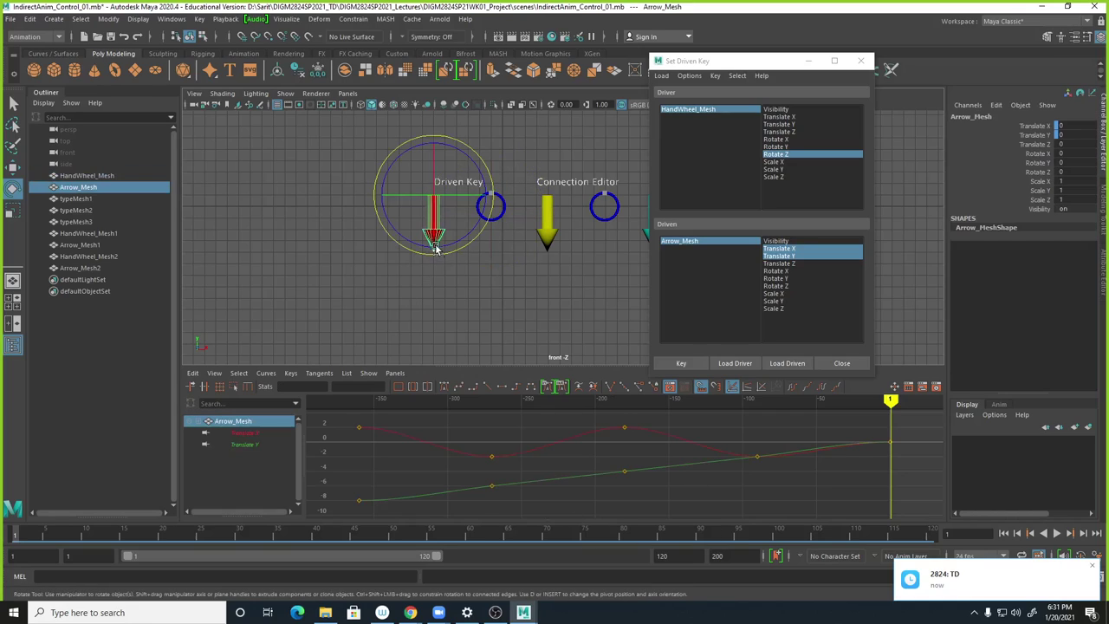
key("f")
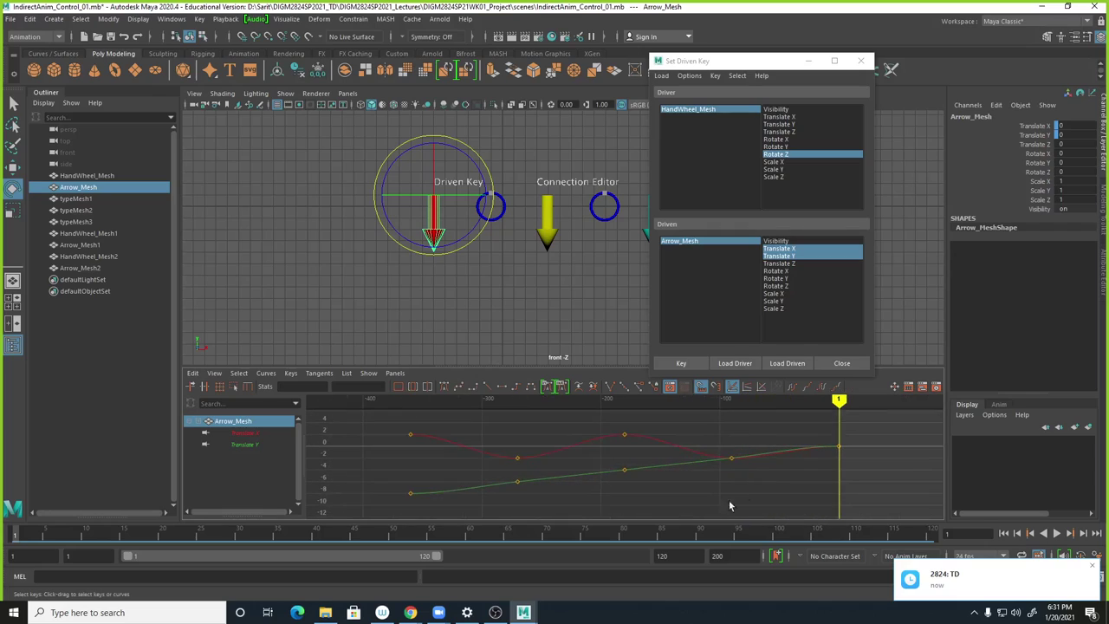
Give the red arrow's Translate X curve linear tangents, and isolate its Translate Y curve for viewing.
left_click_drag(685, 429, 687, 460)
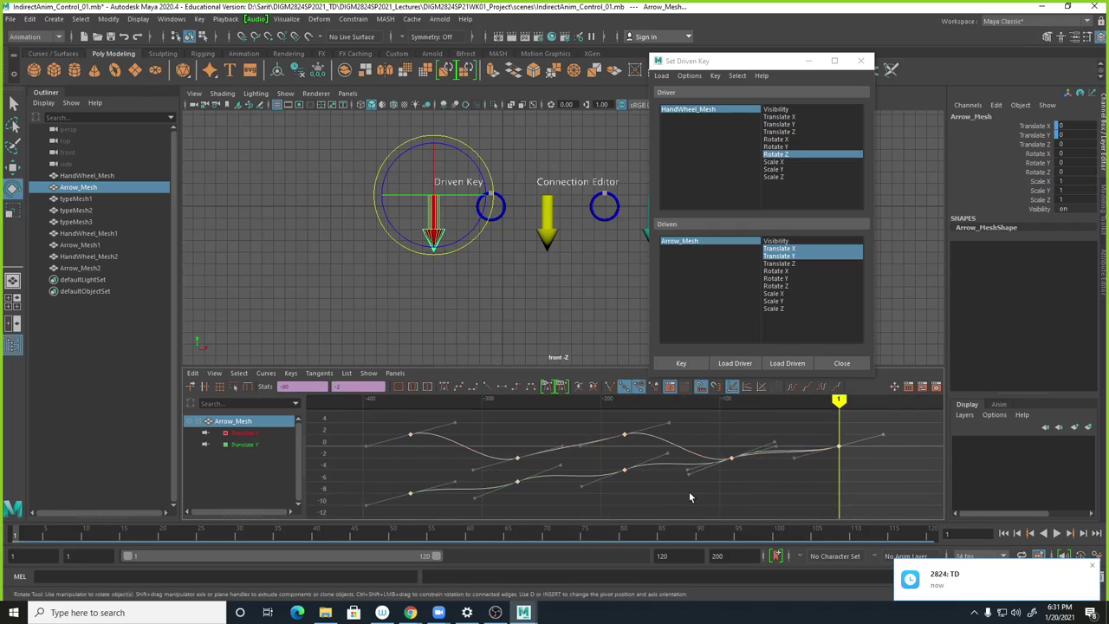
left_click(243, 433)
left_click_drag(713, 464, 626, 468)
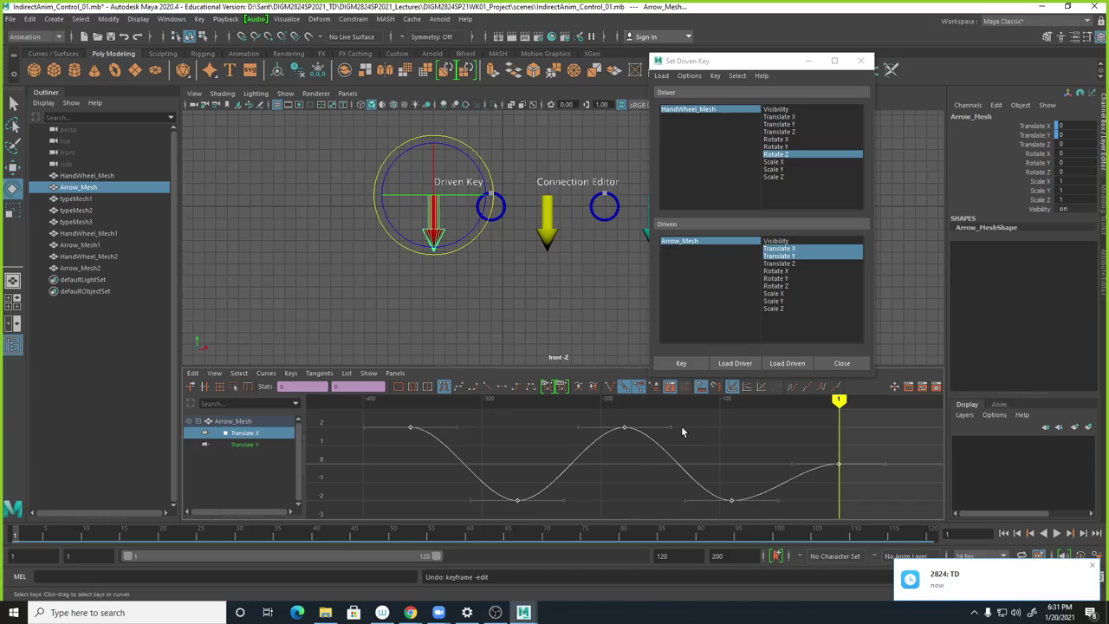
left_click(485, 385)
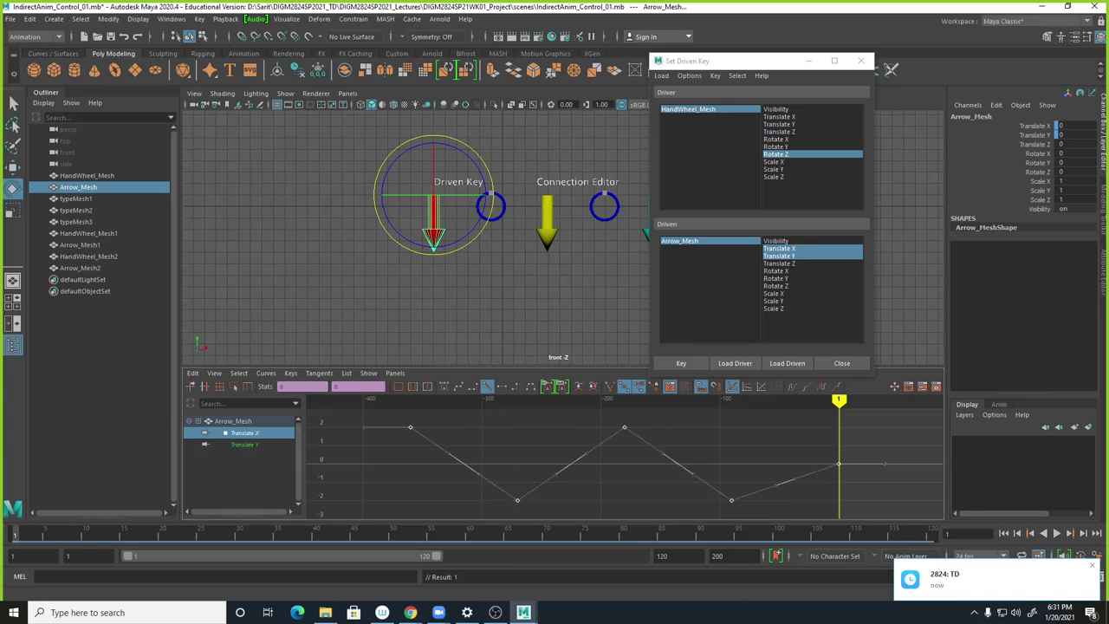
left_click(256, 443)
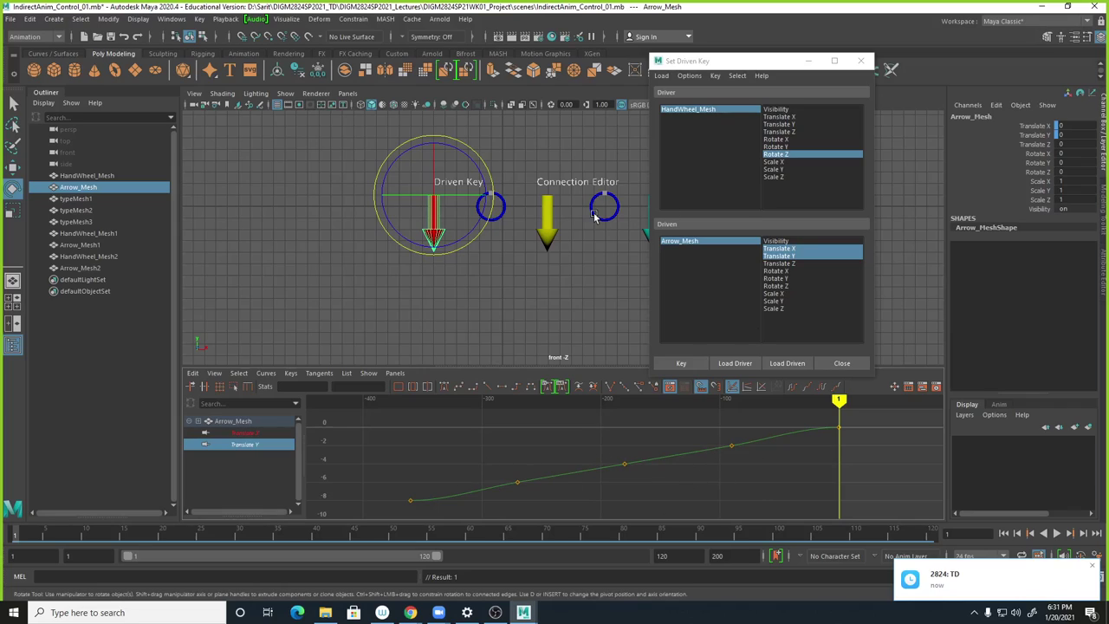
Rotate the hand wheel freehand about Z to test the arrow's linear sideways motion, and undo the rotations.
left_click(502, 216)
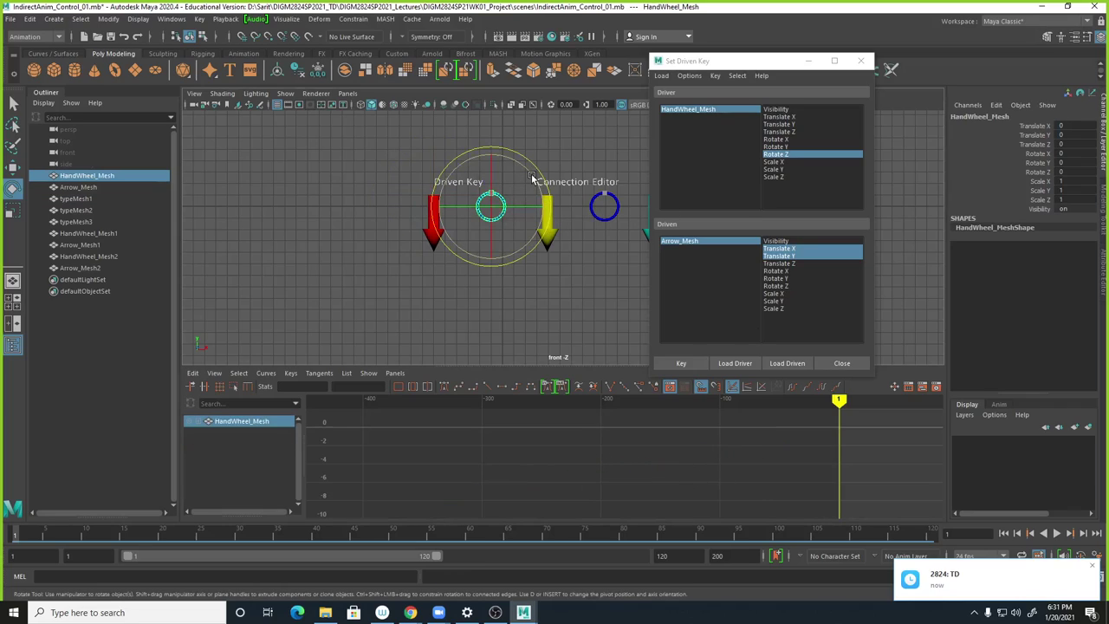
left_click_drag(531, 177, 647, 187)
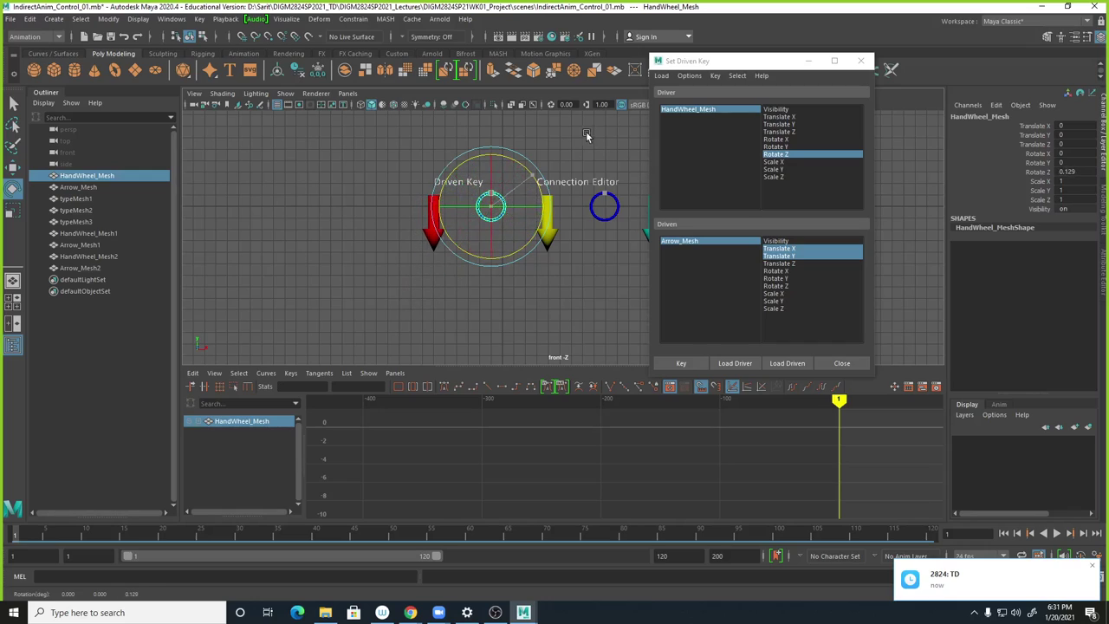
left_click_drag(533, 122, 539, 280)
key("ctrl+z")
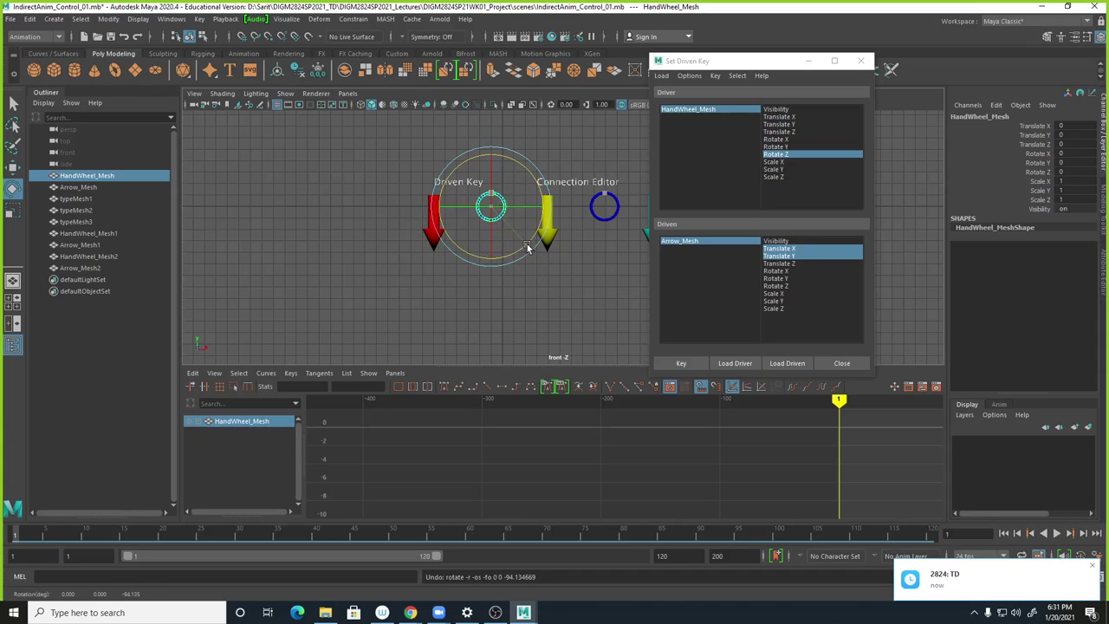
key("ctrl+z")
key("ctrl+z")
key("ctrl+z")
key("ctrl+z")
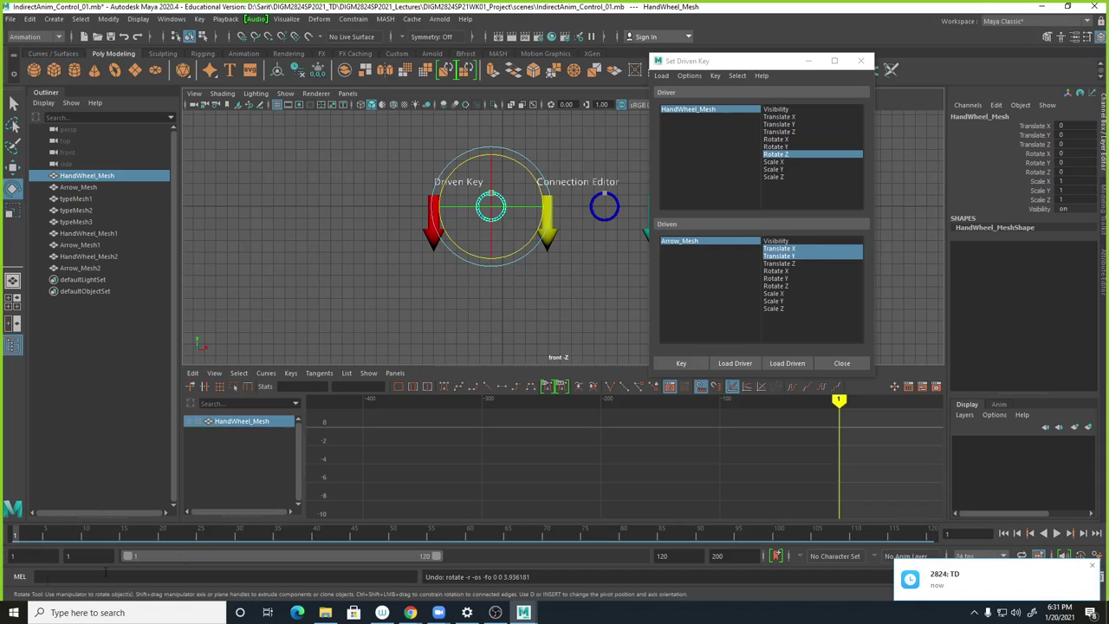
Set a keyframe on only the hand wheel's Rotate Z channel at frame 1.
left_click(1039, 178)
right_click(1039, 178)
left_click(1036, 199)
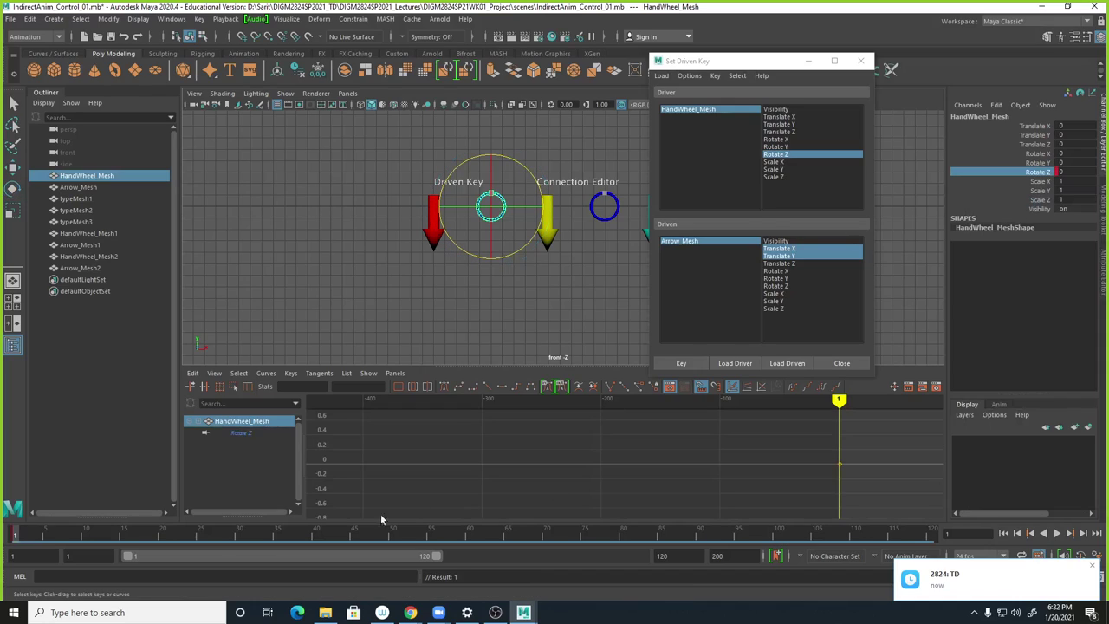
Go to frame 120, key the hand wheel's Rotate Z there, and set its Rotate Z to -360.
left_click_drag(17, 537, 928, 548)
right_click(1050, 178)
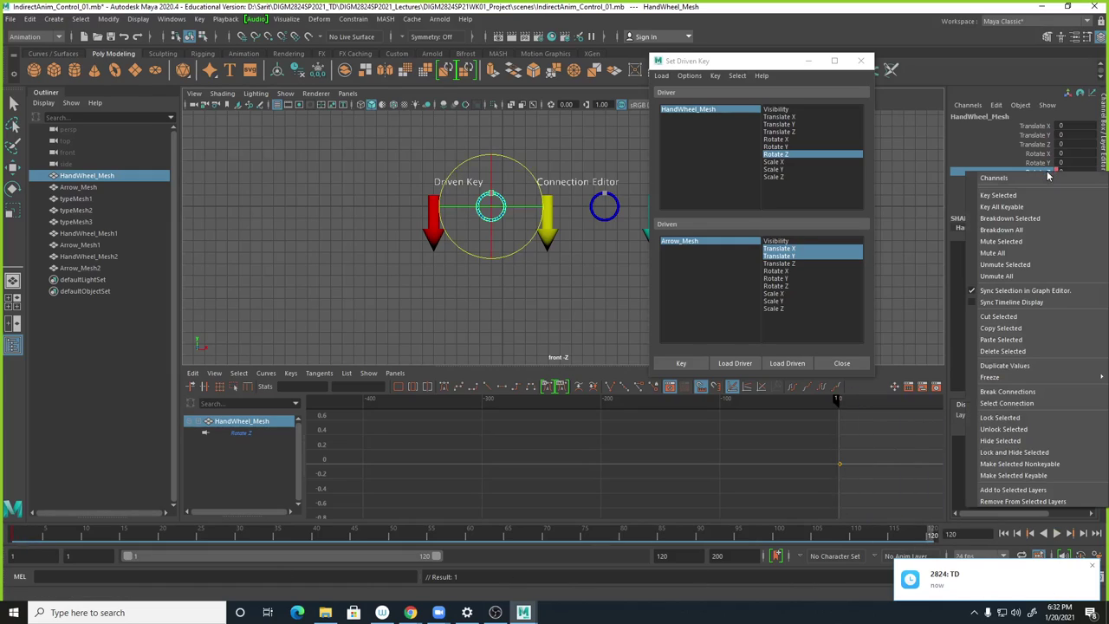
left_click(1042, 195)
left_click(1069, 173)
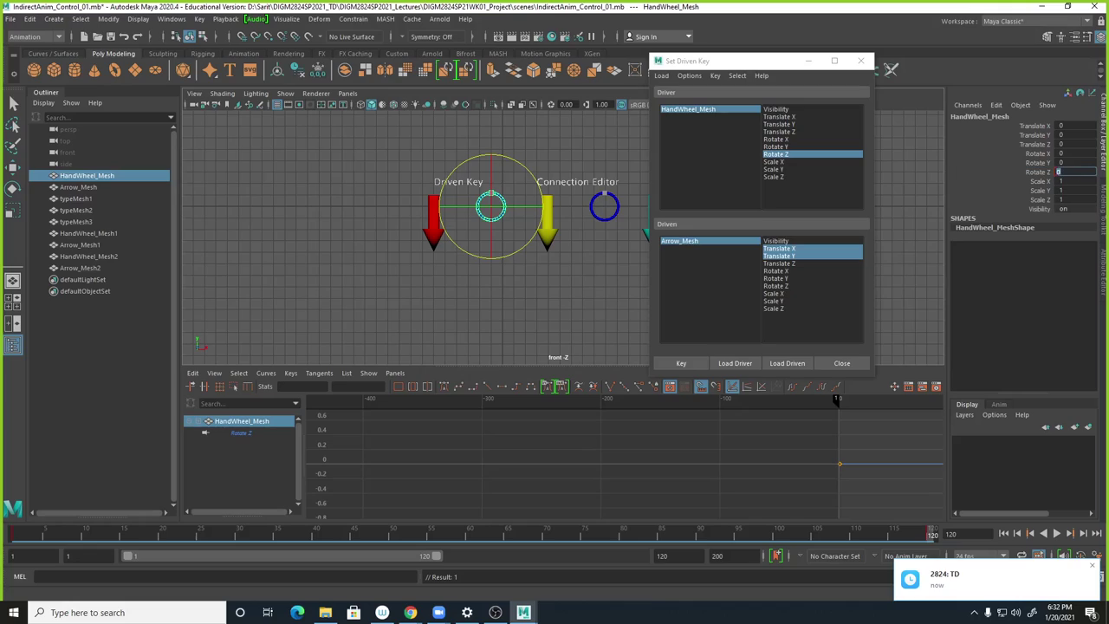
type("-360")
key("Return")
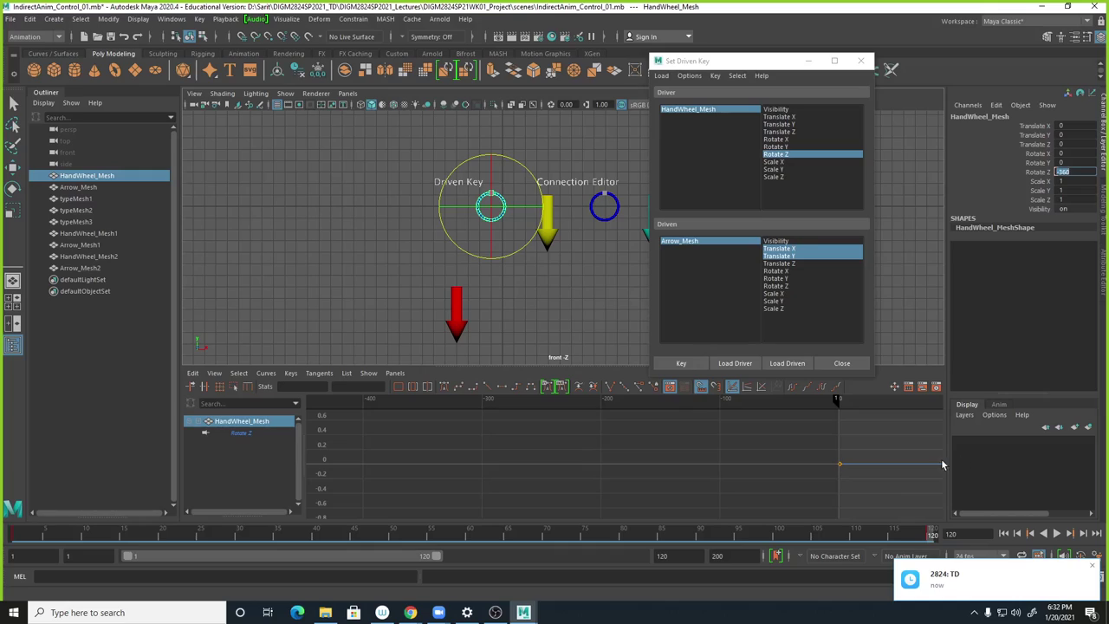
Key the hand wheel's Rotate Z at -360 on frame 120 and frame its Rotate Z curve in the Graph Editor.
left_click(248, 432)
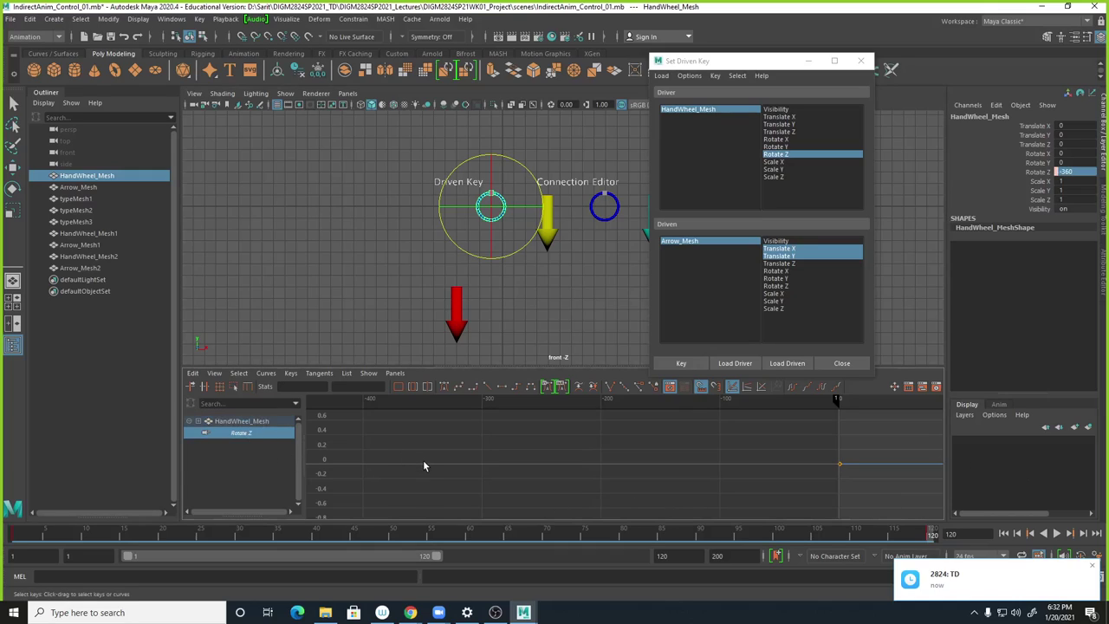
key("f")
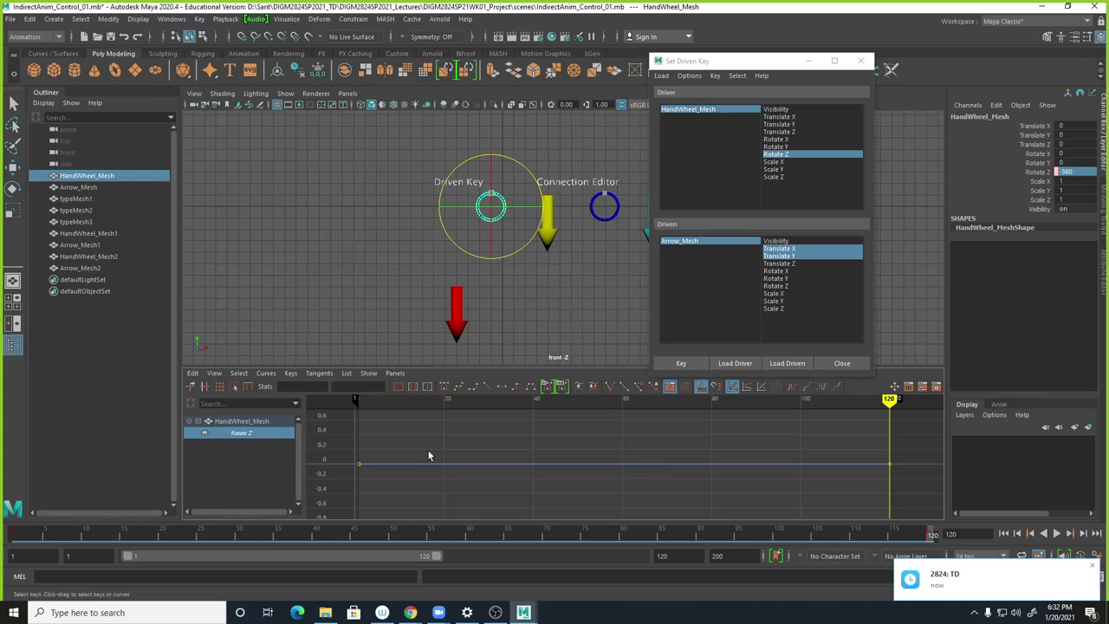
right_click(1054, 174)
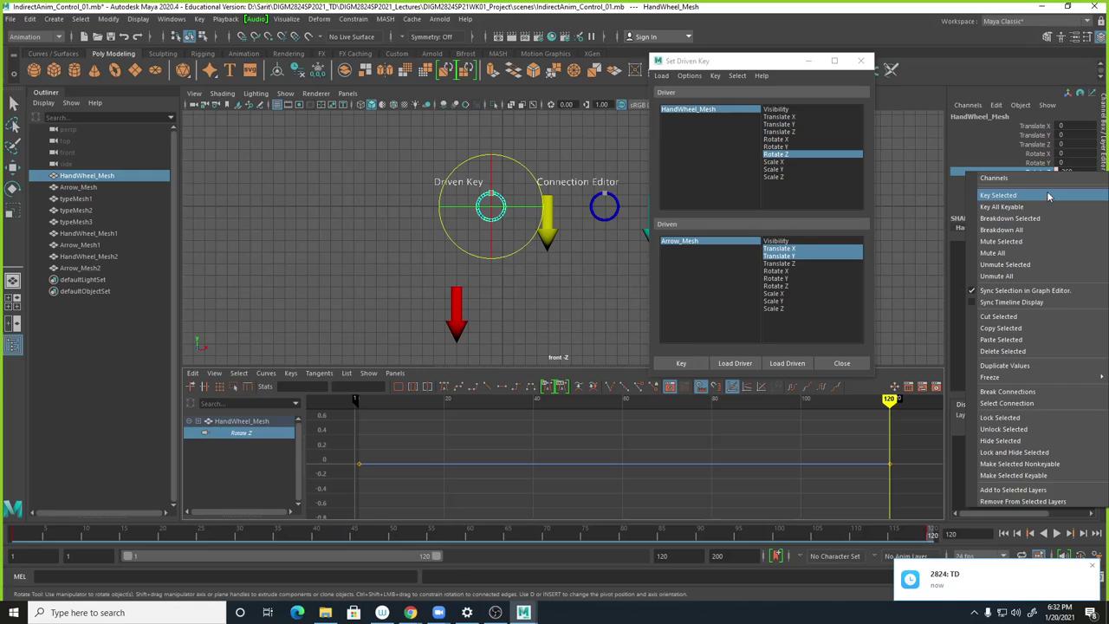
left_click(1048, 196)
key("f")
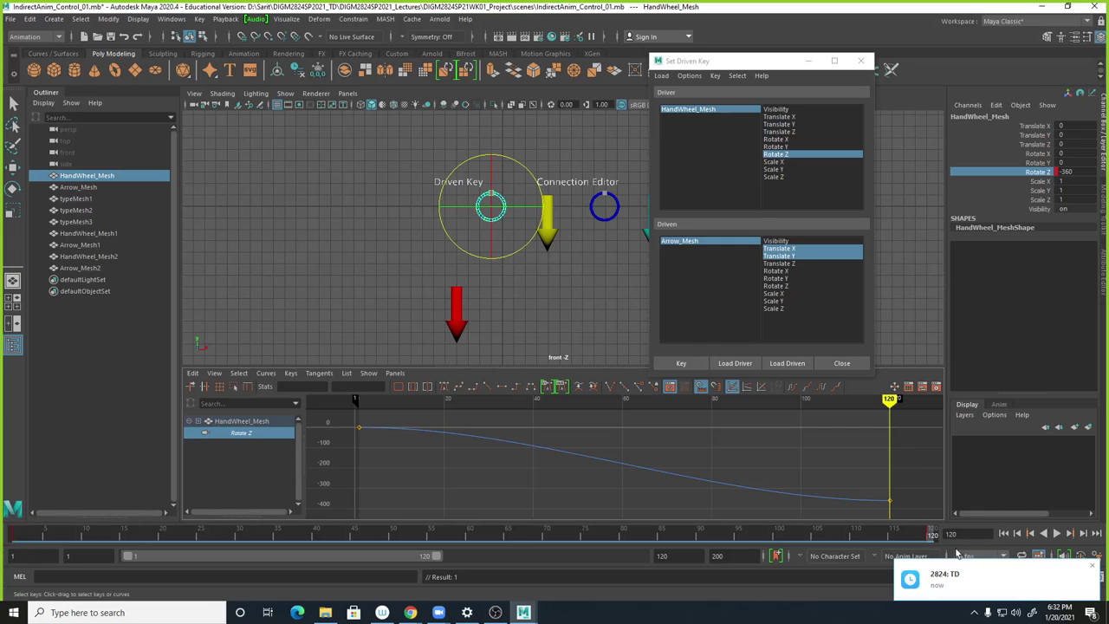
Play the animation to check how the hand wheel drives the red arrow, and choose a playback option for the time slider.
left_click(1056, 533)
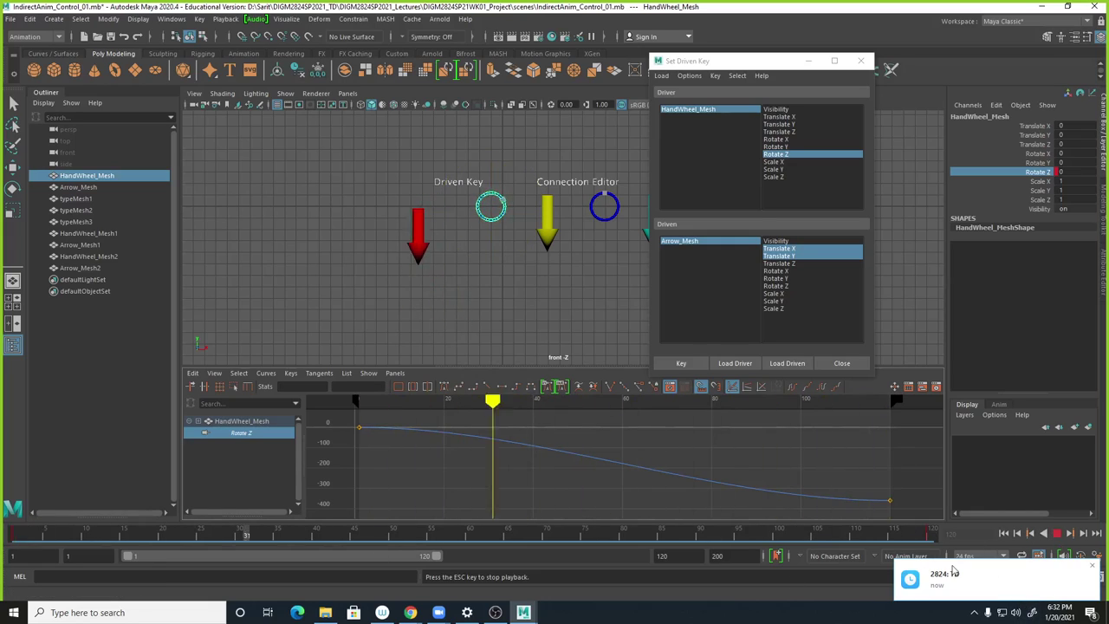
right_click(898, 531)
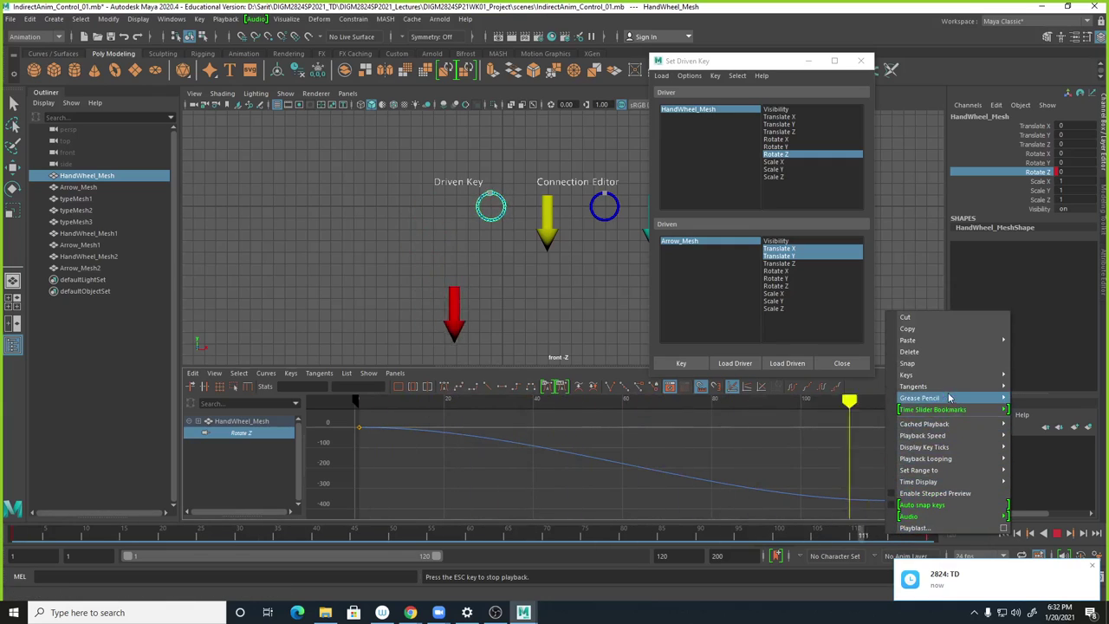
mouse_move(949, 459)
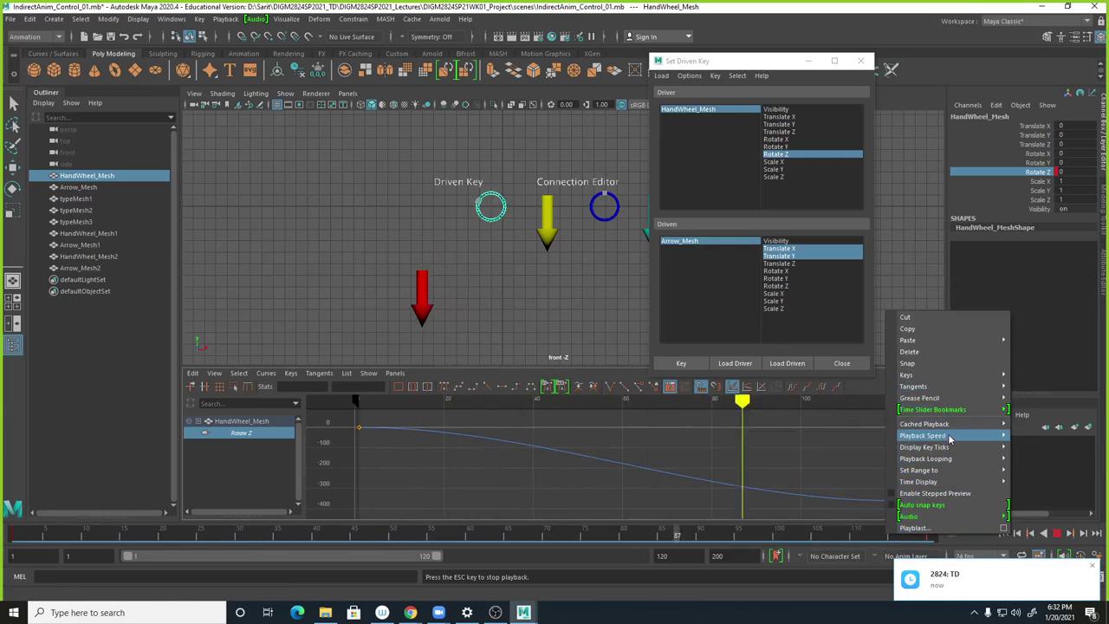
mouse_move(948, 423)
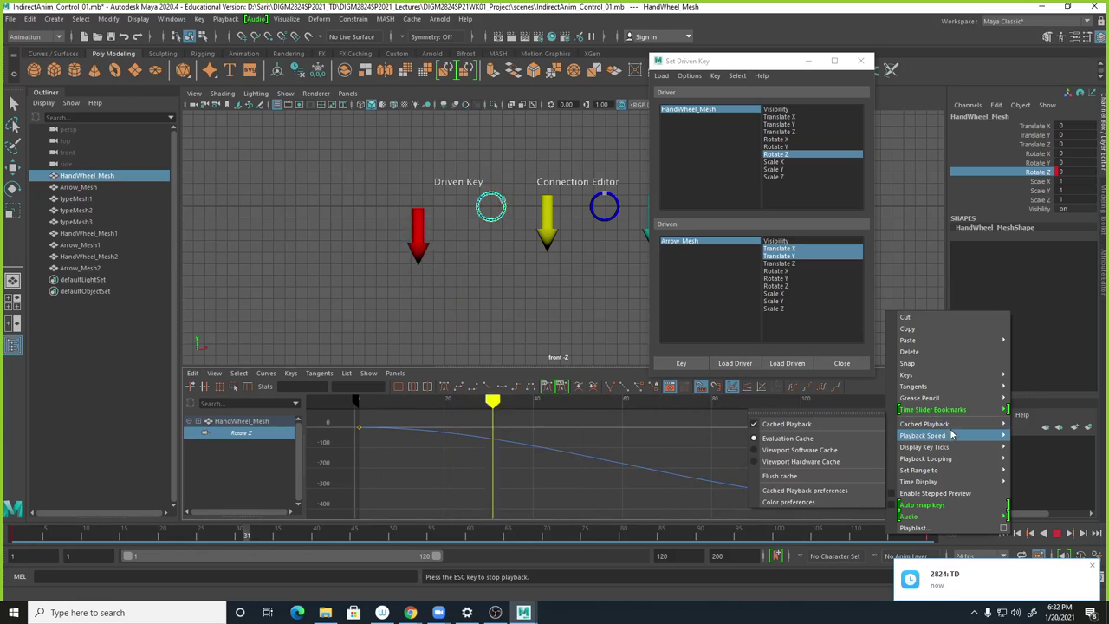
left_click(796, 436)
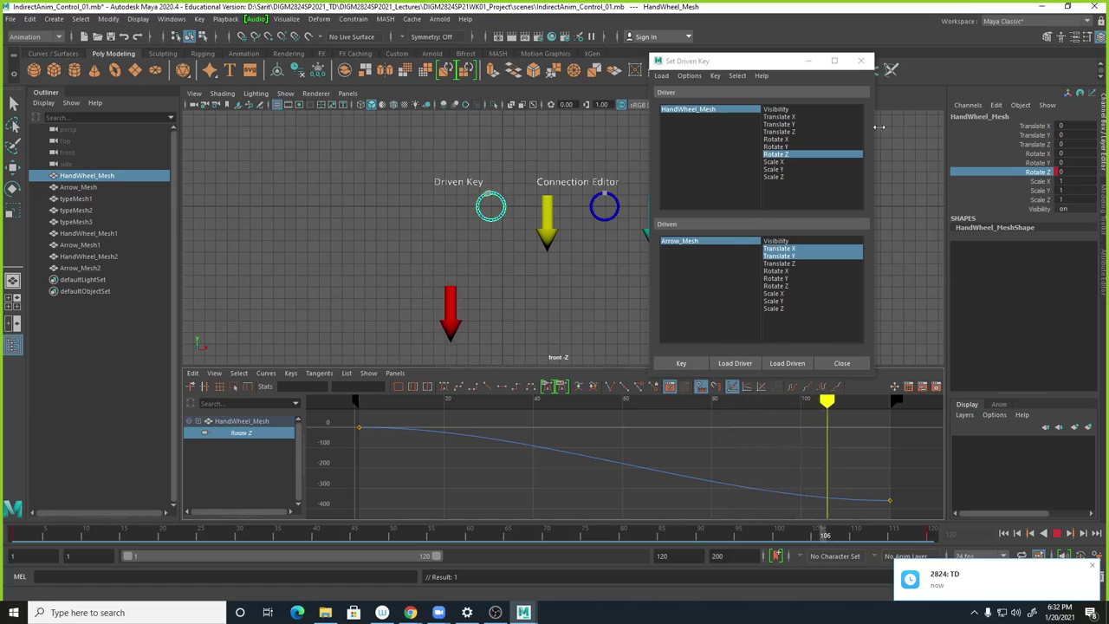
Close the Set Driven Key window, and stop playback with the current time moved back before the first key.
left_click(859, 61)
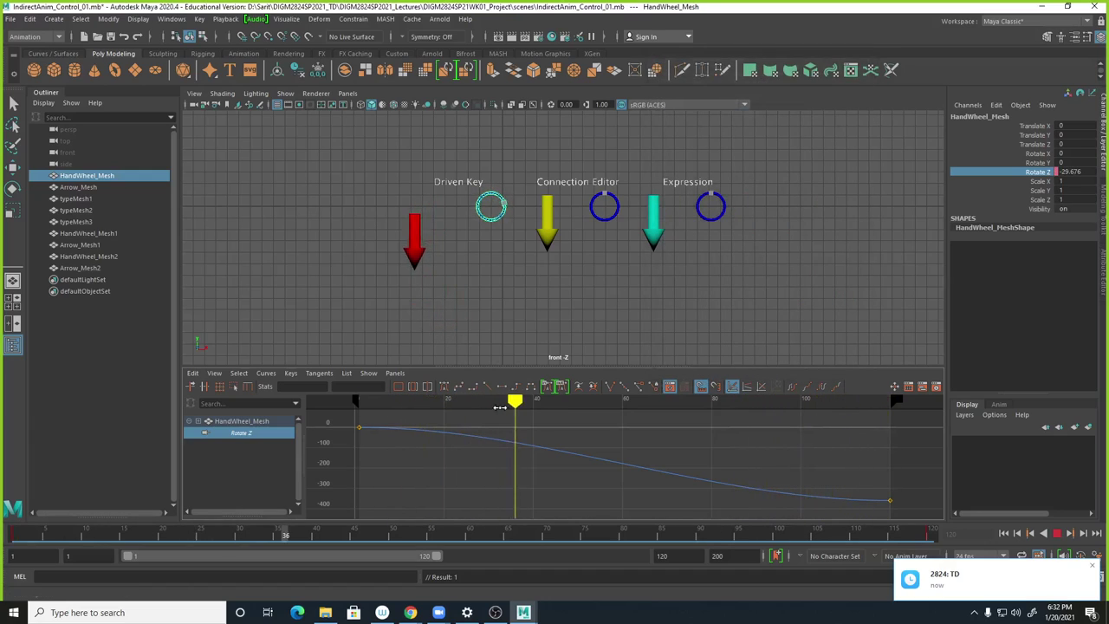
left_click(1058, 534)
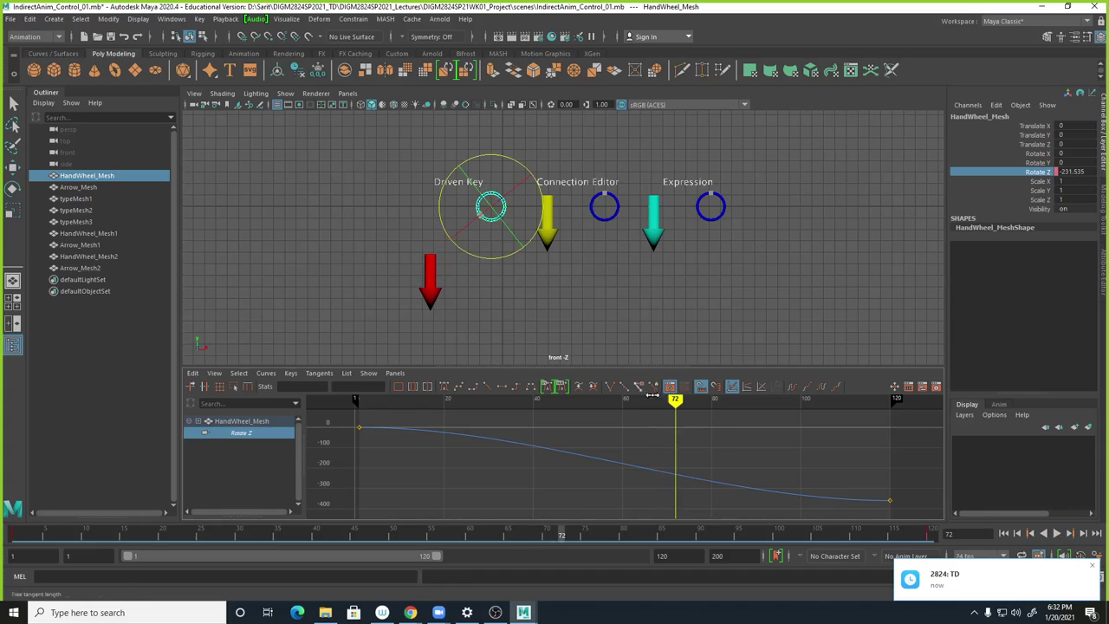
key("alt+shift+v")
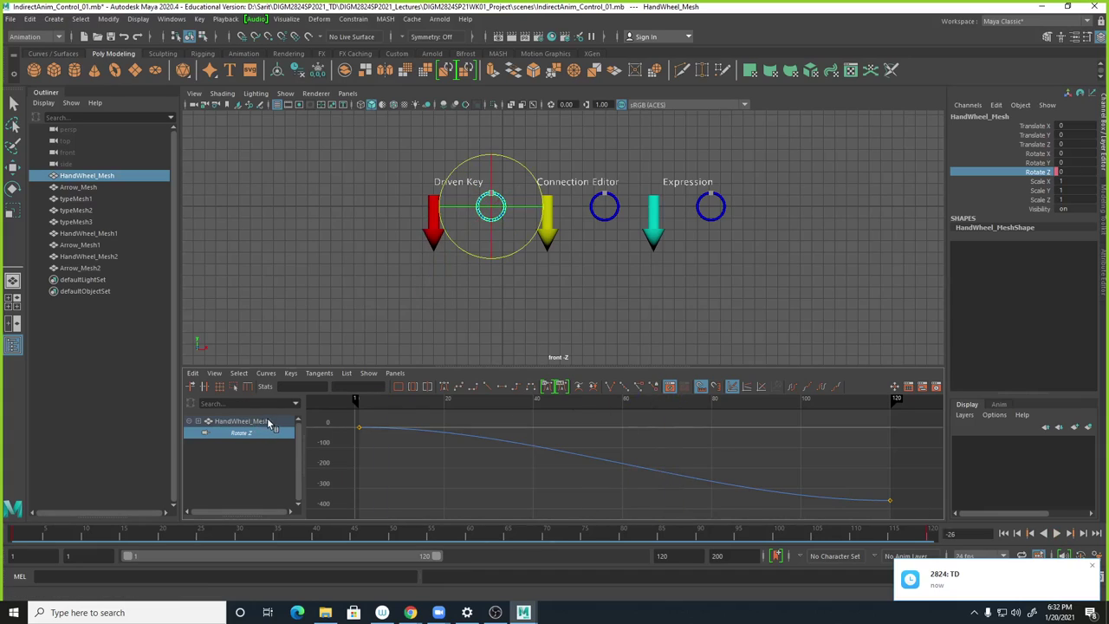
Save the scene IndirectAnim_Control_01.mb and dismiss the desktop notification.
key("ctrl+s")
left_click(529, 316)
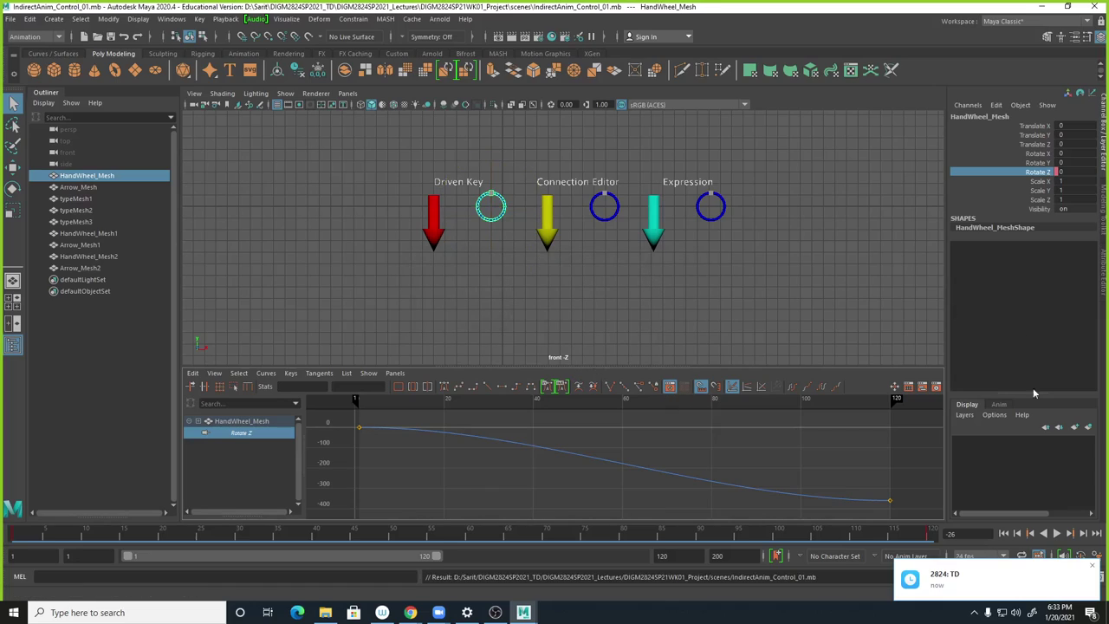
left_click(1092, 565)
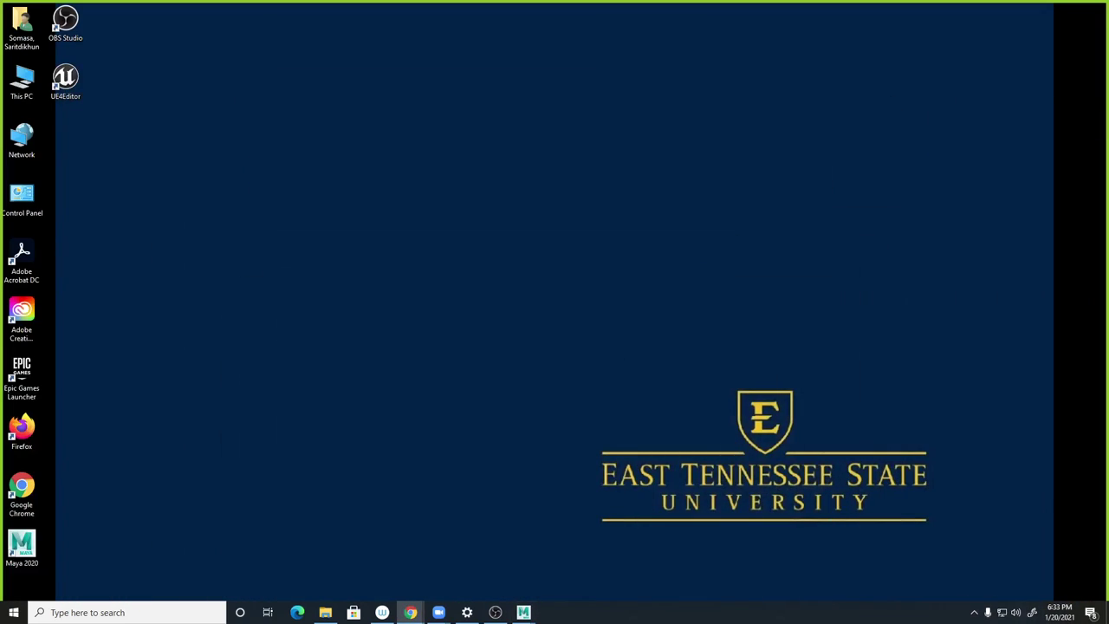
Switch to OBS Studio to reach its recording controls.
mouse_move(413, 616)
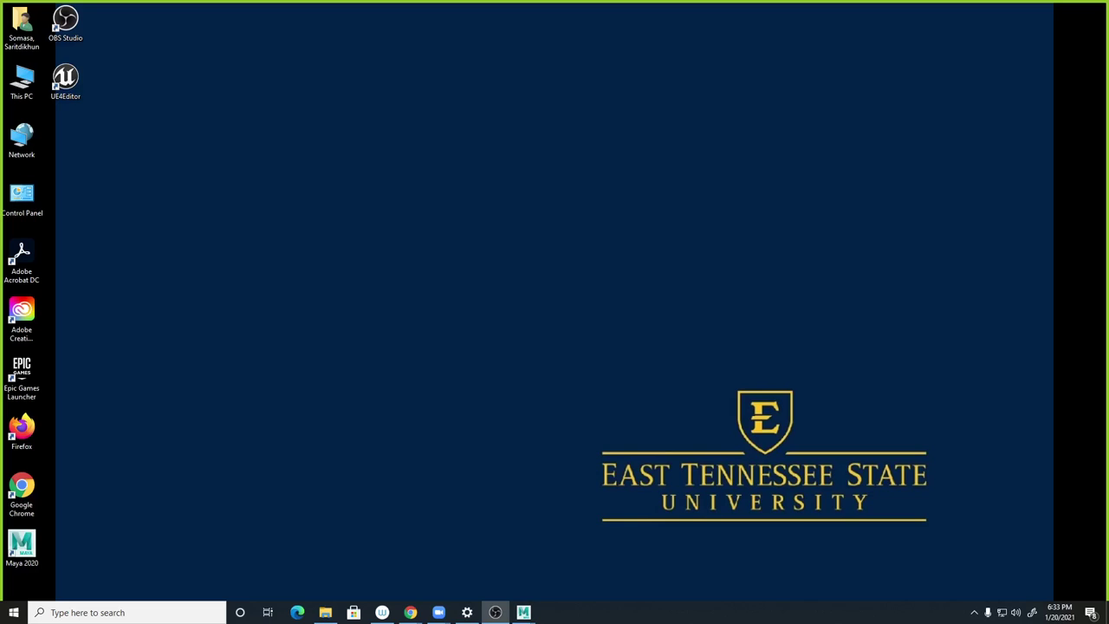
left_click(495, 612)
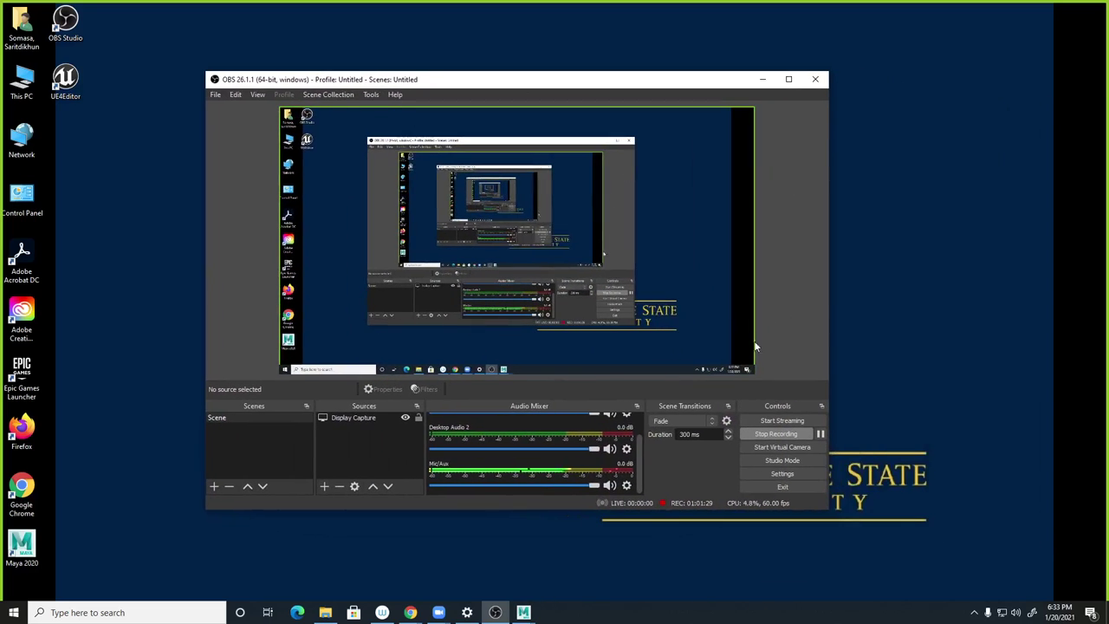